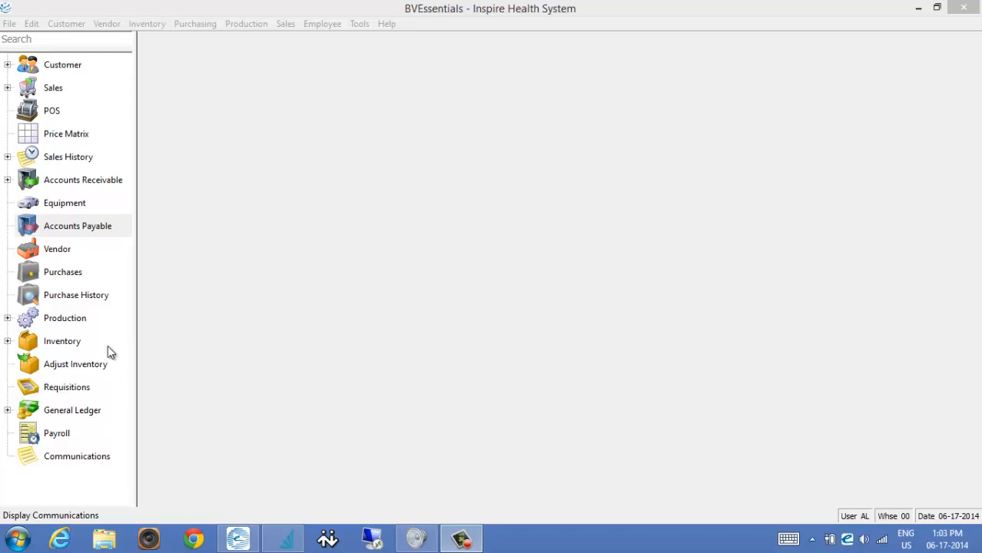
Step: Open the customer list and reorder its columns so Name, Contact #1 and Phone come before Last Invoice
left_click(67, 67)
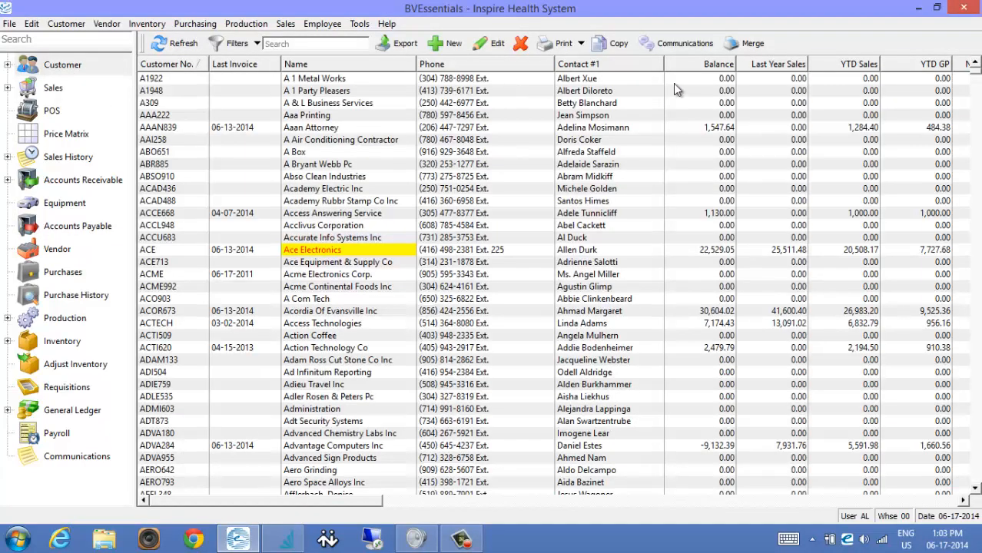
left_click(402, 130)
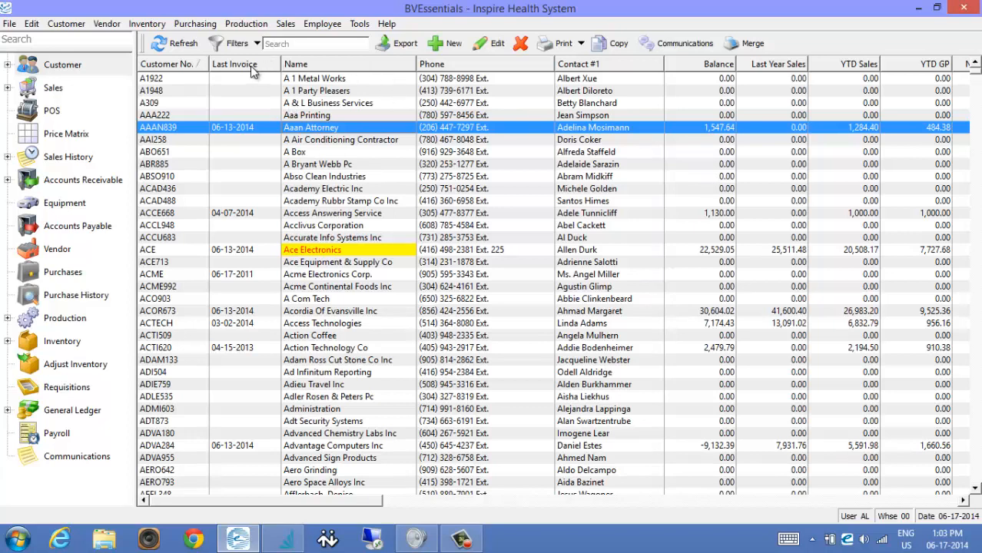
left_click_drag(254, 68, 477, 90)
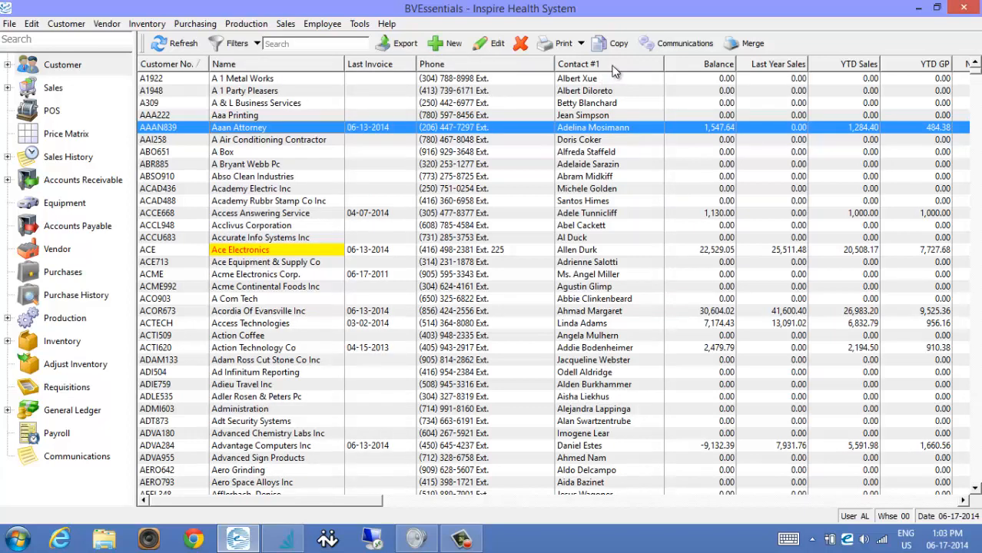
left_click_drag(615, 68, 352, 71)
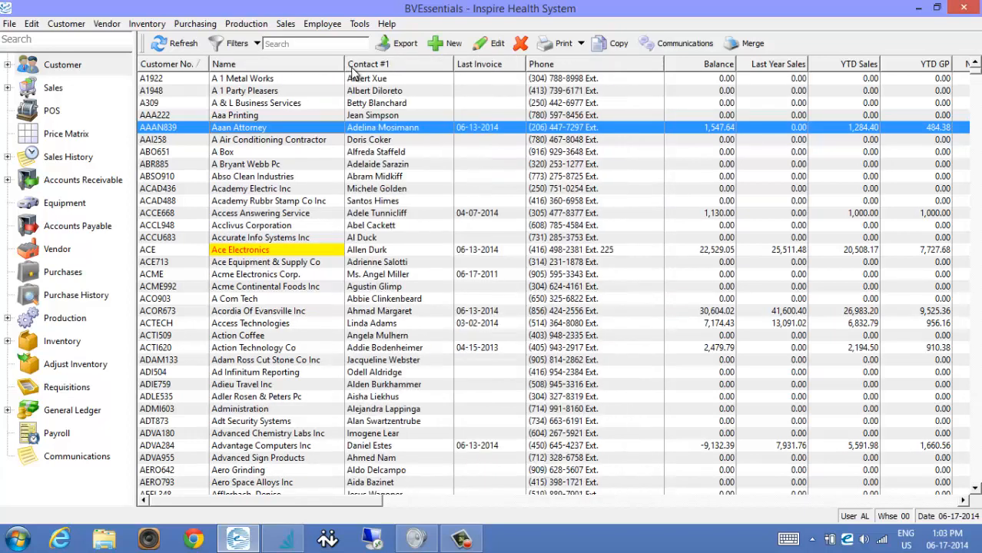
left_click_drag(547, 67, 458, 69)
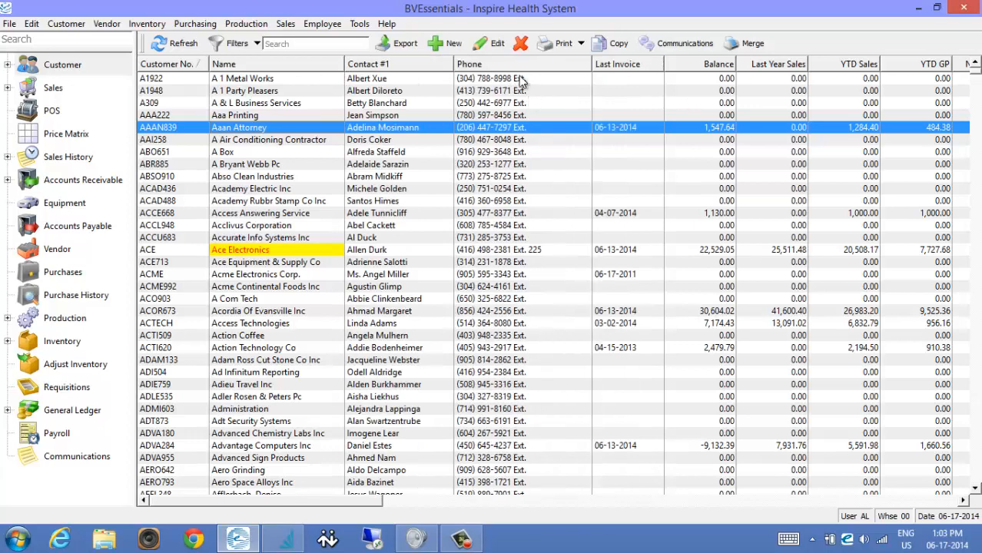
Step: Sort the customer list by last invoice date, newest first, and look through the dates
left_click(637, 68)
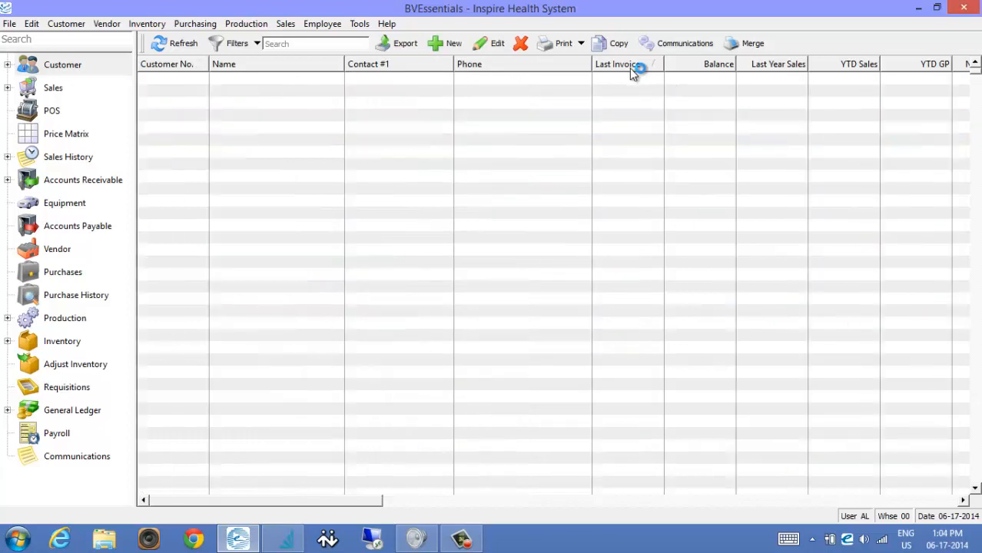
left_click(635, 69)
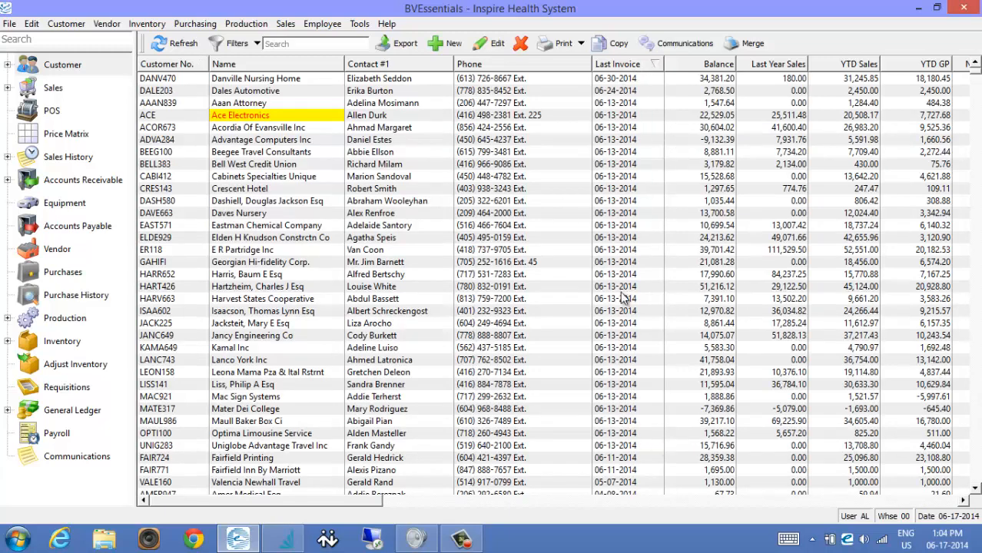
scroll(624, 300, "down", 2)
scroll(624, 299, "up", 2)
scroll(645, 296, "down", 8)
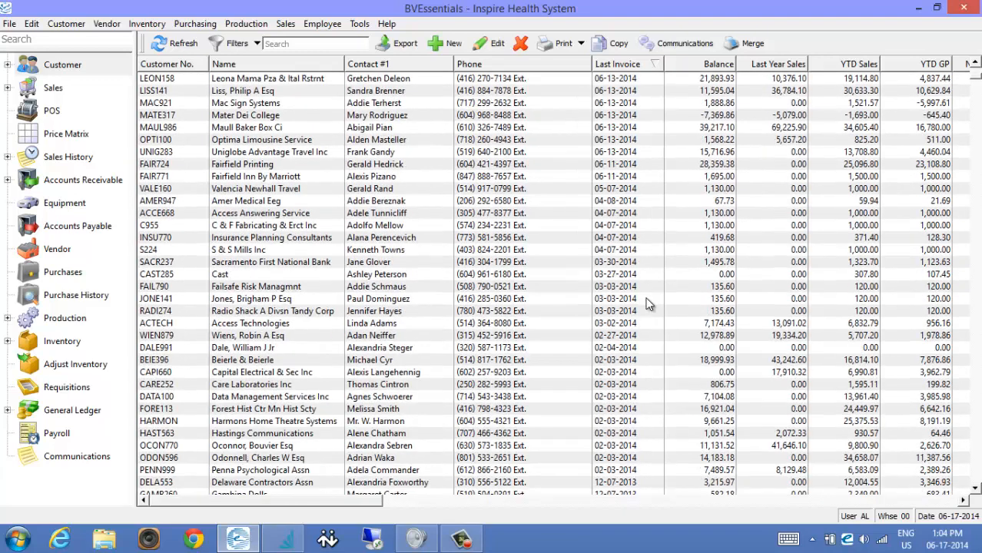
scroll(646, 304, "down", 1)
scroll(646, 305, "up", 6)
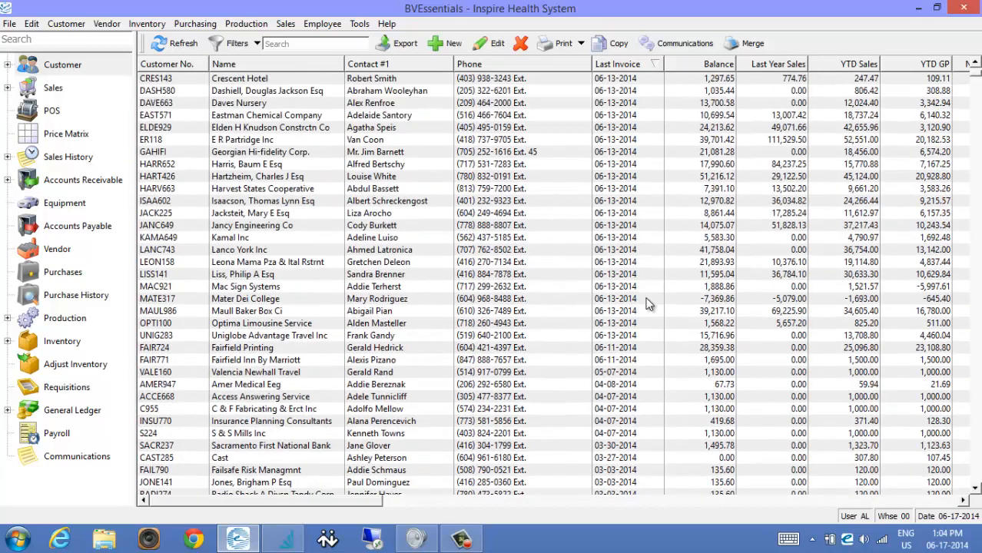
scroll(621, 116, "up", 3)
Step: Select the block of customers last invoiced from 03-29-2011 through 06-10-2011
scroll(630, 149, "down", 20)
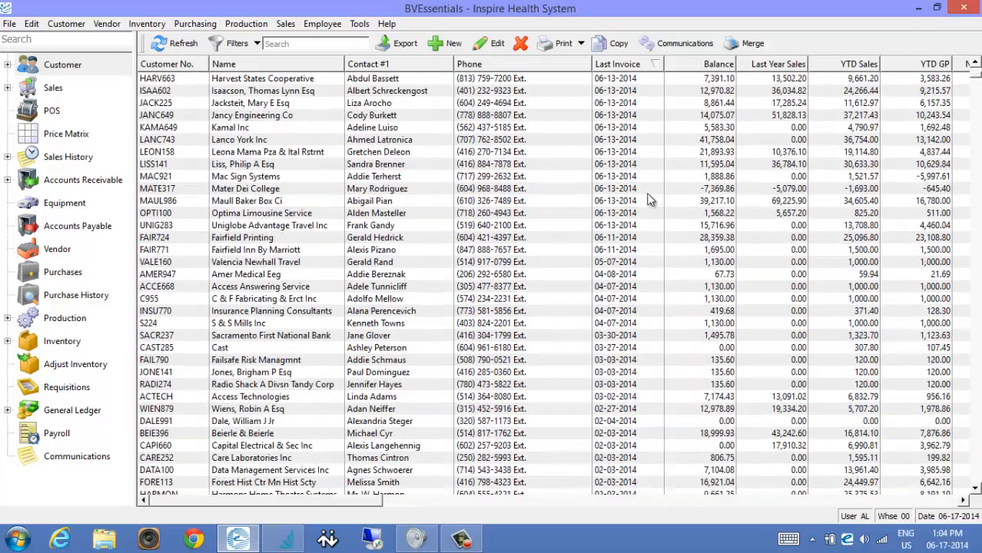
scroll(636, 328, "down", 1)
left_click_drag(626, 360, 622, 164)
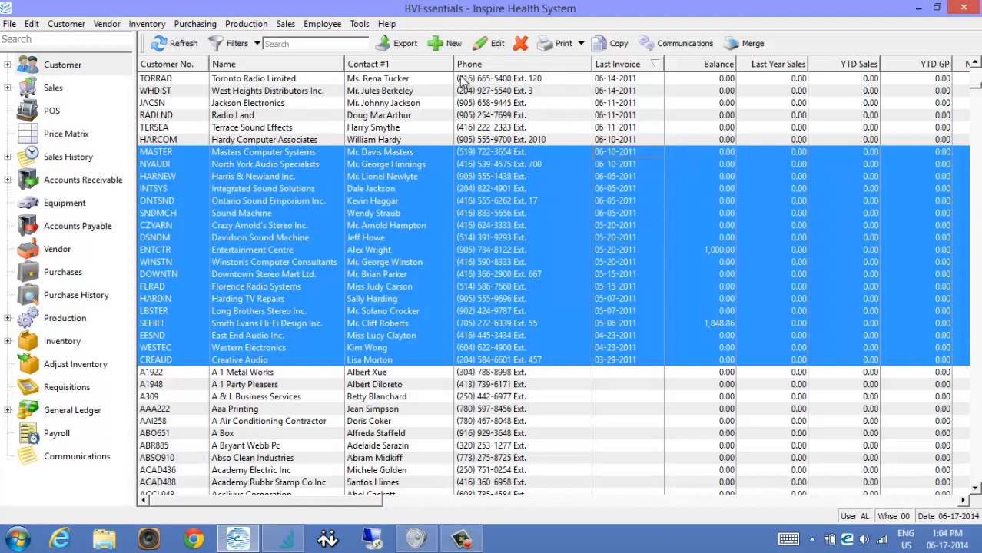
Step: Preview the #10 Envelope with Return Address report for the selected customers in a maximized viewer
left_click(552, 44)
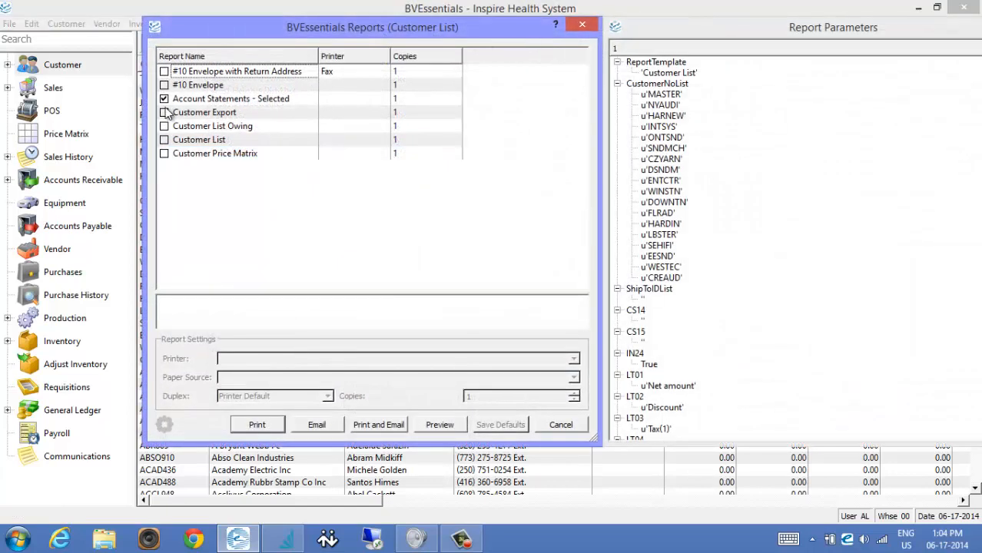
left_click(166, 71)
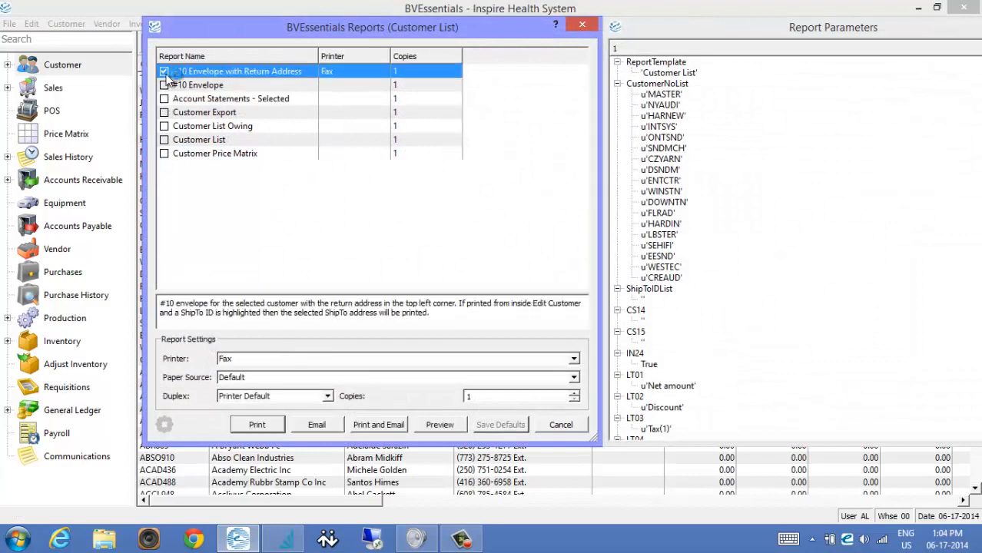
left_click(447, 426)
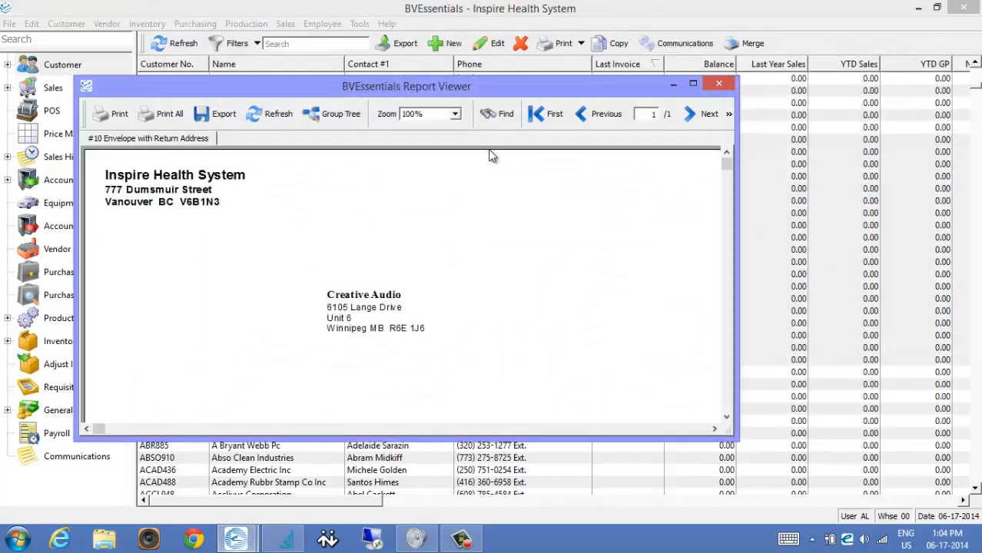
double_click(541, 102)
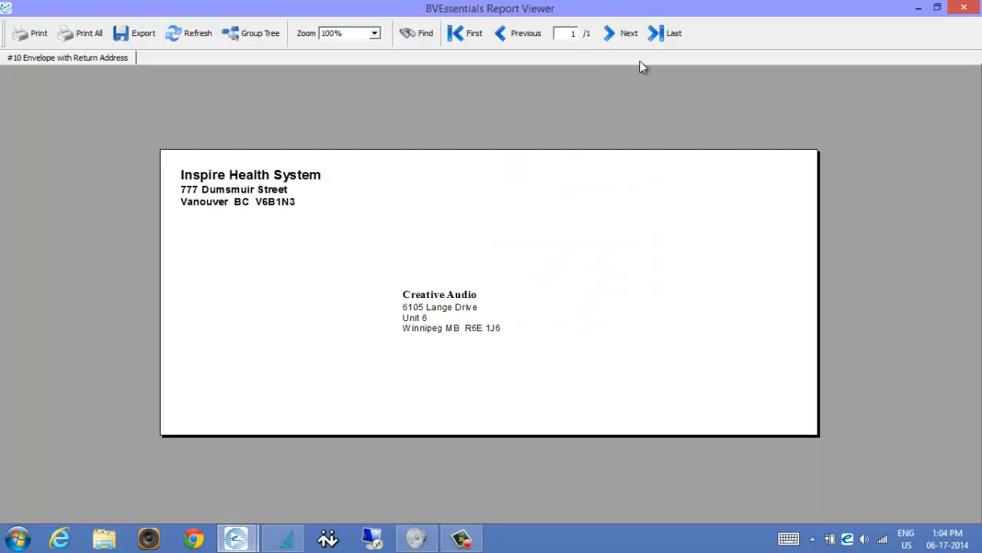
Step: Page through the previewed envelopes up to the last one and close the report viewer
left_click(630, 35)
left_click(629, 34)
left_click(630, 35)
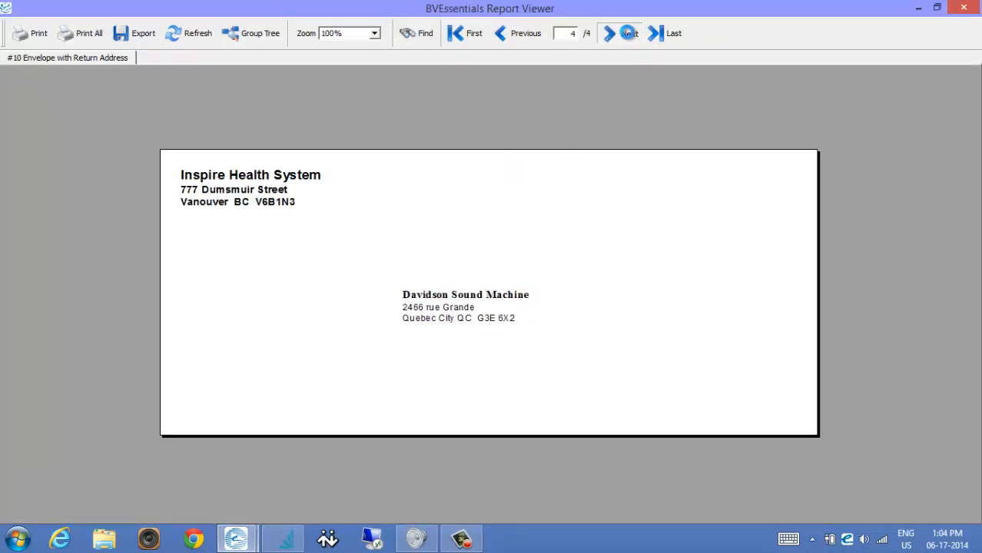
left_click(629, 35)
left_click(629, 34)
left_click(630, 35)
left_click(630, 34)
left_click(630, 35)
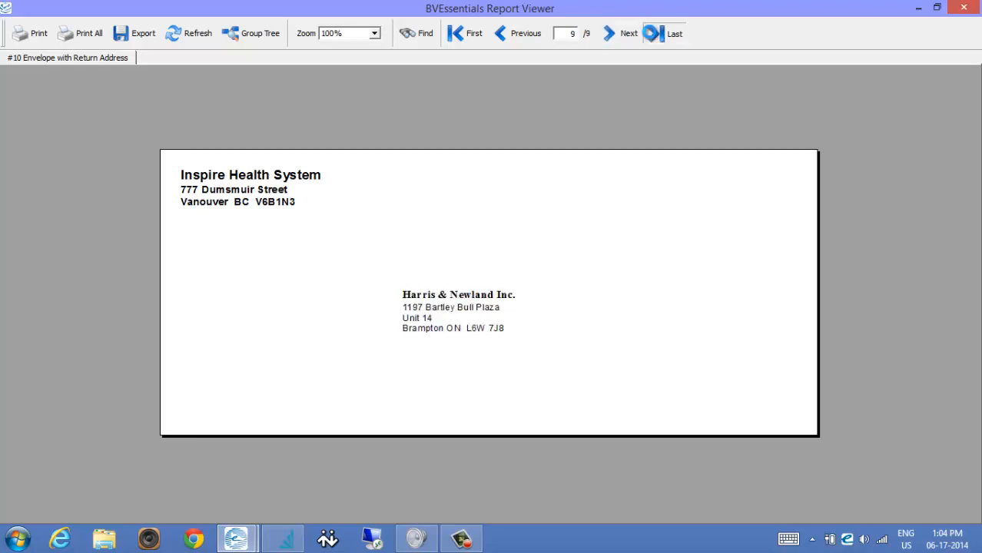
left_click(662, 33)
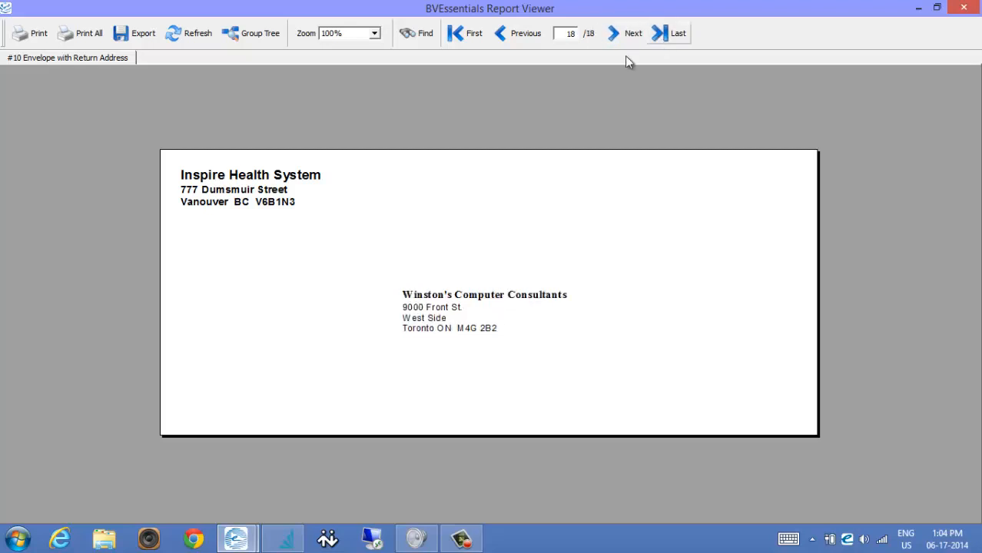
left_click(963, 8)
Step: Select Davidson Sound Machine, Harding TV Repairs, Integrated Sound Solutions, Hardy Computer Associates and Jackson Electronics together as non-adjacent rows
left_click(383, 236)
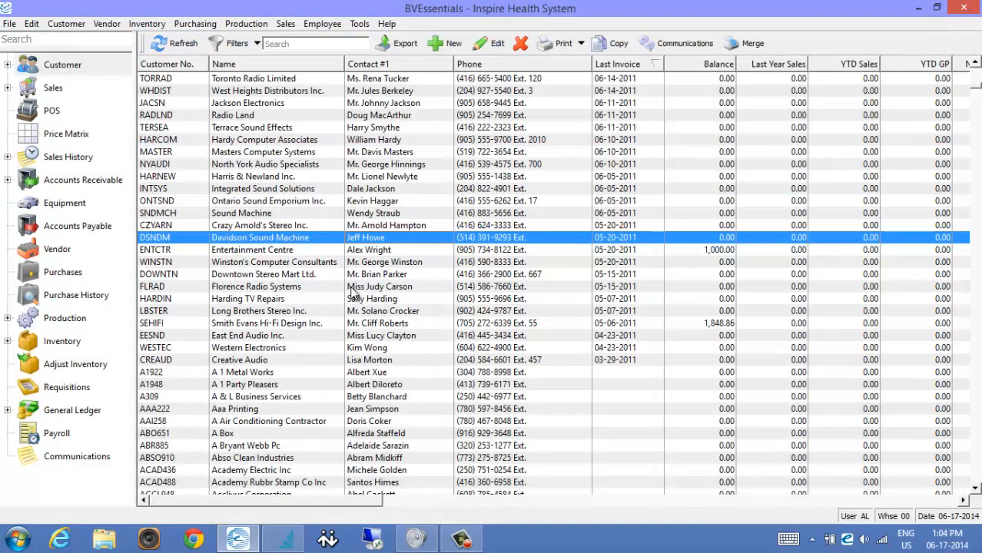
left_click(376, 298, "ctrl")
left_click(391, 189, "ctrl")
left_click(394, 140, "ctrl")
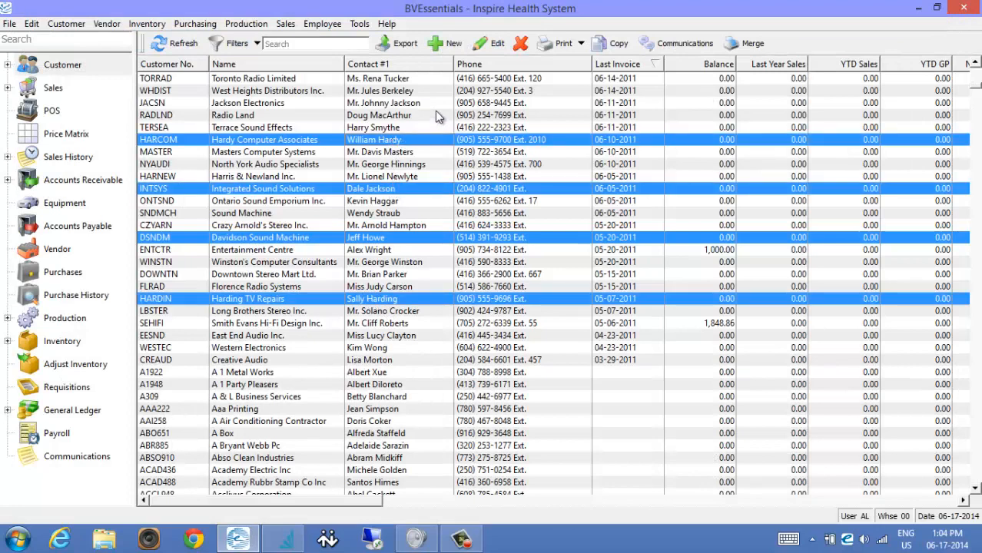
left_click(404, 103, "ctrl")
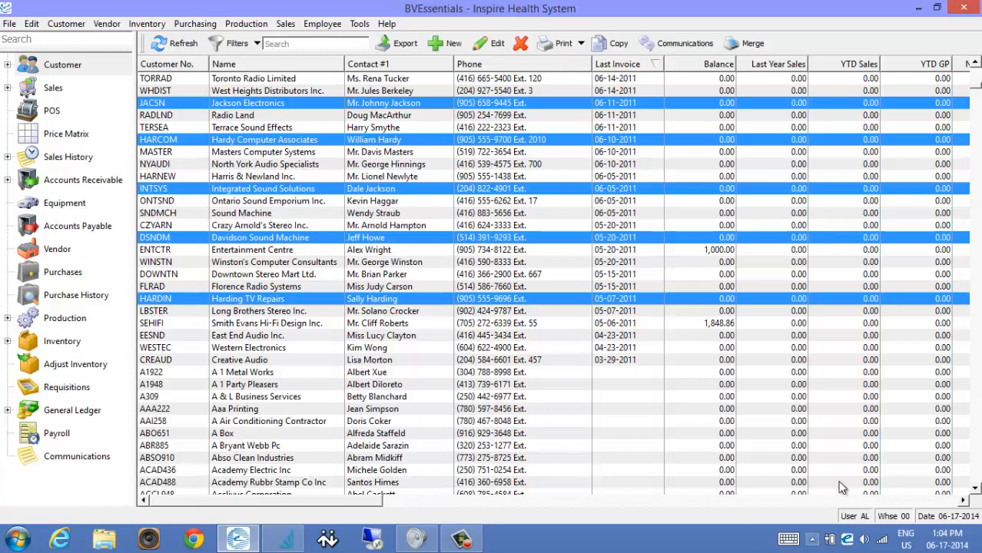
Step: Sort the customer list by balance, highest first, and select all customers owing more than 10,000
left_click(719, 80)
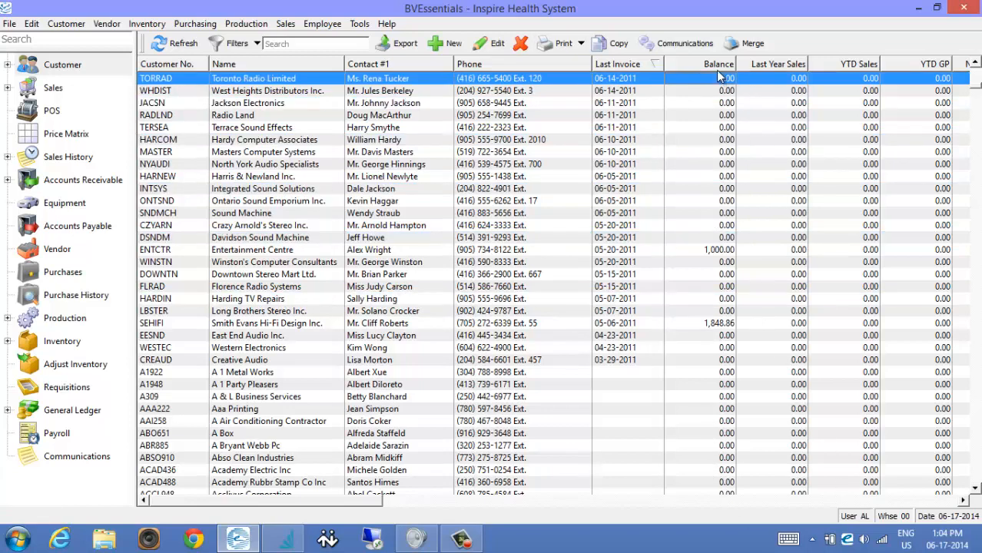
left_click(722, 66)
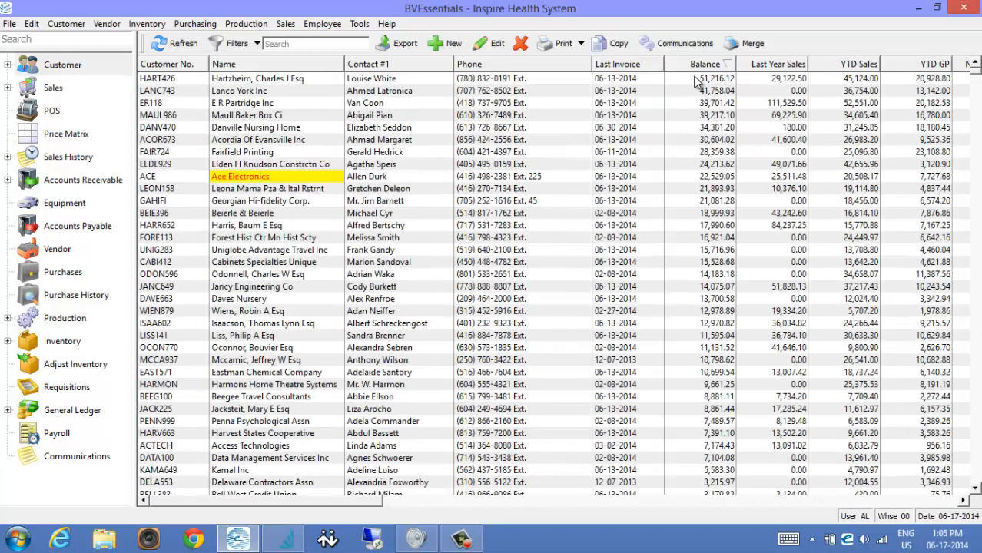
left_click(695, 80)
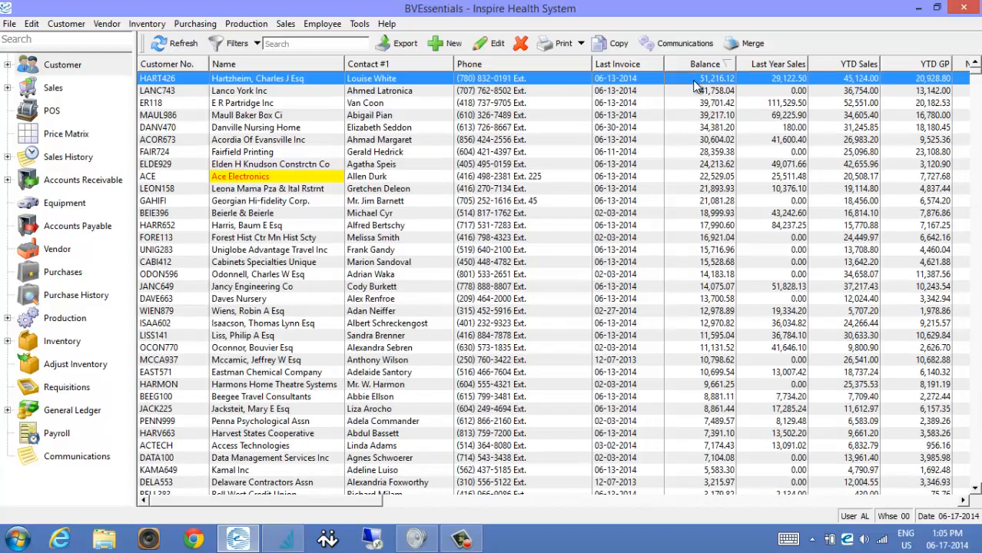
left_click(719, 373, "shift")
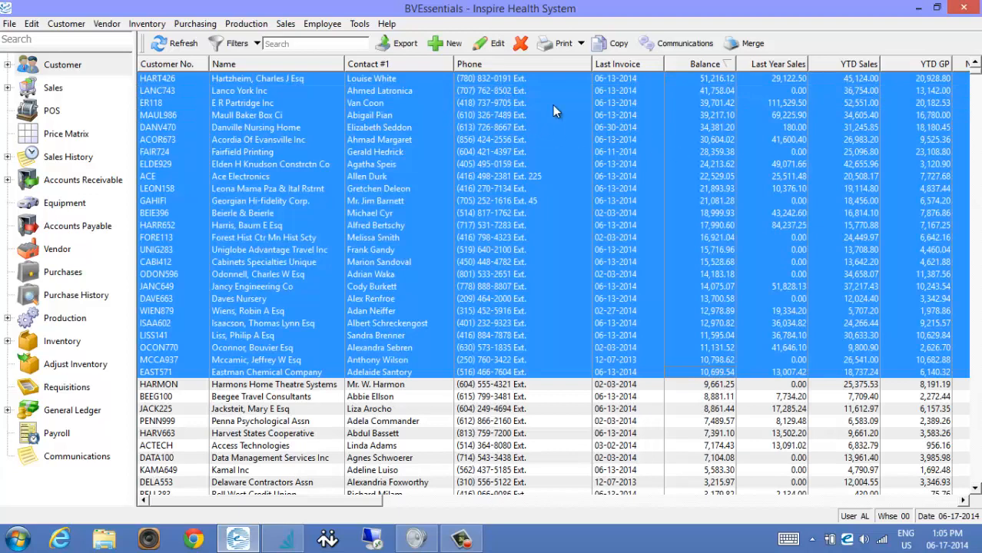
Step: Preview both #10 Envelope with Return Address and Account Statements - Selected for these customers in a maximized viewer
left_click(558, 43)
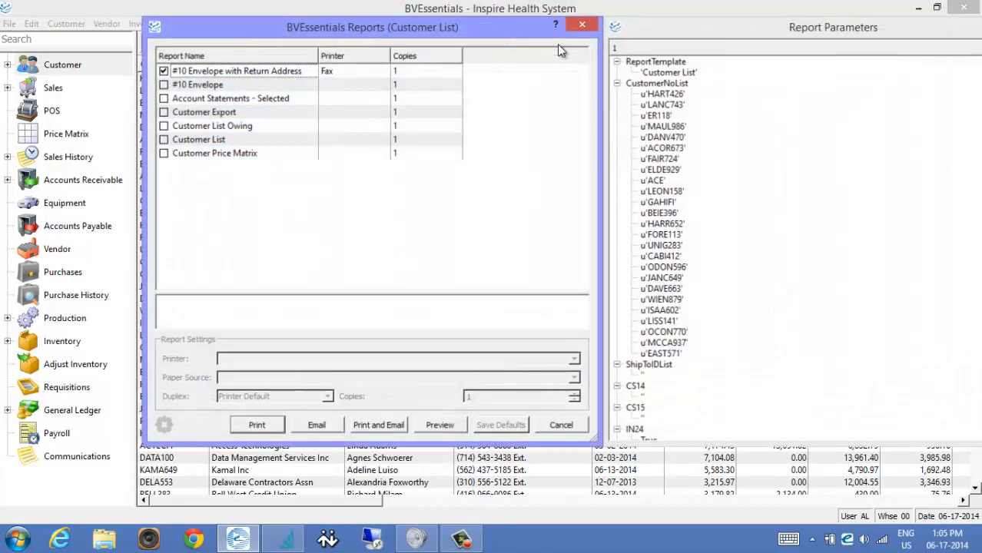
left_click(164, 100)
left_click(437, 427)
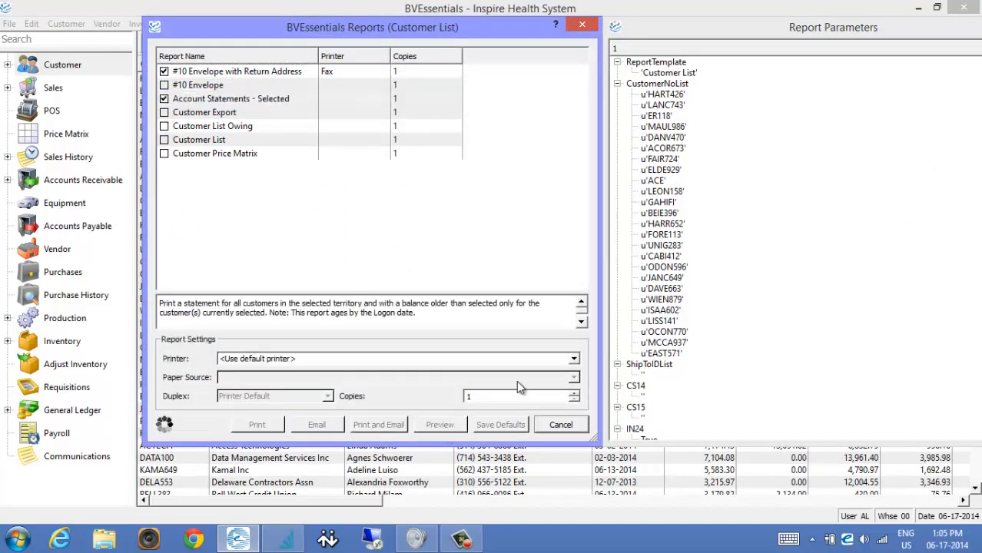
double_click(603, 69)
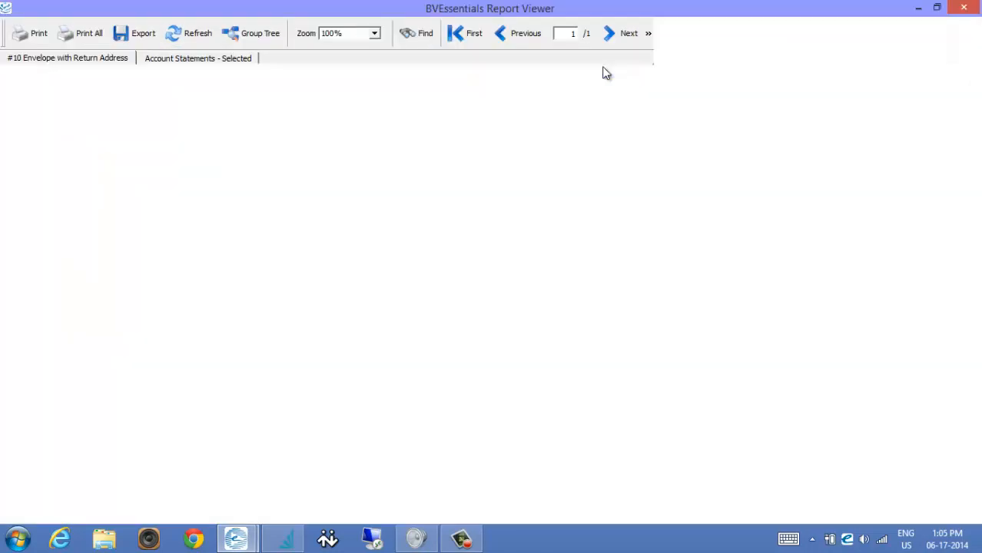
Step: Review the first statement in the Account Statements - Selected preview and close the report viewer
left_click(218, 60)
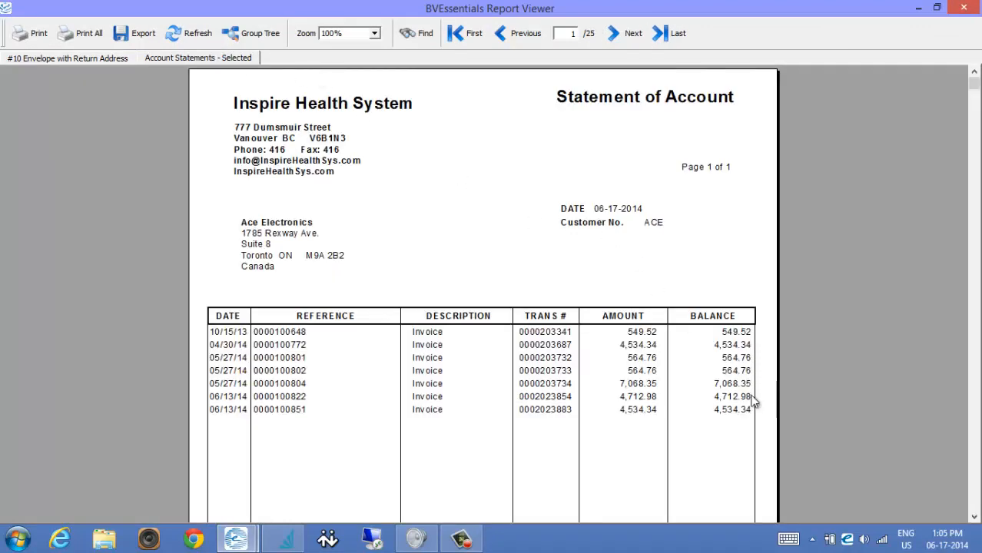
scroll(753, 401, "down", 5)
scroll(737, 404, "up", 5)
left_click(965, 8)
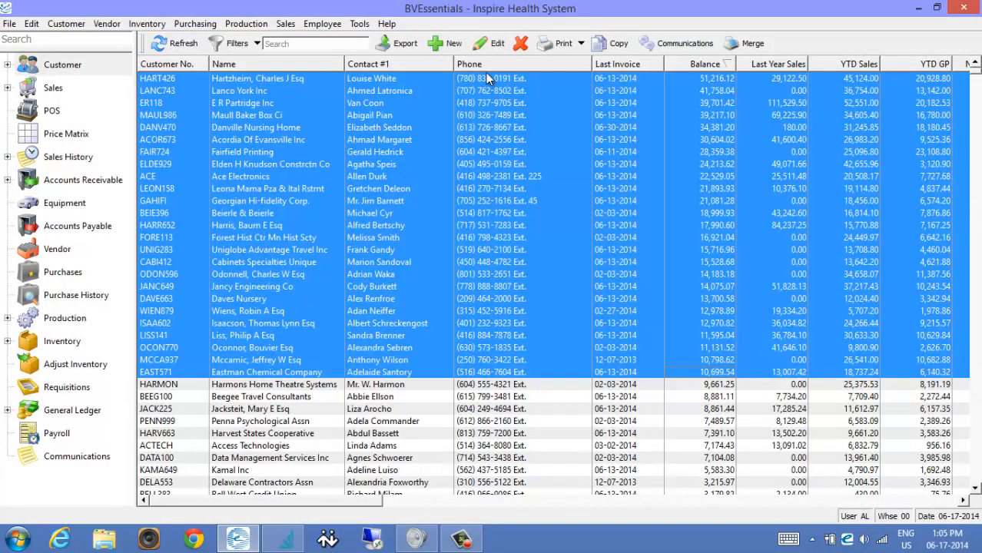
Step: Reopen the reports for the selected customers, exclude #10 Envelope with Return Address, and start an e-mail of Account Statements - Selected
left_click(556, 45)
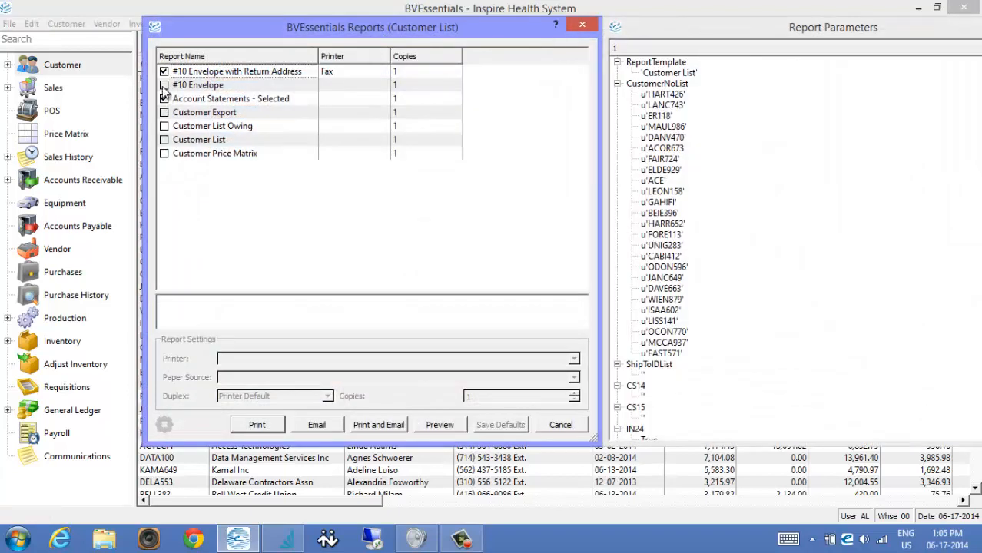
left_click(164, 72)
left_click(298, 100)
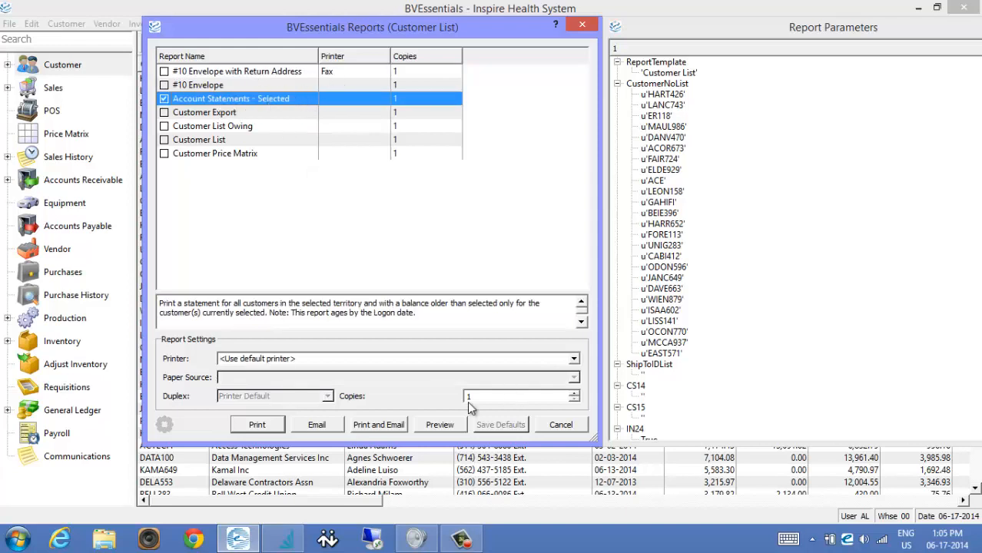
left_click(315, 425)
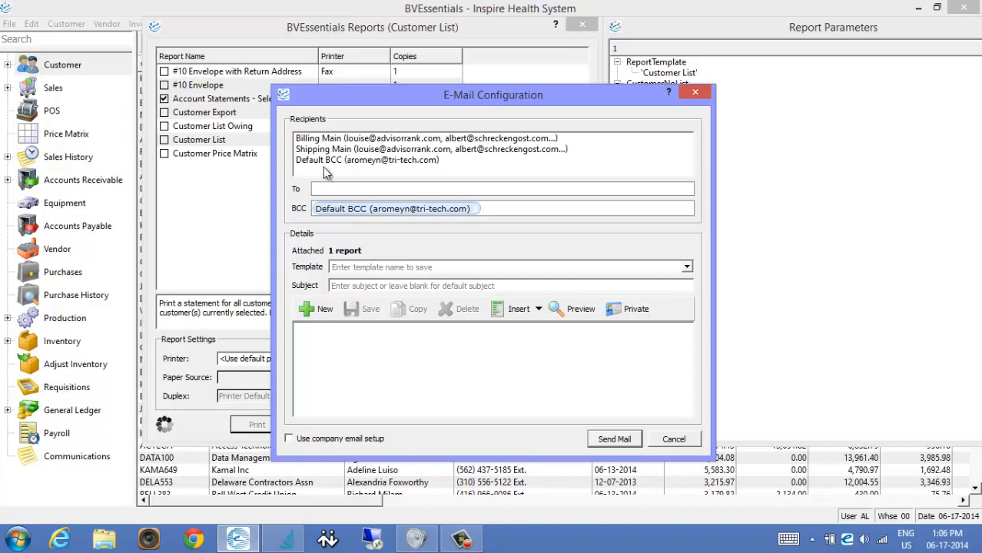
Step: Address the statement e-mail to Billing Main with the Customer Statement template and company email setup, and cancel it without sending
double_click(359, 143)
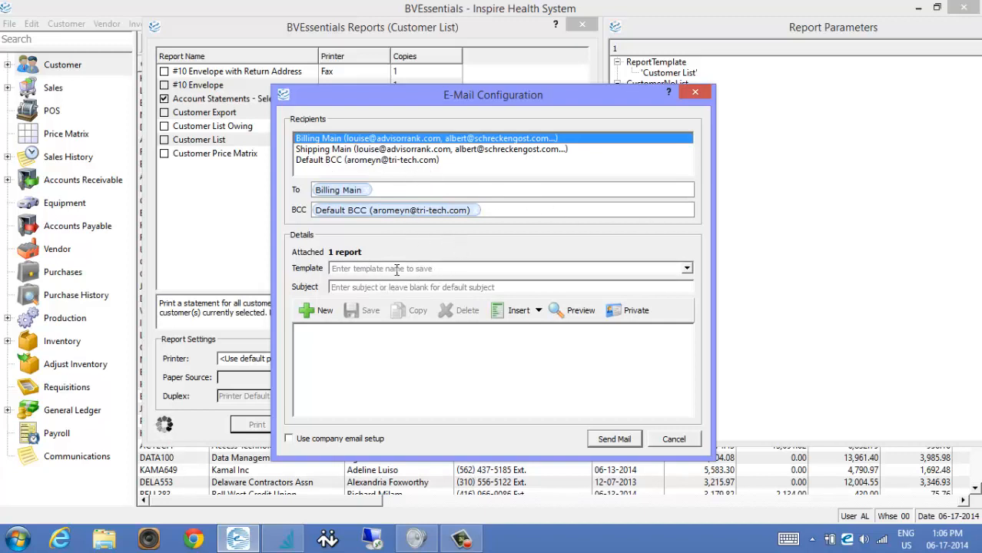
left_click(687, 268)
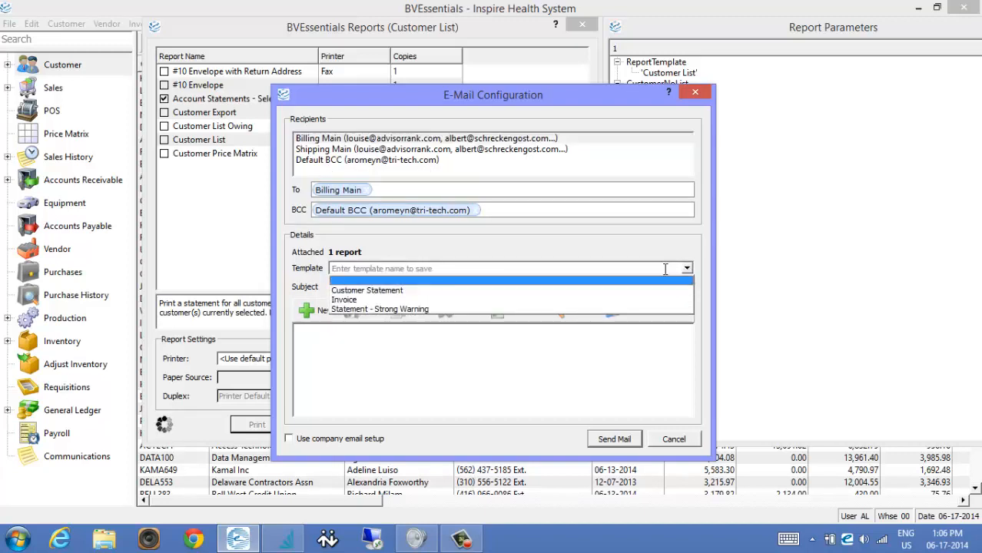
left_click(386, 291)
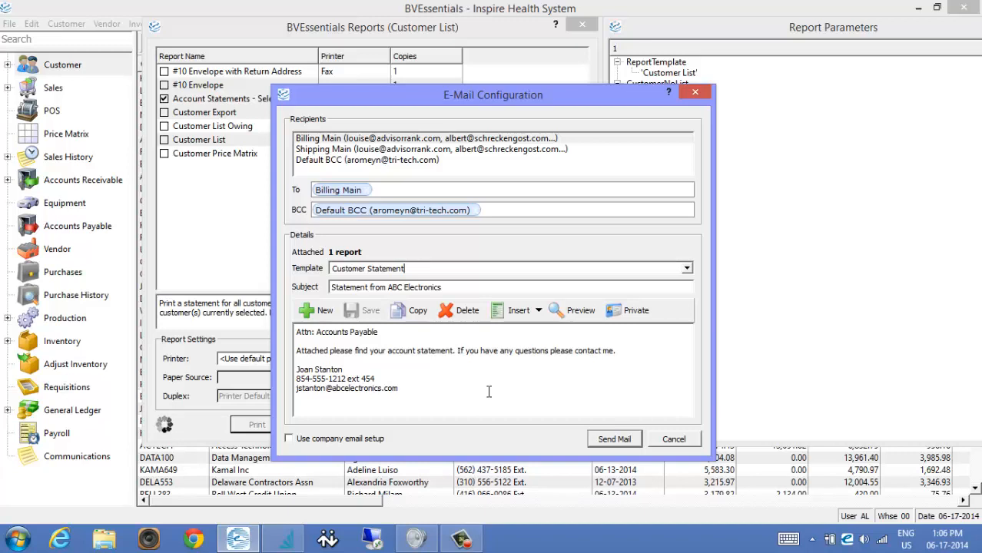
left_click(324, 442)
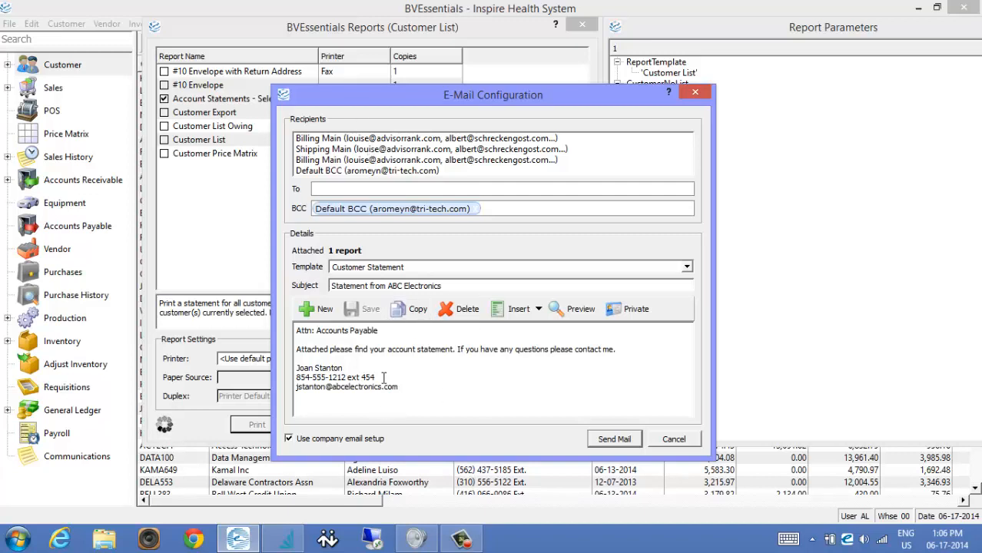
left_click(674, 439)
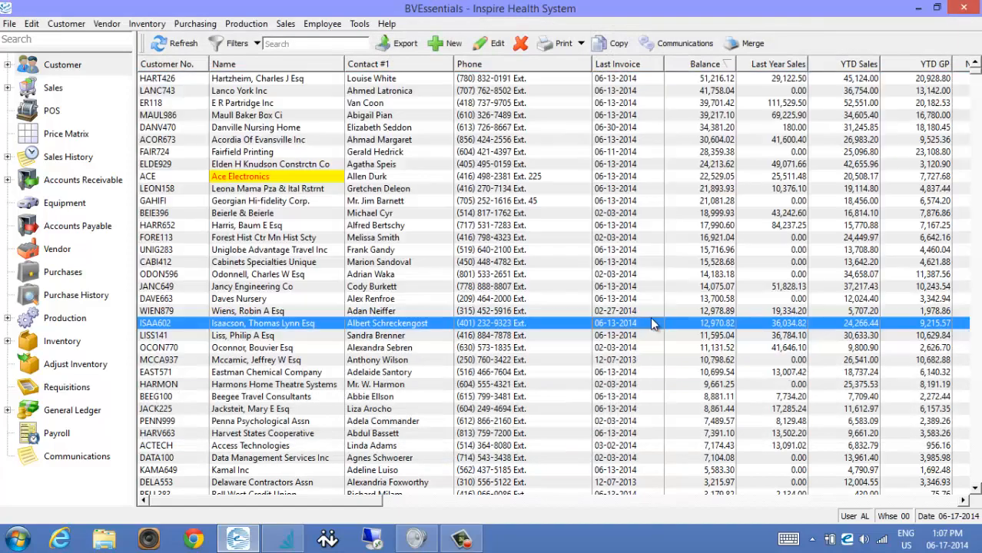
Step: Sort the customer list by Last Year Sales, highest first, and fit that column's width to its contents
left_click(719, 80)
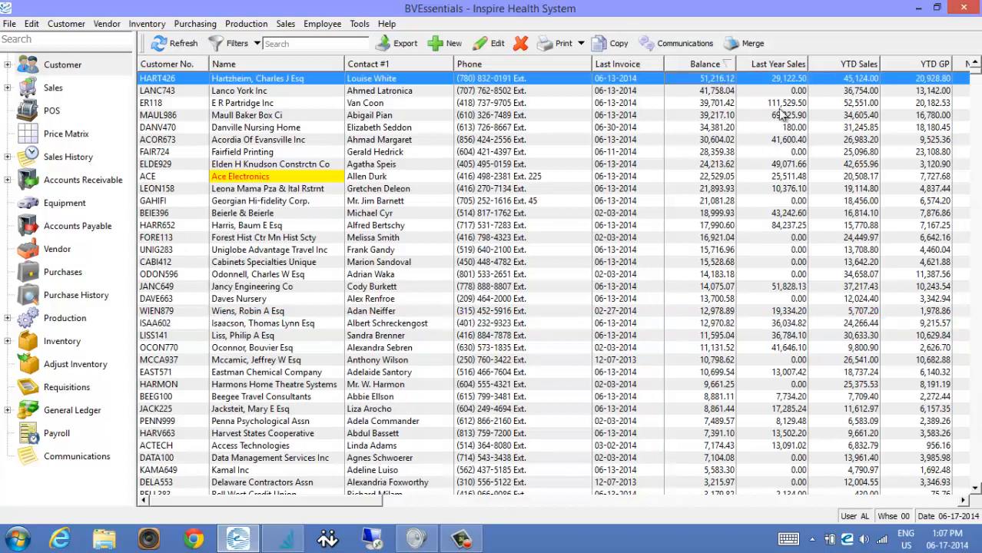
left_click(778, 64)
left_click(778, 64)
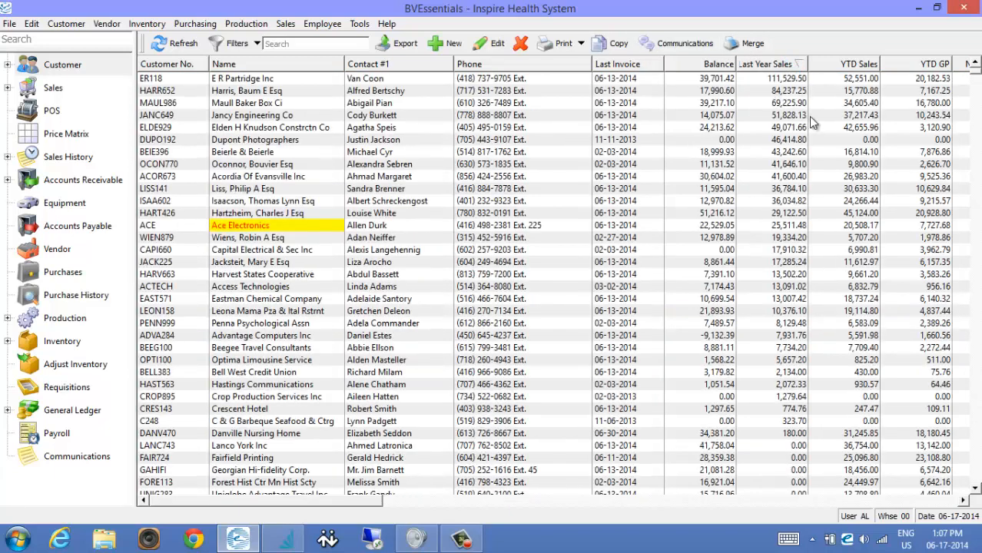
double_click(808, 64)
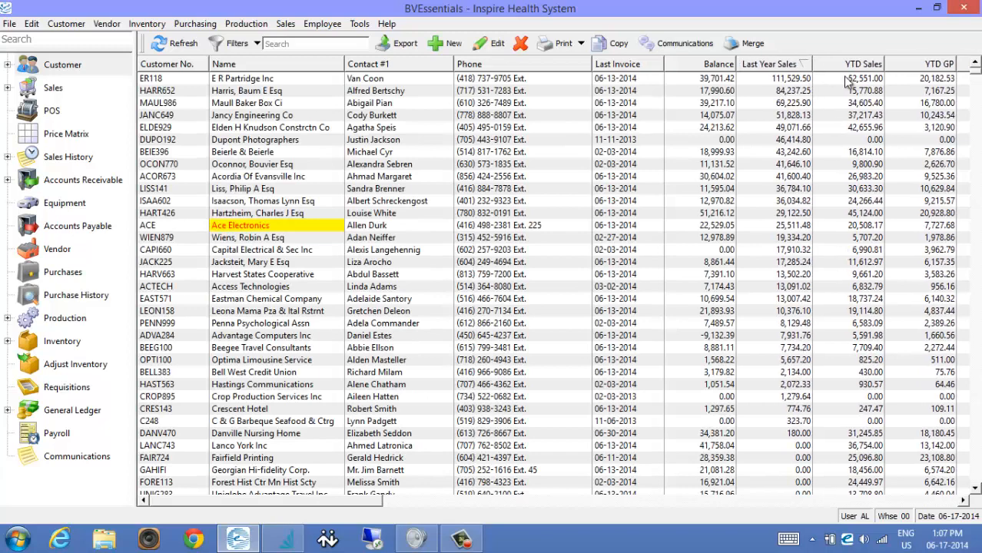
left_click(865, 81)
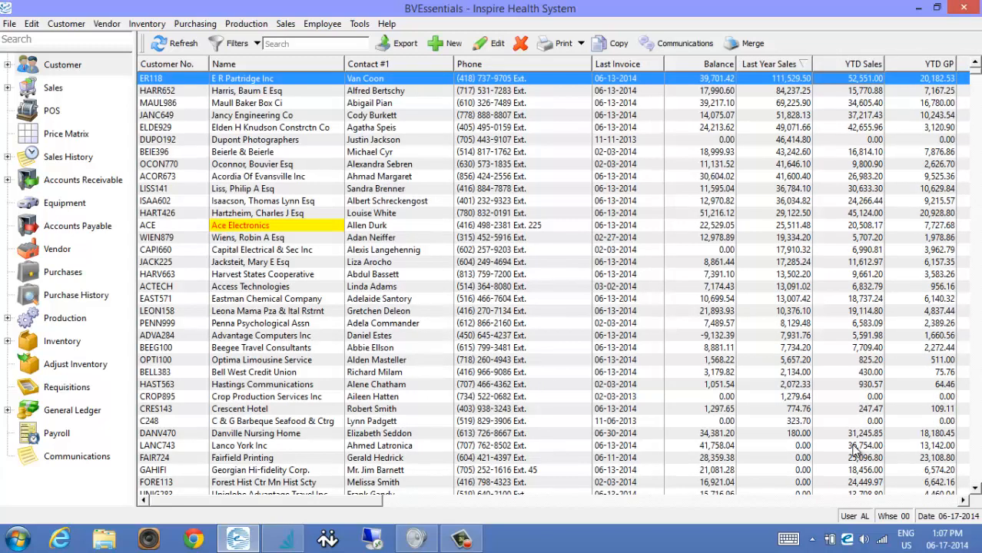
Step: Move the Date Added column directly after Last Year GP in the customer list
left_click_drag(384, 506, 429, 505)
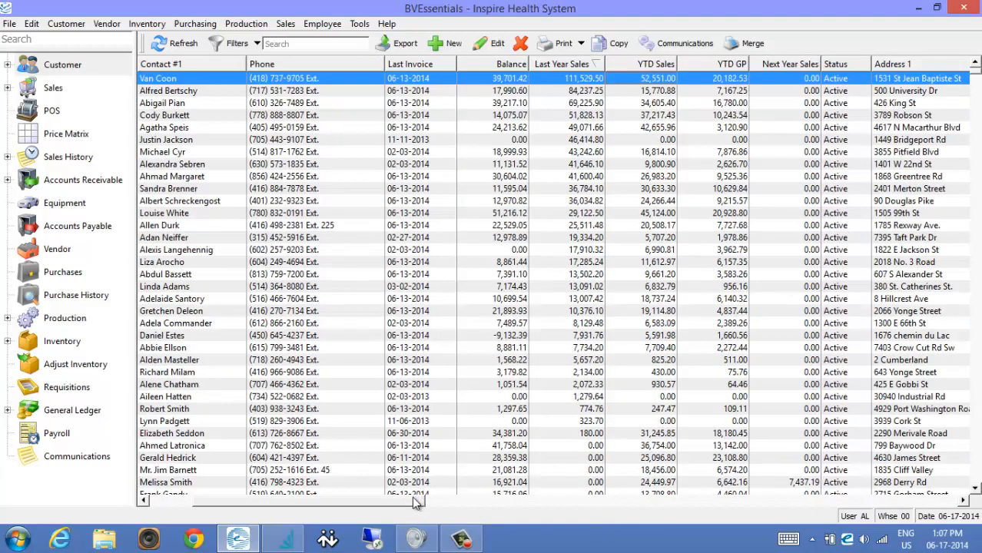
left_click_drag(414, 498, 778, 499)
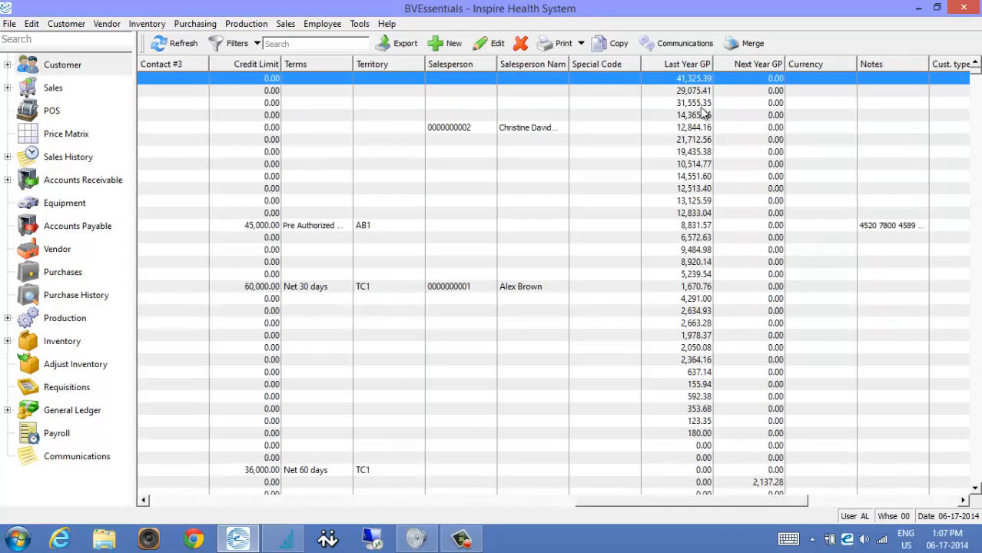
left_click_drag(743, 502, 894, 478)
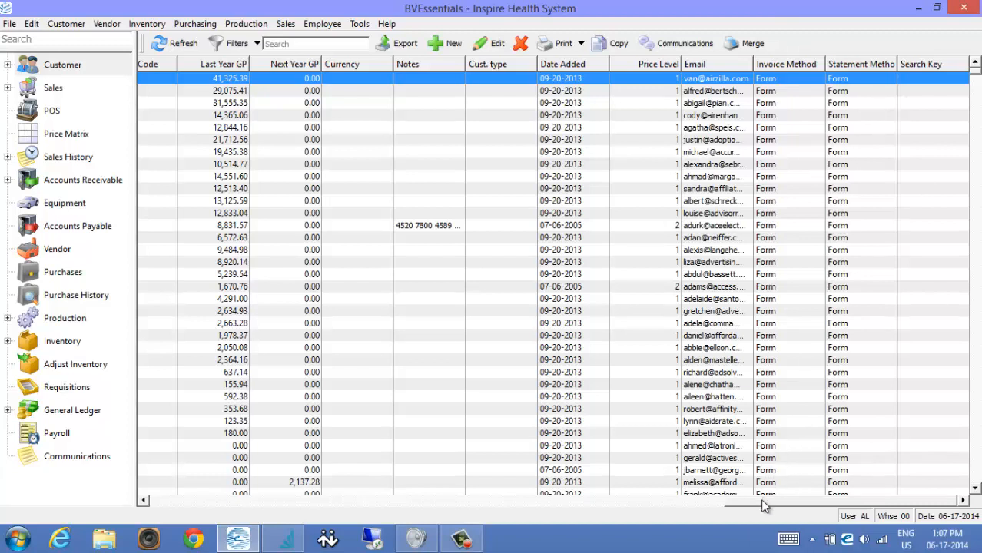
left_click_drag(531, 73, 291, 70)
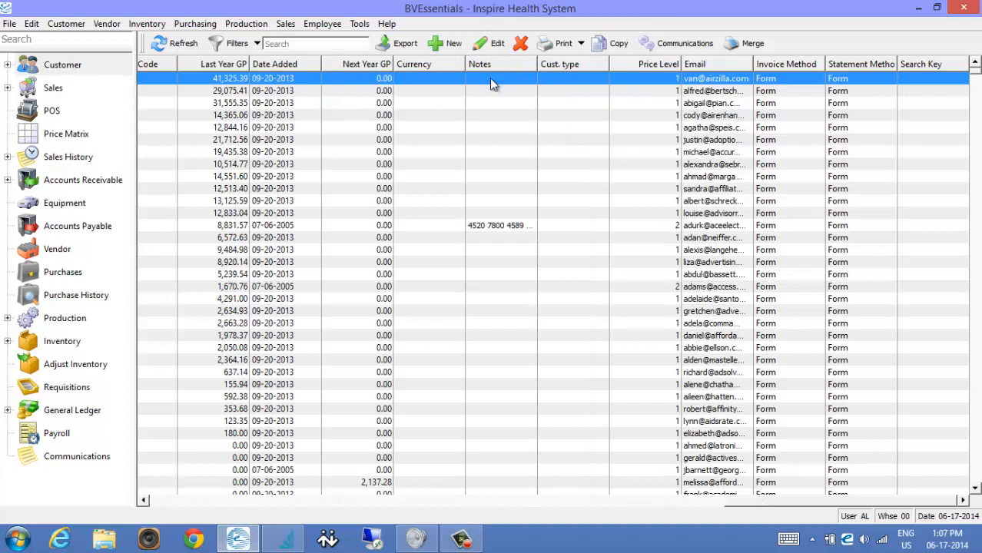
Step: Review the full list of columns that can be shown or hidden, close it, and return to the first columns
right_click(436, 66)
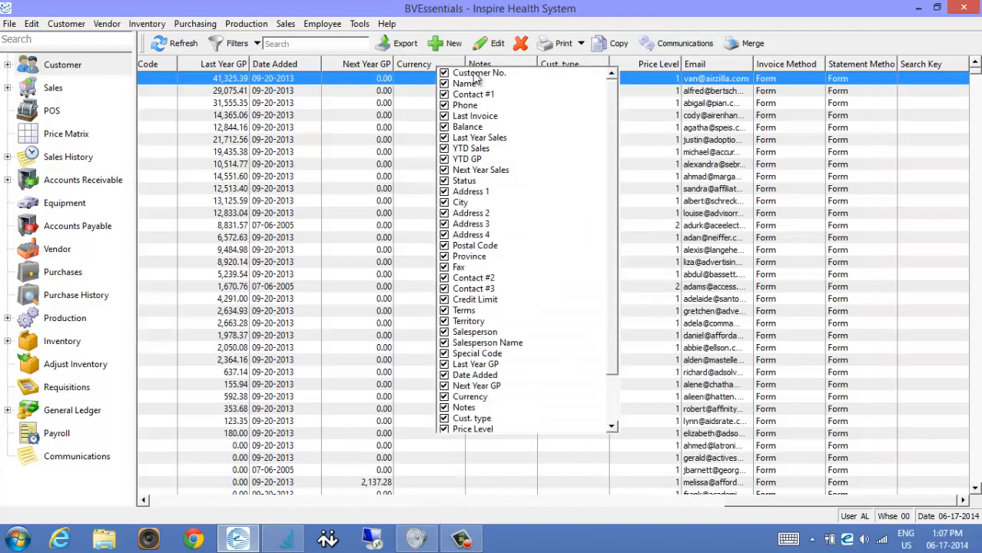
scroll(569, 323, "down", 2)
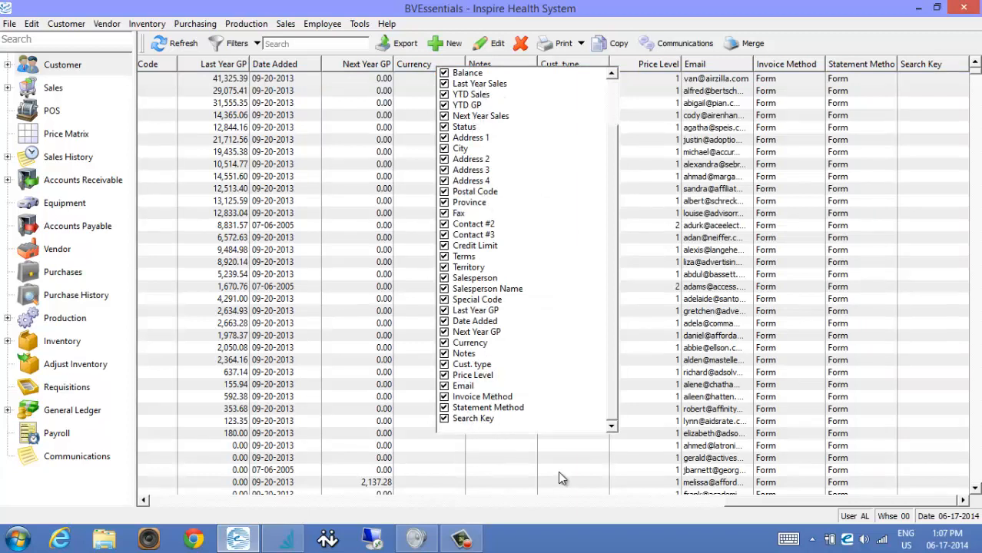
left_click(655, 141)
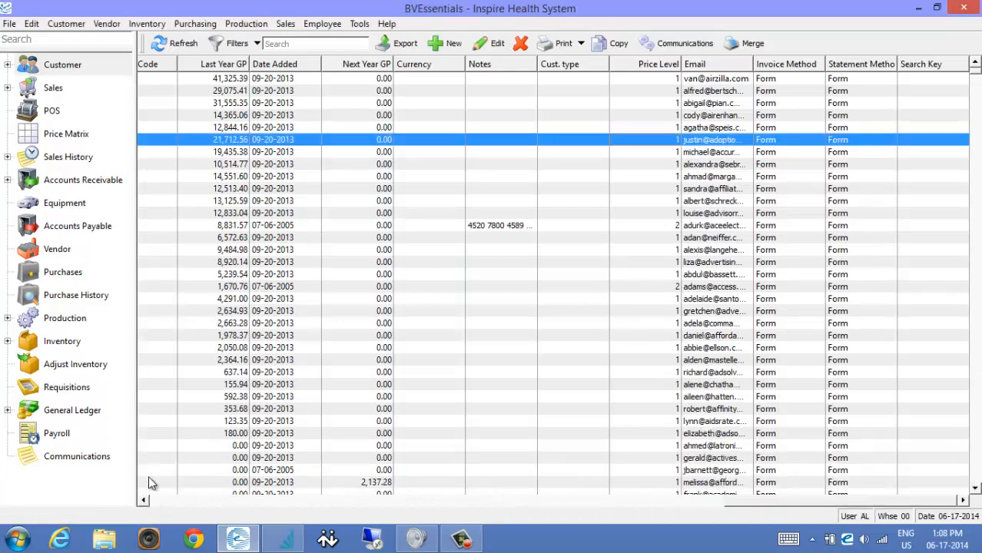
left_click(162, 498)
left_click(162, 498)
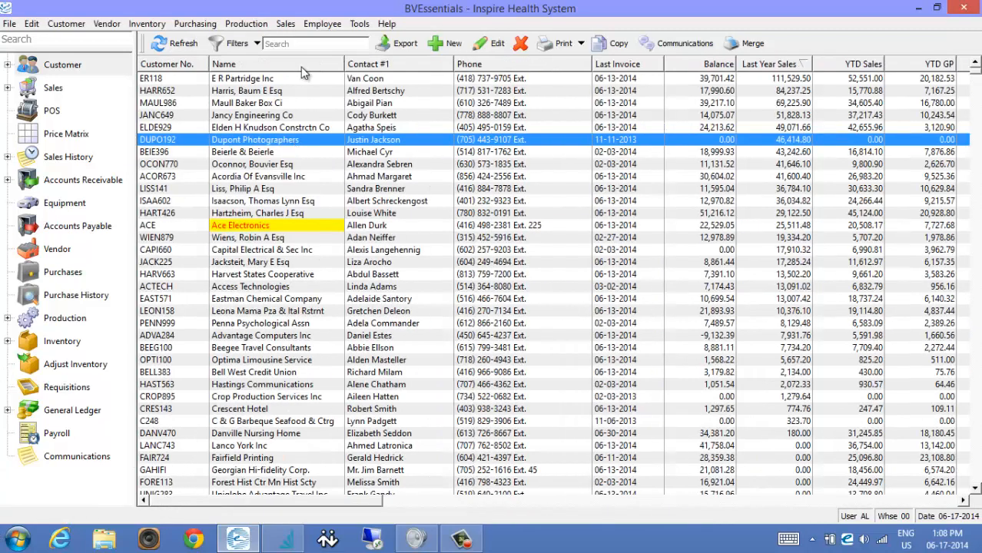
Step: Sort the customer list by name and look up the names starting with "tar" and "tax"
left_click(295, 73)
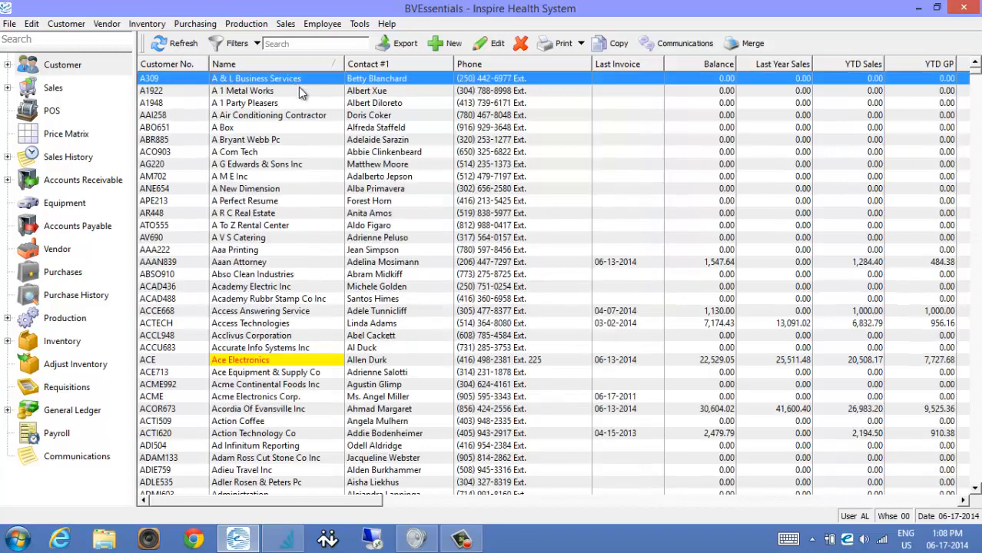
left_click(284, 112)
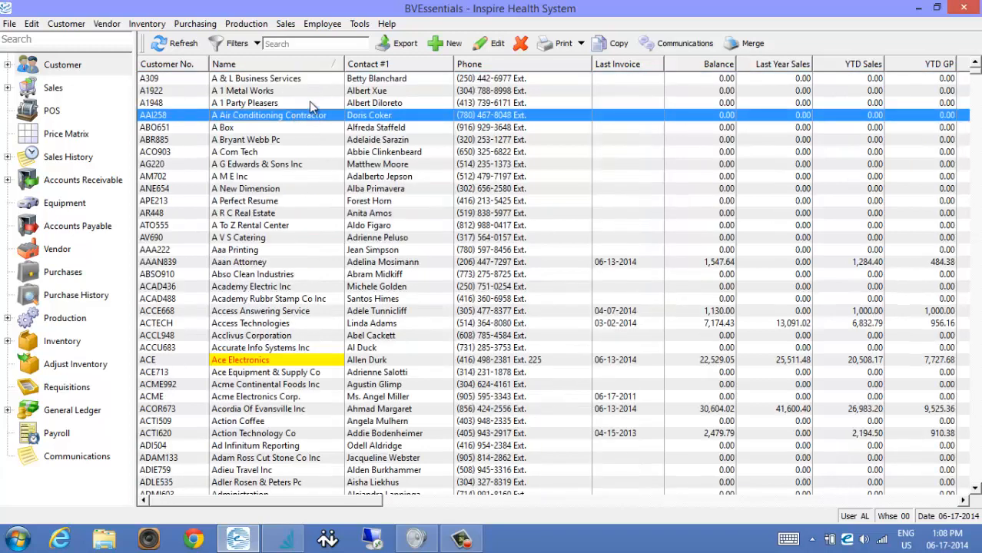
left_click(303, 44)
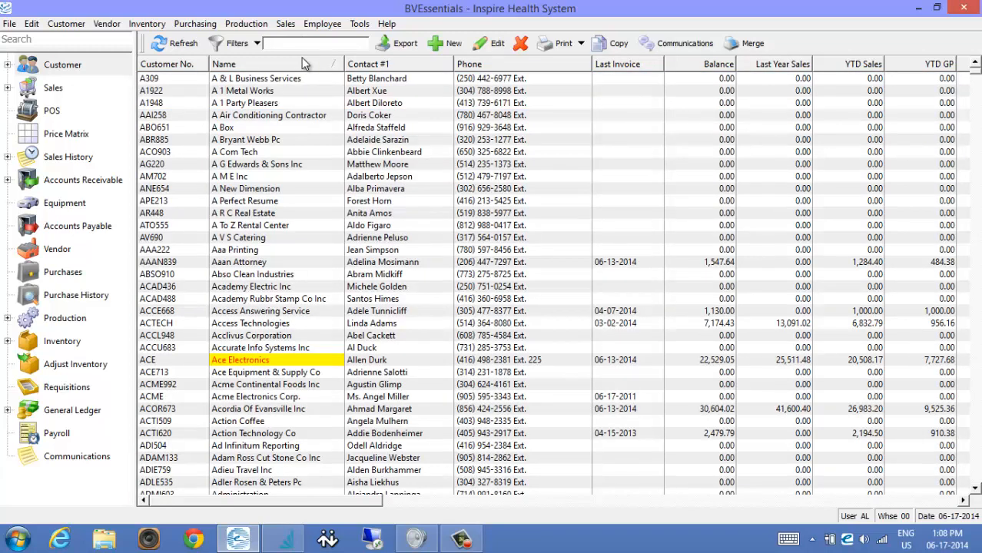
left_click(286, 113)
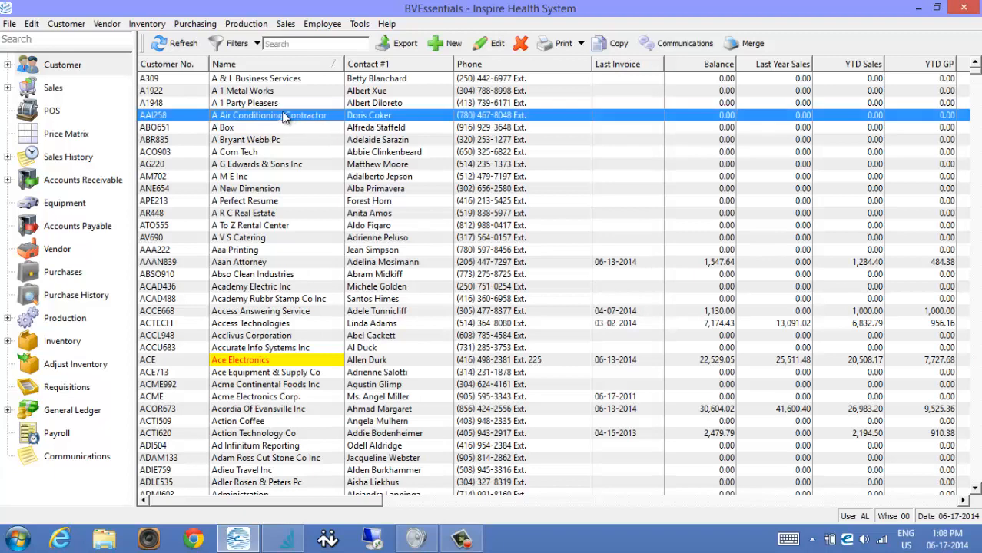
double_click(285, 117)
type("t")
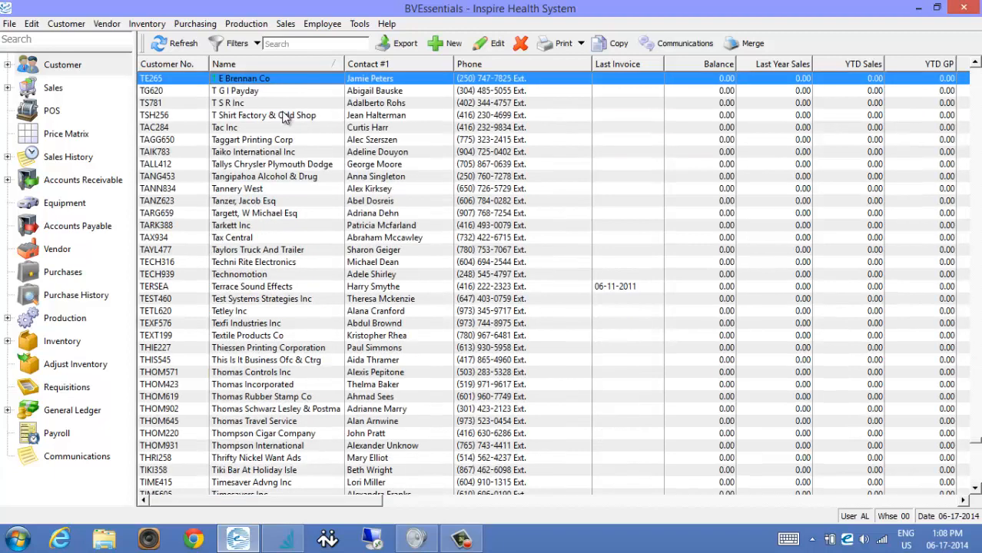
type("ar")
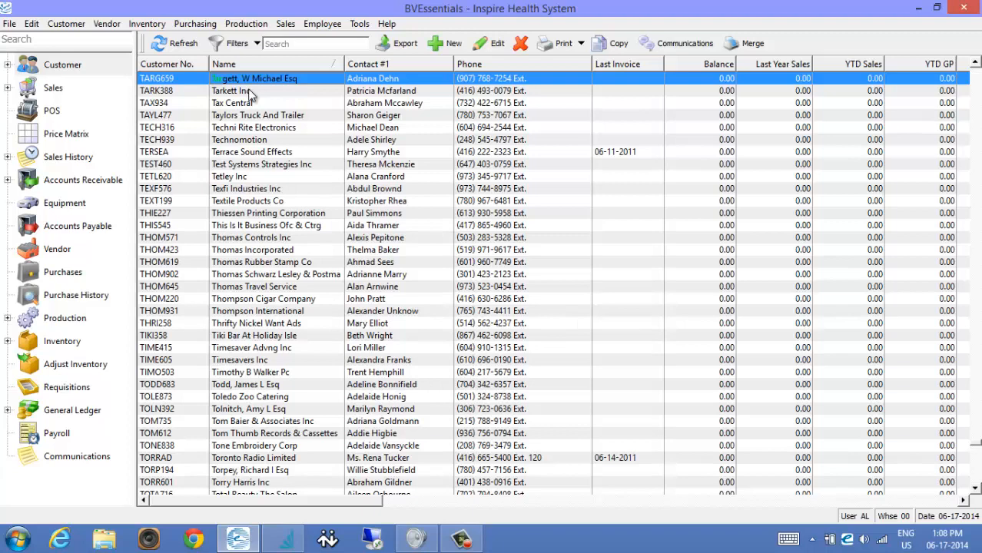
left_click(250, 93)
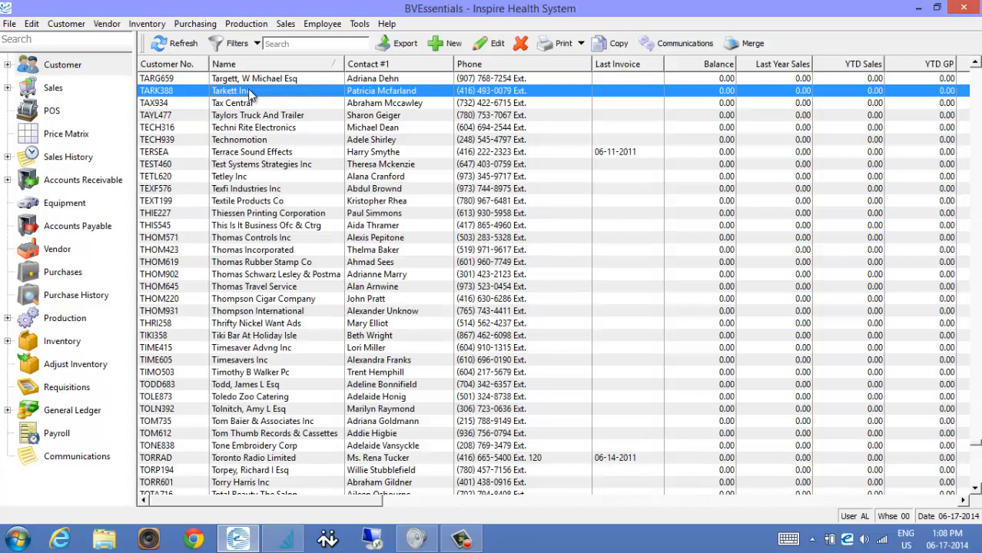
type("tax")
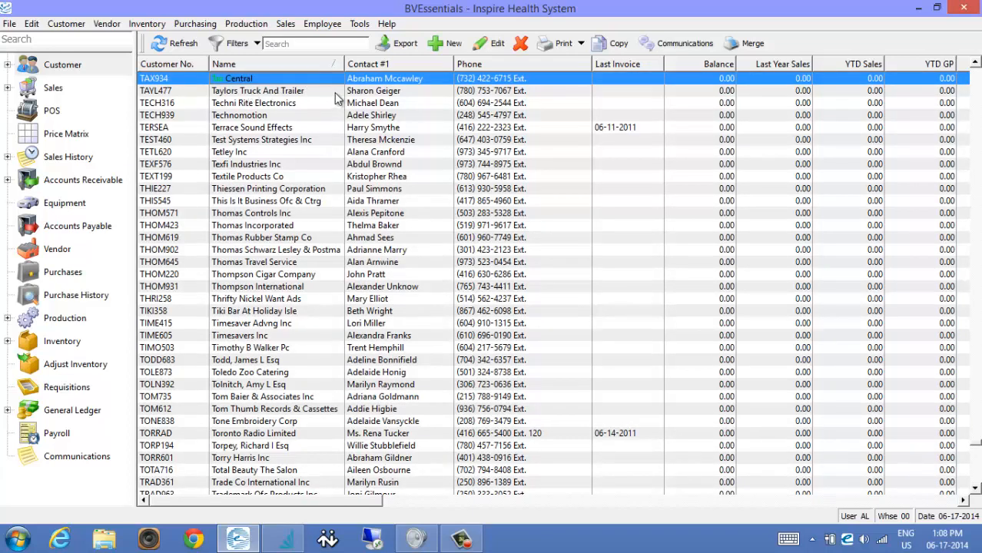
Step: Look up "sal" with the list sorted by Contact #1, and a phone number with it sorted by Phone
left_click(392, 65)
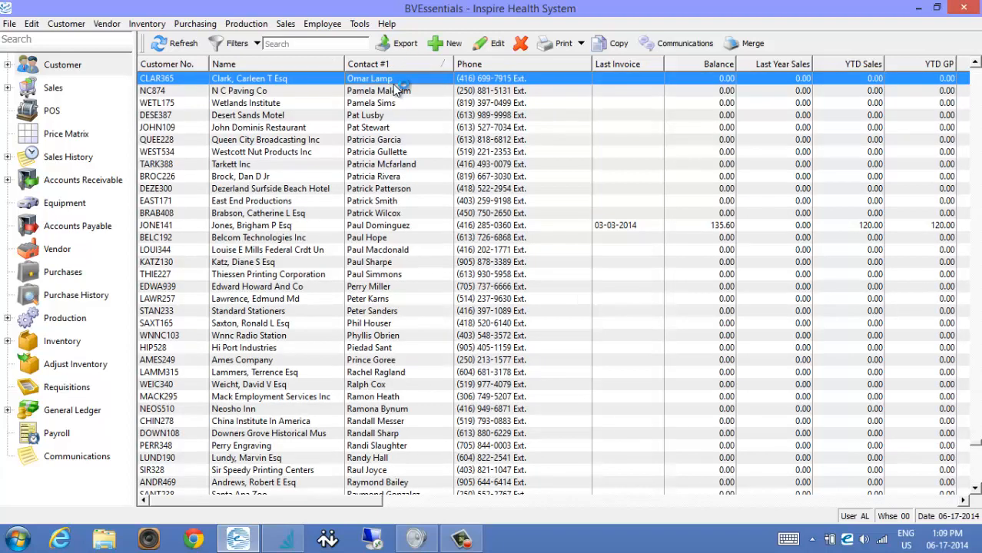
type("sal")
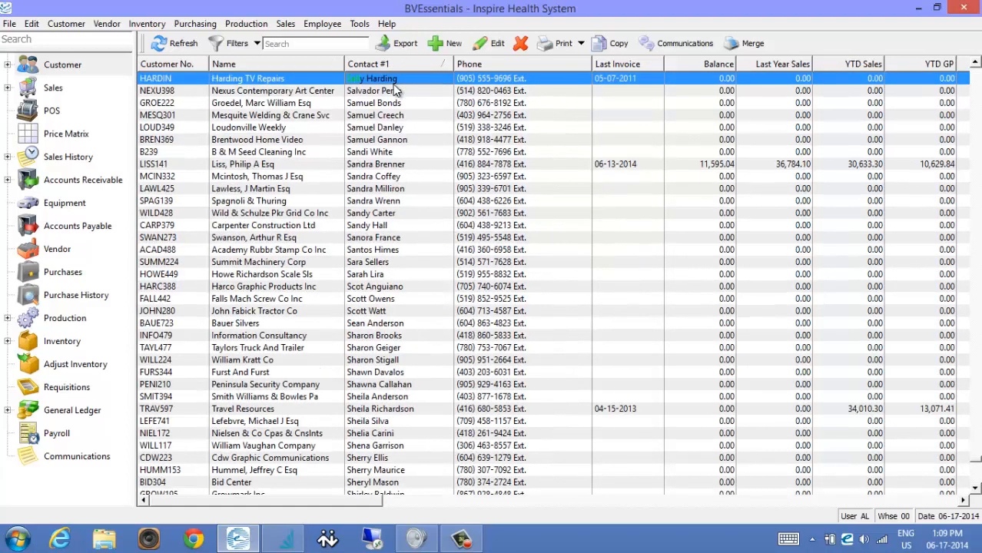
left_click(525, 66)
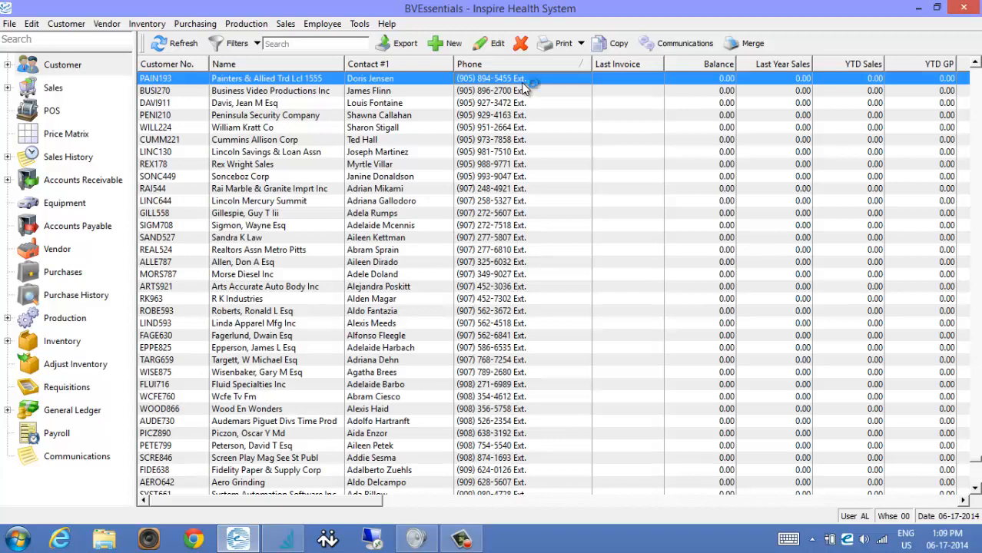
type("604) 555-4321")
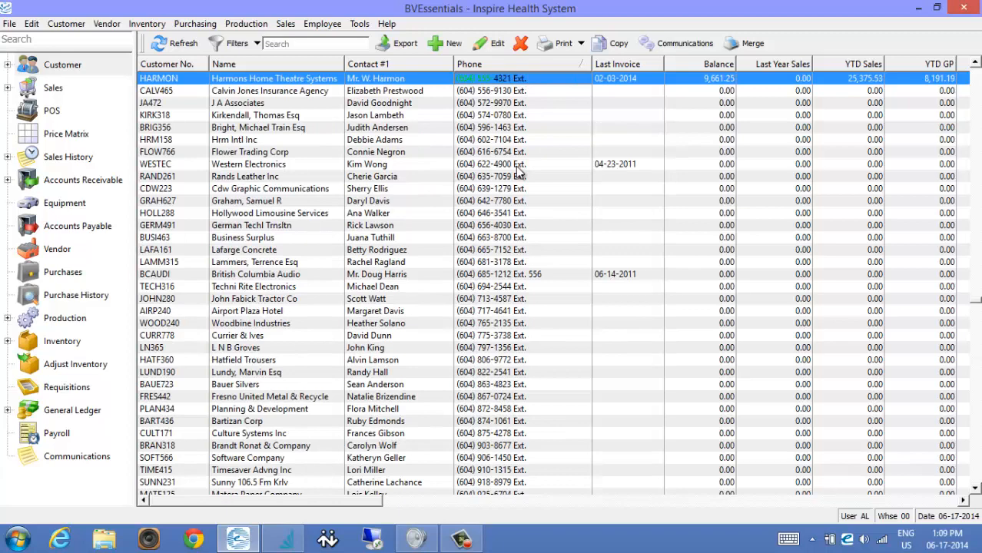
Step: Search all customer fields for "watch" and open the Ace Electronics customer record
left_click(297, 42)
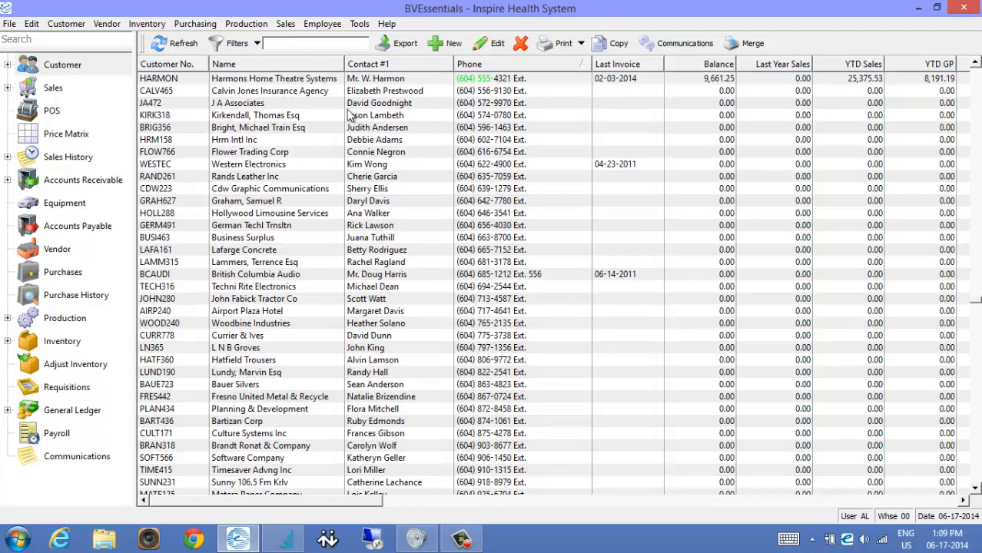
left_click(304, 106)
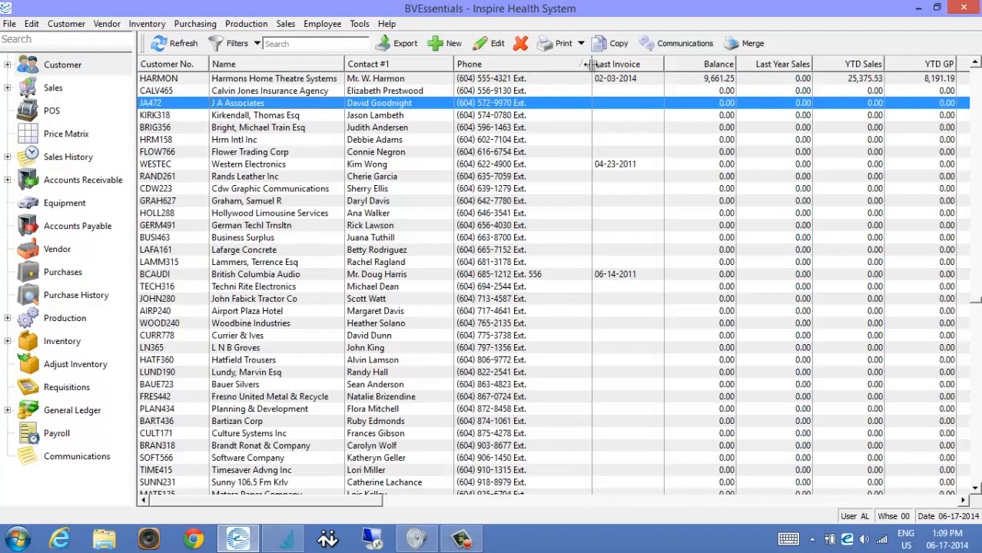
left_click(315, 43)
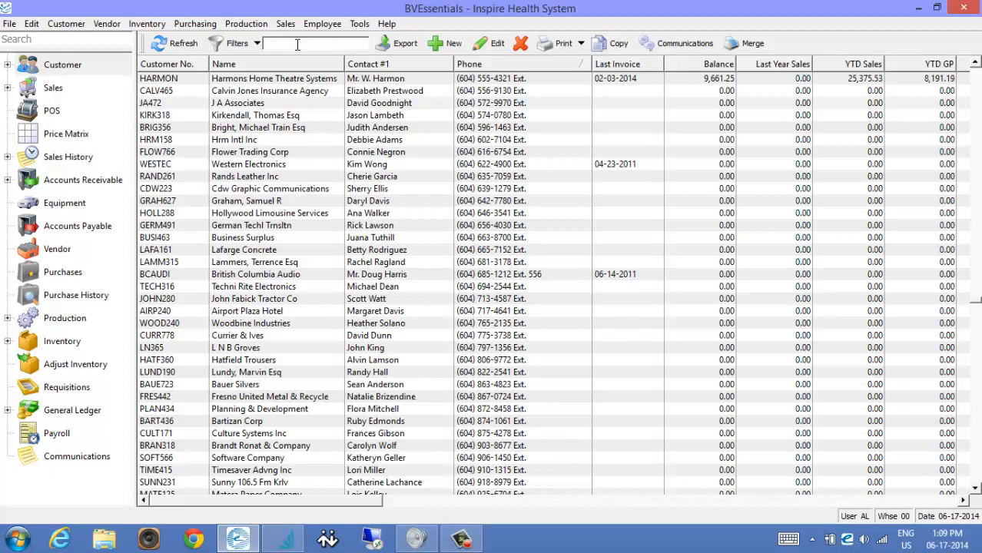
type("watch")
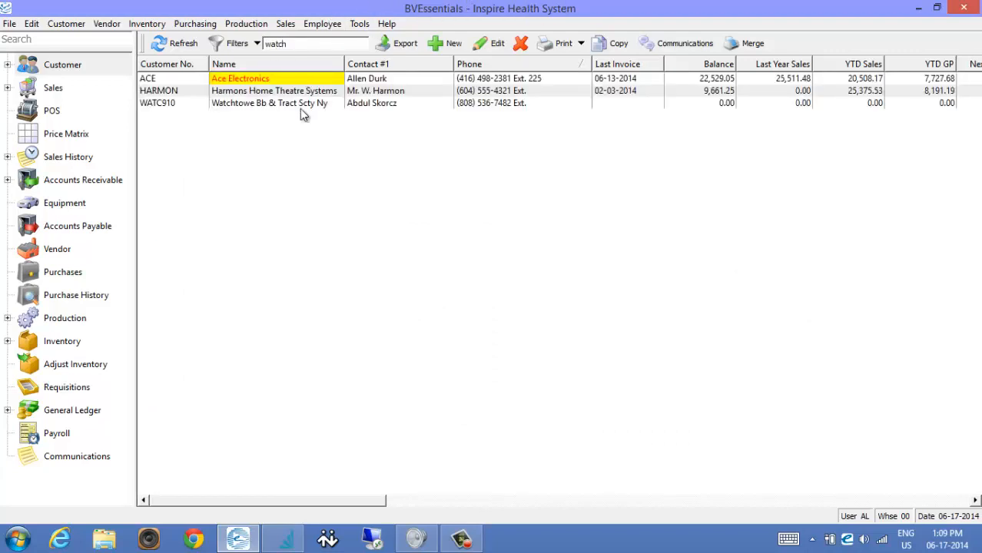
left_click(271, 85)
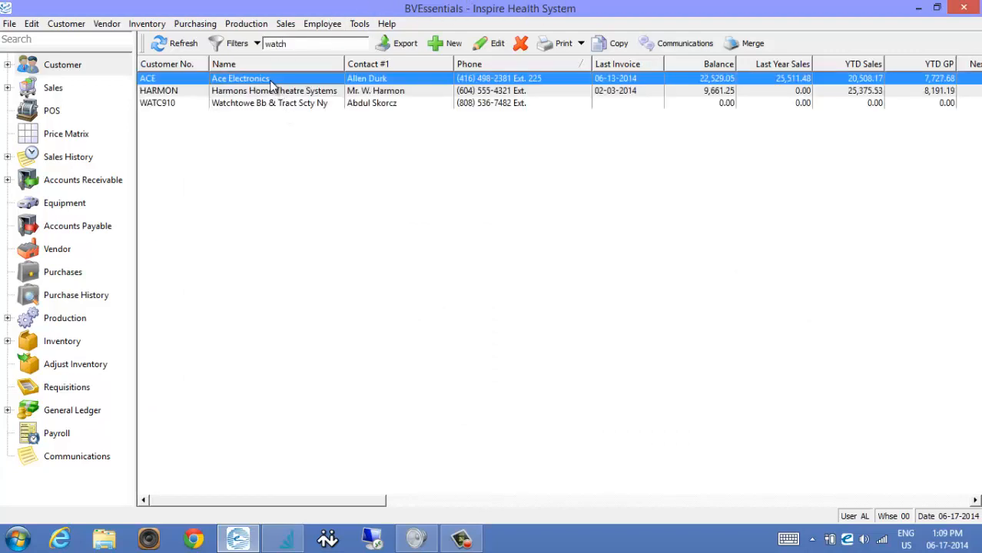
double_click(271, 85)
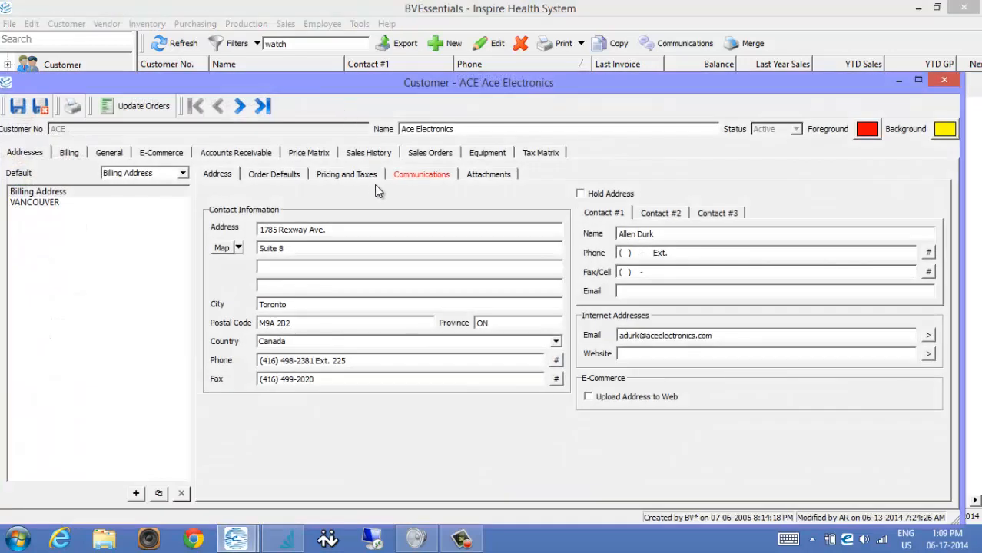
Step: Review the Watch Credit entry in Ace Electronics' communications, close the record, and check the other two customers matching "watch"
left_click(422, 173)
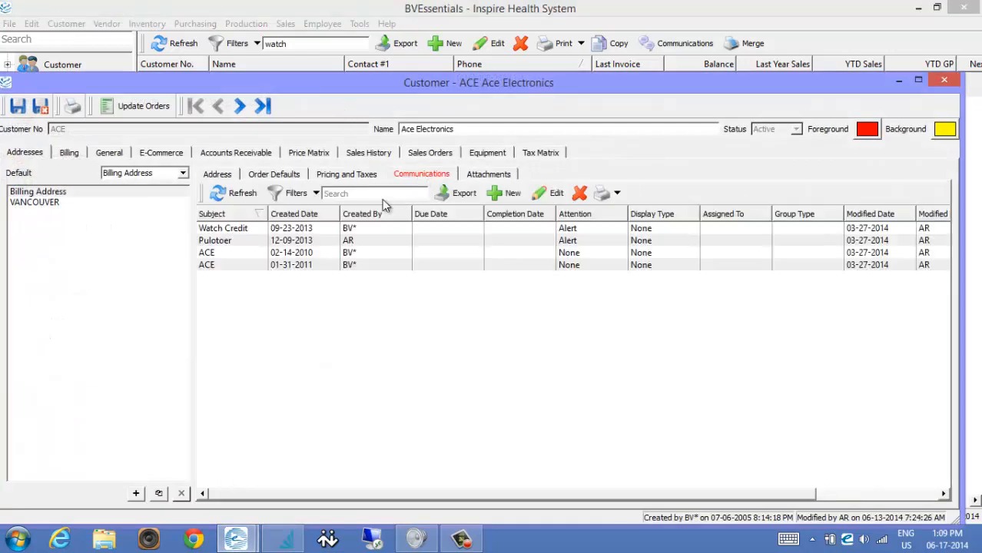
left_click(238, 229)
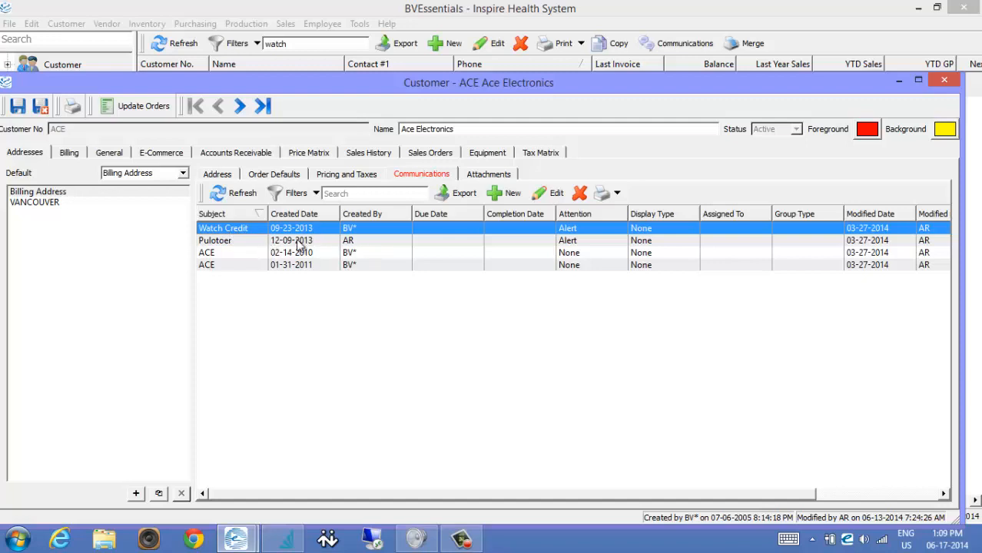
double_click(244, 230)
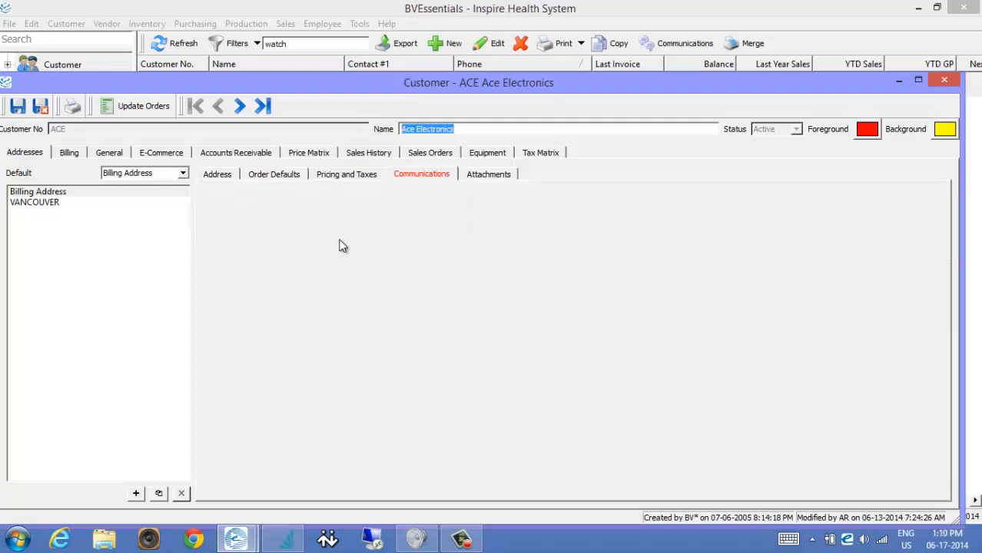
left_click(945, 81)
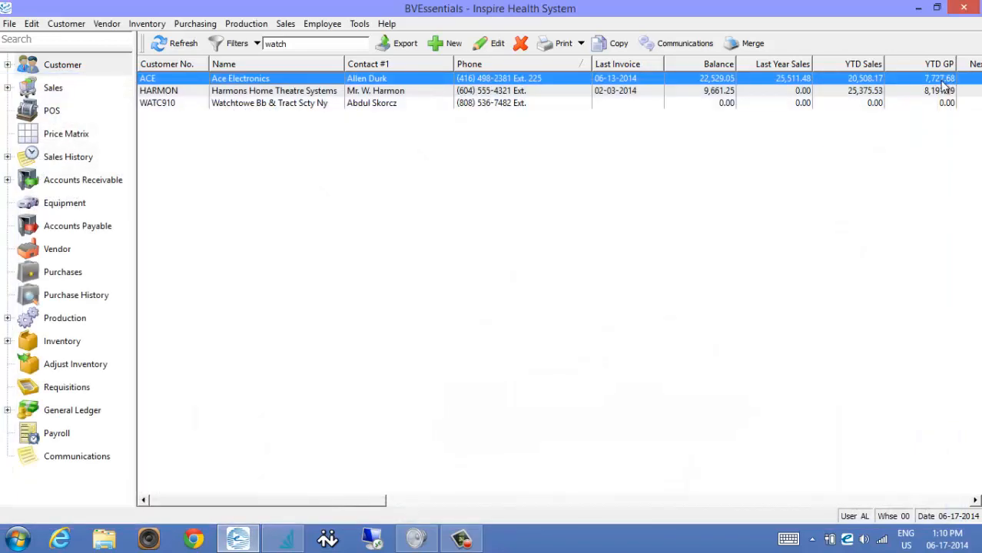
left_click(282, 104)
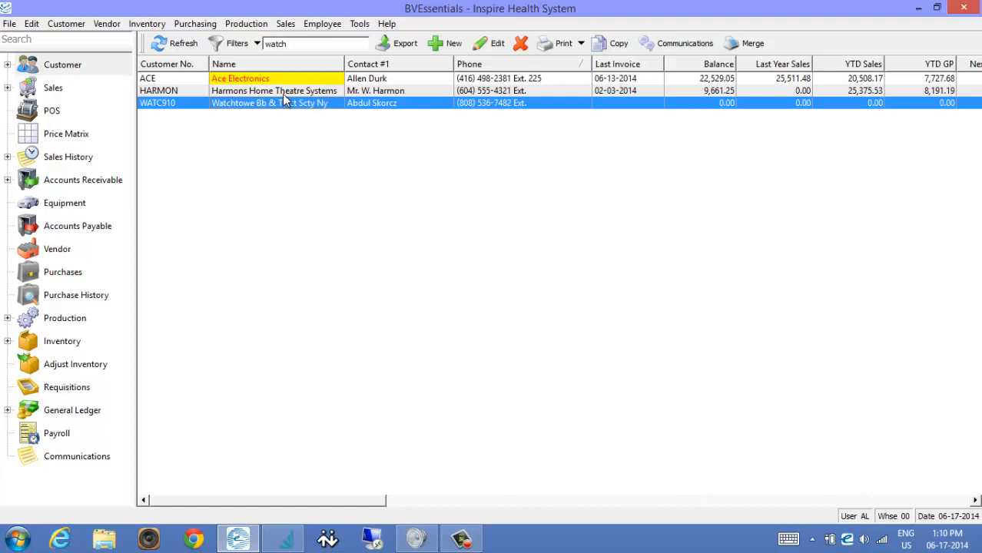
left_click(282, 93)
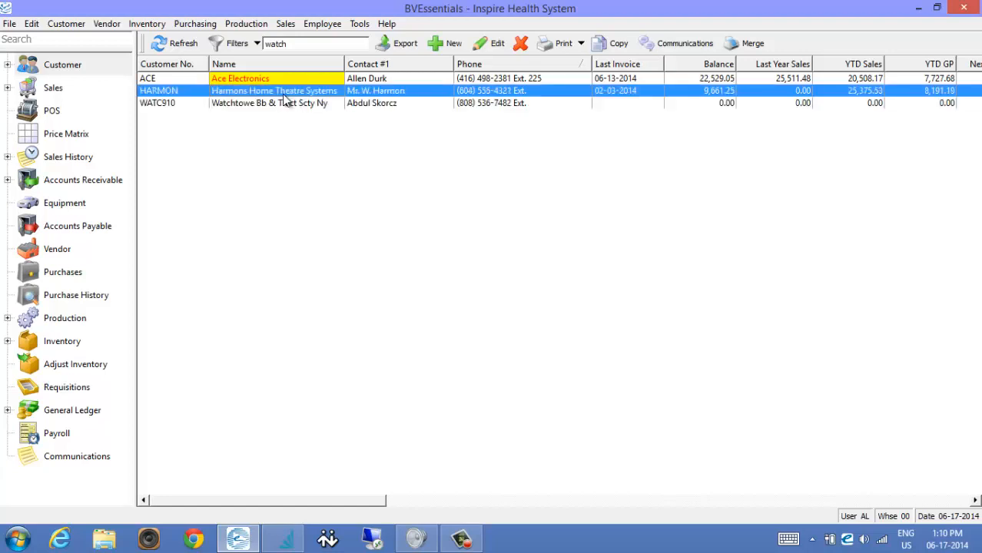
Step: Search all customer fields for a person's first name, review the matching customers, and clear the search
left_click(298, 45)
type("sally")
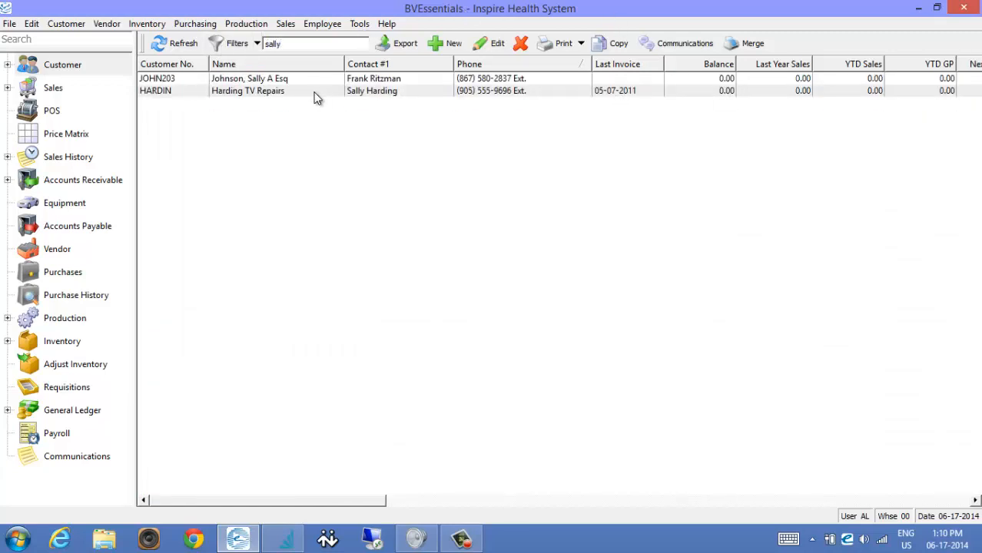
left_click(315, 95)
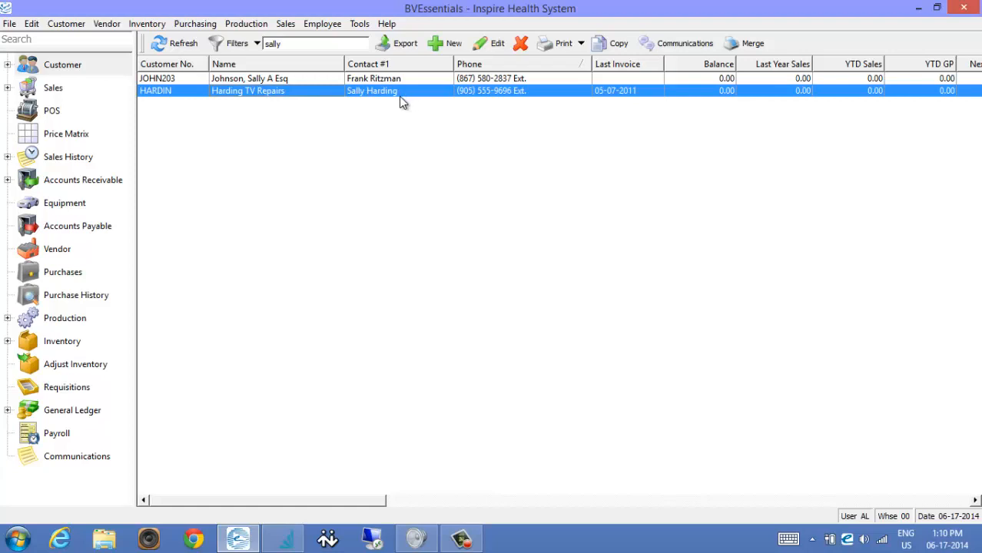
left_click(314, 82)
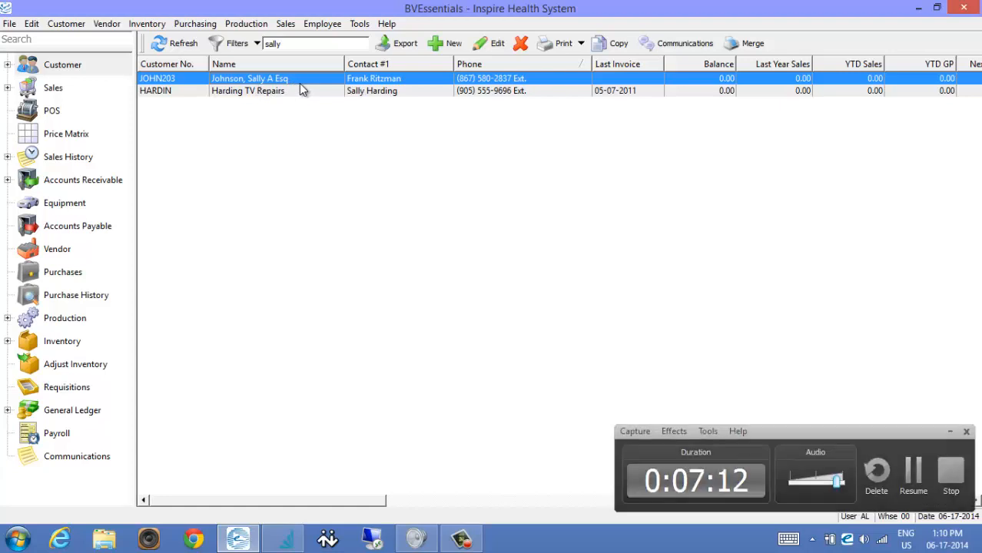
left_click(295, 44)
key("BackSpace")
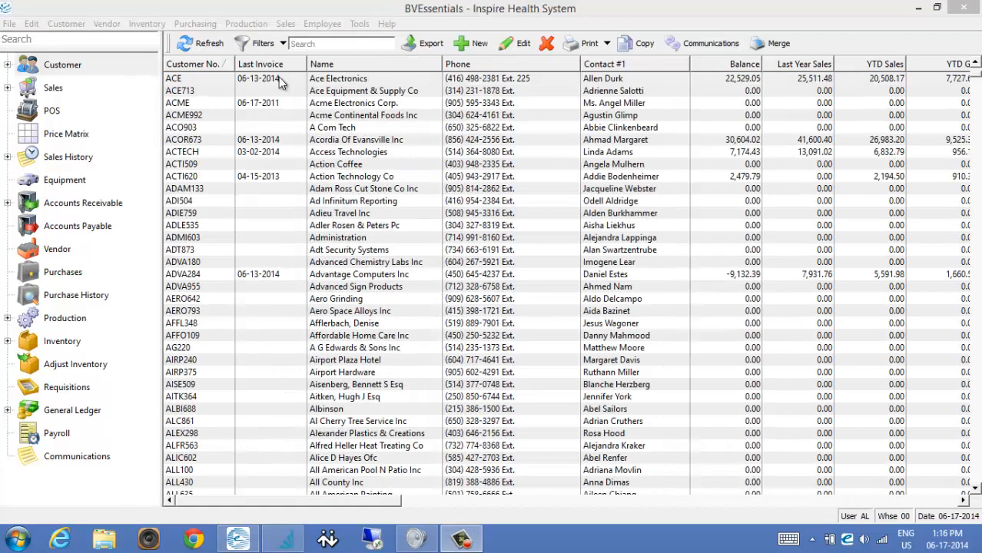
Step: Filter the customer list to records whose City contains "vanc"
left_click(280, 80)
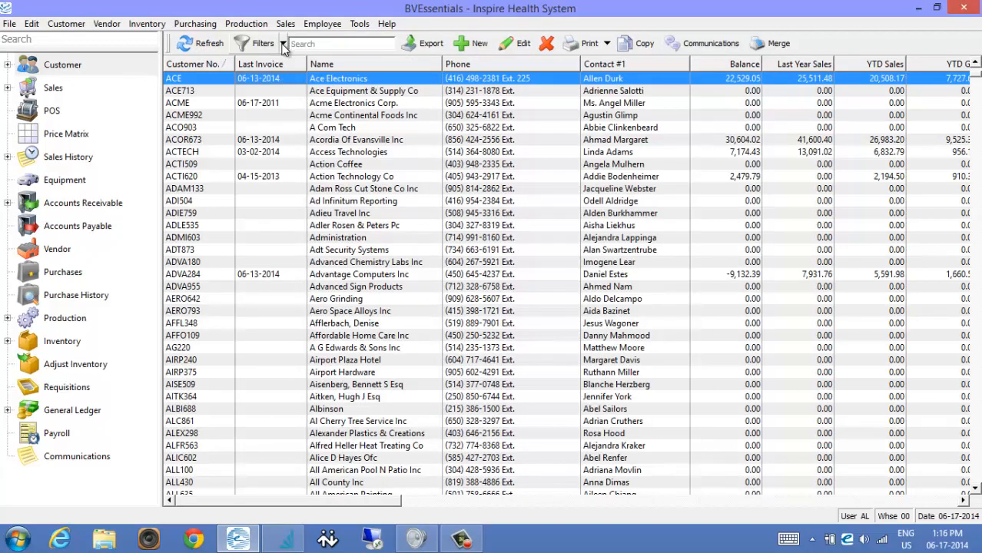
left_click(263, 44)
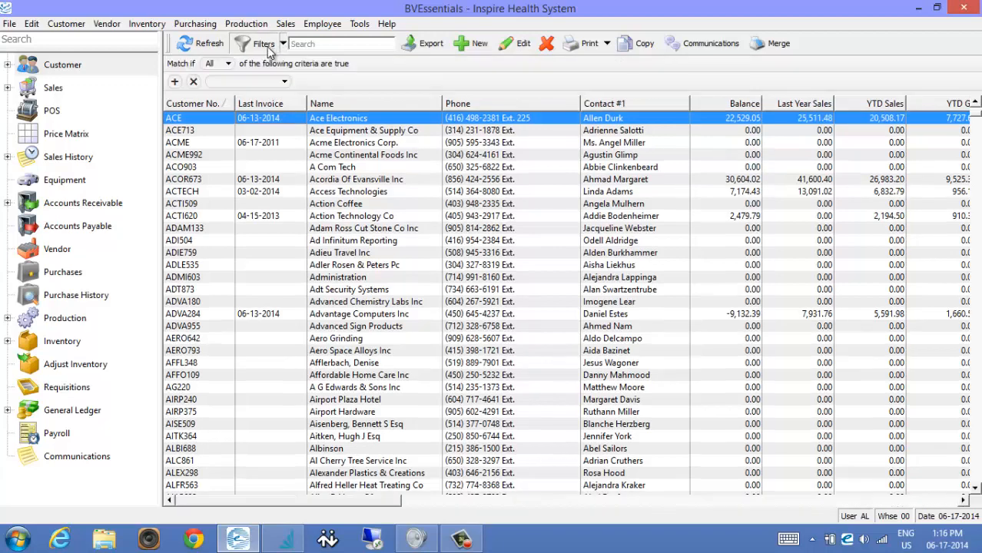
left_click(232, 82)
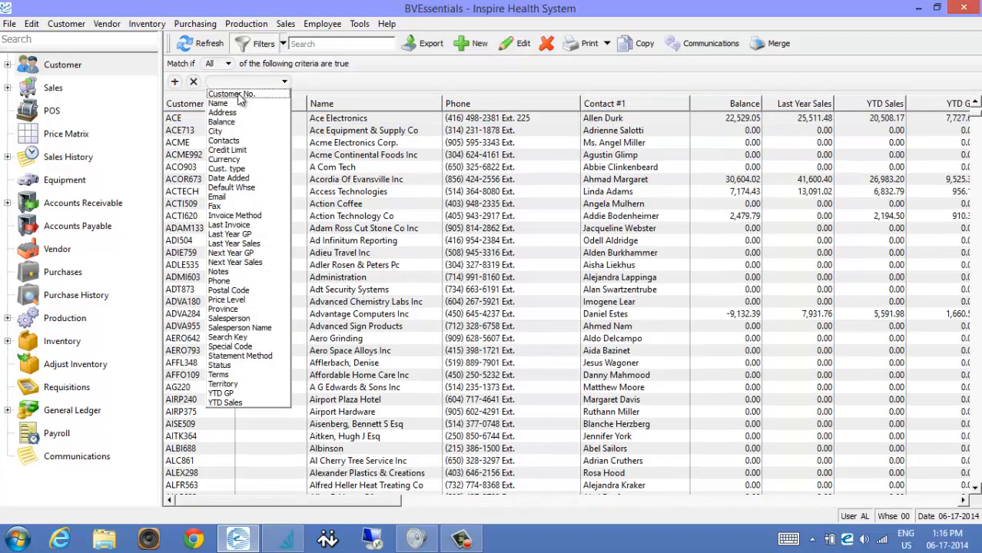
left_click(253, 132)
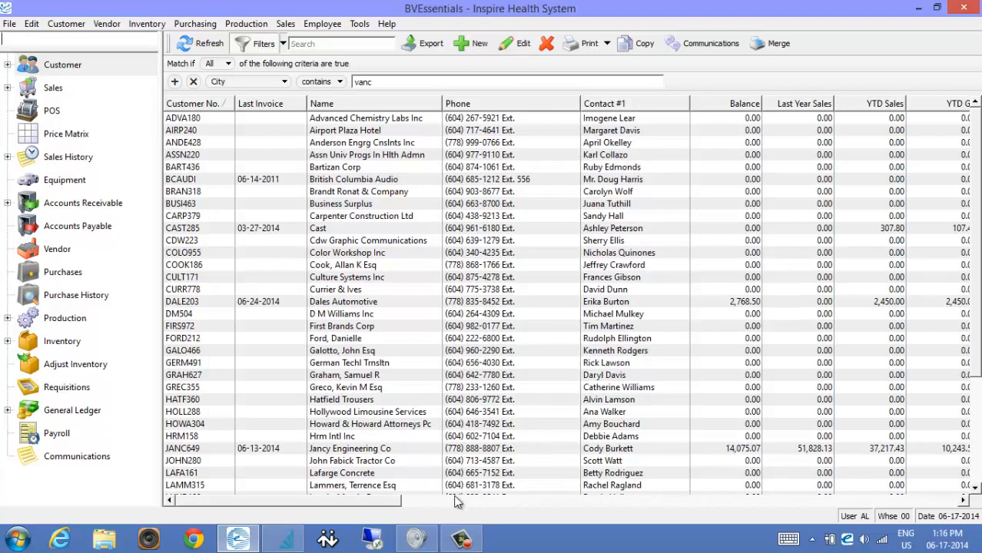
Step: Move the City column between Name and Phone and select a North Vancouver customer
left_click_drag(388, 499, 454, 515)
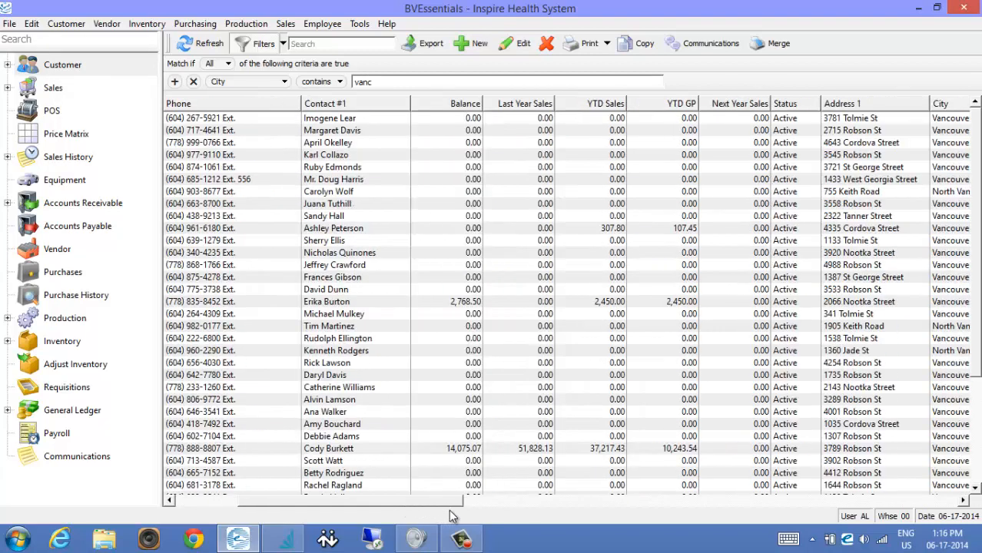
left_click_drag(947, 103, 231, 105)
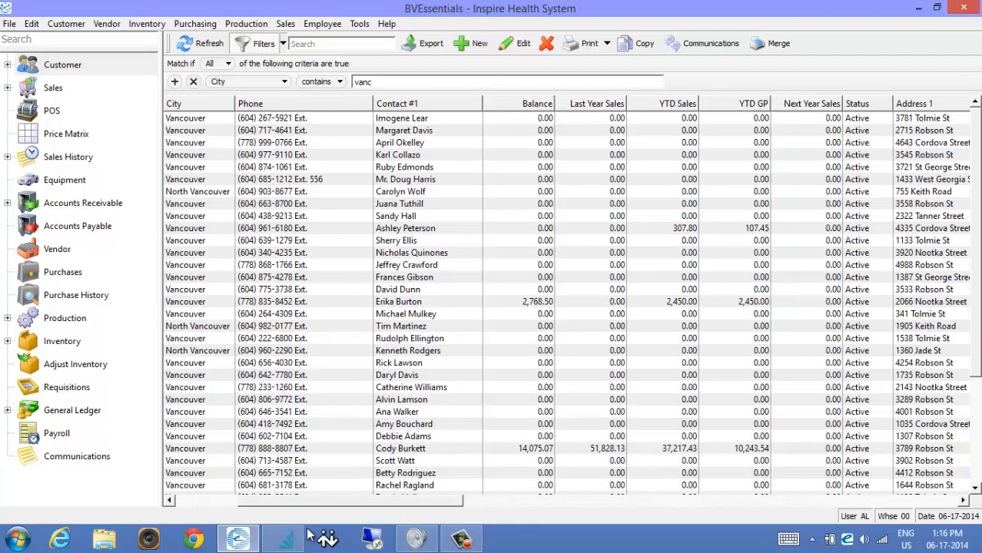
left_click_drag(340, 501, 283, 500)
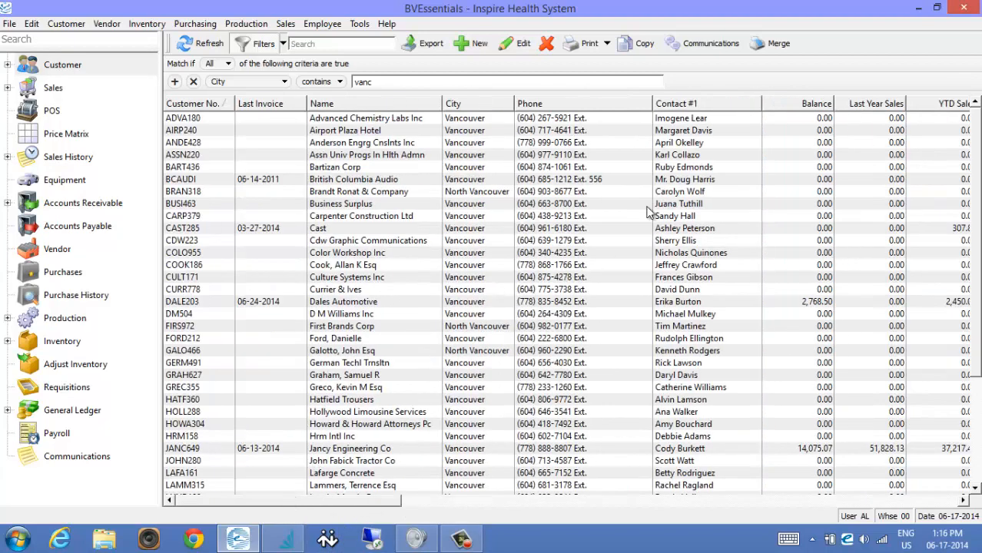
left_click(473, 194)
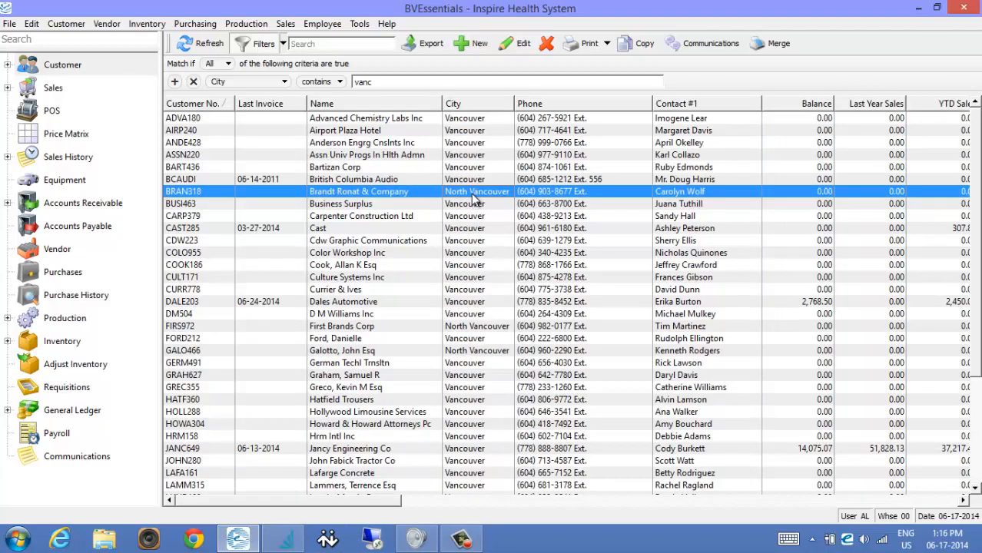
Step: Change the City criterion to an exact match on "vancouver"
left_click(322, 82)
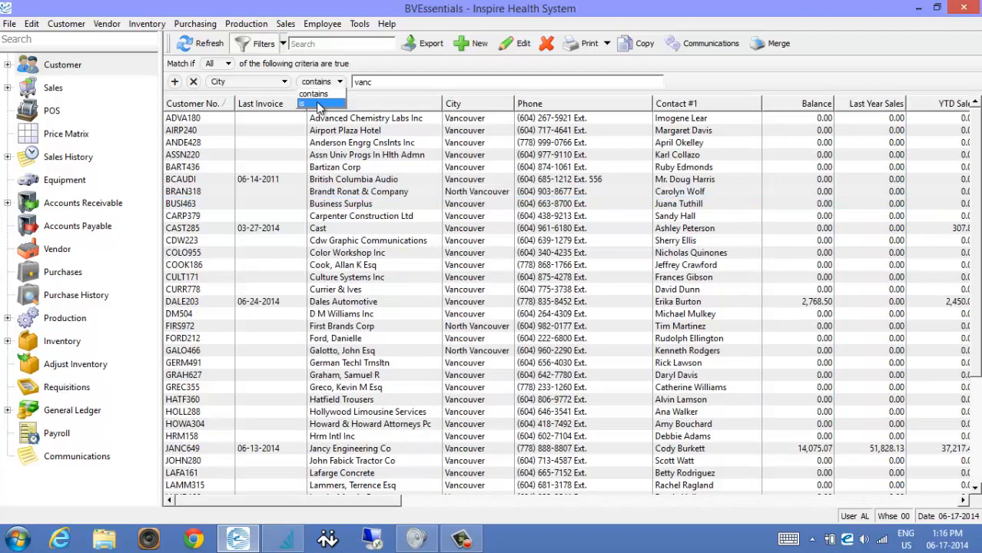
left_click(319, 106)
left_click(392, 82)
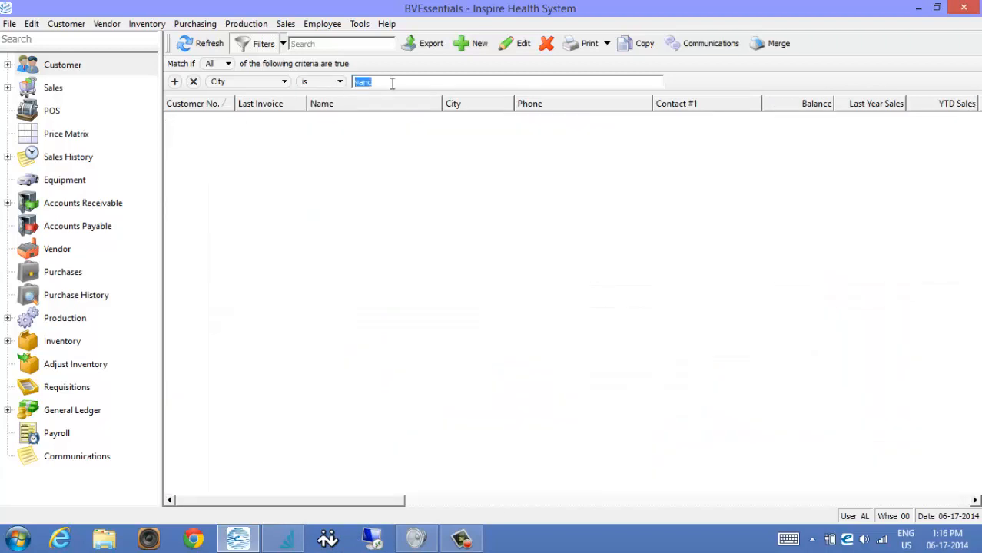
left_click(392, 83)
left_click(654, 120)
Step: Add a second filter criterion for Last Year GP is less than 100.00
left_click(175, 81)
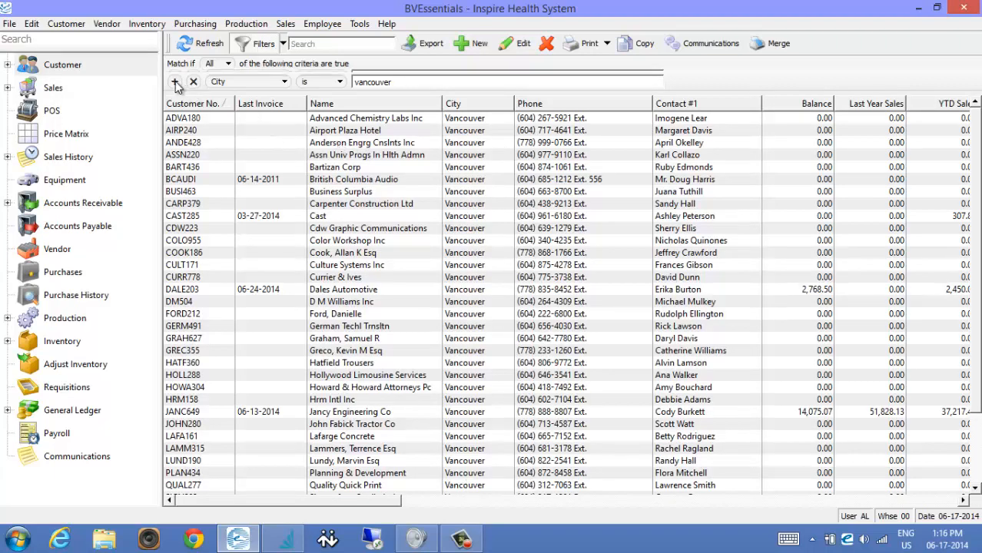
left_click(244, 100)
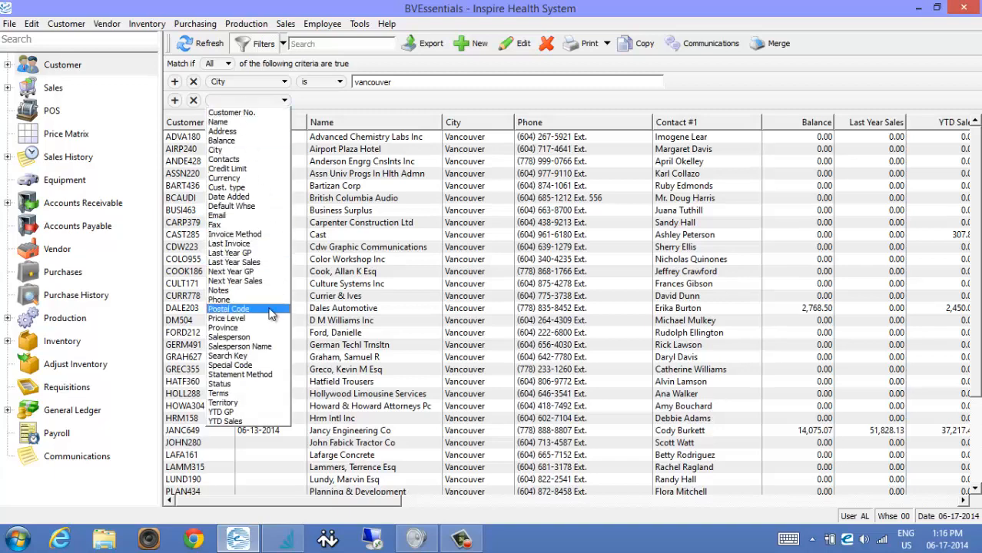
left_click(232, 255)
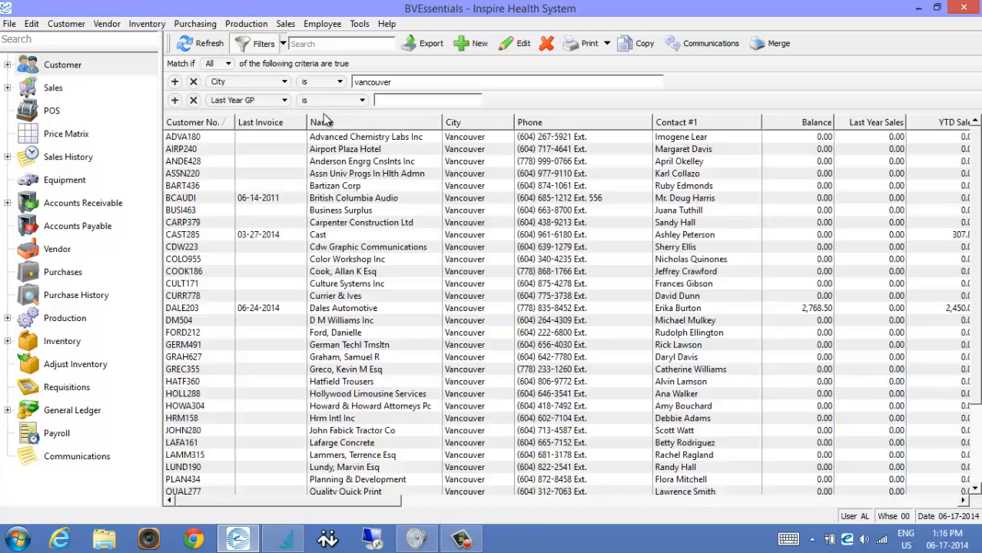
left_click(332, 99)
left_click(339, 112)
left_click(401, 98)
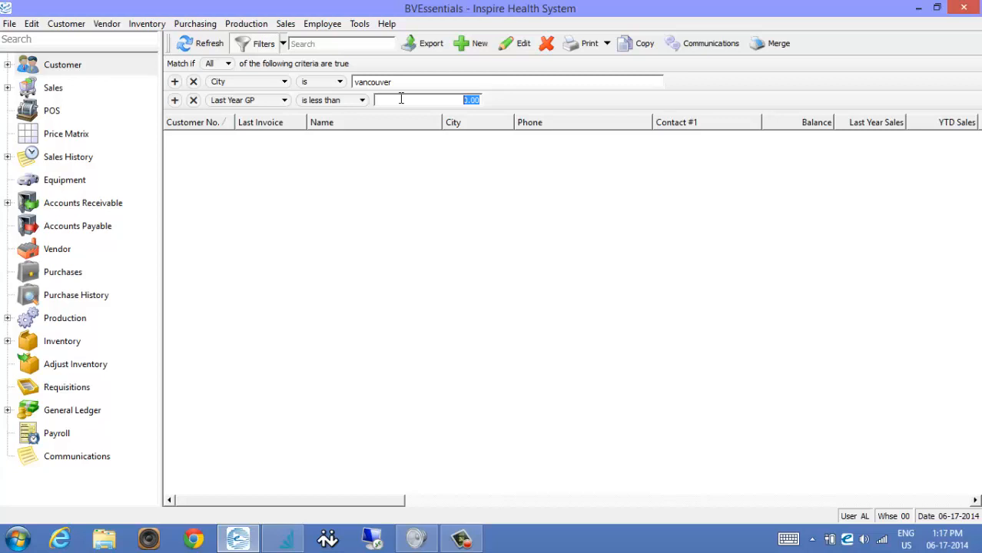
type("1")
key("Tab")
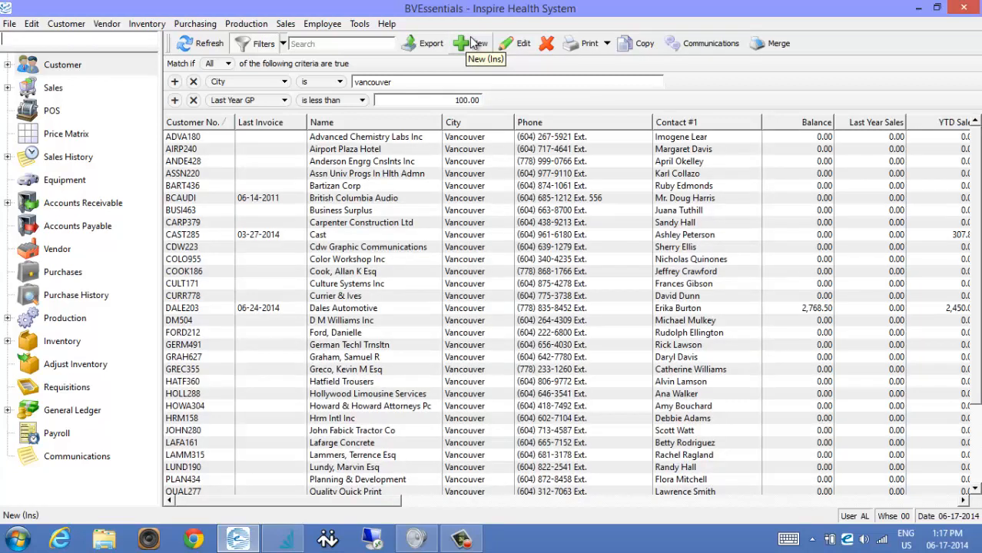
Step: Raise the Last Year GP limit to 1000 and further to 100,000
left_click(453, 100)
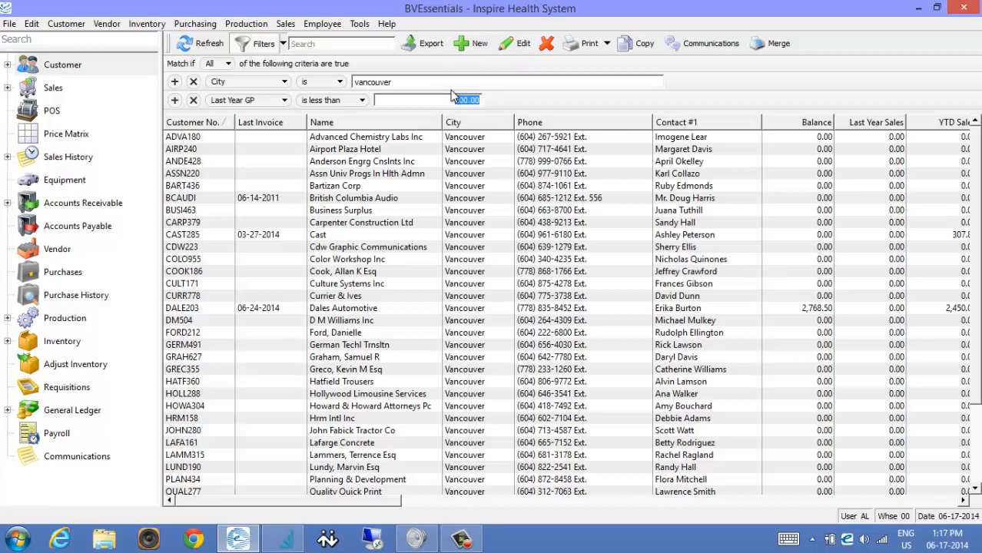
type("1000")
key("Tab")
left_click(447, 101)
type("100,000")
key("Tab")
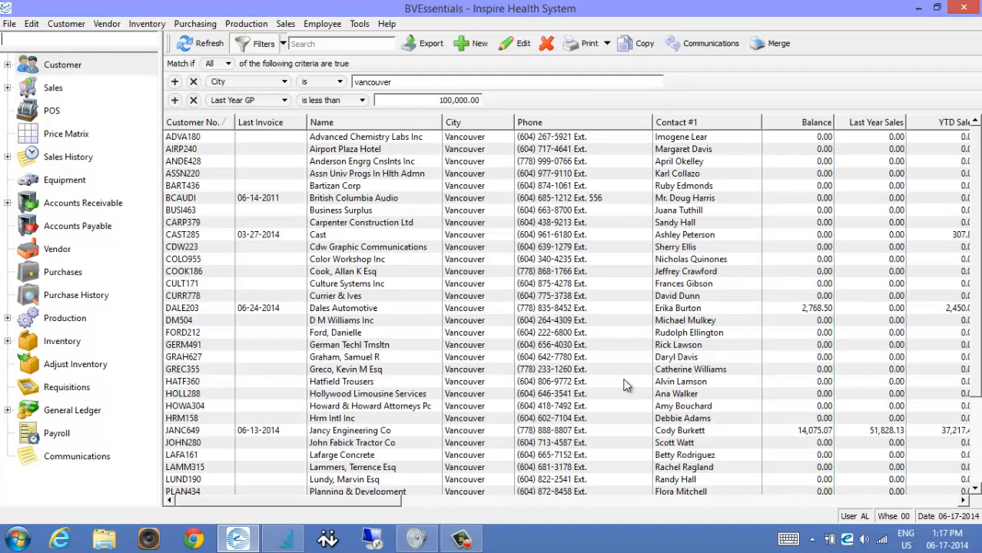
Step: Change the Last Year GP criterion to is greater than 0.00
left_click_drag(386, 504, 809, 476)
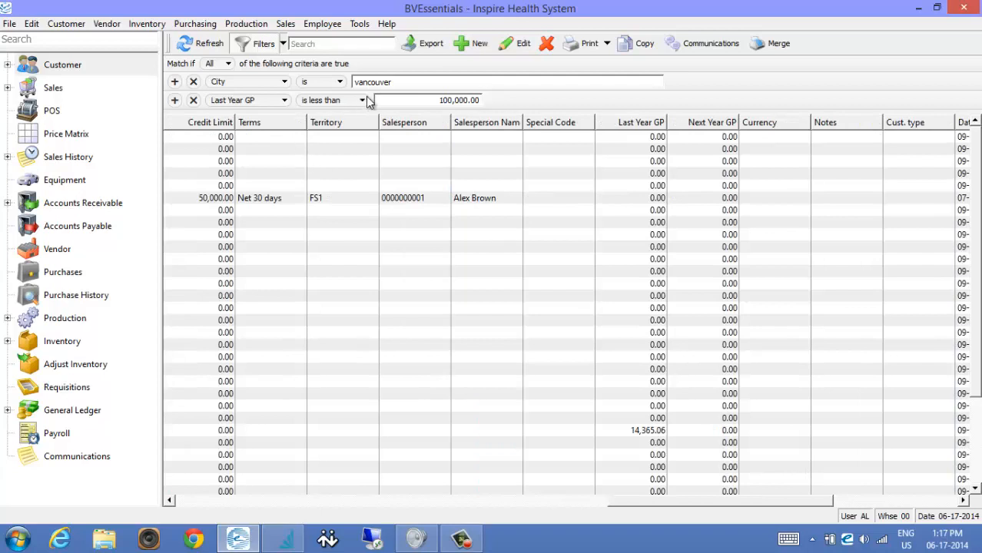
left_click(343, 101)
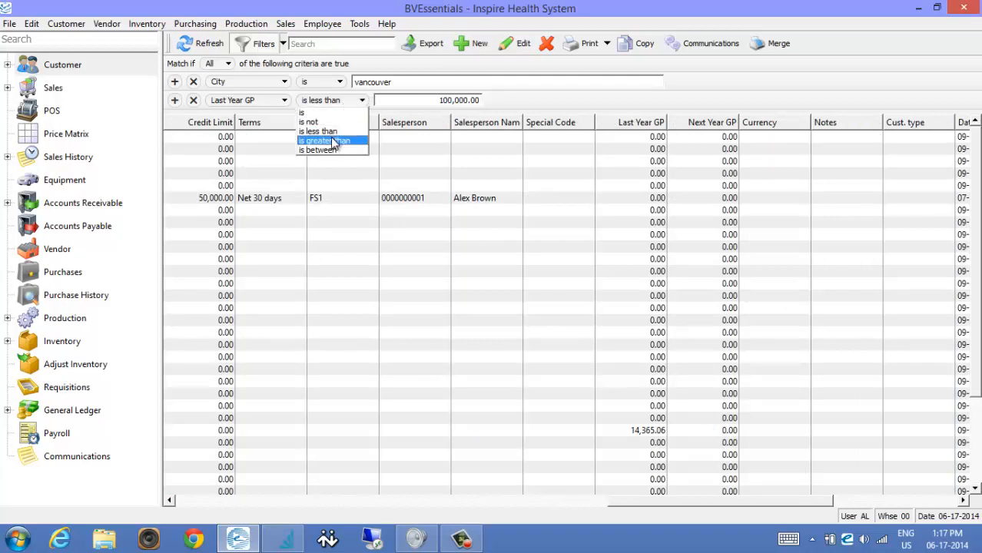
left_click(330, 141)
left_click(443, 101)
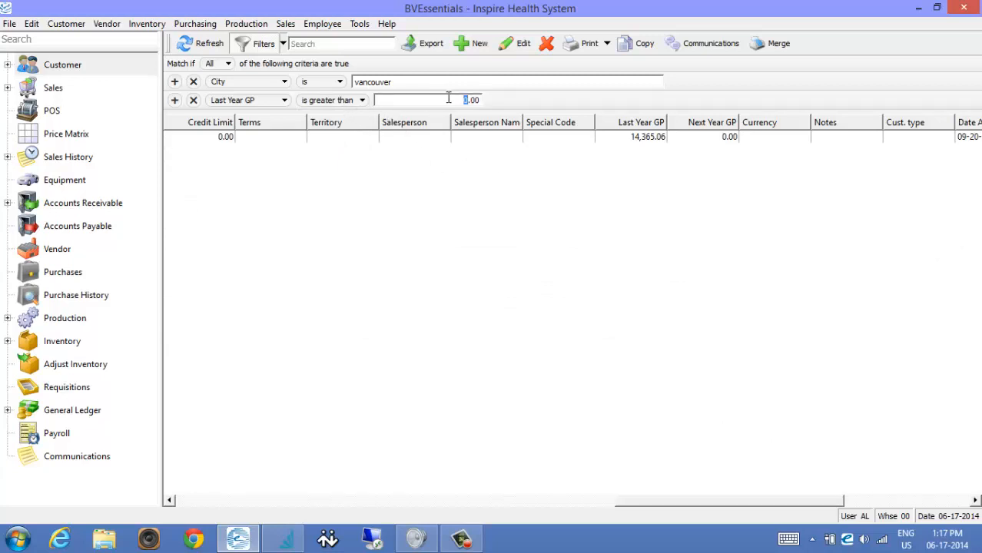
left_click_drag(449, 100, 530, 105)
Step: Switch the second criterion to YTD Sales is greater than 0.00 and return to the first columns
left_click(272, 106)
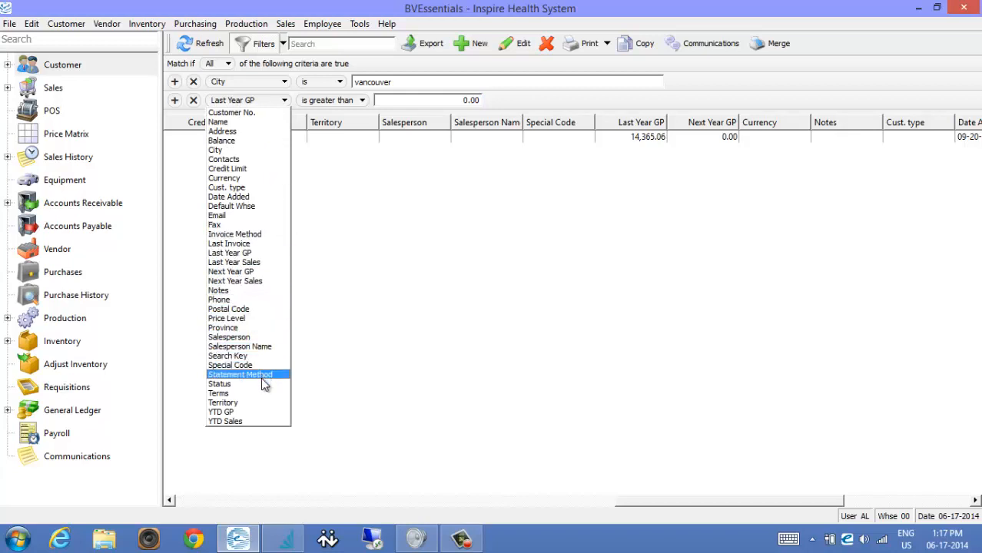
left_click(239, 421)
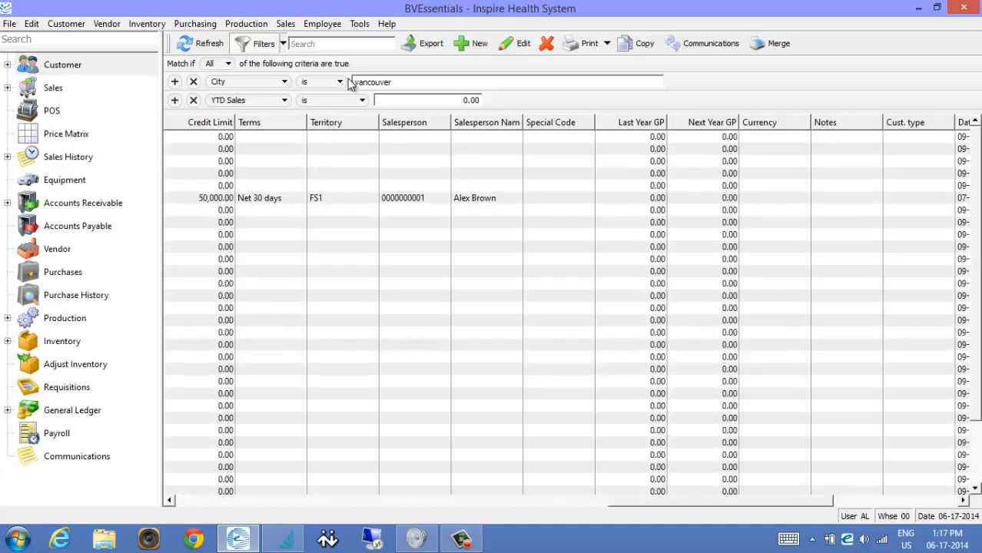
left_click(339, 101)
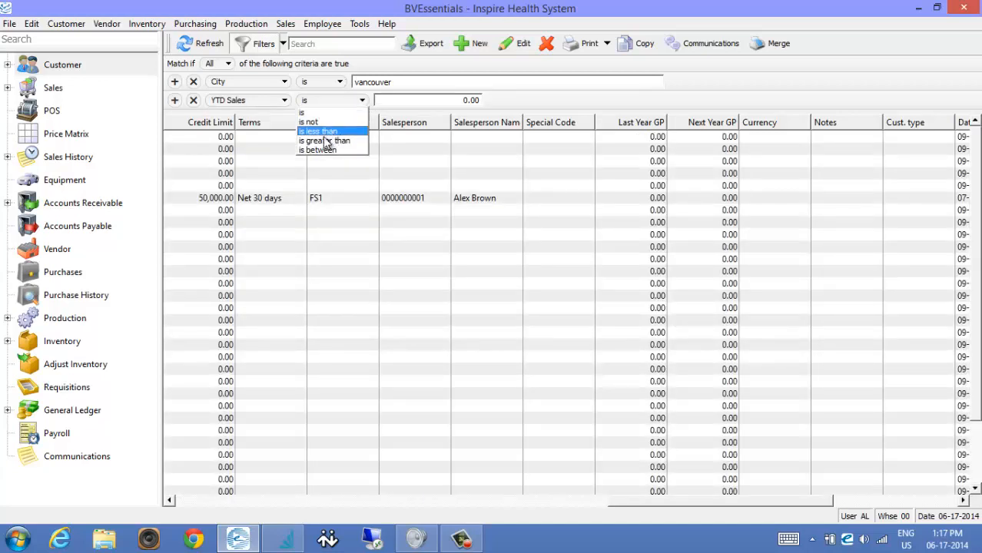
left_click(322, 142)
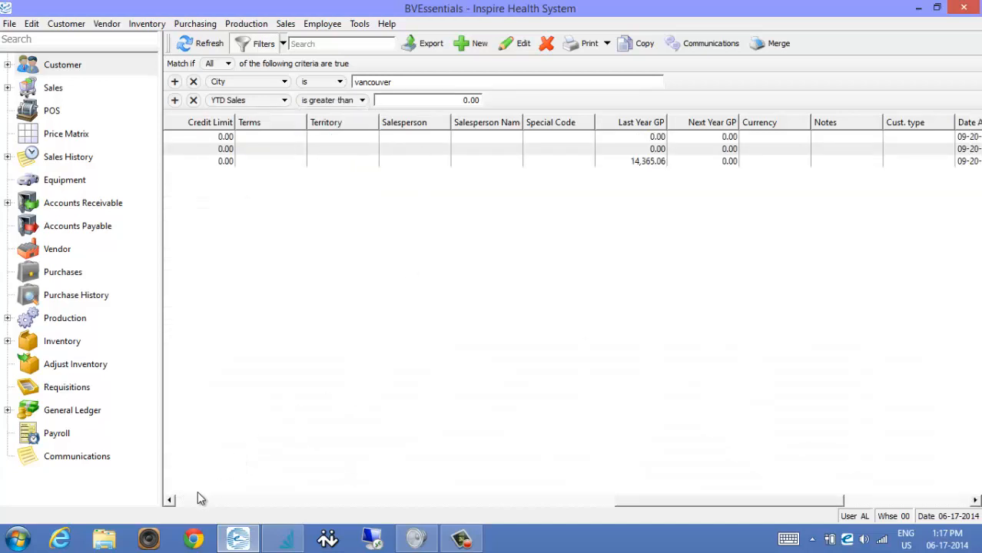
left_click(180, 505)
left_click(180, 504)
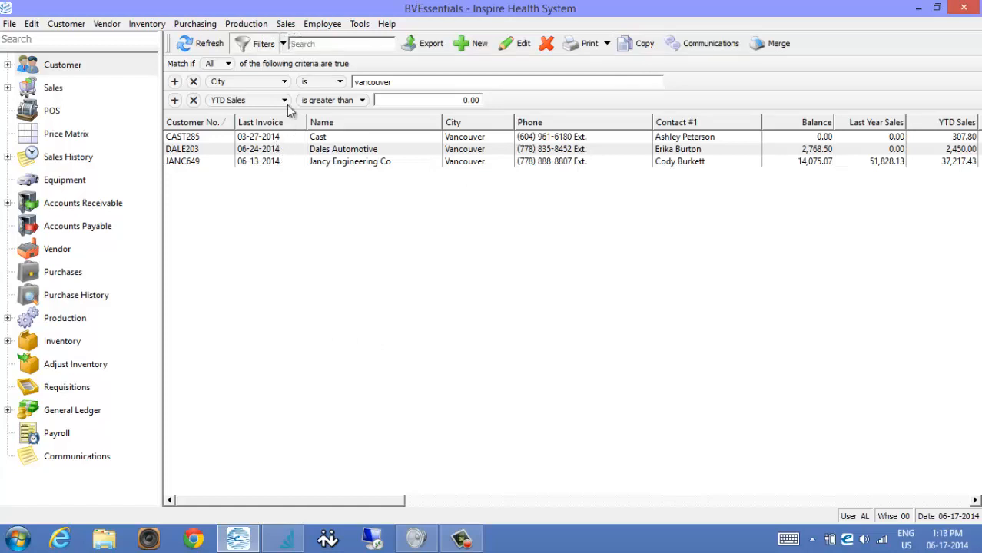
Step: Save the current city and YTD Sales filter as a user preset named Vancouver Sales
left_click(283, 43)
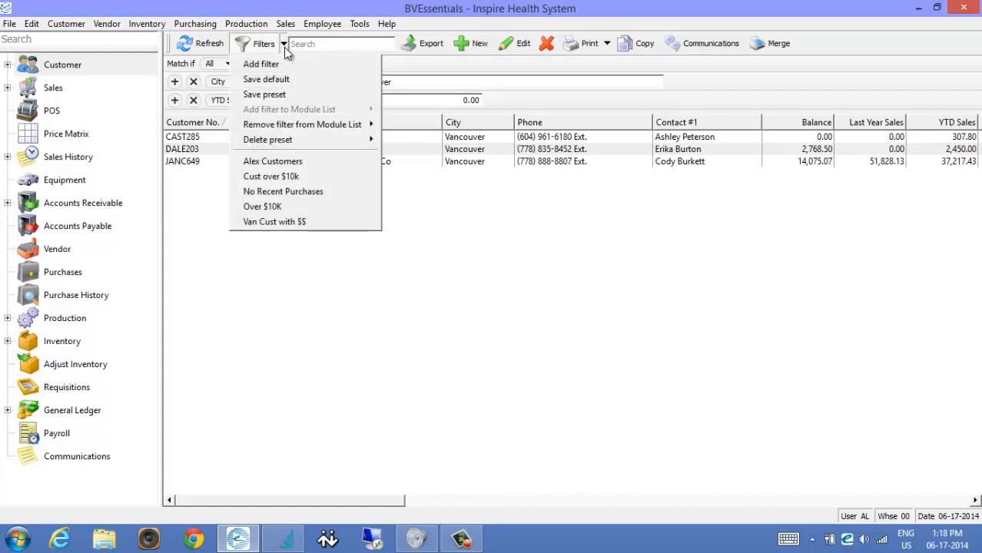
left_click(285, 93)
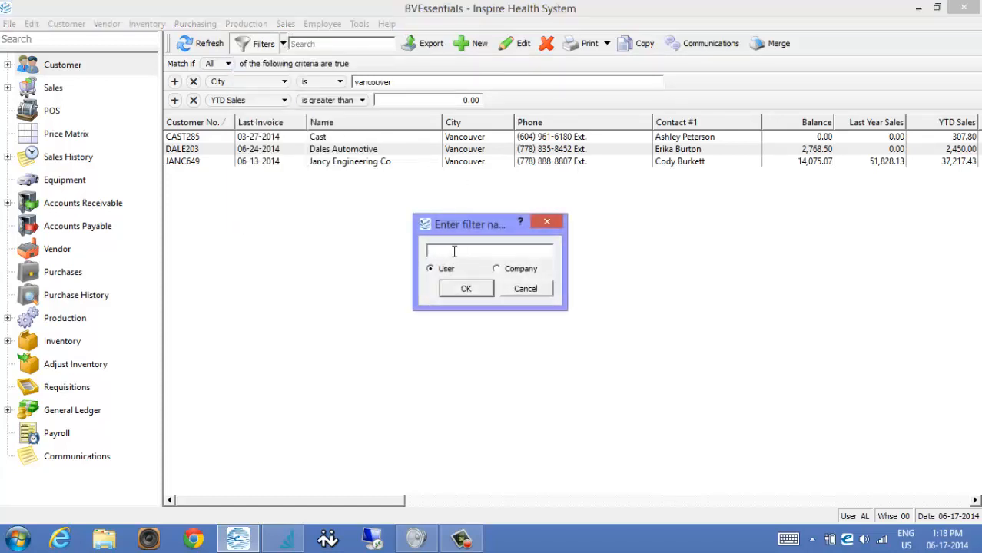
type("Vancouver Sales")
left_click(461, 291)
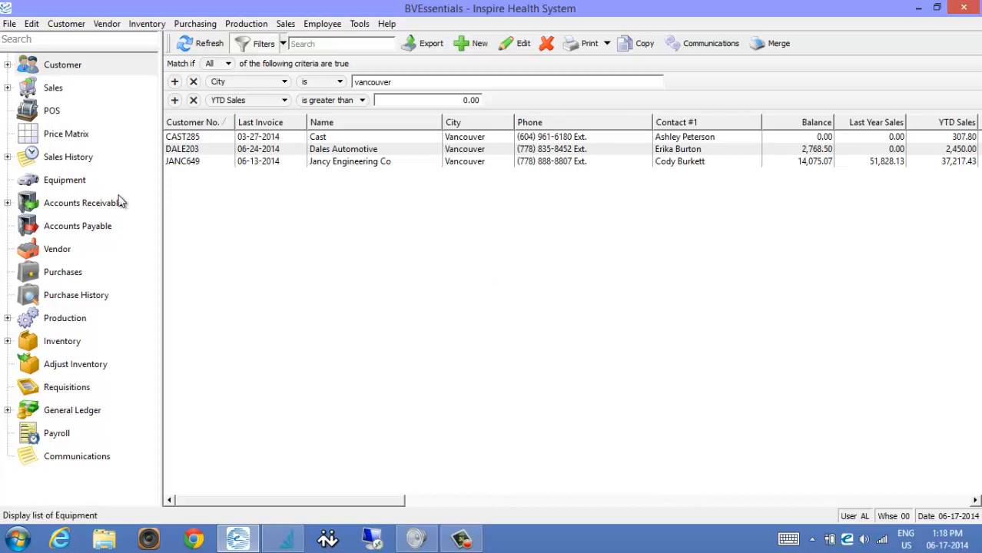
Step: Reload the full customer list and apply the saved Vancouver Sales preset to it
left_click(59, 68)
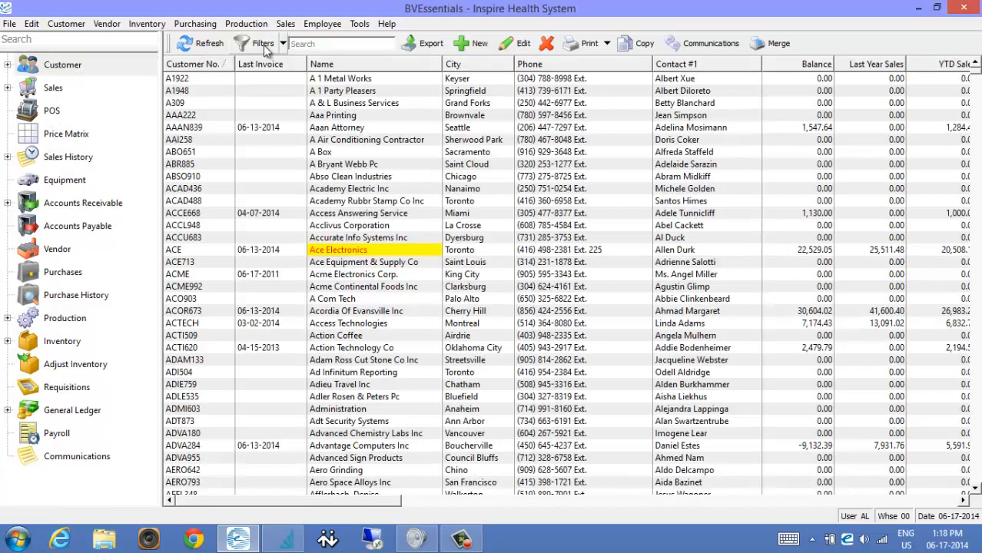
left_click(284, 44)
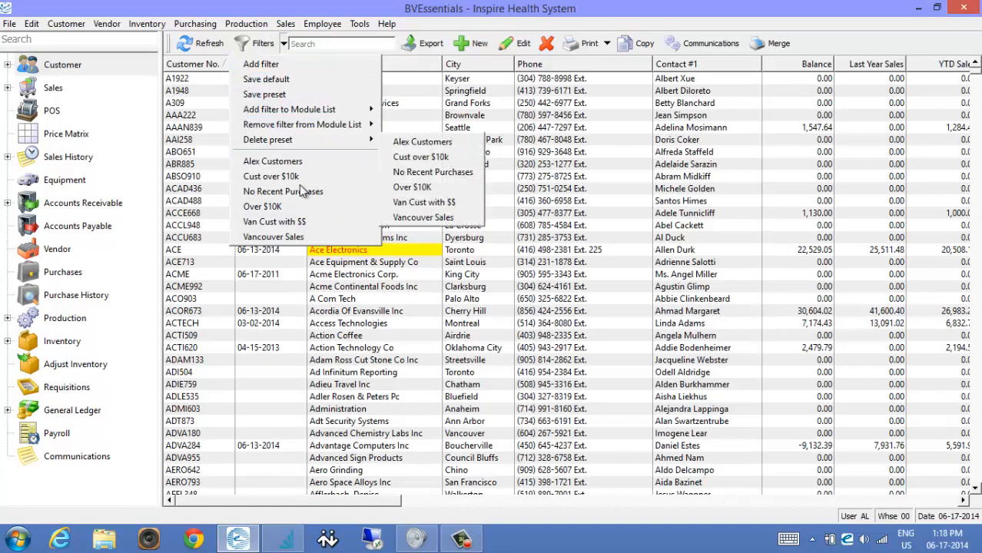
left_click(269, 237)
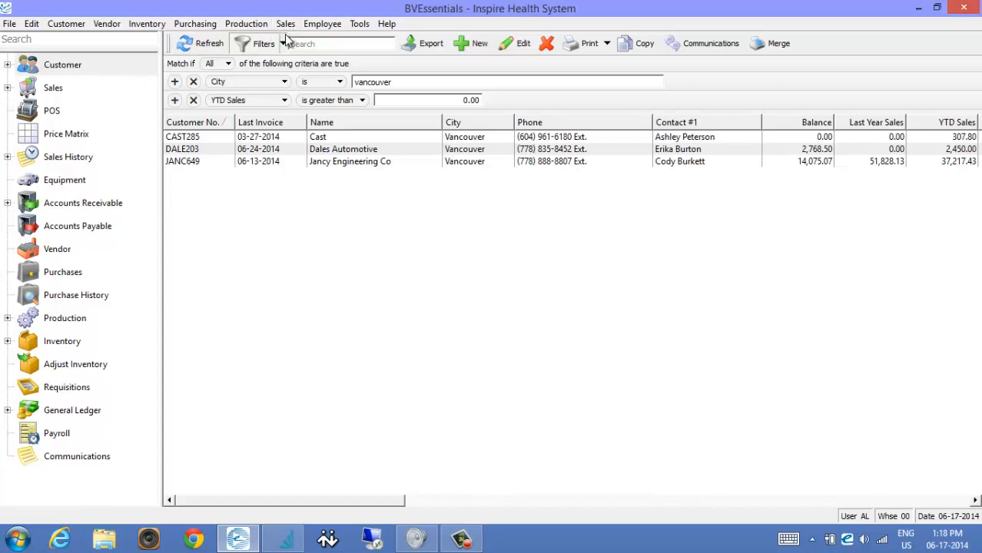
Step: Expand the Customer module's saved filters and add the Vancouver Sales filter to the module list
left_click(7, 65)
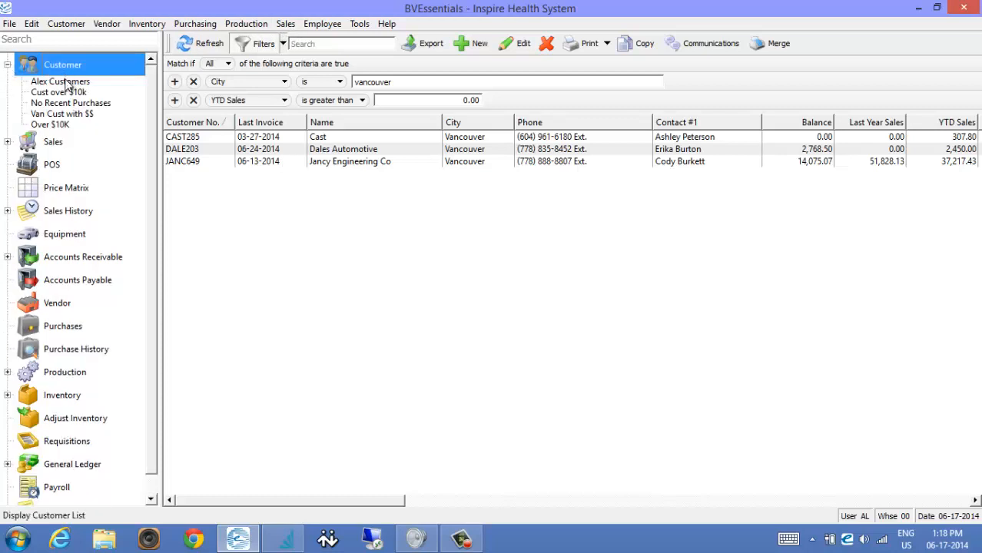
left_click(284, 44)
mouse_move(289, 110)
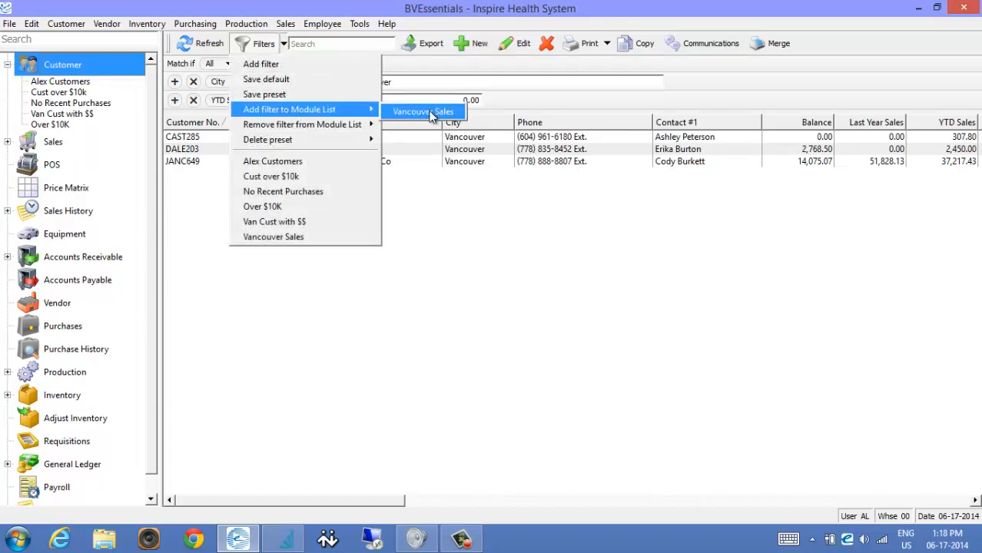
left_click(424, 112)
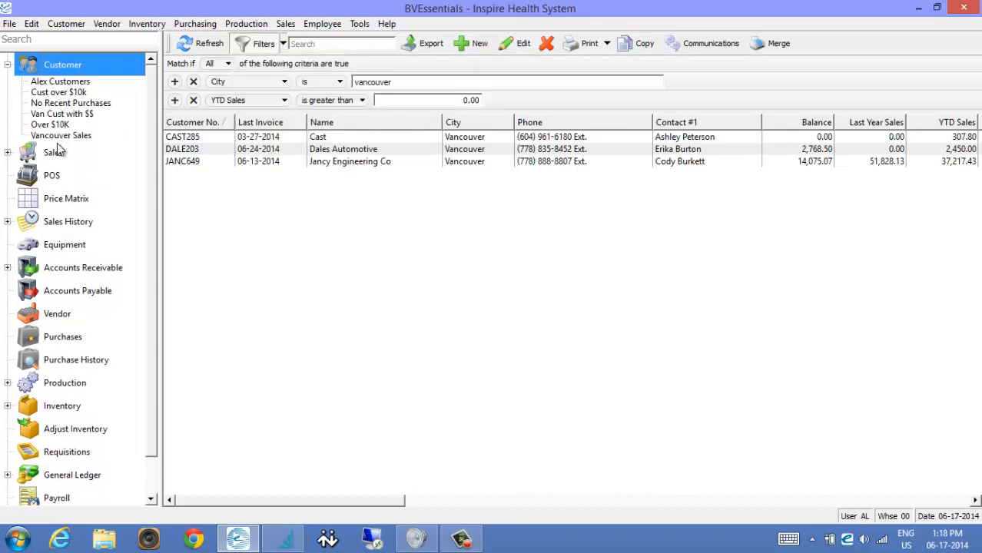
Step: Show all customers, and try the module list filters Vancouver Sales, Over $10K and Alex Customers in turn
left_click(47, 64)
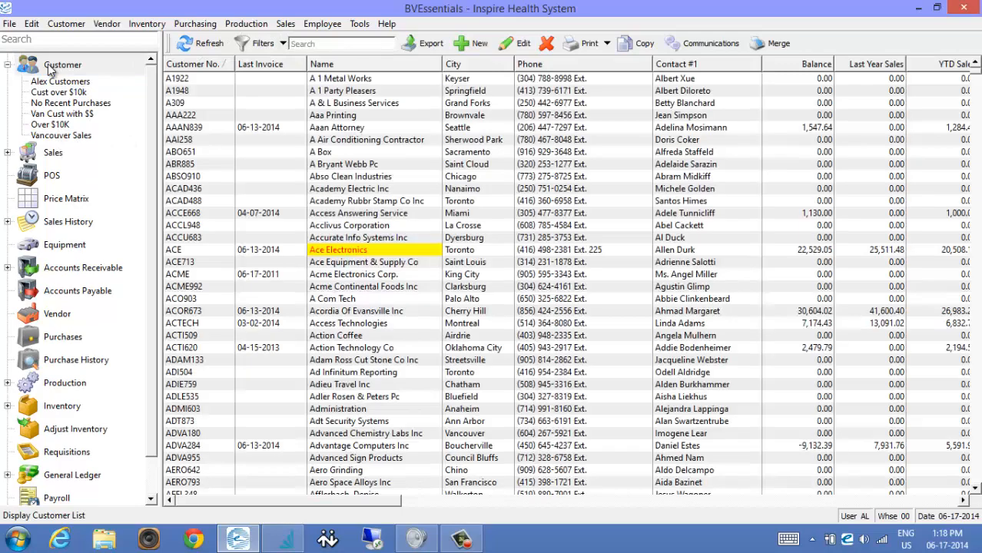
left_click(61, 135)
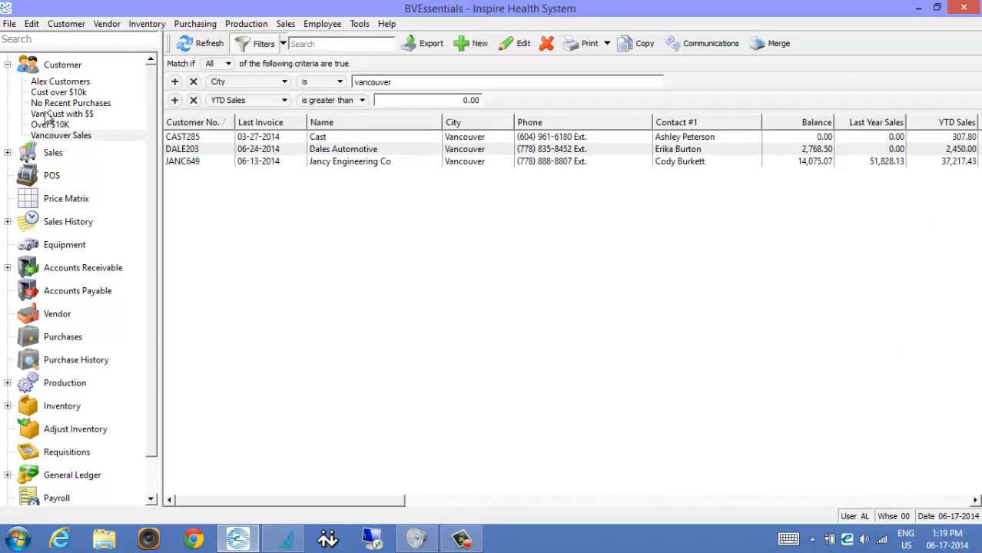
left_click(51, 126)
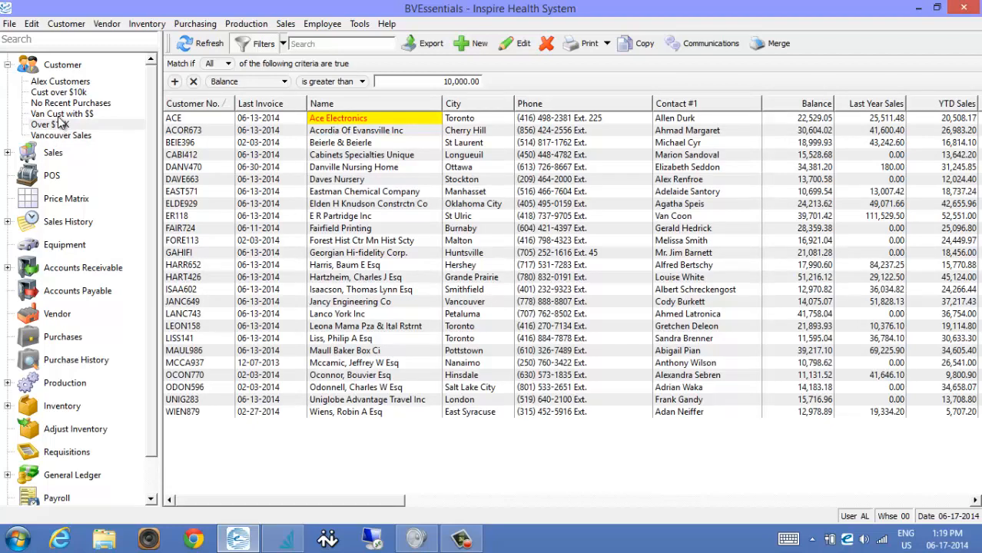
left_click(57, 82)
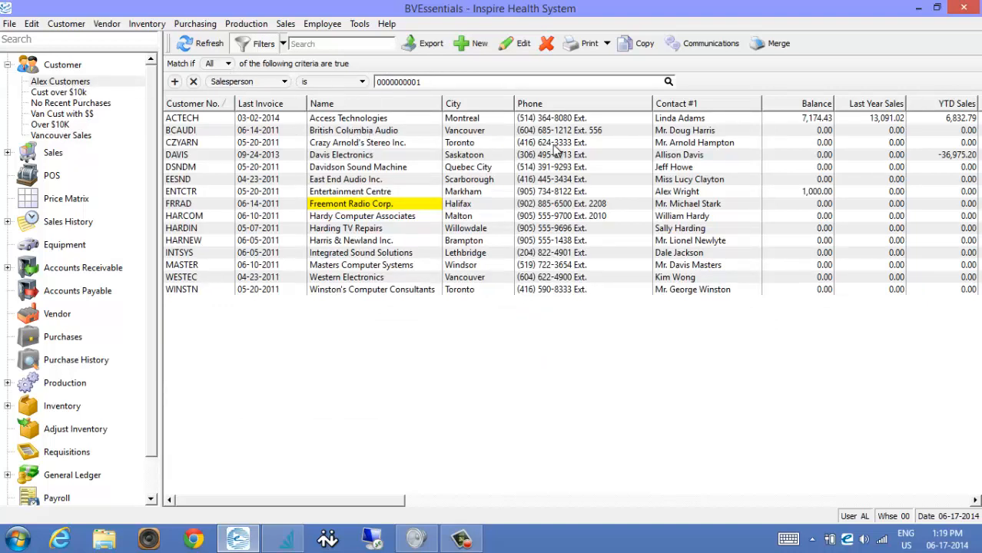
Step: Rearrange the customer list columns so Contact #1 follows Name and City comes after Phone
left_click(644, 158)
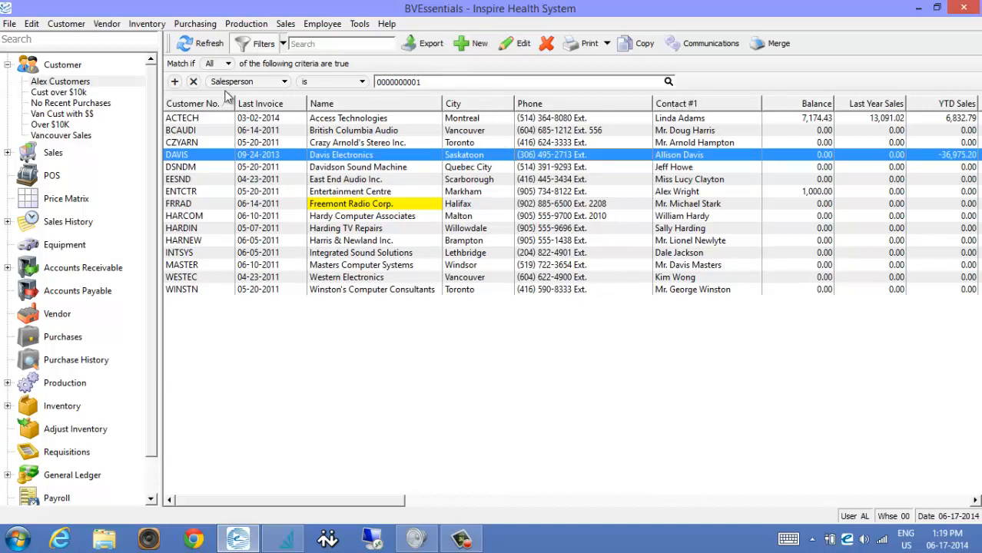
left_click_drag(708, 108, 476, 131)
left_click_drag(646, 108, 573, 130)
Step: Examine which columns can be shown or hidden in the customer list, leaving the selection as it is
right_click(608, 107)
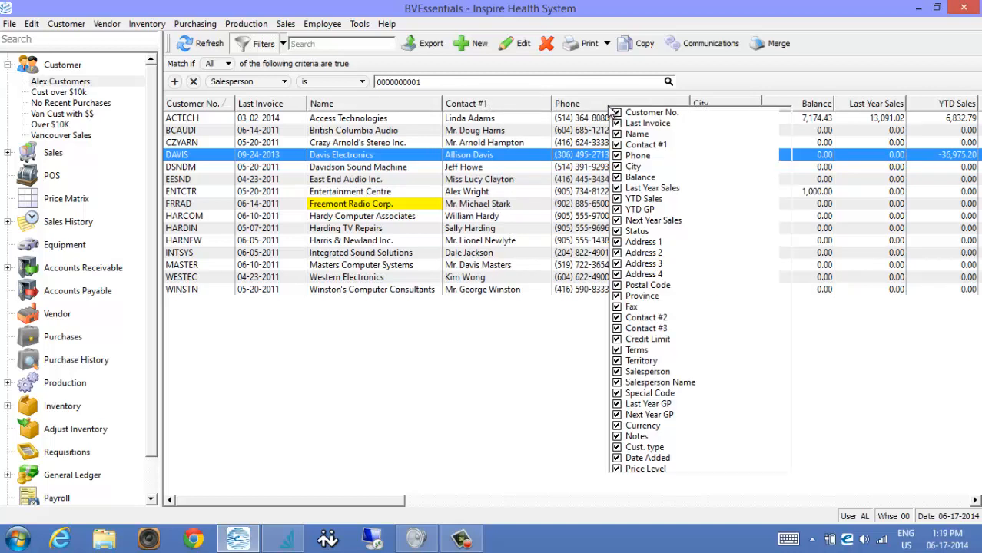
left_click(677, 482)
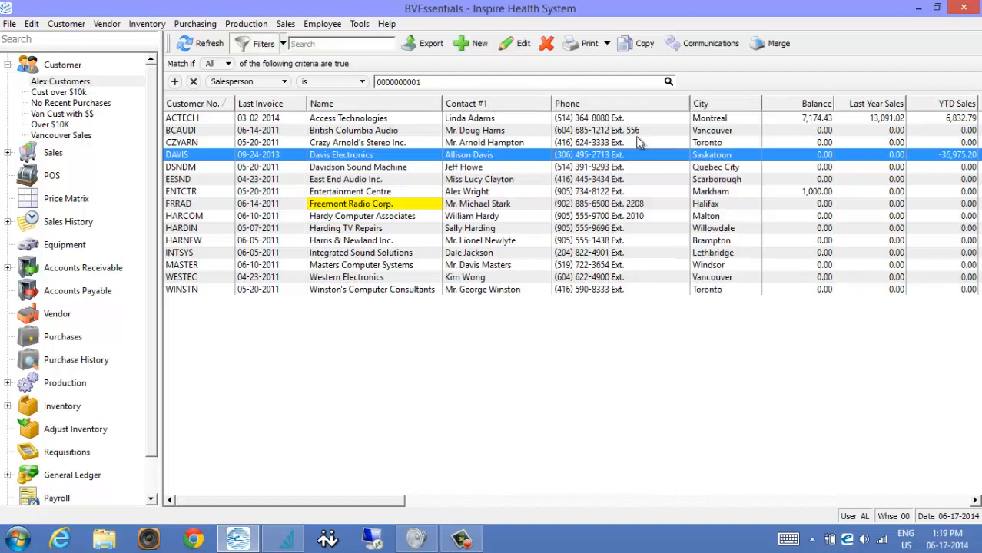
right_click(637, 108)
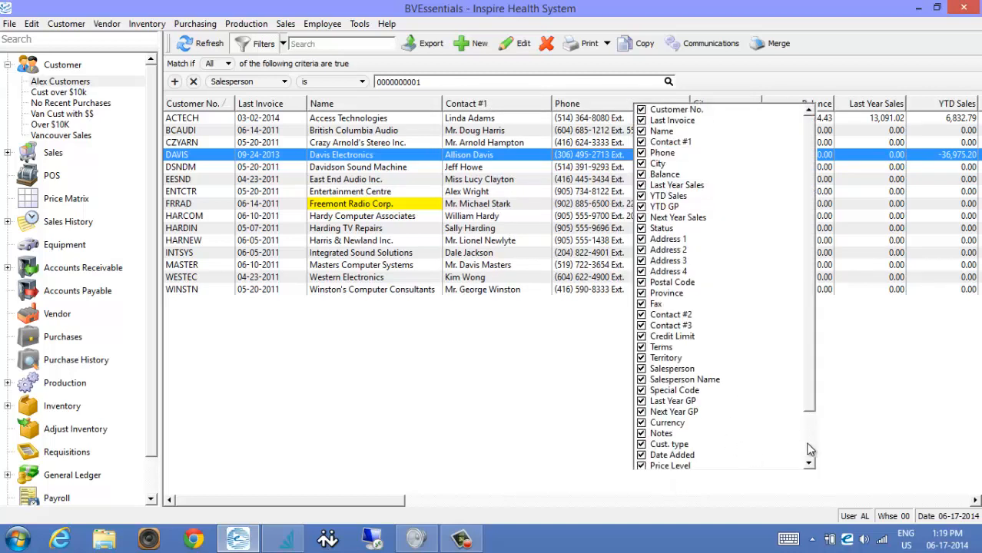
left_click(809, 447)
left_click(545, 209)
left_click(544, 208)
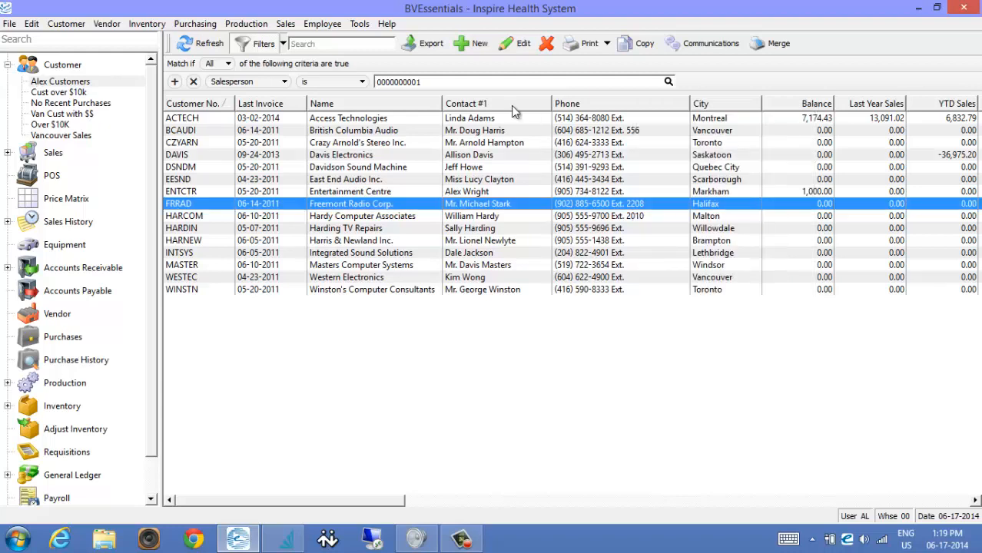
Step: Export the filtered customer list to the Desktop as the Excel file customer.xls, replacing the existing file
left_click(425, 45)
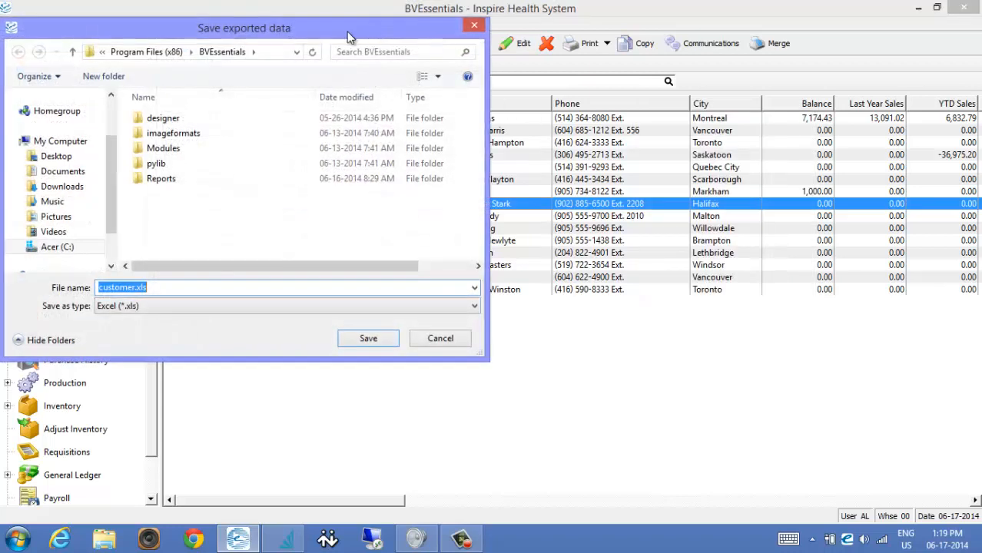
left_click(58, 158)
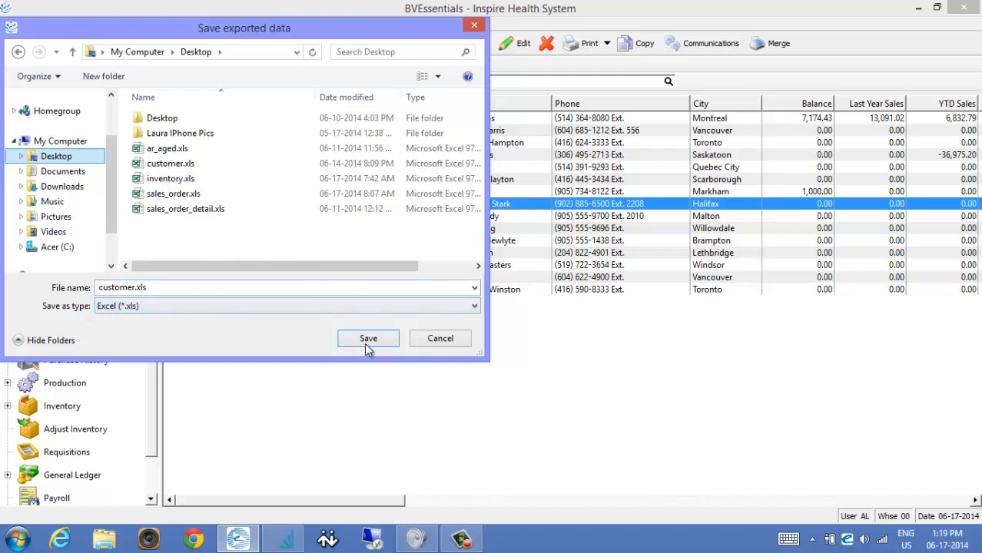
left_click(330, 306)
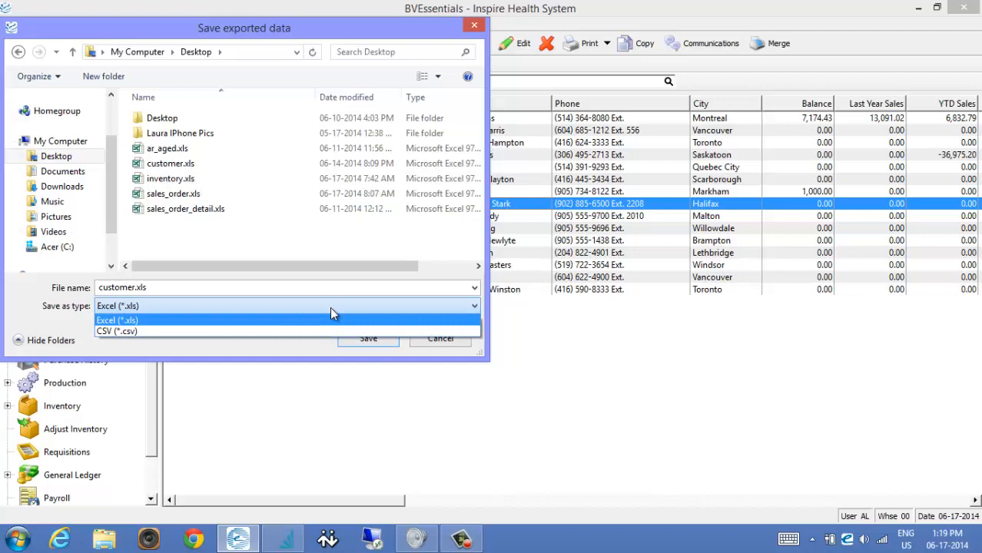
left_click(330, 306)
left_click(366, 340)
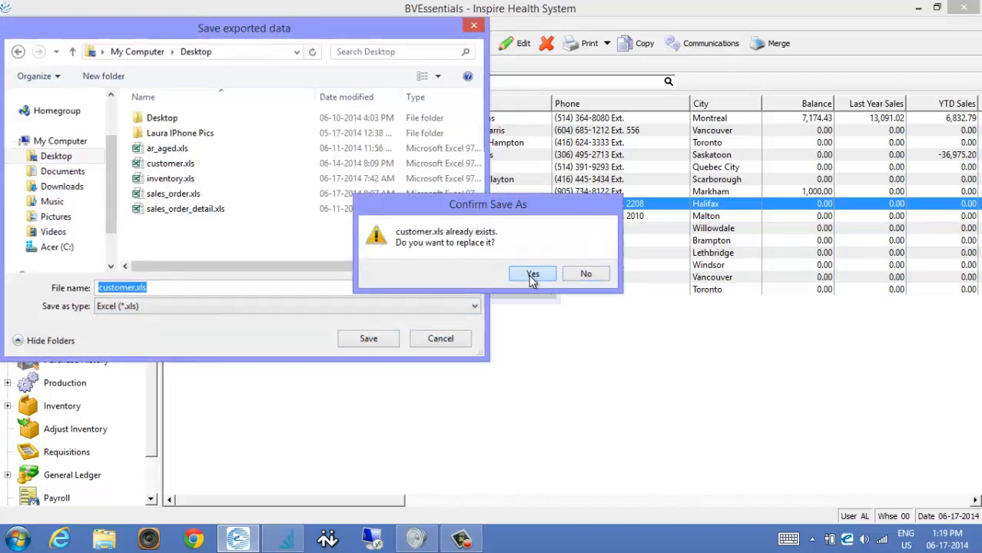
left_click(532, 275)
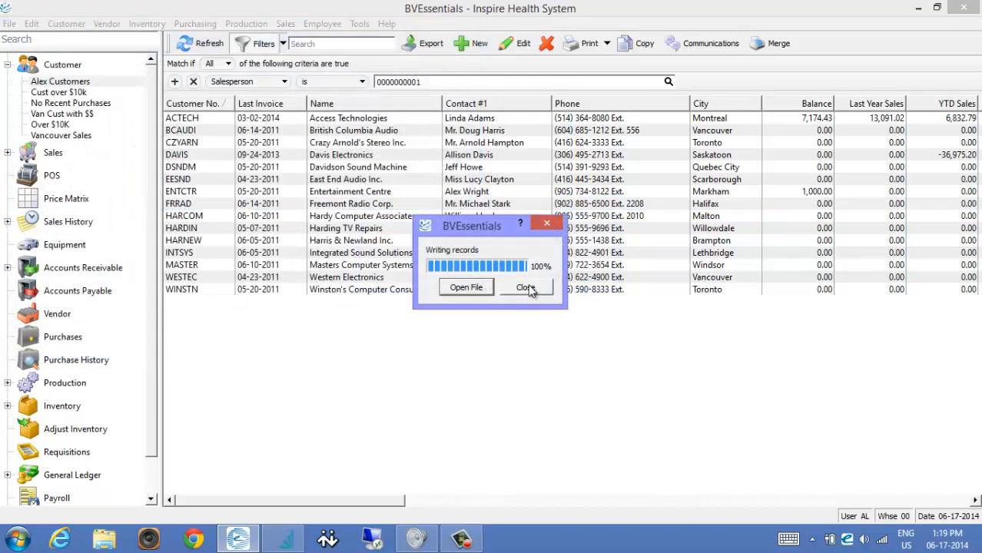
Step: Open the exported customer.xls in Excel and auto-fit the width of all its columns
left_click(466, 287)
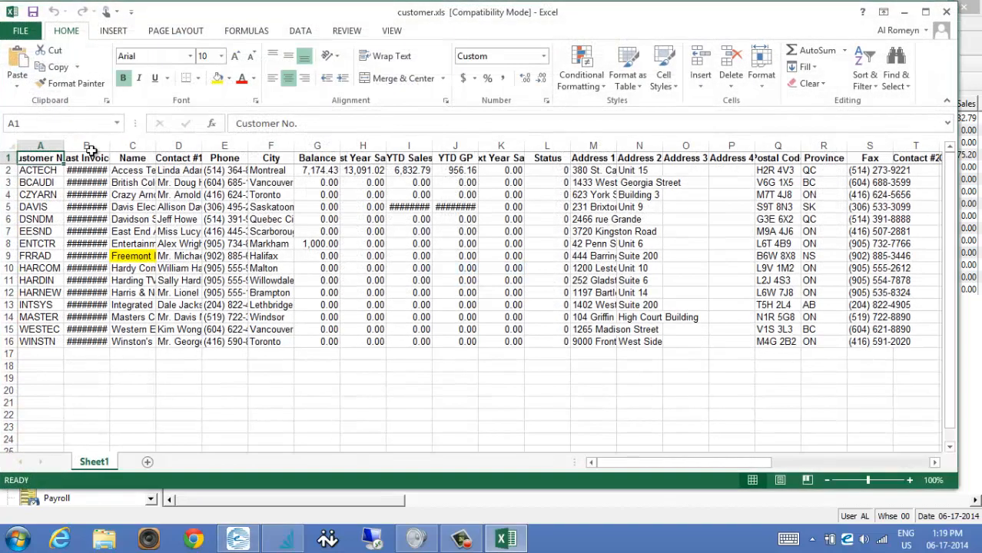
left_click(14, 148)
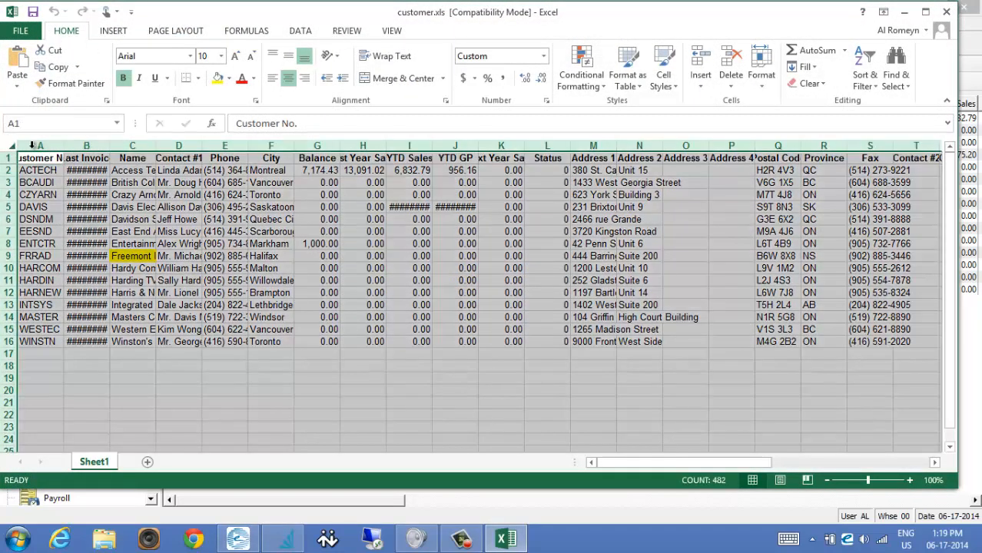
double_click(63, 146)
left_click(511, 256)
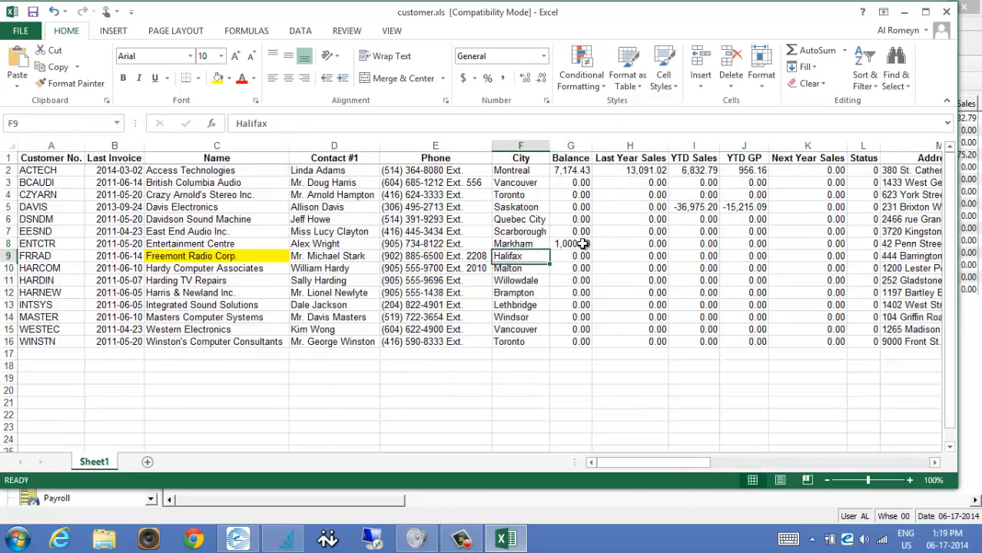
Step: Look through the exported customer rows, close the workbook without saving, and dismiss the export progress dialog
scroll(569, 230, "down", 6)
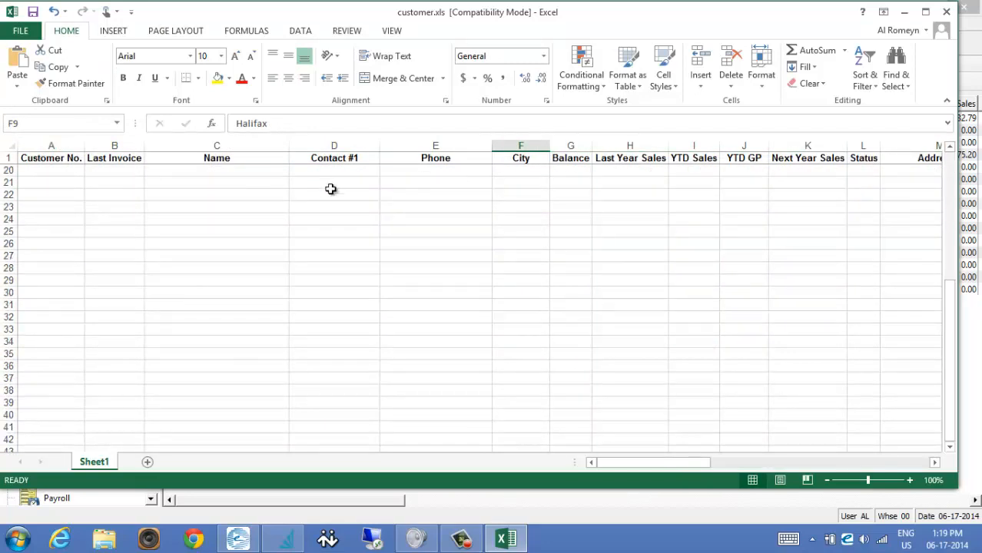
scroll(439, 256, "up", 6)
scroll(439, 265, "down", 6)
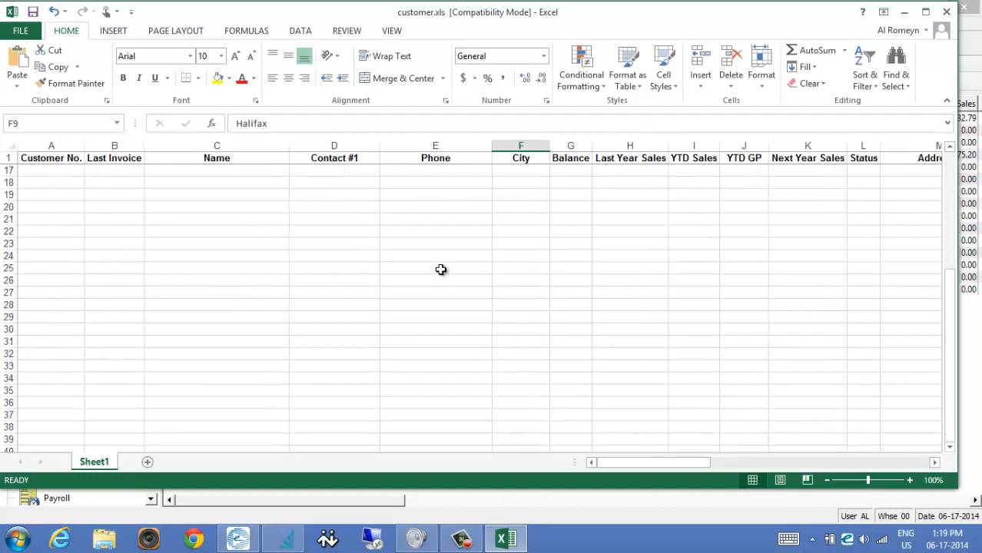
scroll(441, 267, "up", 6)
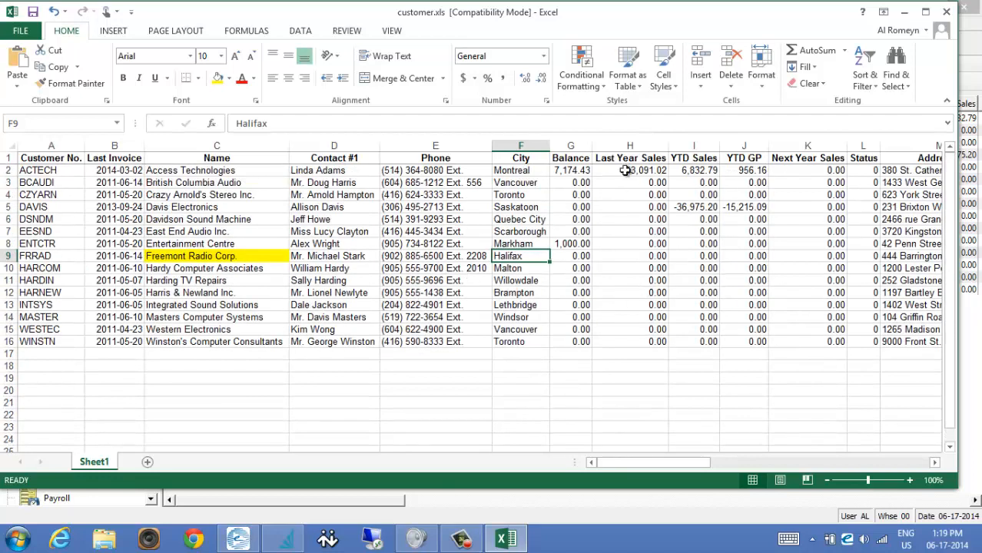
left_click(948, 11)
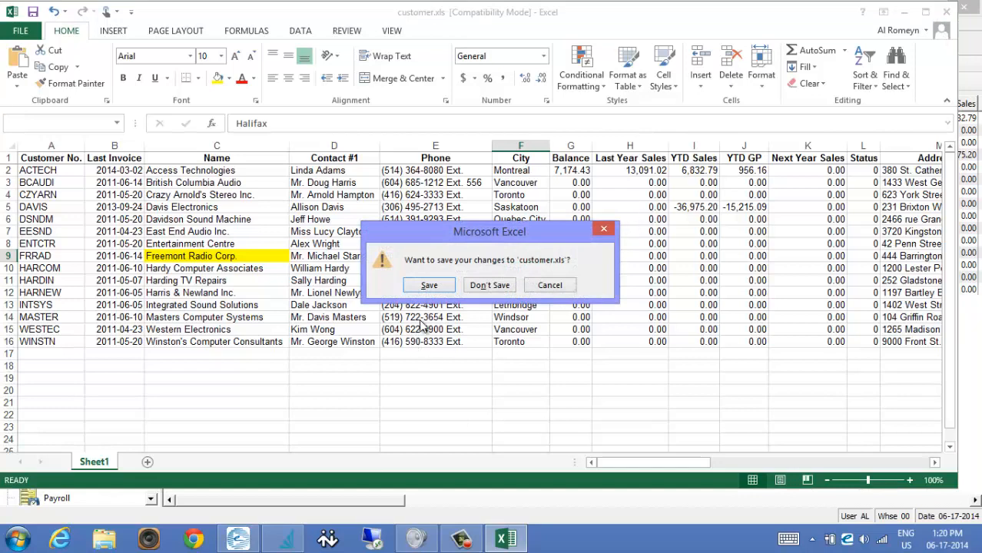
left_click(492, 285)
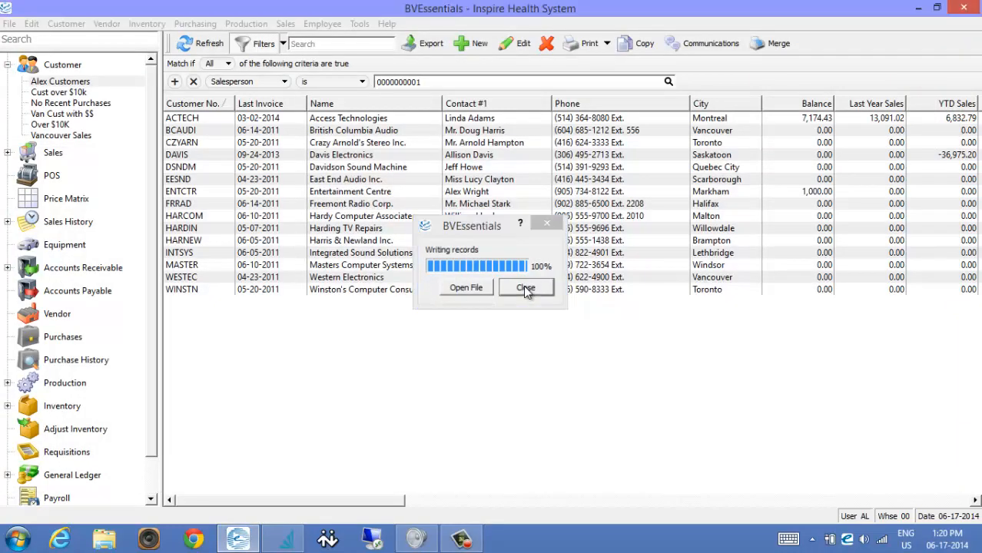
left_click(524, 286)
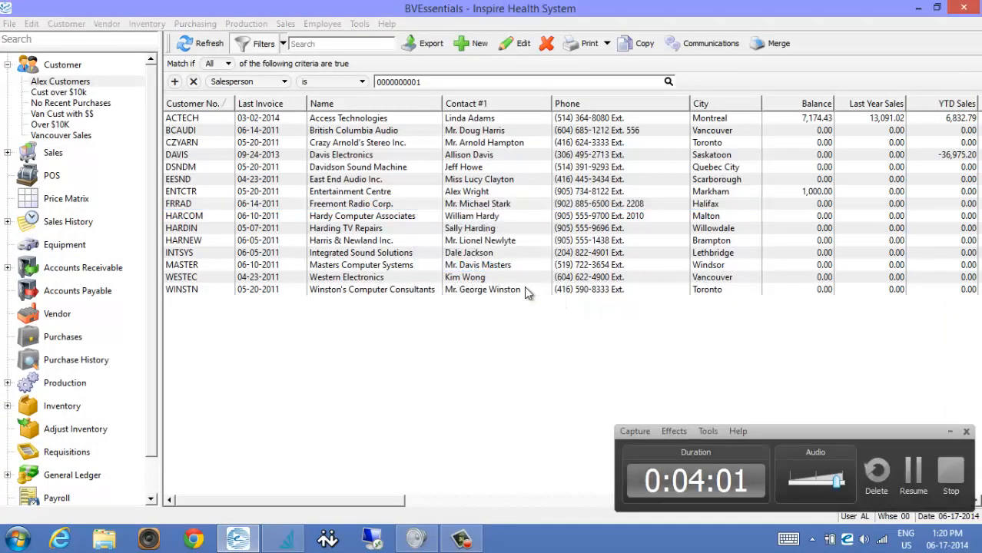
Step: In the unfiltered customer list, find Ace Electronics by its customer number and open its record
left_click(260, 44)
left_click(313, 46)
left_click(182, 83)
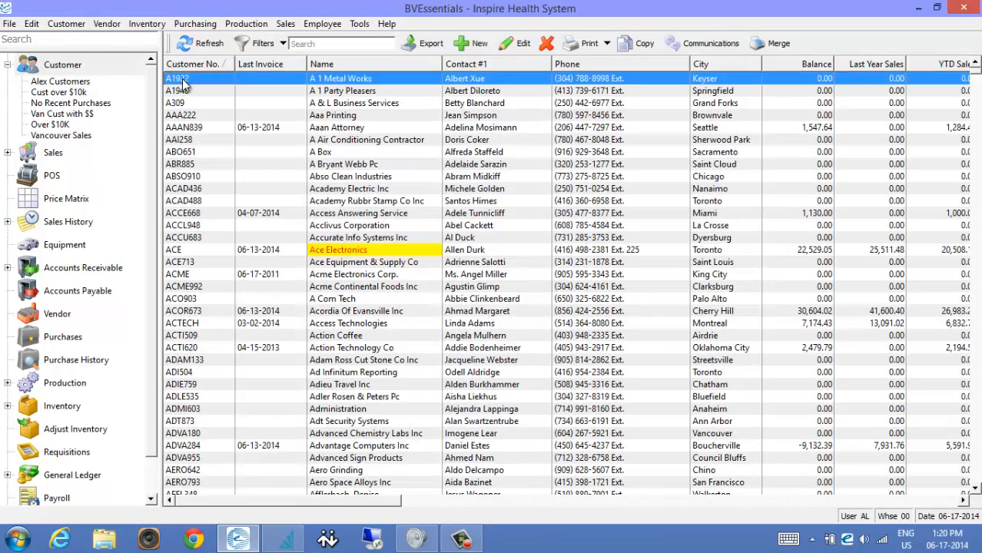
type("ace")
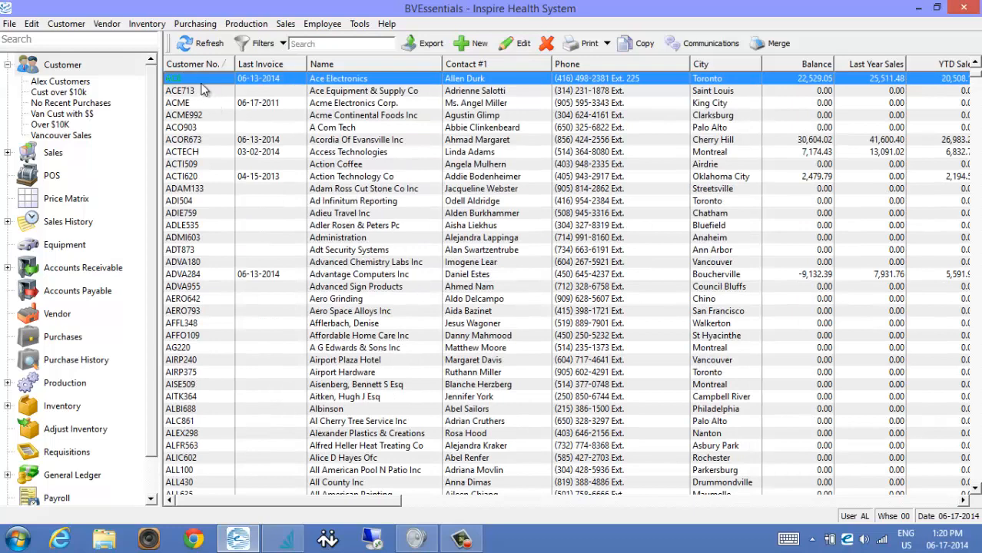
double_click(196, 80)
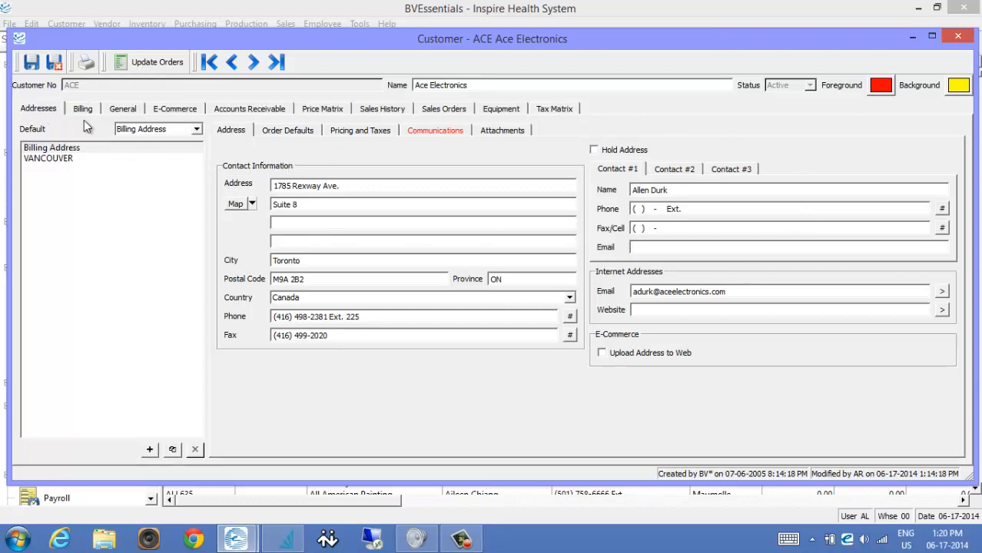
Step: Review the customer's two addresses and the billing credit limit with its approver and approval date
left_click(48, 159)
left_click(46, 150)
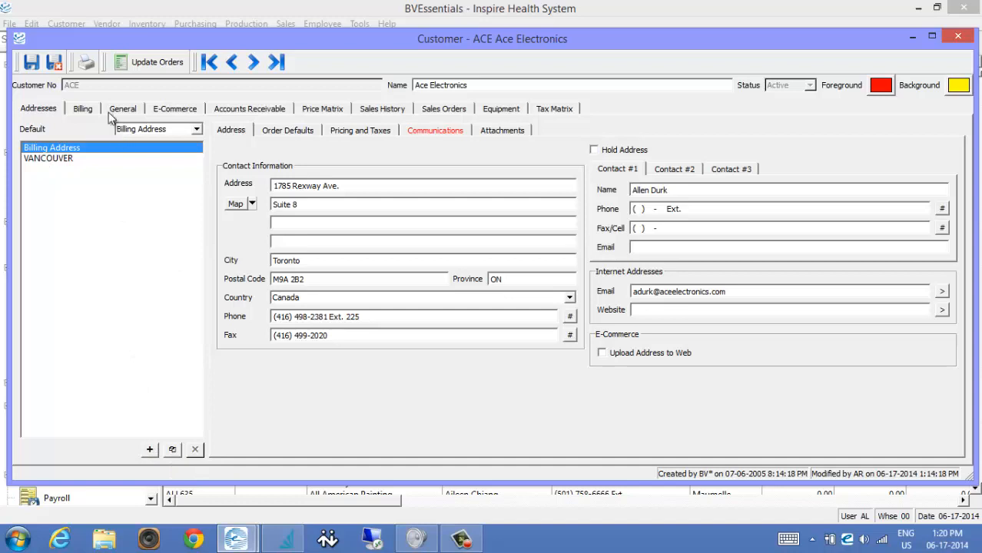
left_click(83, 109)
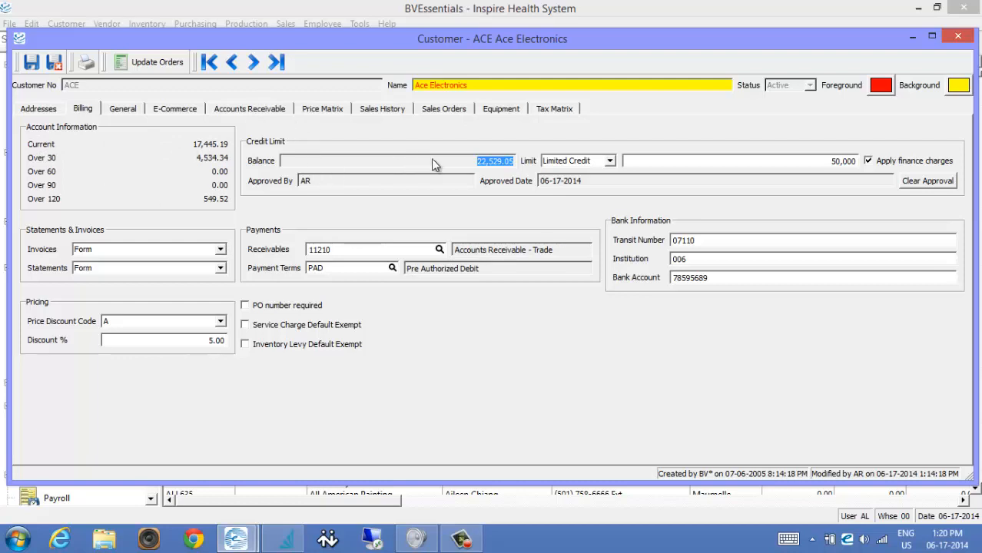
left_click(711, 158)
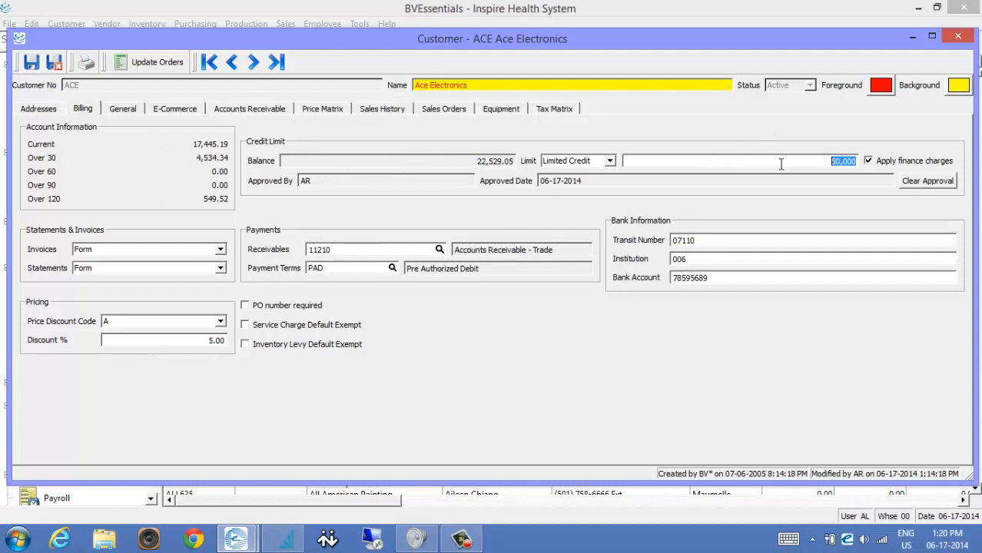
left_click(631, 186)
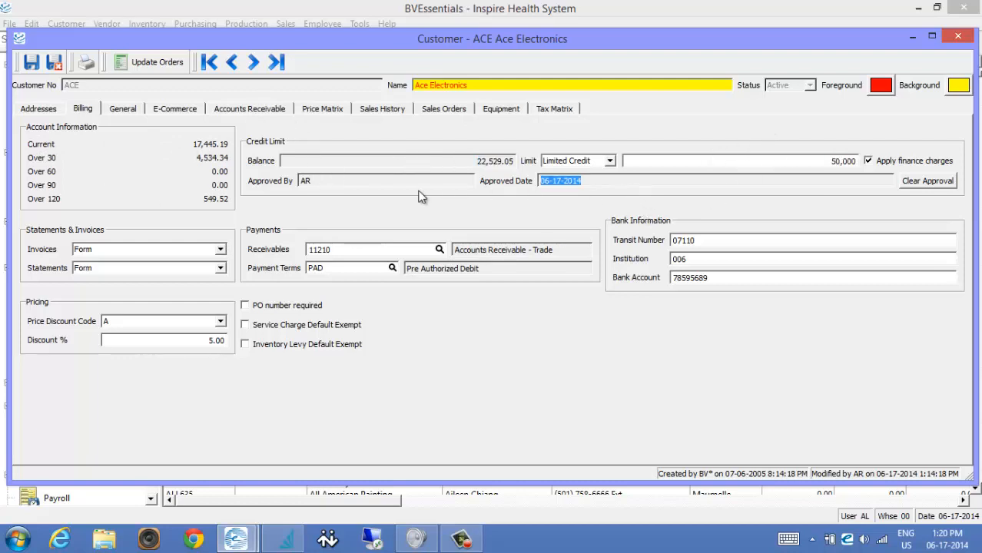
left_click(363, 187)
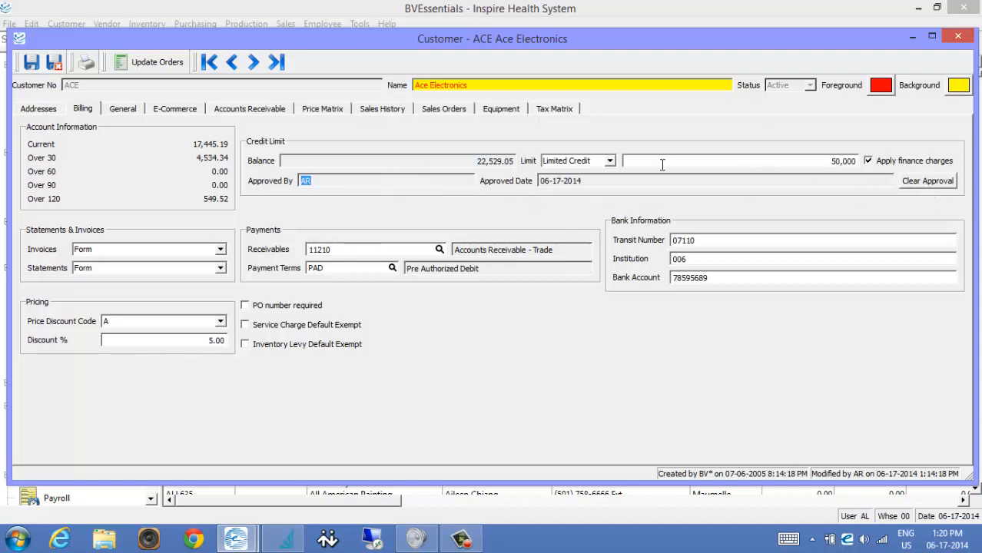
Step: Check the credit limit types, keeping Limited Credit, and examine the bank information and the Inventory Levy Default Exempt option
left_click(611, 161)
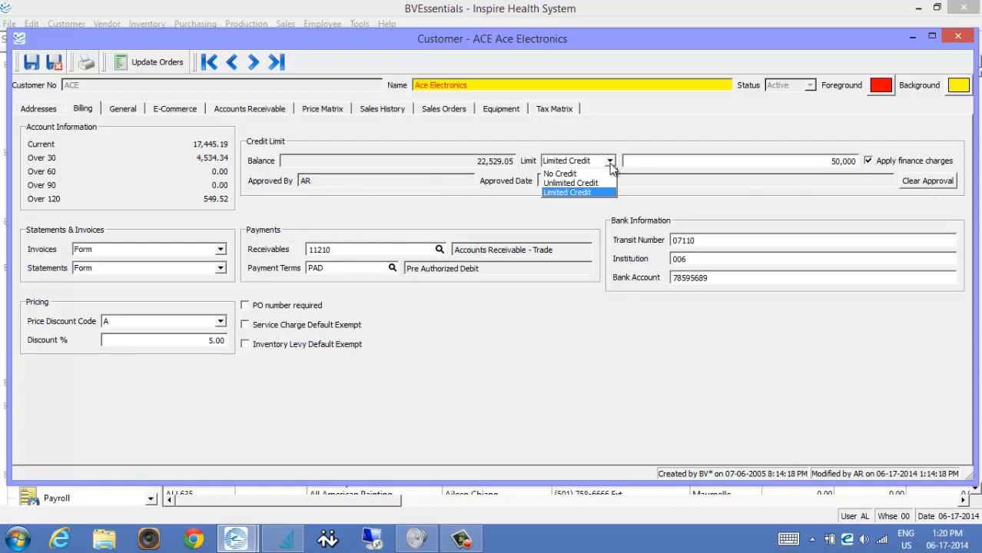
left_click(581, 192)
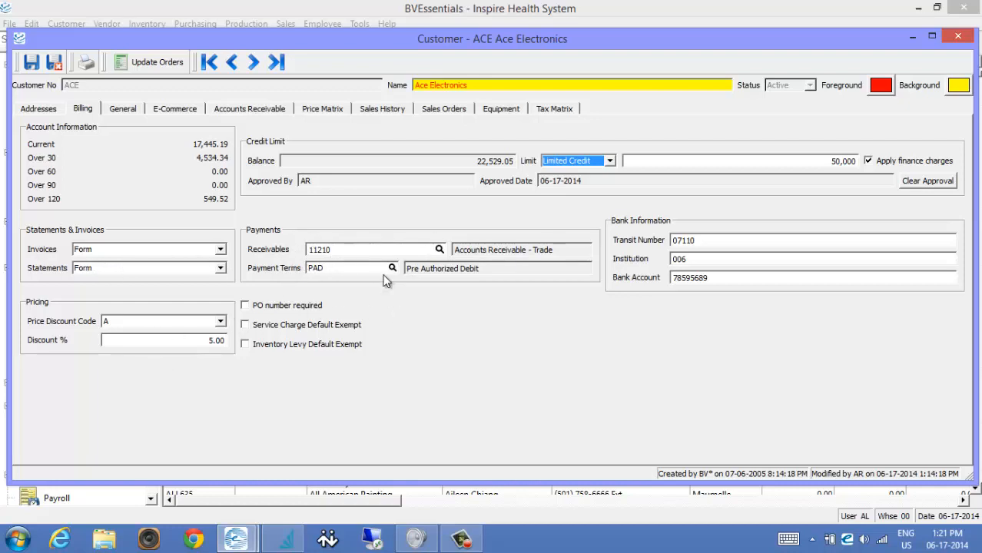
left_click(720, 243)
left_click(738, 275)
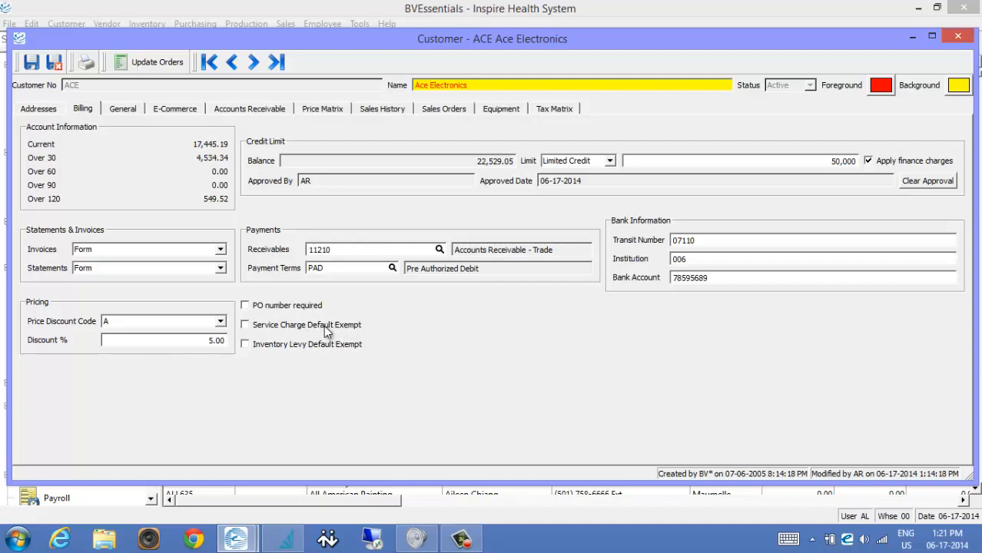
mouse_move(325, 329)
mouse_move(285, 350)
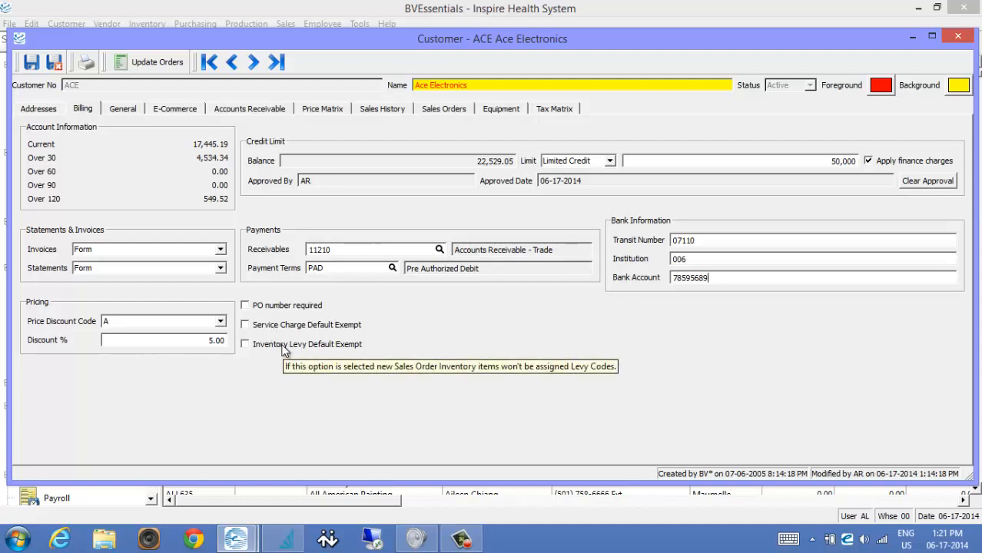
Step: In the general user-defined fields, set the customer type to Wholsale and clear the Notes field
left_click(123, 112)
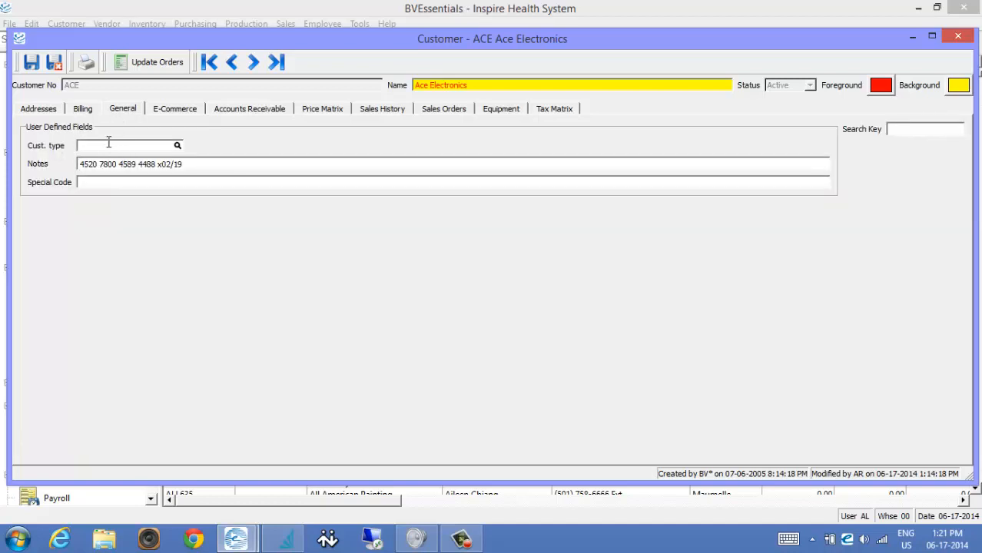
left_click(177, 146)
left_click_drag(84, 170, 431, 151)
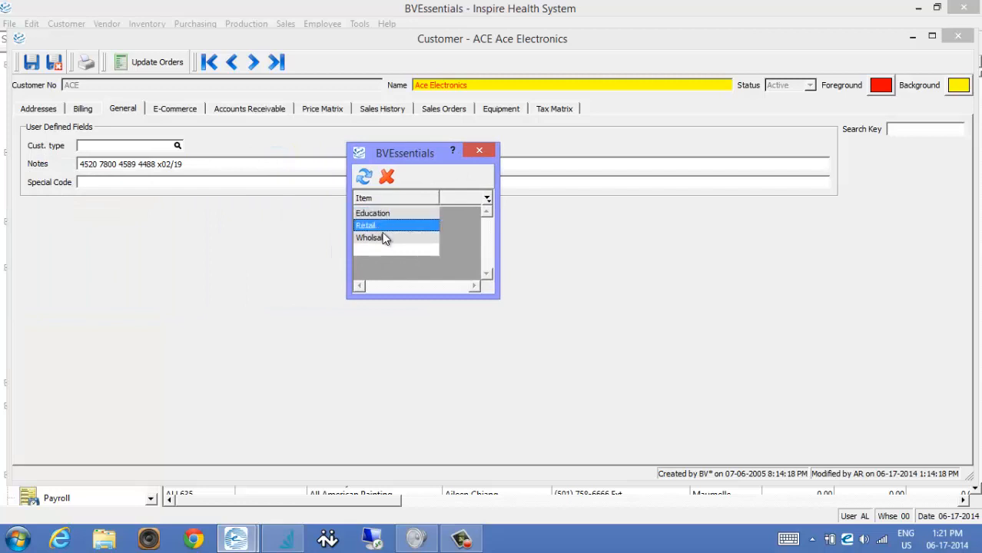
double_click(384, 238)
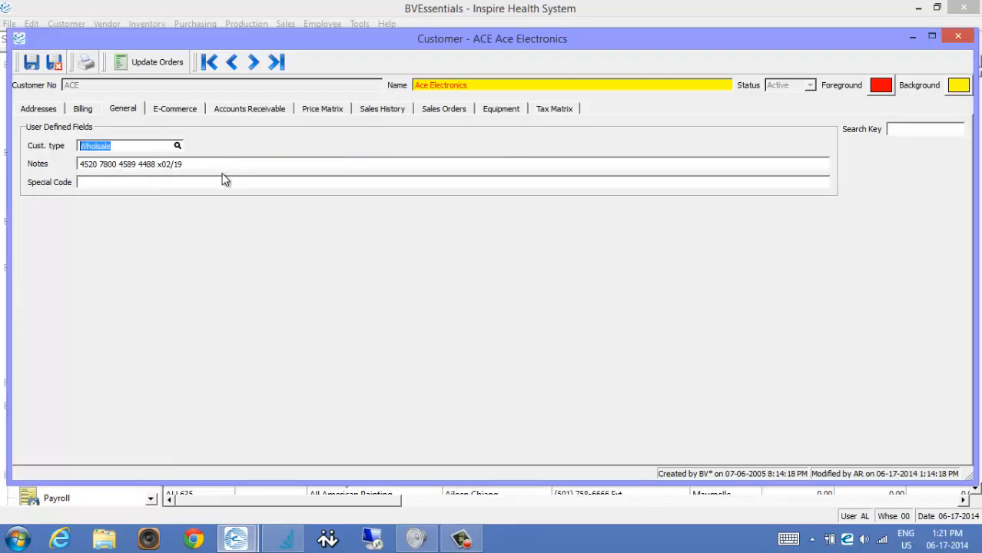
key("Tab")
key("Delete")
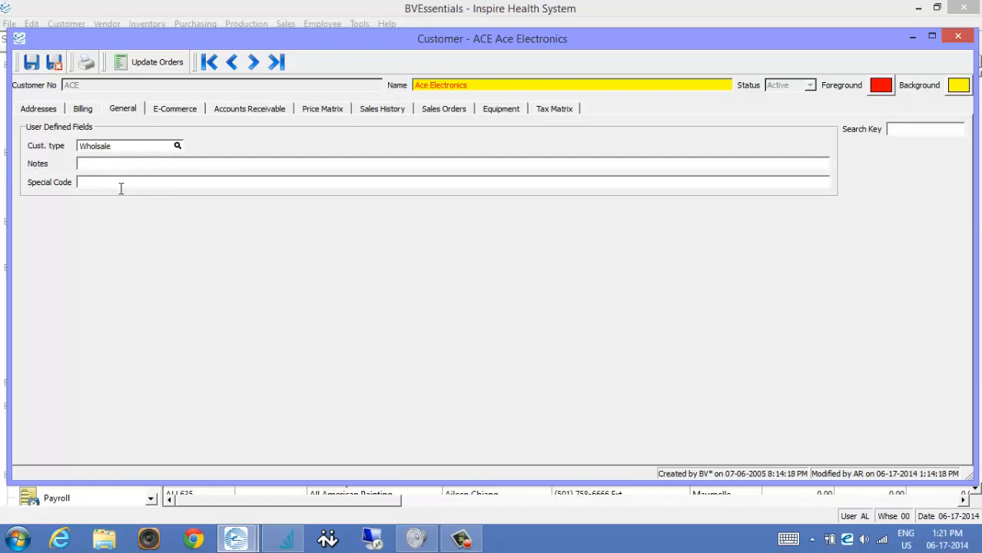
Step: Look at the e-commerce options, then widen the Terms Desc. column in the accounts receivable list to show the full descriptions
left_click(176, 110)
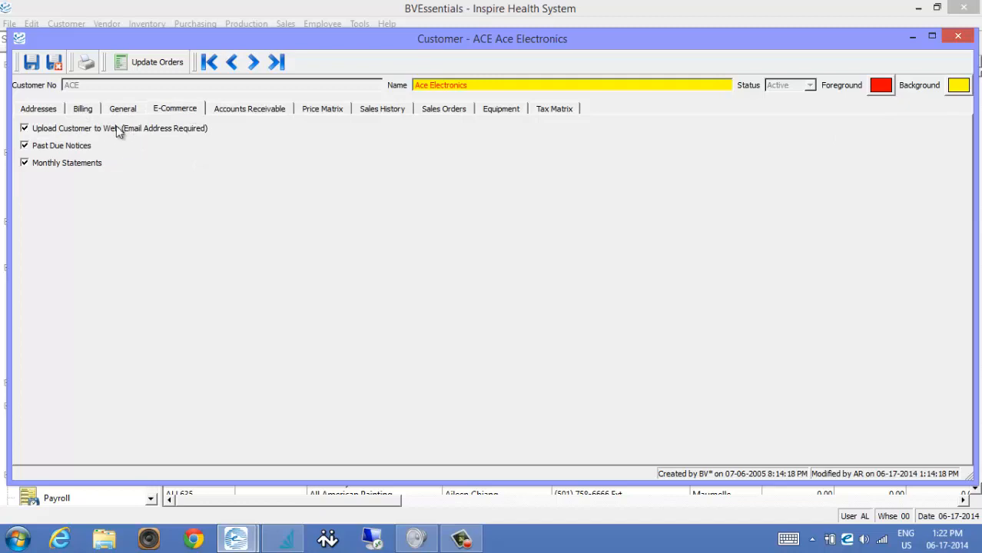
left_click(277, 110)
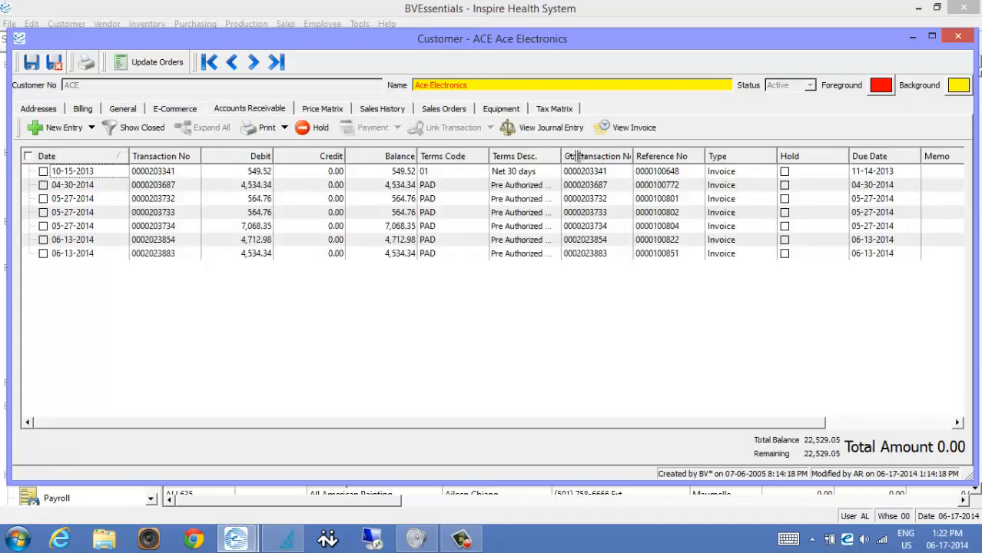
left_click_drag(562, 157, 599, 156)
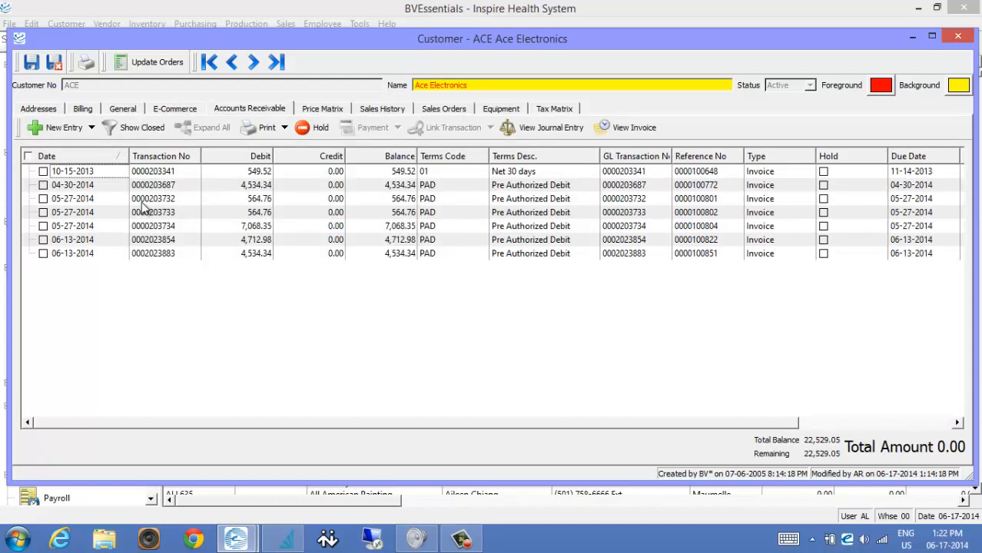
Step: Try checking all receivable transactions and only the 04-30-2014 invoice, clearing the check marks each time
left_click(27, 156)
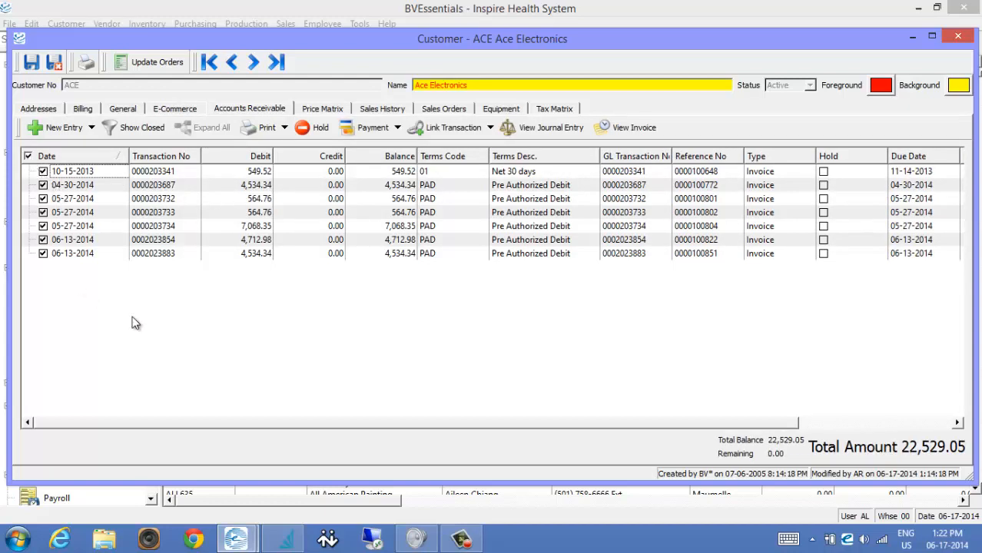
left_click(28, 156)
left_click(43, 185)
left_click(43, 185)
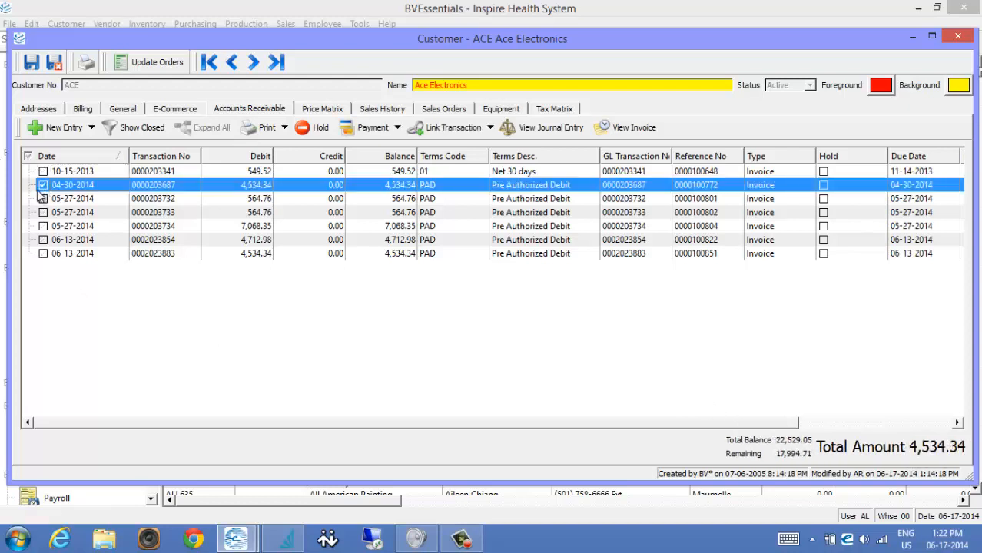
left_click(42, 186)
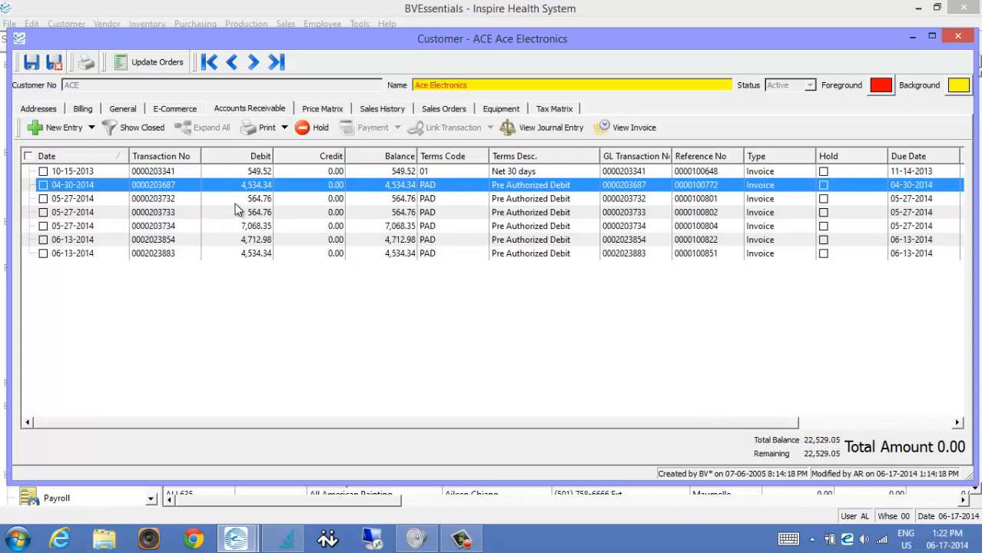
Step: Check the first 05-27-2014 invoice for payment and highlight the 7,068.35 invoice row
left_click(287, 196)
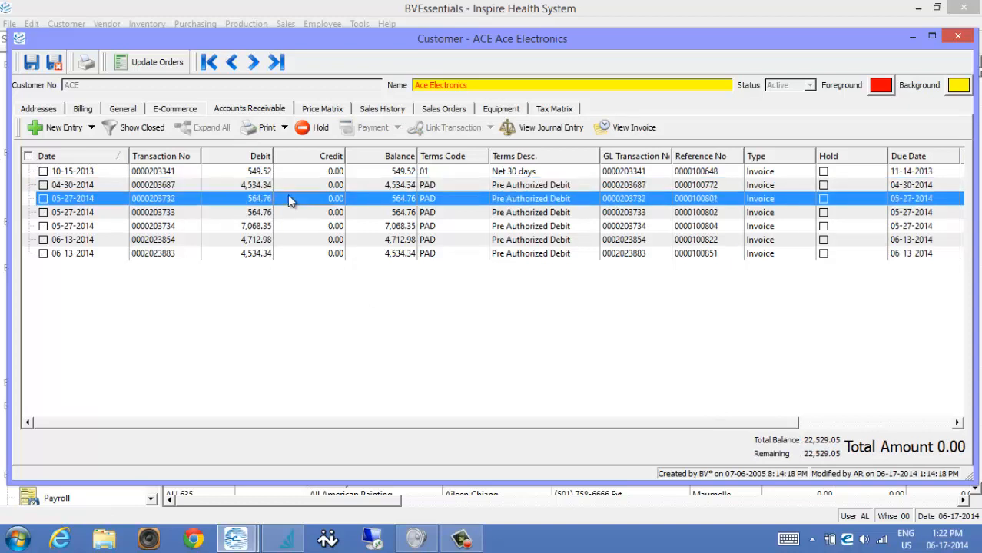
left_click(43, 199)
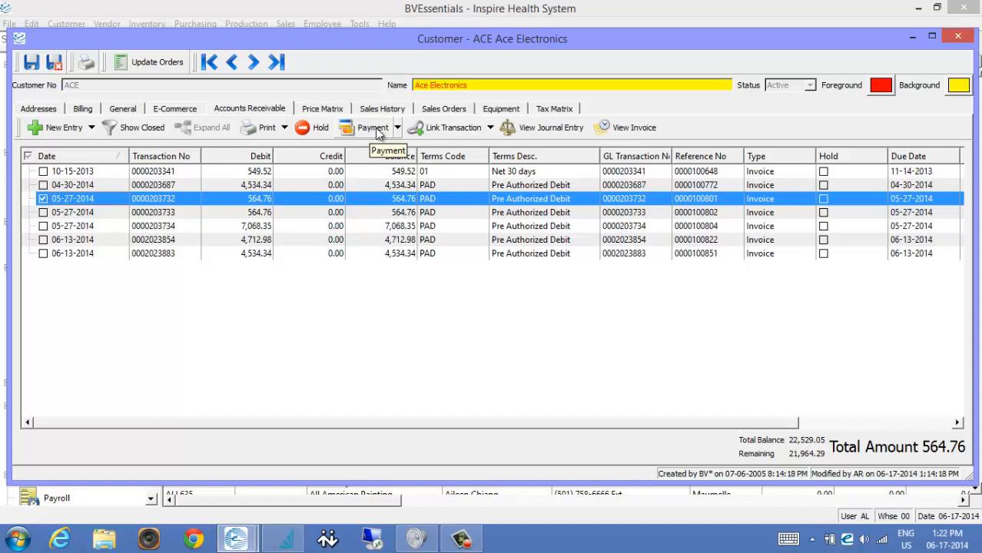
left_click(332, 227)
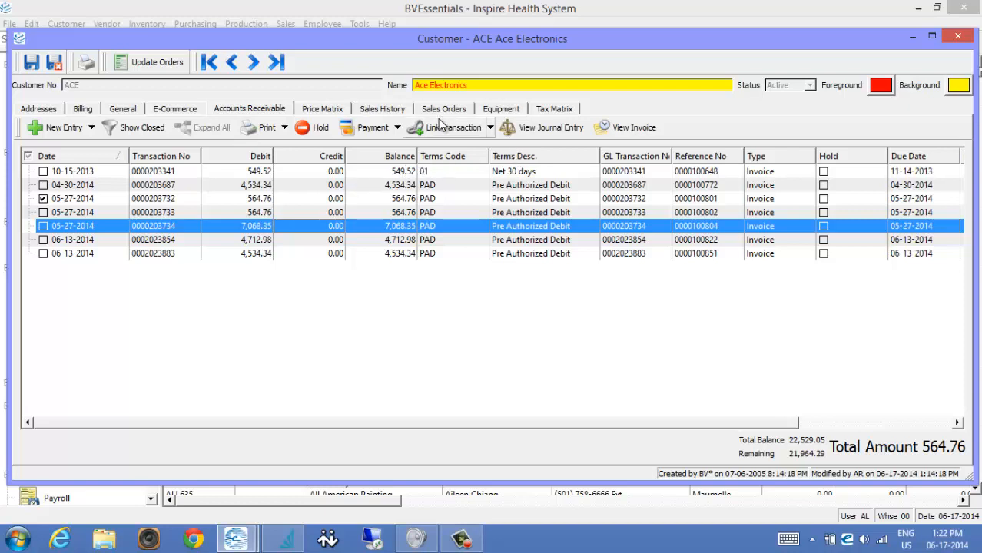
Step: Open the customer's price matrix entry for part BHS3XI, examine its inventory criteria, default price and discount, and close it
left_click(339, 109)
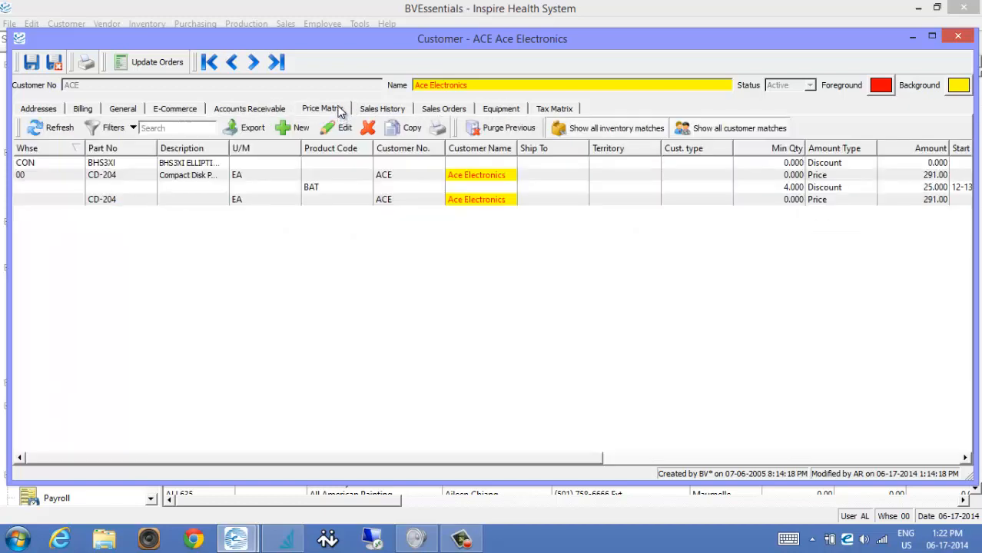
double_click(198, 168)
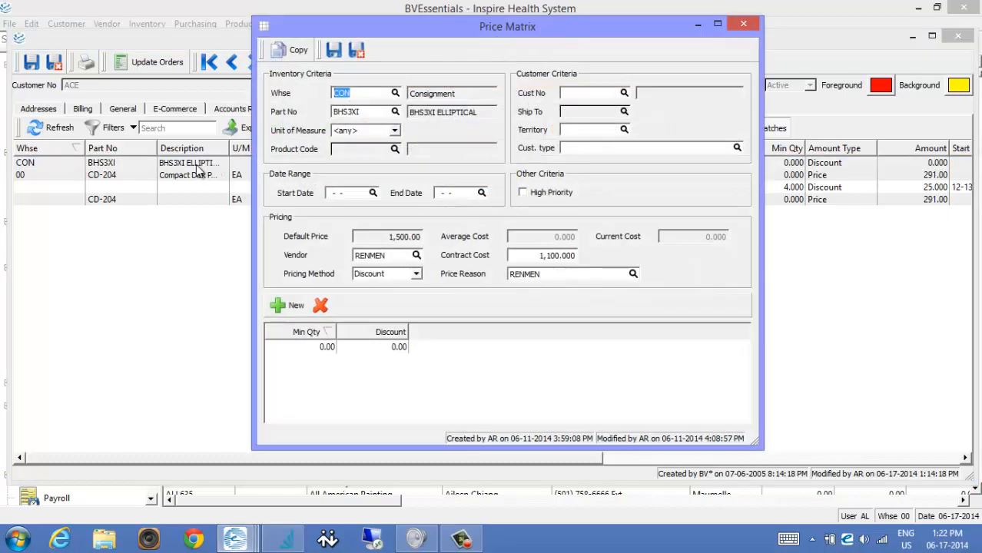
left_click(362, 95)
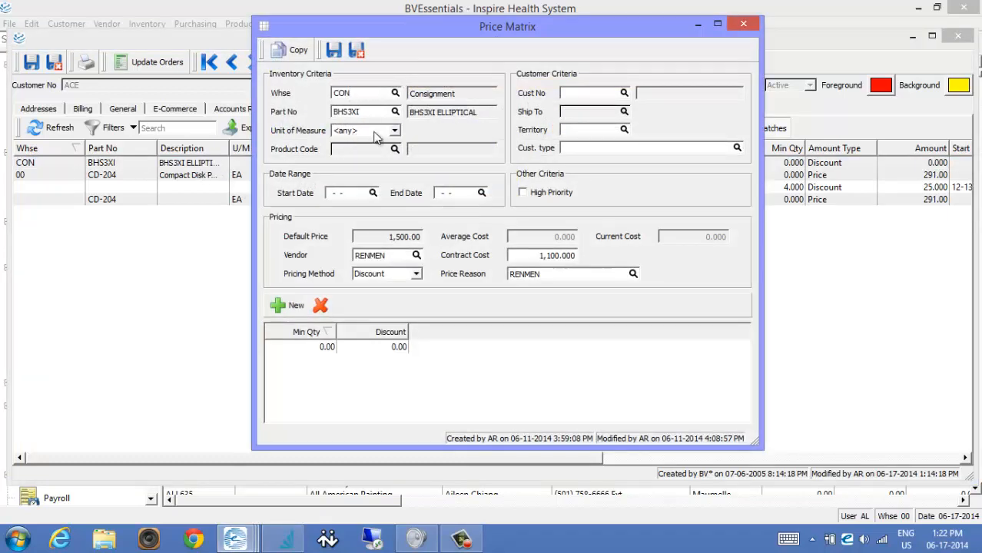
left_click(371, 113)
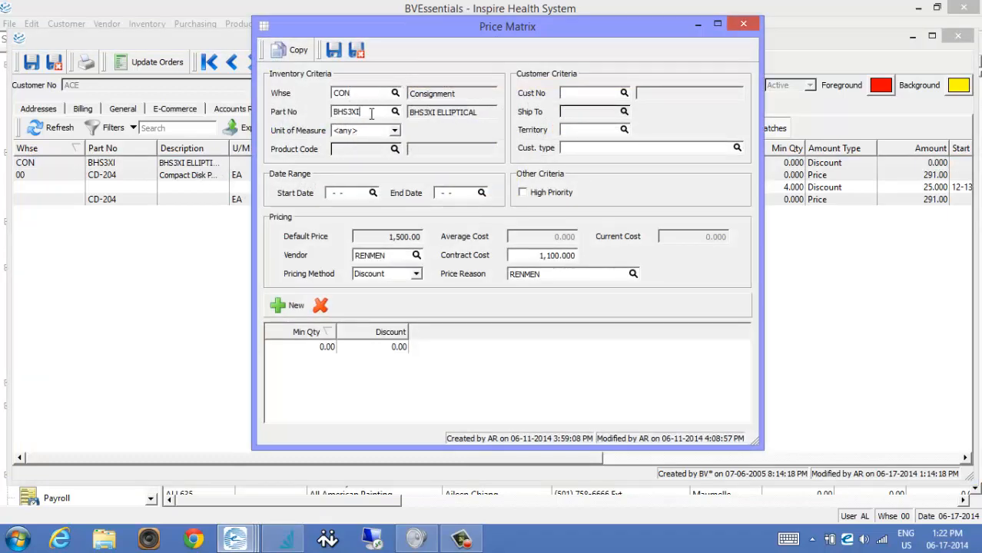
left_click(374, 241)
left_click(384, 347)
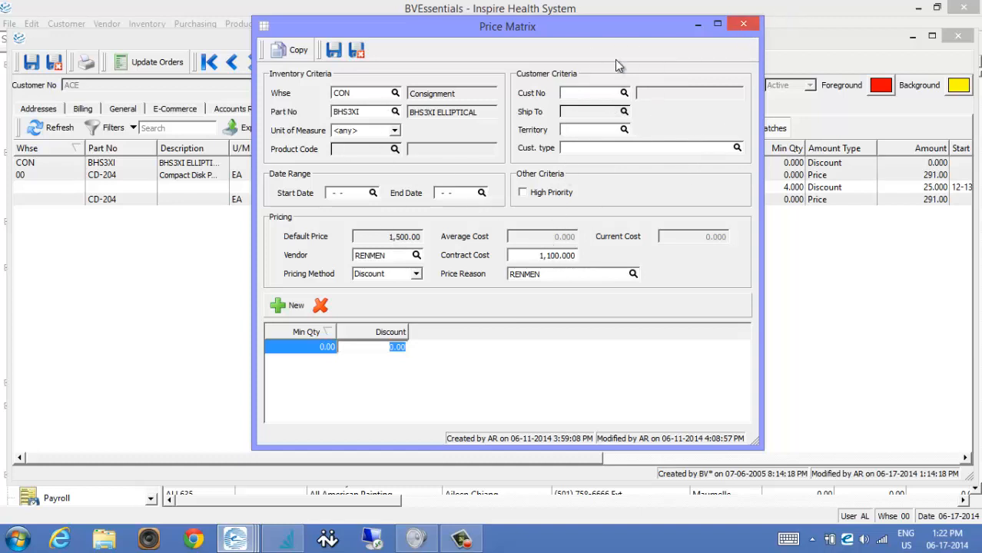
left_click_drag(590, 37, 548, 55)
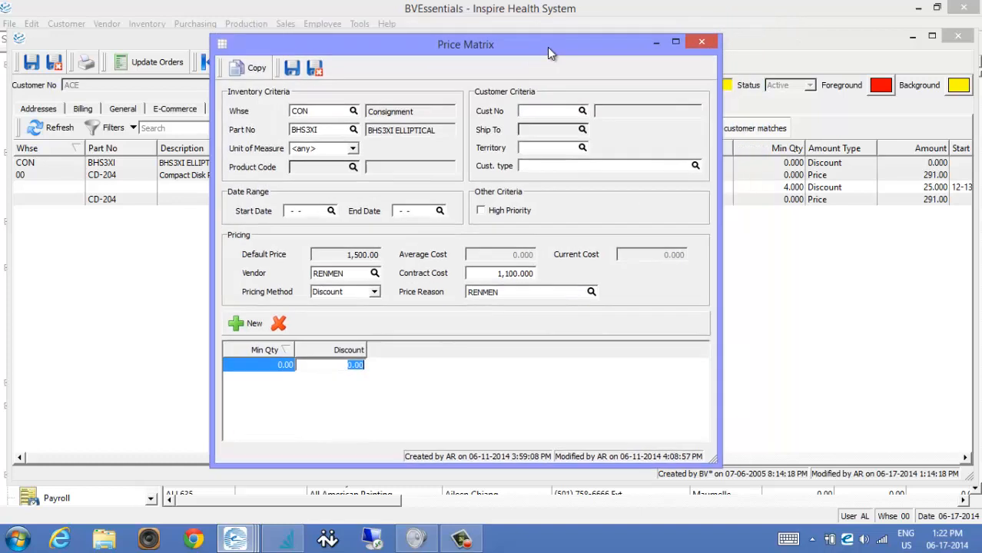
left_click(701, 45)
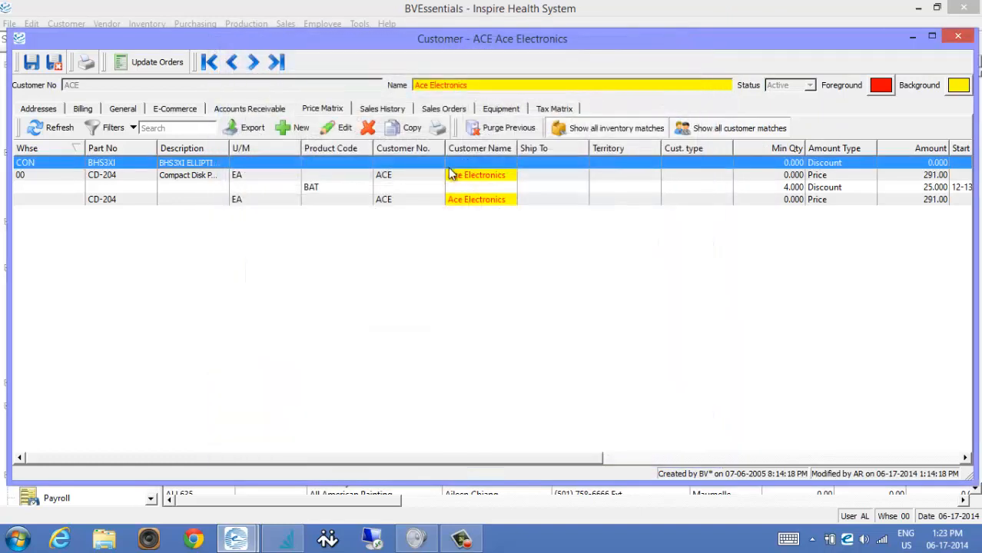
Step: Open the first 03-25-2014 invoice from the customer's sales history, view its details, and close it
left_click(387, 111)
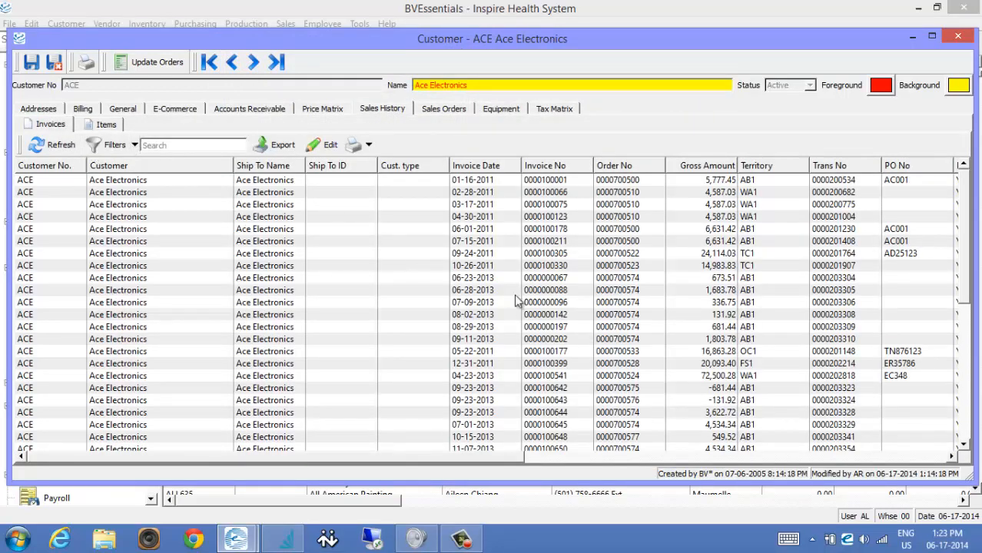
scroll(434, 341, "down", 7)
double_click(332, 253)
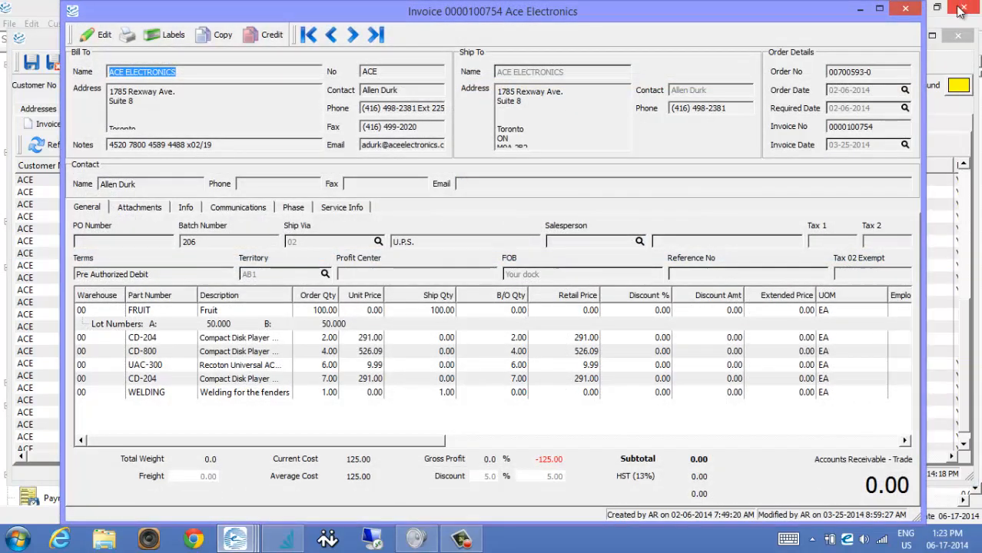
left_click(906, 9)
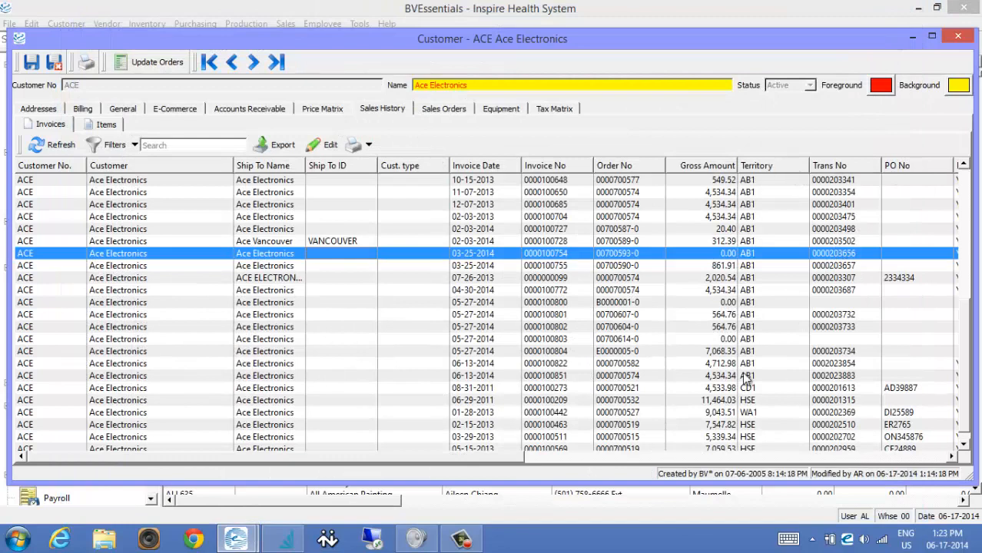
Step: Sort the sales history invoices by PO No and find the first purchase order number starting with "er"
left_click_drag(502, 457, 569, 456)
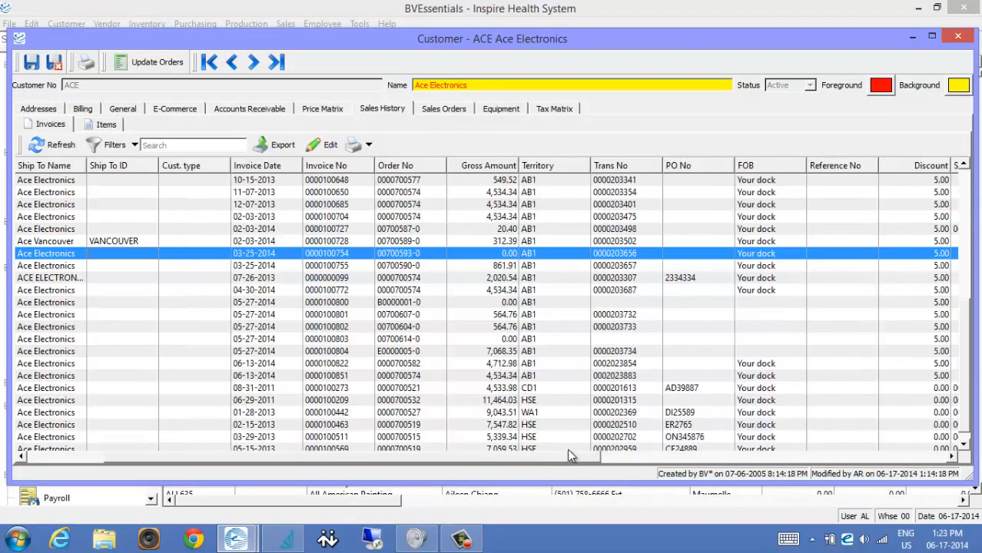
left_click(718, 166)
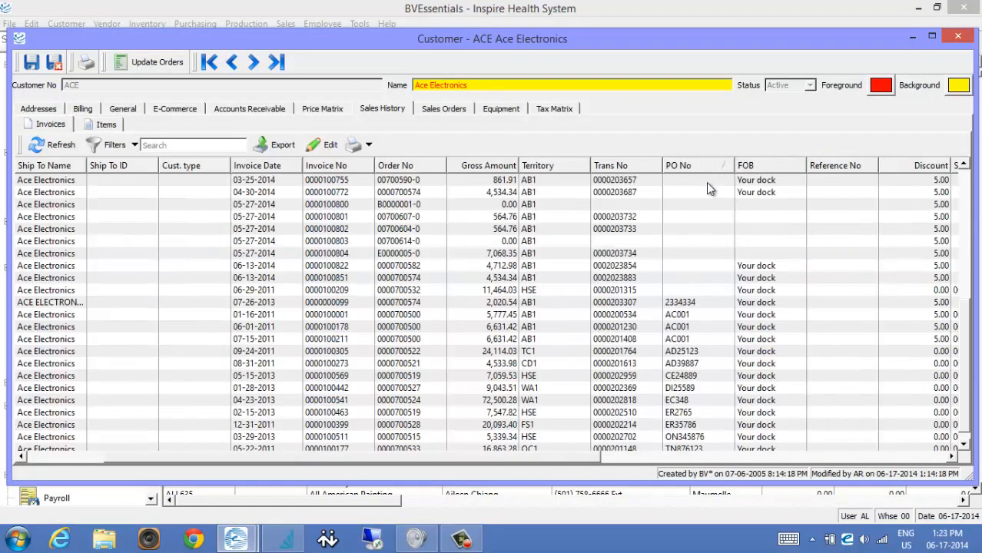
left_click(706, 182)
type("er")
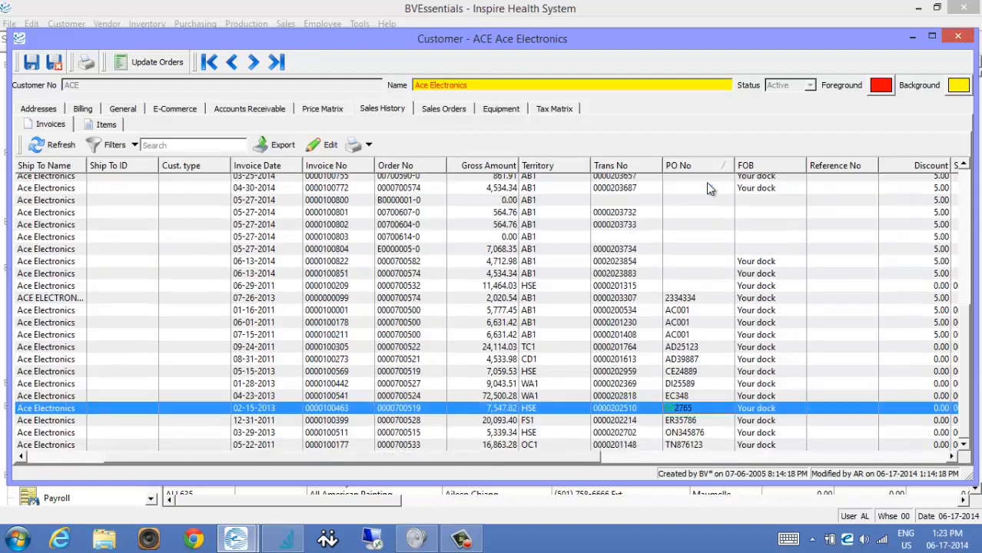
Step: Sort the sales history invoices by Order No and select the 09-23-2013 invoice with the 3,622.72 gross amount
left_click(699, 429)
left_click(675, 407)
left_click(406, 168)
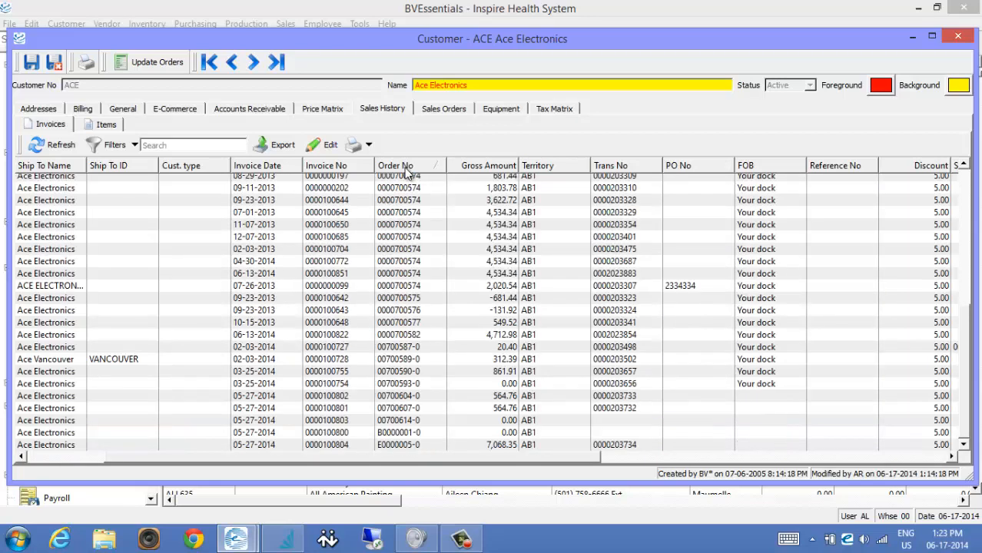
left_click(408, 203)
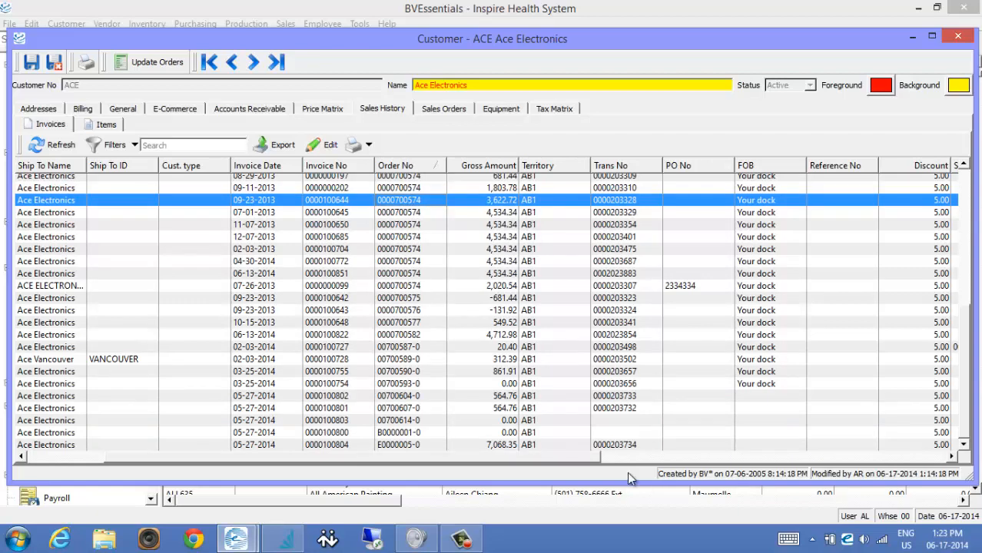
mouse_move(590, 465)
left_mouse_down()
mouse_move(970, 484)
mouse_move(672, 482)
mouse_move(574, 465)
left_mouse_up()
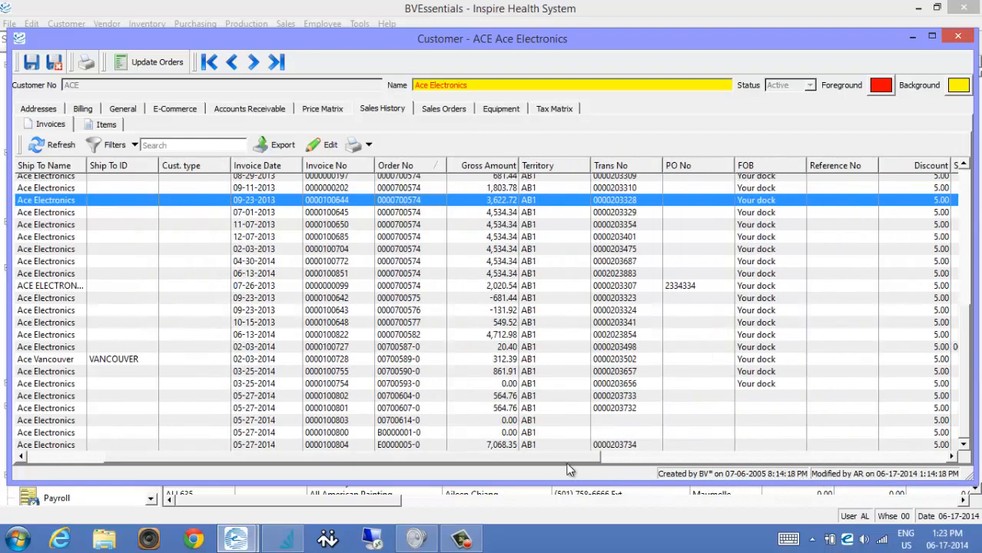
Step: Sort the customer's sales history items by Invoice No and highlight the item lines dated 08-29-2013
left_click(106, 126)
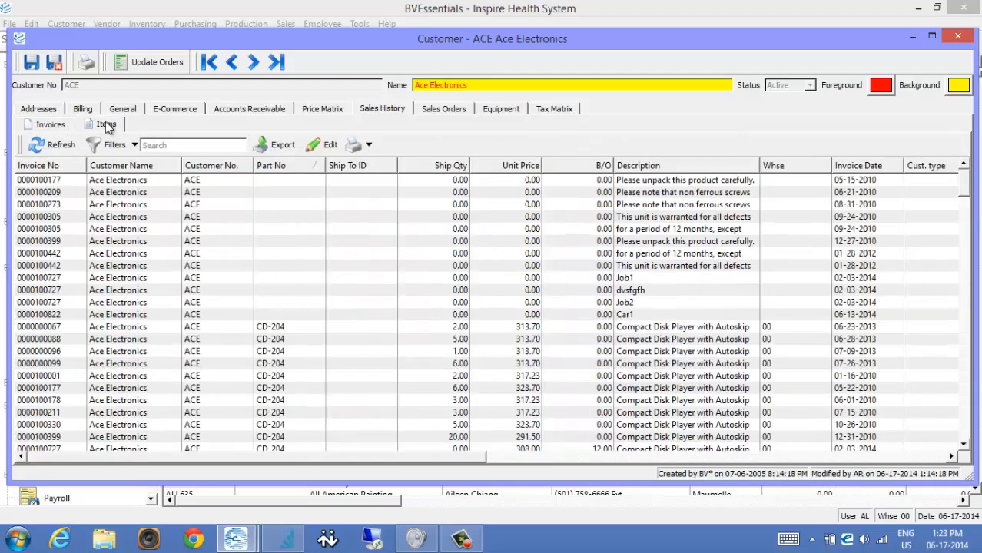
left_click(129, 192)
left_click(67, 167)
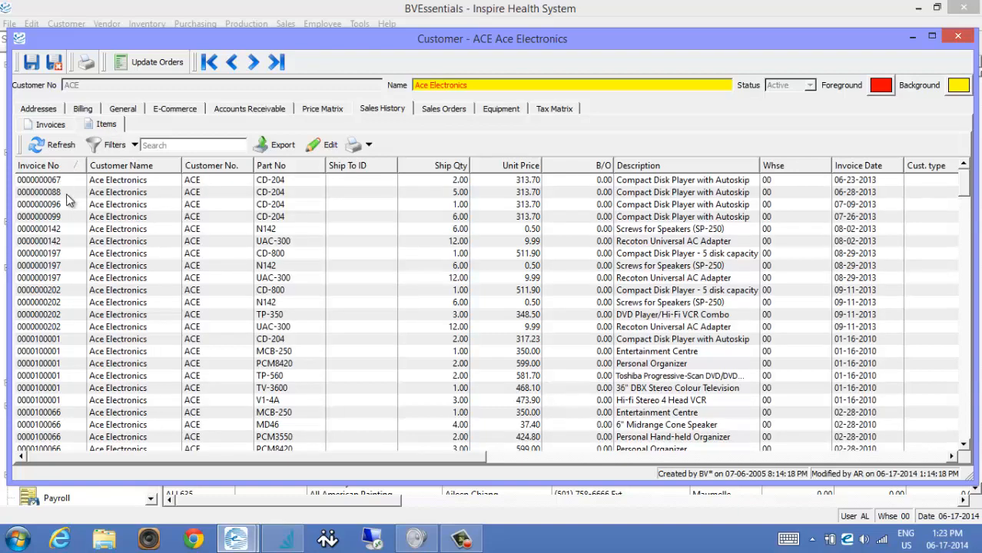
left_click_drag(62, 253, 66, 280)
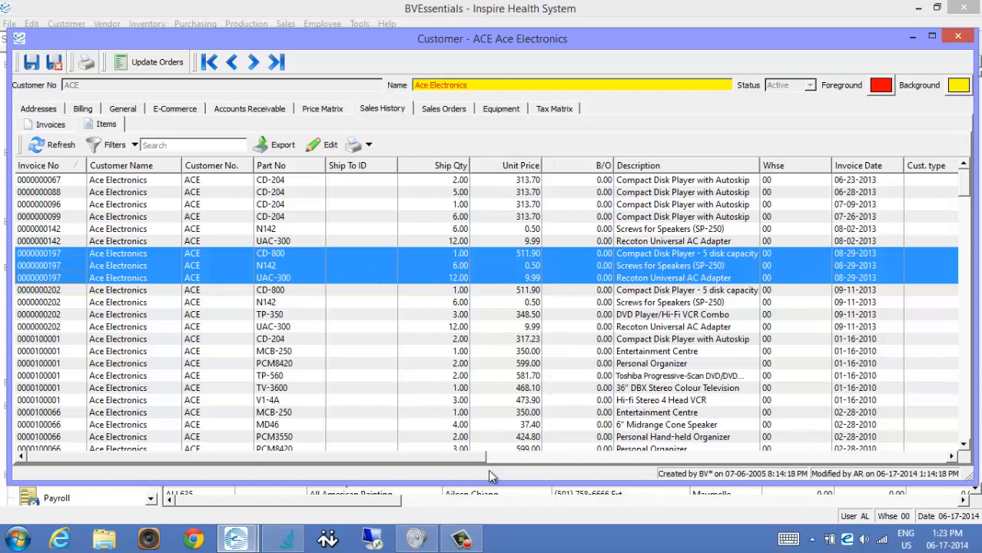
left_click_drag(477, 462, 440, 461)
Step: Sort the sales history items by Part No and examine the CD-204 lines with their quantities and unit prices
left_click(292, 166)
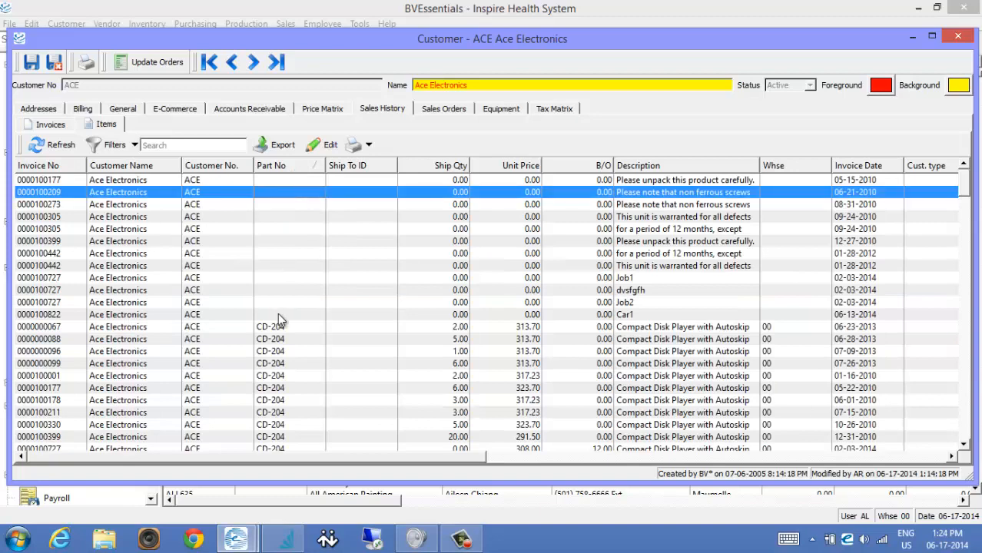
scroll(278, 315, "down", 4)
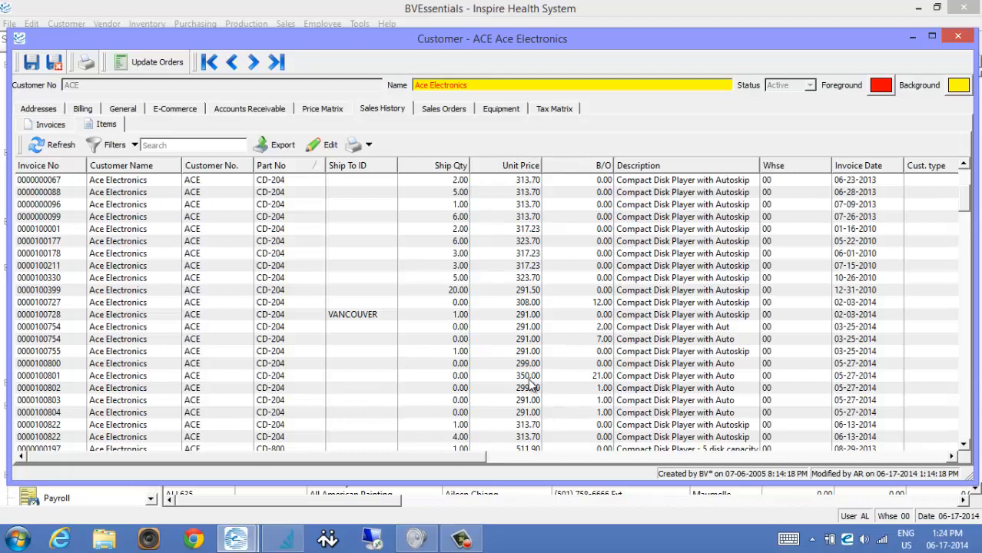
scroll(530, 387, "down", 3)
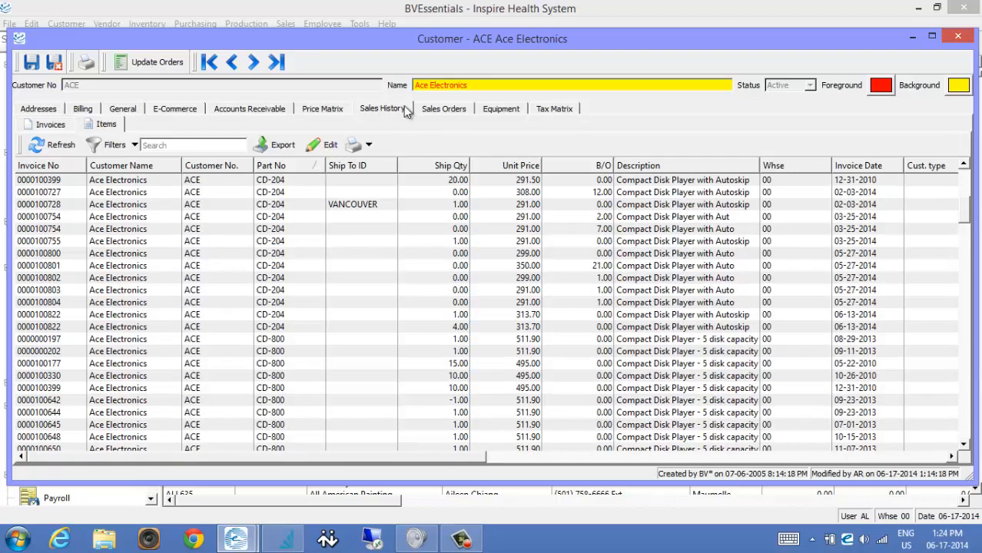
Step: Open the customer's shipped booking order dated 05-29-2014, look up the SAP90 line in the inventory list, and close the list
left_click(444, 109)
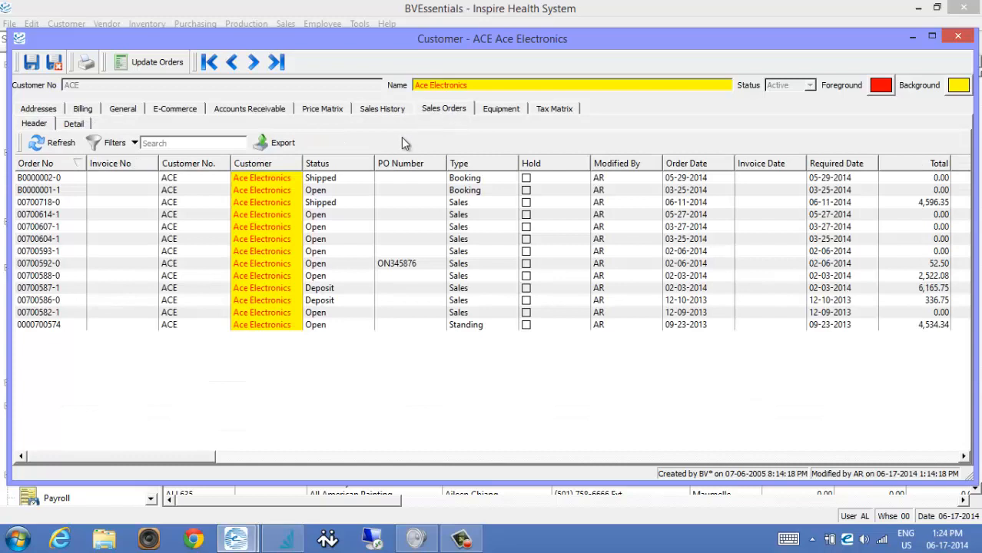
left_click(259, 178)
double_click(262, 179)
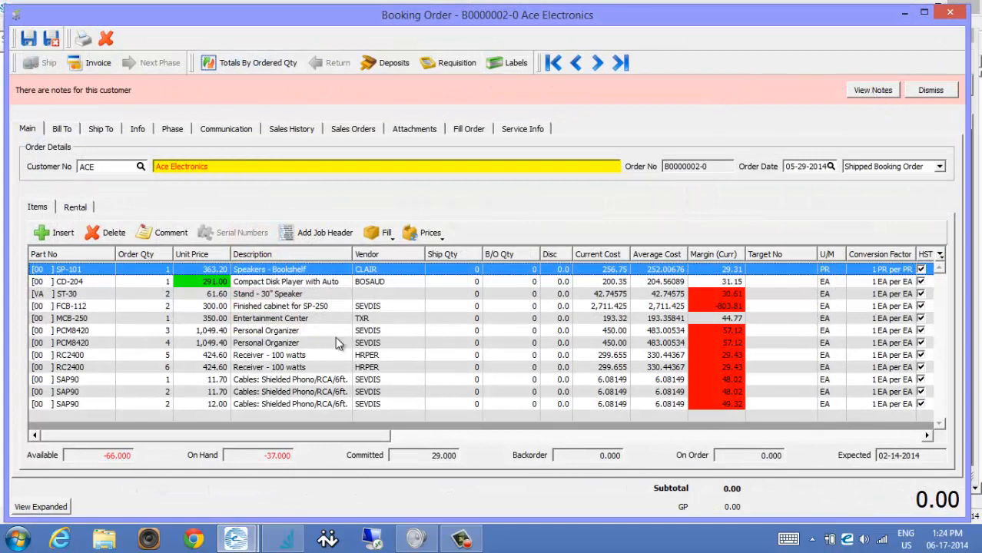
left_click(251, 345)
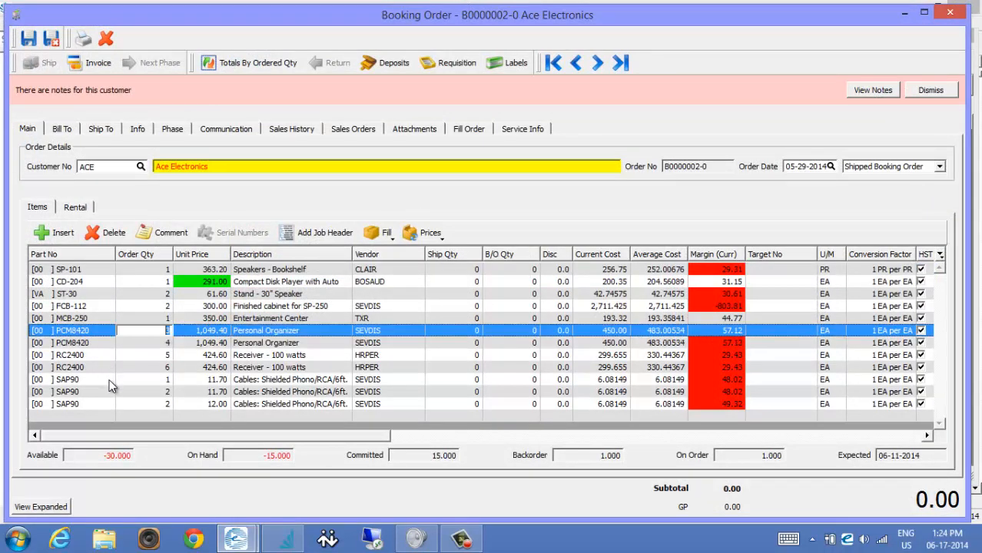
left_click(109, 380)
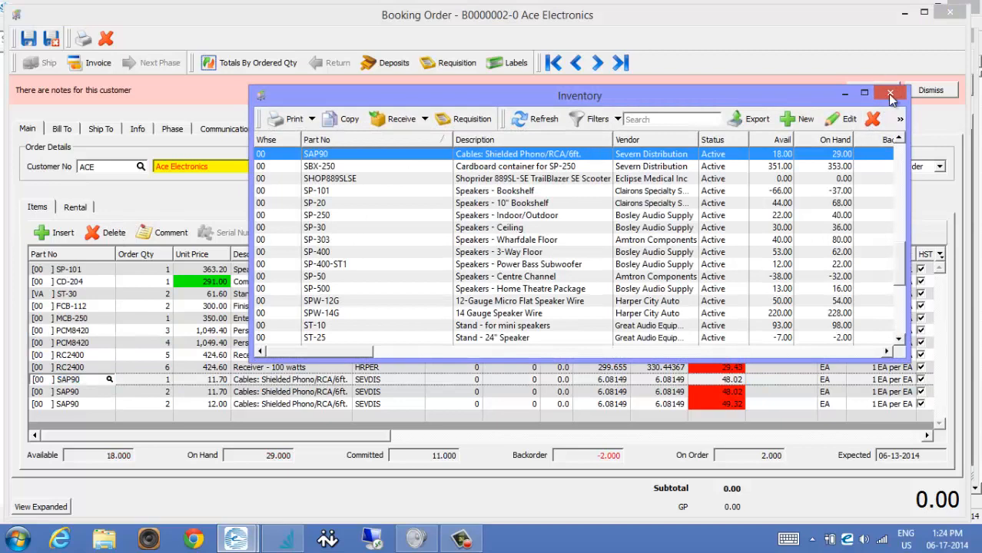
left_click(890, 93)
Step: Try deleting the FCB-112, MCB-250 and quantity-3 PCM8420 lines from the booking order, and close it without saving
left_click(70, 307)
left_click(93, 233)
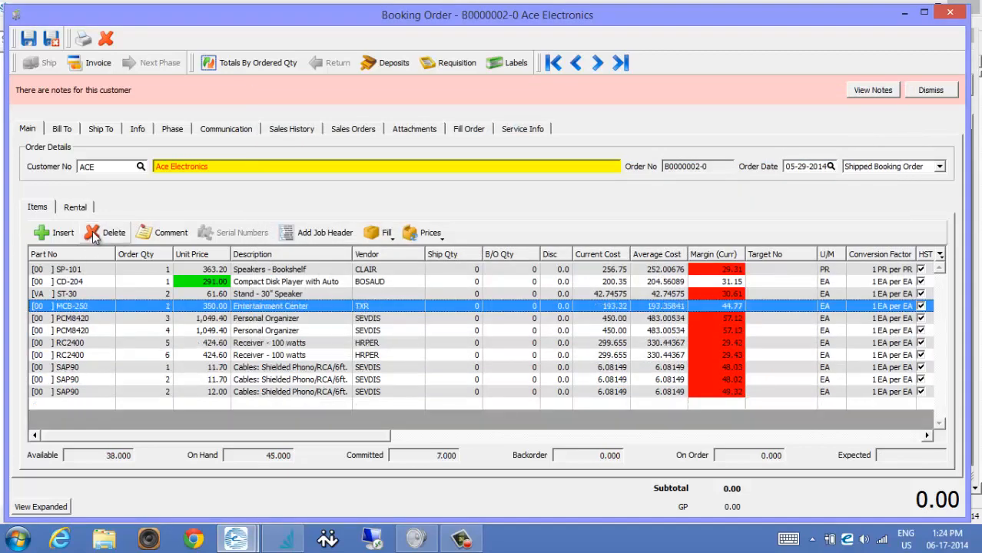
left_click(92, 233)
left_click(92, 233)
left_click(145, 360)
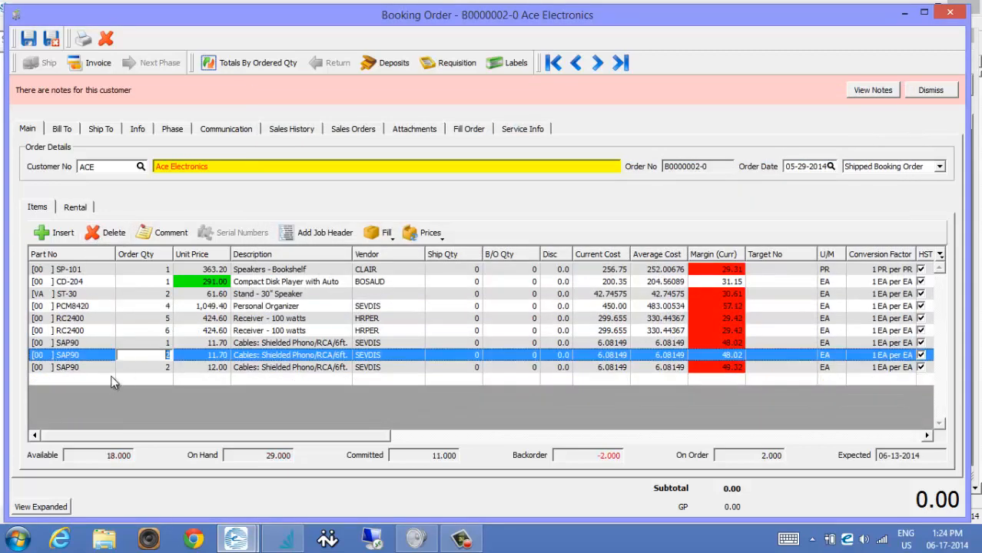
left_click(98, 379)
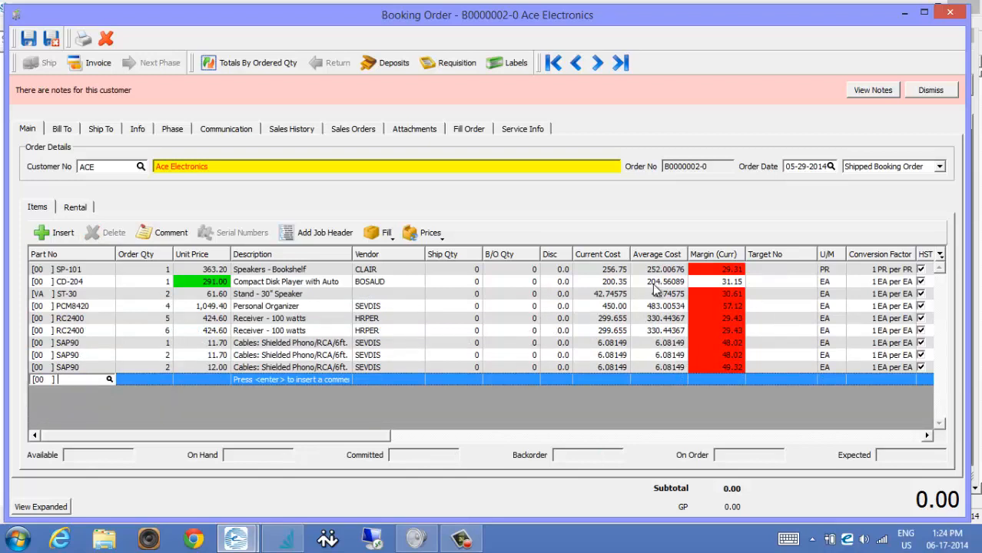
left_click(951, 15)
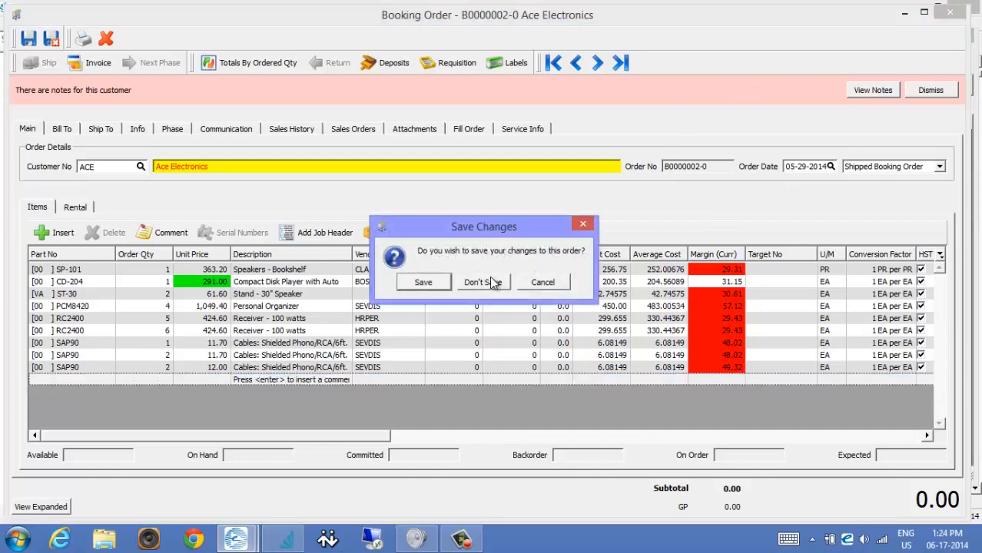
left_click(490, 283)
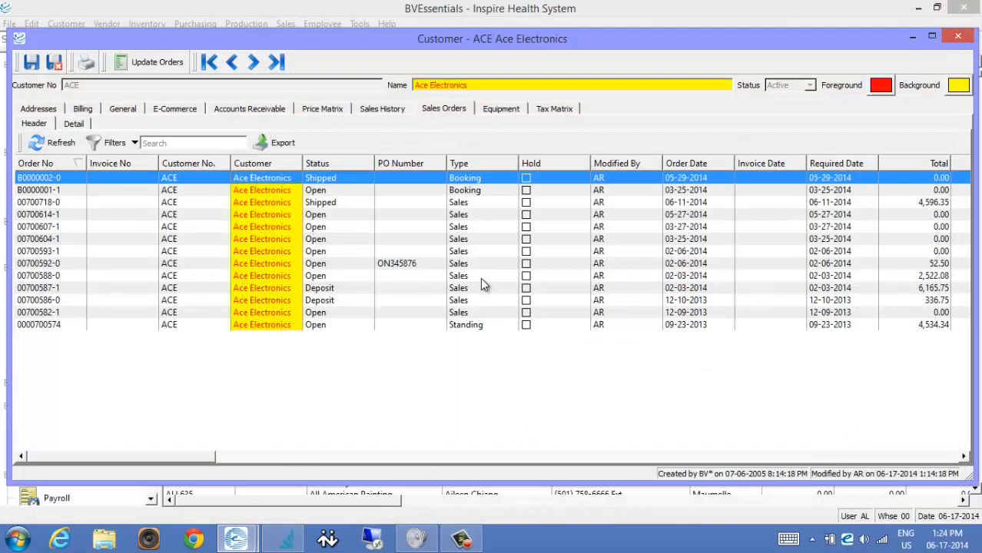
Step: Reopen the booking order to check its item lines, close it, and browse the customer's sales order detail lines
double_click(358, 177)
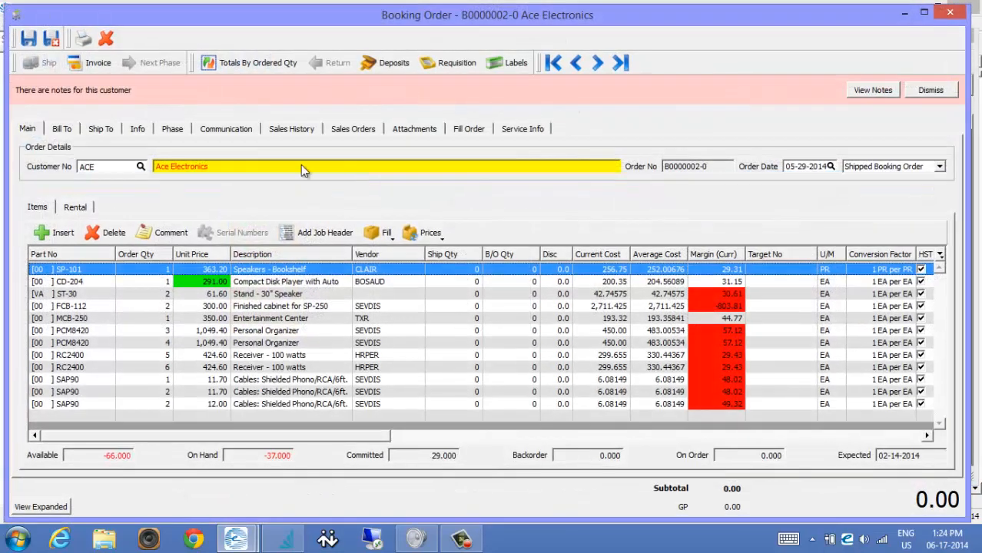
left_click(951, 13)
left_click(79, 122)
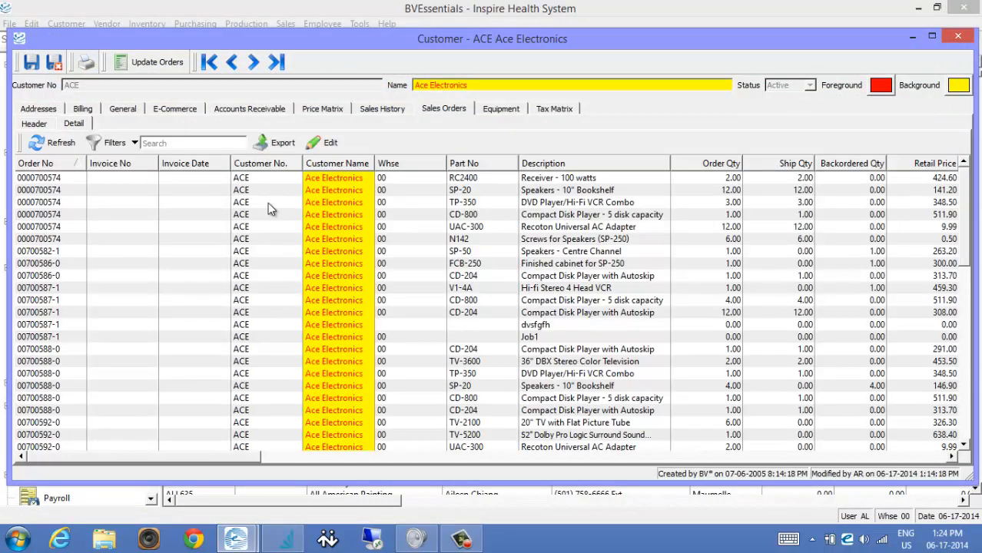
scroll(538, 307, "down", 15)
scroll(588, 333, "up", 2)
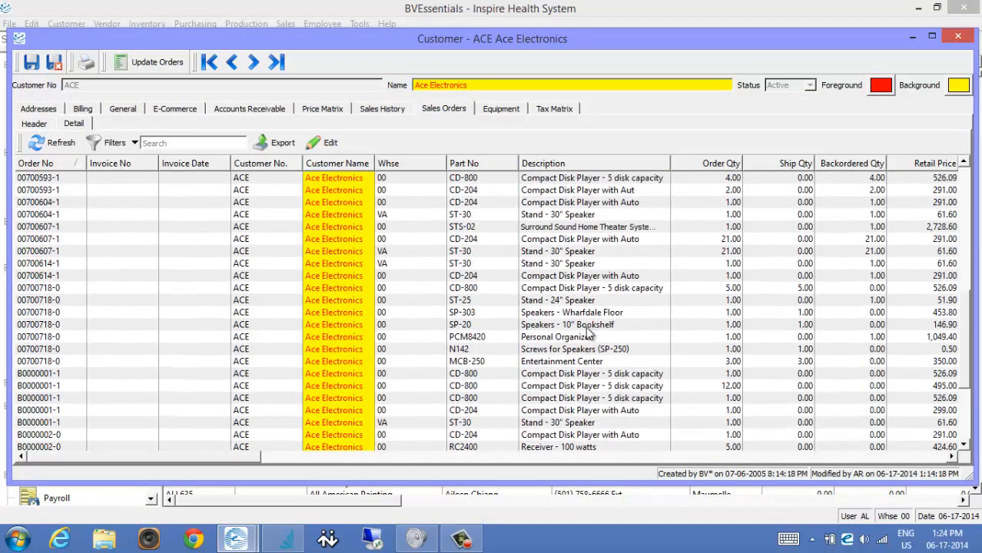
scroll(588, 333, "up", 10)
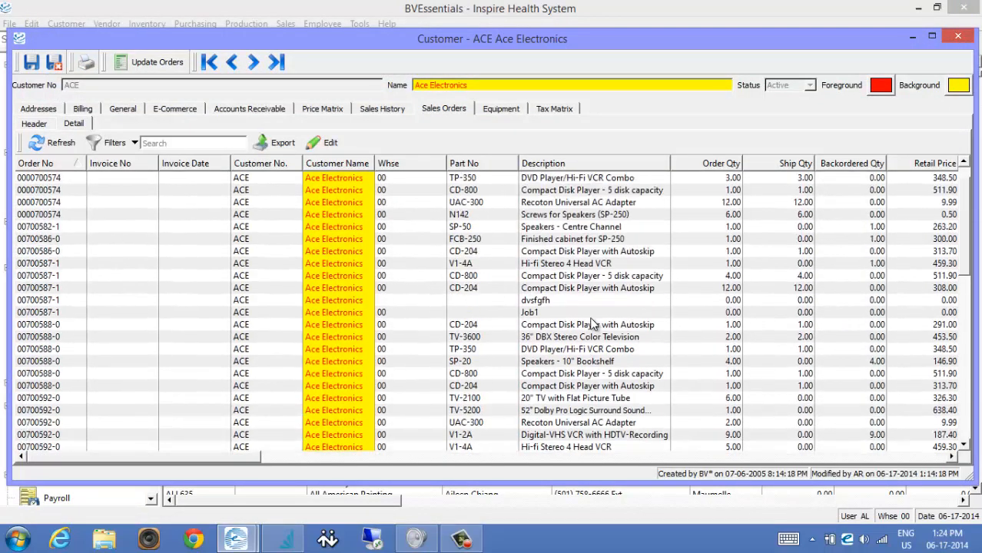
Step: Sort the sales order detail lines by Part No, find parts starting with "rc", and inspect the RC2400 lines' order quantities
left_click(493, 164)
left_click_drag(484, 186, 484, 181)
type("rc")
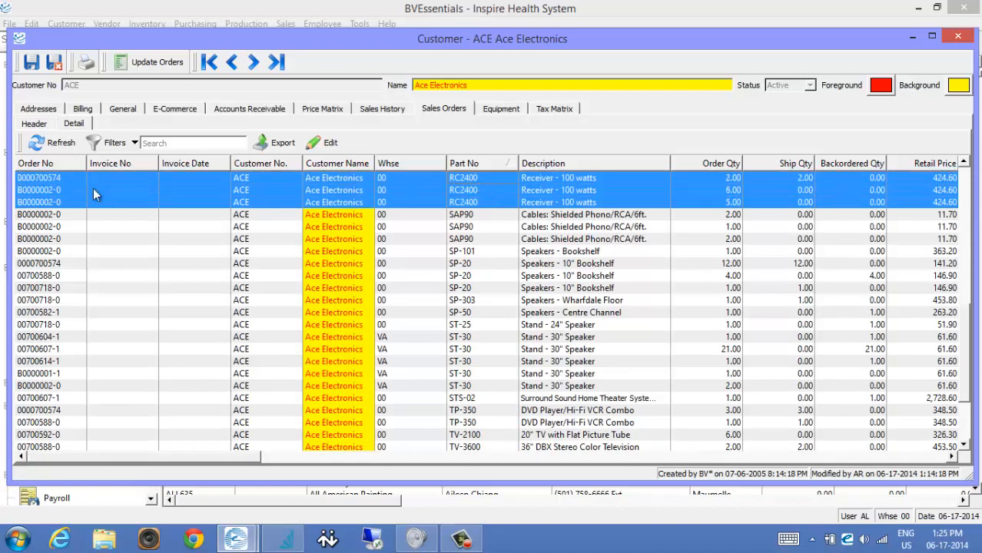
left_click(48, 183)
left_click_drag(50, 190, 54, 204)
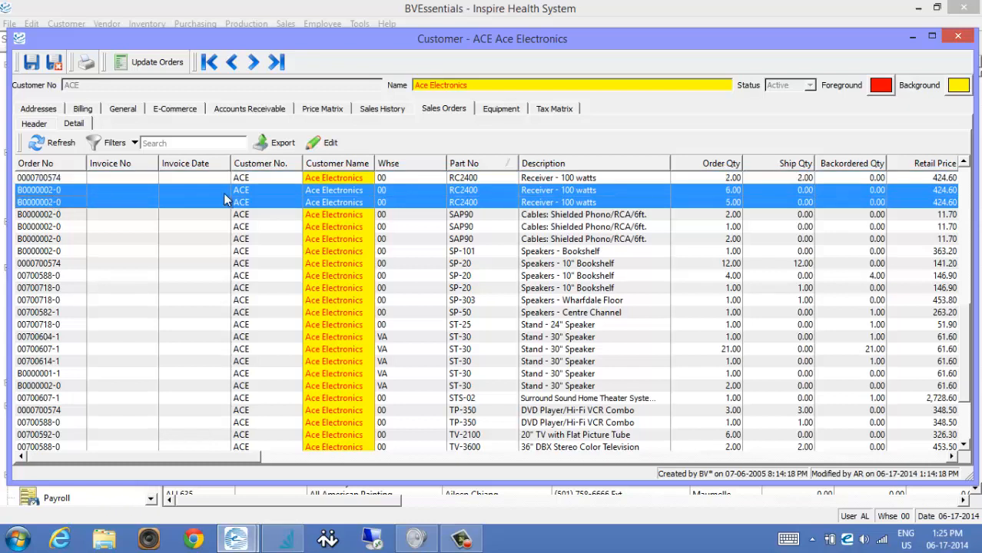
left_click(736, 180)
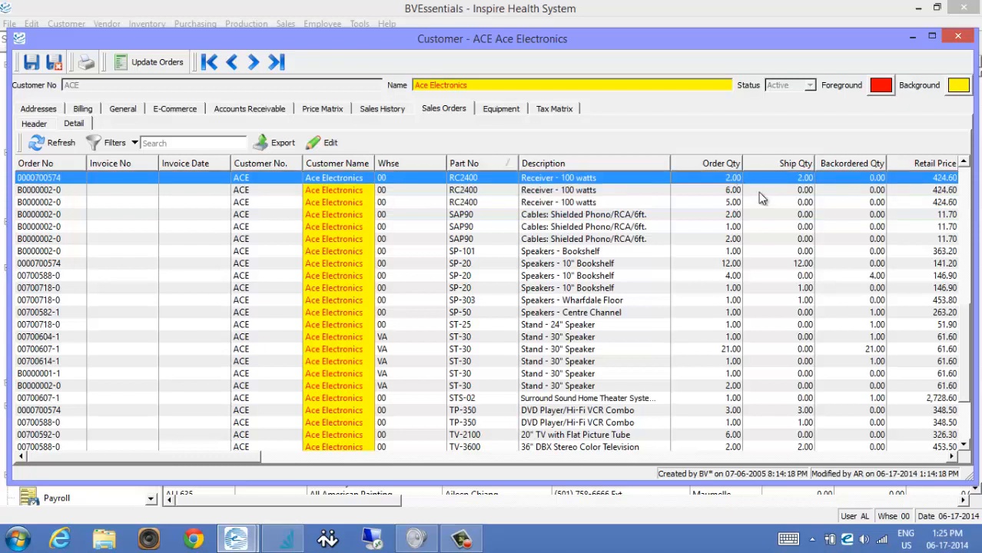
Step: Open the standing order from the RC2400 line with order quantity 2, move to the following order, and close it
double_click(574, 179)
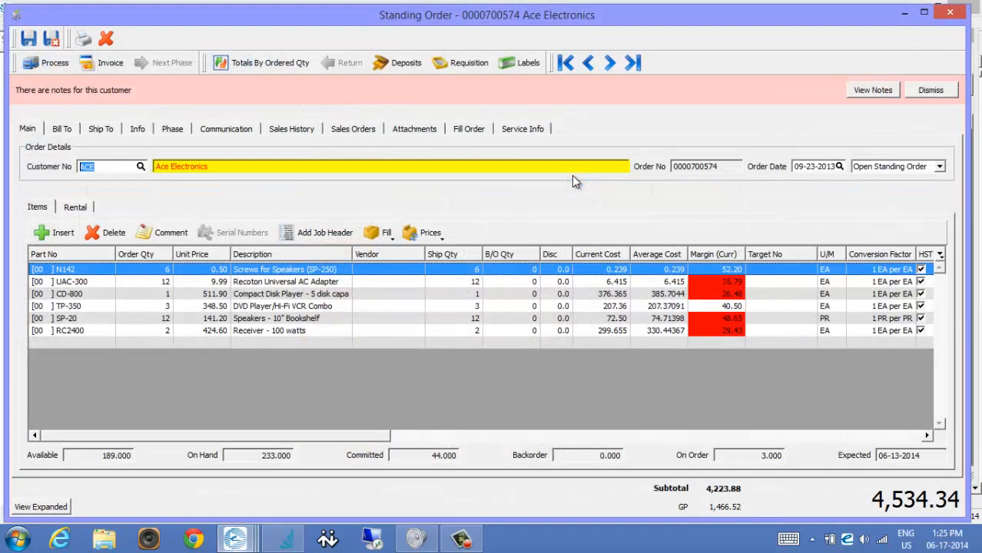
left_click(613, 67)
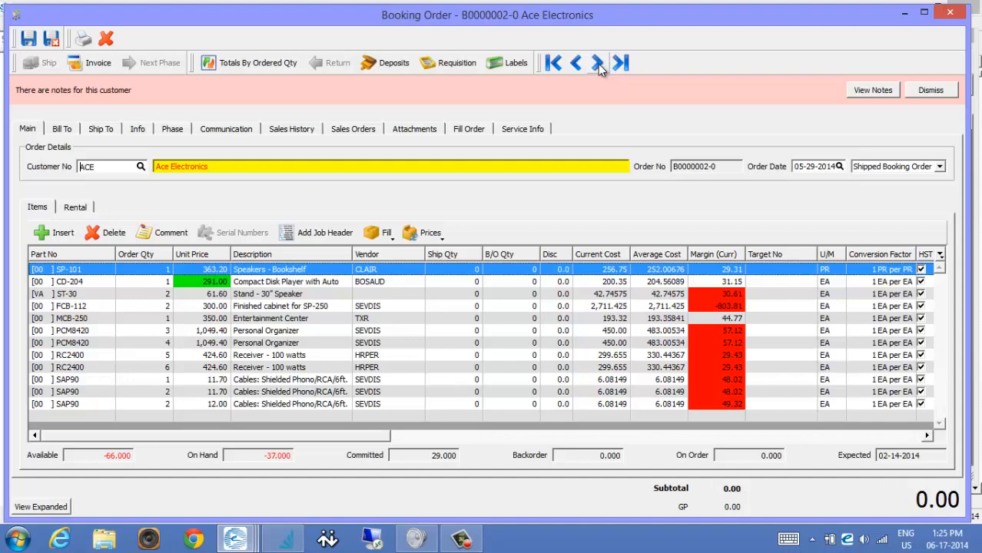
left_click(950, 12)
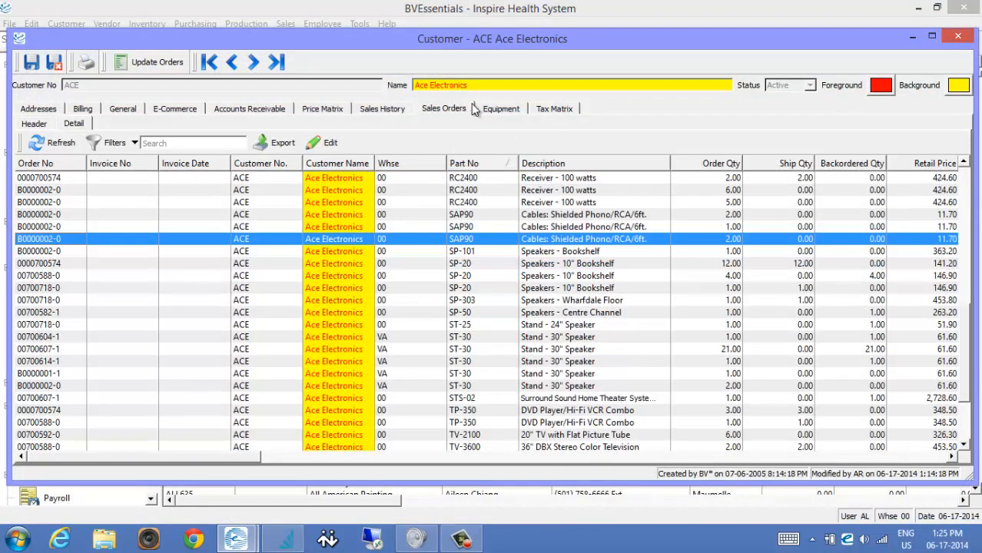
Step: View the customer's equipment list and tax matrix, and return to the address details
left_click(502, 110)
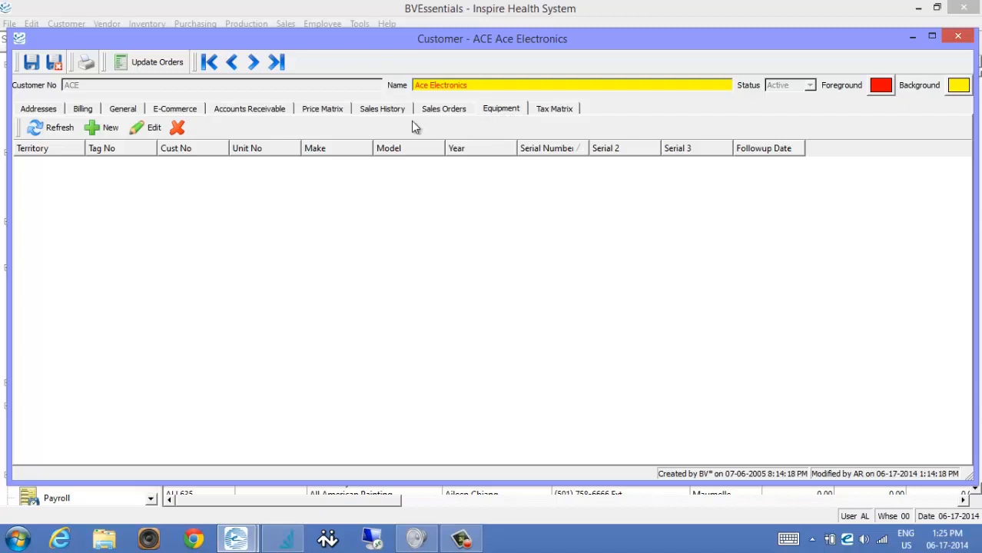
left_click(569, 111)
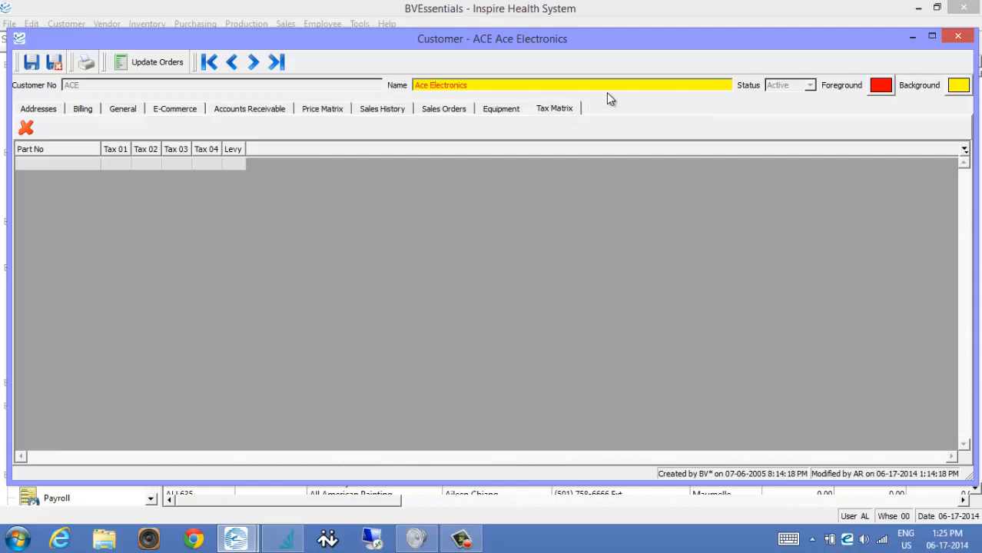
left_click(61, 106)
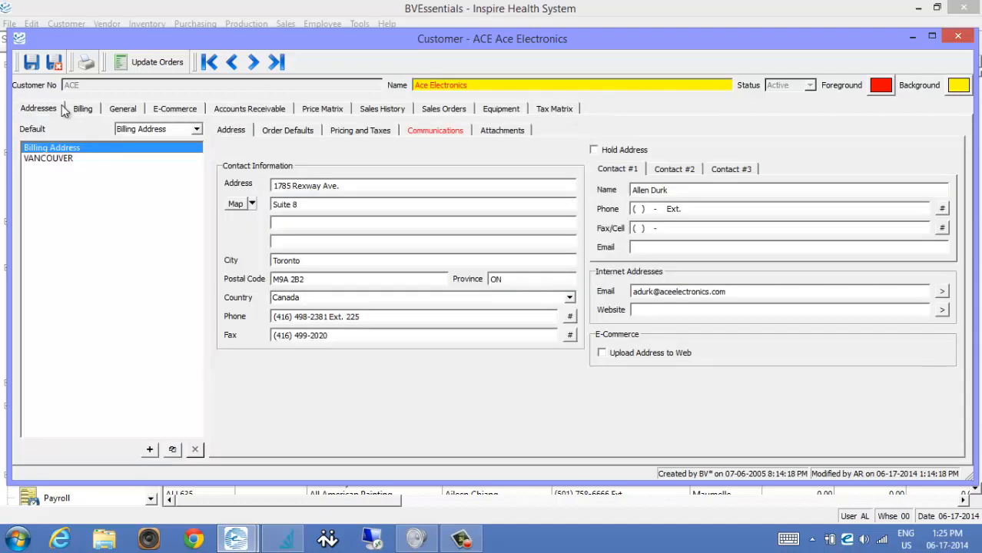
Step: Try green and orange as the customer name's foreground colour, and set it back to red
left_click(884, 87)
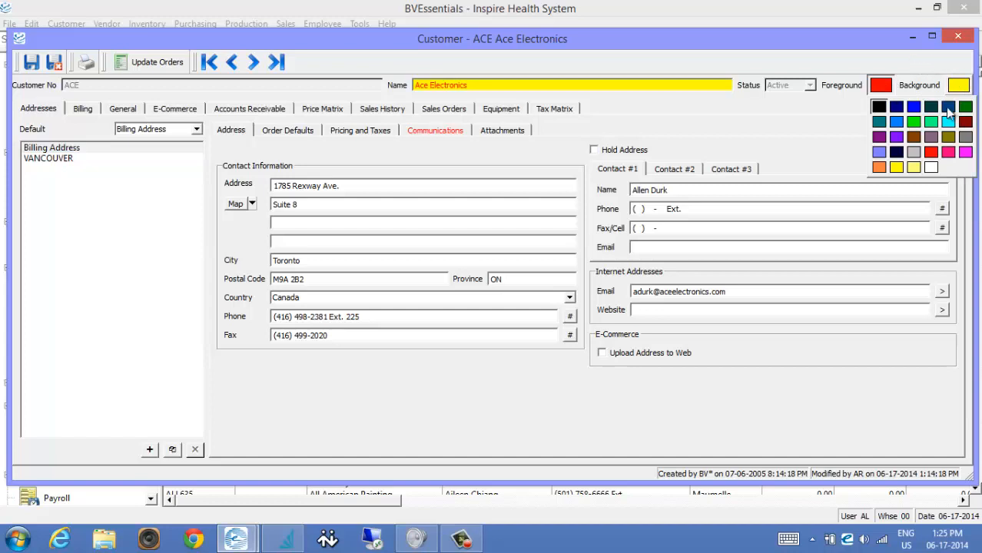
left_click(932, 122)
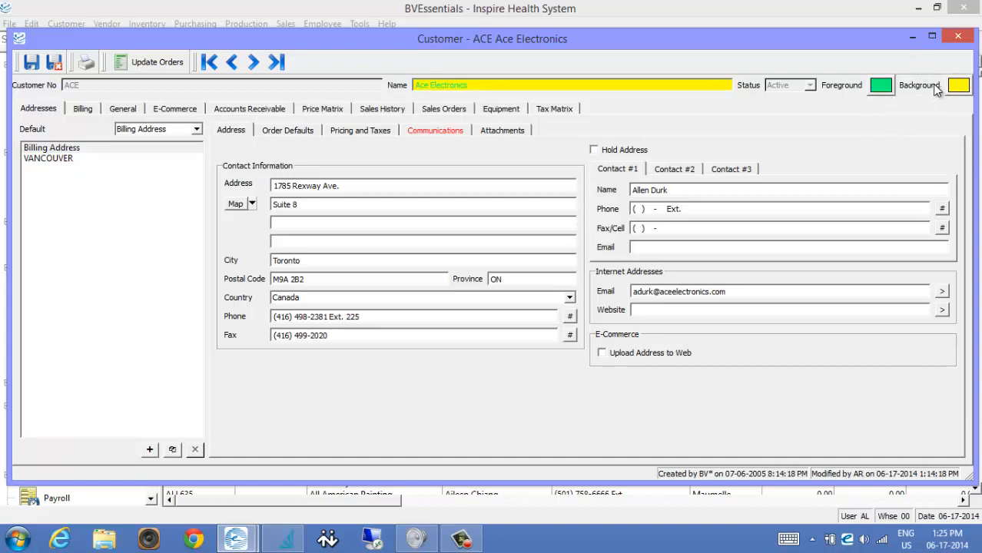
left_click(880, 85)
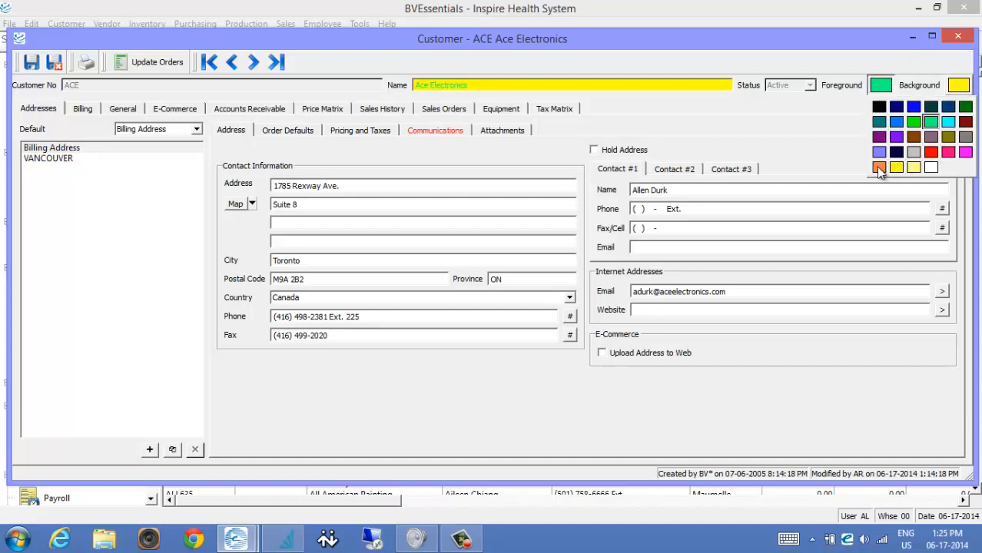
left_click(879, 169)
left_click(883, 90)
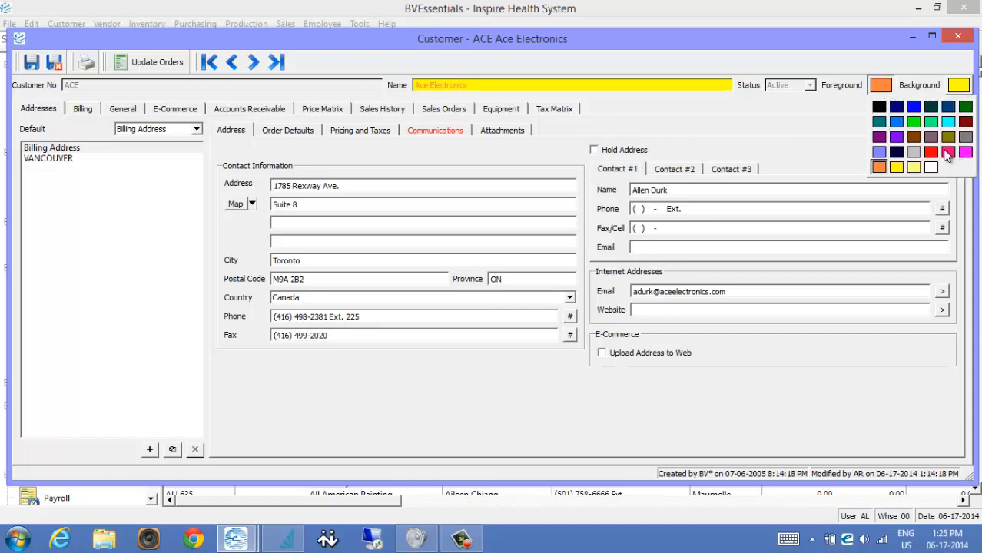
left_click(931, 152)
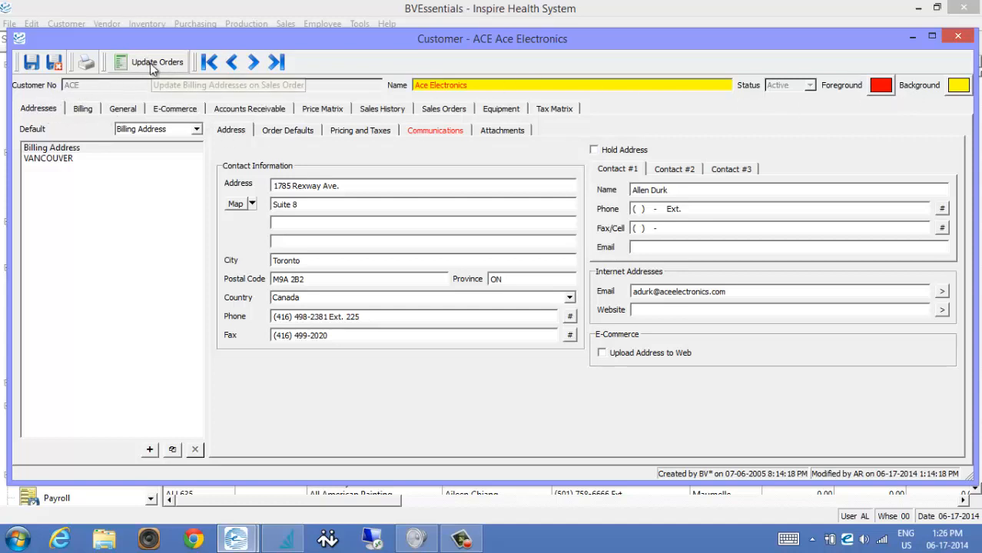
Step: Check the customer's sales order lines, return to the billing address, and spell out "Avenue" in its first address line
left_click(436, 110)
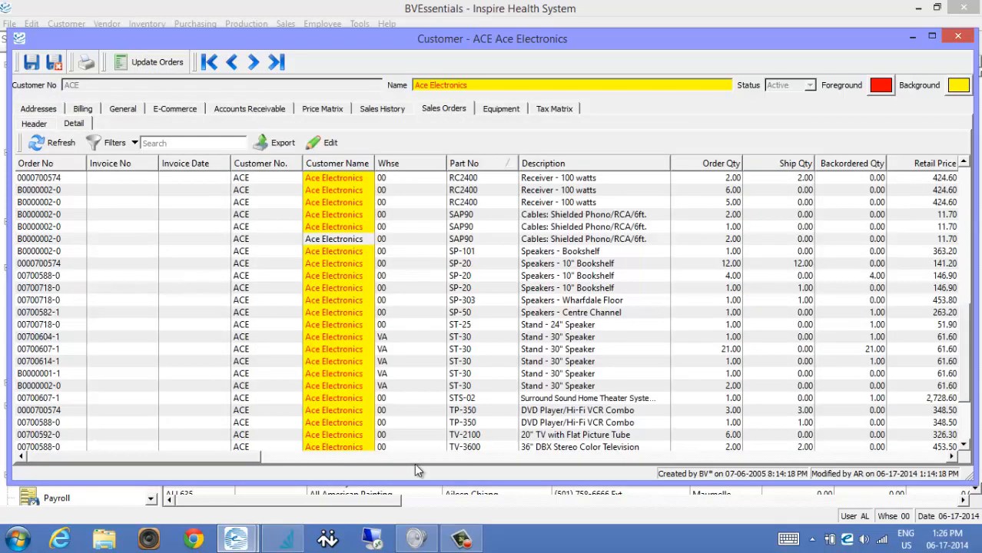
left_click(48, 110)
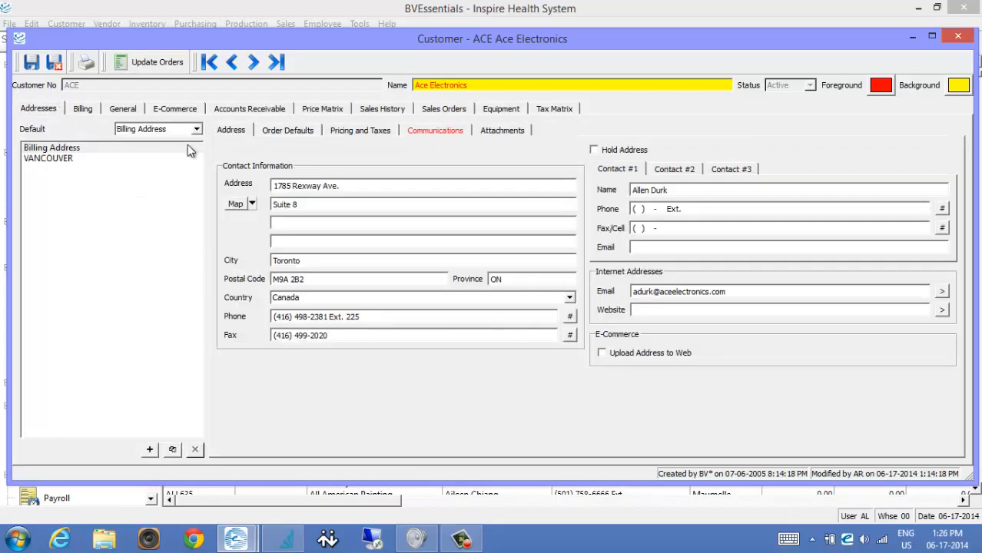
left_click(358, 187)
left_click(335, 189)
left_click_drag(331, 188, 351, 188)
type("u")
key("BackSpace")
type("ve")
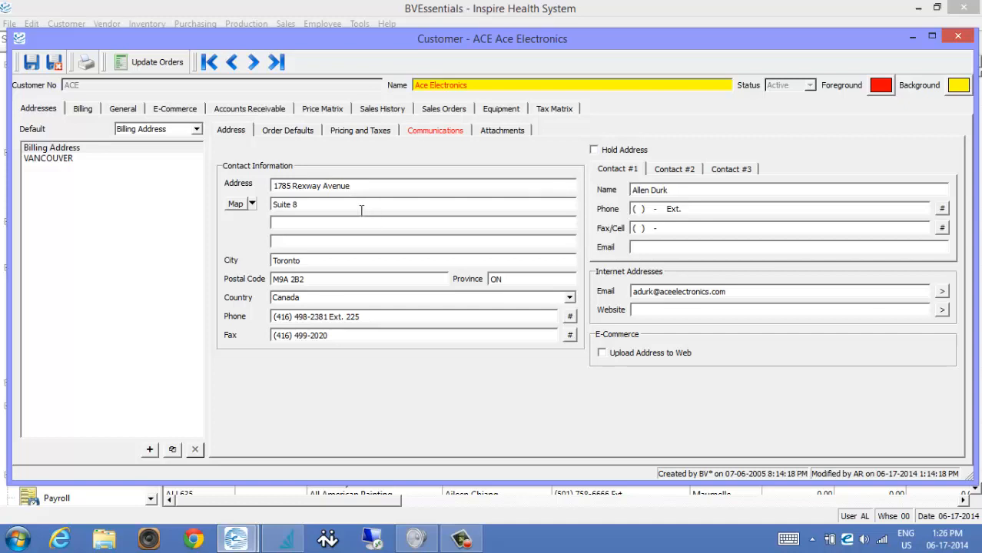
Step: Update the billing address on the customer's sales orders and close the update report
left_click(360, 205)
left_click(171, 65)
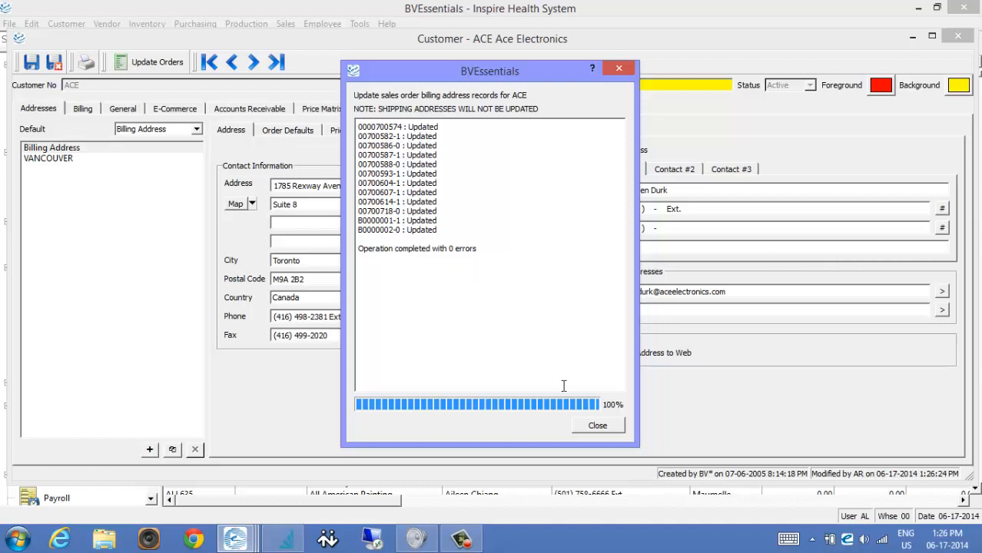
left_click(599, 426)
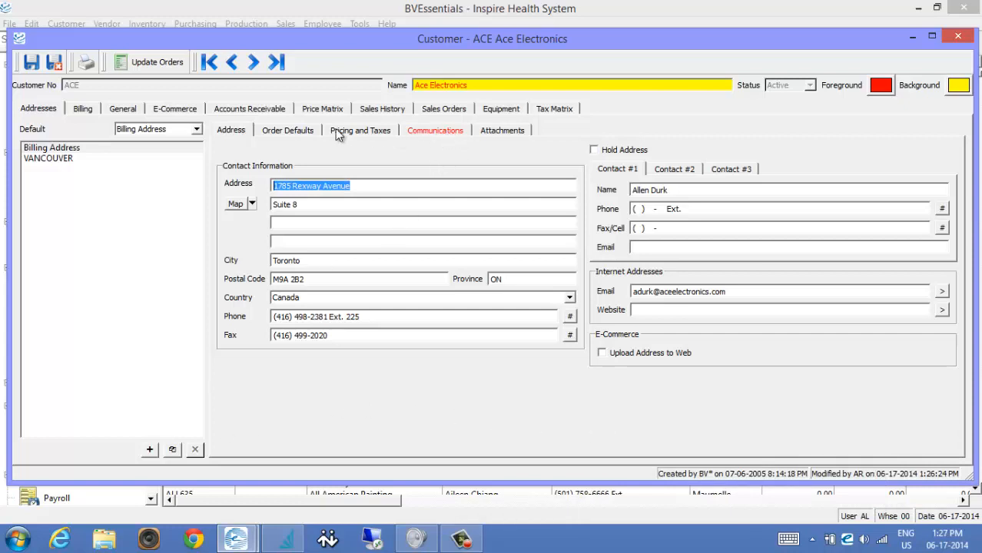
Step: Open the Watch Credit note in the customer's communications, review its text and order alert setting, and close it
left_click(436, 131)
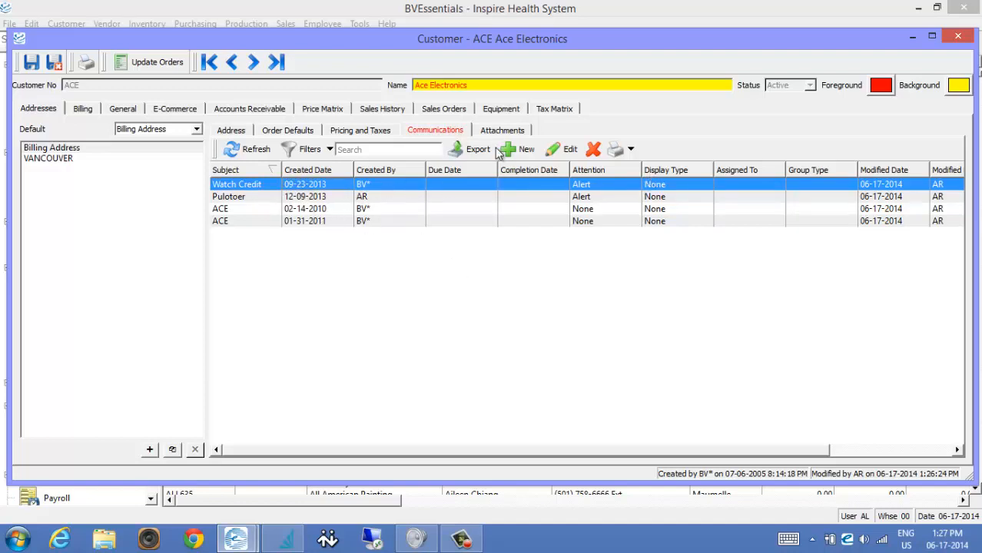
left_click(567, 150)
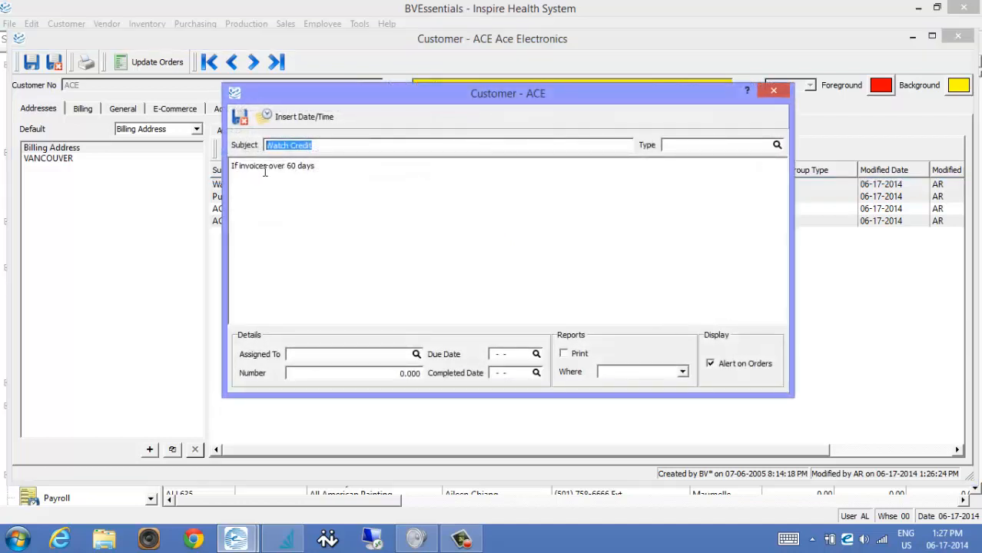
left_click(329, 168)
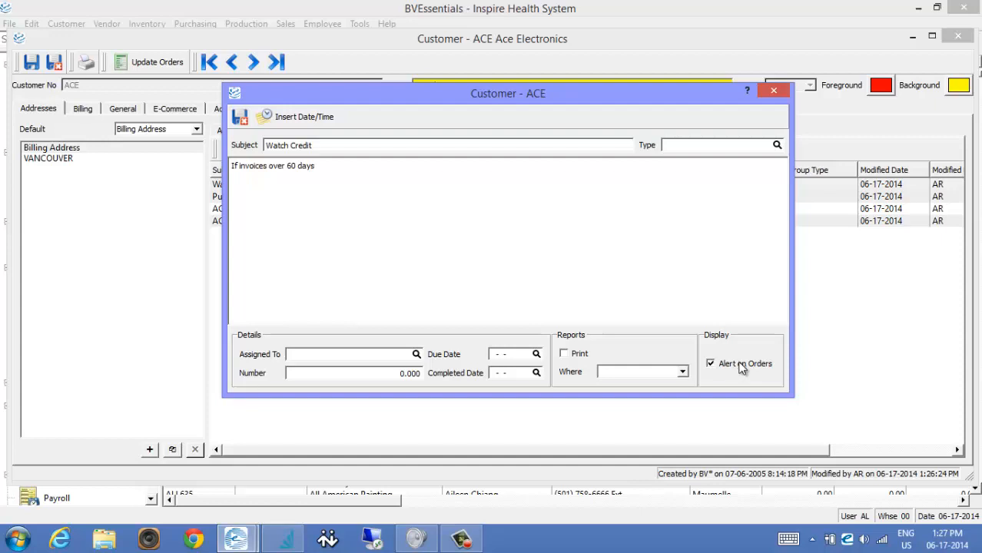
left_click(776, 92)
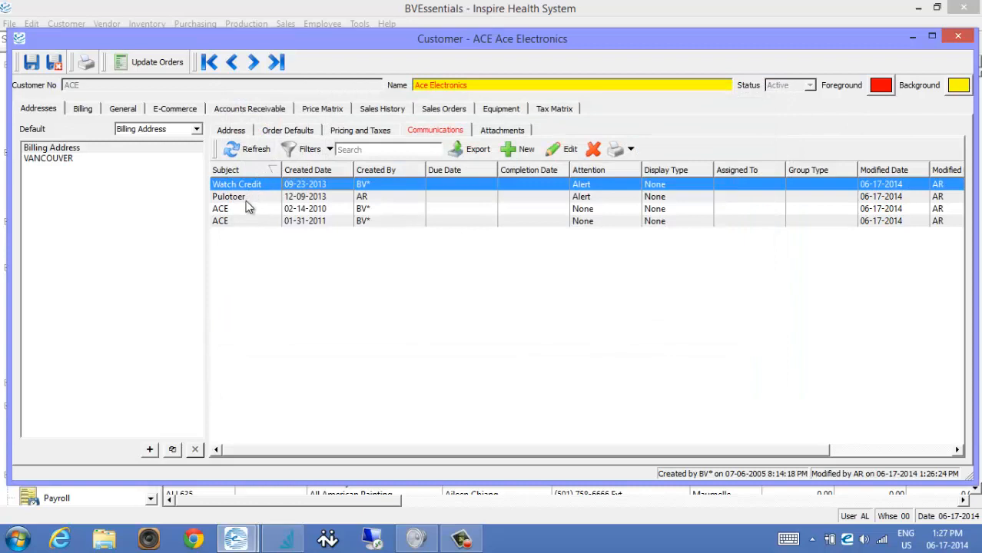
Step: Open the ACE note created 02-14-2010, assign it to the first listed user, and set its due date to 06-27-2014
left_click(247, 198)
left_click(317, 207)
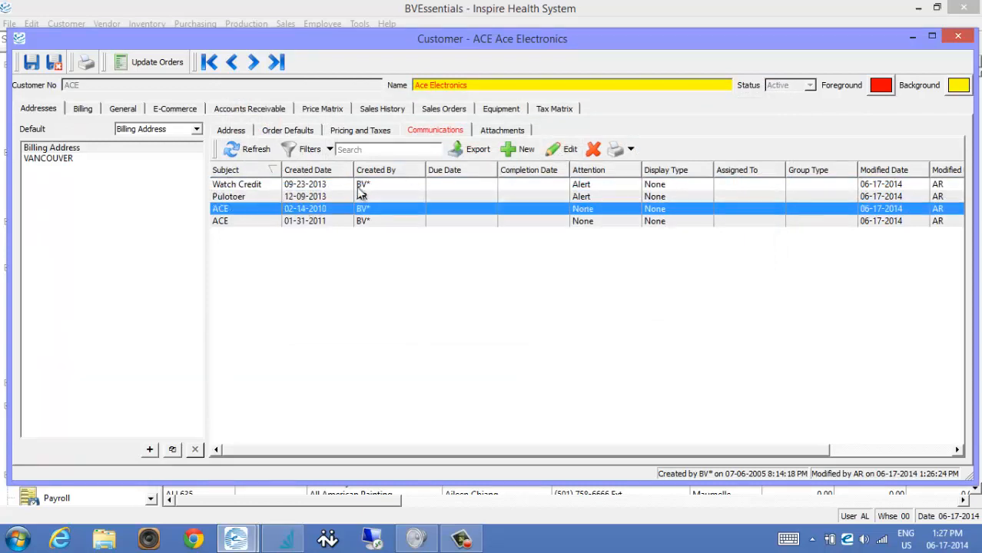
left_click(565, 149)
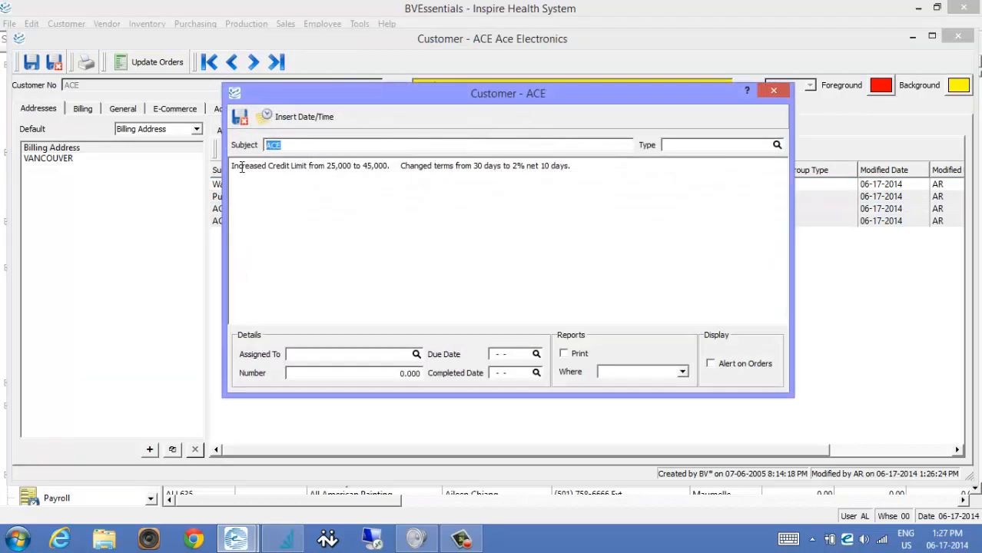
left_click(578, 167)
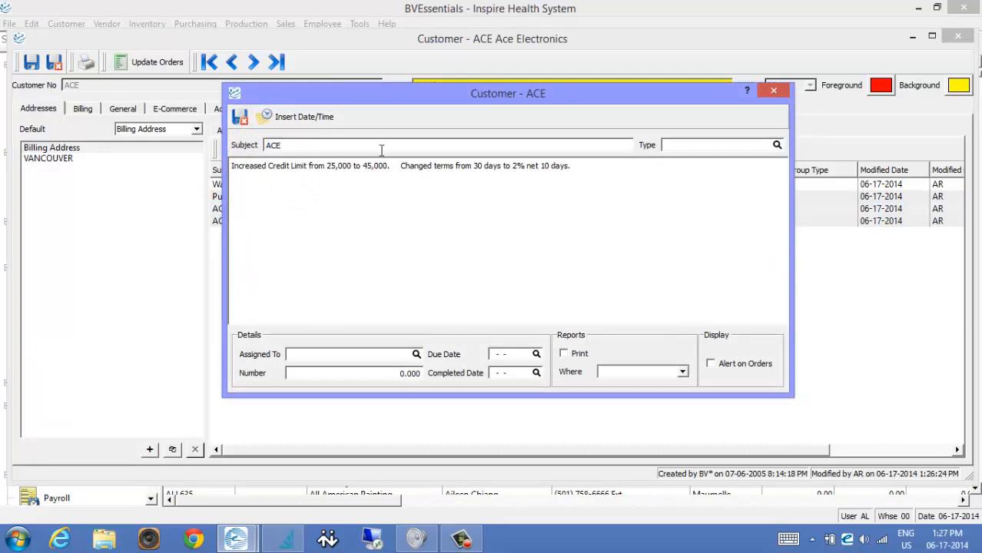
left_click(416, 354)
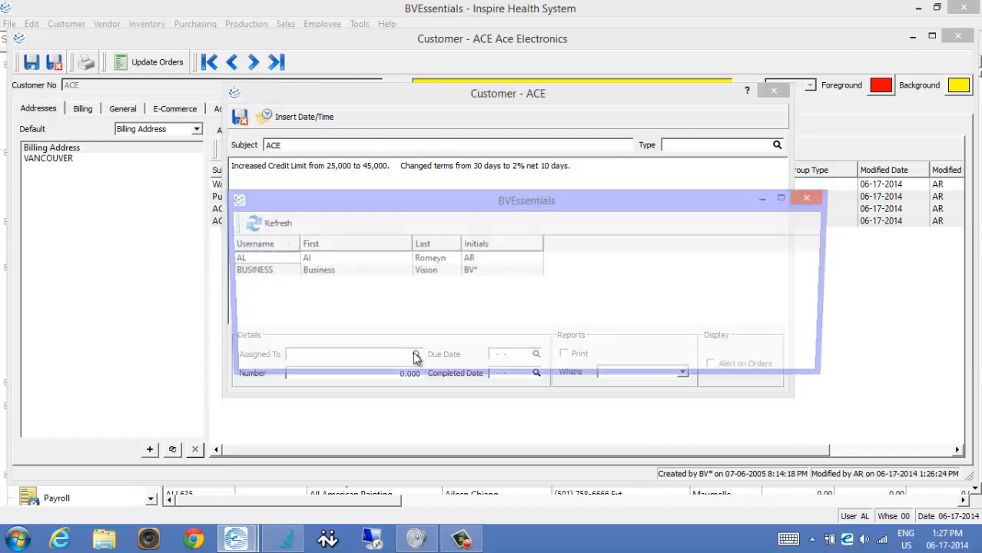
double_click(251, 260)
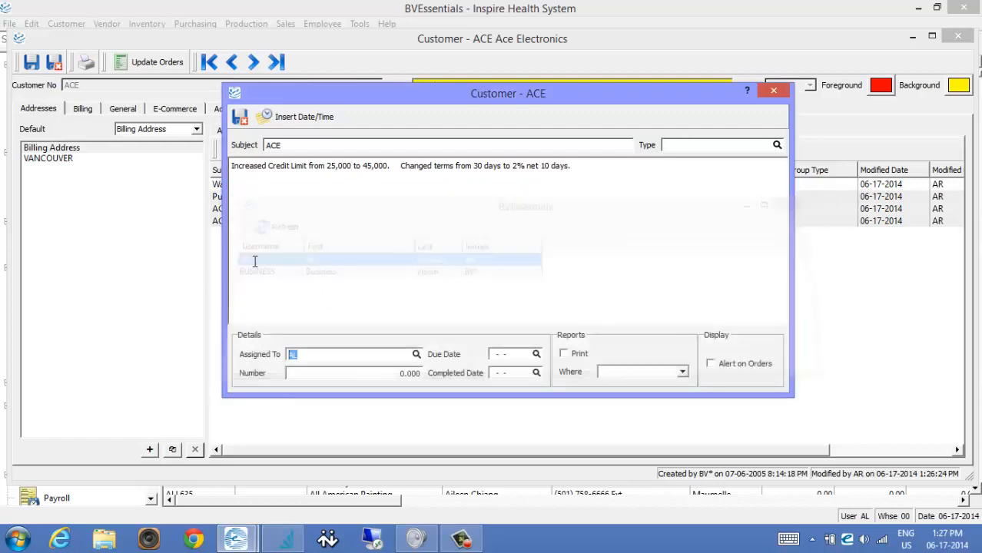
left_click(536, 354)
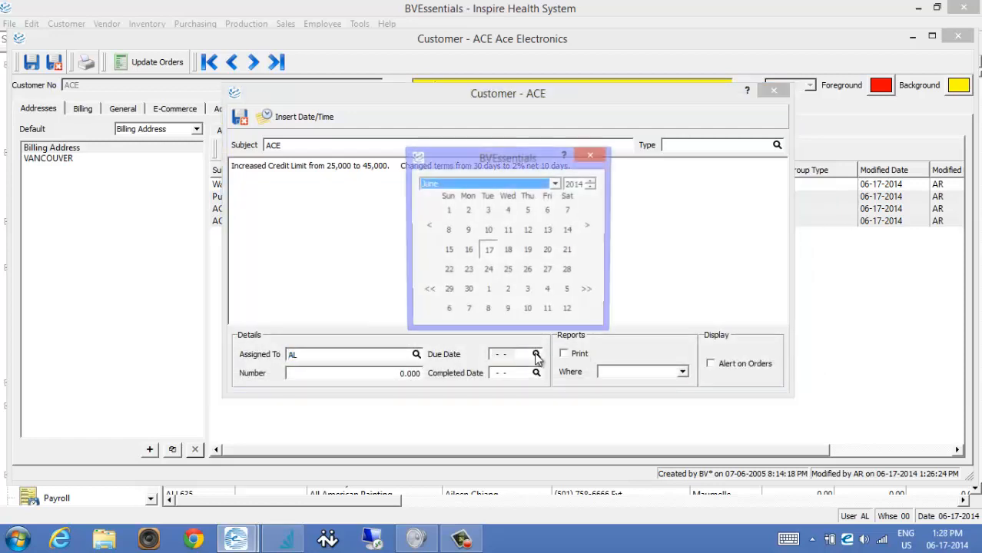
left_click(549, 271)
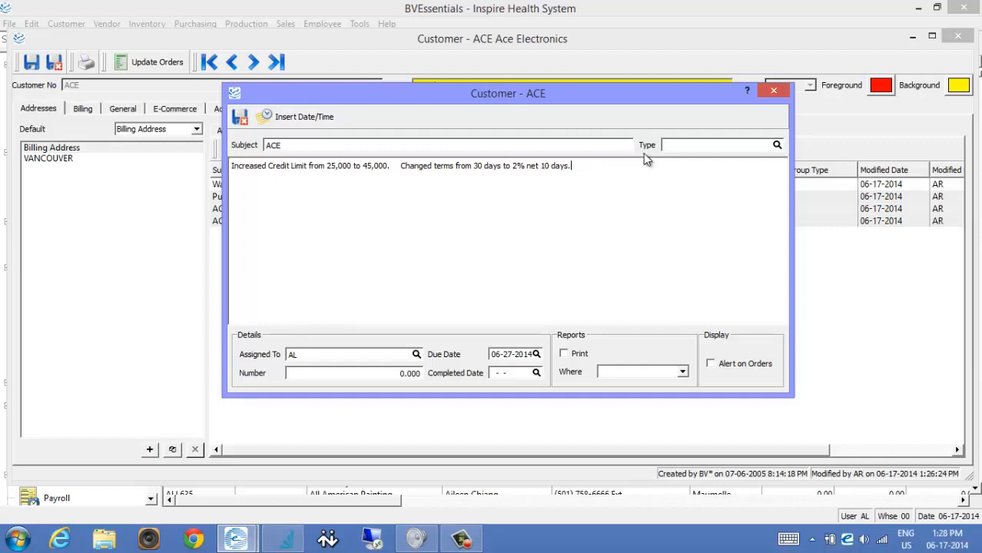
Step: Set the note to print on the Invoice, and turn its printing back off
left_click(583, 356)
left_click_drag(281, 166, 580, 182)
left_click(581, 173)
left_click(655, 372)
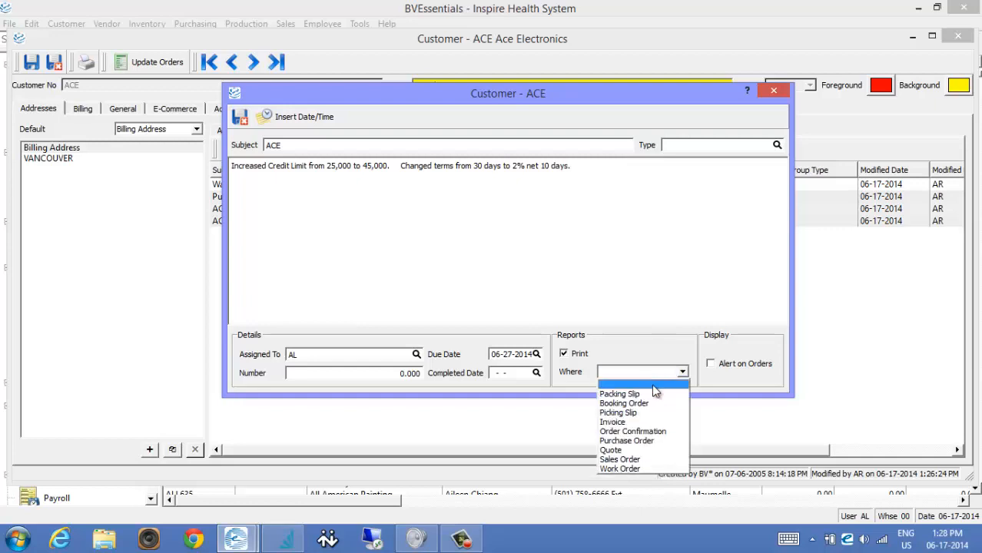
left_click(626, 422)
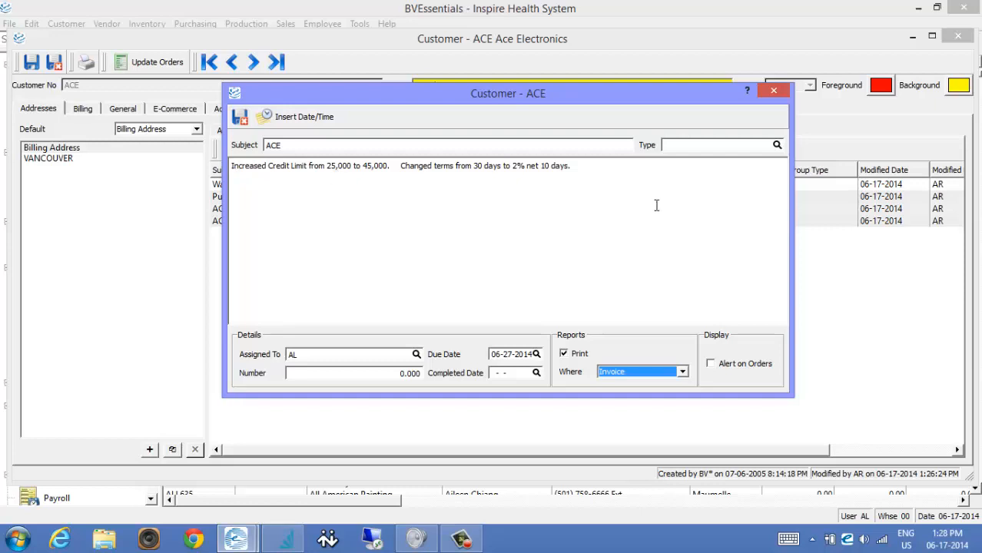
left_click(581, 166)
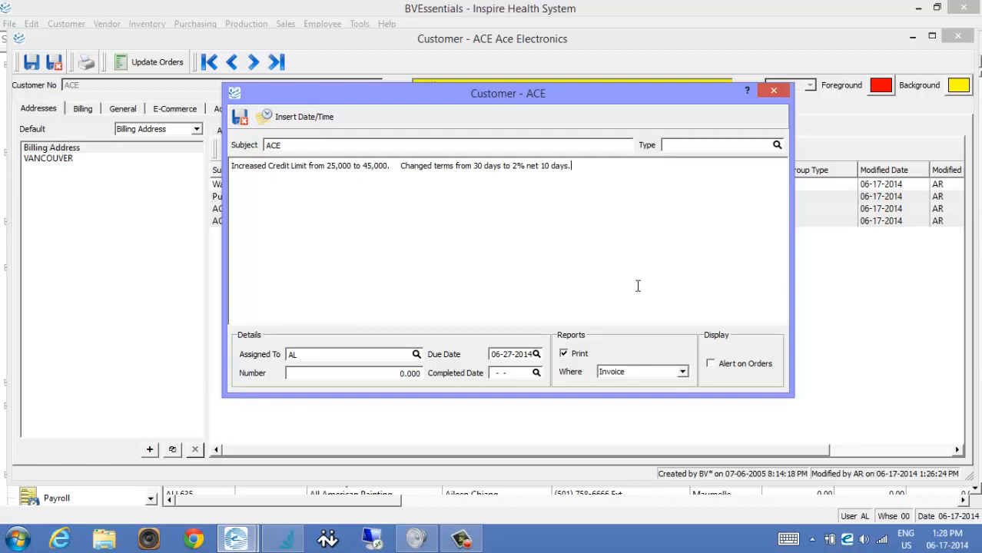
left_click(581, 356)
Step: Set the note type to AUTH, check the note types list again, and close the note without saving
left_click(776, 145)
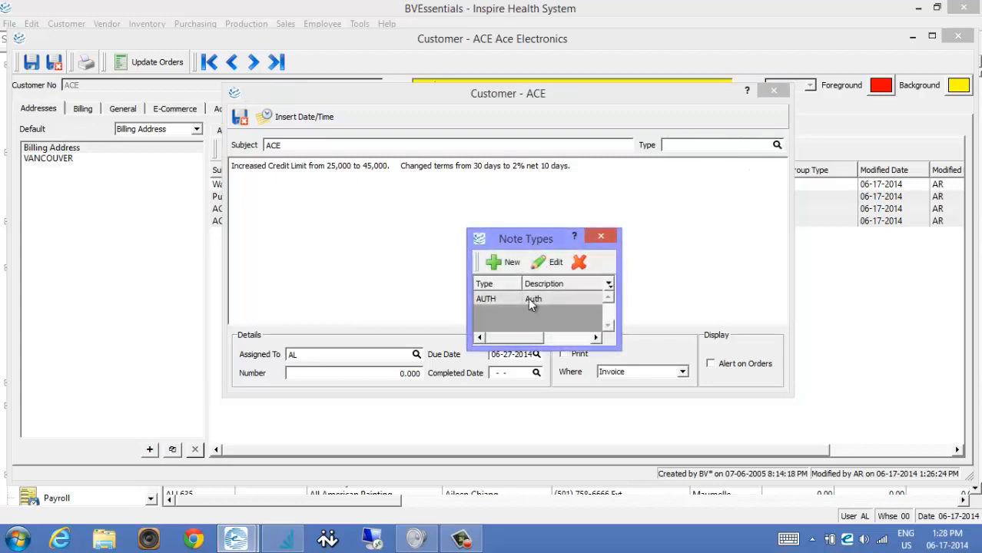
double_click(531, 304)
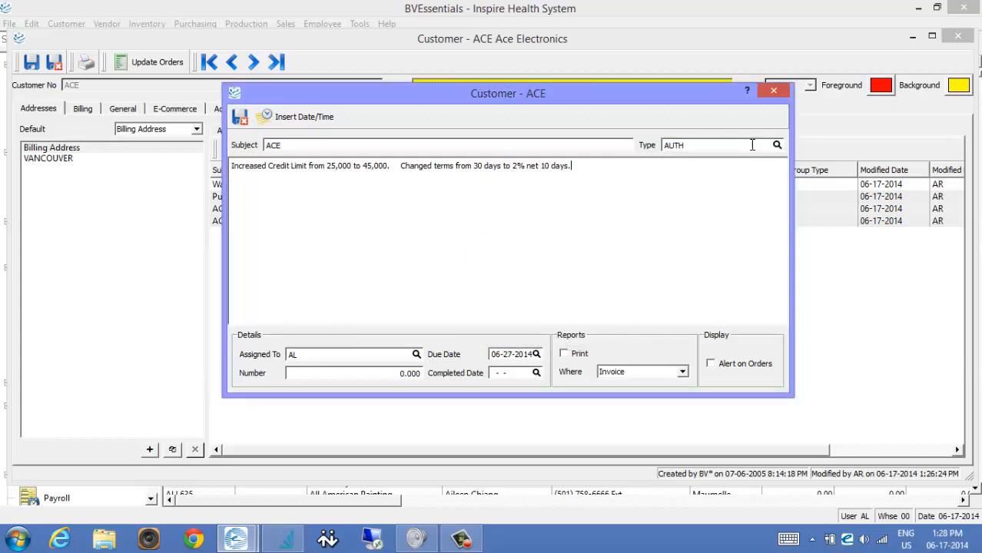
left_click(777, 144)
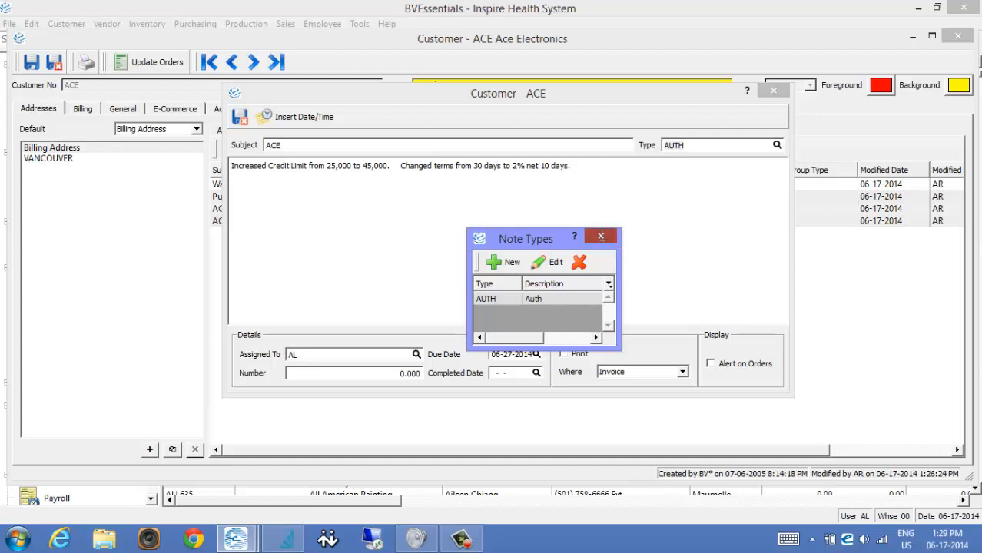
left_click(602, 238)
left_click(775, 92)
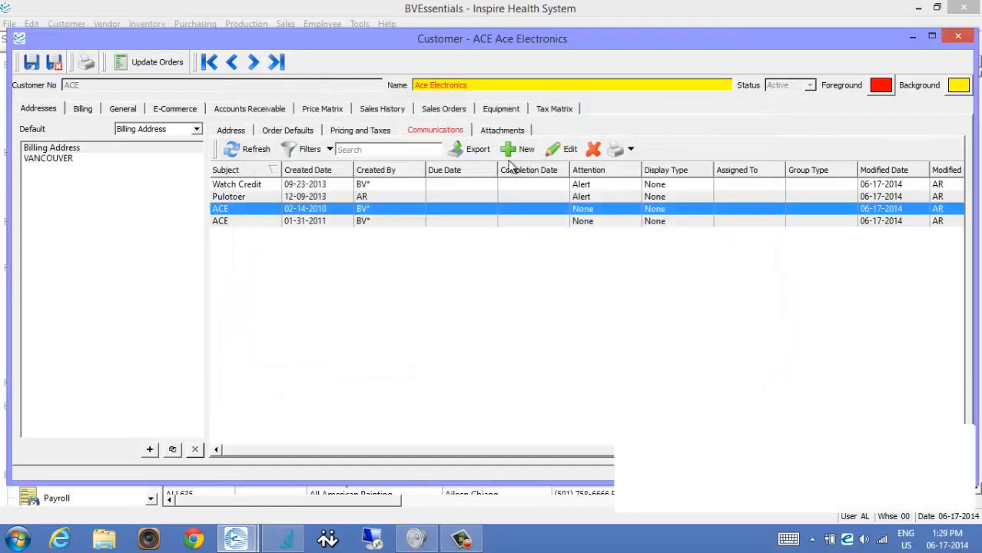
Step: Attach BVEssentials Update Notes.pdf to the customer's billing address with the subject "Instruction", and open the attached document
left_click(502, 133)
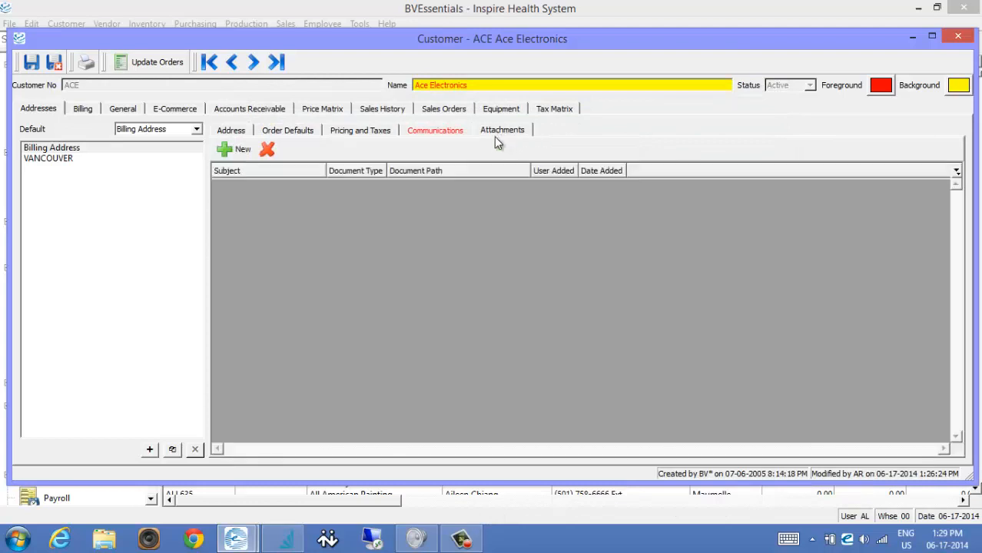
left_click(239, 150)
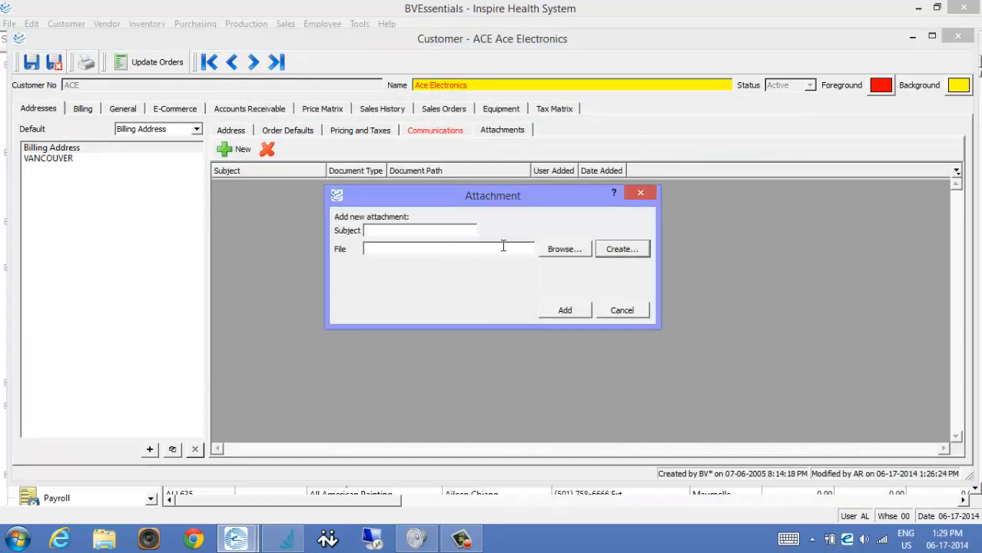
left_click(576, 252)
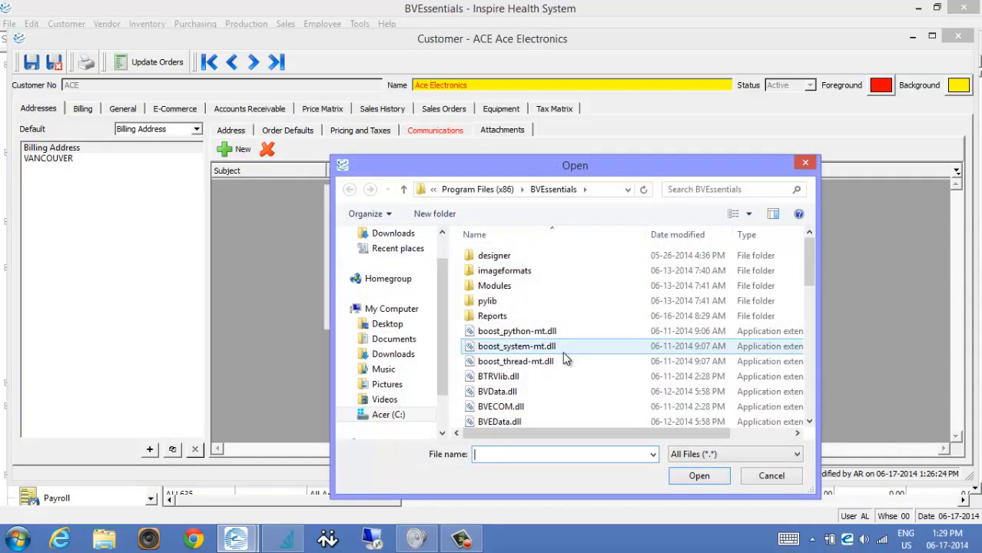
left_click(507, 362)
scroll(553, 361, "down", 3)
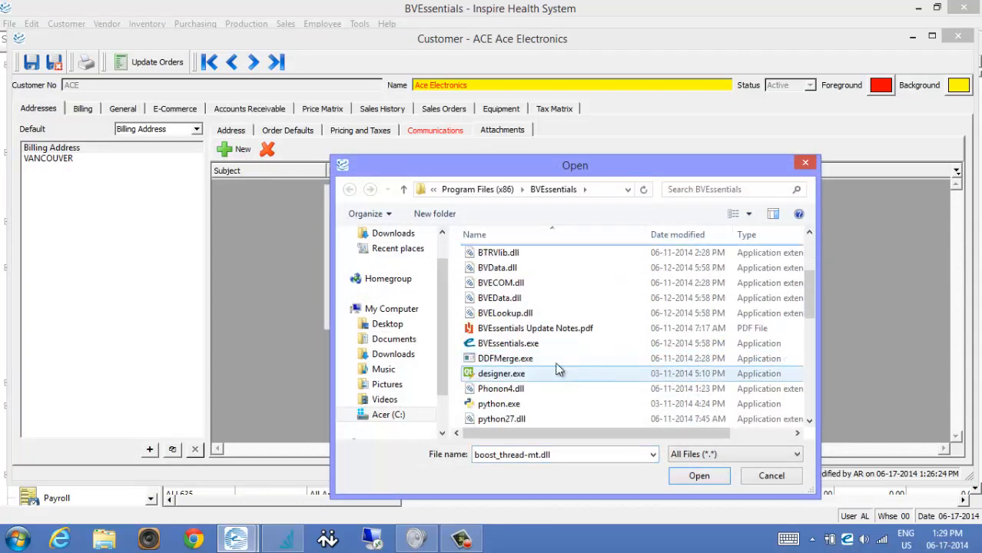
double_click(510, 331)
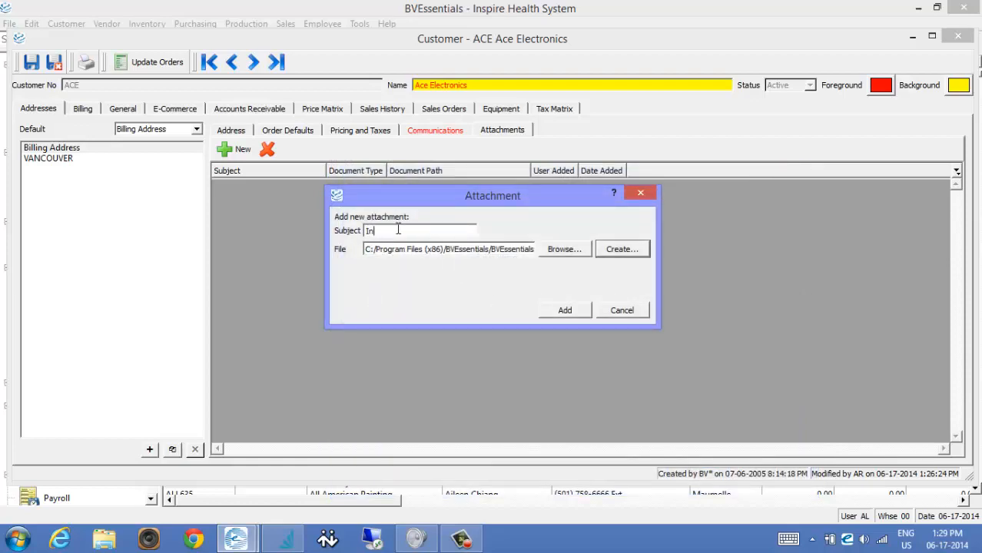
left_click(397, 229)
type("Instruction")
left_click(565, 311)
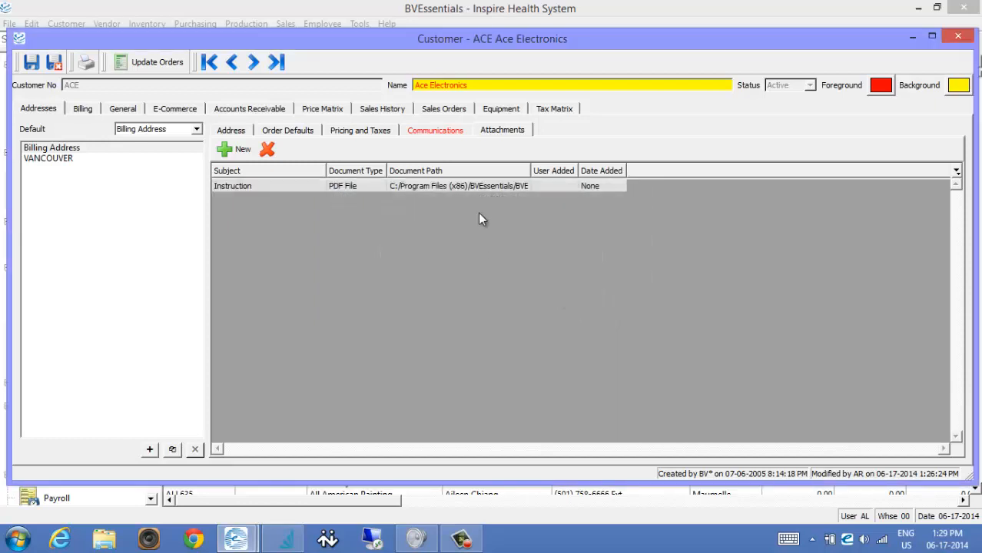
double_click(496, 186)
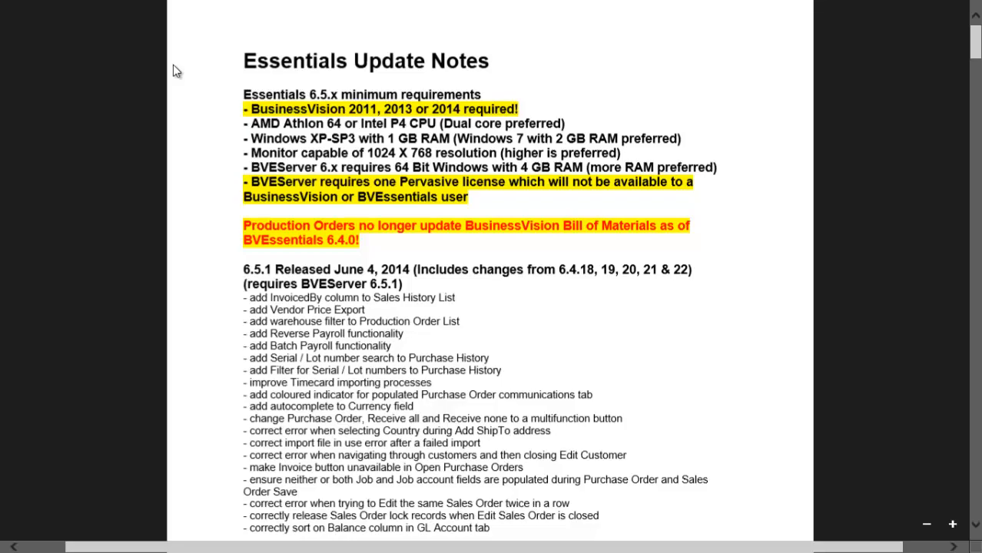
Step: Return from the attached document to BVEssentials and close the ACE customer record without saving the changes
key("super")
left_click(444, 227)
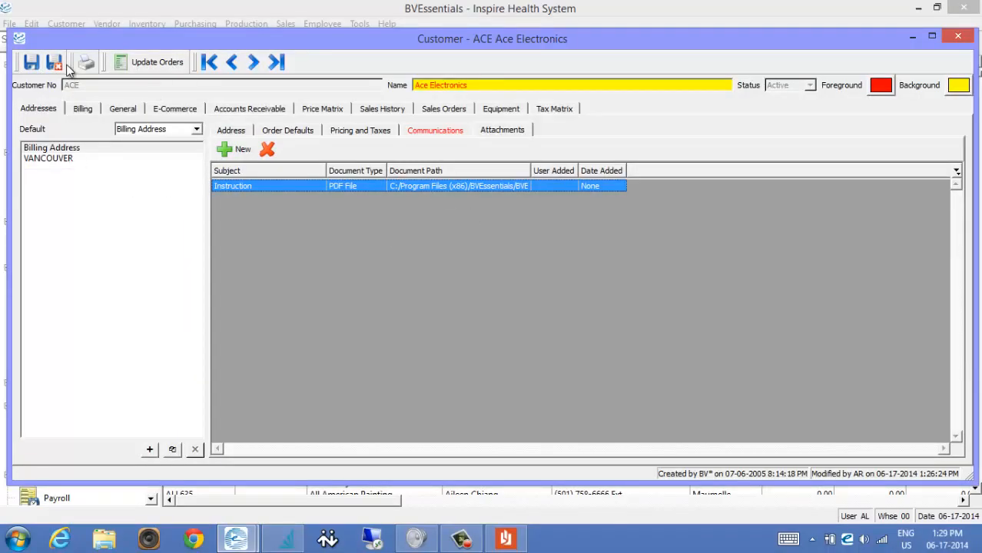
left_click(958, 36)
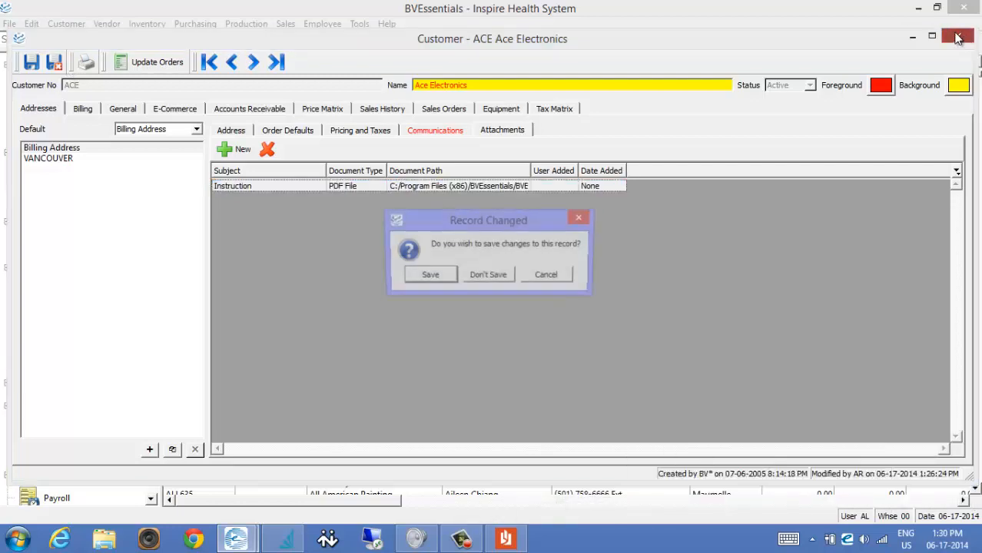
left_click(485, 281)
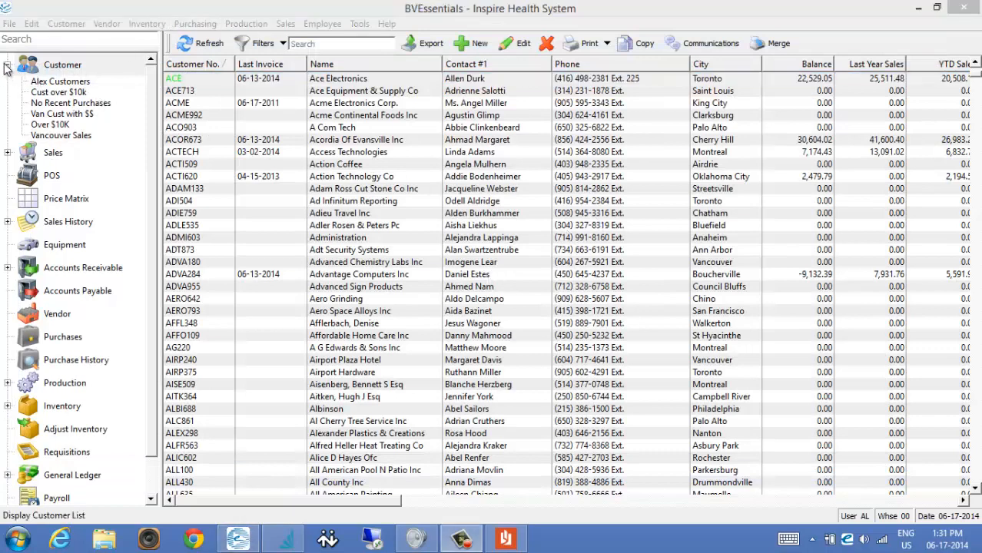
Step: Collapse the Customer branch, open the inventory list, and arrange its columns as Whse, a narrower Part No, Description, Product Code and Avail
left_click(7, 68)
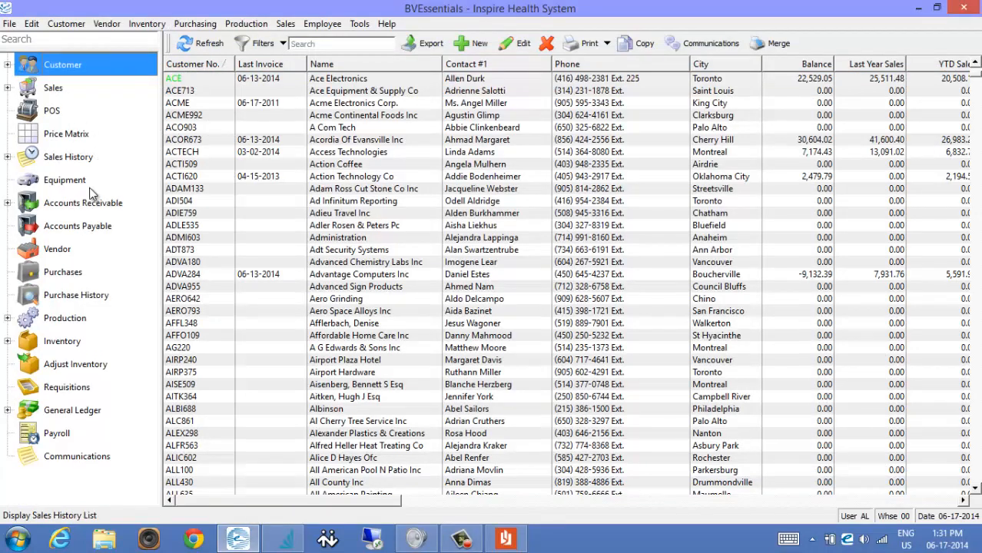
left_click(66, 342)
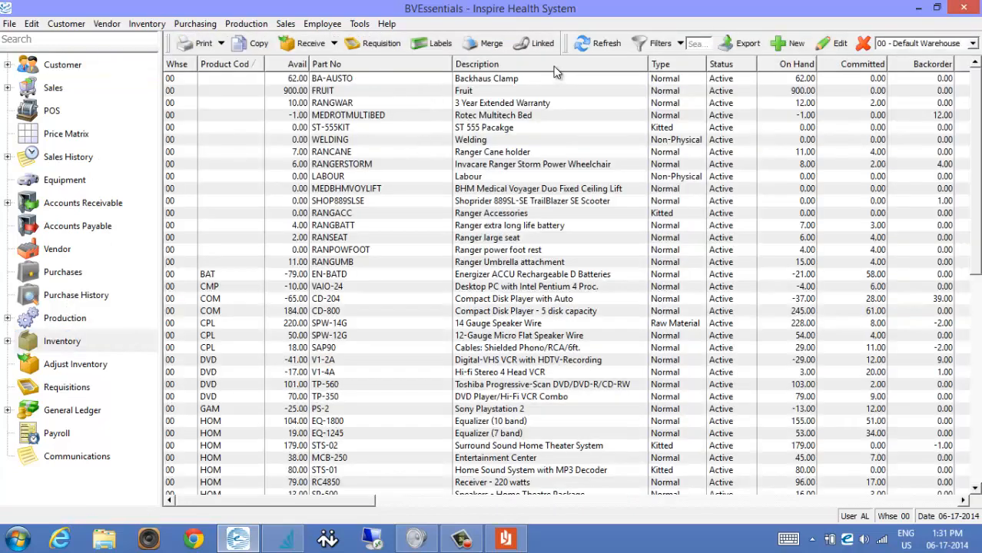
left_click_drag(554, 67, 688, 79)
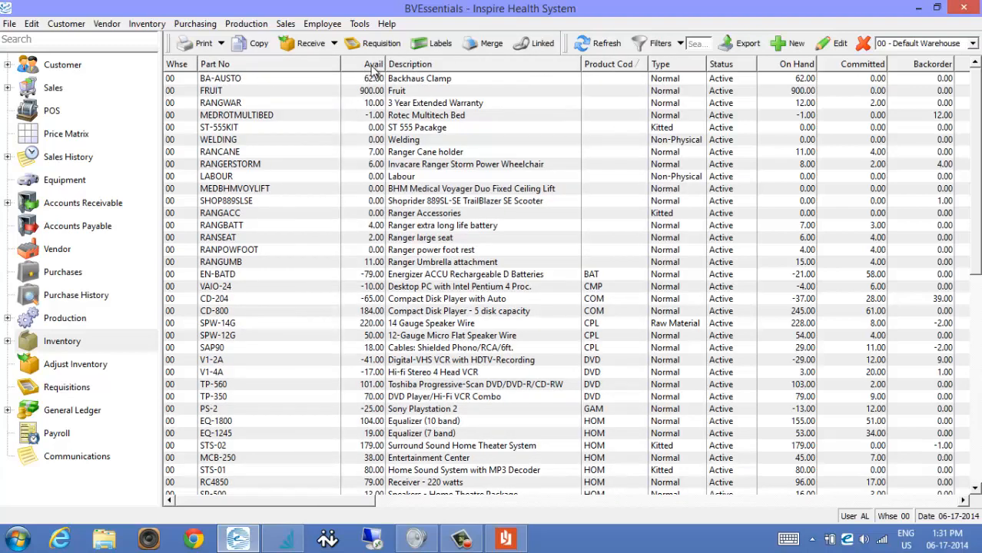
left_click_drag(371, 66, 670, 77)
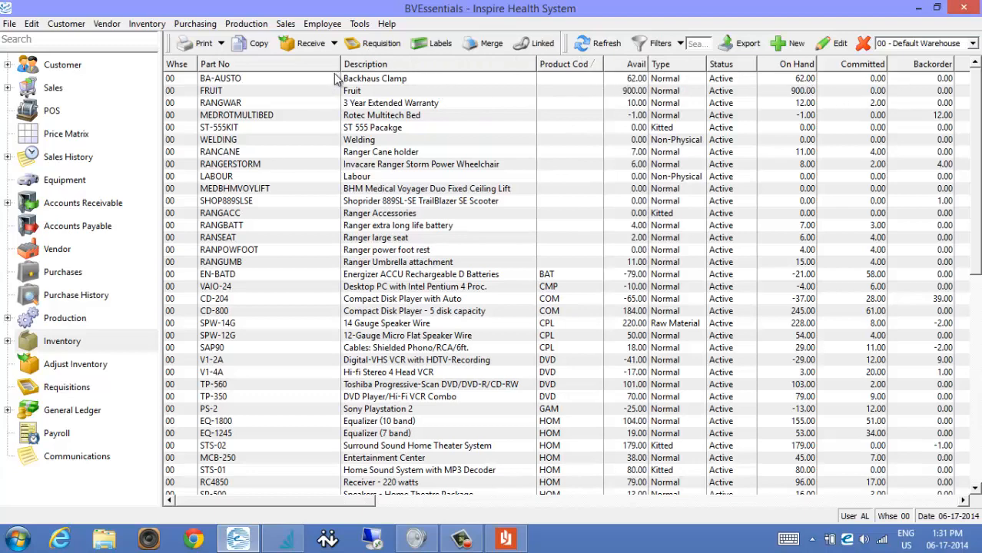
left_click_drag(341, 67, 288, 71)
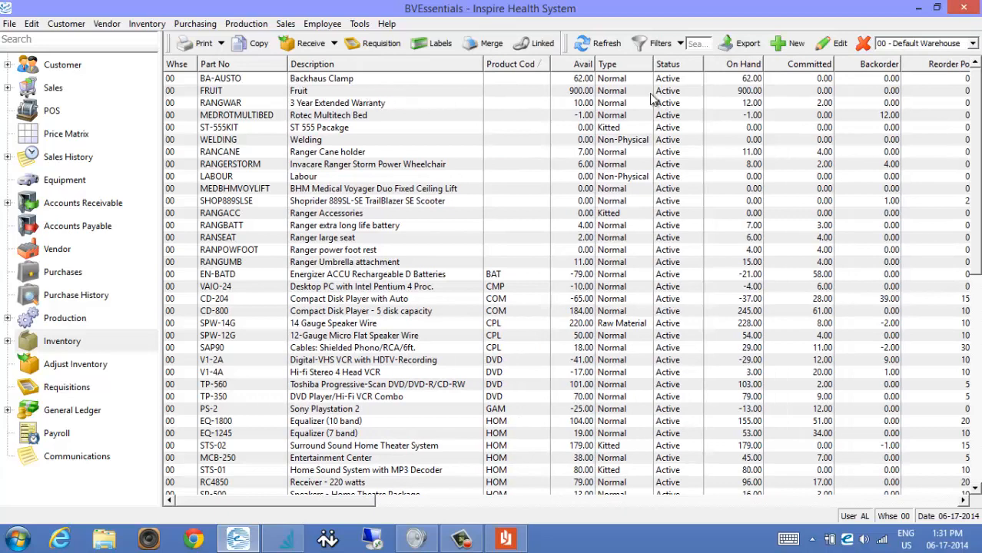
Step: Move the toolbar group that starts with Refresh onto its own row and narrow the navigation tree
left_click(799, 116)
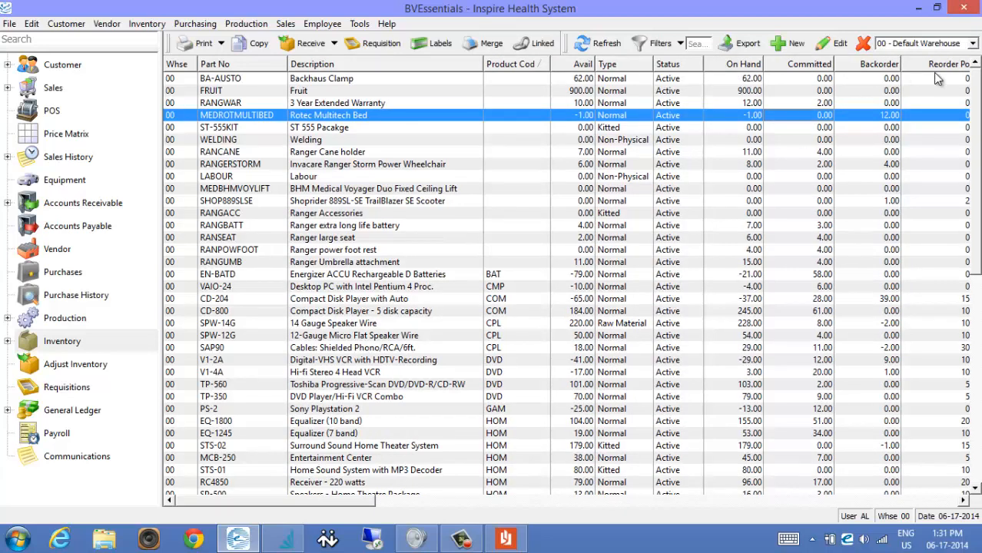
left_click_drag(567, 44, 556, 67)
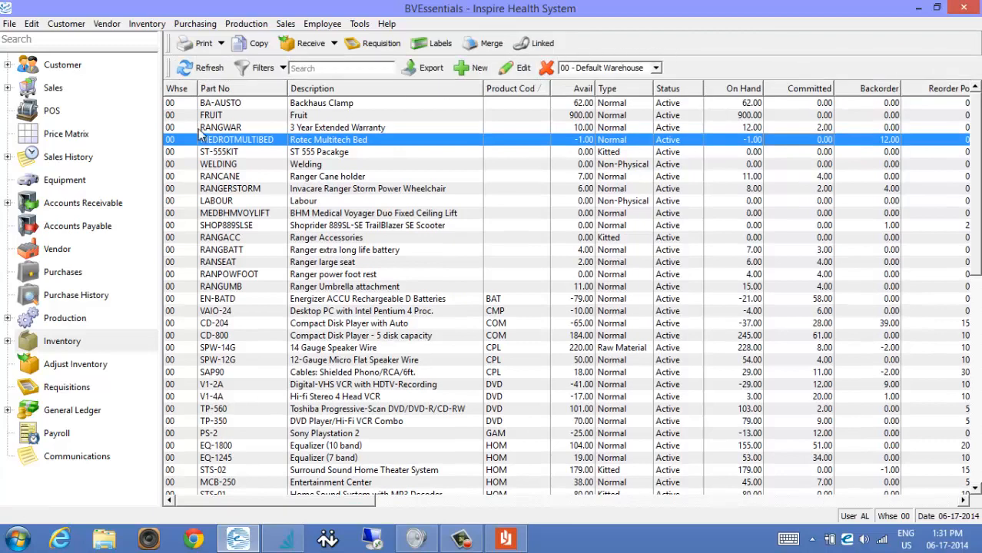
left_click_drag(159, 109, 132, 109)
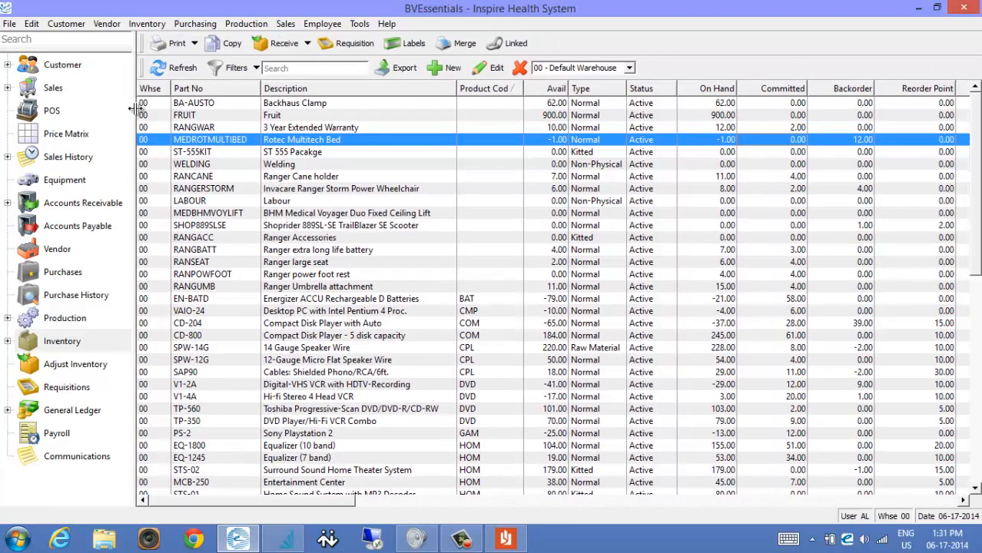
Step: Search the inventory list for "speaker" and for "box", and clear the search
left_click(312, 68)
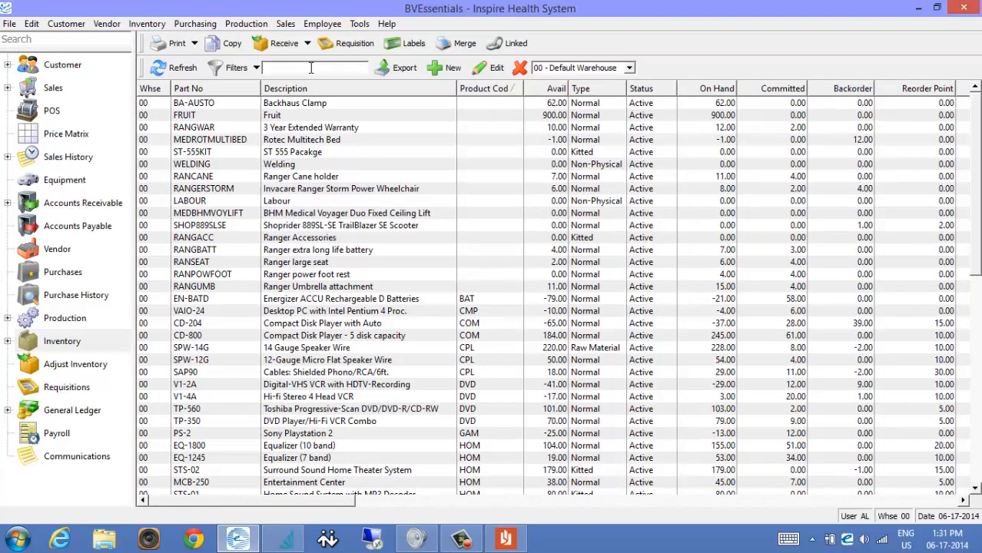
type("speaker")
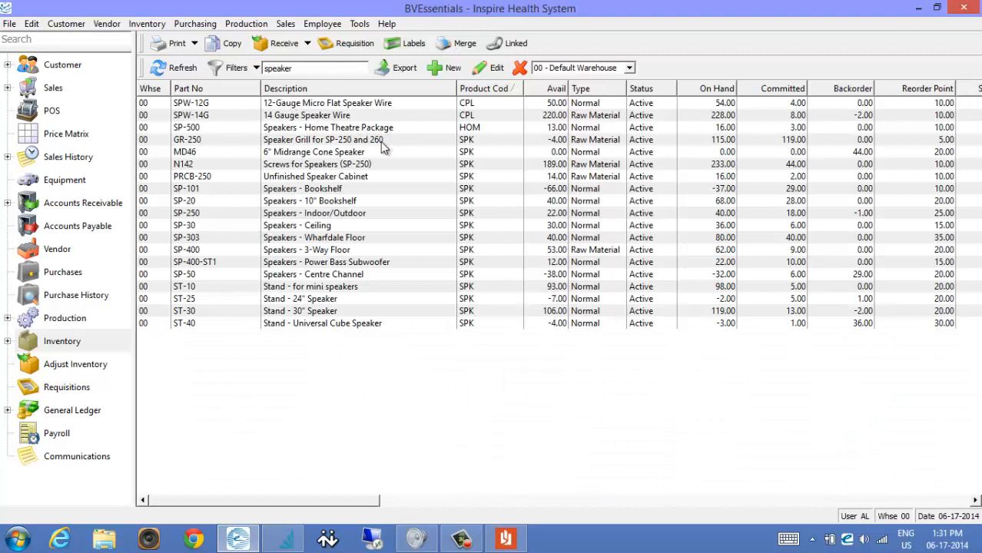
double_click(316, 69)
key("BackSpace")
type("box")
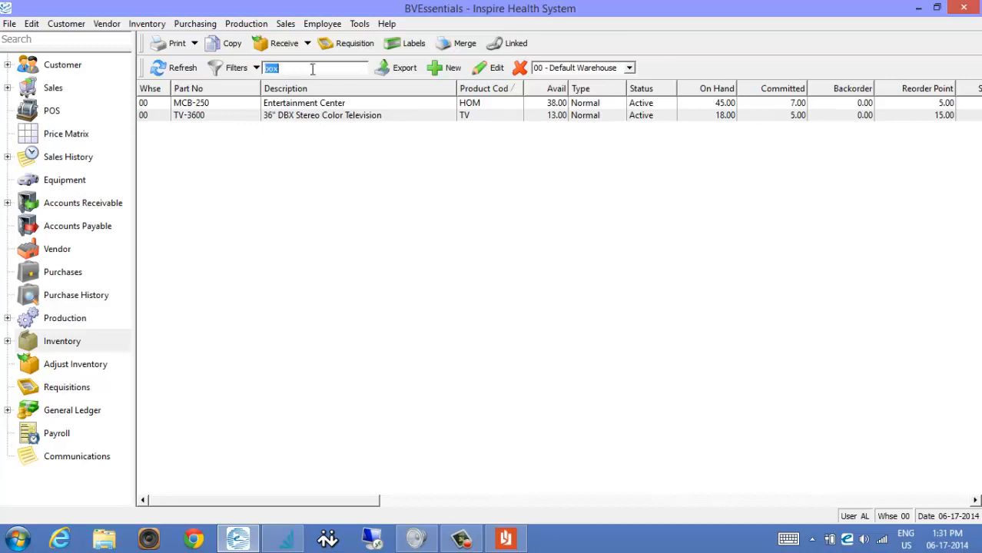
key("BackSpace")
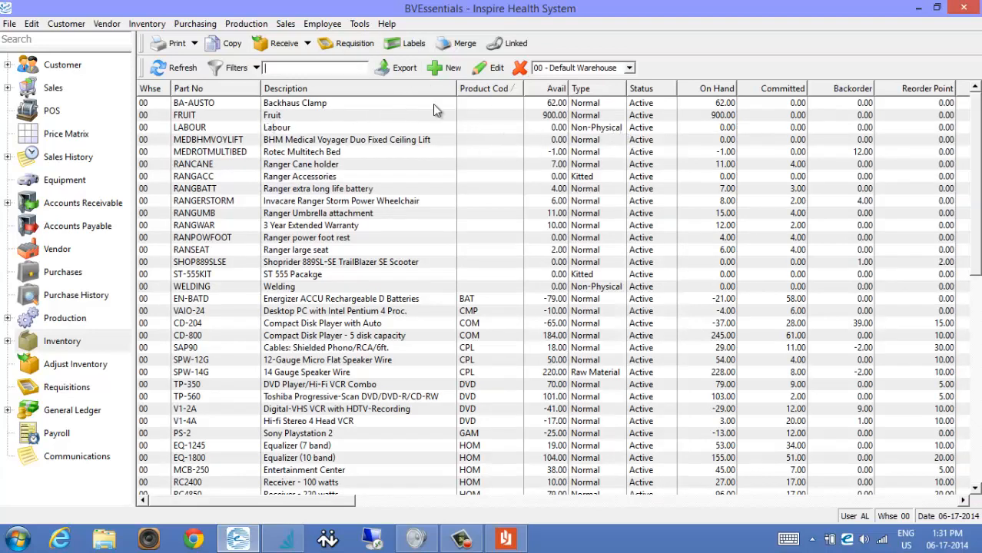
Step: Add the Vendor column to the inventory list and sort the list by vendor
left_click(629, 140)
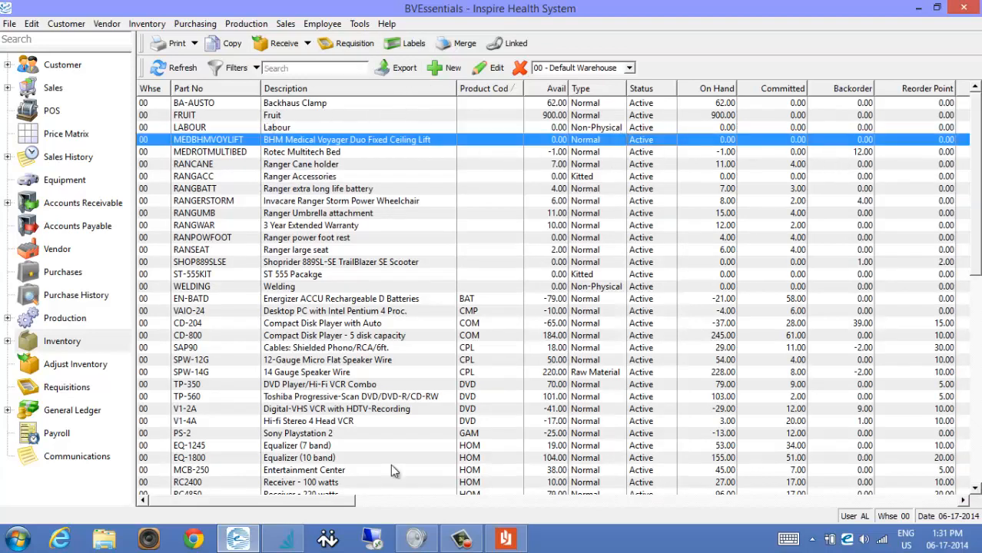
left_click_drag(320, 505, 384, 508)
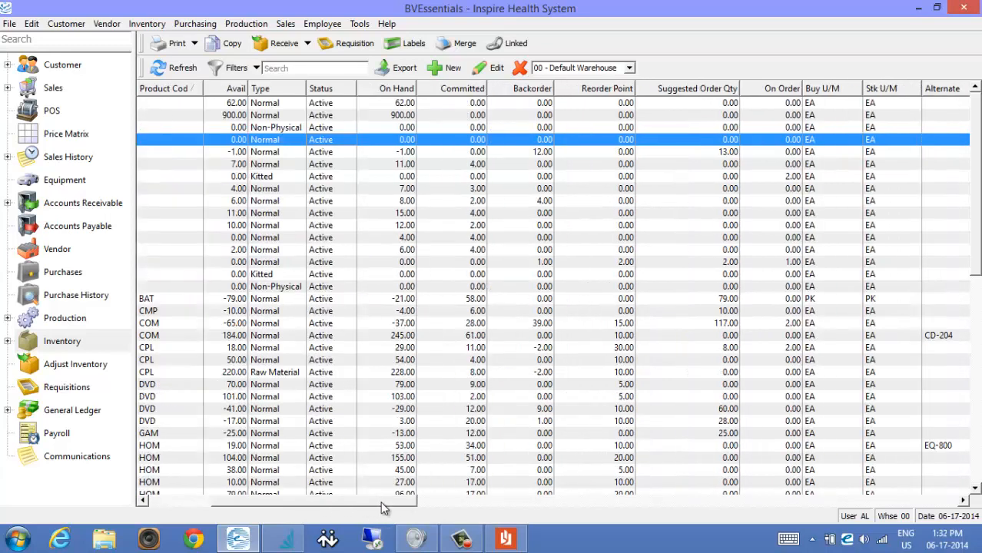
left_click_drag(458, 503, 205, 489)
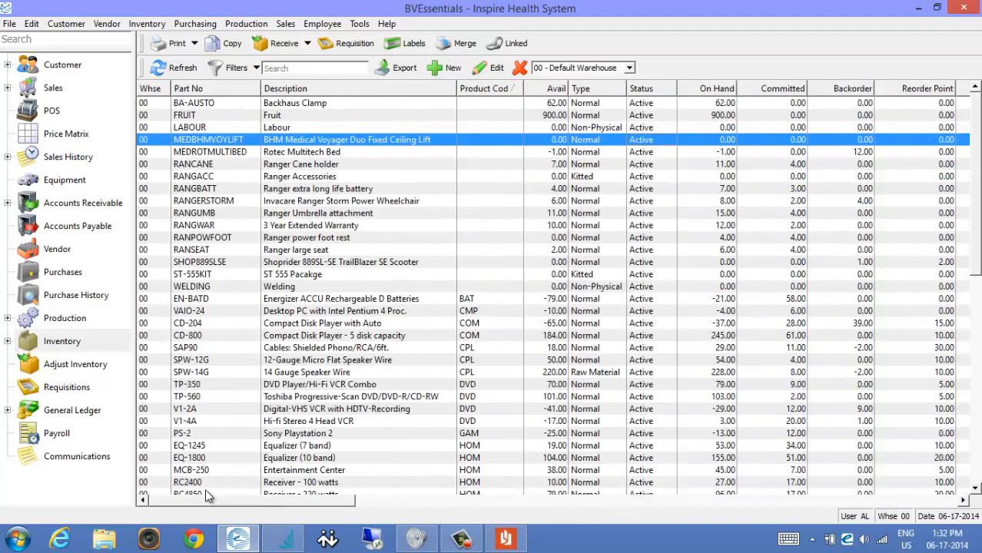
right_click(340, 96)
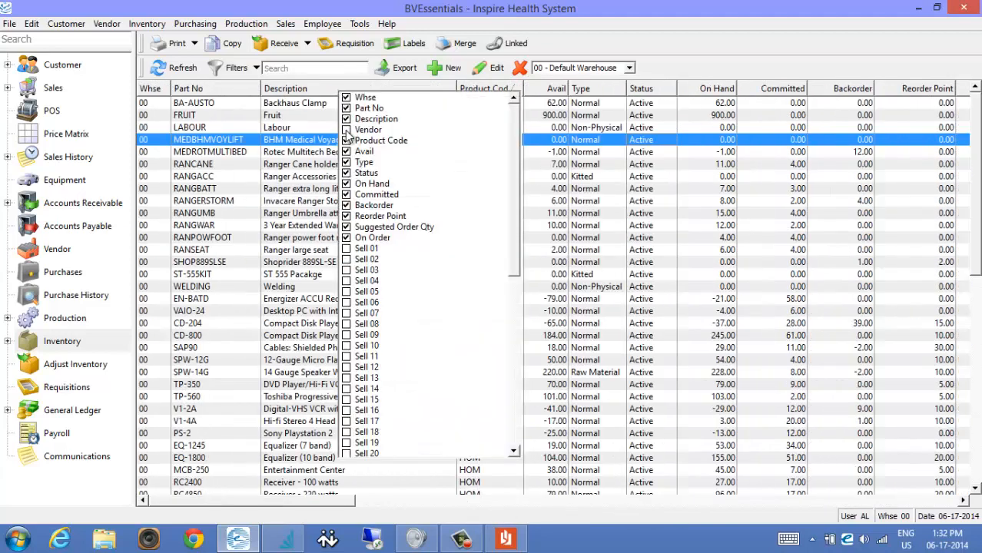
left_click(347, 130)
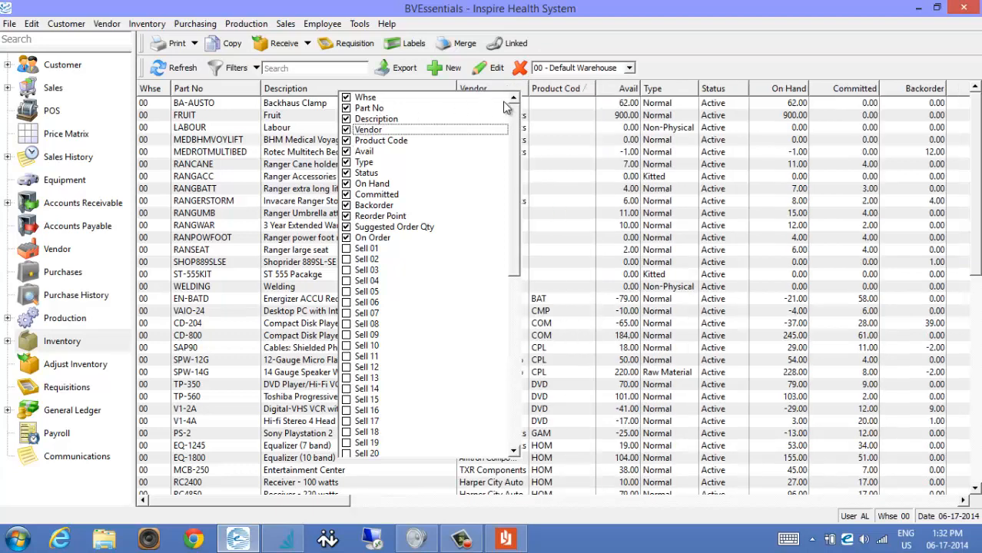
left_click(625, 165)
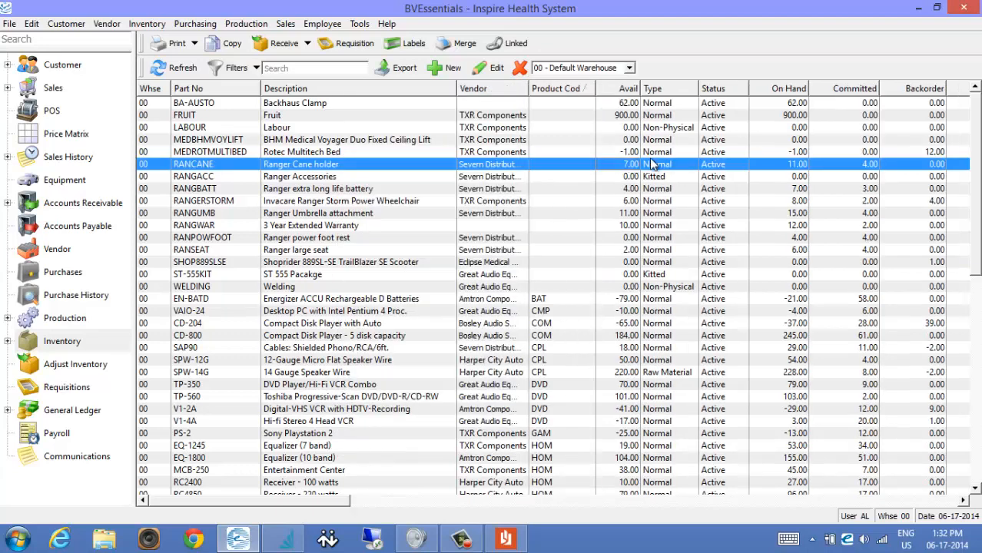
left_click(498, 93)
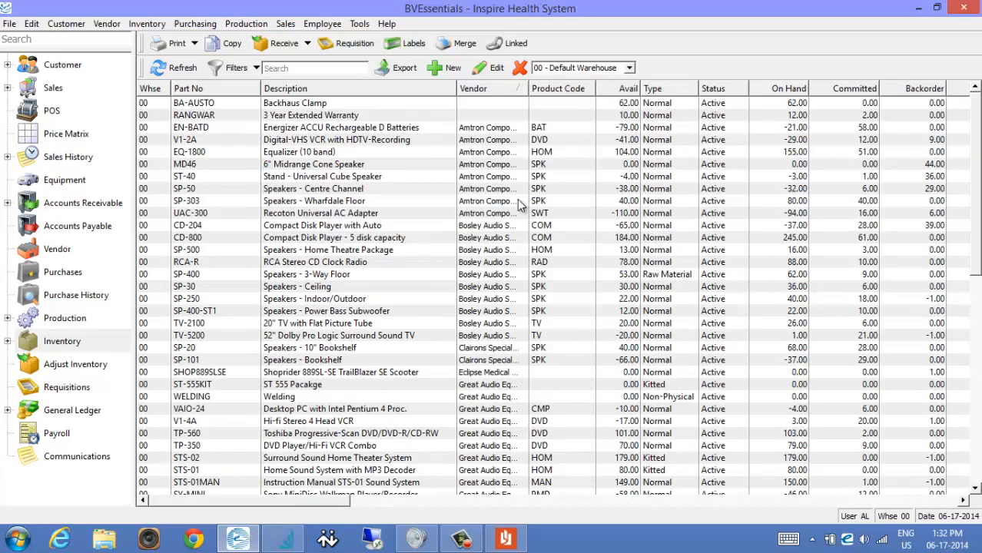
Step: Widen the Vendor column, and preview the Inventory Status List report for all Bosley Audio Supply parts before closing the report viewer
left_click_drag(479, 229, 534, 335)
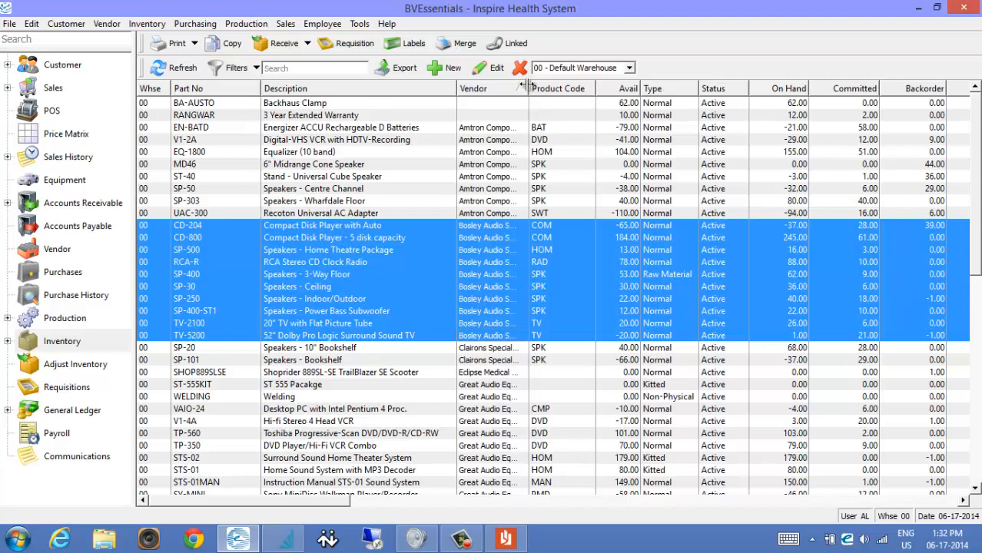
left_click_drag(531, 88, 581, 87)
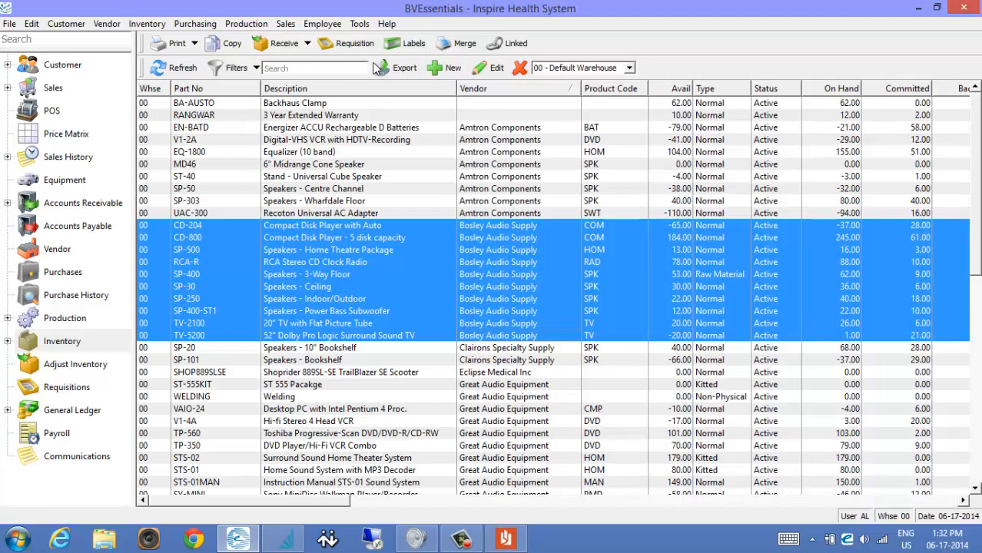
left_click(178, 43)
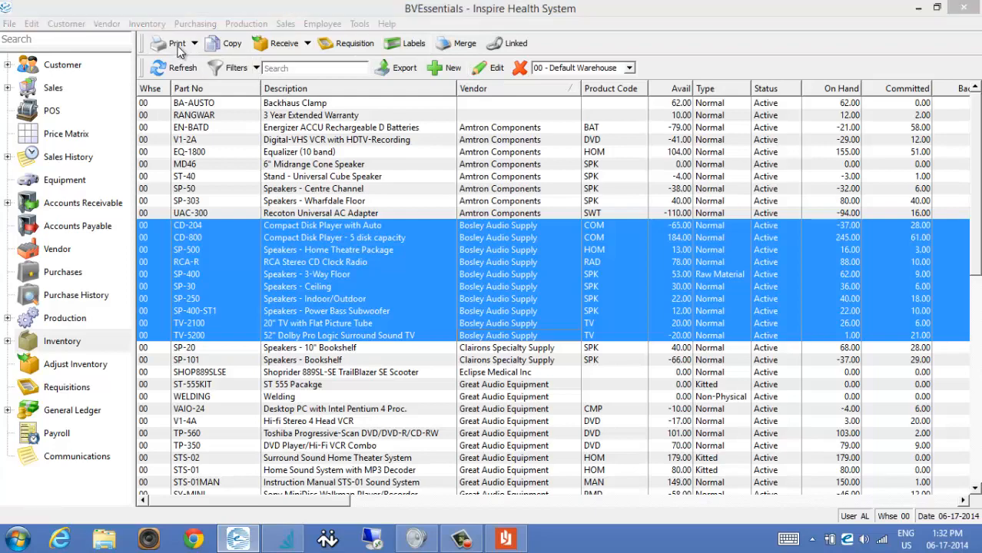
left_click(212, 113)
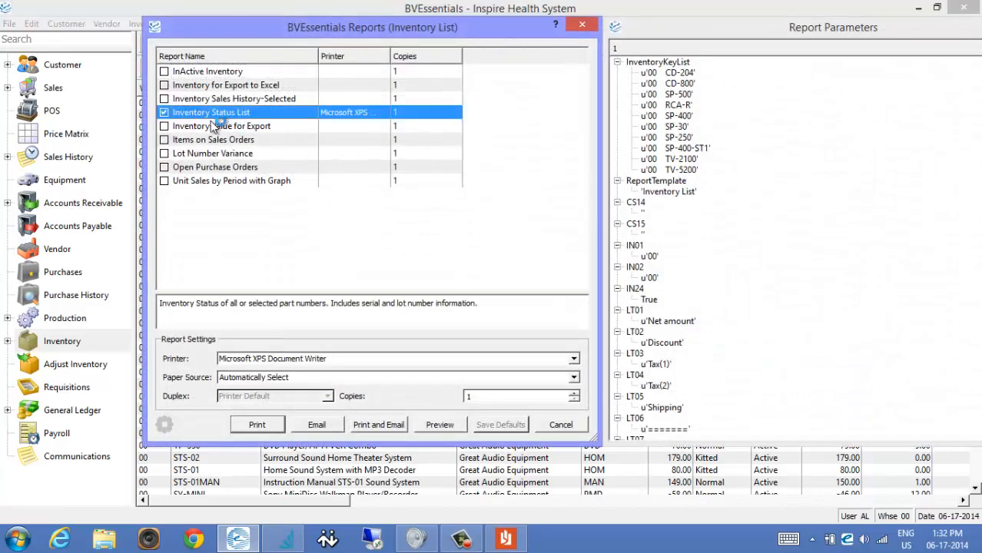
left_click(446, 423)
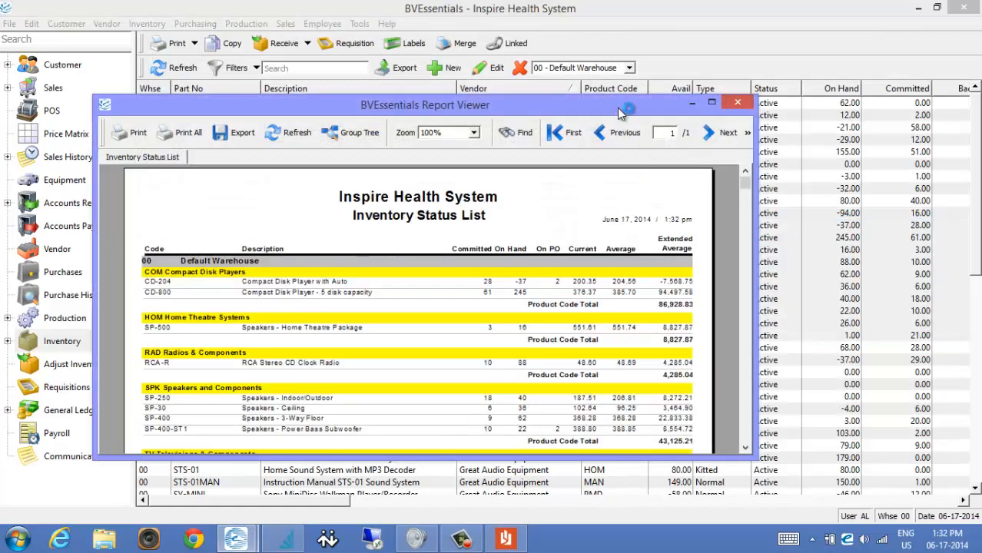
double_click(620, 108)
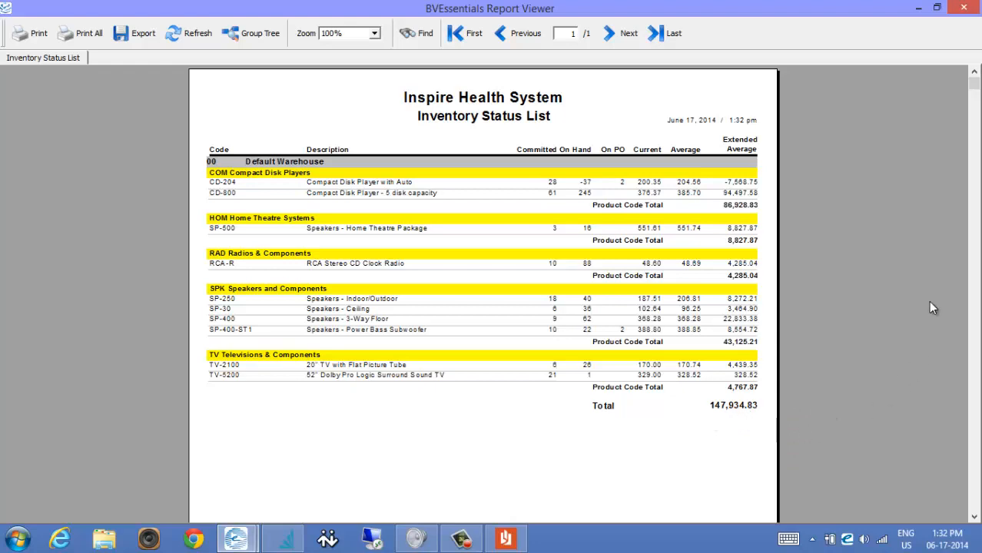
left_click(965, 10)
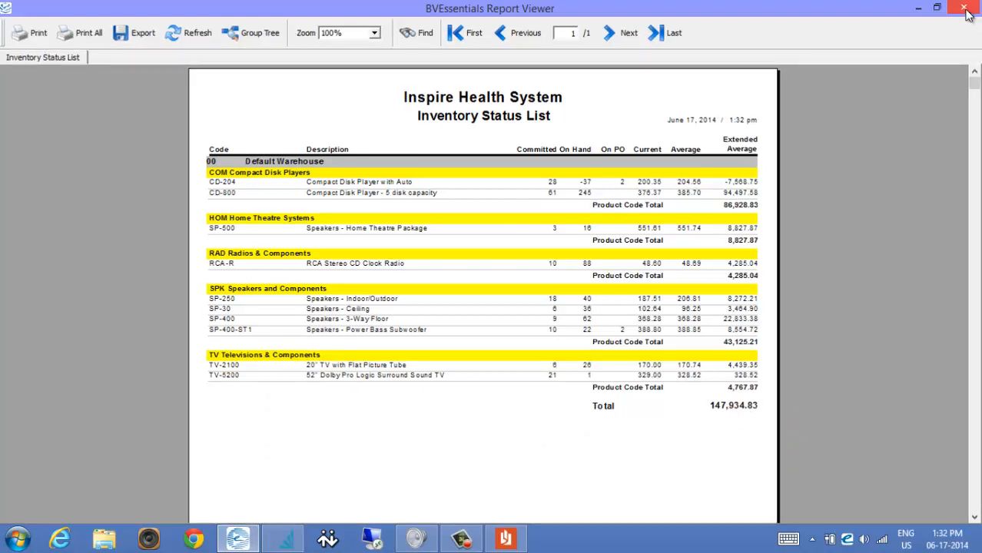
Step: Sort the inventory list by product code and select all DVD parts, ending with only SPW-12G selected
left_click(680, 326)
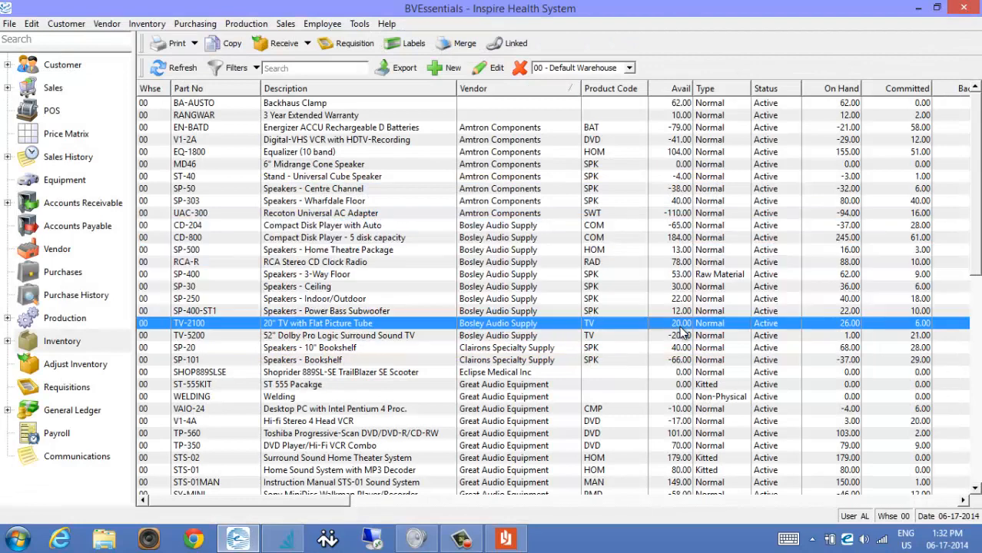
left_click(621, 90)
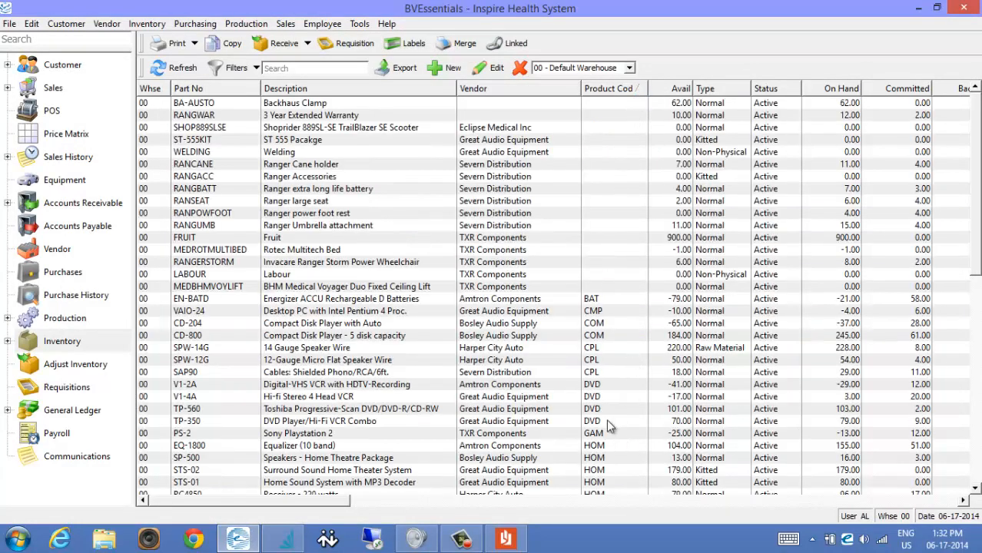
left_click_drag(607, 421, 607, 389)
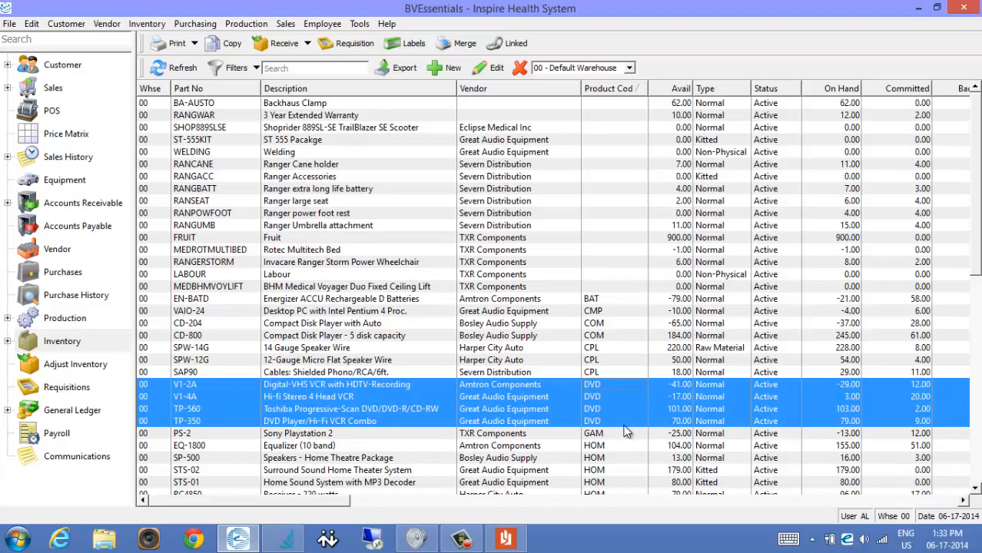
scroll(645, 400, "down", 4)
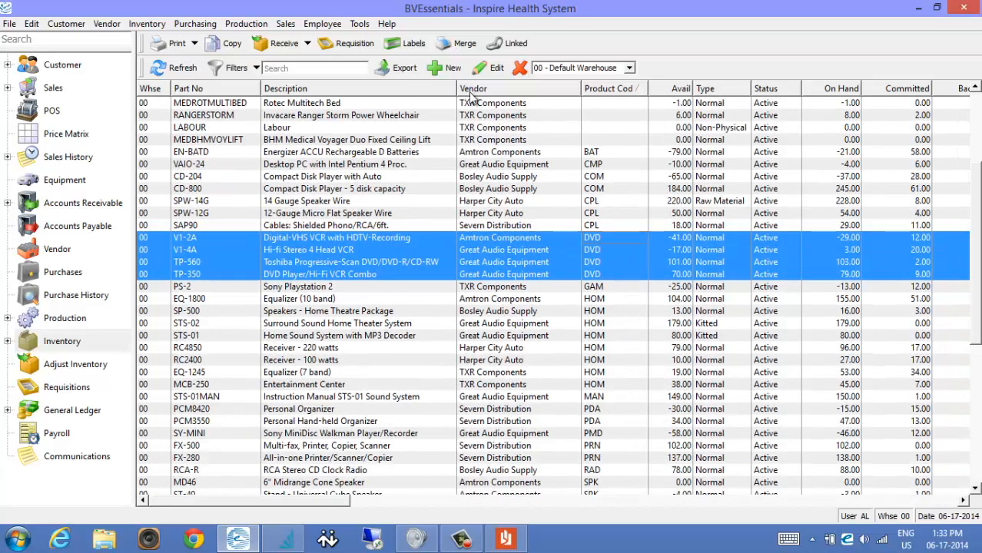
left_click(556, 255)
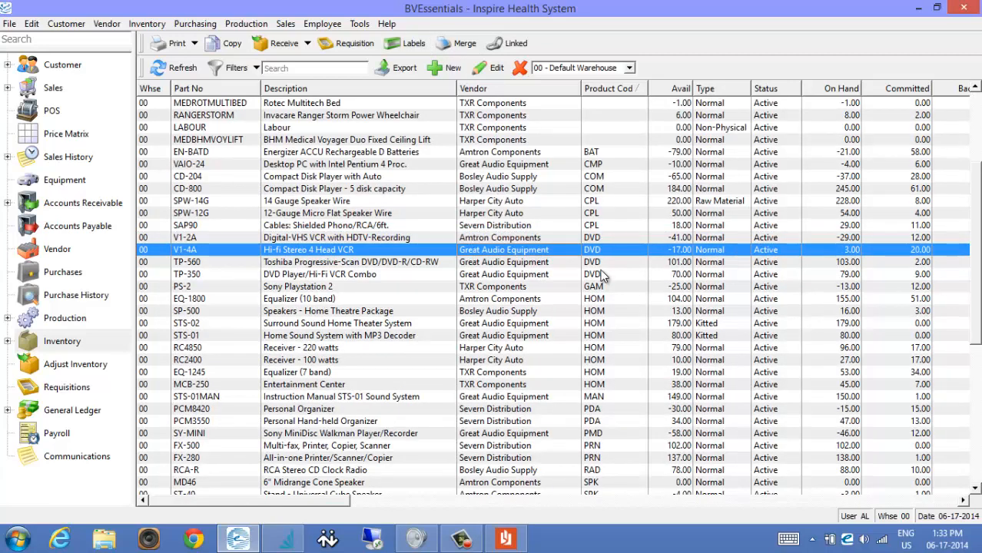
left_click(483, 216)
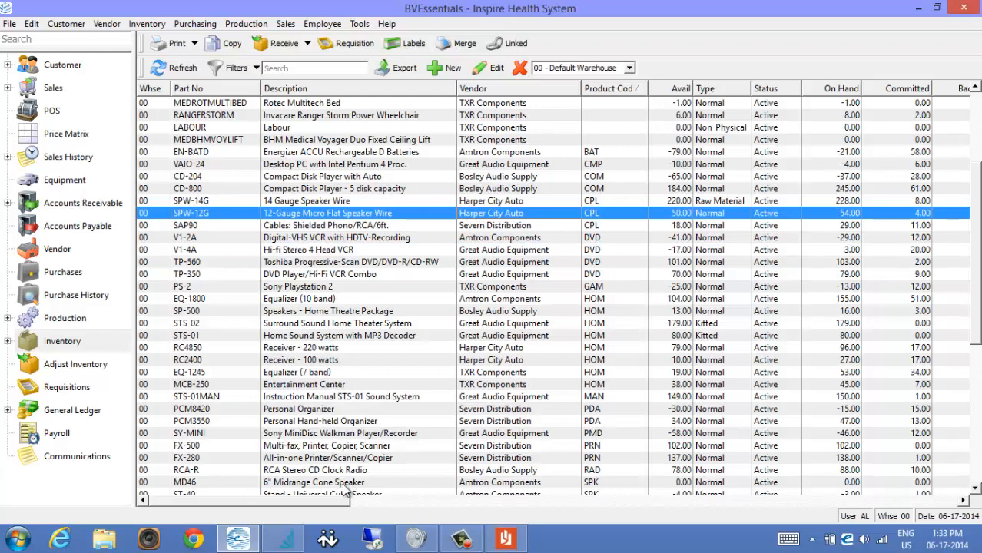
Step: Sort the inventory list by last year units in descending order and select the part with the most units
left_click_drag(321, 502, 977, 520)
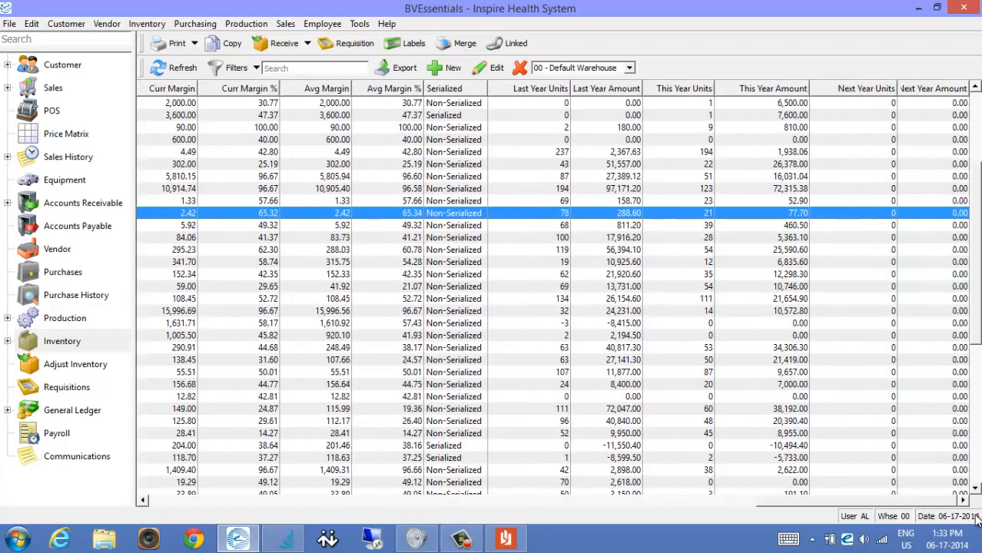
left_click(554, 90)
scroll(567, 158, "up", 2)
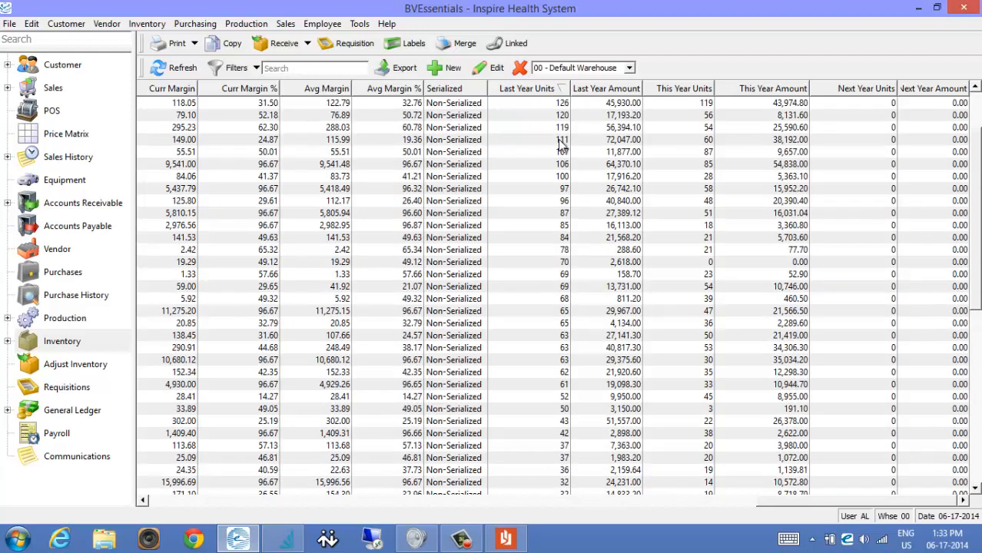
scroll(558, 140, "up", 2)
left_click(552, 115)
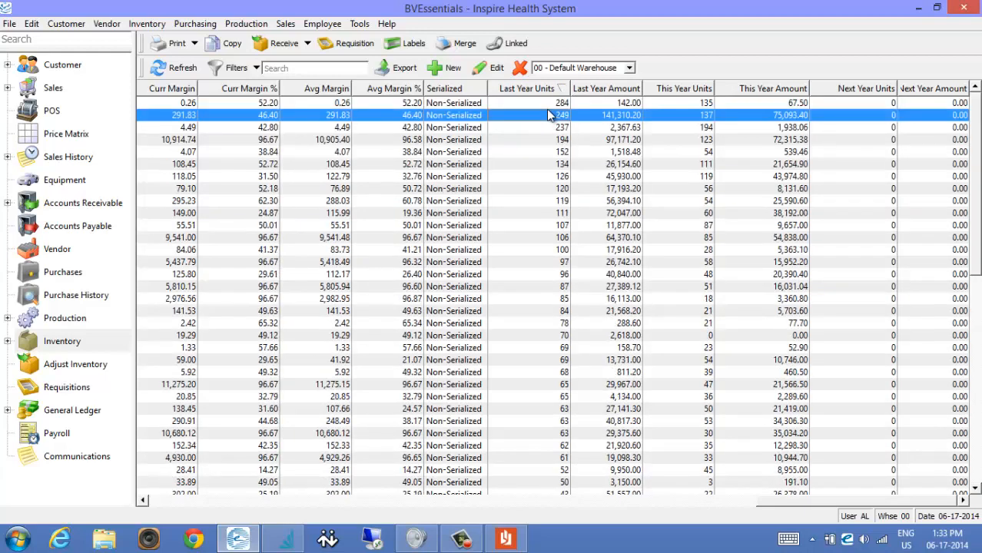
left_click(547, 104)
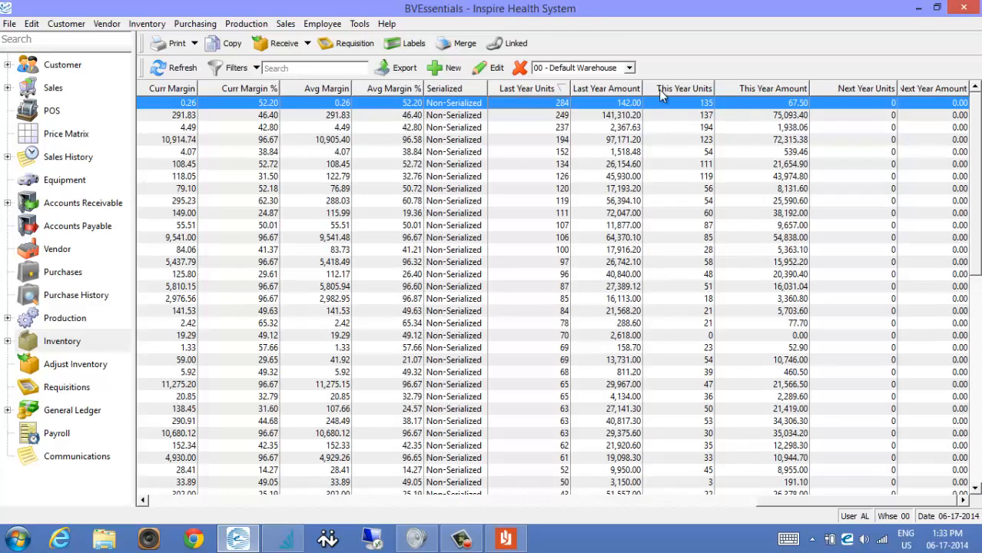
Step: Widen the Last Year Amount column and compare the sales figures of the two highest-ranked parts, ending with the first part selected
left_click_drag(646, 88, 662, 87)
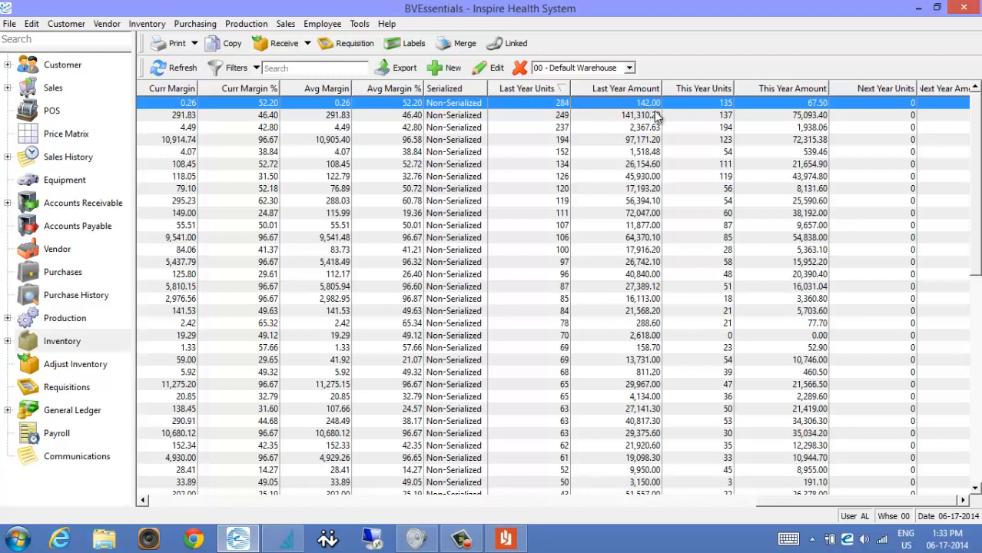
left_click(562, 117)
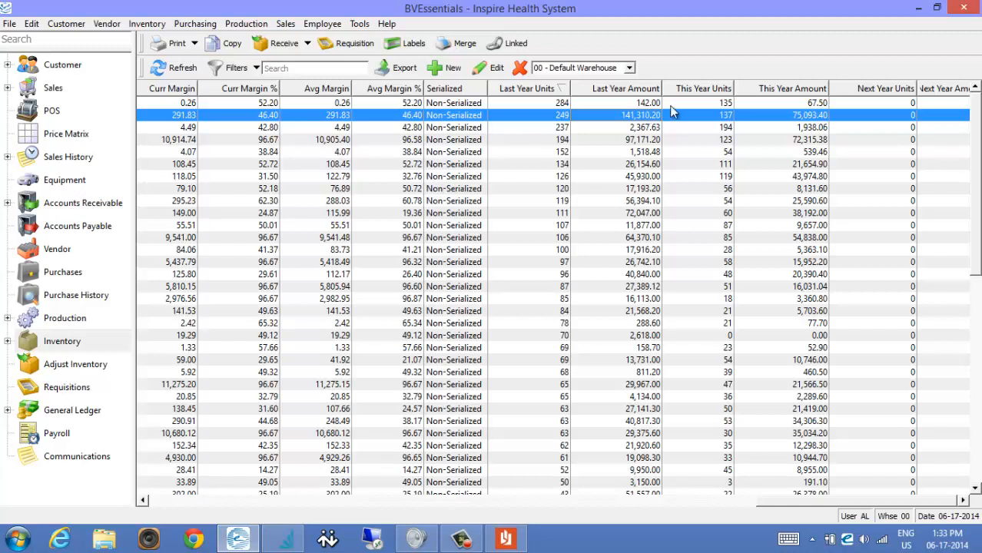
left_click(723, 103)
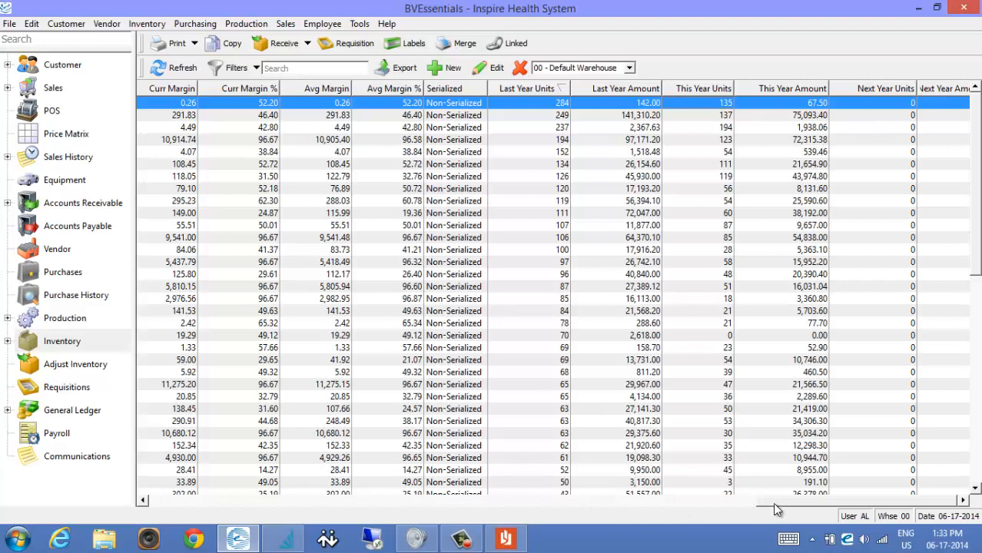
Step: Go back to the descriptive columns of the inventory list and examine which columns can be shown or hidden
left_click_drag(773, 502, 202, 449)
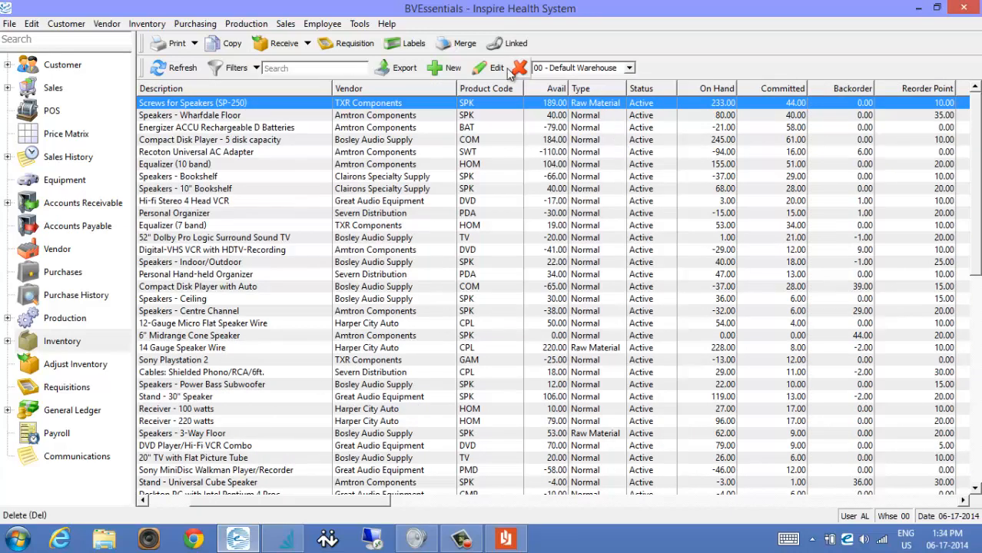
right_click(487, 85)
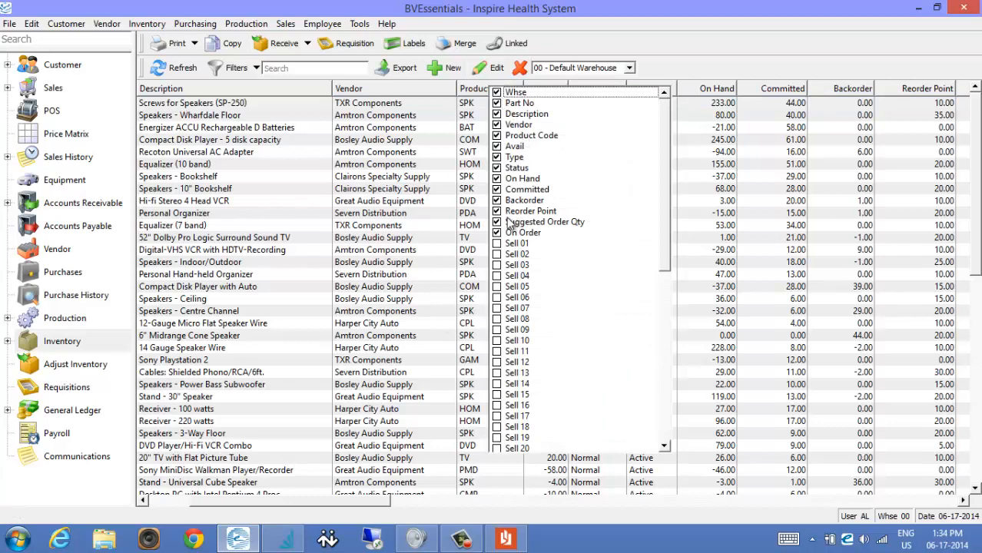
left_click(734, 204)
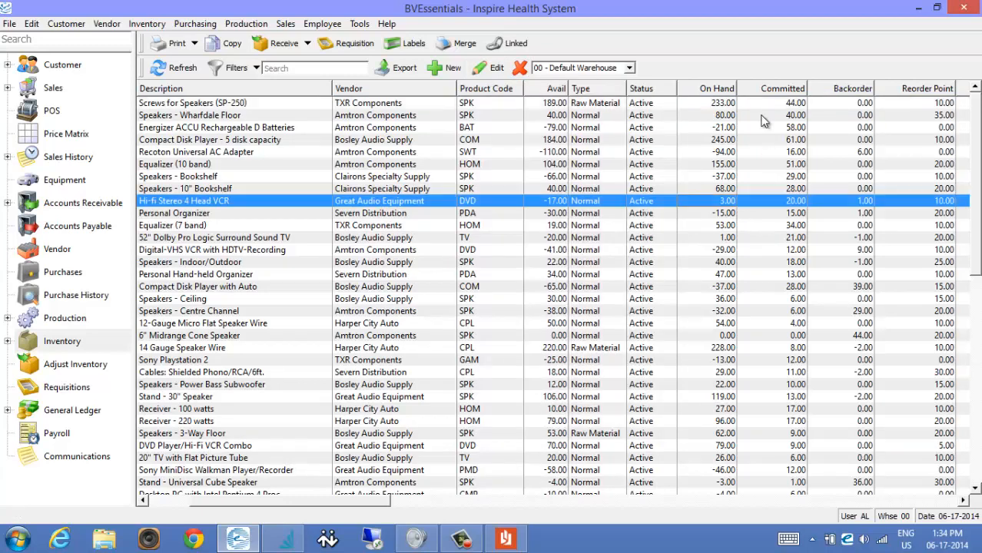
left_click(734, 113)
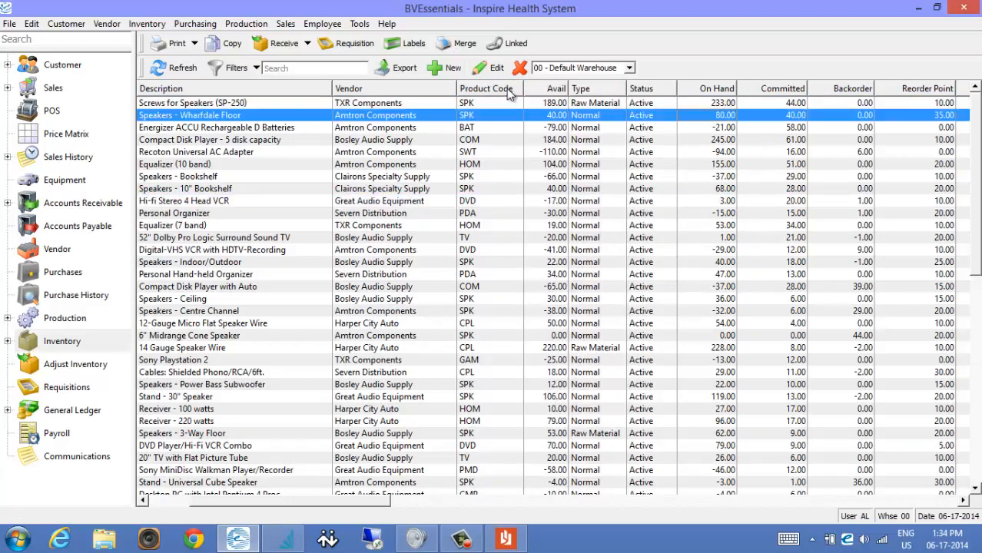
right_click(507, 92)
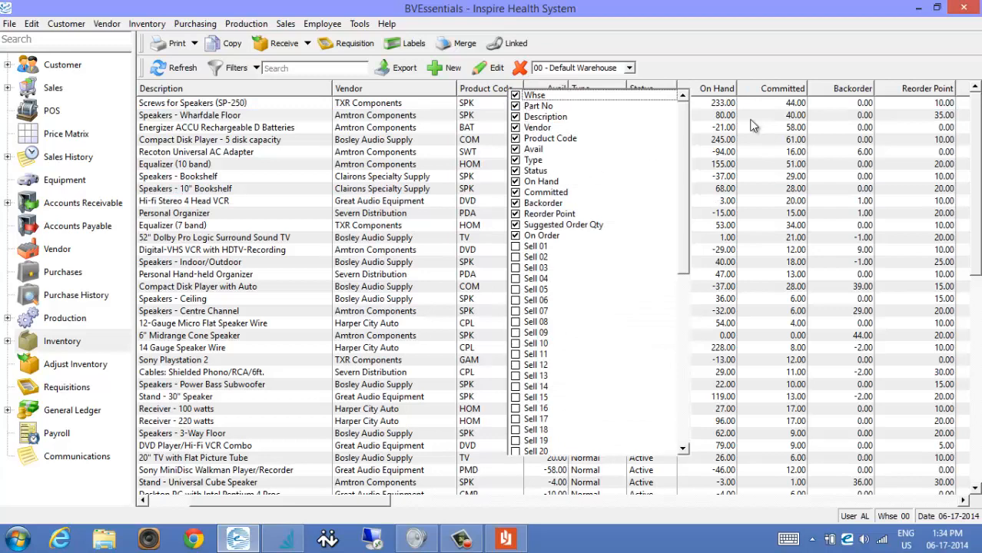
Step: Close the column chooser and sort the inventory list by Suggested Order Qty, highest first
left_click(873, 105)
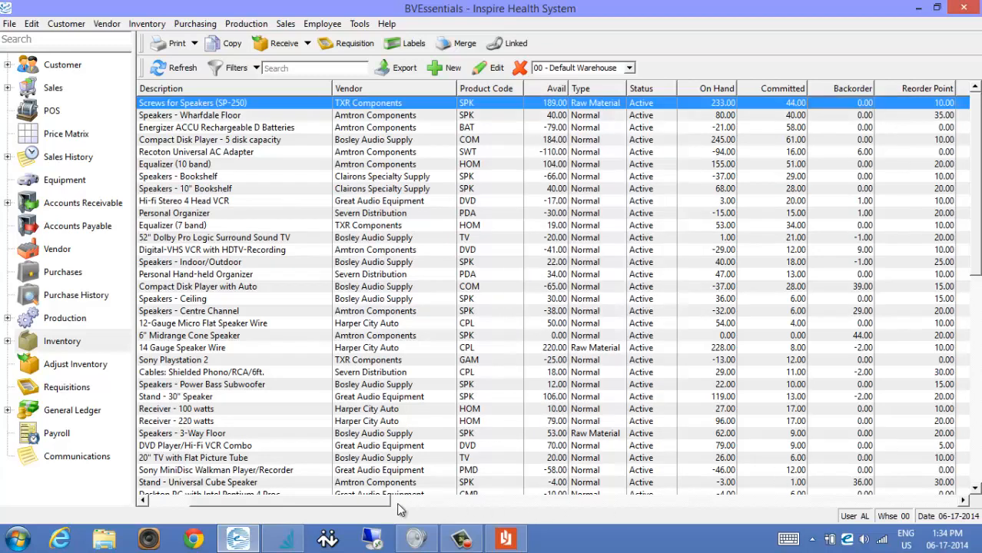
left_click_drag(385, 498, 428, 494)
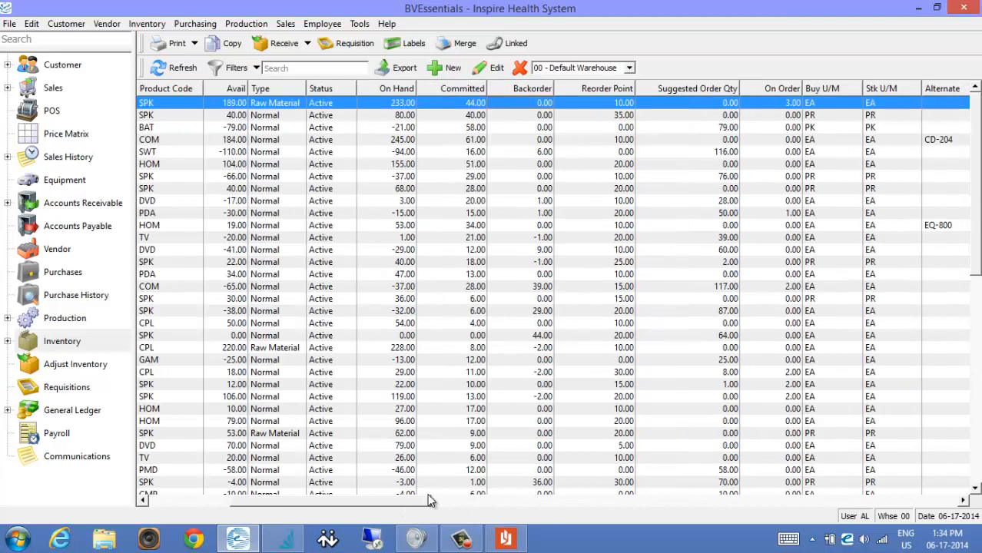
left_click(724, 90)
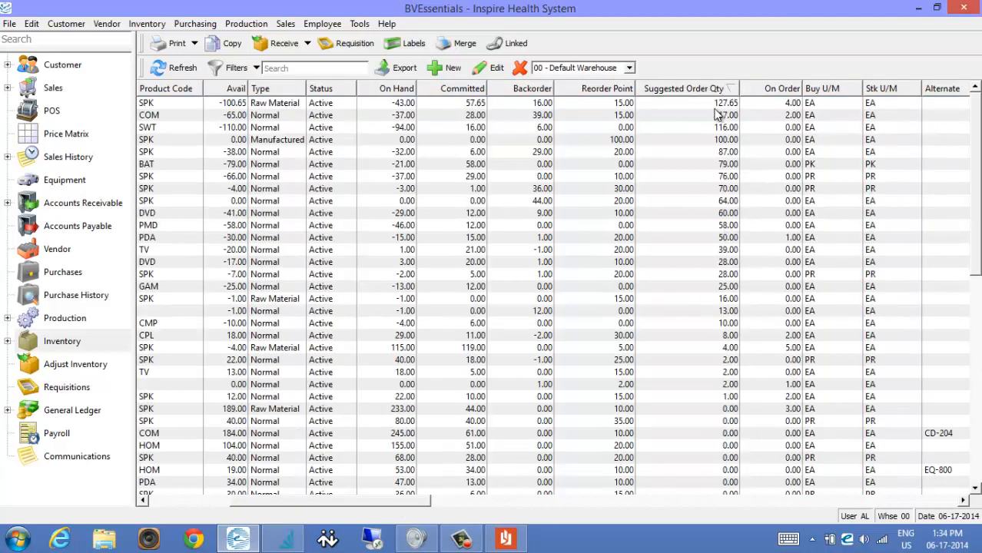
Step: Select every part with a suggested order quantity above zero and open a requisition for them
left_click(711, 115)
left_click(709, 104)
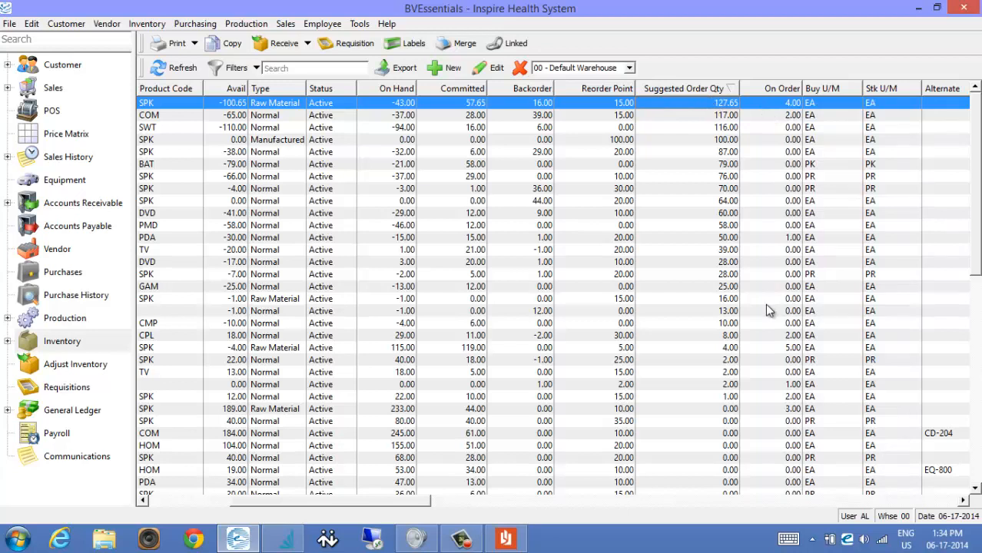
left_click_drag(726, 397, 705, 105)
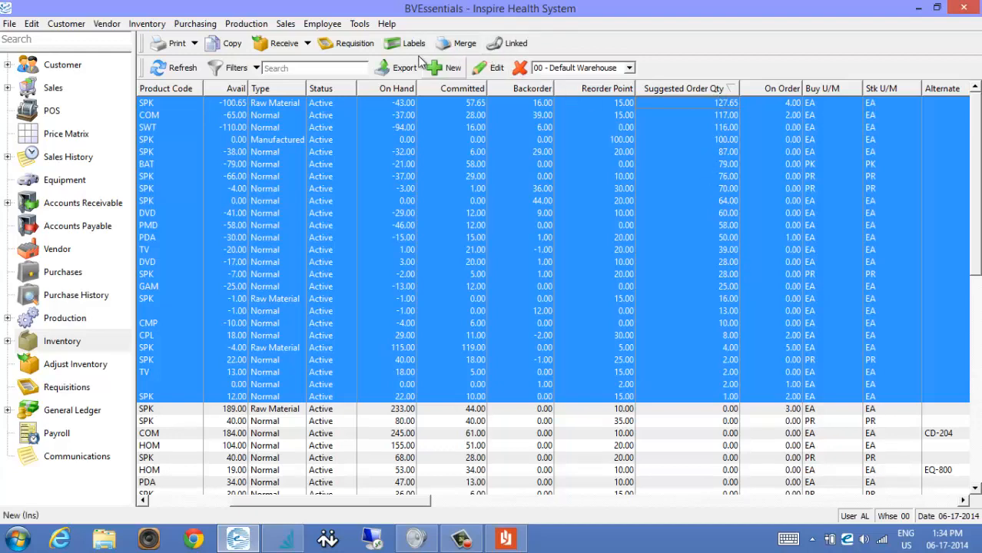
left_click(350, 46)
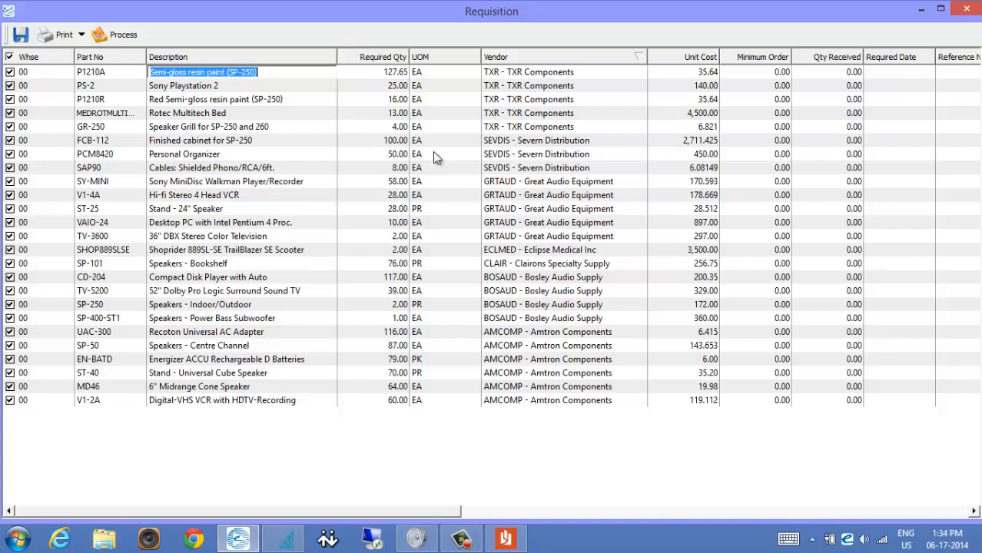
Step: Examine the Required Qty and Unit Cost entries of several requisition lines
left_click(392, 72)
left_click(390, 86)
left_click(390, 113)
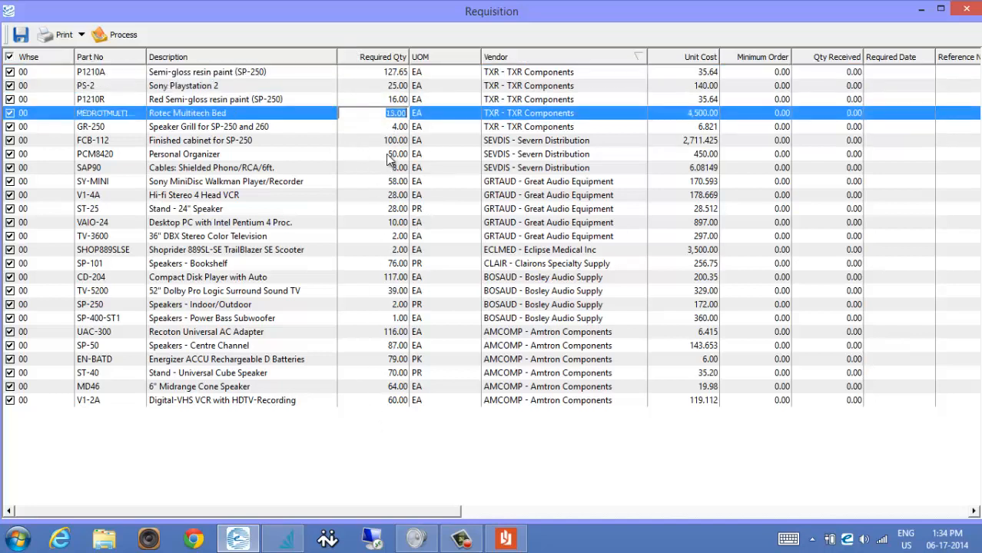
left_click(391, 165)
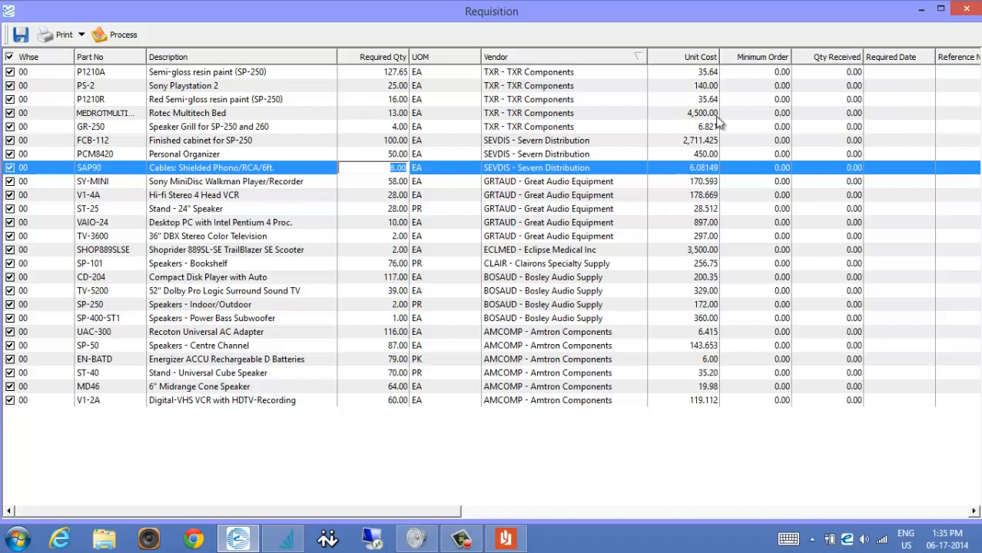
left_click(703, 73)
left_click(700, 86)
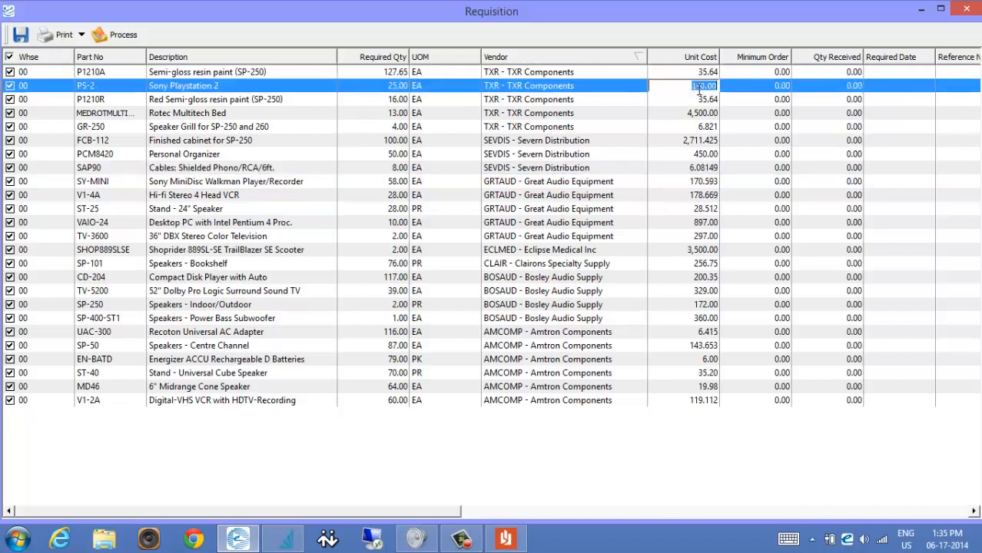
left_click(698, 100)
left_click(695, 113)
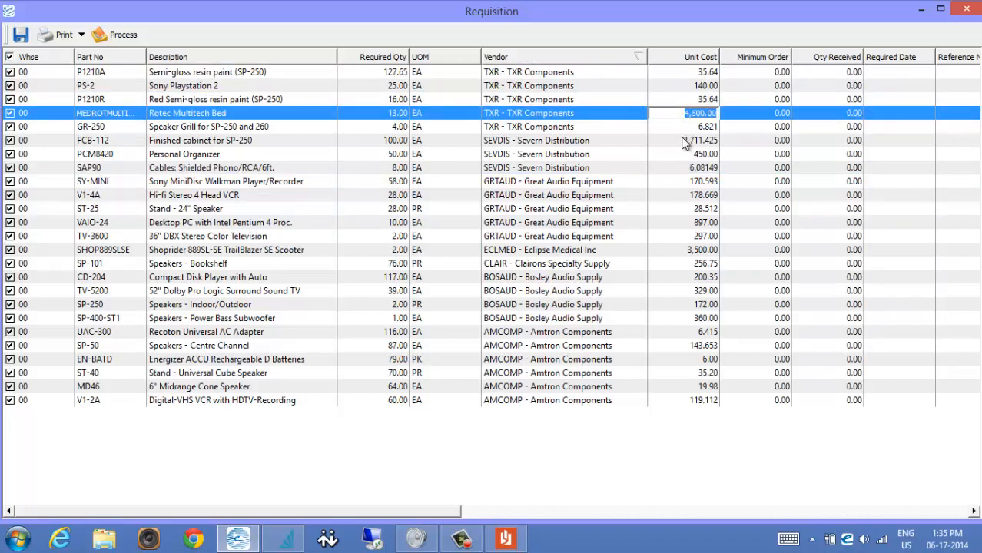
Step: Sort the requisition lines by vendor in ascending order, check the Amtron Components unit costs and vendor entry, and close the requisition
left_click(578, 61)
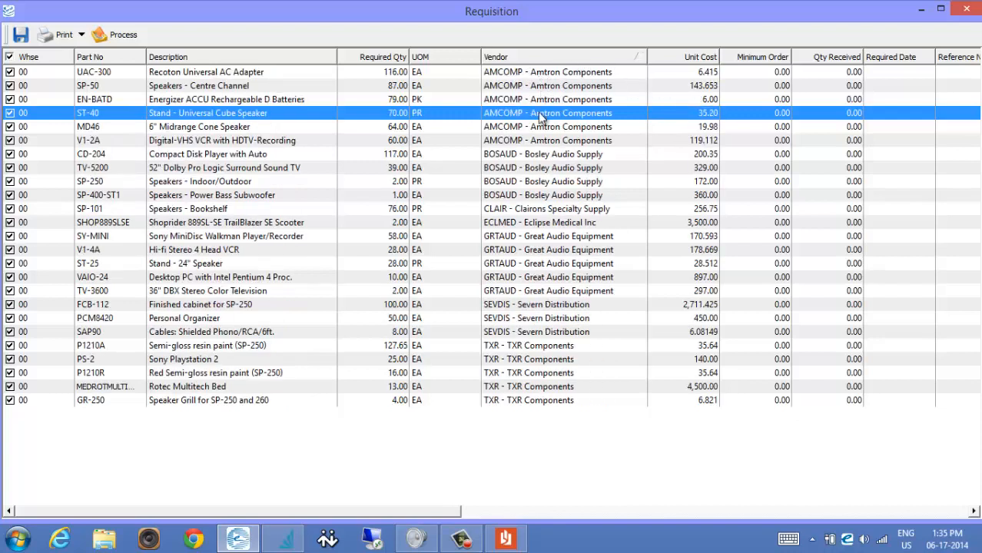
left_click(707, 72)
key("Down")
key("Down")
key("Down")
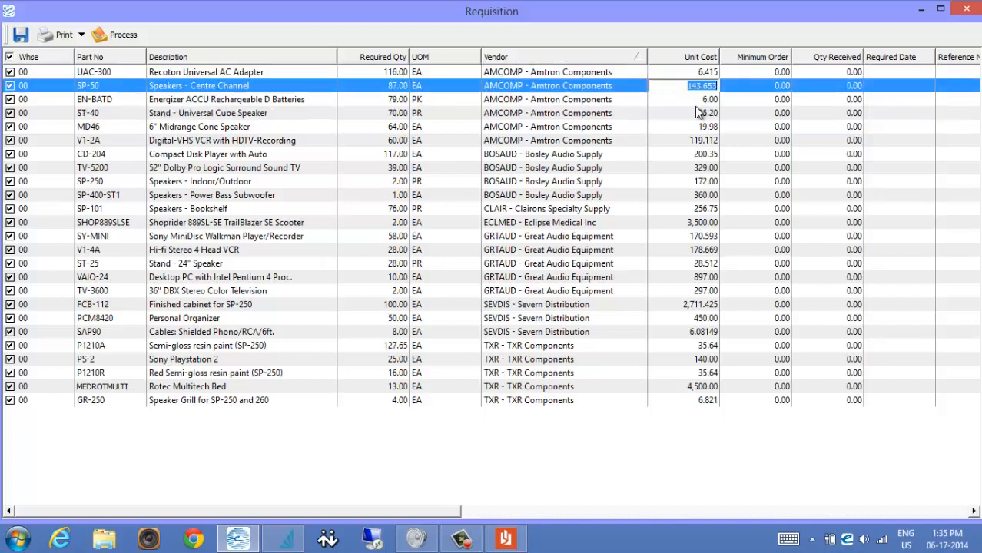
left_click(626, 100)
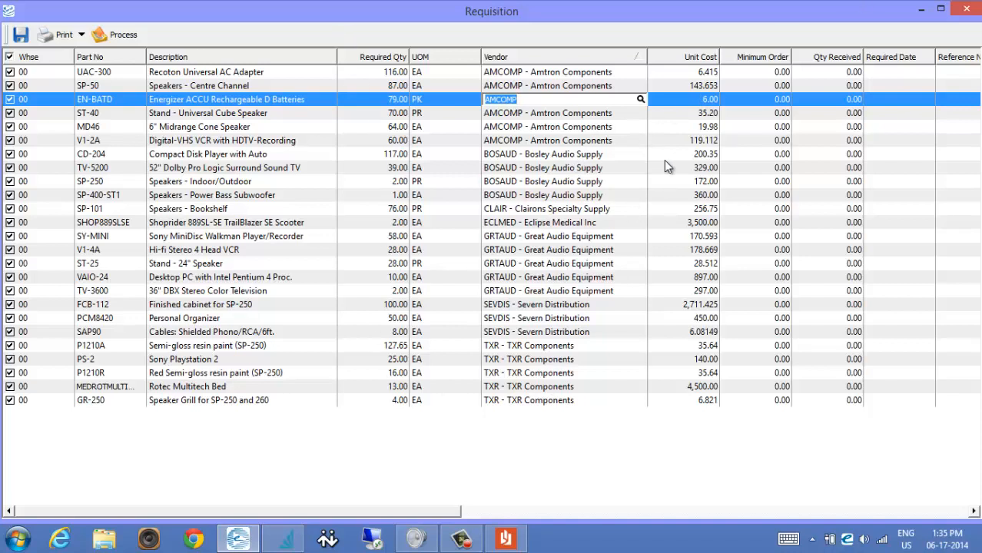
left_click(970, 9)
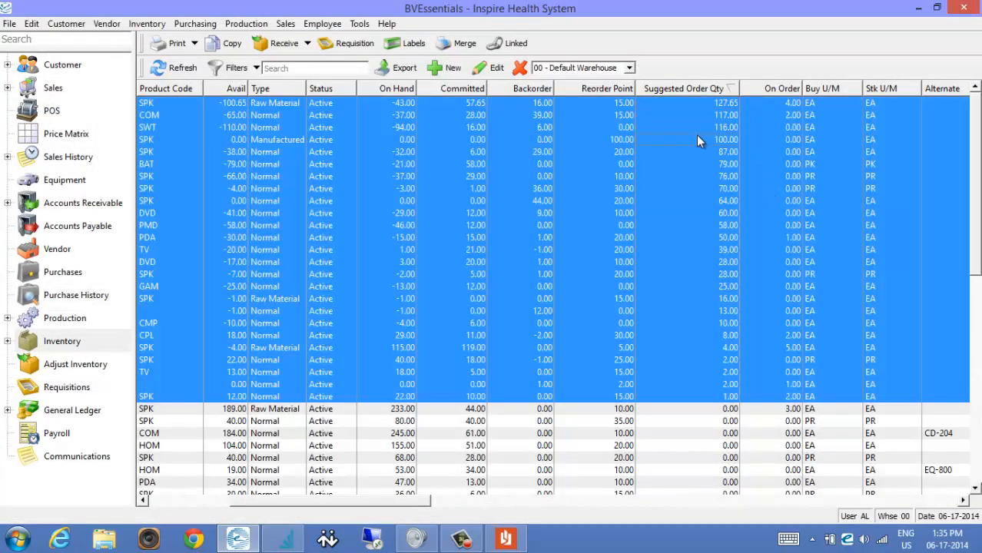
left_click(697, 139)
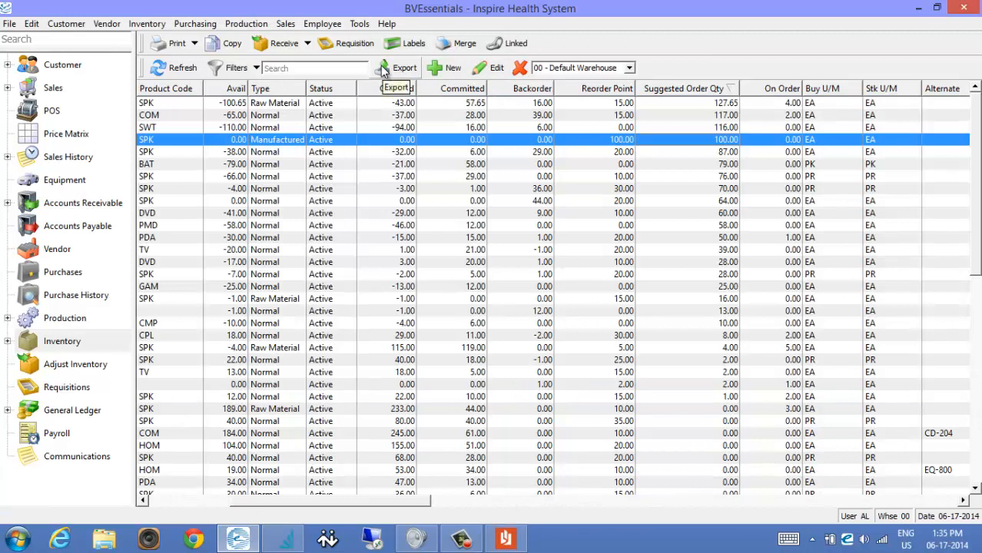
left_click(397, 108)
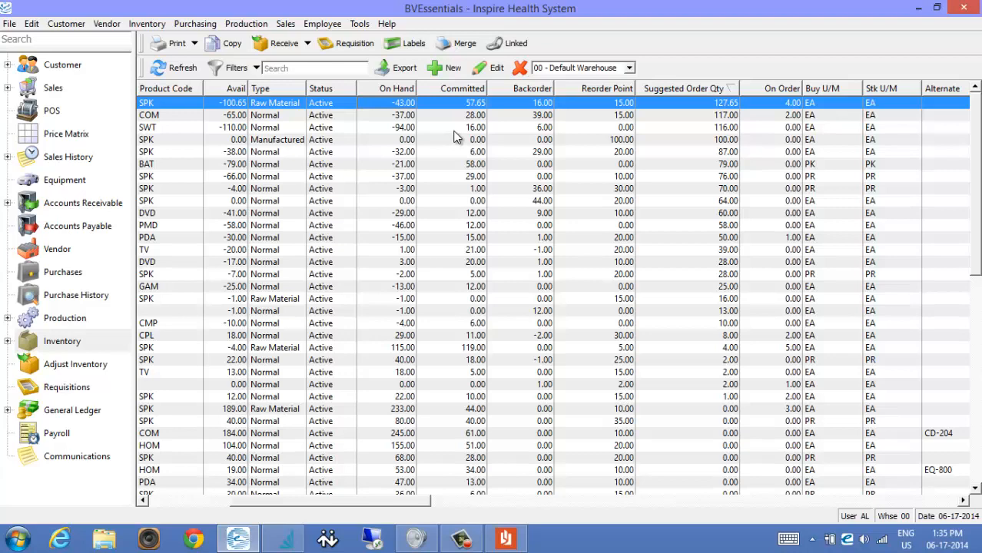
left_click(350, 164)
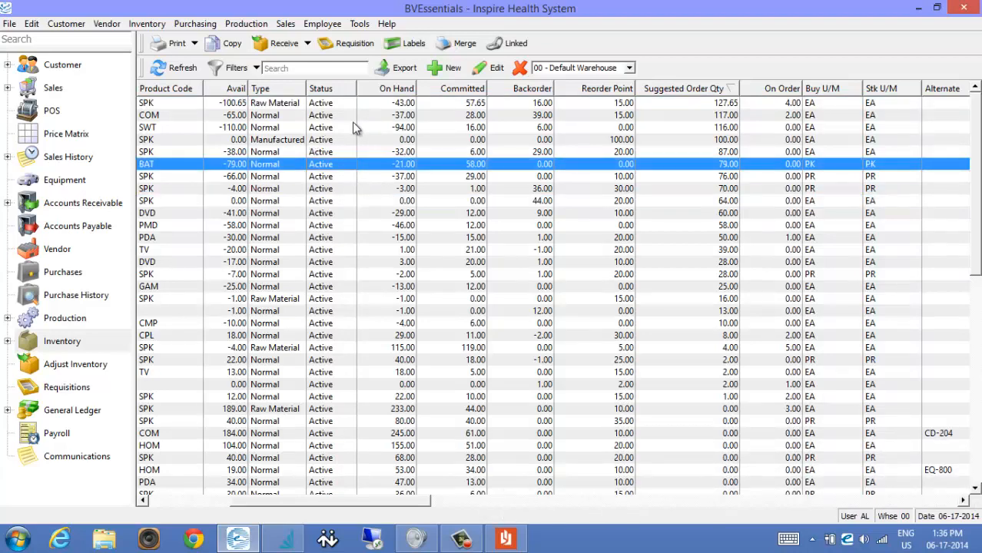
left_click(161, 501)
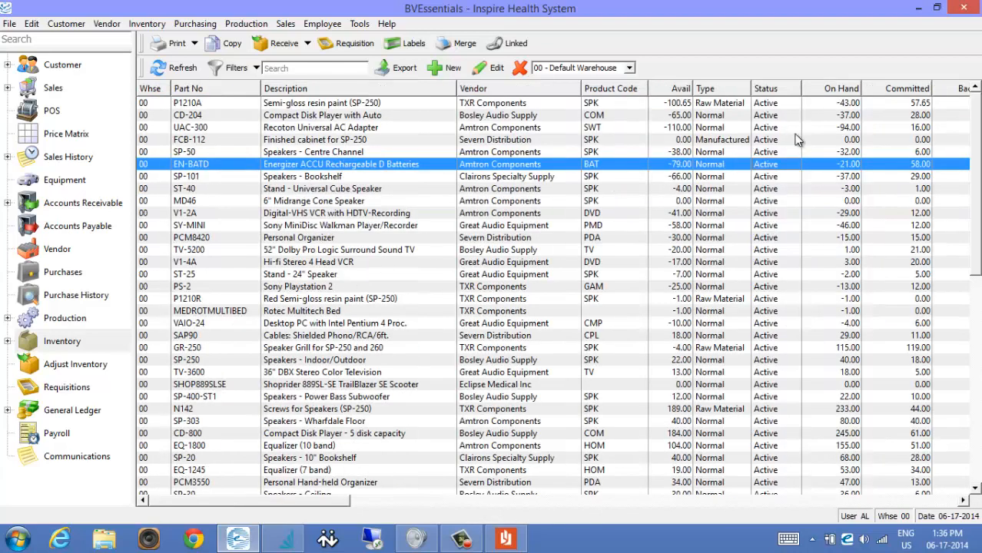
scroll(577, 265, "down", 2)
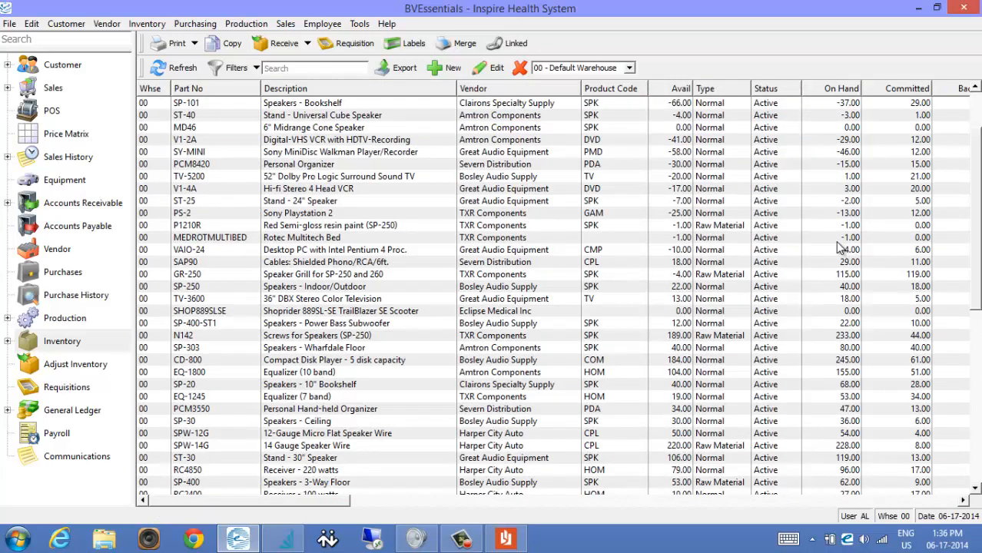
scroll(840, 247, "up", 2)
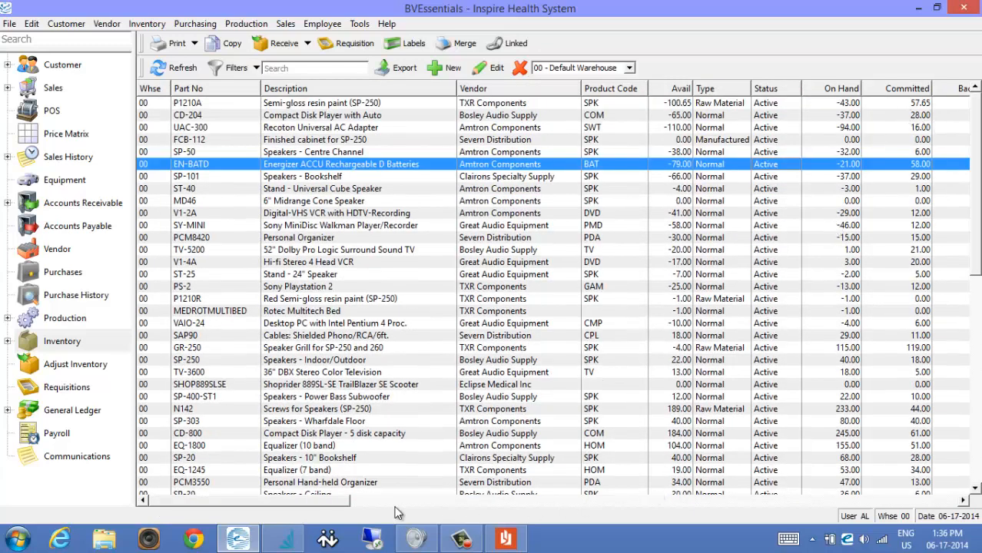
Step: Select the 13 parts with the highest Suggested Order Qty, from P1210A through TV-5200, and open an inventory receipt for them
left_click_drag(346, 500, 431, 497)
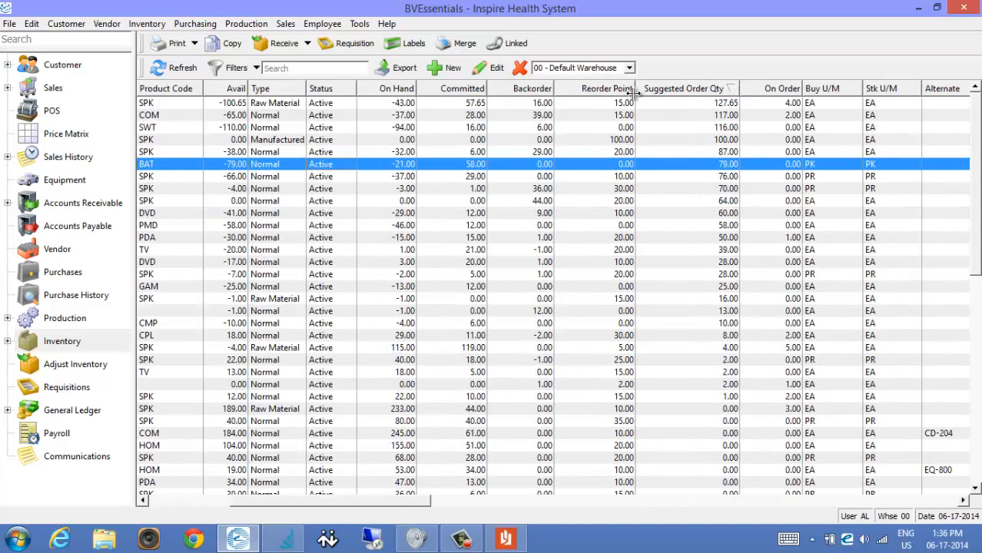
left_click(708, 89)
left_click(708, 89)
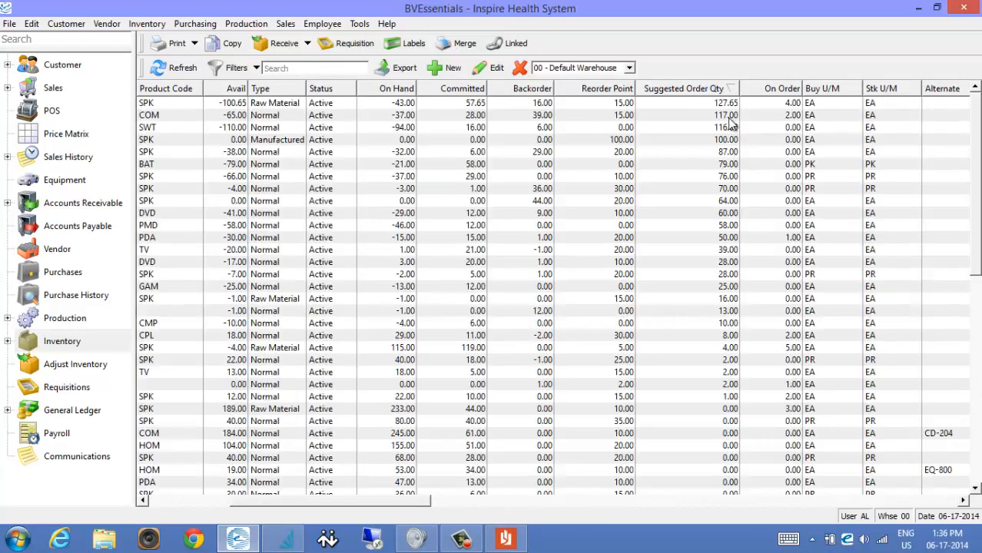
left_click_drag(695, 103, 736, 250)
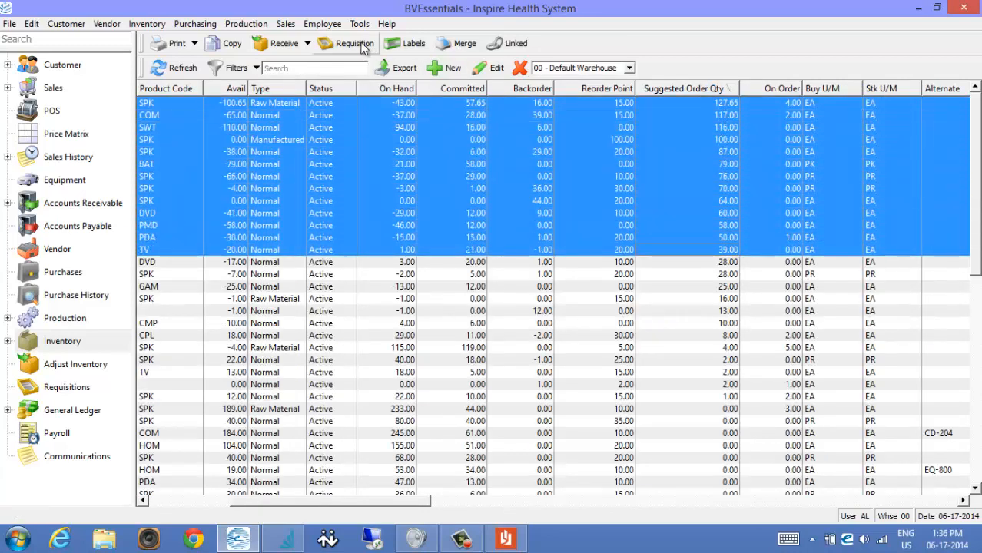
left_click(307, 43)
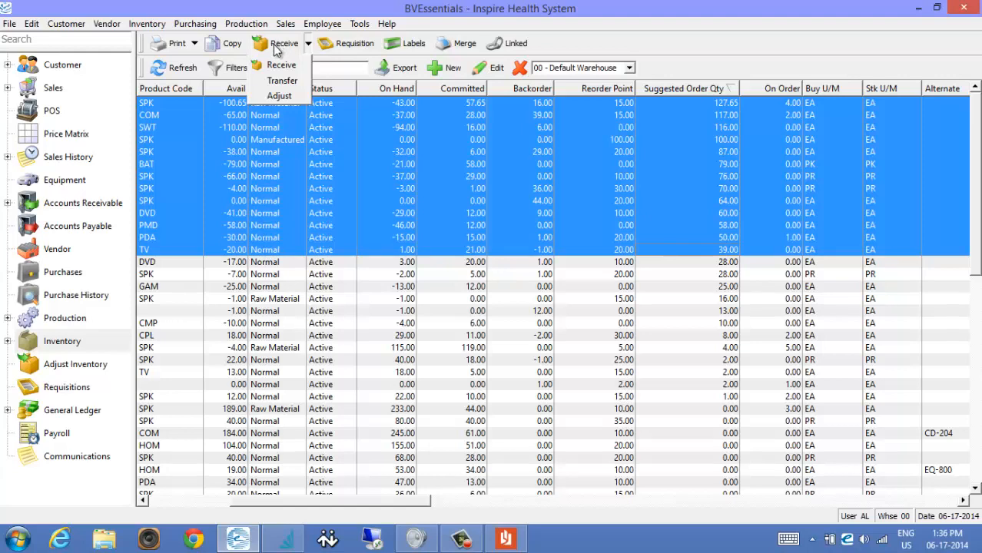
left_click(276, 49)
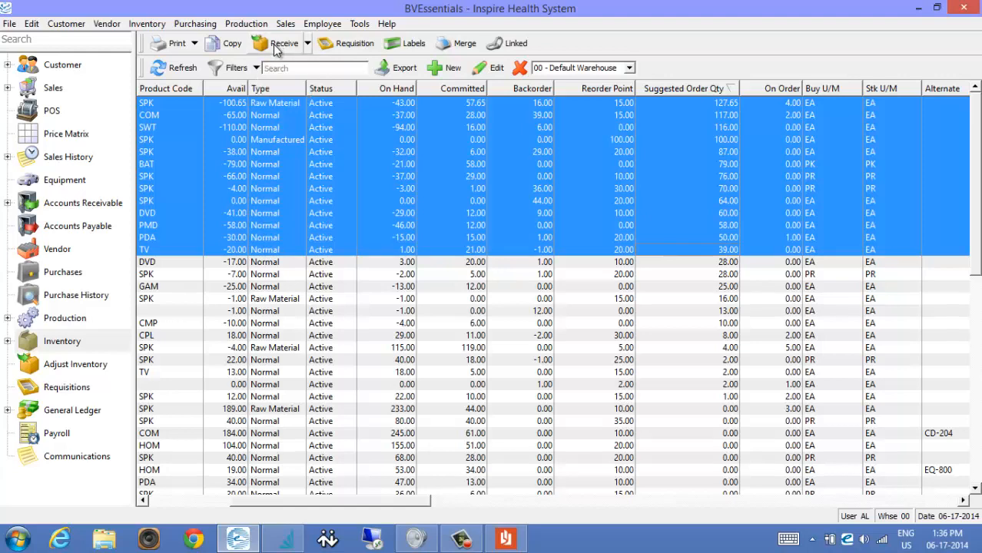
left_click(276, 49)
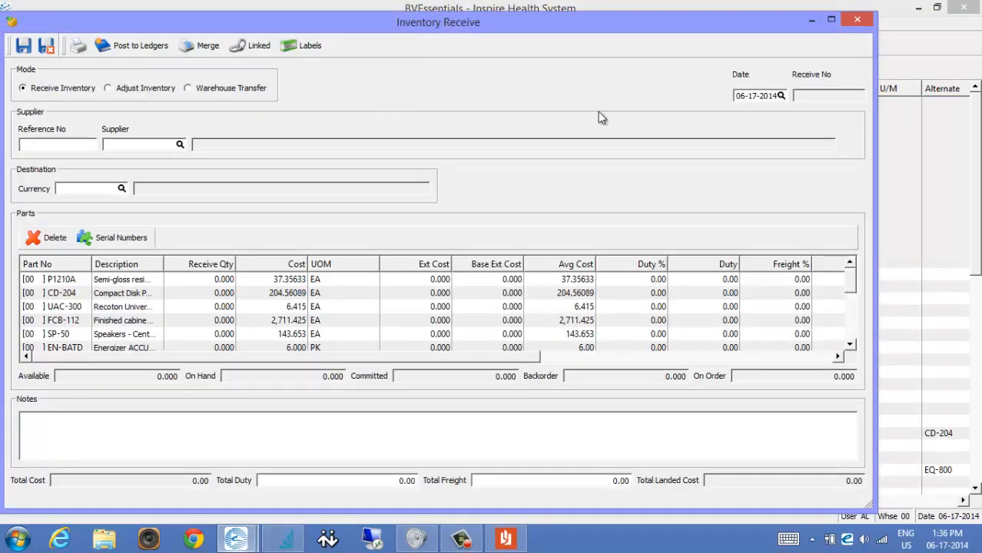
left_click_drag(687, 27, 753, 18)
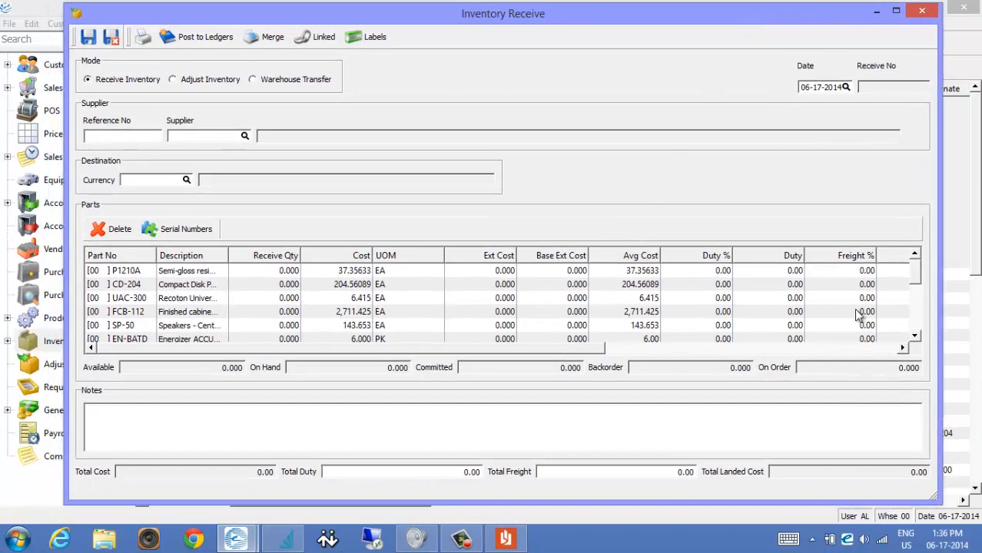
Step: Set the receive quantities to 1 for V1-2A, 3 for SY-MINI, 4 for PCM8420 and 1 for TV-5200
scroll(884, 321, "down", 3)
scroll(884, 321, "down", 1)
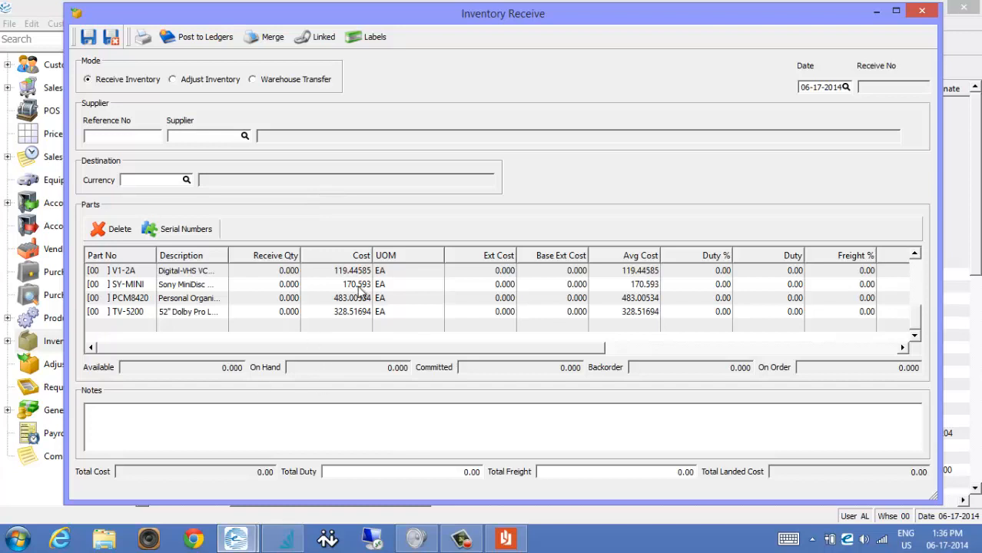
scroll(206, 306, "up", 3)
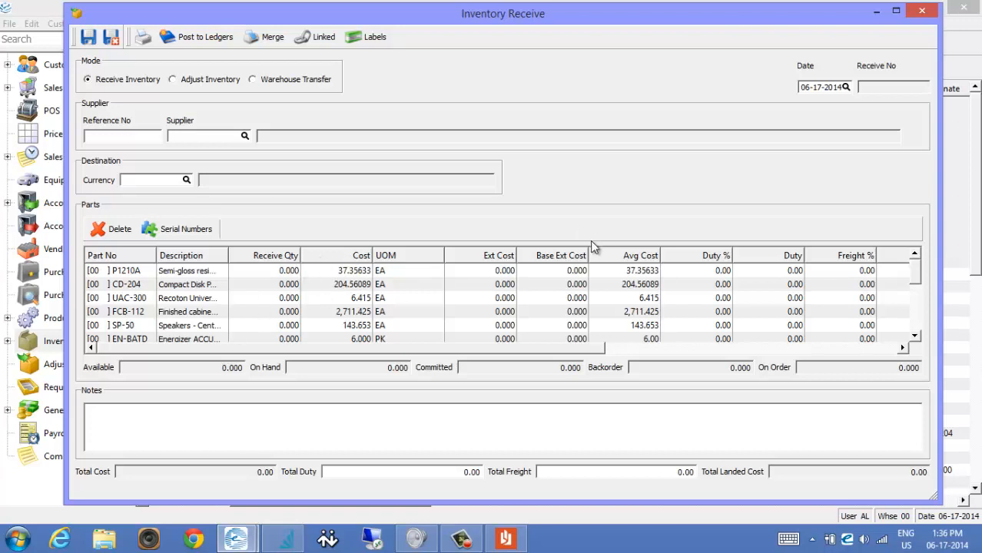
scroll(226, 326, "down", 4)
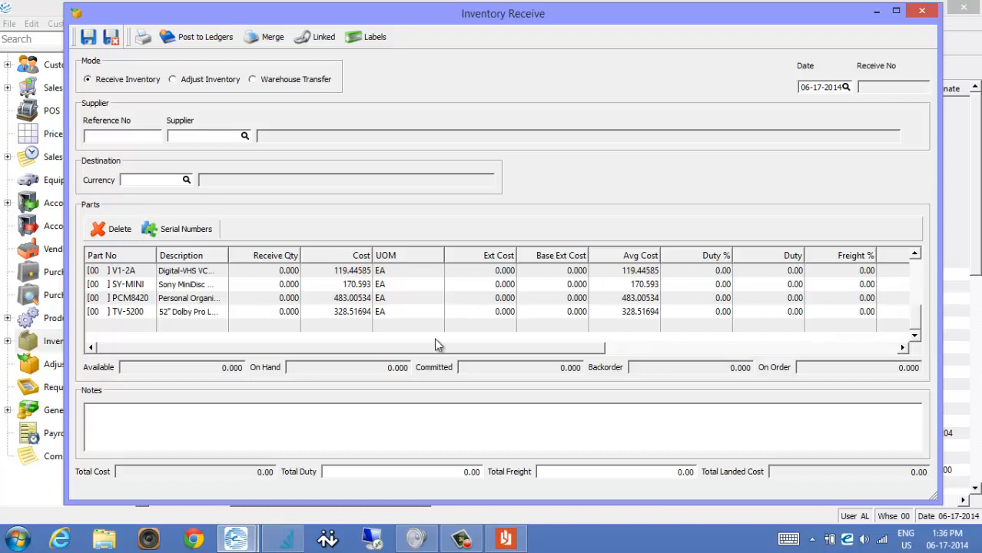
left_click(271, 273)
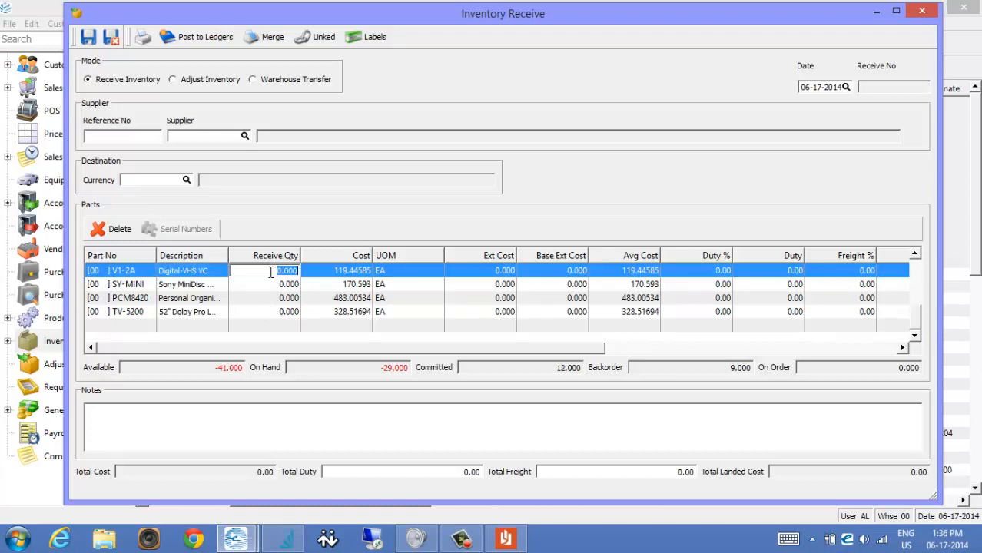
type("1")
key("Return")
type("3")
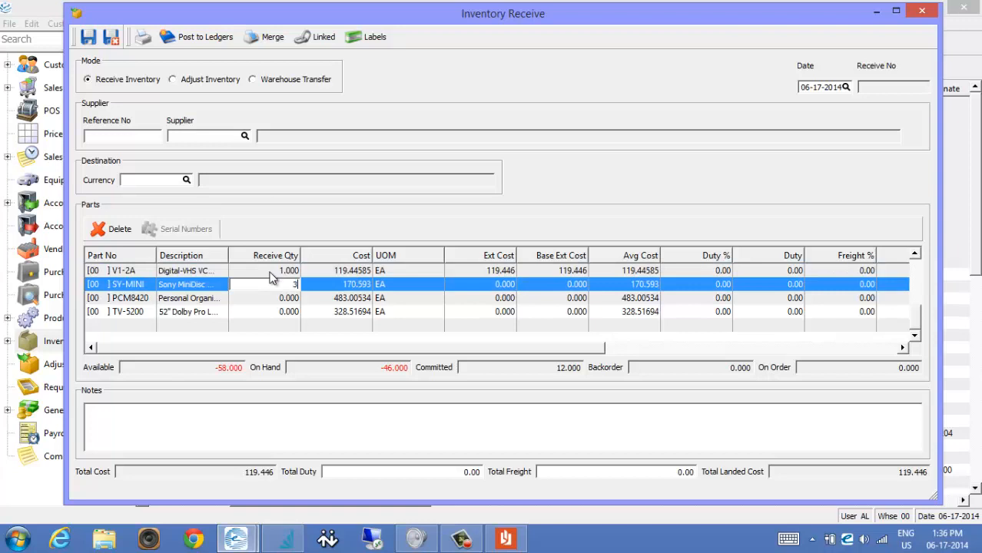
key("Return")
type("4")
key("Return")
type("1")
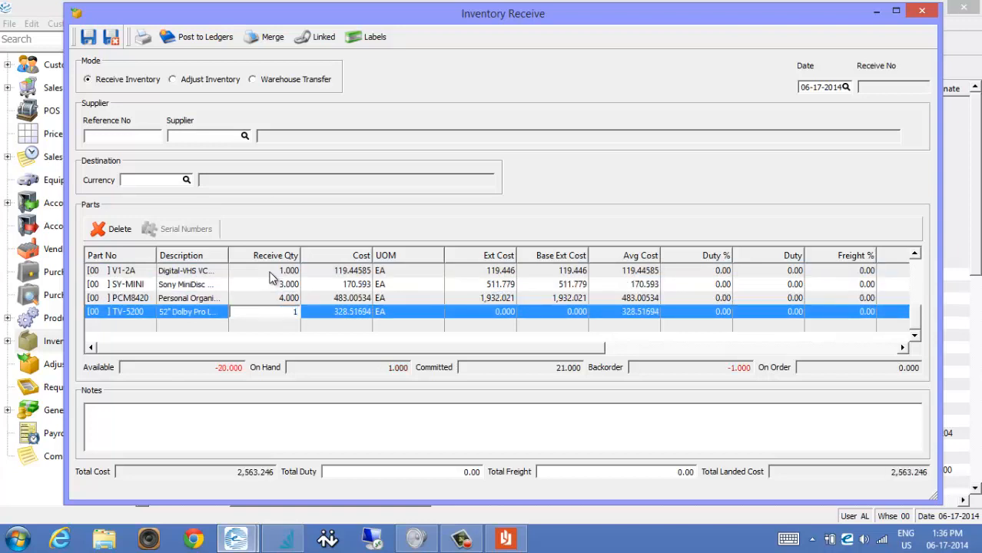
key("Up")
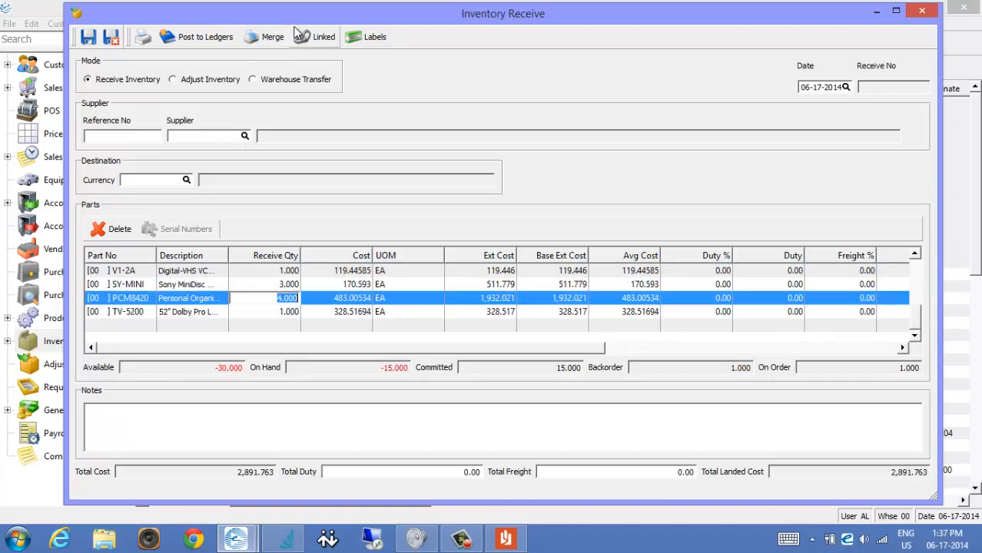
Step: Preview the Pending Inventory Adjustments report for the inventory receipt, view it full size and close the preview
left_click(143, 37)
left_click(216, 72)
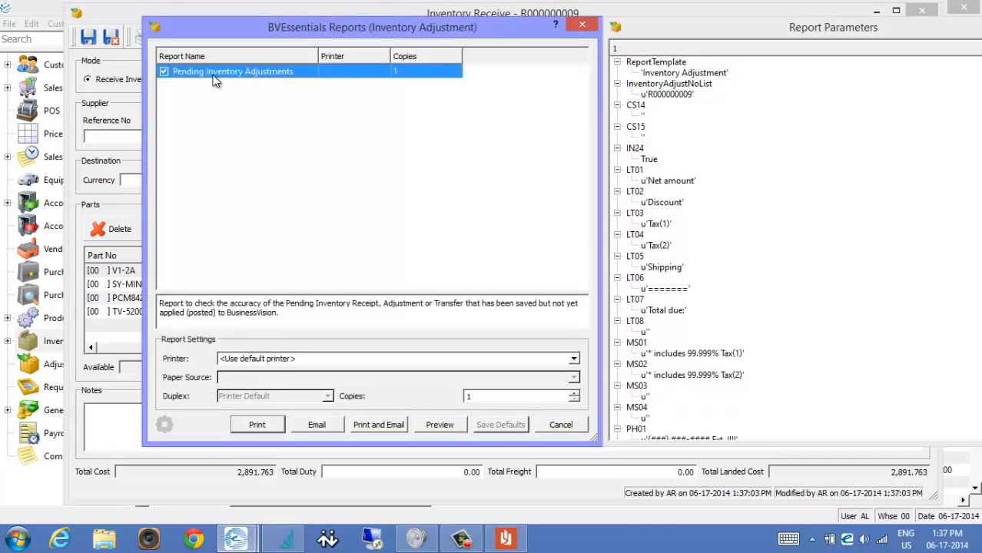
left_click(438, 425)
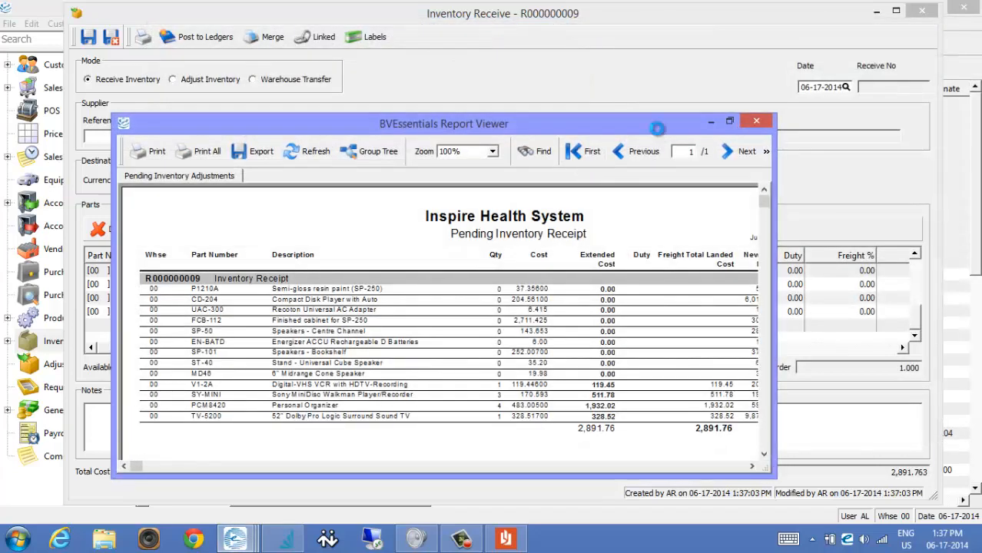
double_click(653, 123)
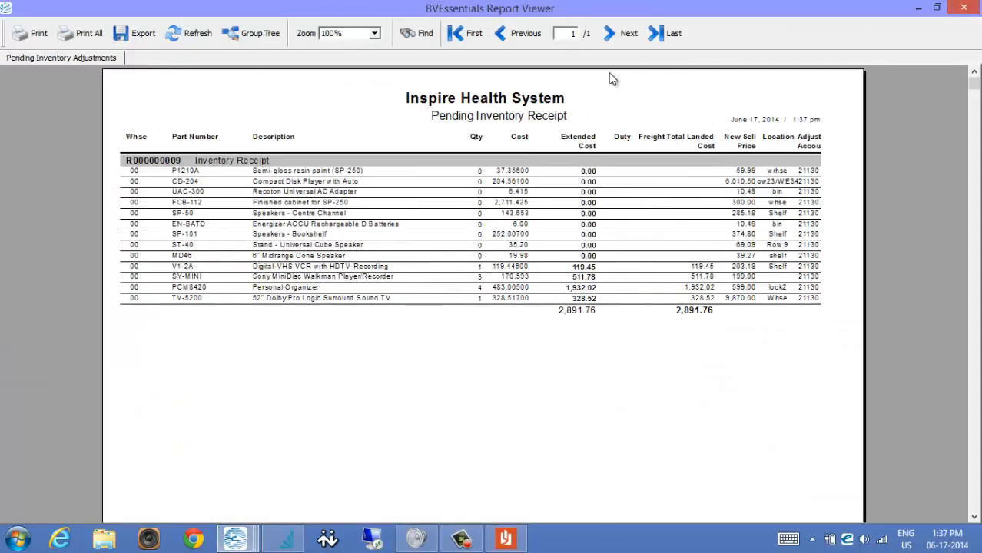
left_click(965, 7)
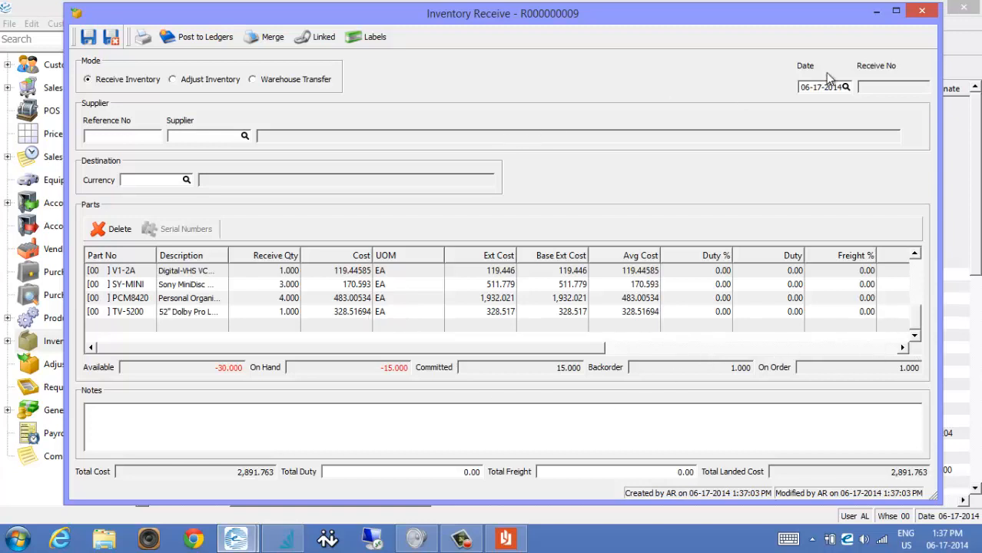
Step: Check the G/L Account entries on the V1-2A and SY-MINI receipt lines and close the receipt
left_click(888, 347)
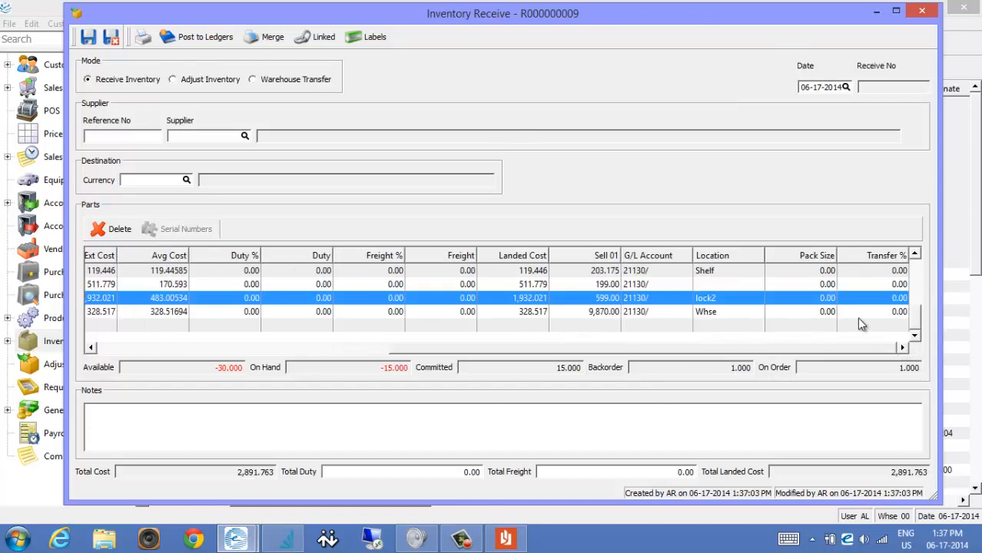
left_click(659, 271)
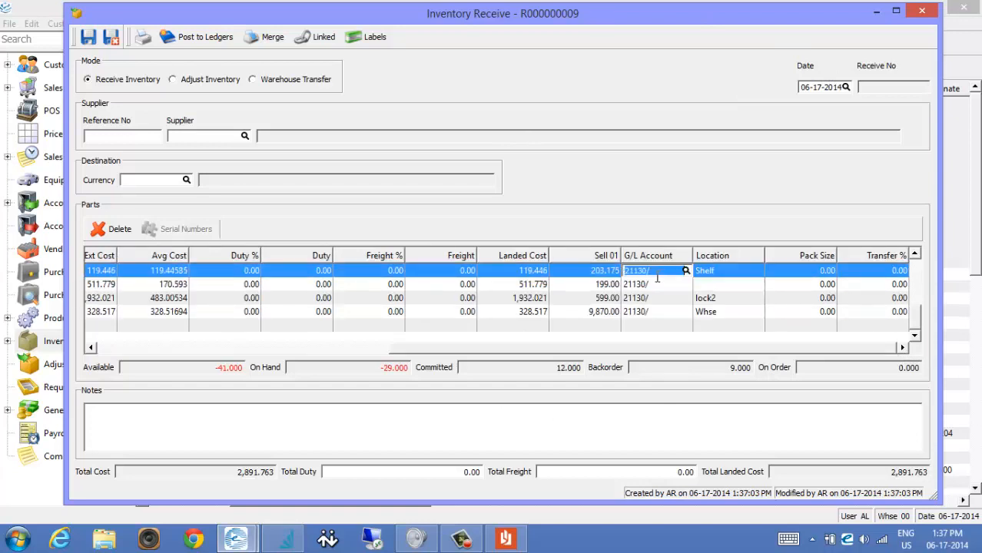
left_click(657, 284)
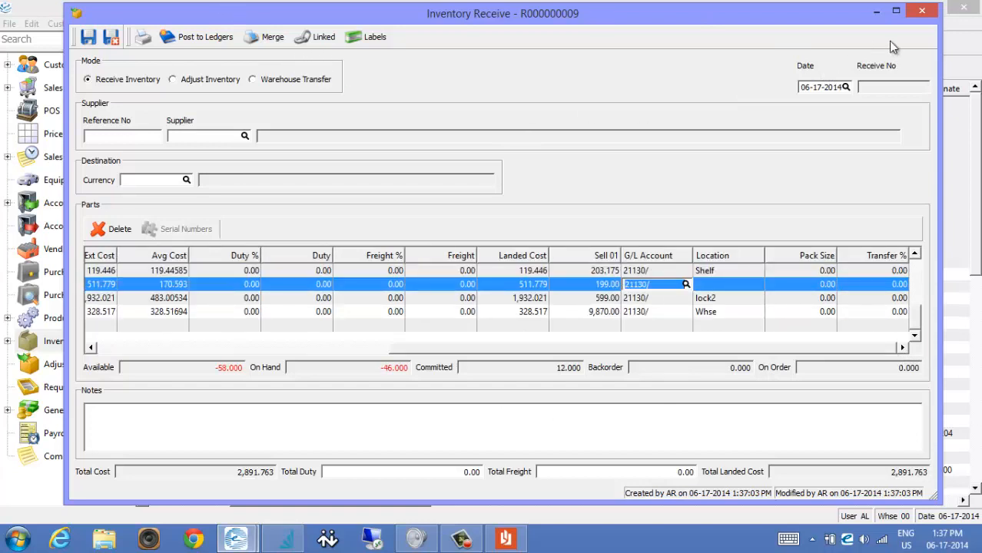
left_click(922, 10)
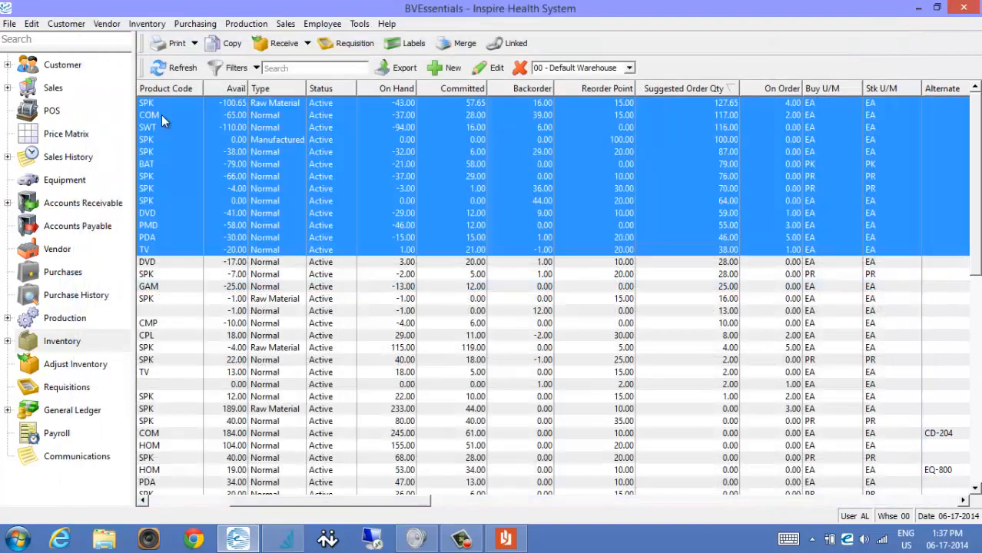
Step: Create a warehouse transfer of the 13 selected parts with Montreal (MONT) as the destination warehouse, then save and close it
left_click(308, 44)
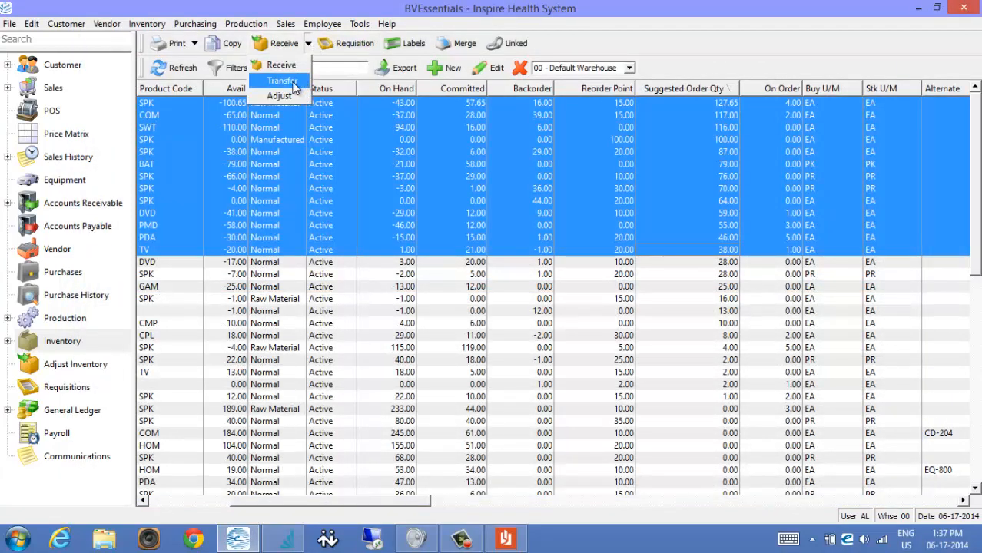
left_click(299, 81)
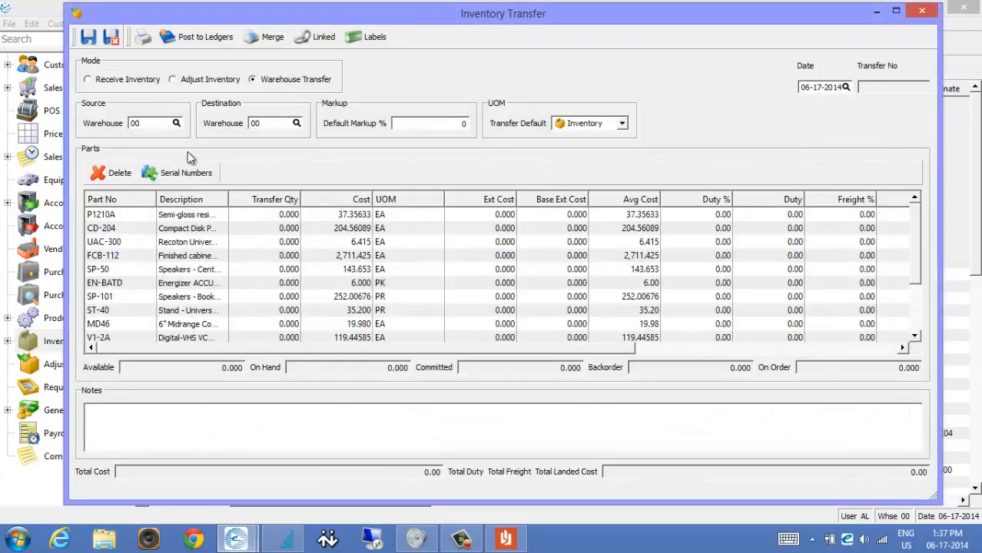
left_click(296, 125)
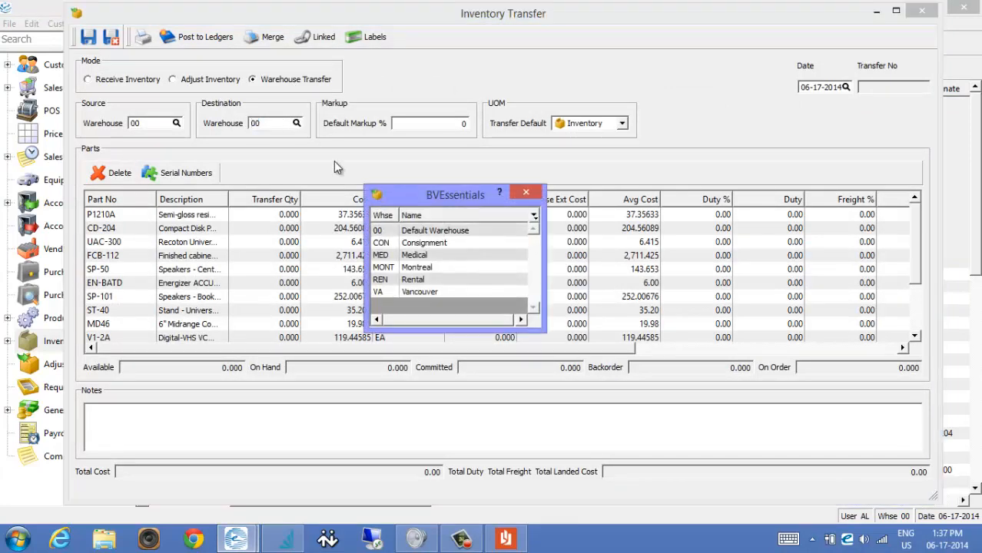
left_click(392, 269)
double_click(392, 269)
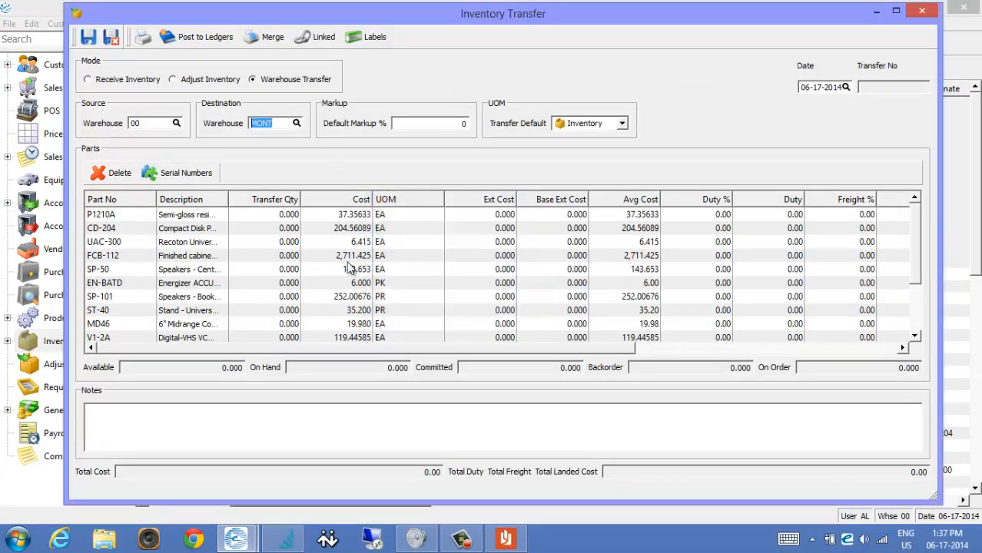
left_click(282, 218)
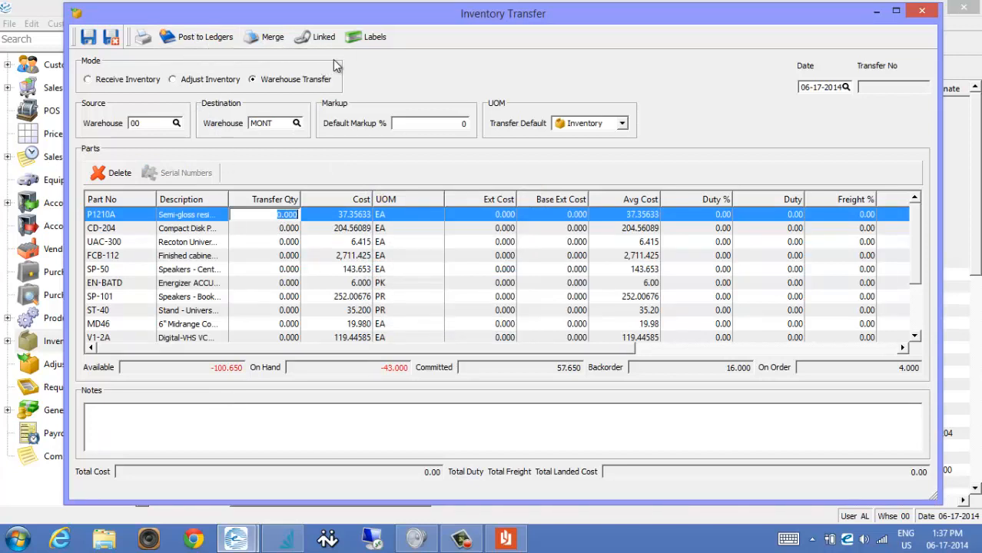
left_click(113, 38)
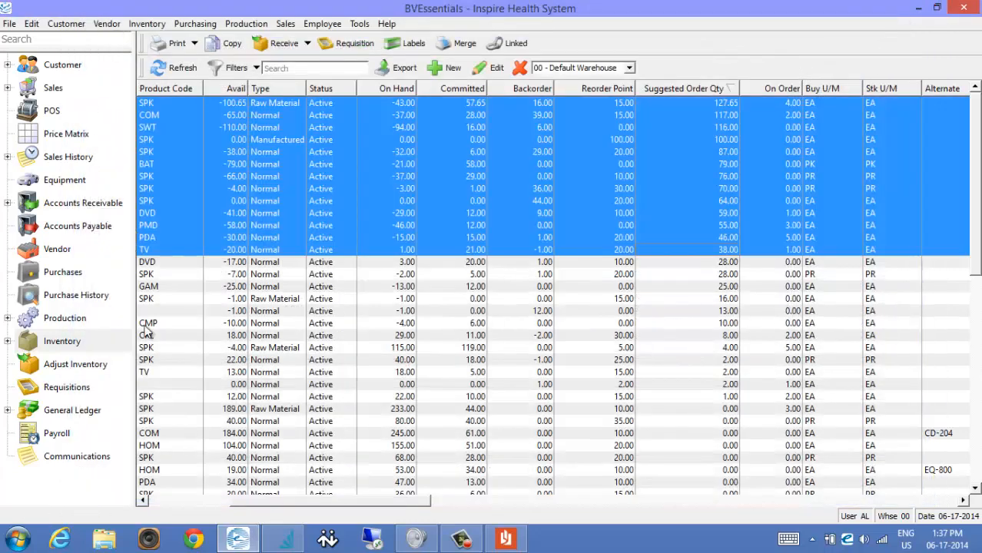
Step: Reopen the pending transfer from the inventory adjustments list, examine the Transfer Qty entries of several parts, and close it
left_click(77, 364)
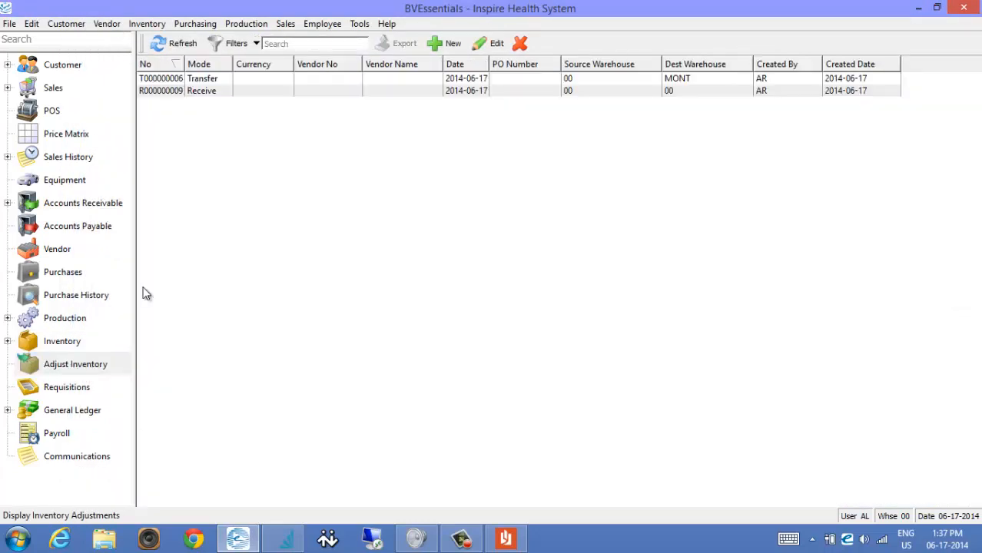
left_click(200, 84)
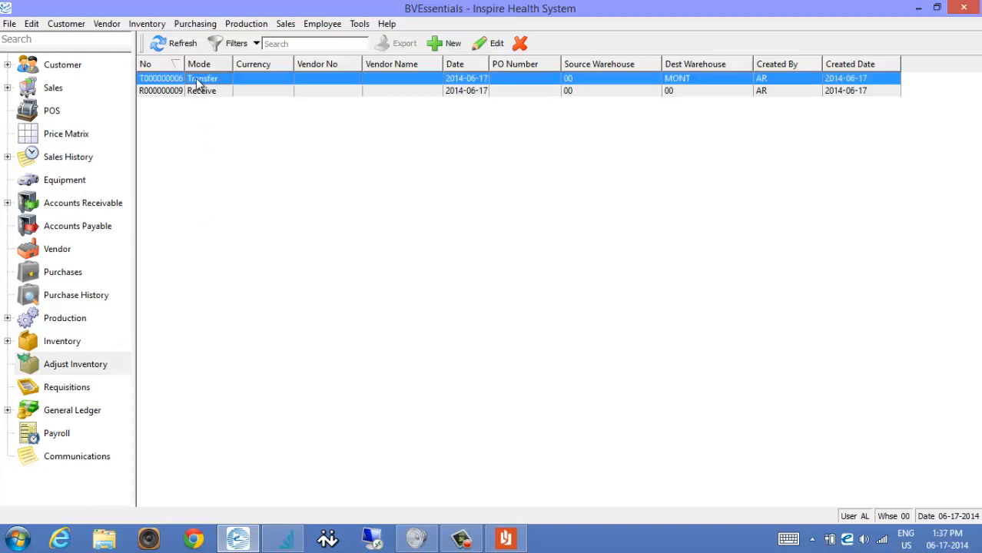
double_click(198, 84)
left_click(277, 216)
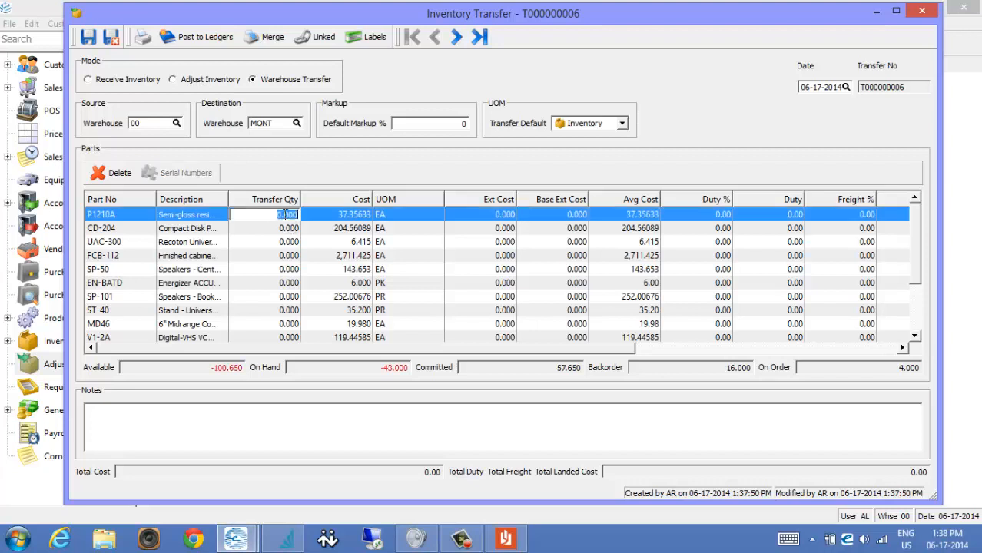
left_click(279, 230)
left_click(280, 243)
left_click(281, 269)
left_click(279, 311)
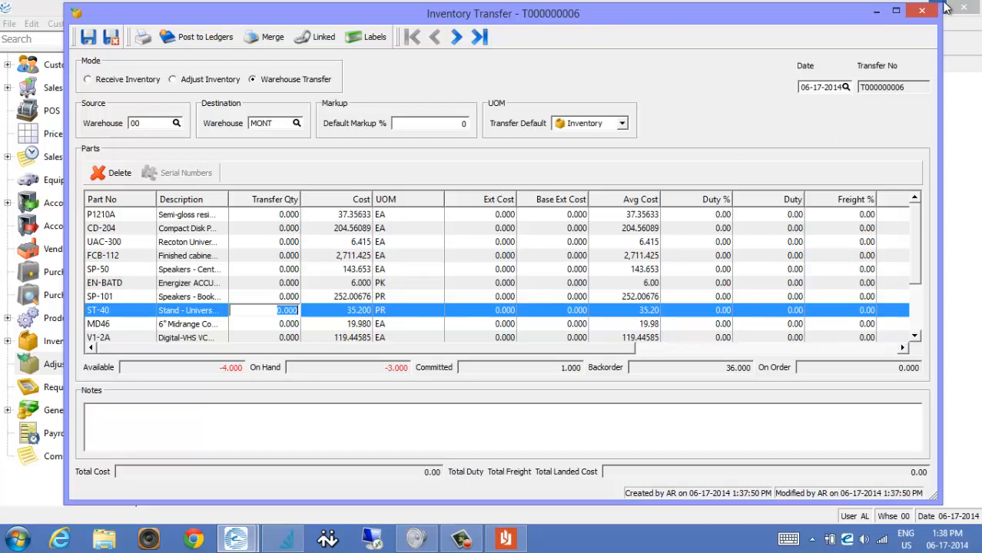
left_click(922, 12)
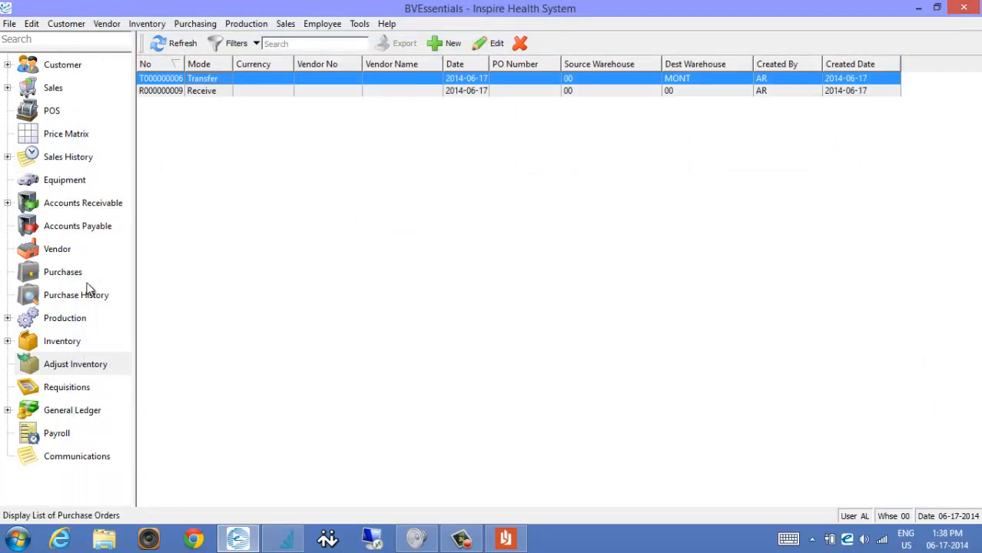
Step: Return to the inventory list and sort it by part number in ascending order
left_click(77, 341)
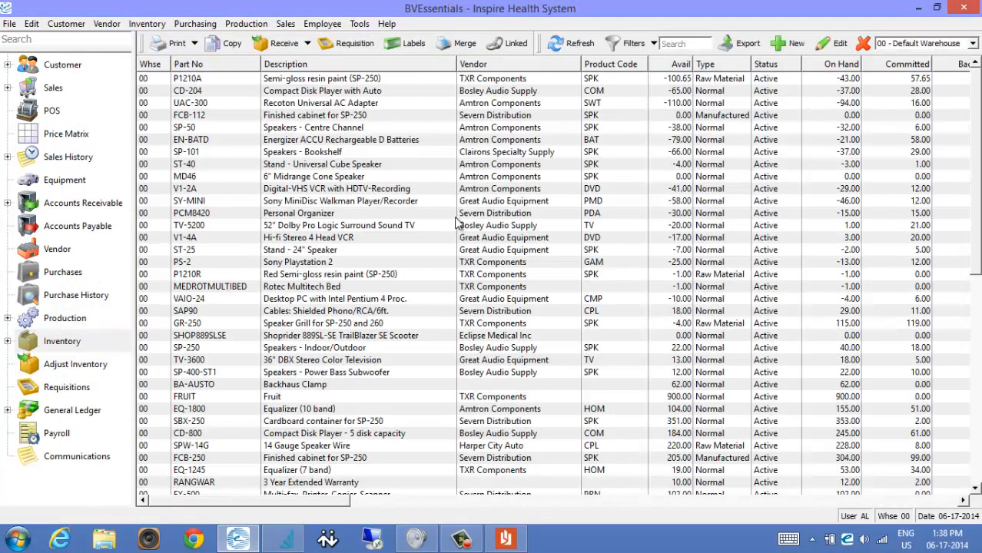
left_click(473, 116)
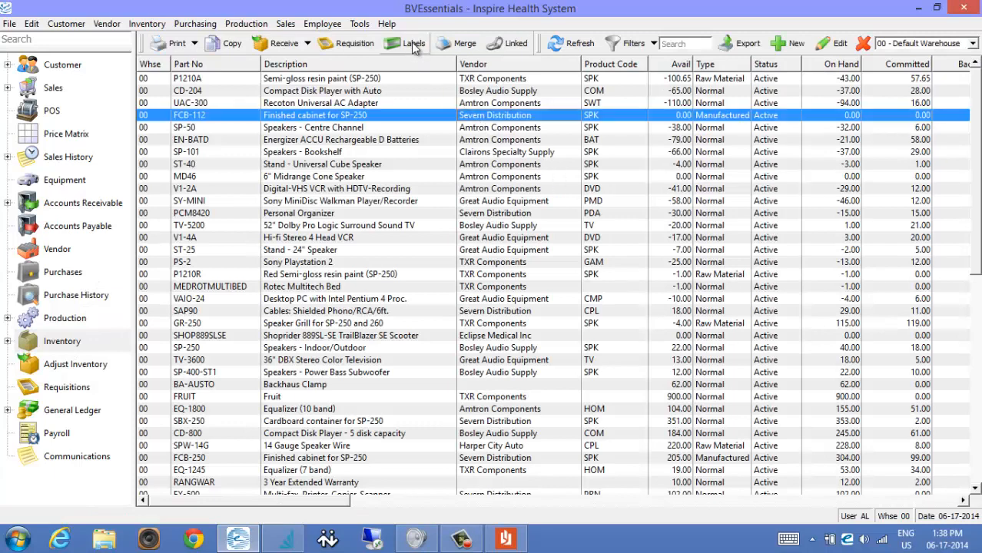
left_click(219, 65)
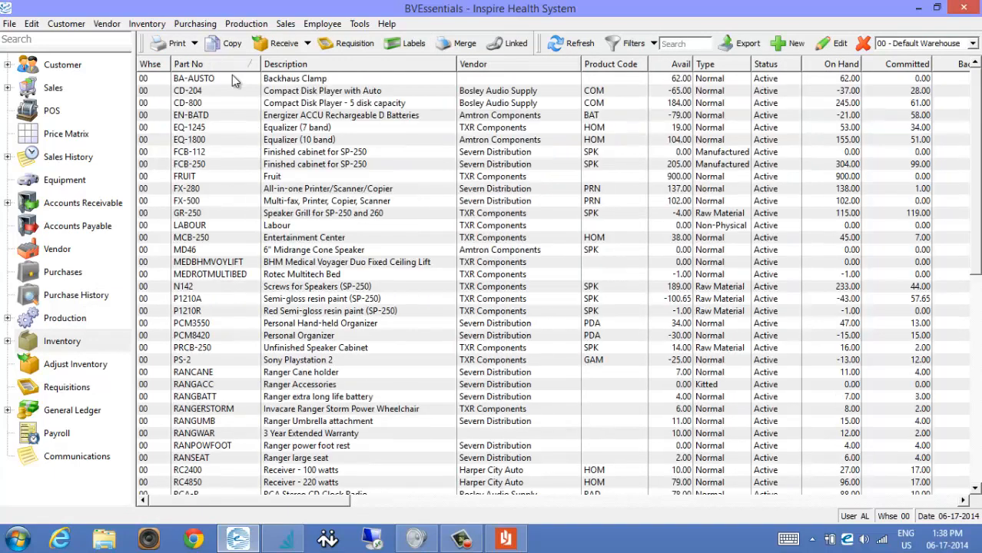
Step: Select parts CD-800, FCB-112, GR-250, LABOUR and P1210A and open label printing for them
left_click(381, 103)
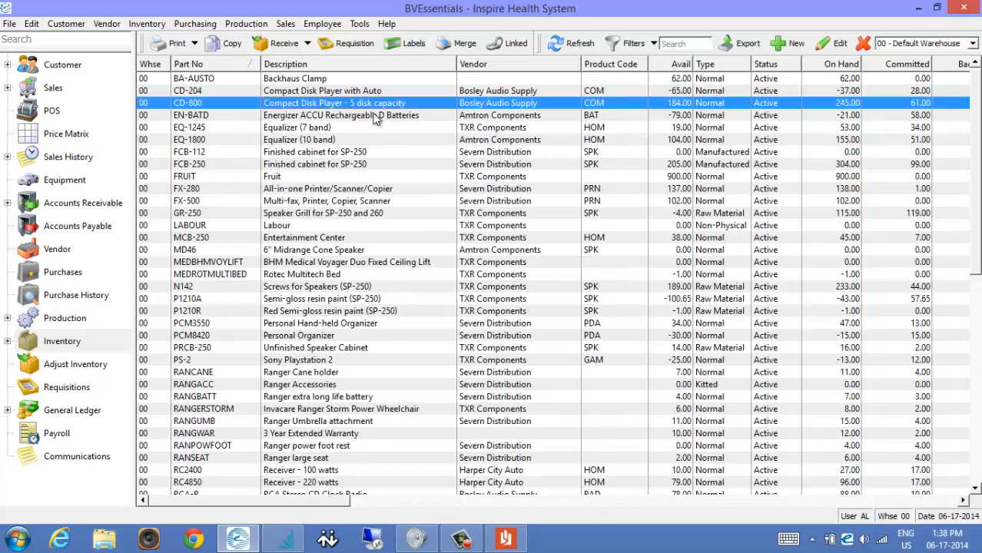
left_click(351, 158, "ctrl")
left_click(358, 213, "ctrl")
left_click(350, 226, "ctrl")
left_click(338, 299, "ctrl")
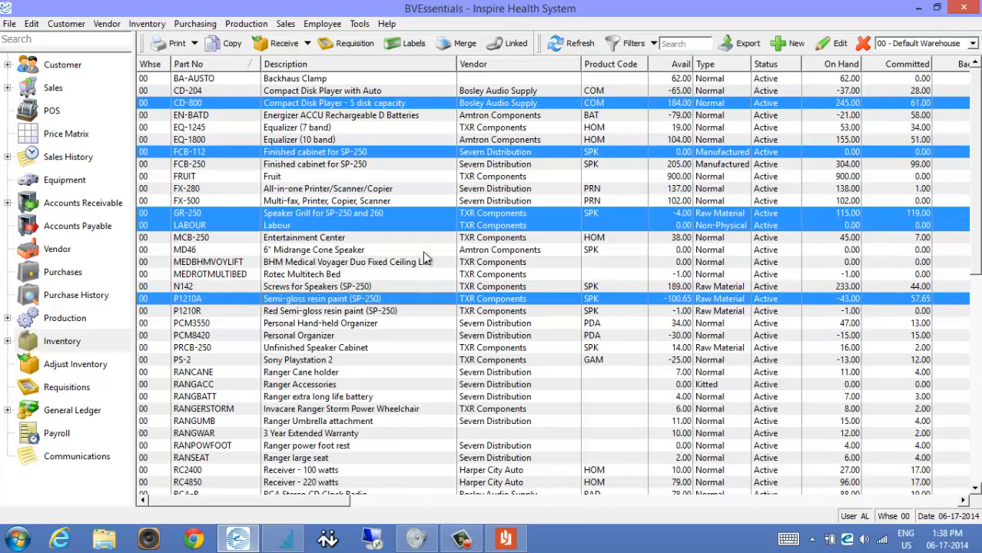
left_click(415, 44)
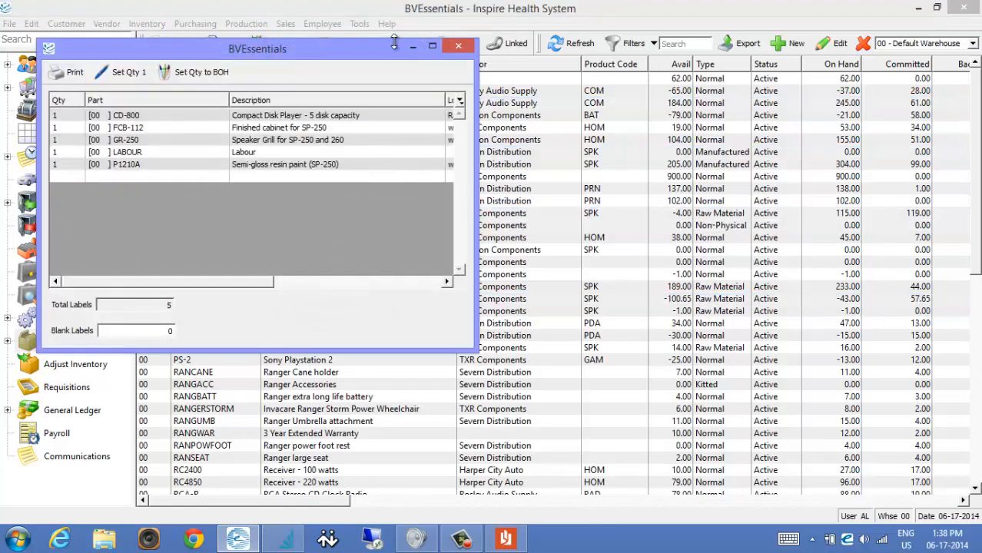
left_click_drag(365, 55, 557, 63)
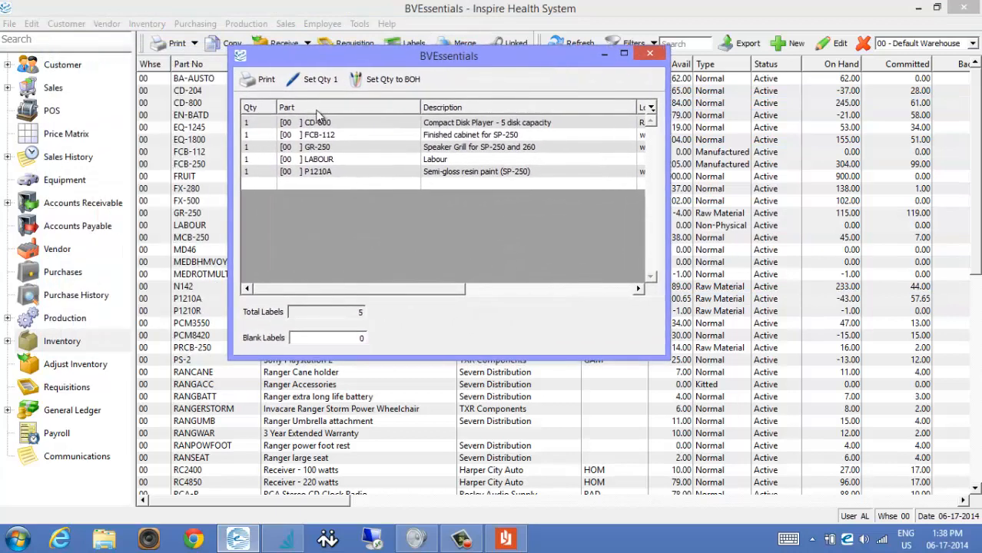
Step: Set the label quantities to 2 for CD-800 and 4 for FCB-112
left_click(267, 123)
type("2")
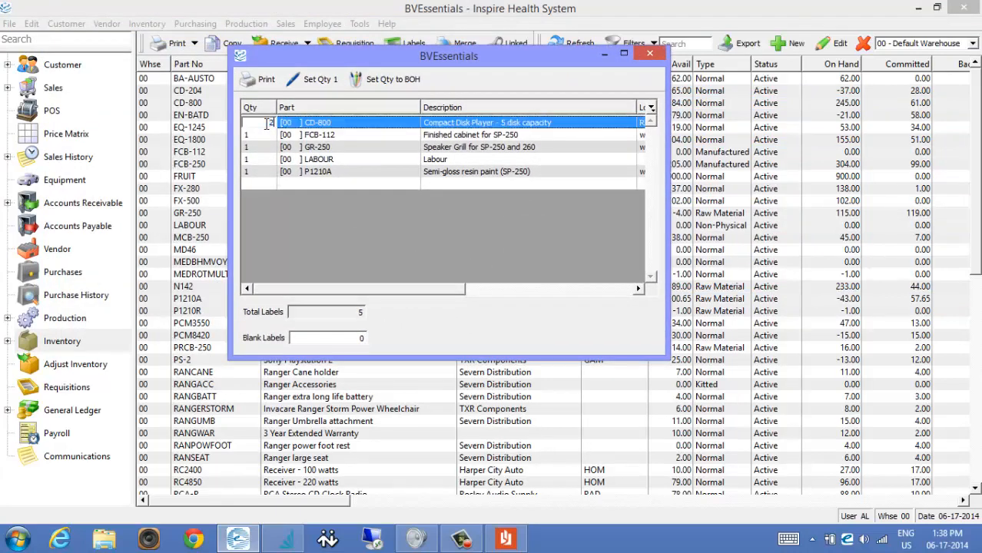
left_click(263, 136)
type("4")
left_click(255, 148)
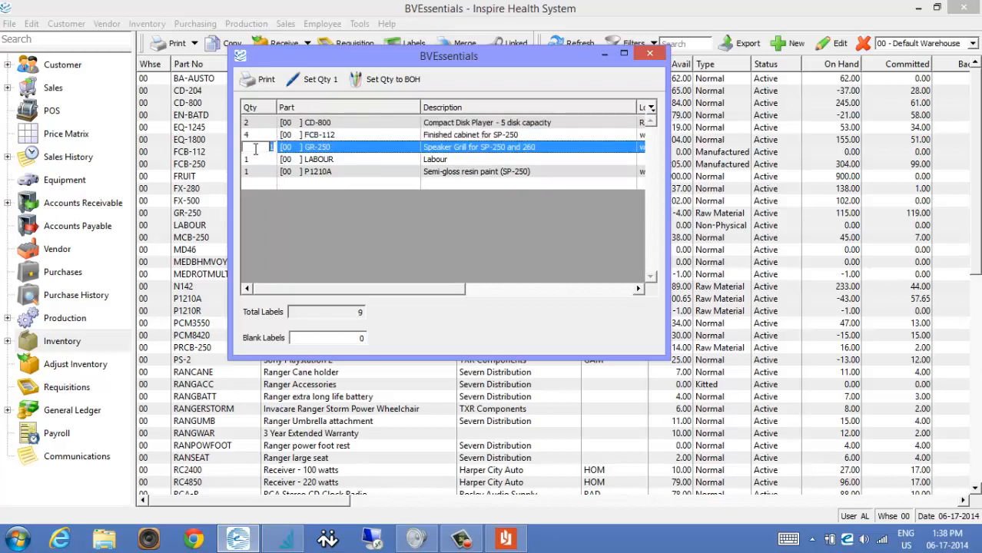
left_click(257, 172)
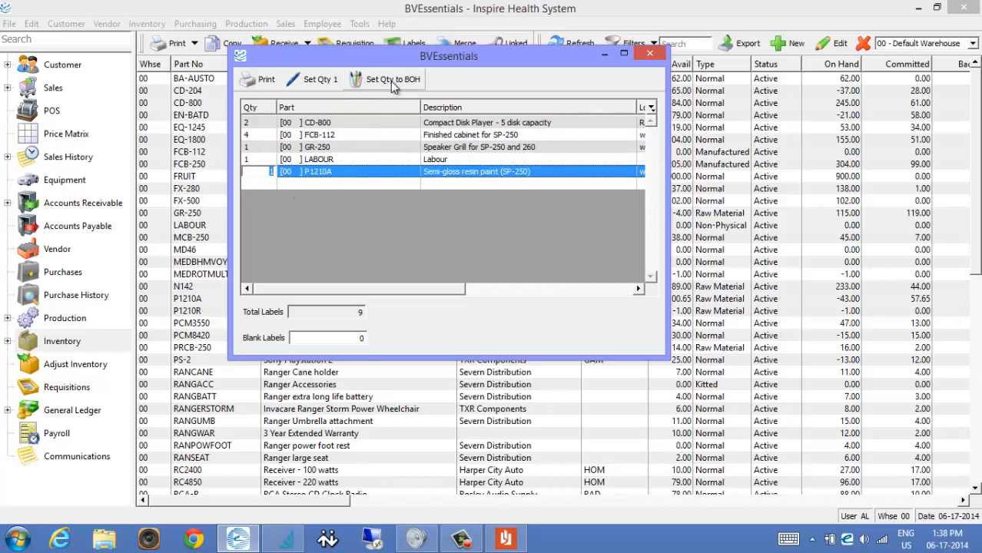
left_click_drag(443, 59, 480, 207)
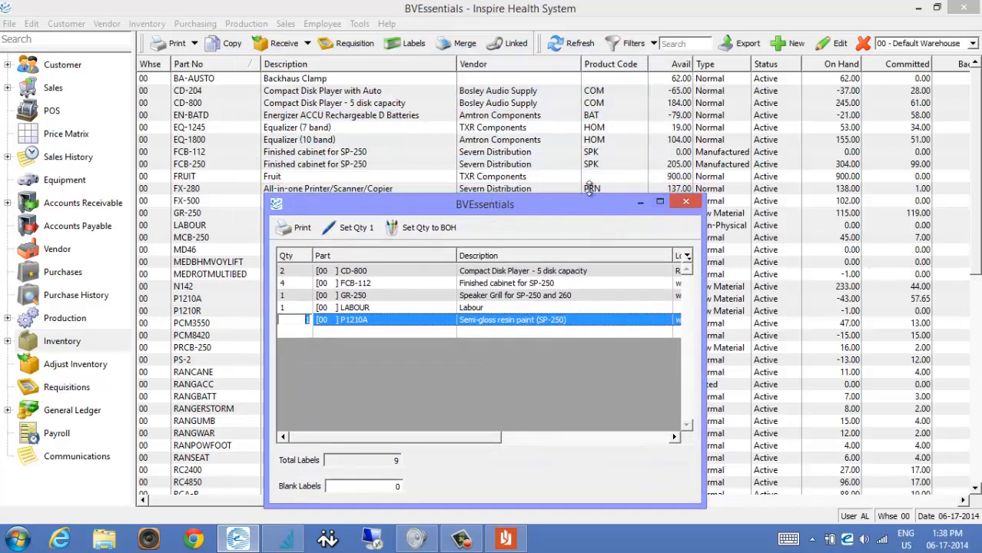
left_click_drag(580, 206, 632, 48)
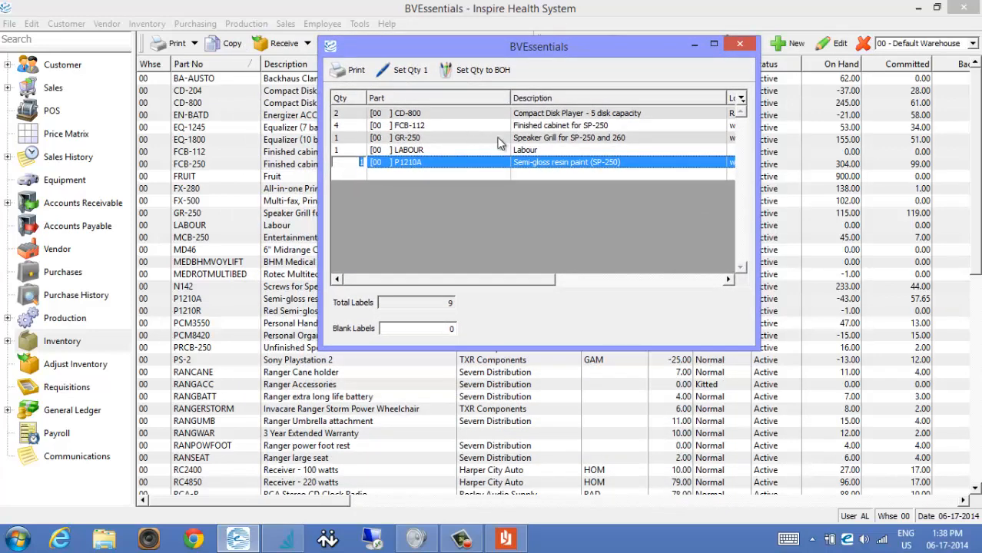
Step: Preview the labels using Inventory Bar Code Label 5160, Inventory Label 5160 and Inventory Label 5267, and maximize the preview
left_click(341, 69)
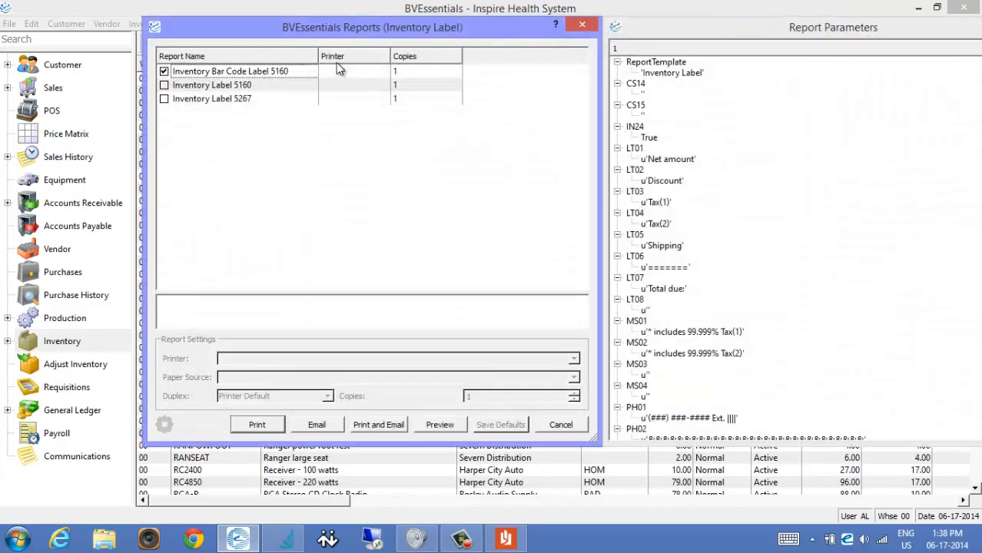
left_click(164, 85)
left_click(164, 98)
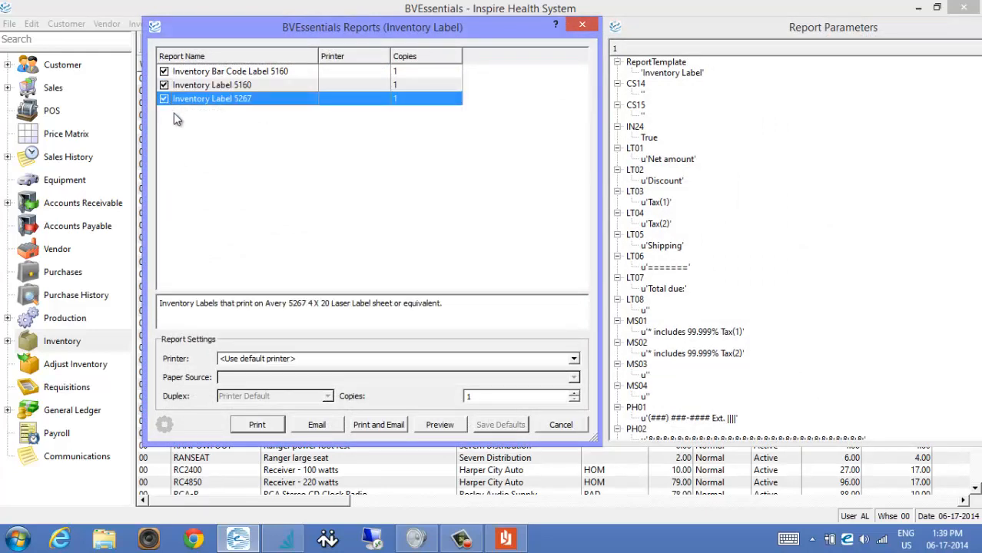
left_click(438, 425)
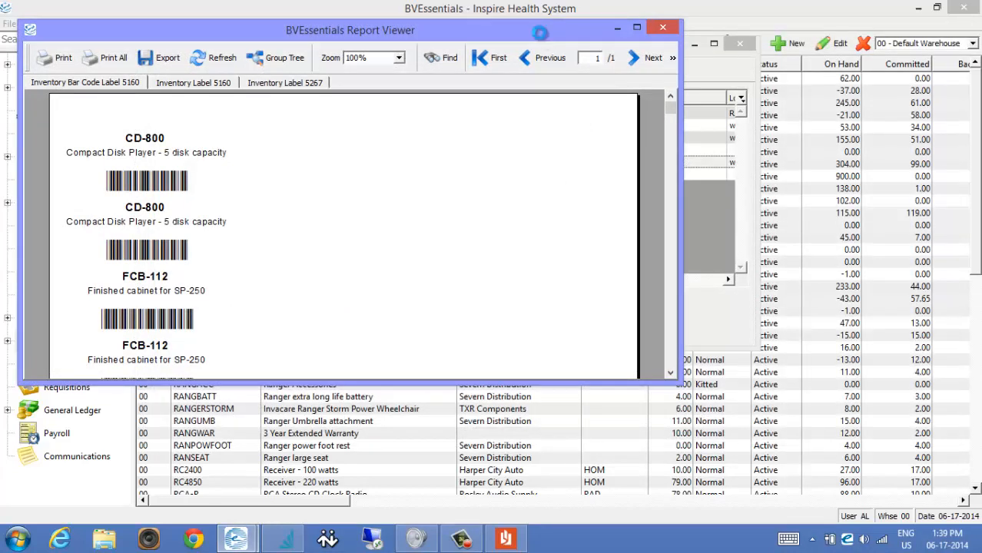
double_click(540, 32)
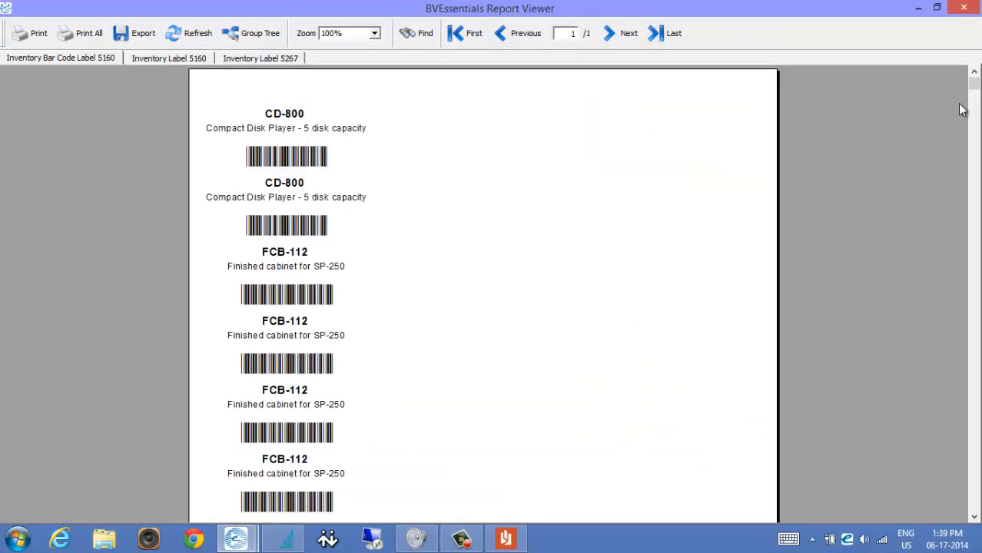
Step: Review the bar code, 5160 and 5267 label previews, and close the report viewer and the label quantity window
left_click_drag(974, 86, 960, 105)
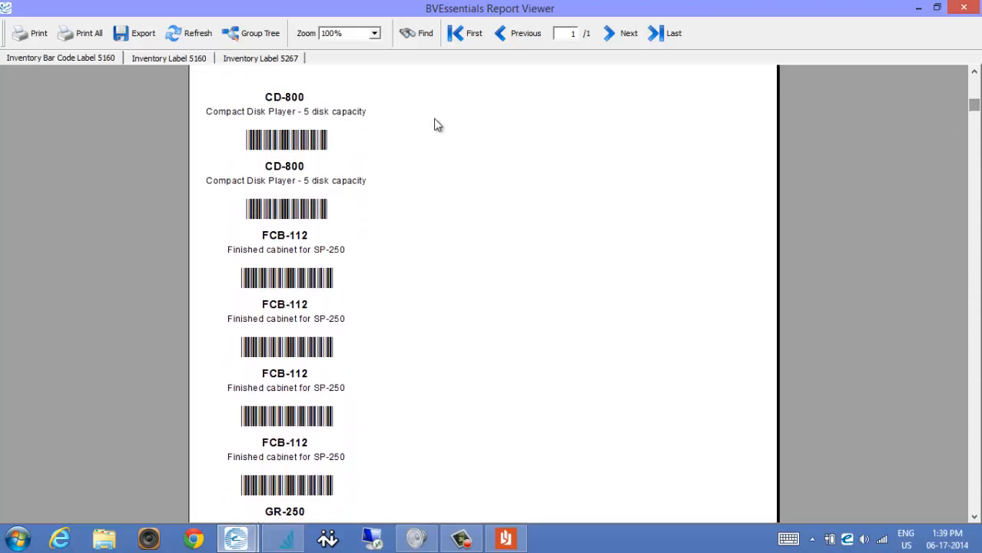
left_click(183, 60)
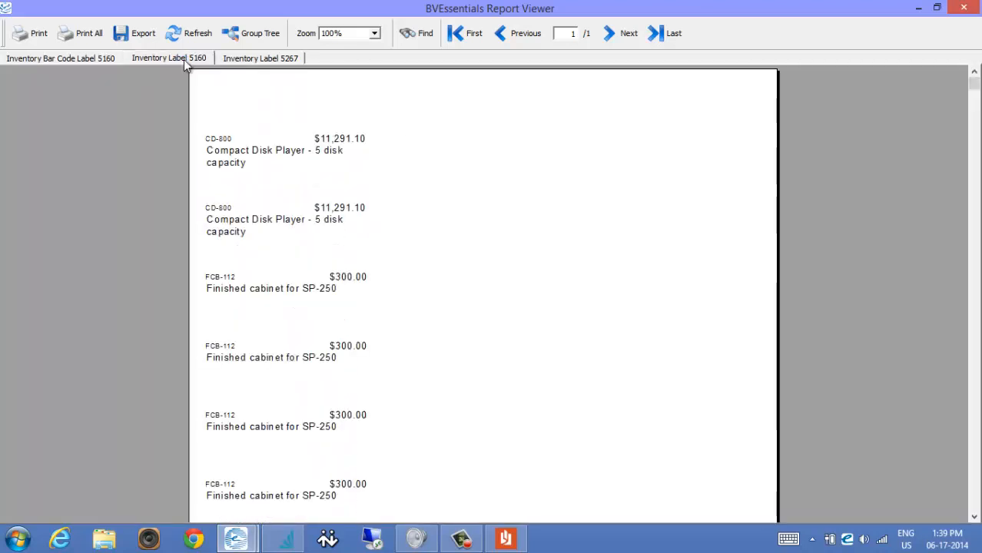
left_click(280, 61)
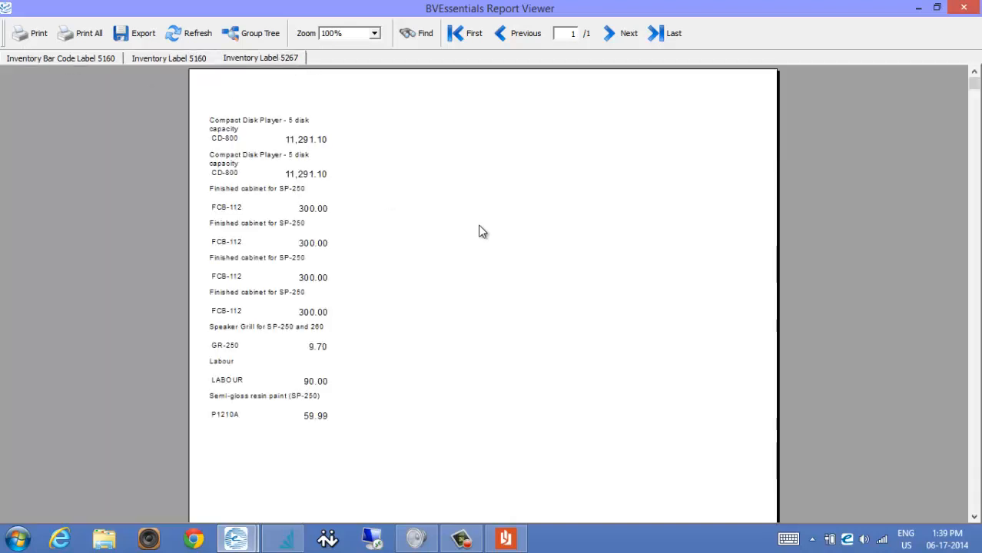
left_click(963, 7)
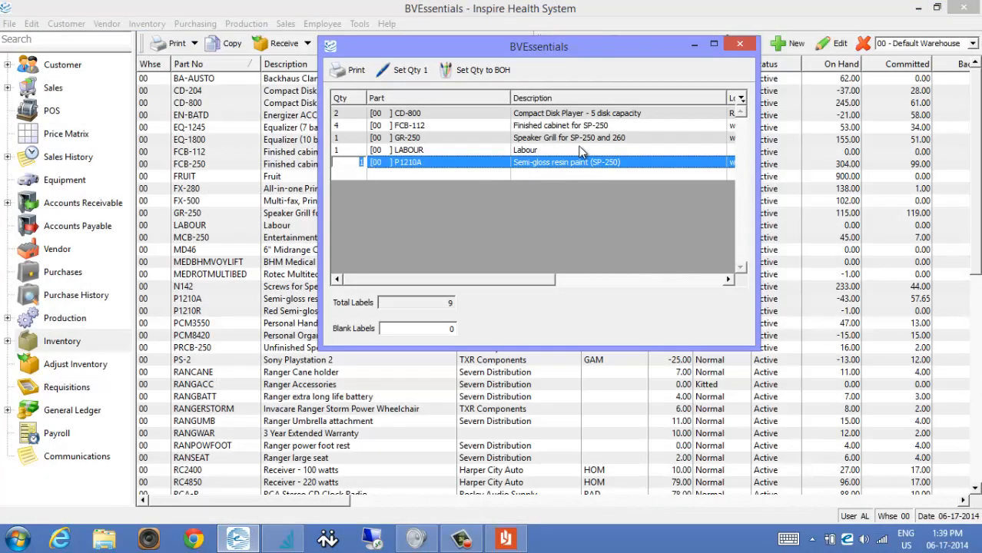
left_click(740, 44)
Step: Open the inventory record for part CD-204 and show its general details
left_click(476, 128)
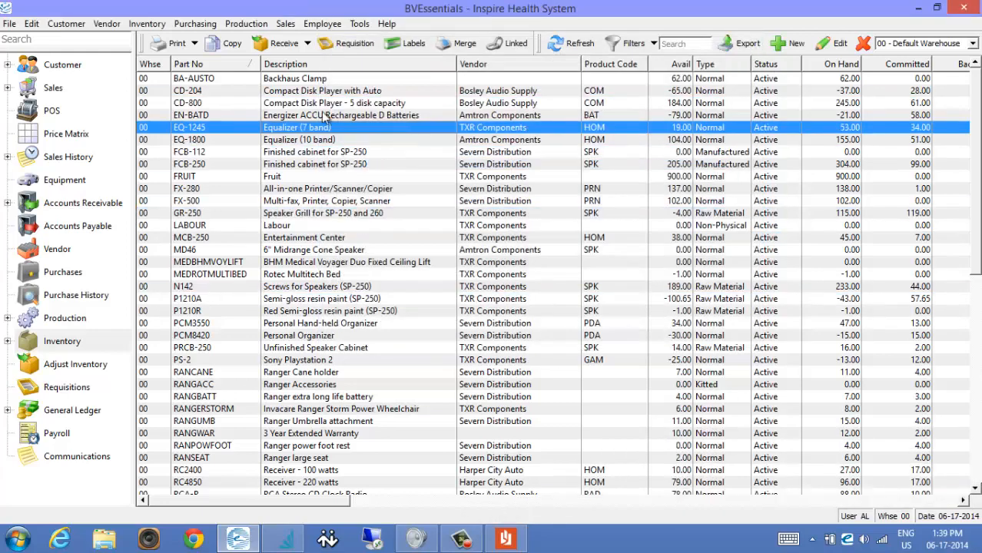
left_click(208, 90)
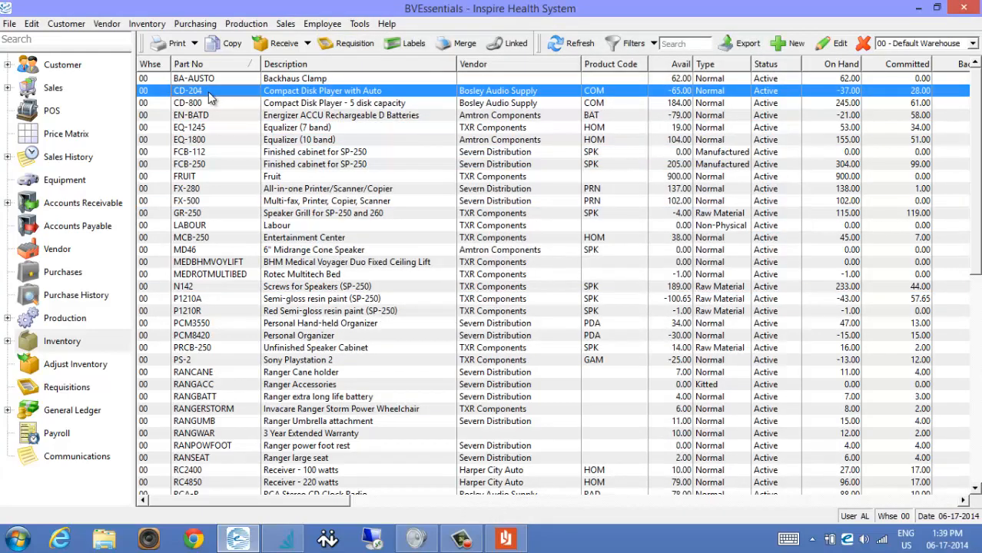
double_click(209, 91)
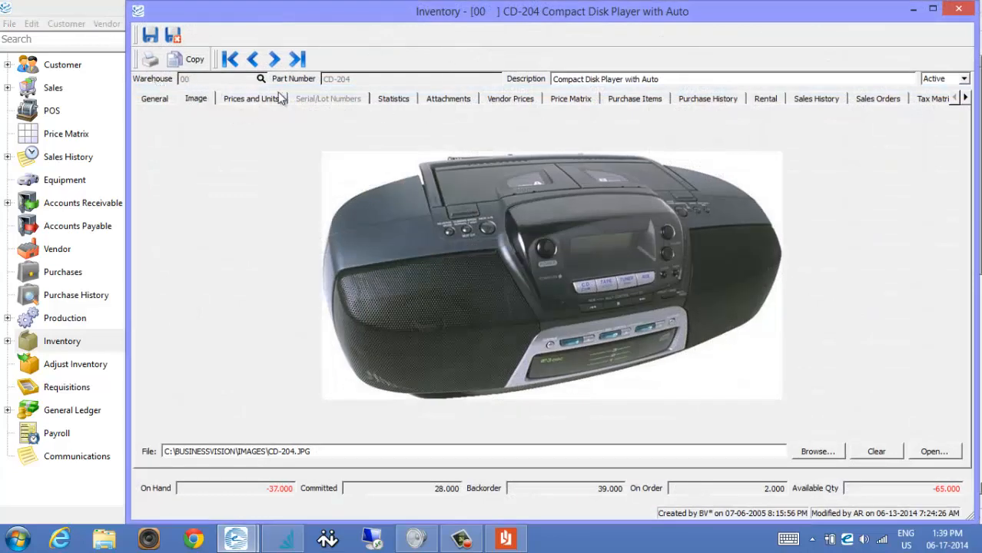
left_click(163, 103)
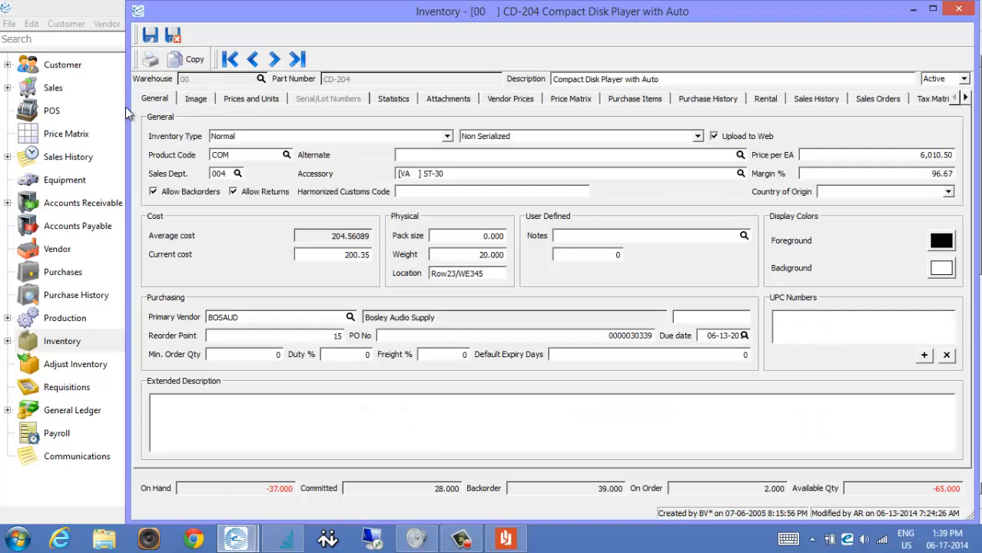
left_click_drag(761, 25, 719, 25)
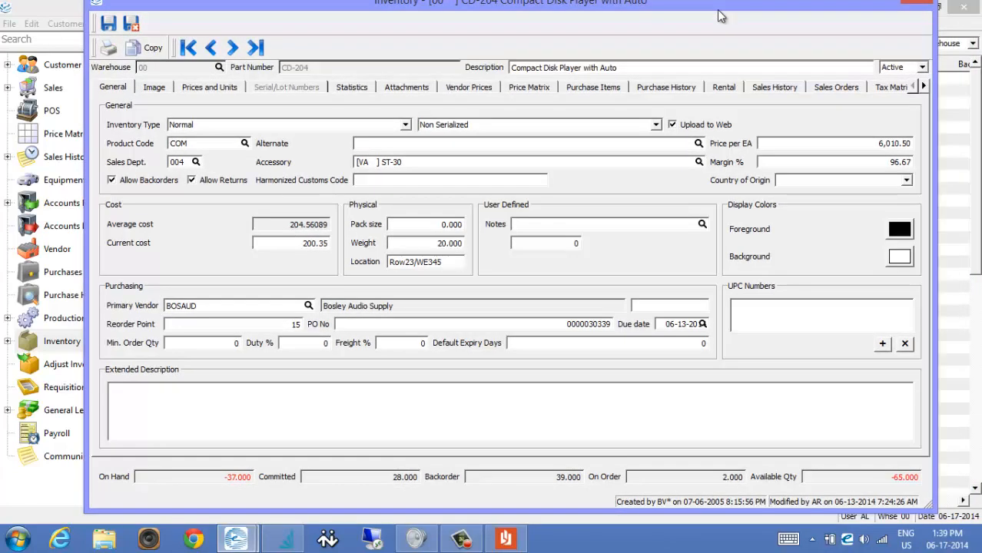
Step: Examine the inventory type choices, product code, sales department, customs code and country of origin choices for CD-204
left_click(218, 135)
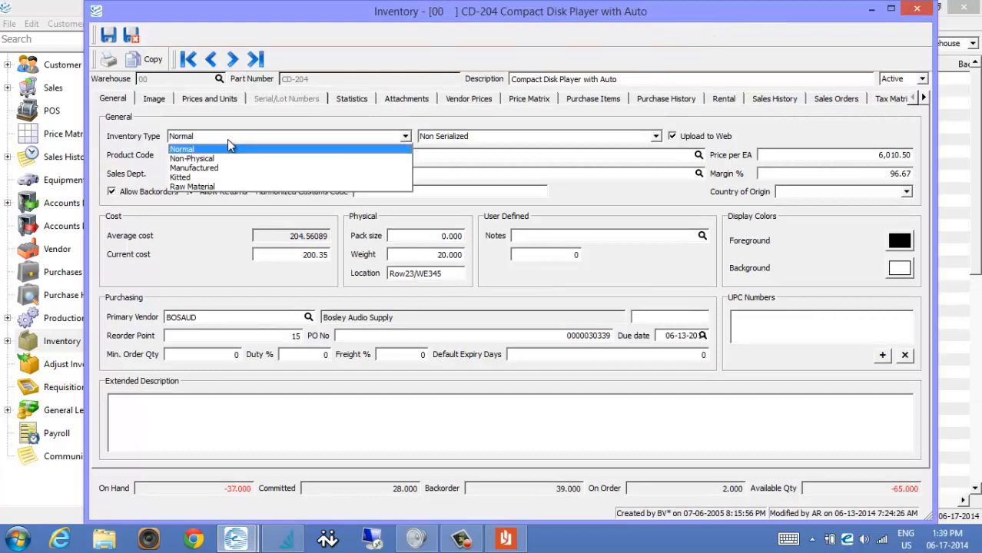
left_click(227, 139)
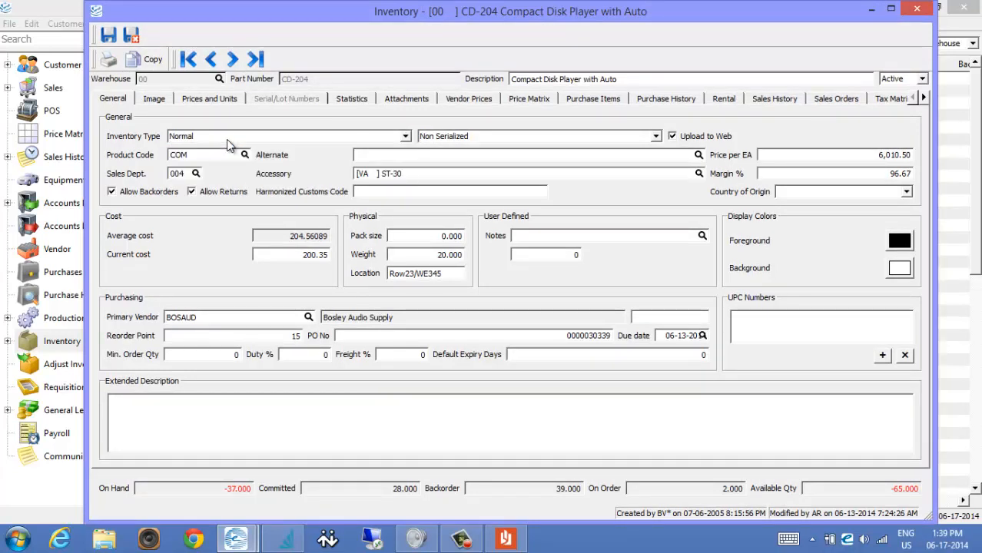
left_click(207, 153)
left_click(186, 173)
left_click(382, 191)
left_click(857, 194)
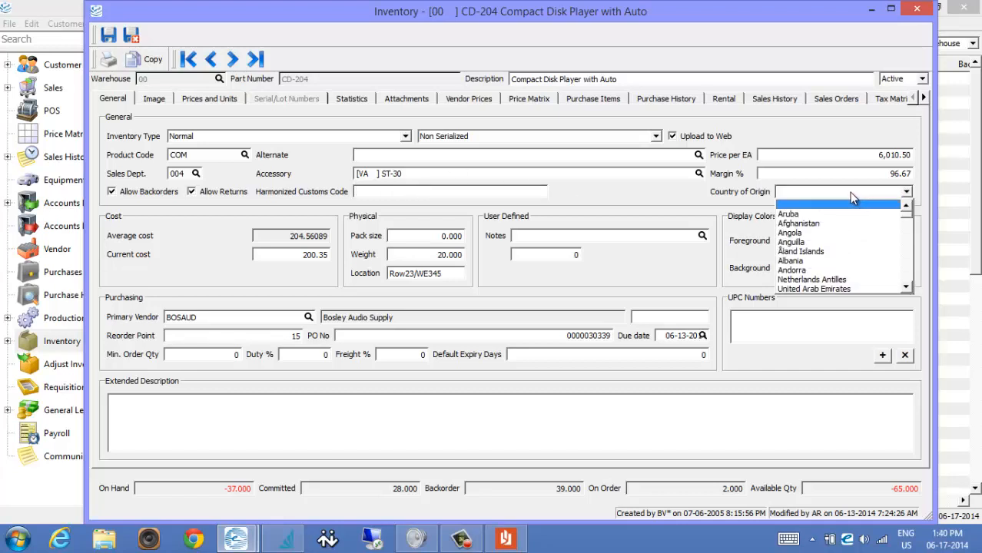
left_click(849, 192)
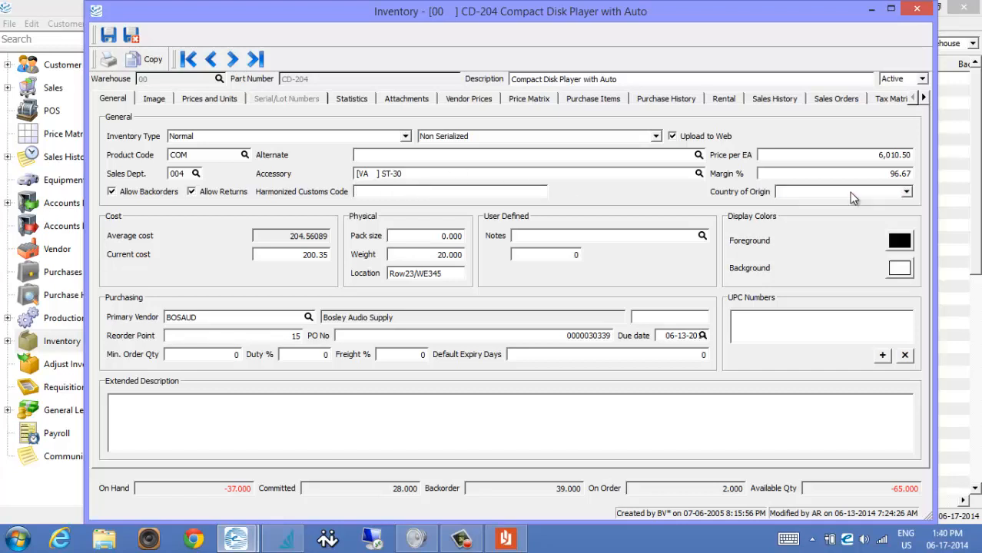
Step: Examine the serialization choices and the alternate and accessory part fields
left_click(582, 138)
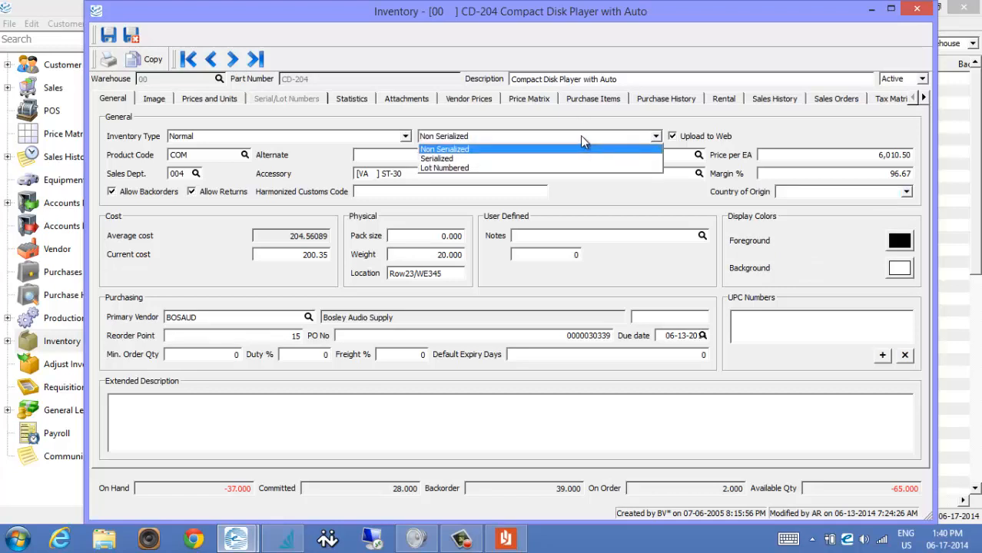
left_click(499, 133)
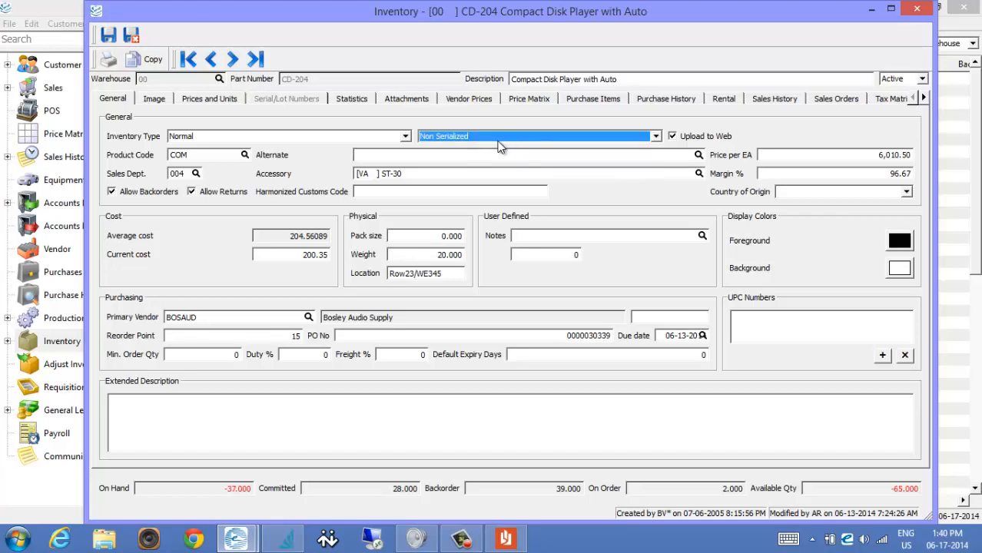
left_click(405, 155)
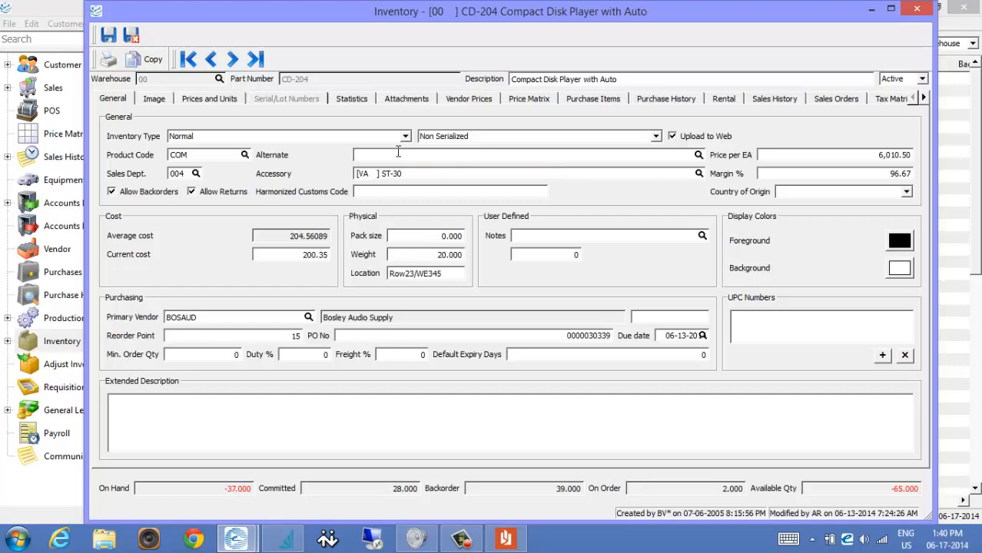
left_click(421, 175)
triple_click(416, 174)
left_click(416, 173)
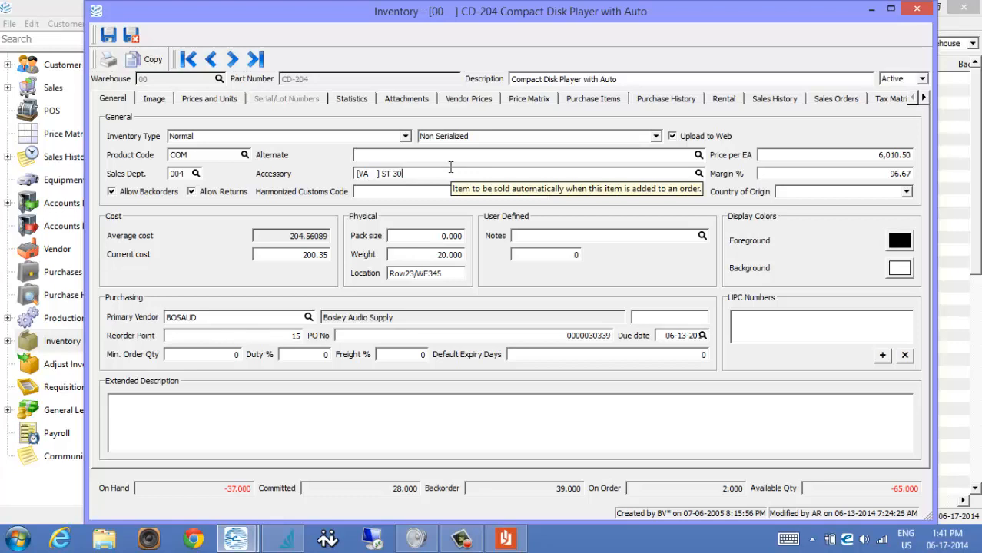
triple_click(408, 174)
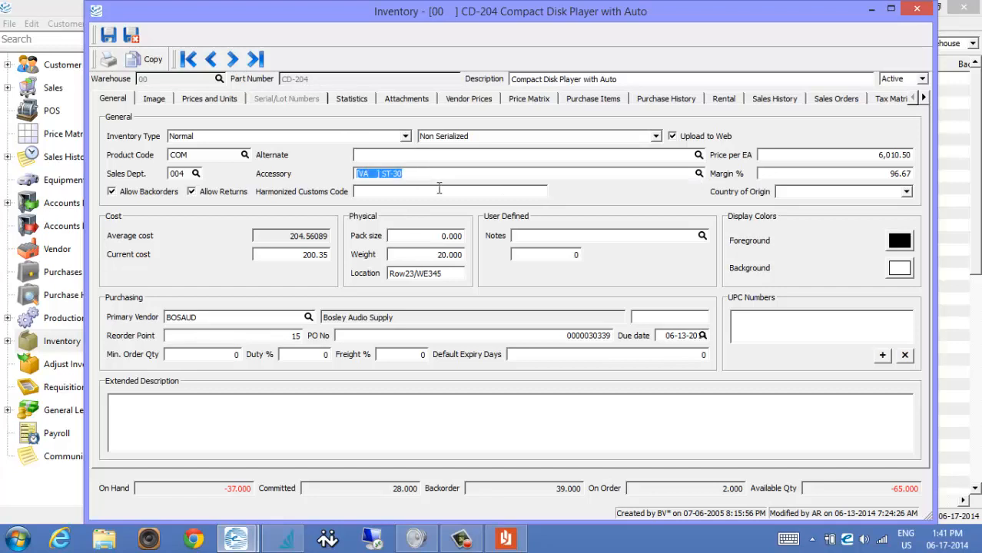
Step: Examine the part's average and current cost, pack size, weight and location fields
double_click(308, 239)
double_click(292, 258)
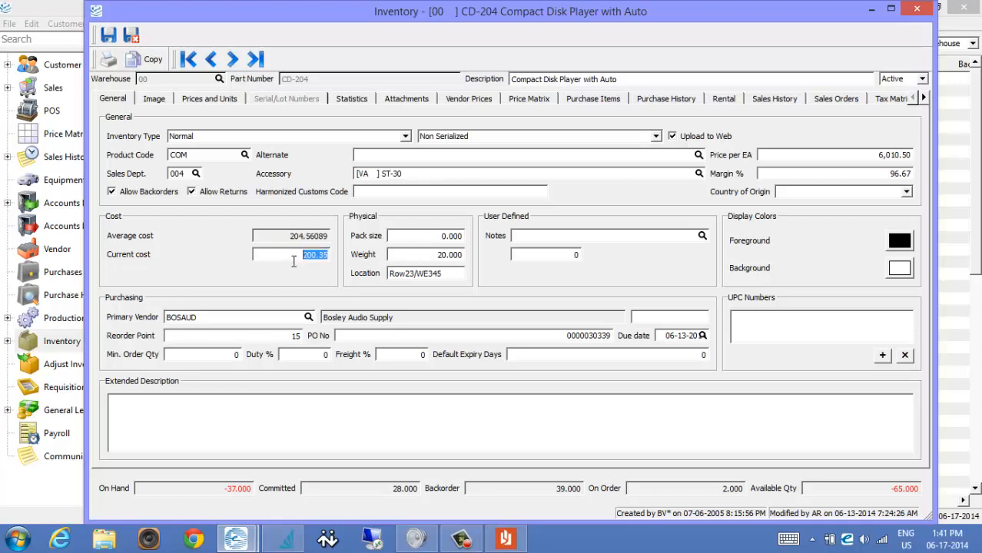
double_click(425, 236)
left_click(429, 256)
left_click_drag(435, 255, 443, 254)
left_click(451, 273)
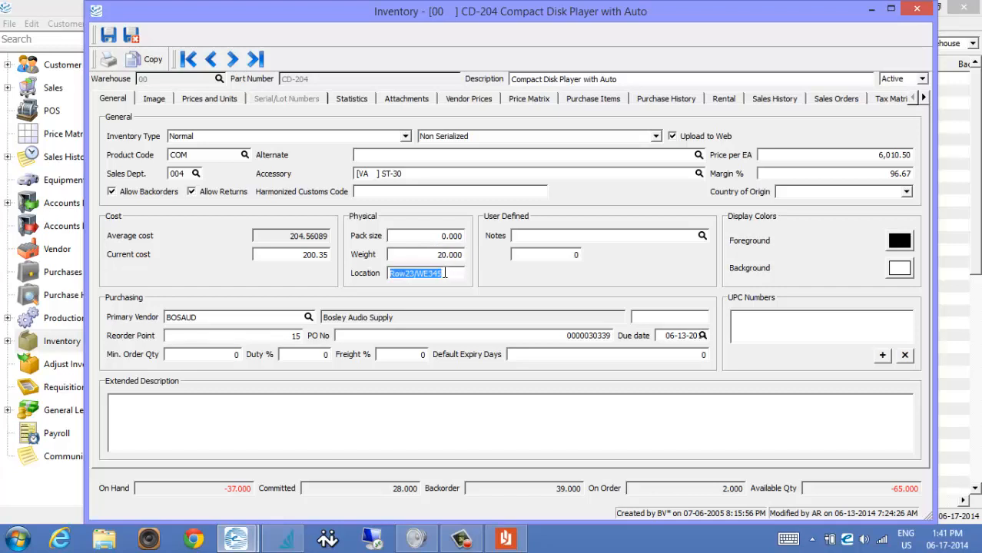
Step: Examine the user-defined fields, opening the notes lookup and closing it without choosing a value
left_click(582, 239)
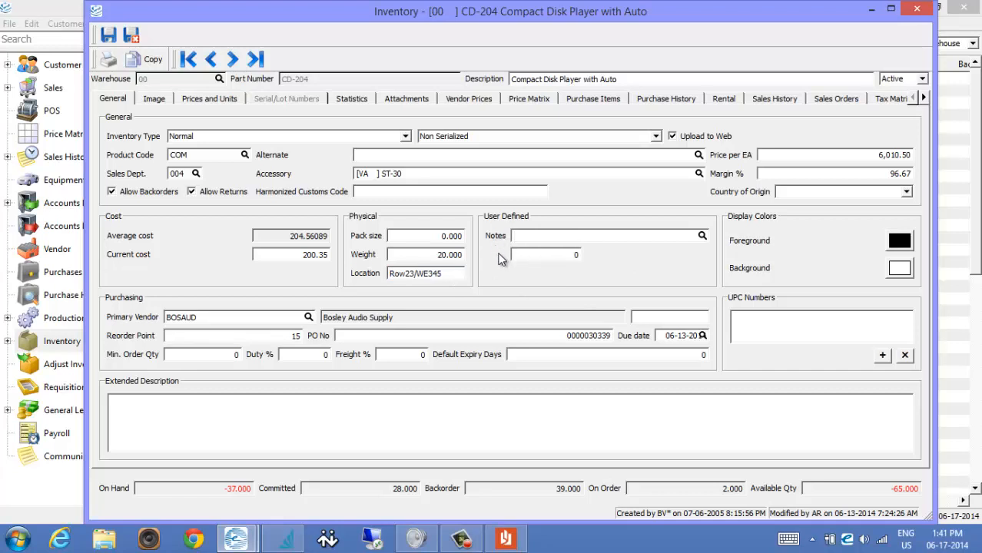
left_click(536, 262)
left_click(641, 233)
left_click(703, 239)
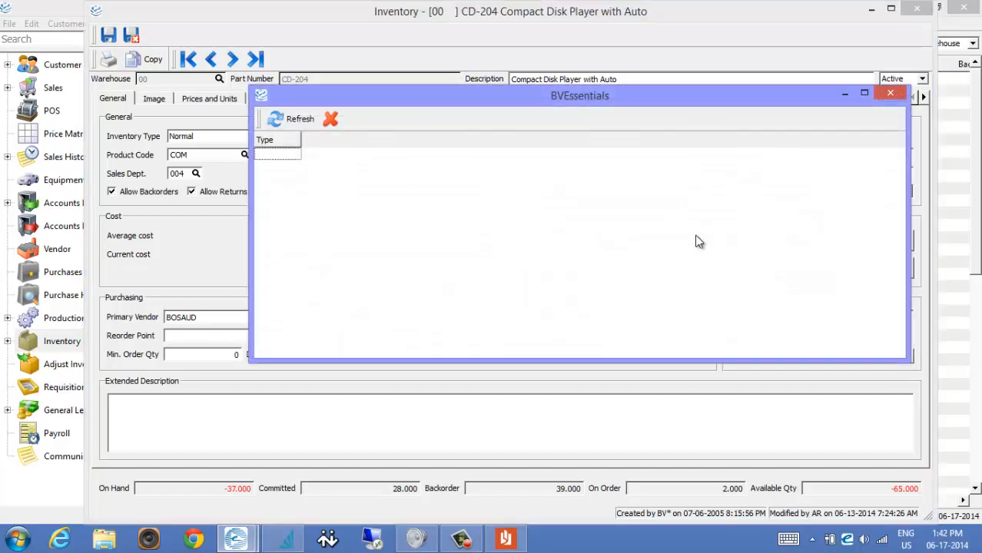
left_click(280, 156)
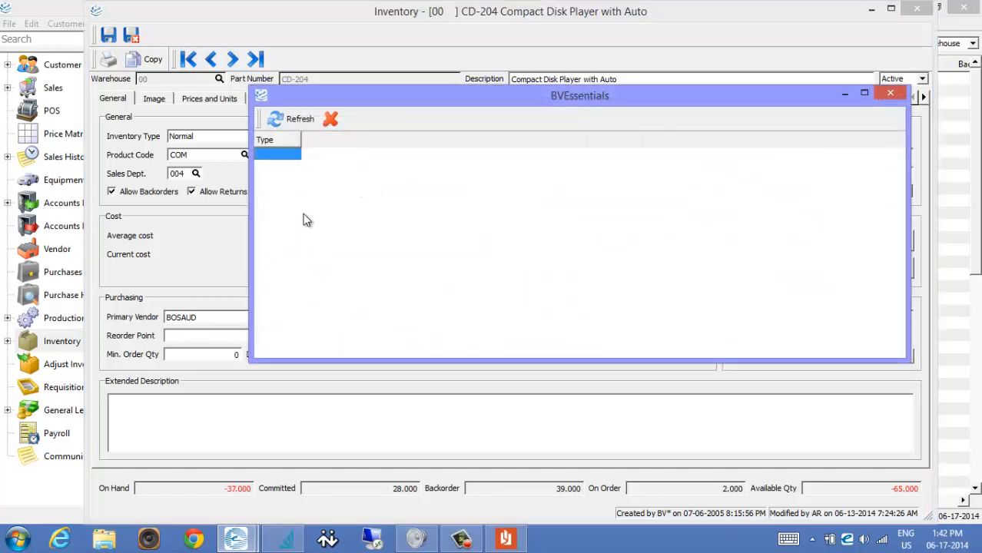
left_click(891, 95)
left_click(555, 240)
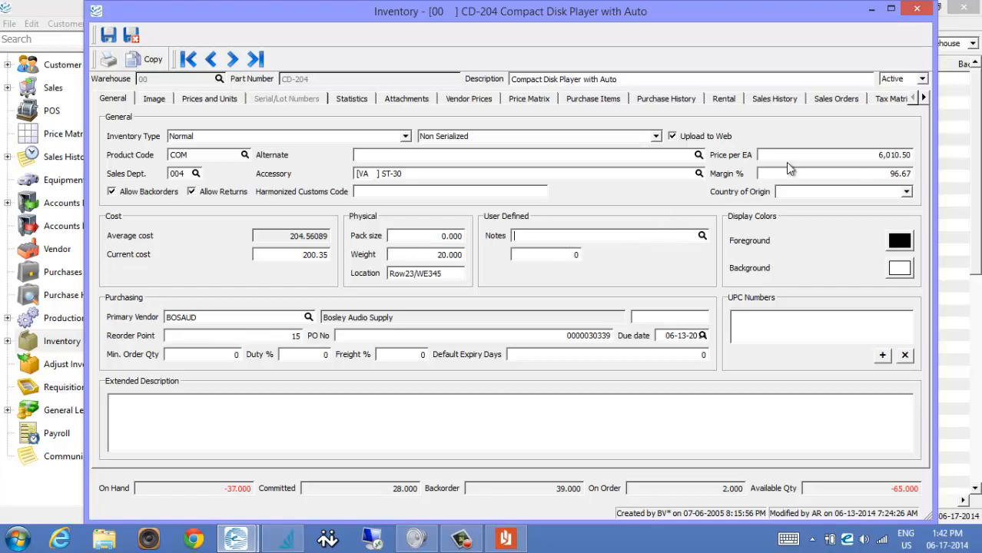
Step: Examine the price and margin fields and the color choices for the part's display foreground
left_click(841, 156)
left_click(854, 175)
left_click(905, 241)
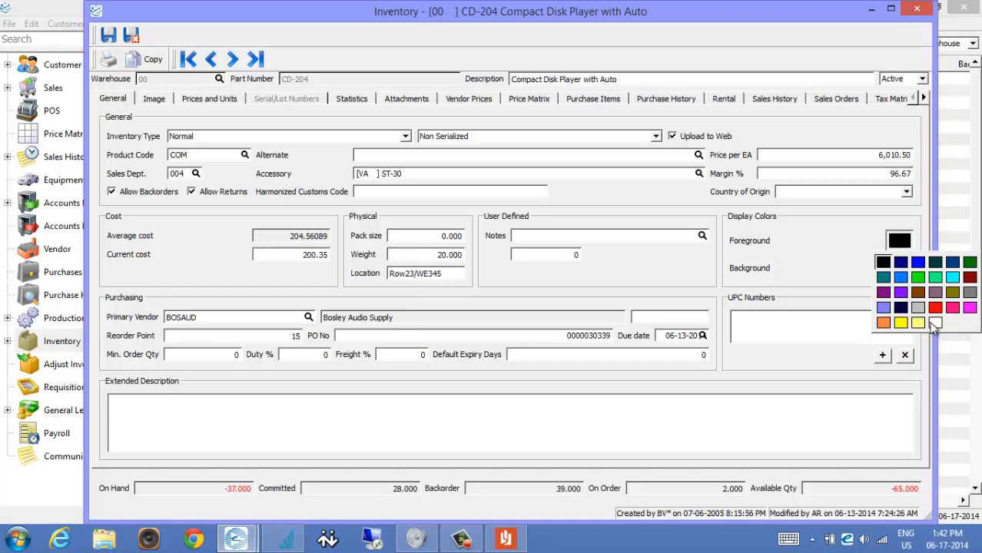
left_click(855, 226)
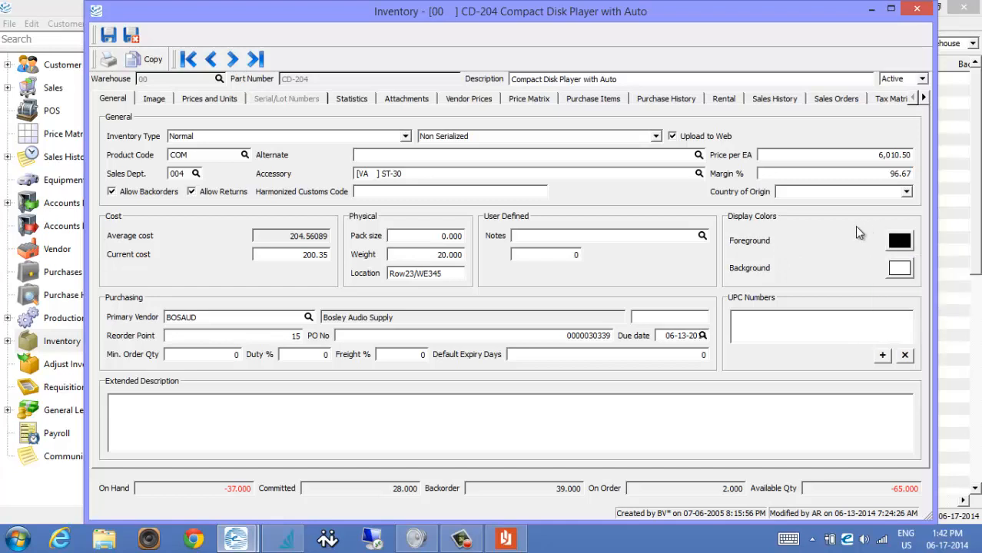
Step: Examine the purchasing details, including primary vendor, reorder point, minimum order, duty, freight, PO number, due date and expiry days, plus the extended description
left_click(217, 317)
left_click(256, 337)
left_click(200, 356)
left_click(298, 355)
left_click(389, 354)
left_click(321, 354)
left_click(482, 332)
left_click(658, 332)
left_click(635, 361)
left_click(169, 419)
Step: Check the on hand, committed, backorder, on order and available quantities, and view the part's image and its file path
left_click(208, 489)
left_click(364, 488)
left_click(578, 491)
left_click(673, 490)
left_click(871, 489)
left_click(156, 101)
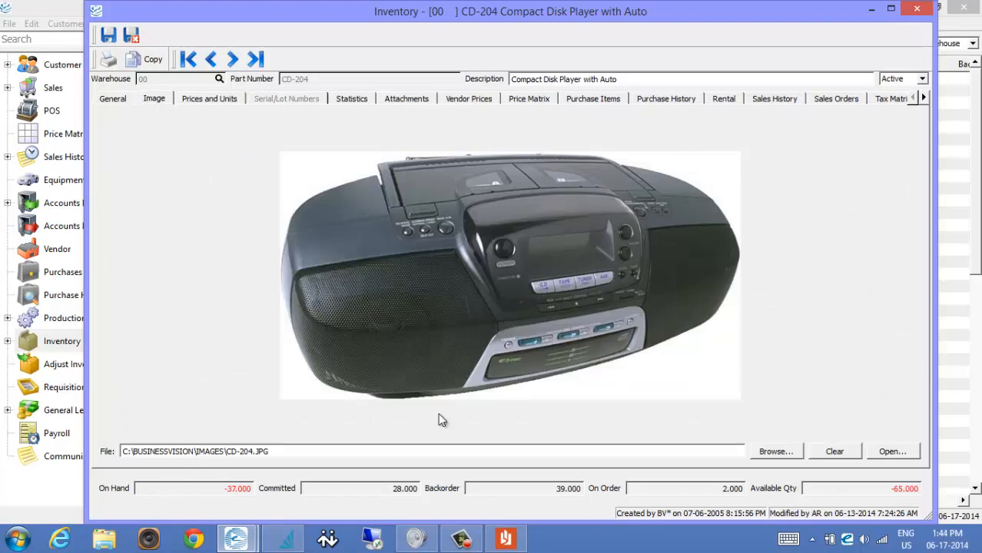
double_click(319, 452)
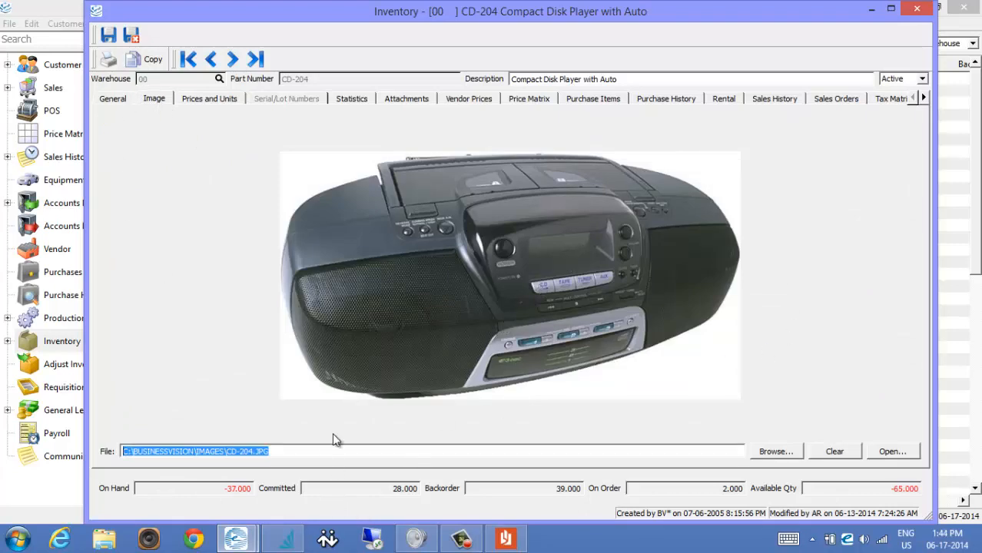
Step: View the part's prices and units, starting a new unit of measure row and cancelling it
left_click(219, 100)
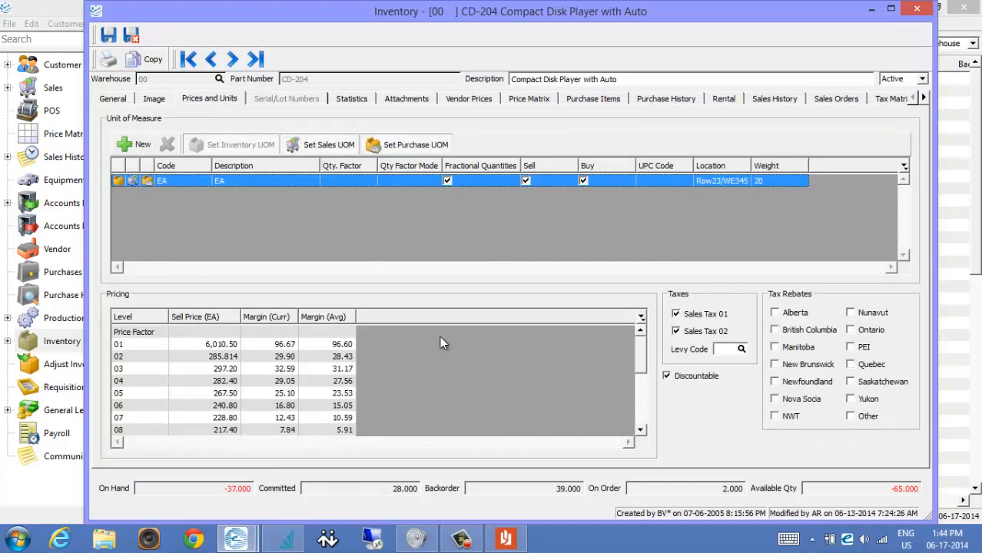
left_click(137, 143)
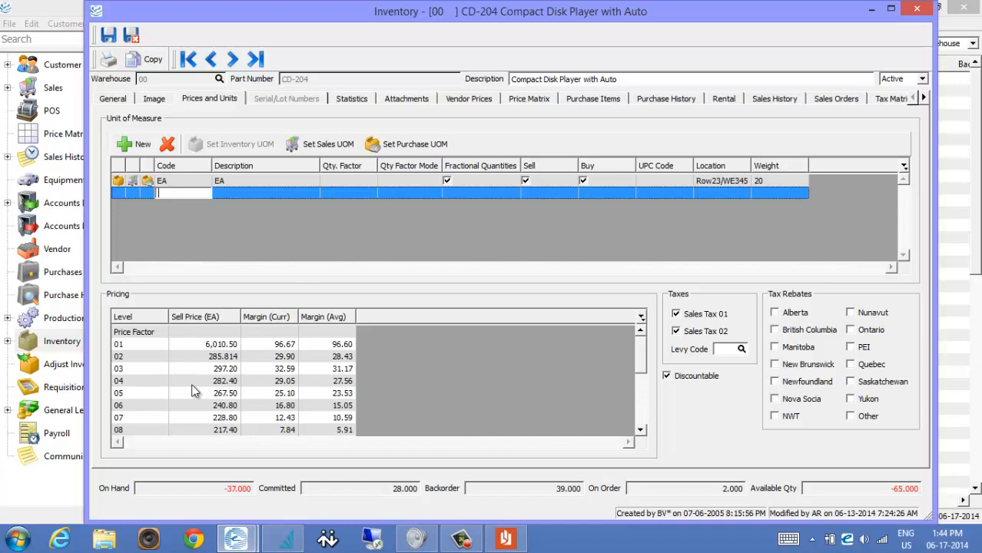
key("Escape")
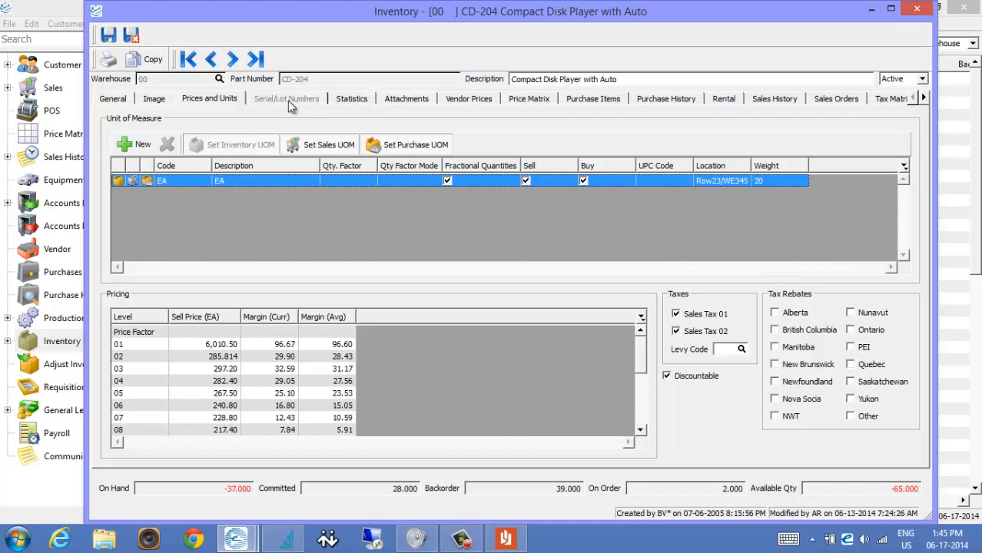
Step: View the part's monthly sales statistics, attachments and vendor prices
left_click(354, 100)
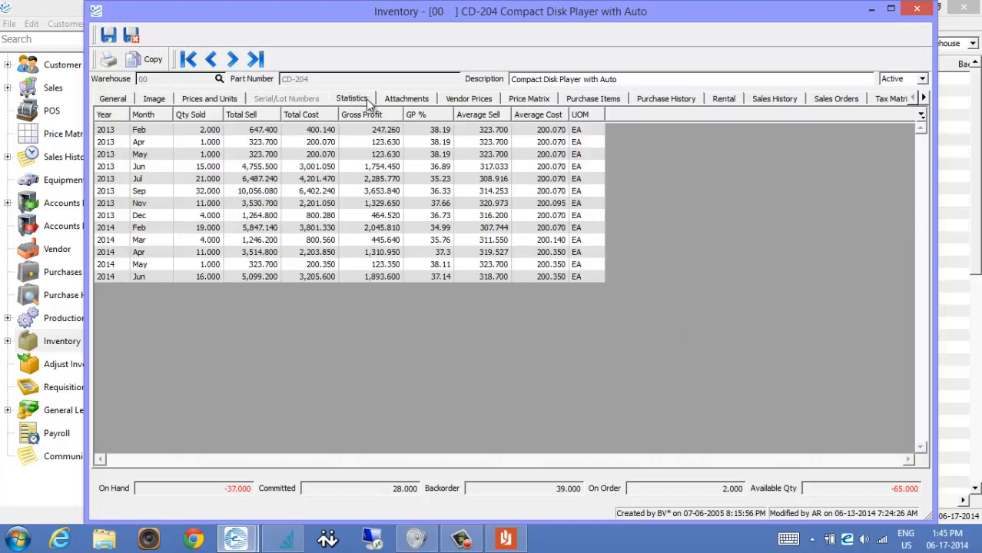
left_click(216, 132)
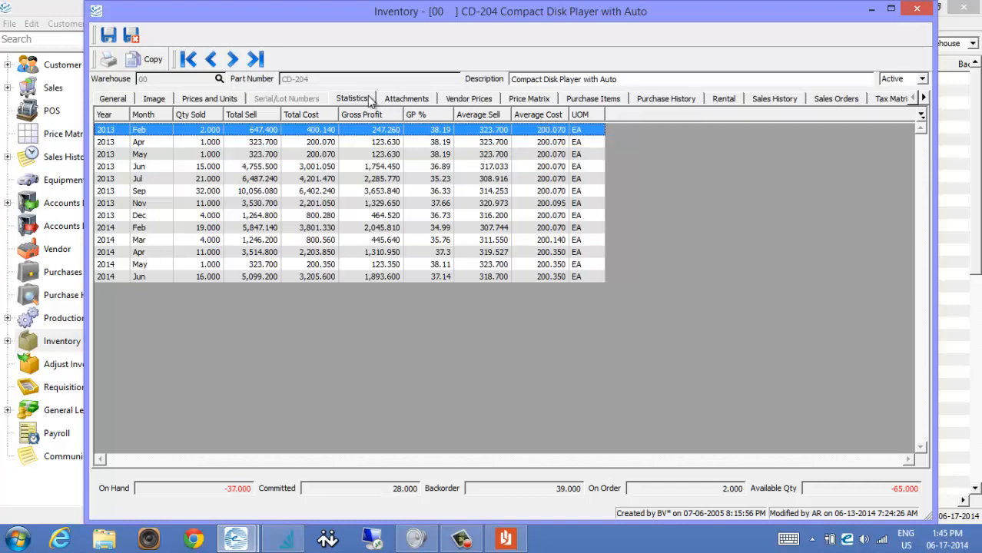
left_click(407, 99)
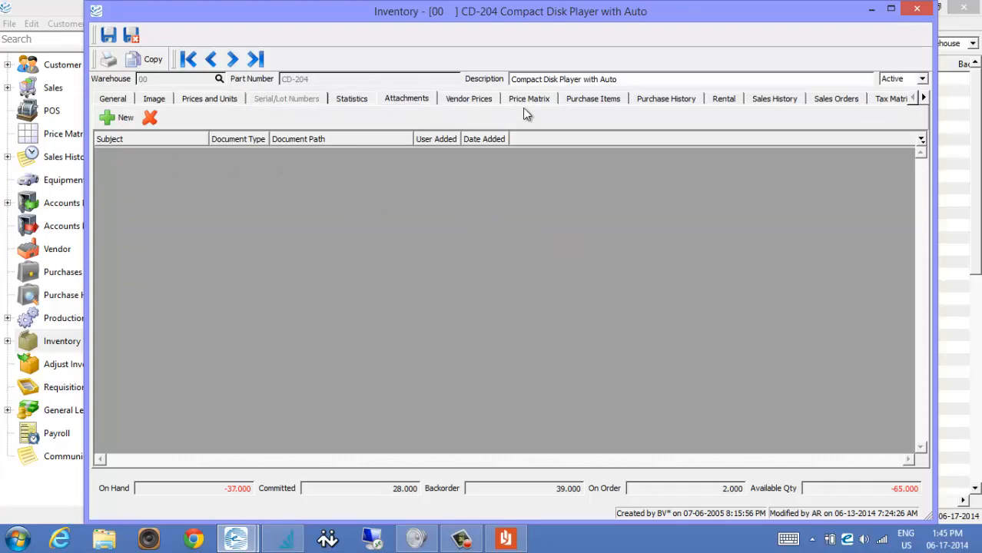
left_click(467, 99)
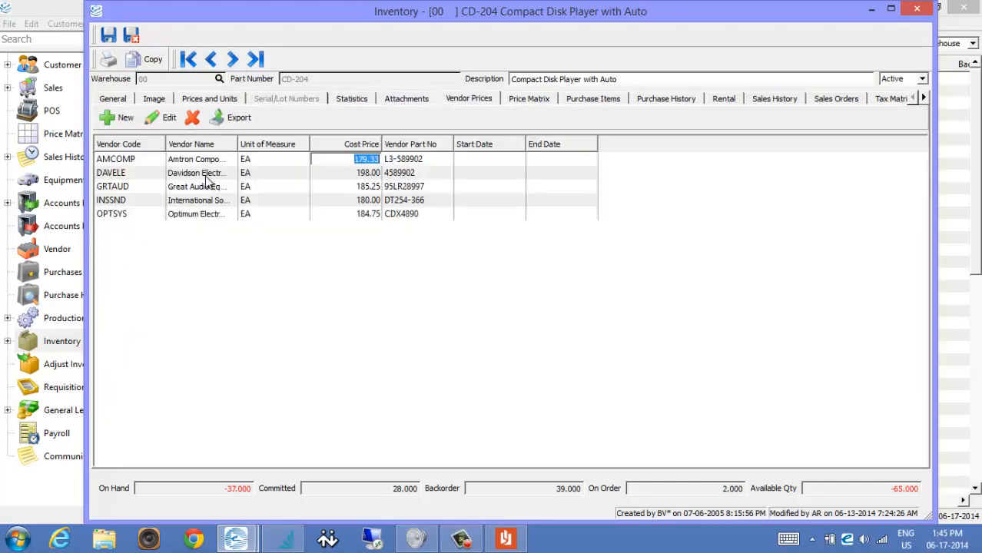
Step: Widen the vendor name column and examine each vendor's cost price and part number, plus the start date field of Amtron Components
left_click_drag(237, 140, 298, 139)
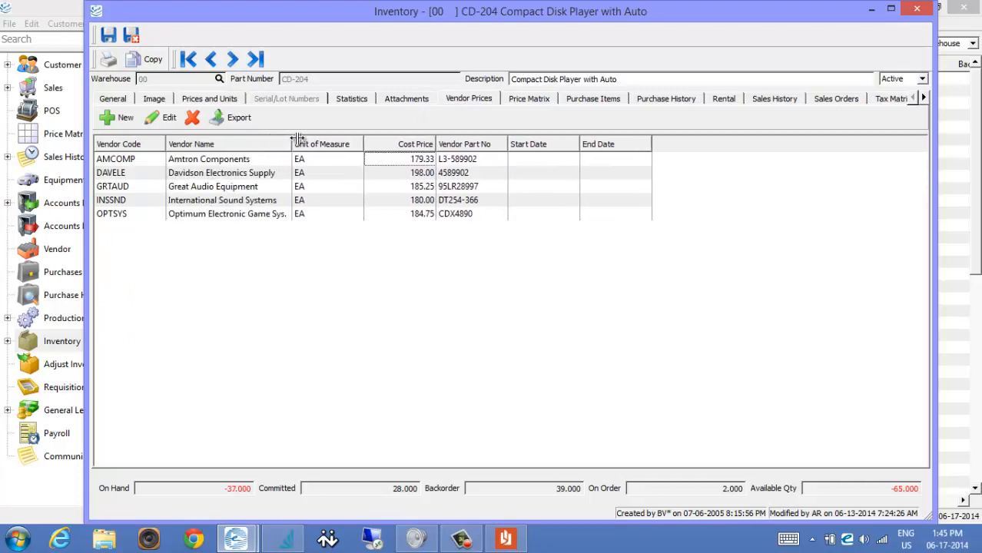
left_click(408, 159)
left_click(405, 173)
left_click(408, 187)
left_click(432, 196)
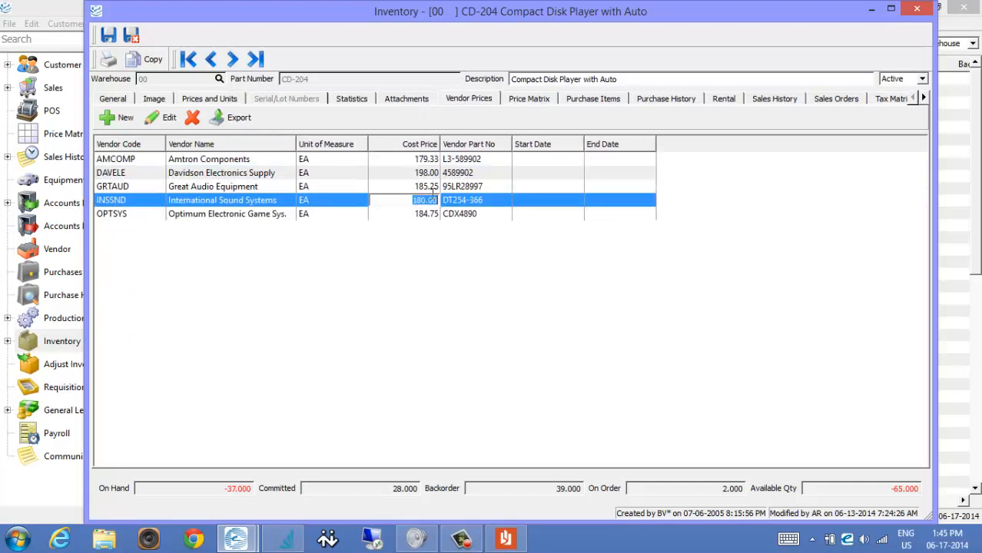
left_click(476, 159)
left_click(477, 173)
left_click(483, 187)
left_click(489, 212)
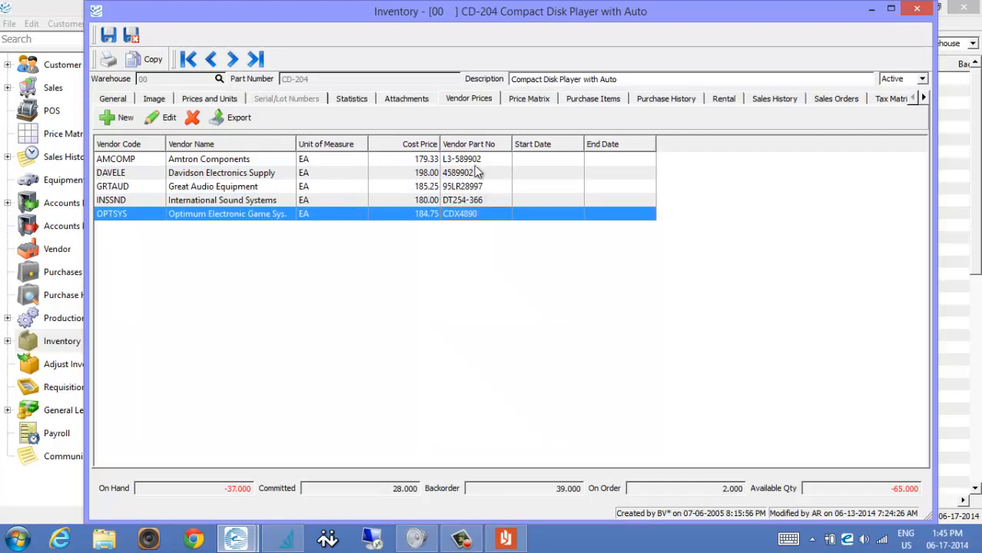
left_click(472, 162)
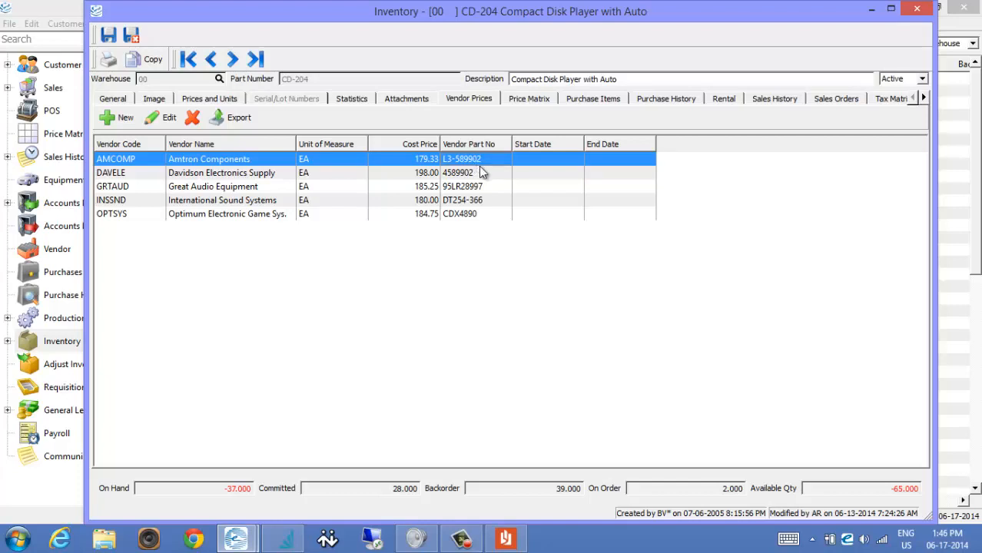
left_click(547, 159)
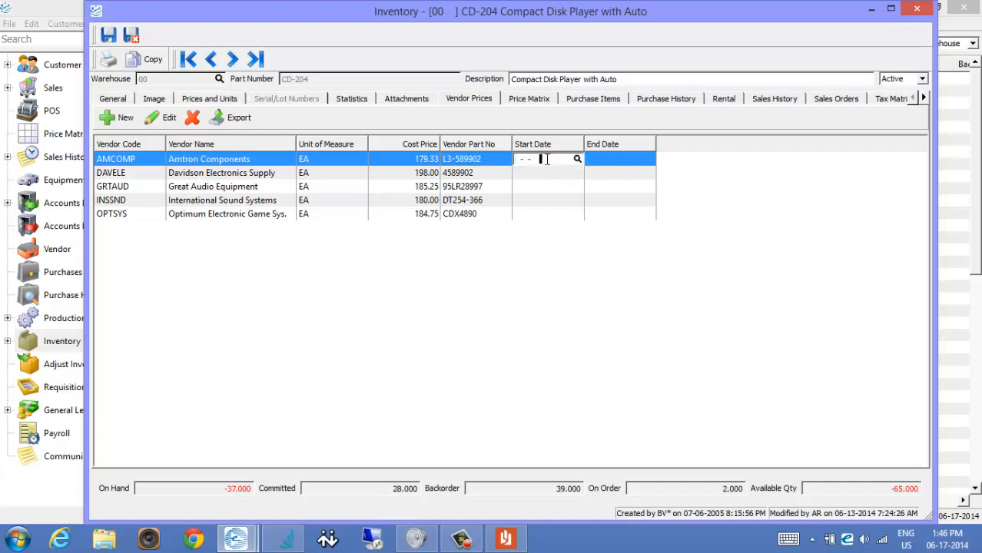
Step: Open the Amtron Components vendor price, enlarge its edit window to inspect the start and end dates and quantity breaks, and close it
double_click(466, 164)
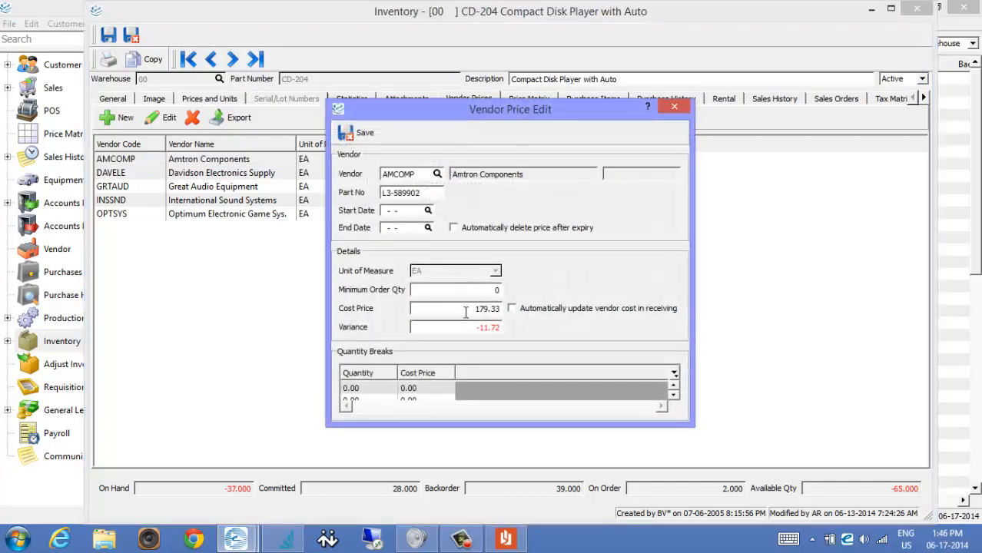
left_click_drag(593, 427, 595, 466)
left_click(393, 211)
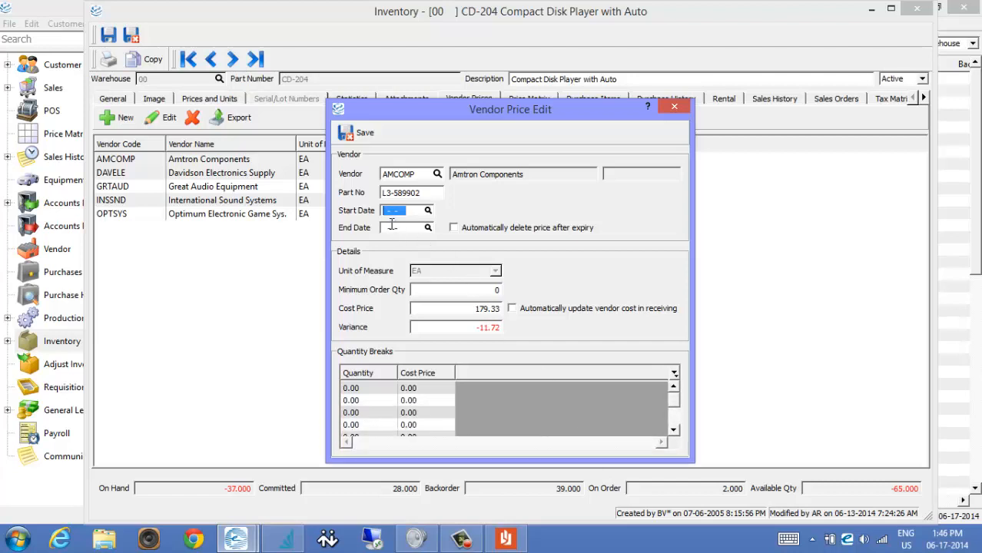
left_click(392, 226)
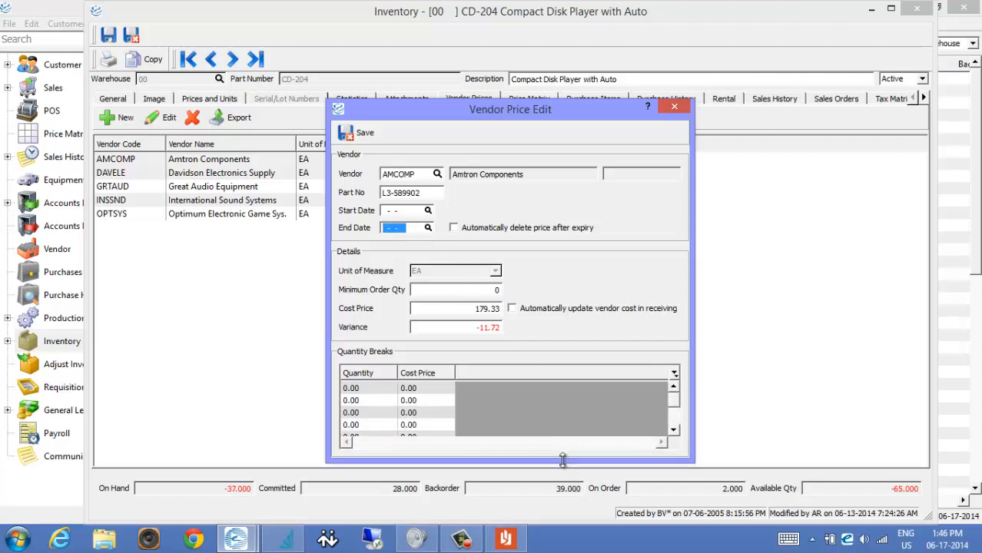
left_click_drag(563, 459, 563, 498)
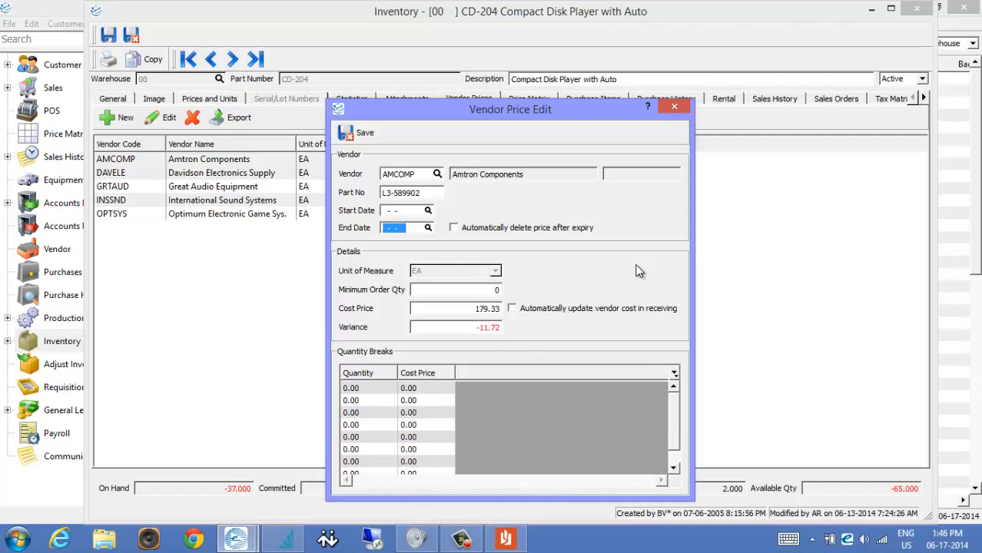
left_click(677, 107)
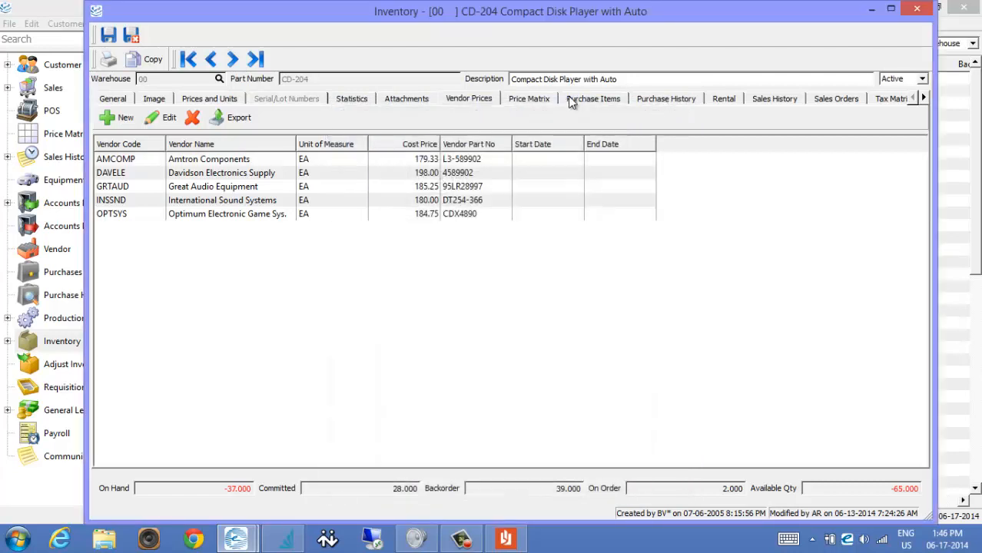
Step: View the part's price matrix, purchase items and purchase history, sorting the purchase history by order date
left_click(527, 100)
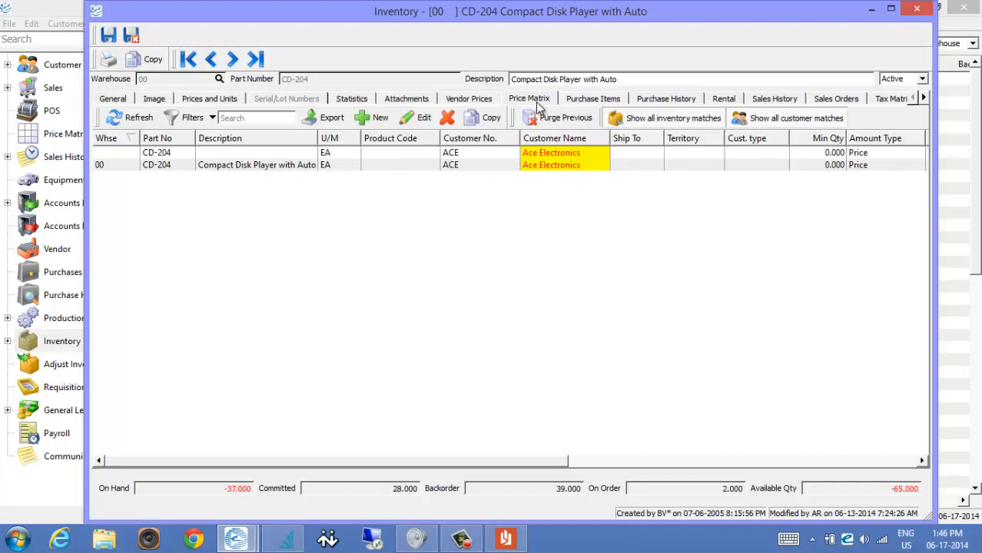
left_click(594, 100)
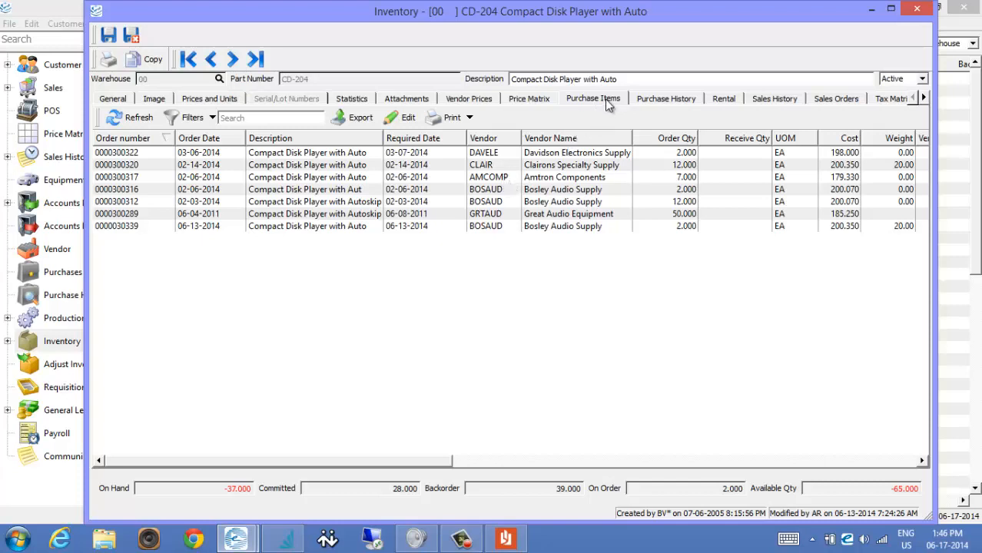
left_click(666, 100)
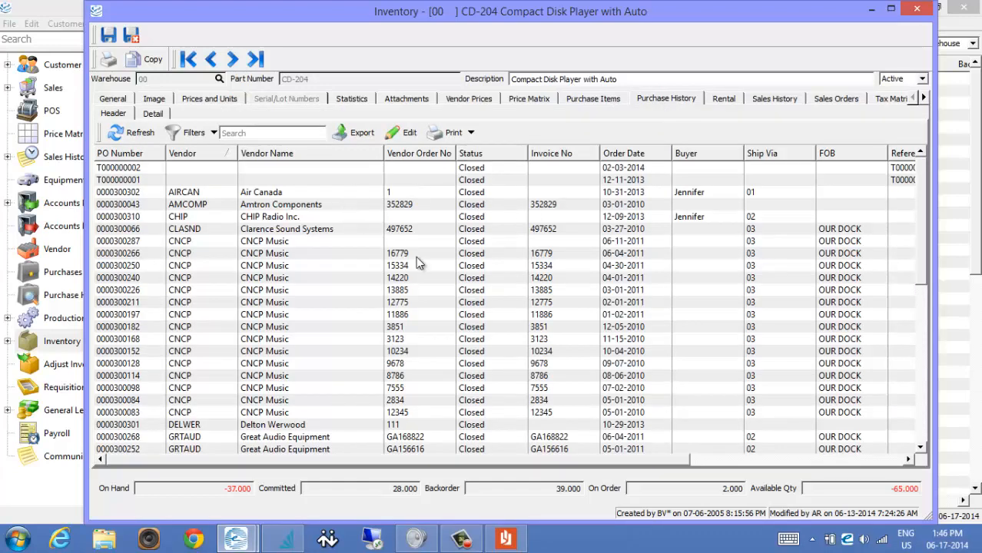
scroll(416, 258, "down", 1)
scroll(708, 340, "up", 1)
left_click(643, 154)
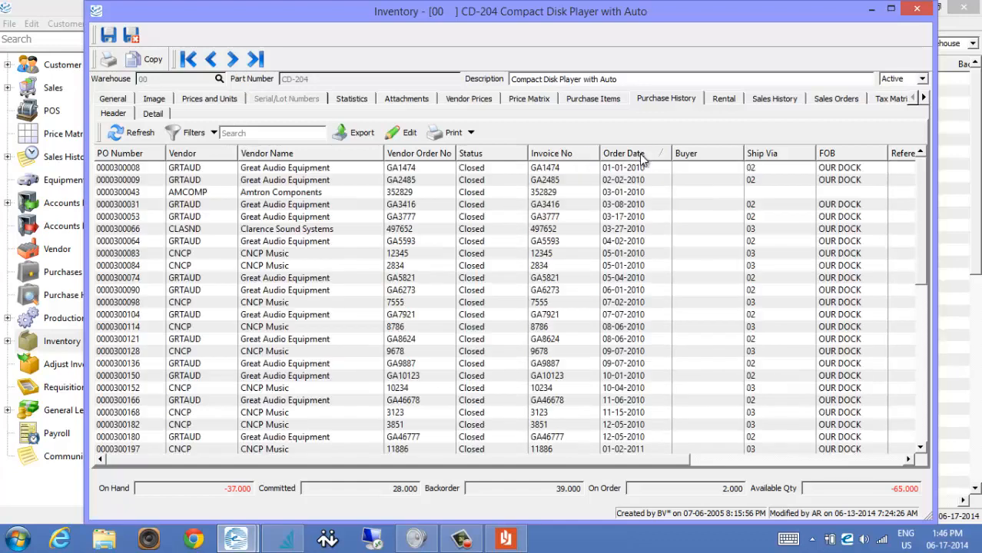
Step: View the part's rental information and the invoices in its sales history
left_click(726, 102)
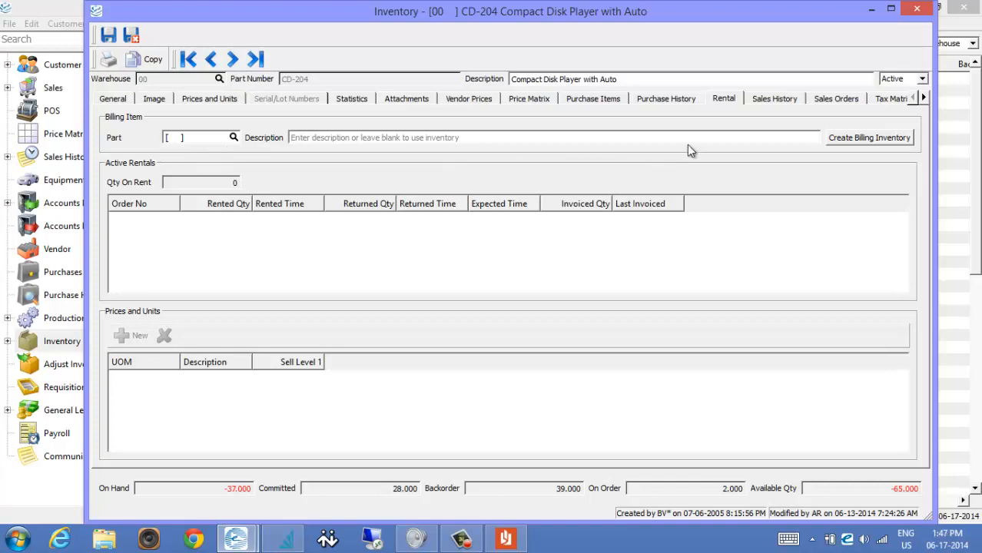
left_click(774, 100)
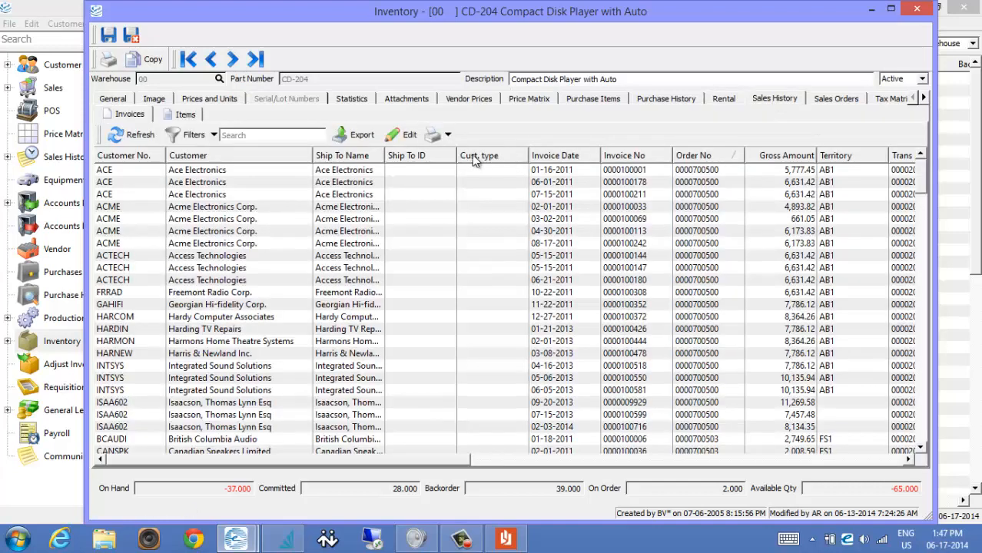
left_click(822, 207)
Step: Show the individual items in the sales history, sort them by customer number and look through the list
left_click(193, 117)
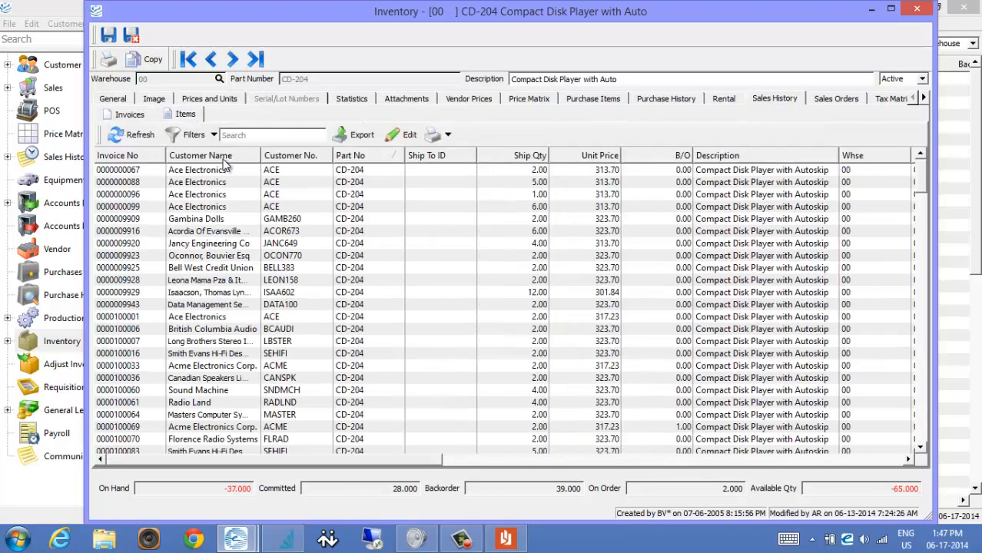
left_click(299, 157)
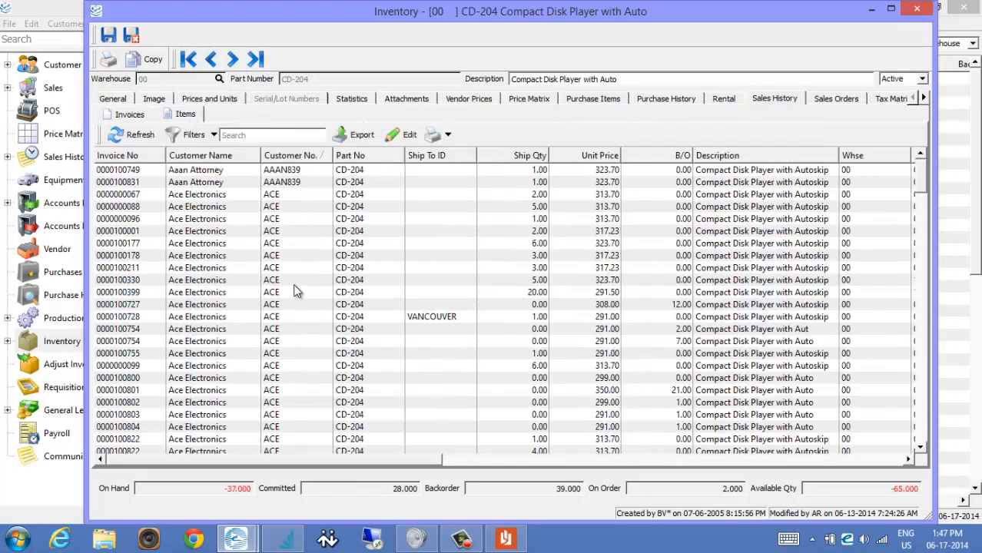
scroll(297, 292, "down", 10)
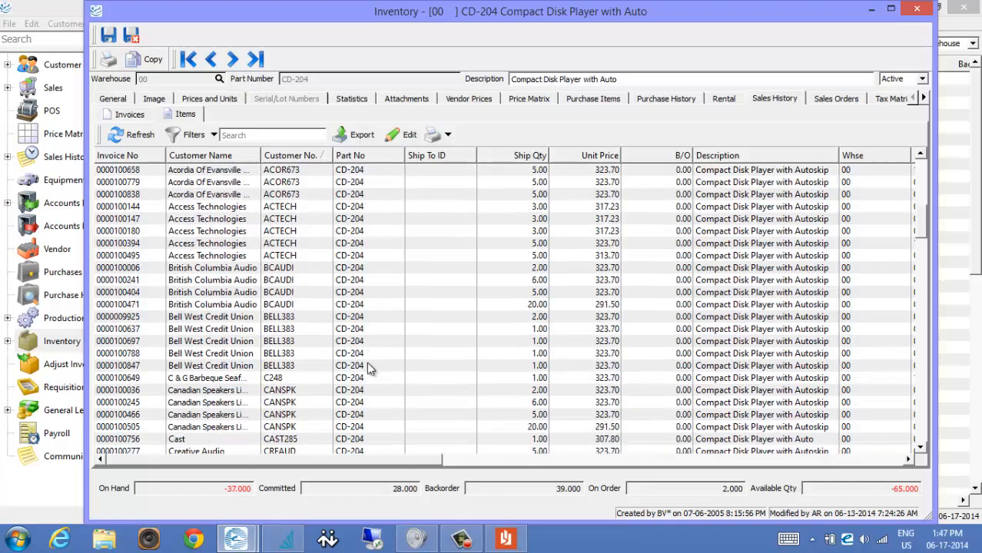
scroll(369, 360, "down", 5)
scroll(380, 357, "down", 3)
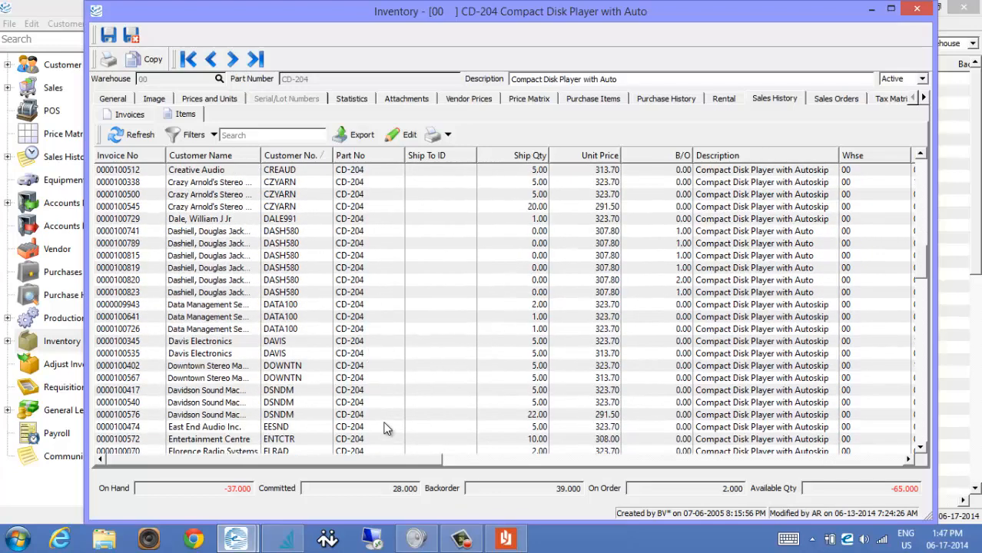
scroll(387, 429, "down", 10)
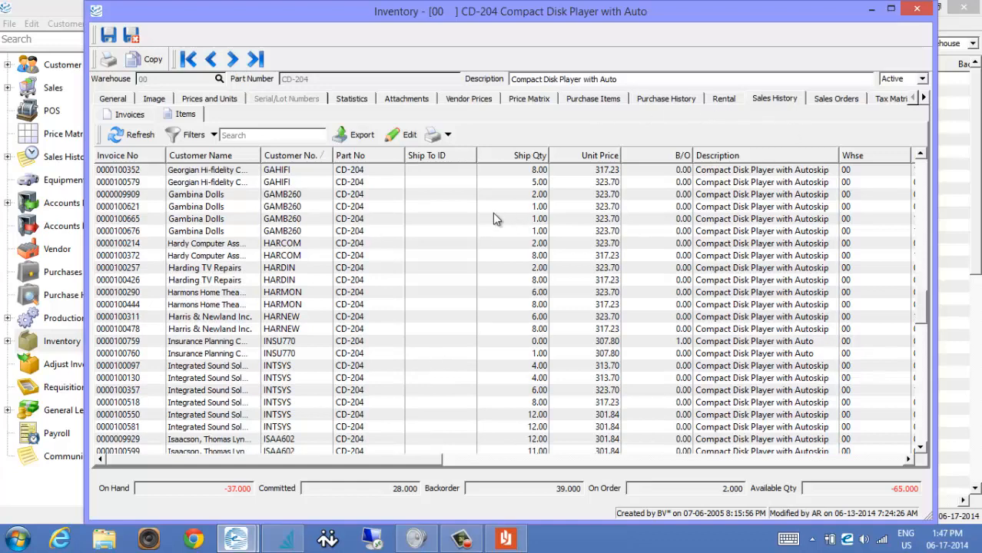
Step: Sort the part's sales orders by customer name, open the first order, and check its billing contact information and main details
left_click(837, 99)
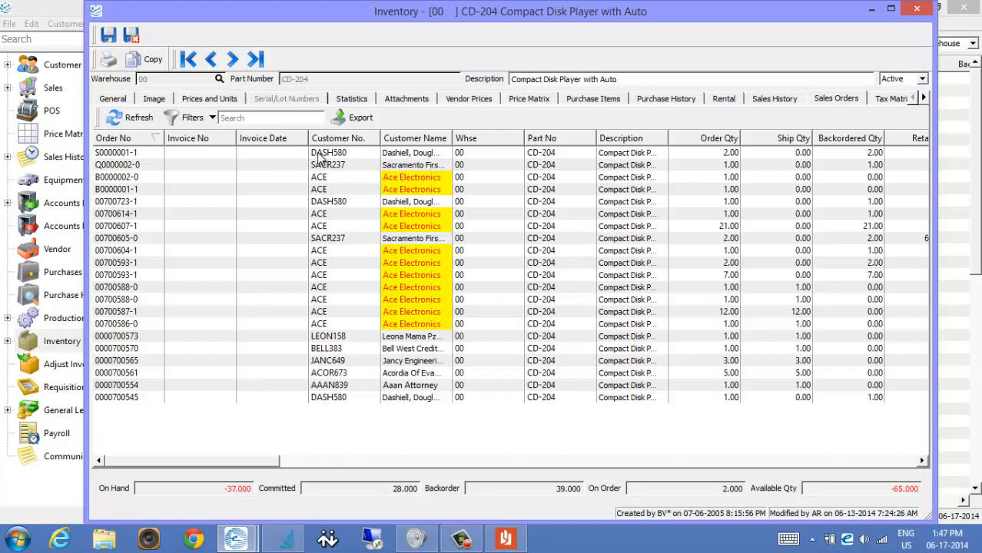
left_click(418, 141)
left_click(415, 154)
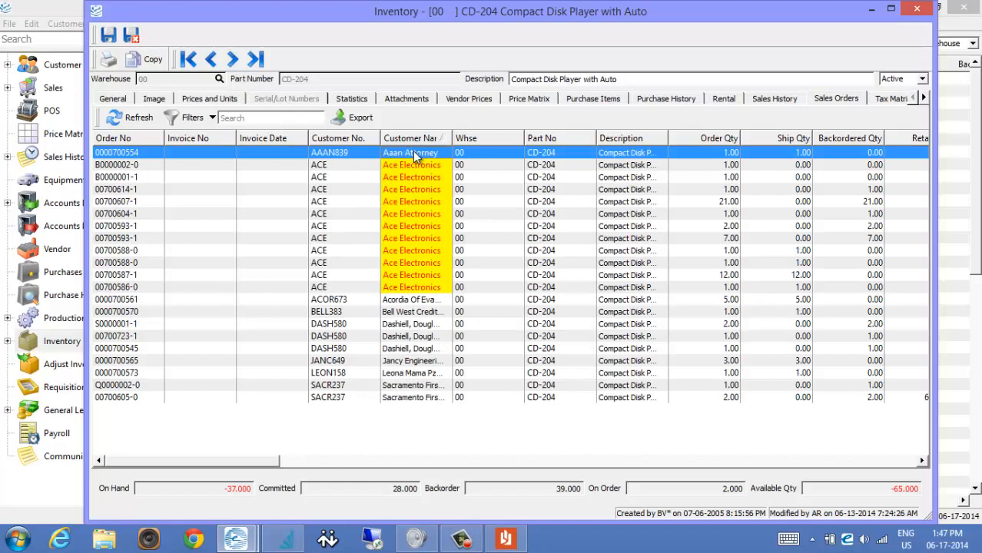
double_click(415, 154)
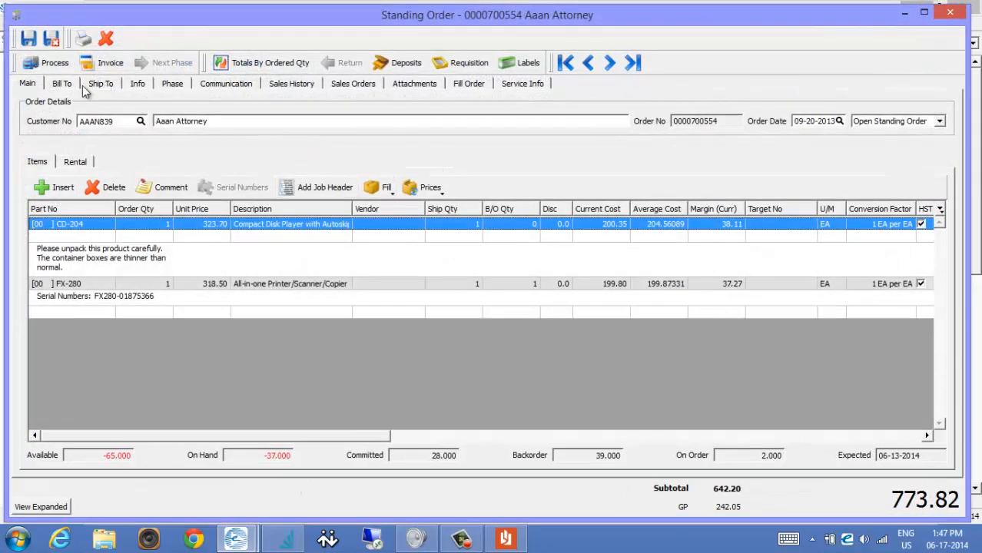
left_click(66, 85)
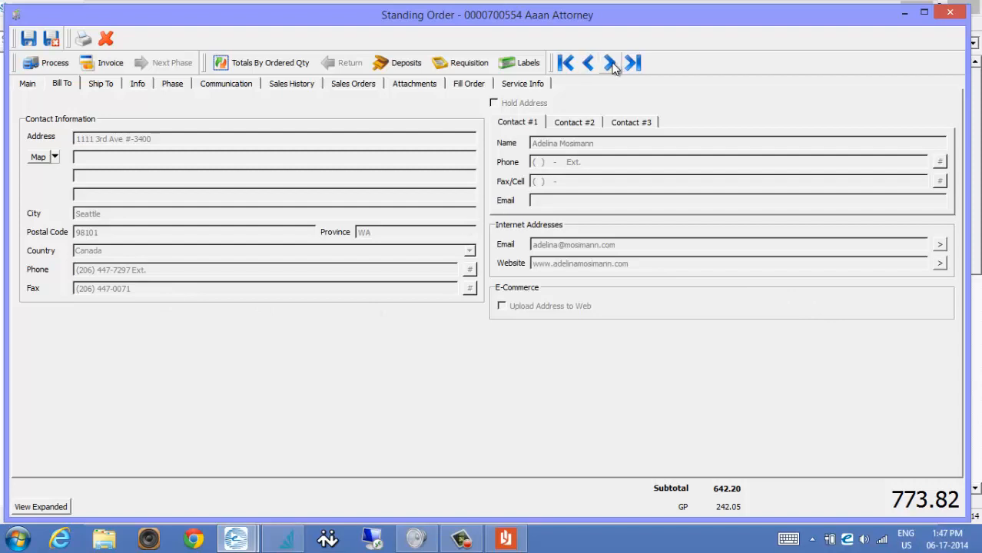
left_click(28, 84)
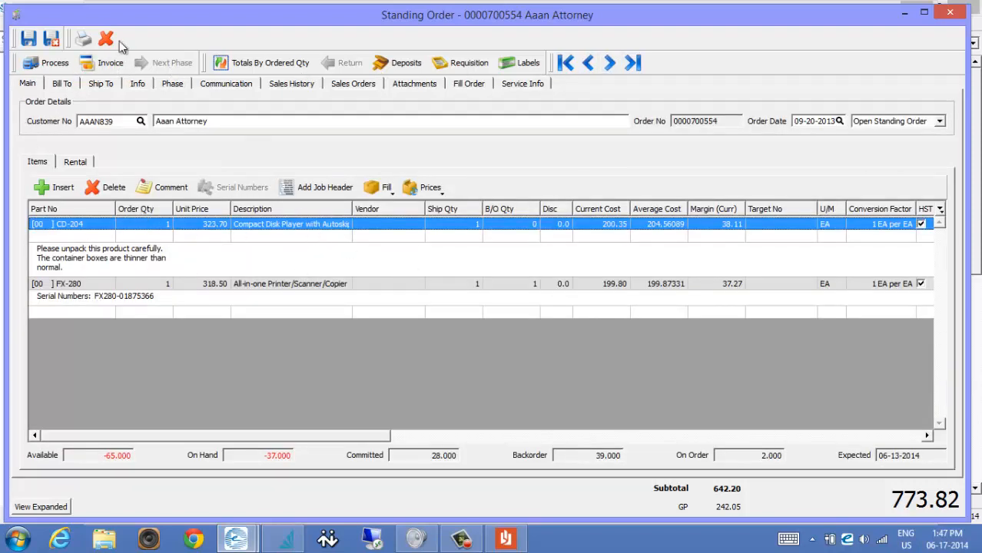
Step: Step through the following sales orders while checking each customer's billing contact information, and close the order window
left_click(608, 64)
left_click(63, 128)
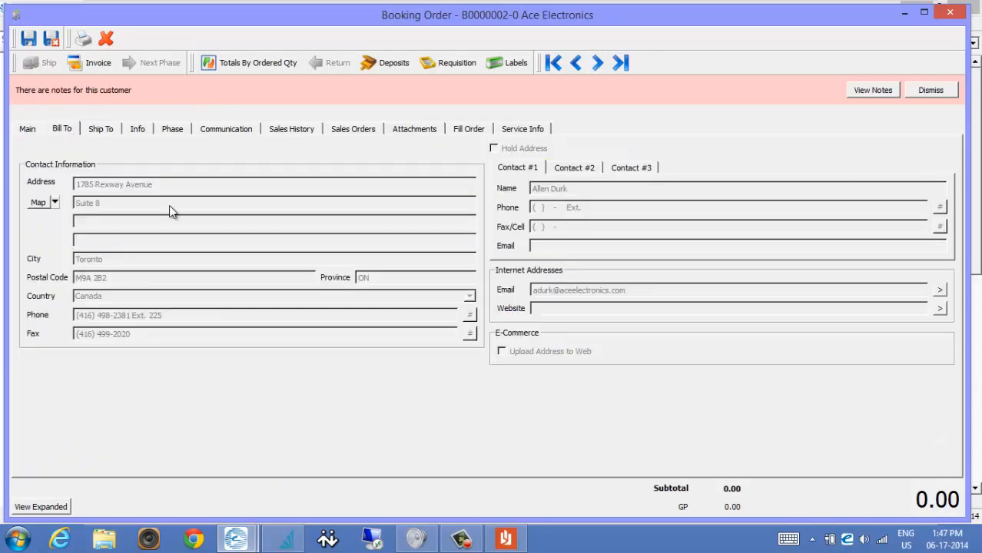
left_click(598, 66)
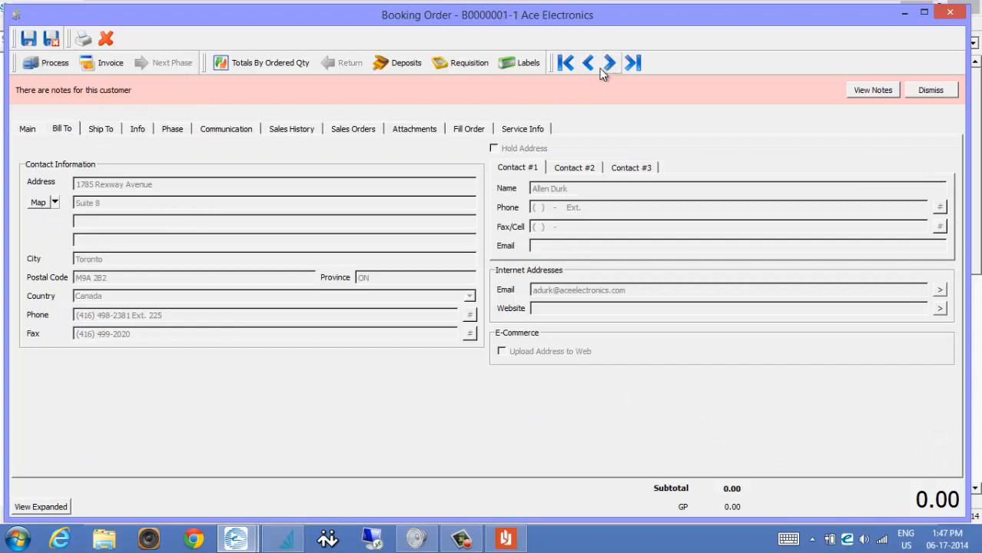
left_click(606, 63)
left_click(607, 66)
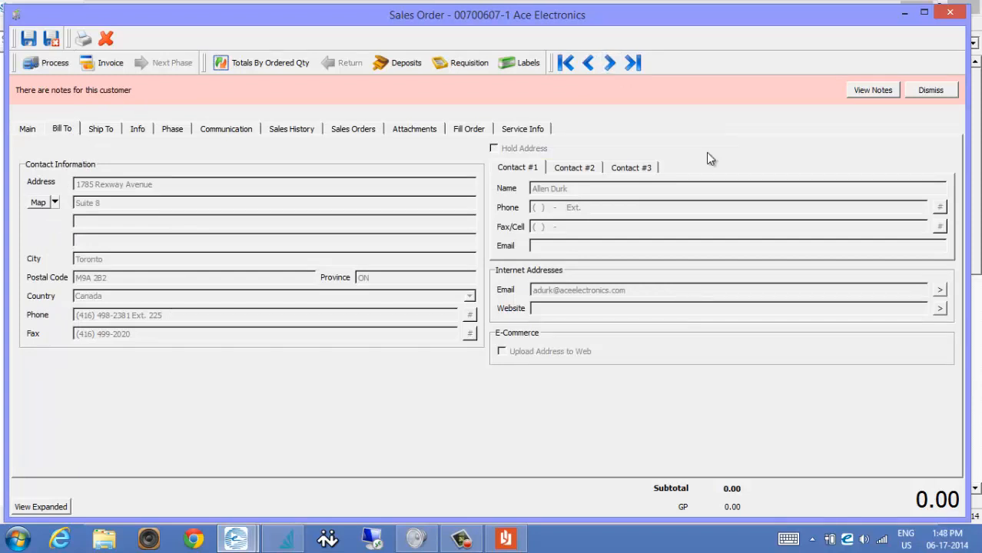
left_click(609, 65)
left_click(608, 64)
left_click(608, 65)
left_click(609, 65)
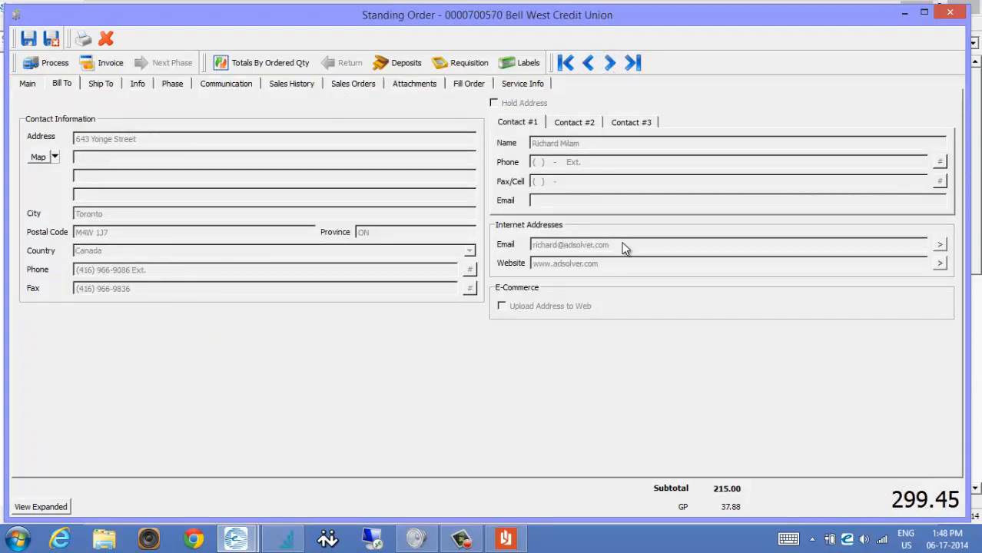
left_click(952, 13)
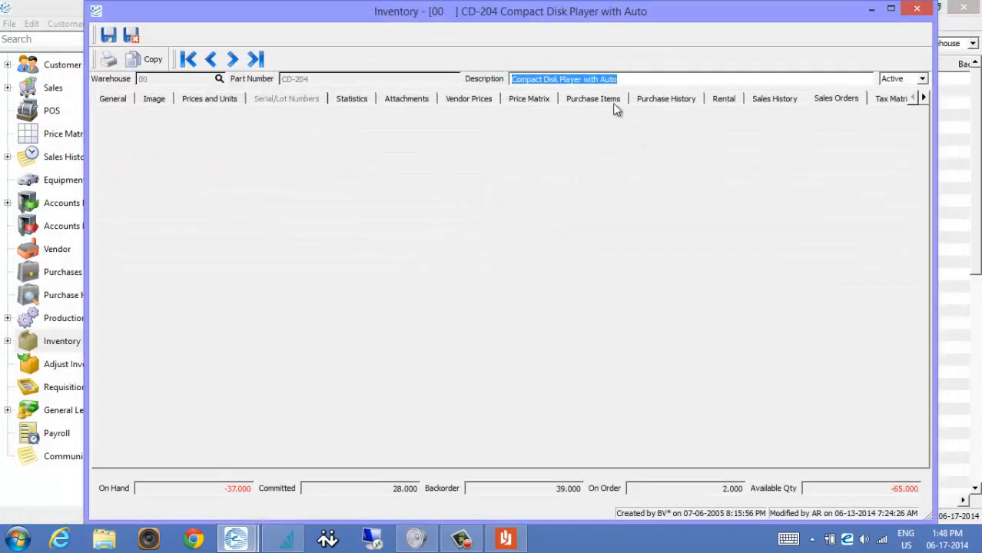
Step: View the part's tax matrix and its receipts, including receipt locations
left_click(901, 100)
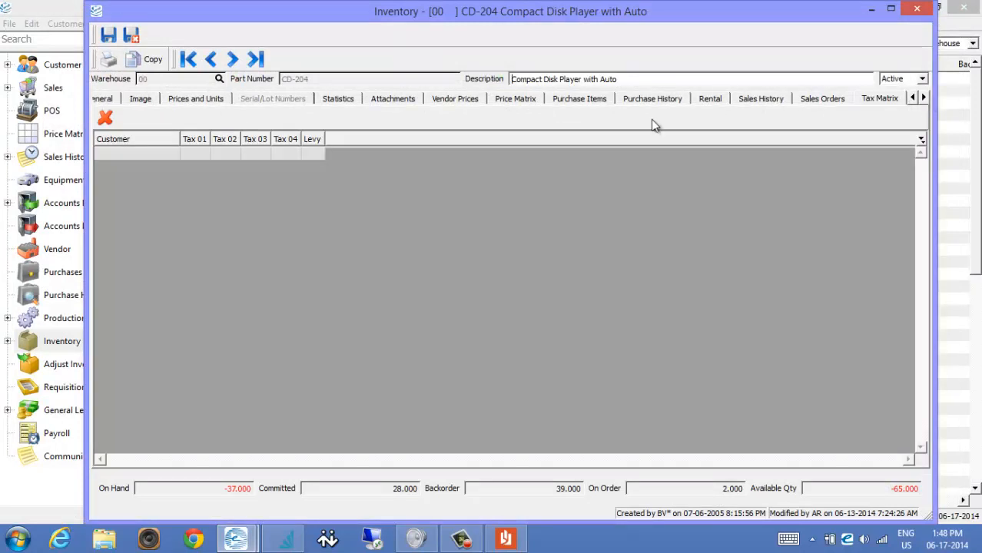
left_click(924, 97)
left_click(924, 97)
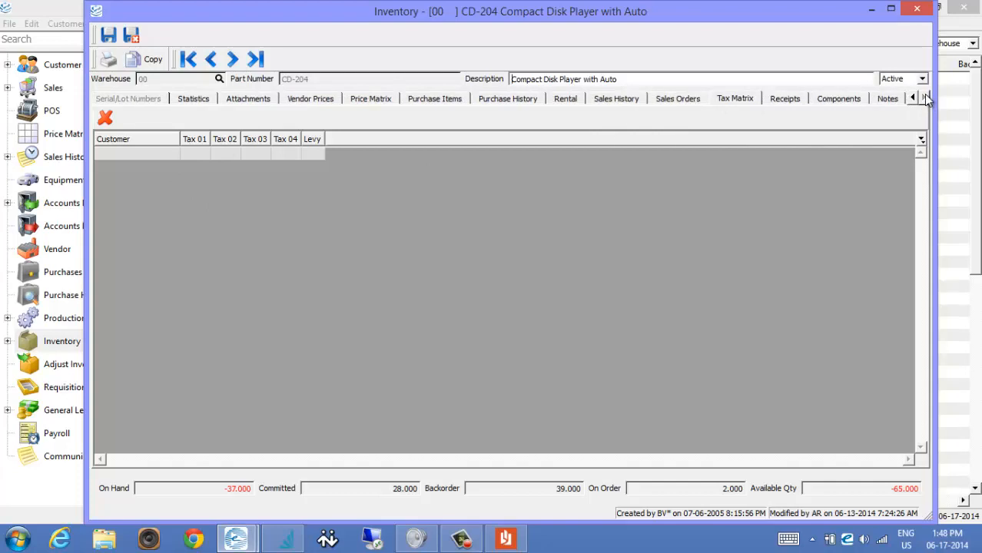
left_click(791, 100)
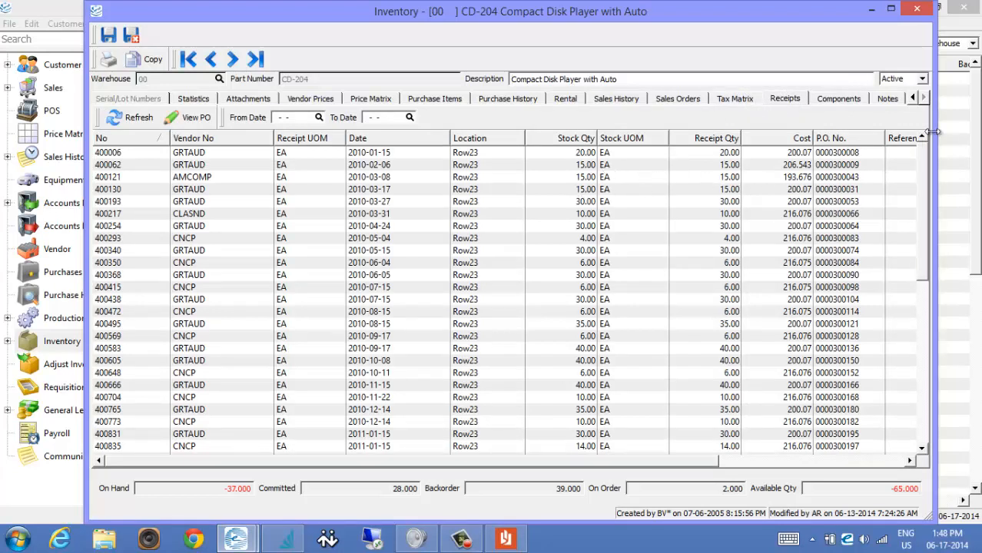
left_click_drag(481, 181, 506, 167)
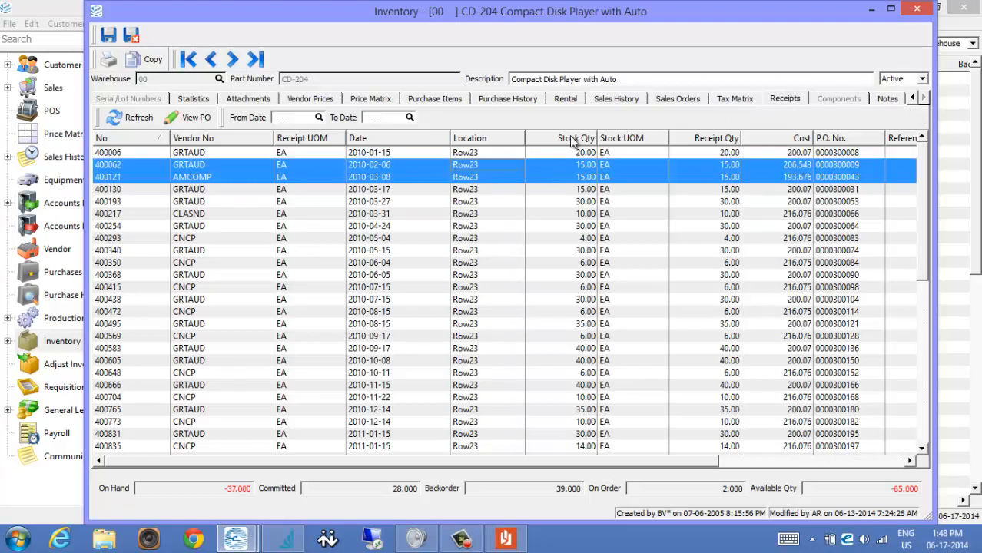
Step: View the part's notes, open the Disc note to check its text and order alert, and close the note and the inventory record
left_click(887, 98)
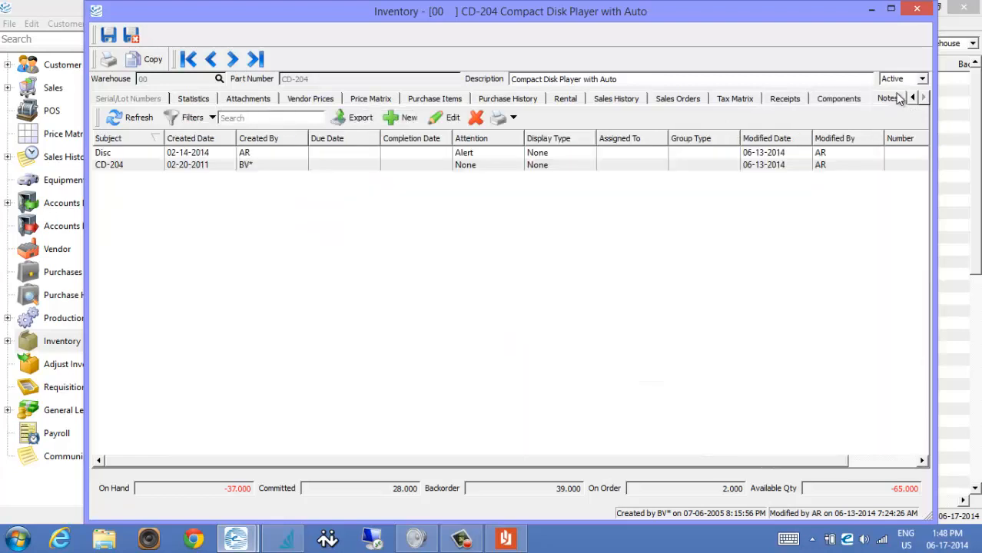
left_click(263, 165)
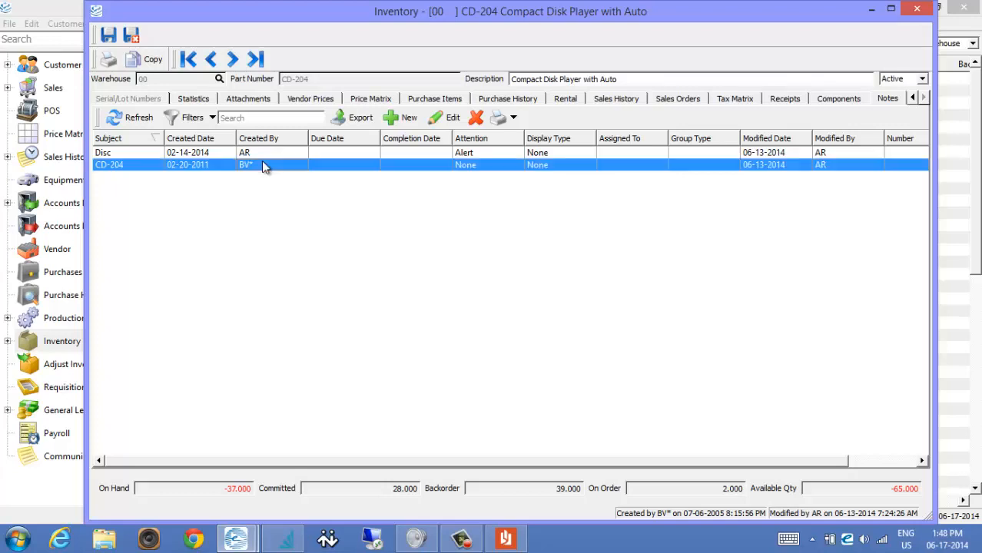
left_click(273, 153)
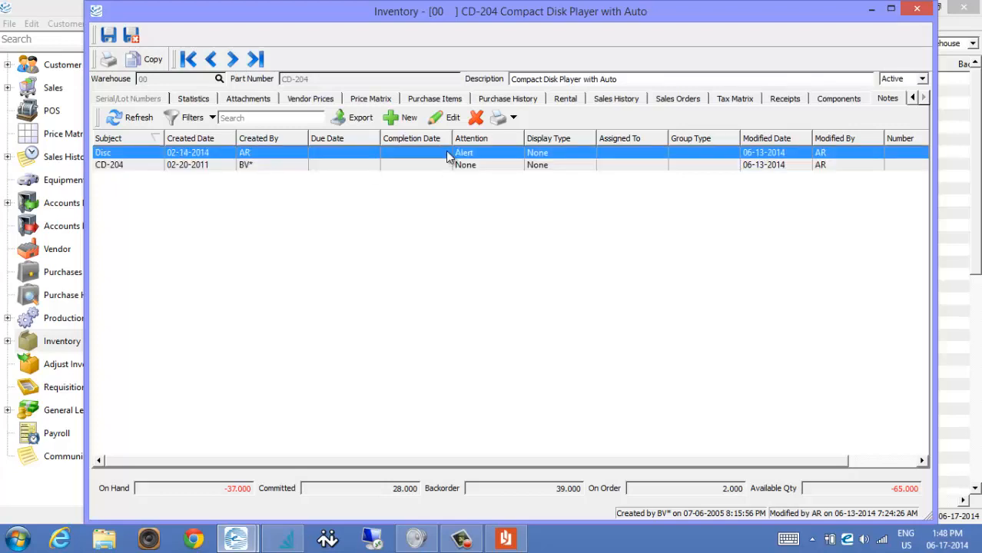
double_click(447, 154)
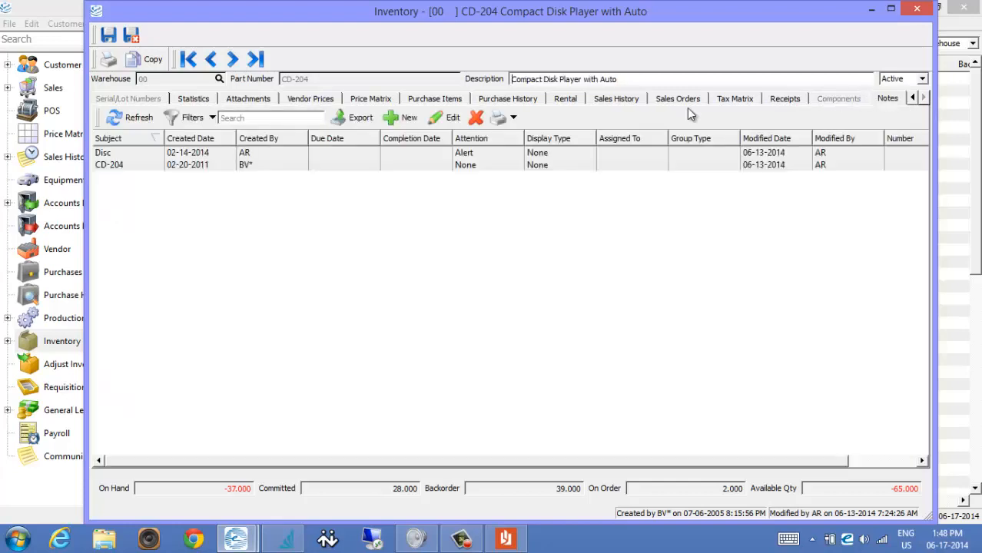
left_click(296, 154)
left_click(450, 117)
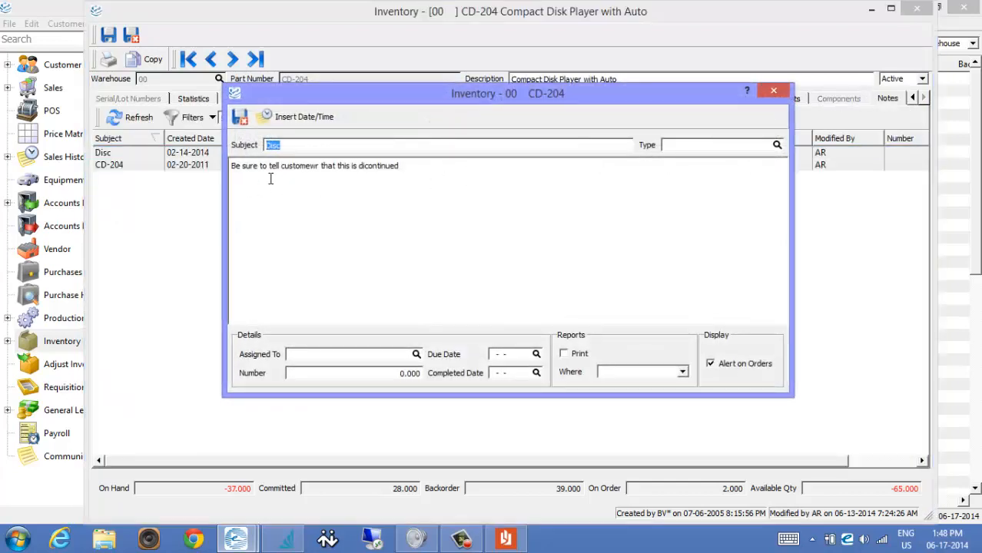
left_click(409, 164)
left_click(775, 92)
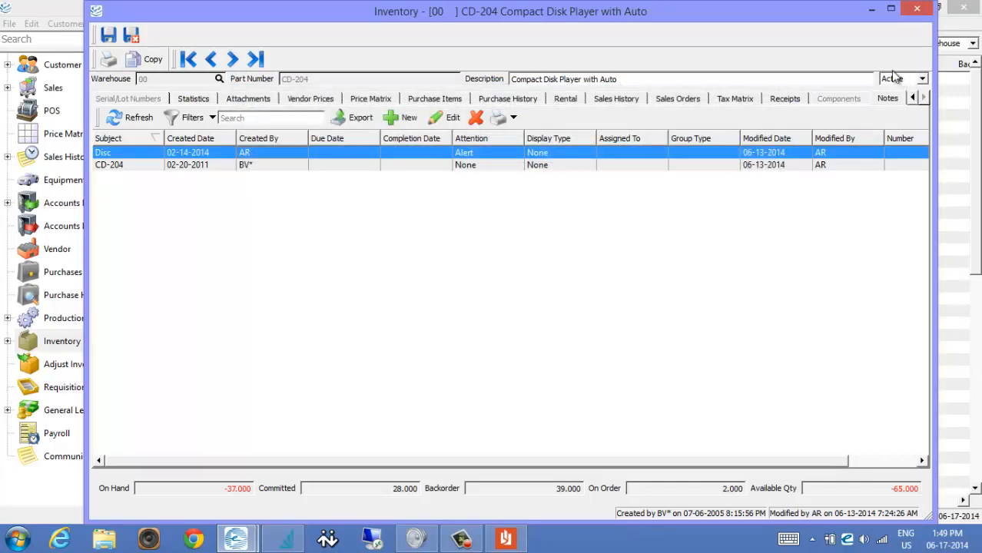
left_click(919, 11)
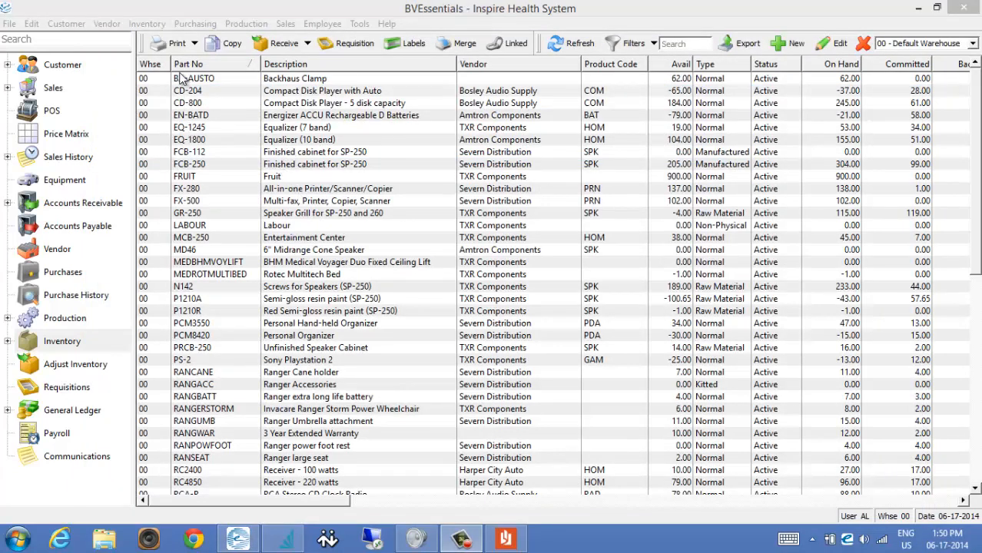
Step: Show the sales order list, sort it by customer number and locate the Ace Electronics orders
left_click(61, 91)
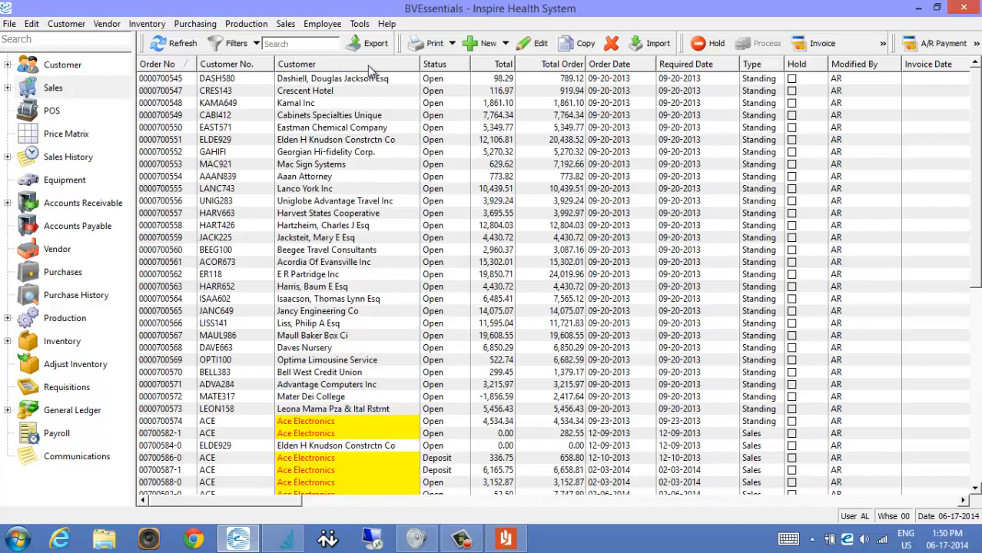
left_click(252, 65)
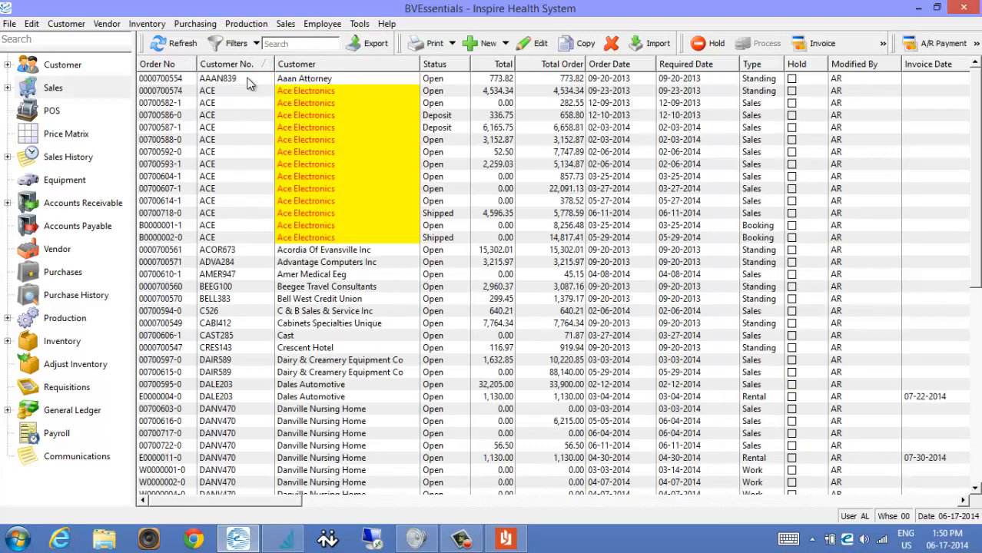
type("ace")
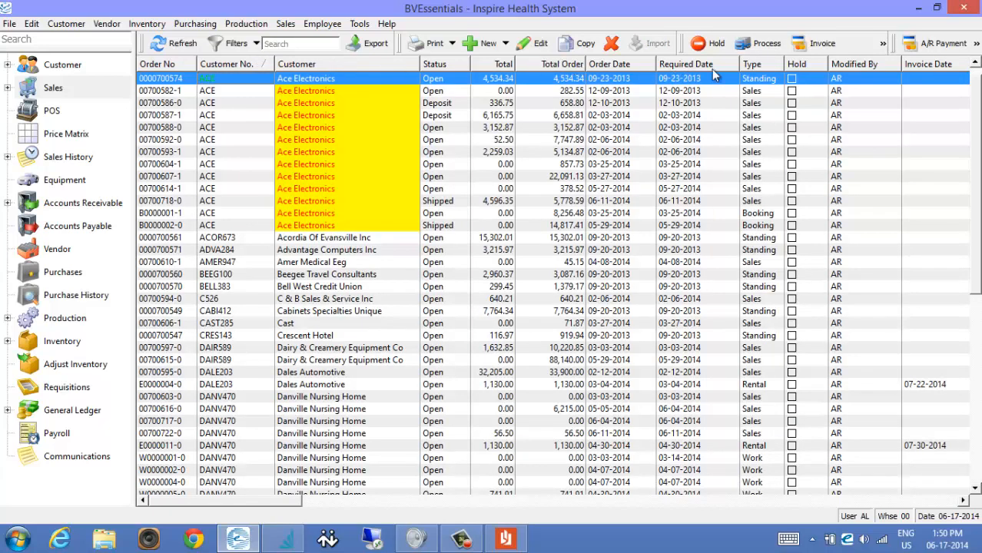
Step: Sort the sales orders by order date and by required date in both directions, ending with the earliest required dates first
left_click(629, 67)
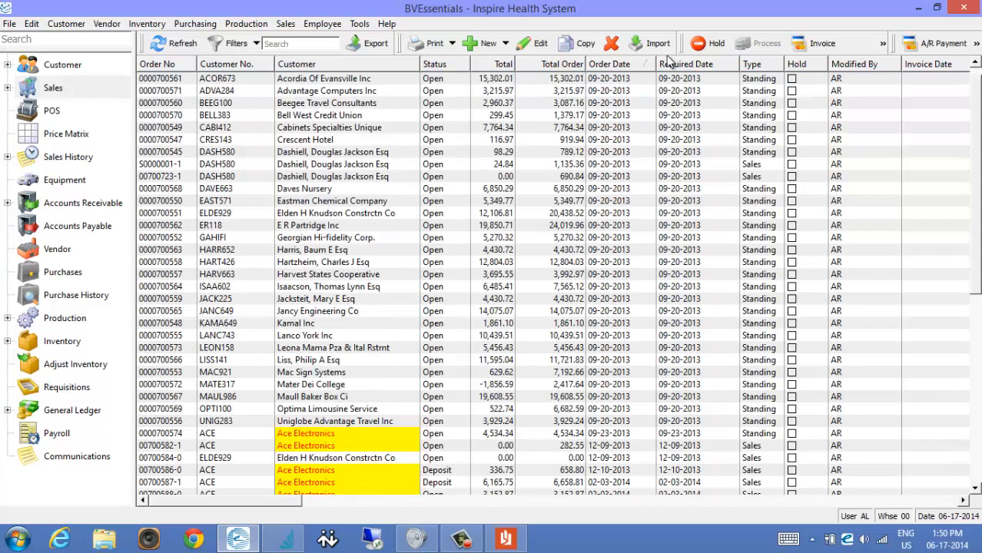
left_click(695, 69)
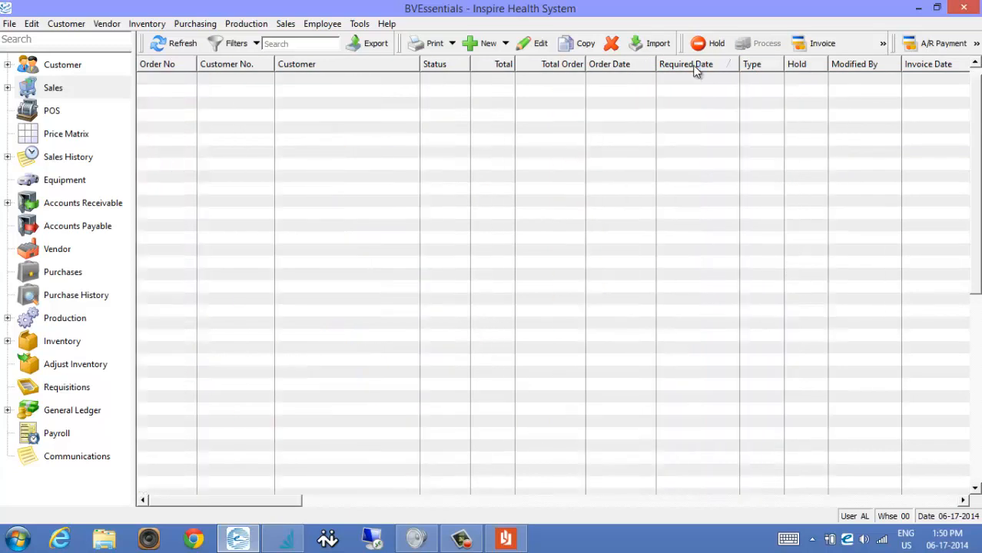
left_click(706, 90)
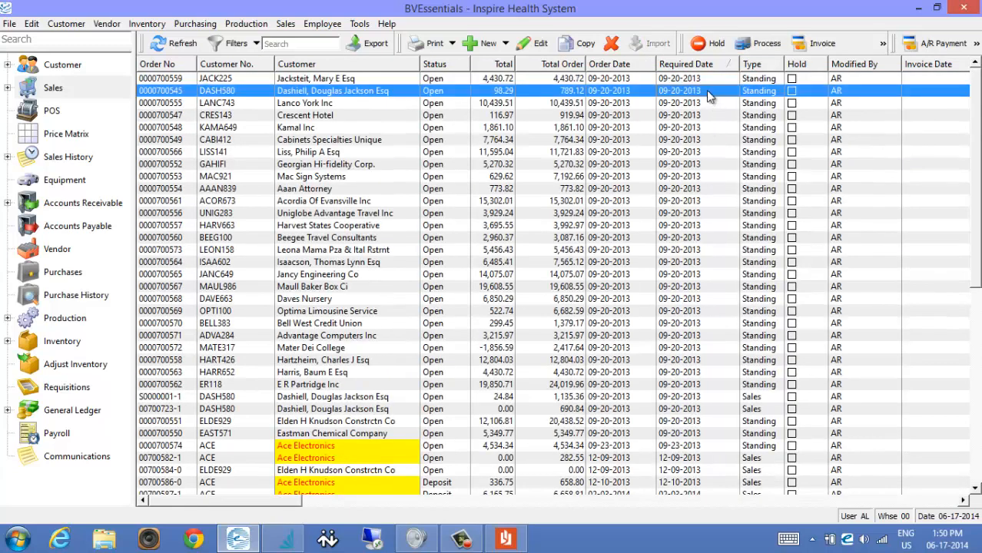
key("Up")
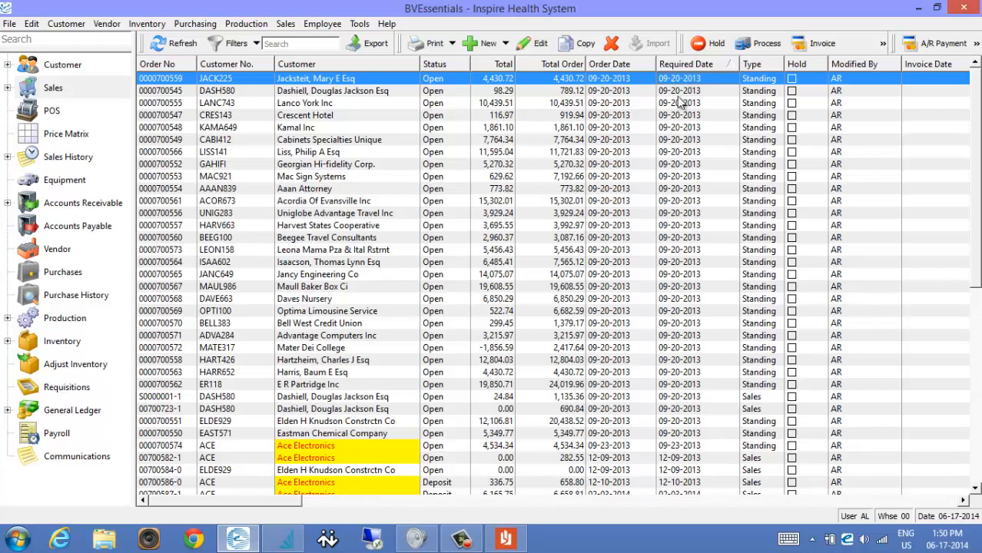
left_click(689, 65)
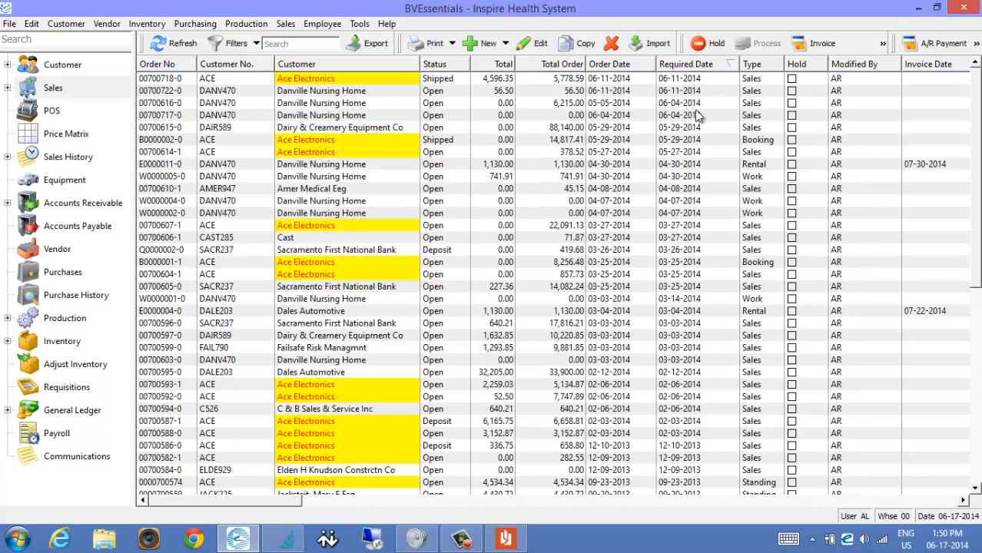
left_click(692, 65)
Step: Select the first block of orders required 09-20-2013, set up their Pick Ticket report for the Microsoft XPS Document Writer, and cancel without printing
left_click_drag(694, 80, 700, 239)
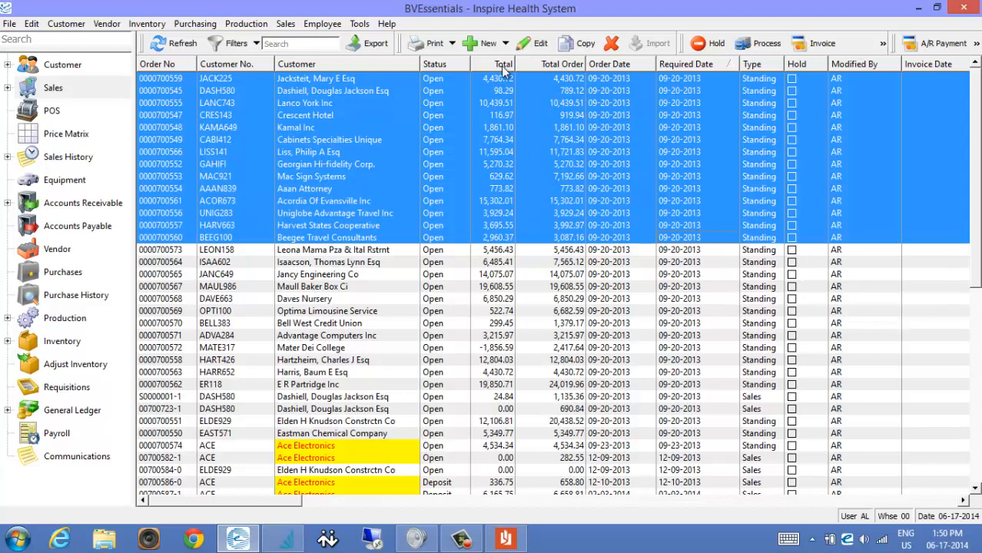
left_click(441, 44)
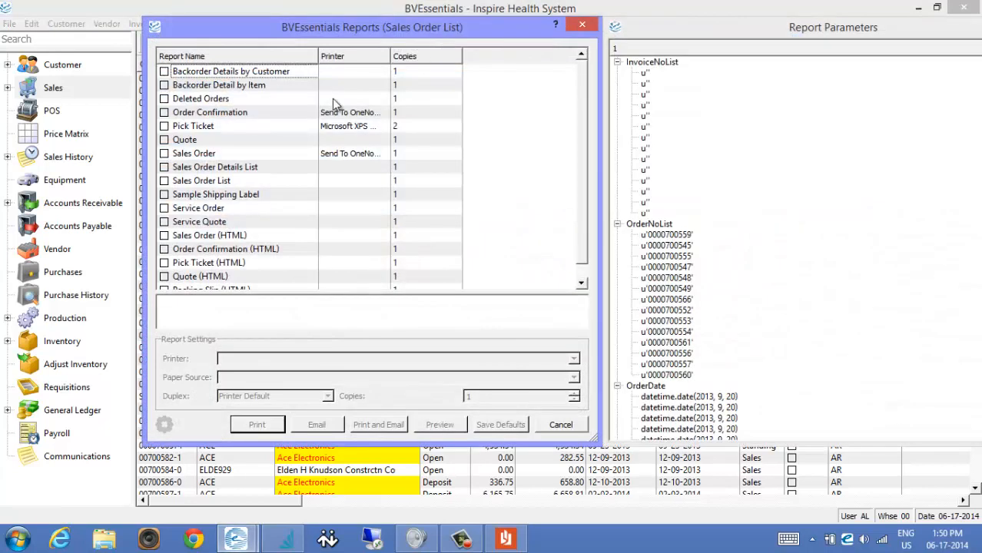
left_click(163, 127)
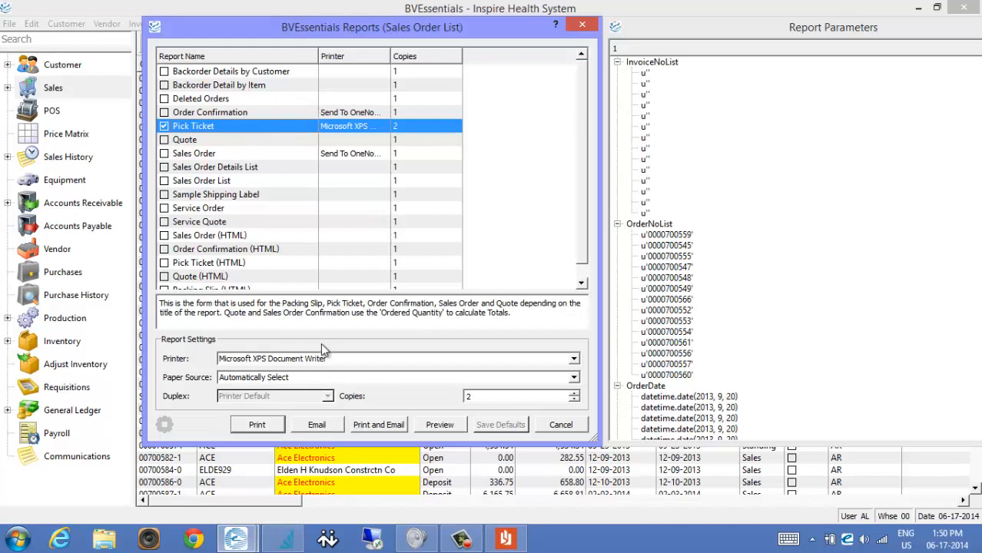
left_click(307, 359)
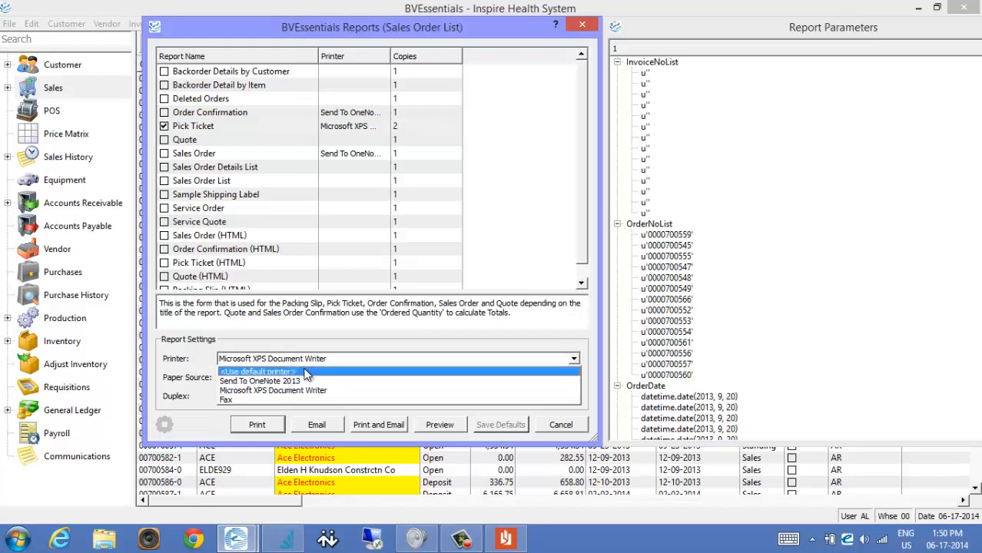
left_click(262, 390)
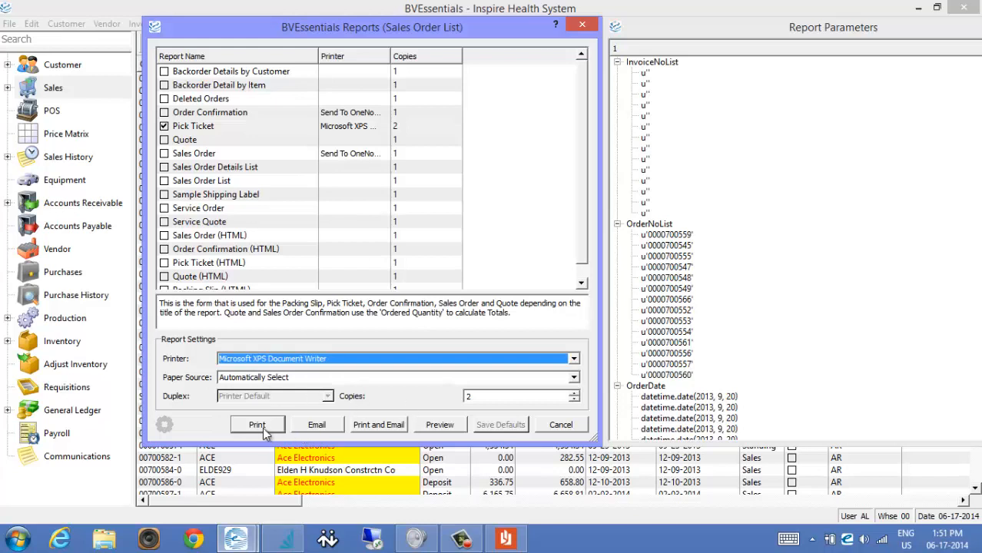
left_click(470, 396)
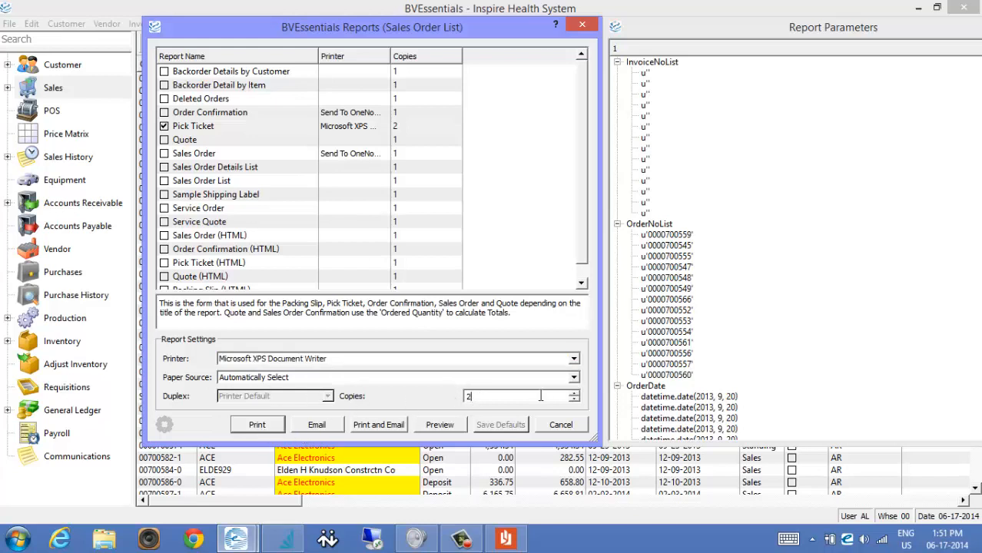
left_click(574, 393)
left_click(564, 425)
left_click(650, 300)
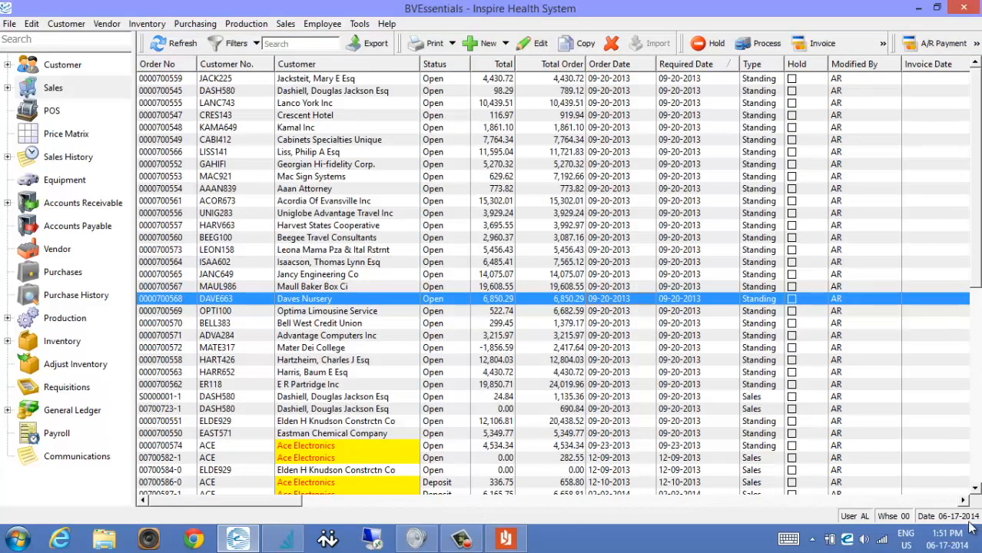
Step: Sort the sales orders by ship description and select all orders shipping by U.P.S
left_click(938, 502)
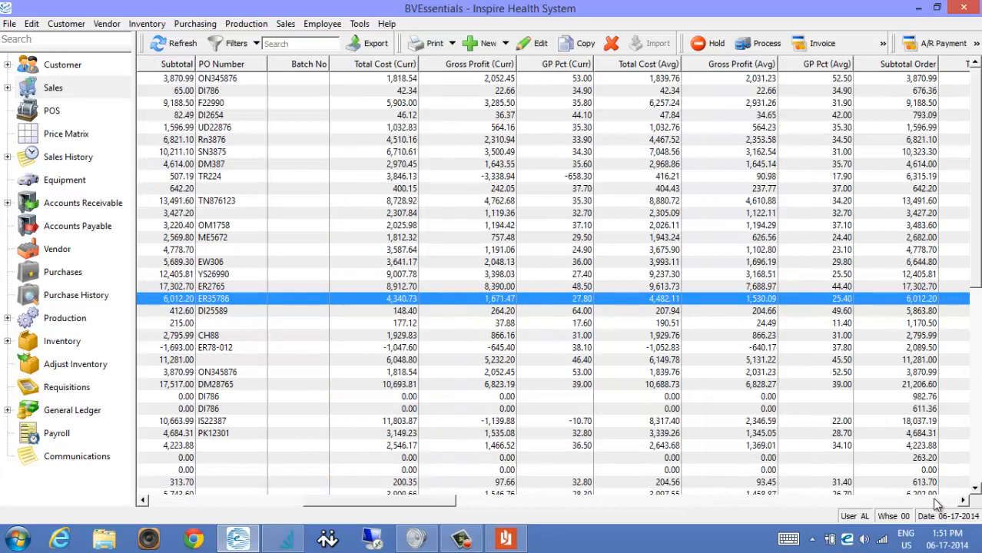
left_click(936, 501)
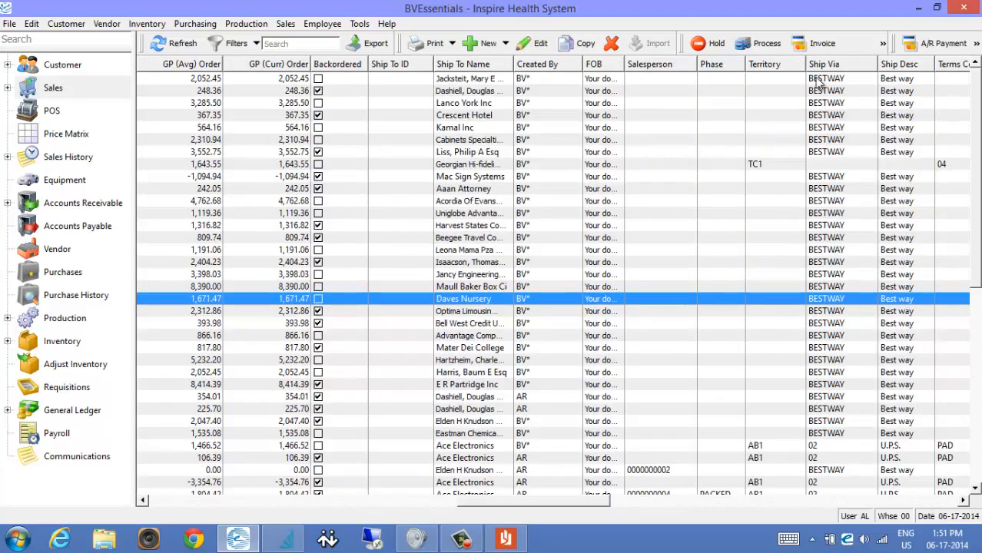
left_click(906, 66)
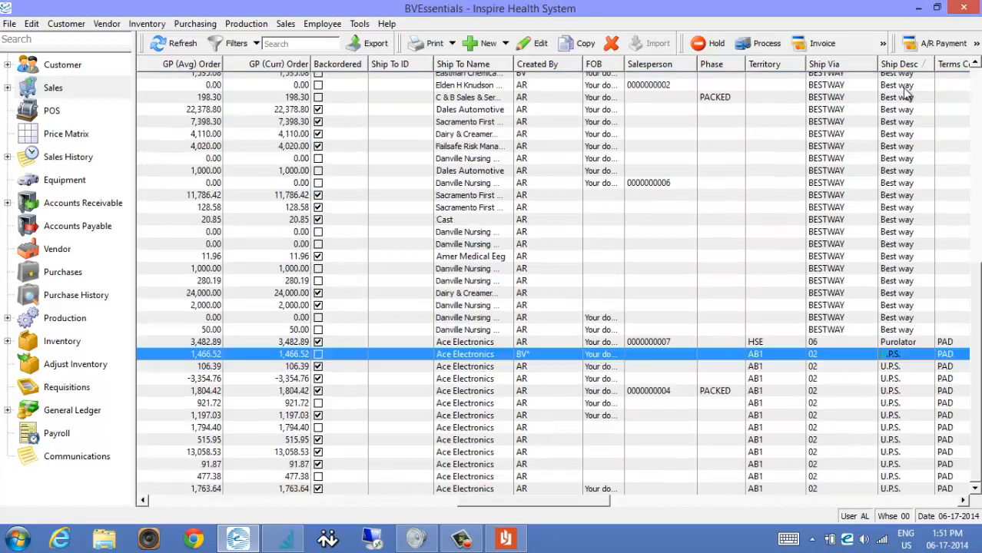
left_click(885, 490, "shift")
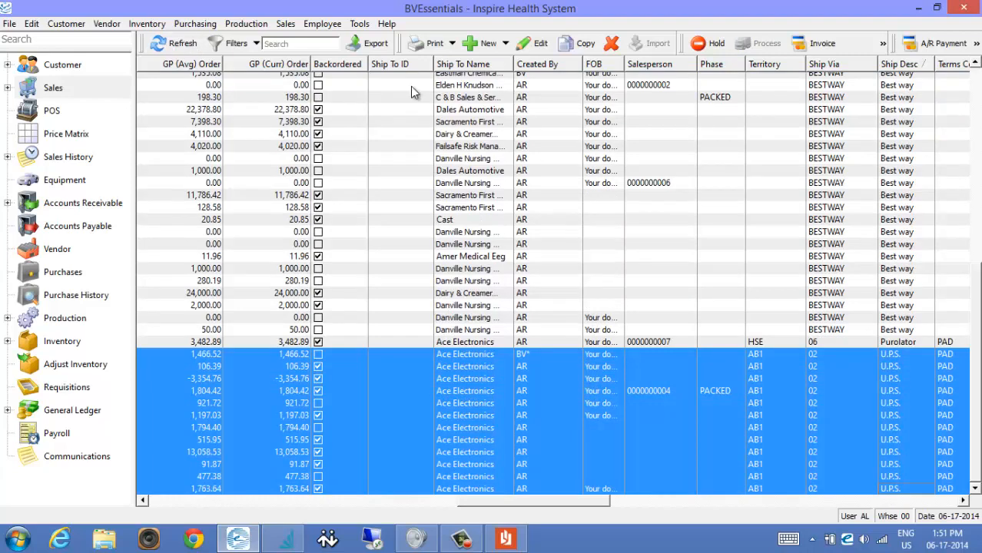
Step: Bring up the print reports for the selected U.P.S. orders, toggle Pick Ticket, cancel without printing, and release the selection
left_click(427, 48)
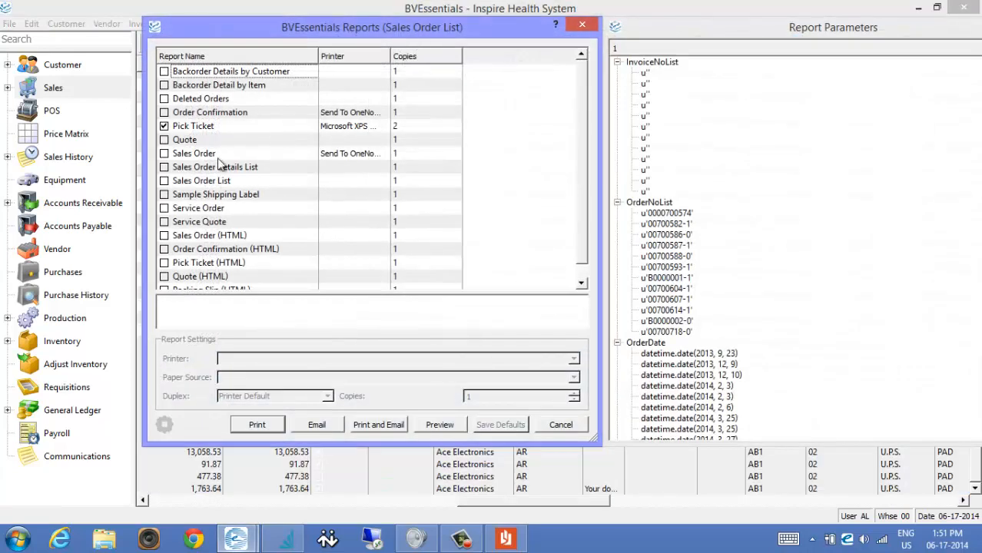
left_click(164, 126)
left_click(560, 425)
left_click(553, 318)
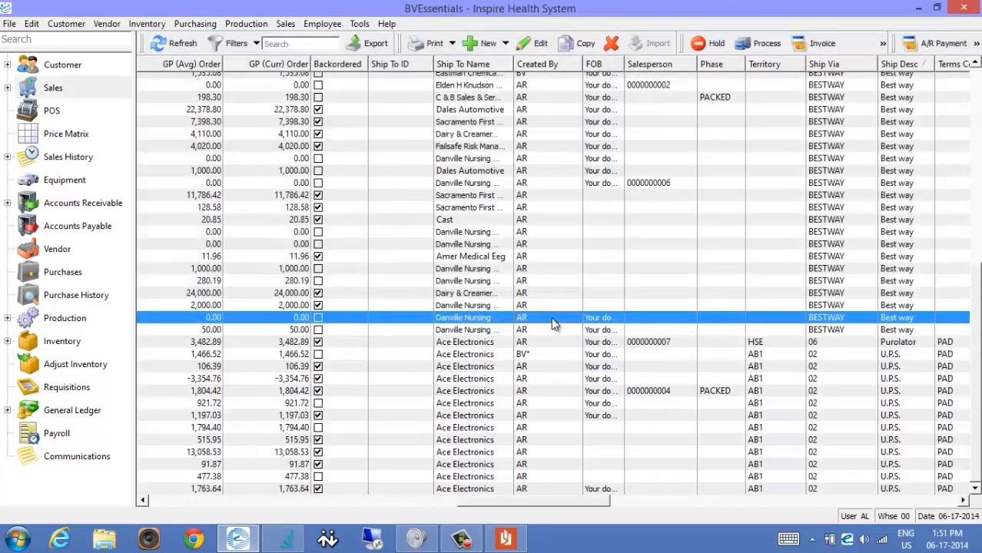
Step: Return to the main order columns and compare the Total and Total Order amounts of several standing orders
left_click(166, 502)
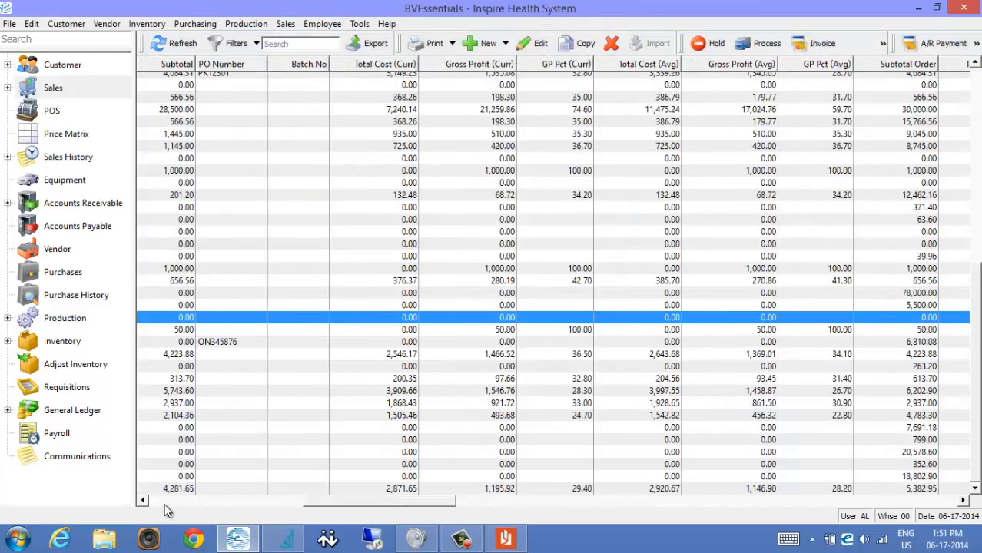
left_click(168, 501)
scroll(596, 215, "up", 4)
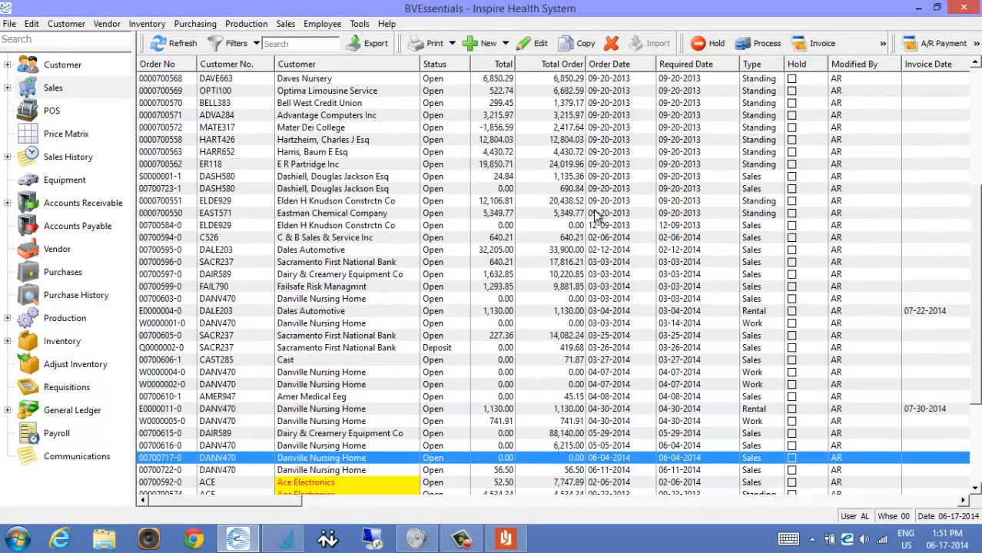
scroll(596, 215, "up", 3)
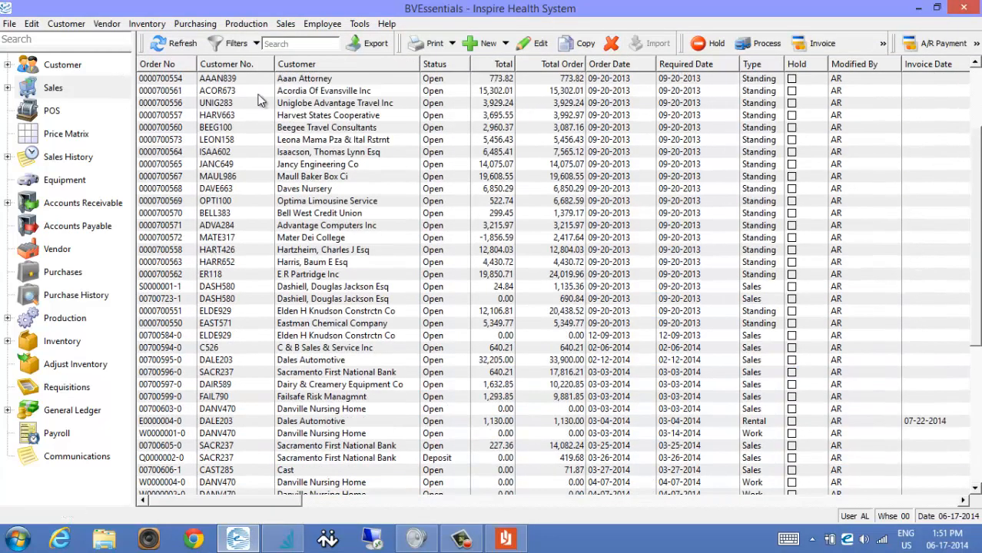
left_click(320, 103)
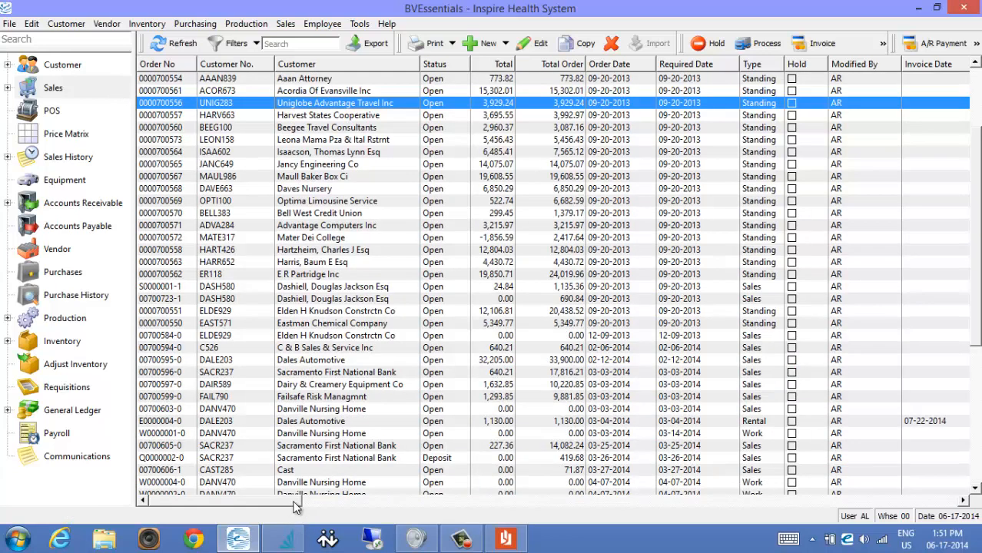
left_click_drag(293, 502, 311, 501)
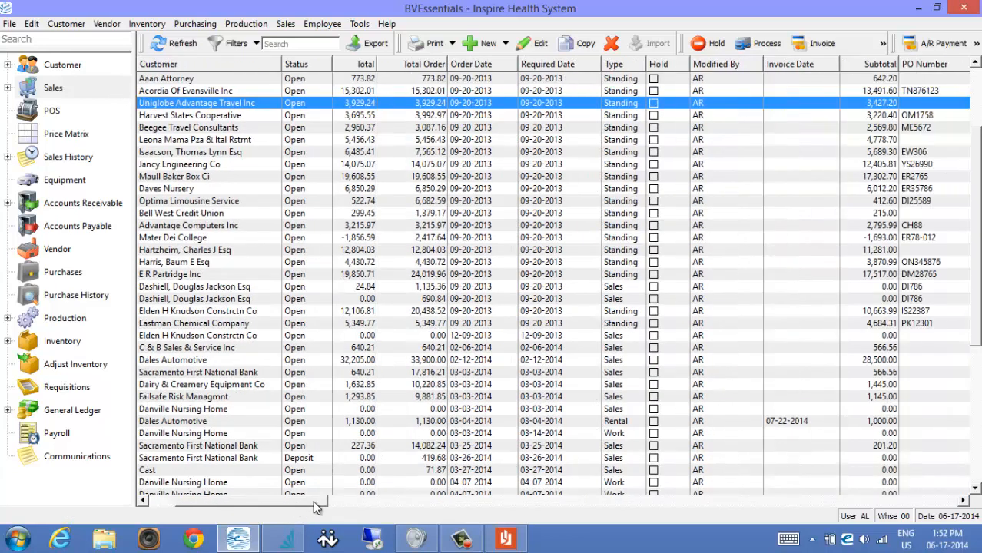
left_click(363, 91)
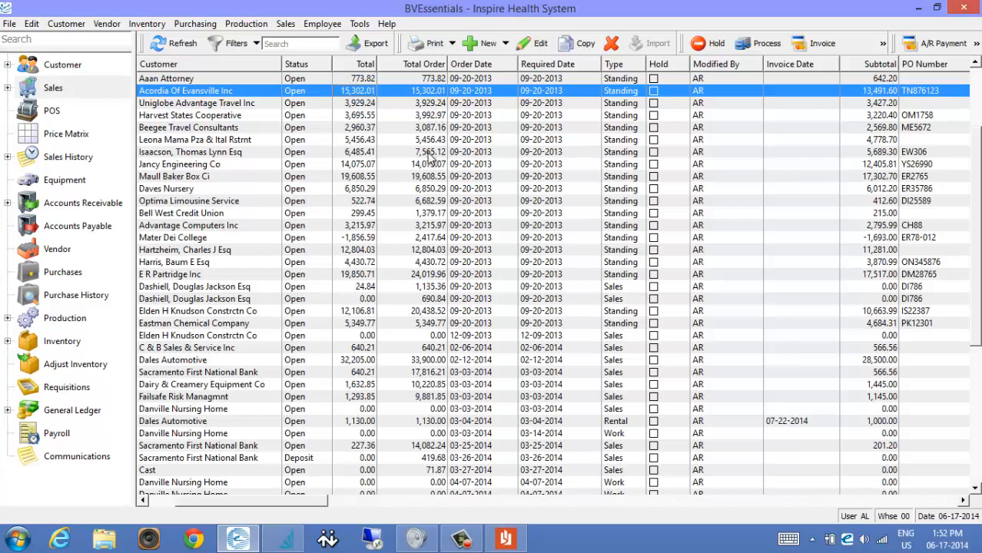
left_click(365, 129)
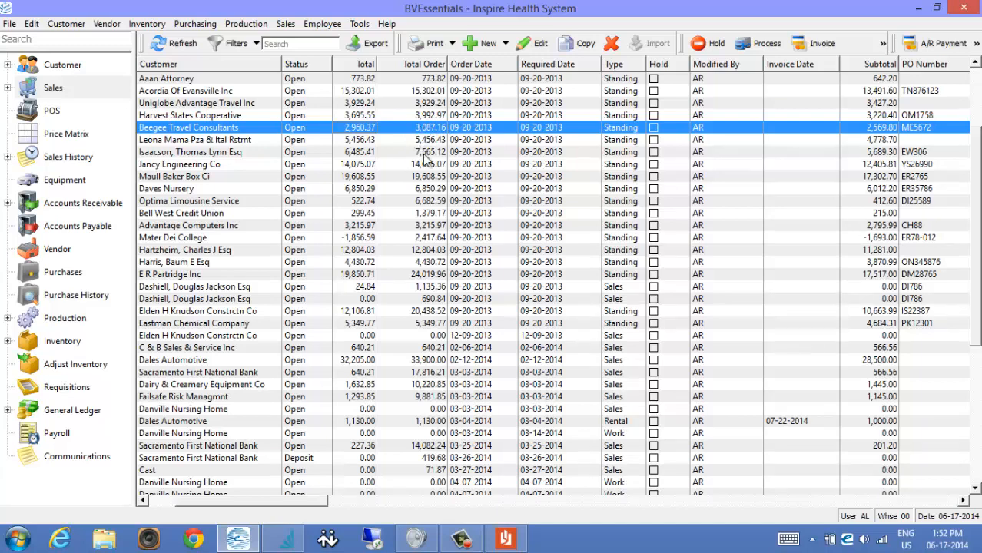
Step: Compare the Optima Limousine Service order's totals and review the order list's cost, gross profit and GP percentage columns
left_click(390, 200)
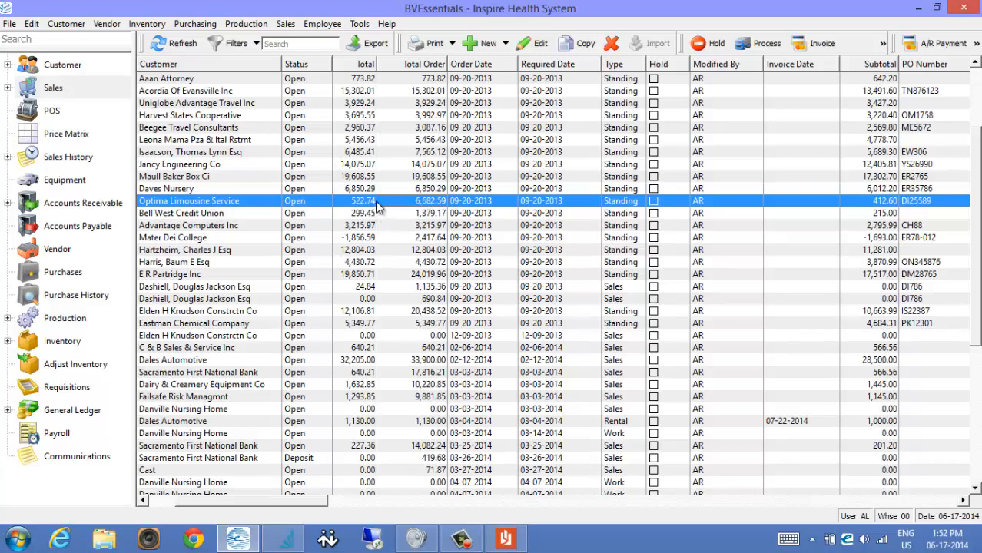
left_click_drag(321, 504, 444, 496)
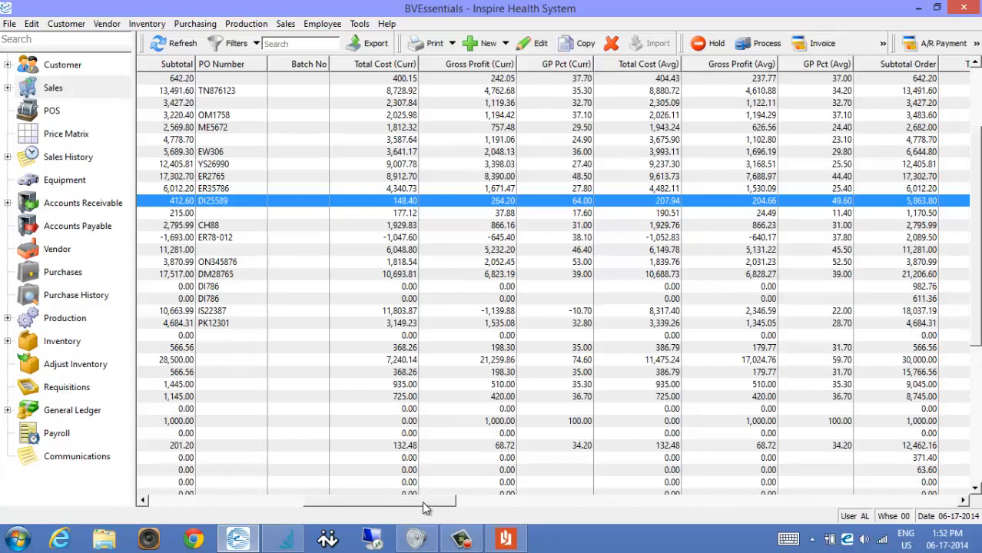
left_click_drag(422, 501, 248, 517)
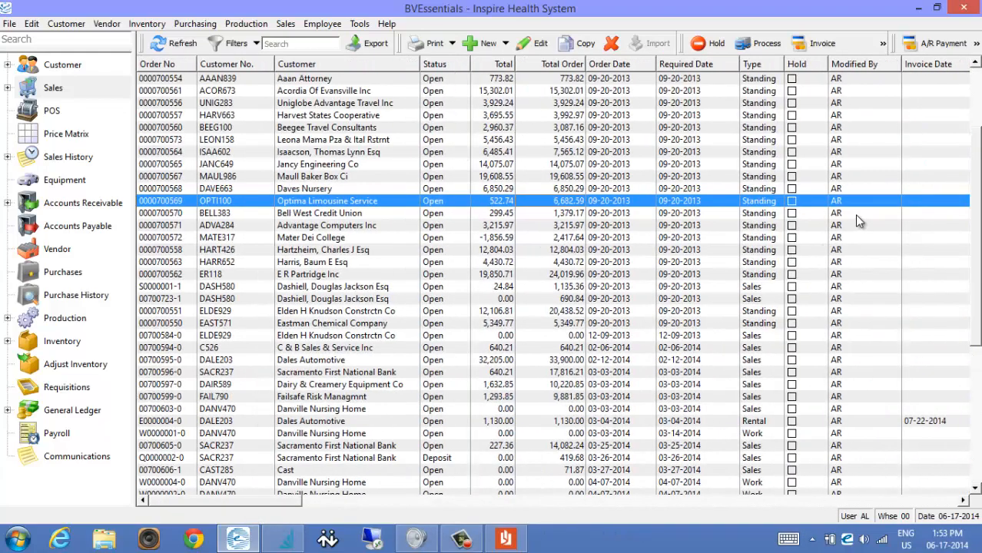
left_click(380, 186)
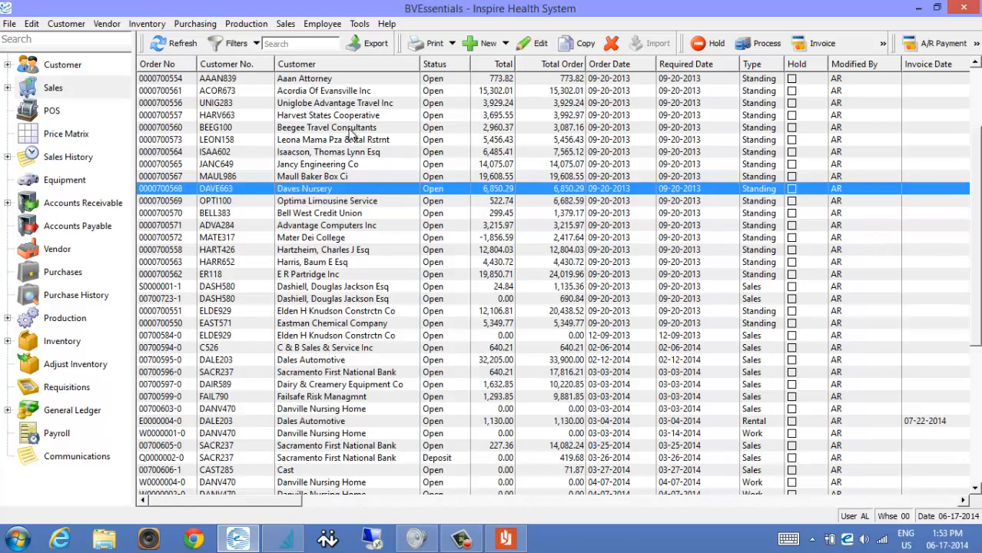
Step: Search the sales orders for cd-204, select the first matching order, and clear the search
left_click(301, 44)
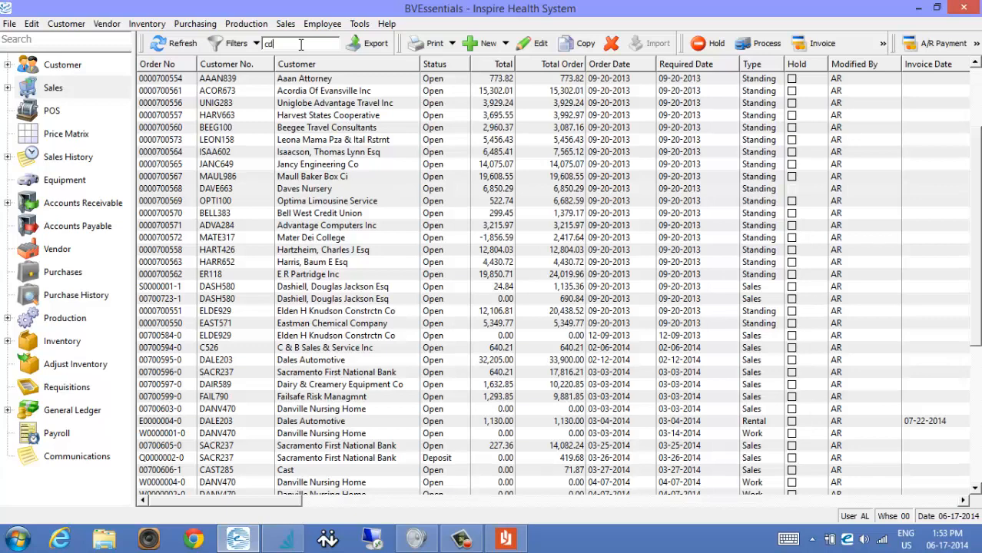
key("Return")
type("cd-2")
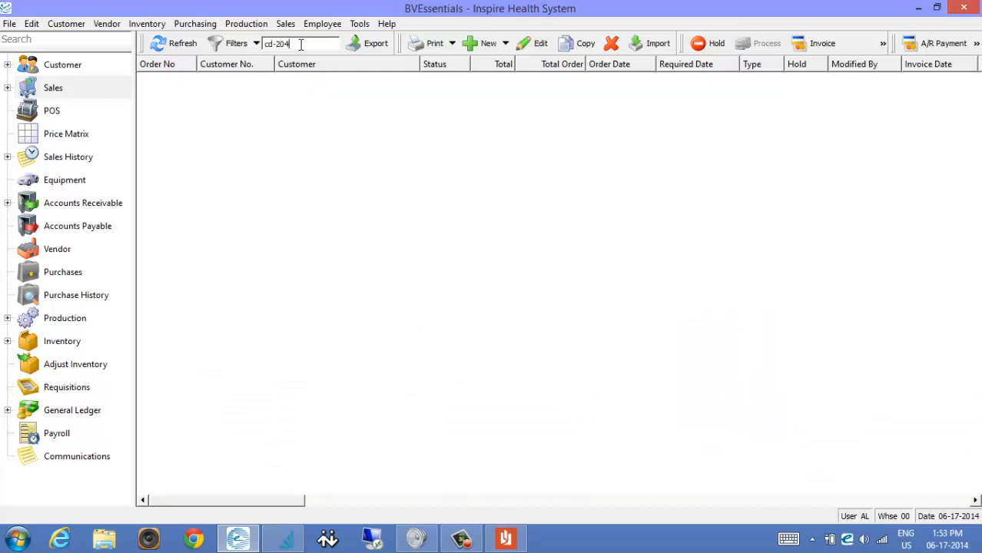
type("04")
key("Return")
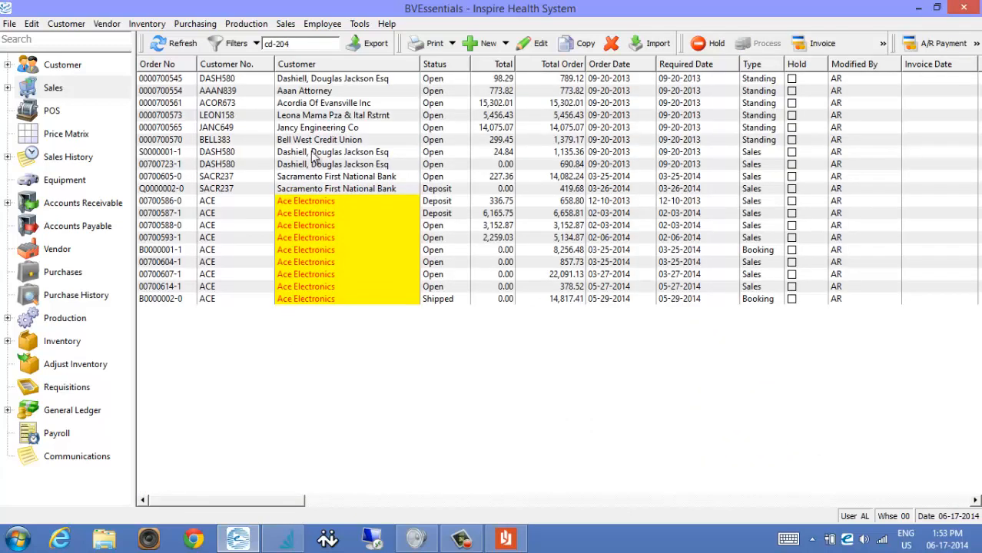
left_click(331, 80)
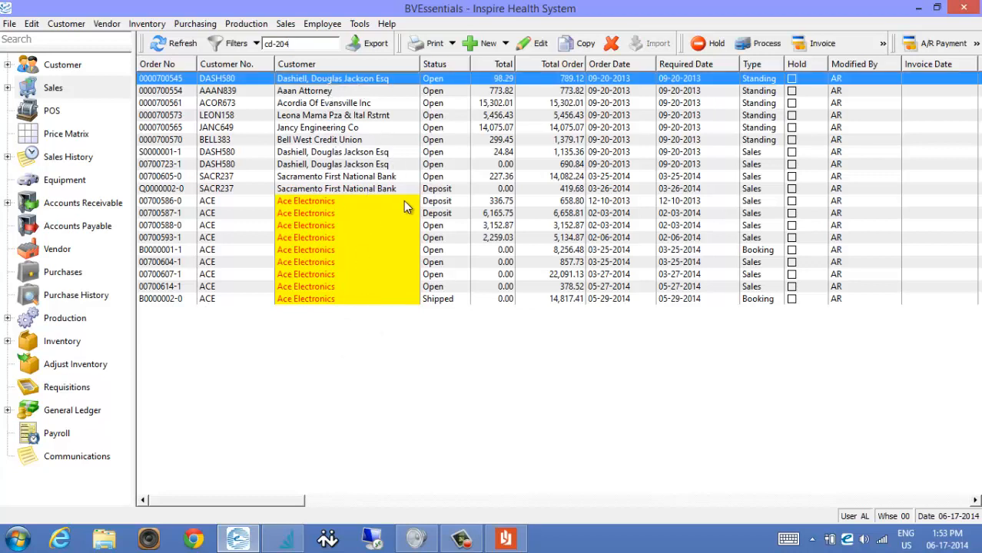
left_click(310, 43)
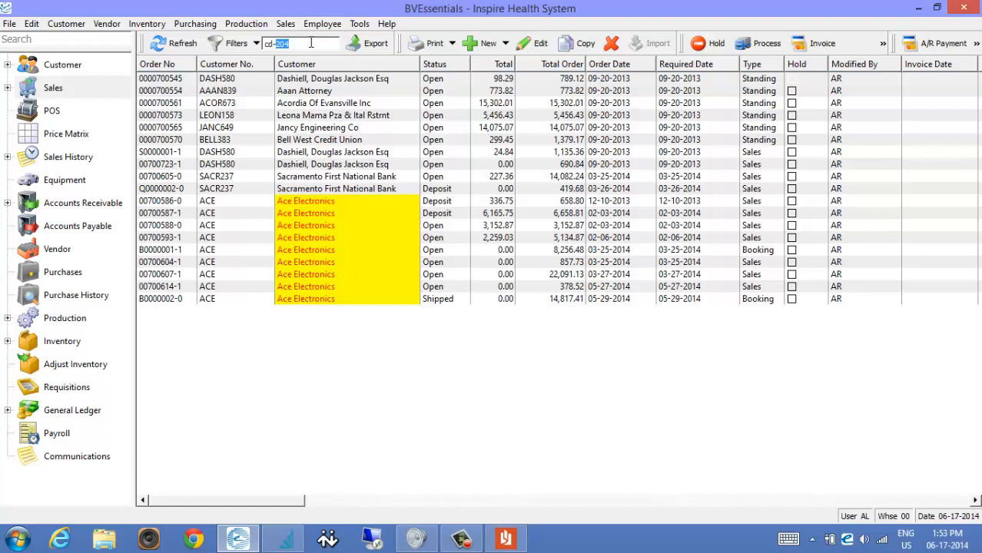
key("BackSpace")
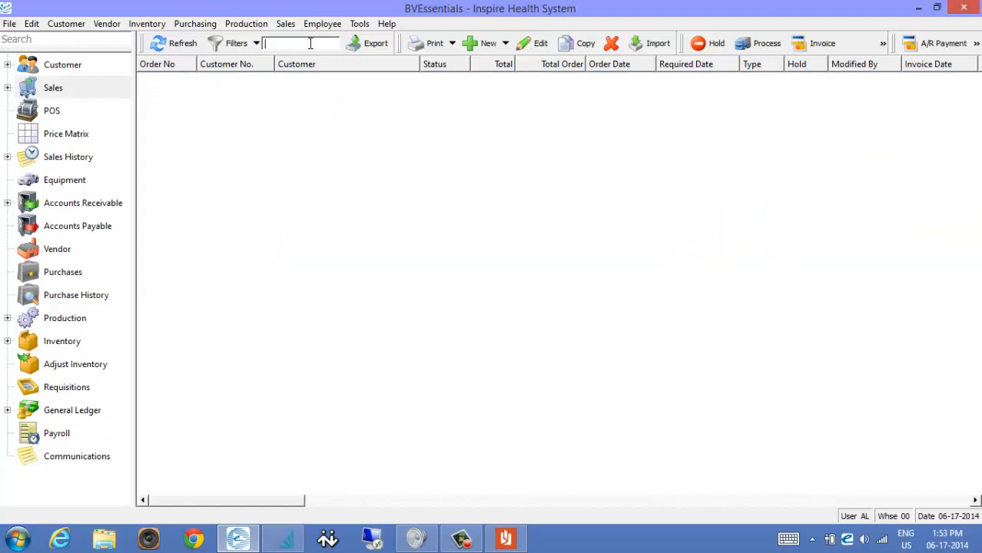
Step: Add the comment "test" below the items of the Lanco York Inc standing order, and save and close it
left_click(331, 115)
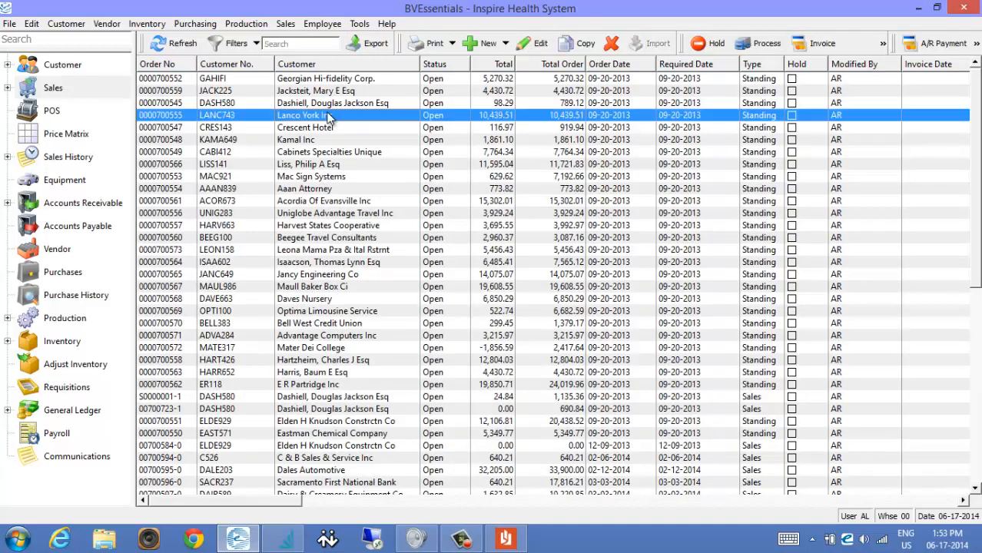
double_click(328, 115)
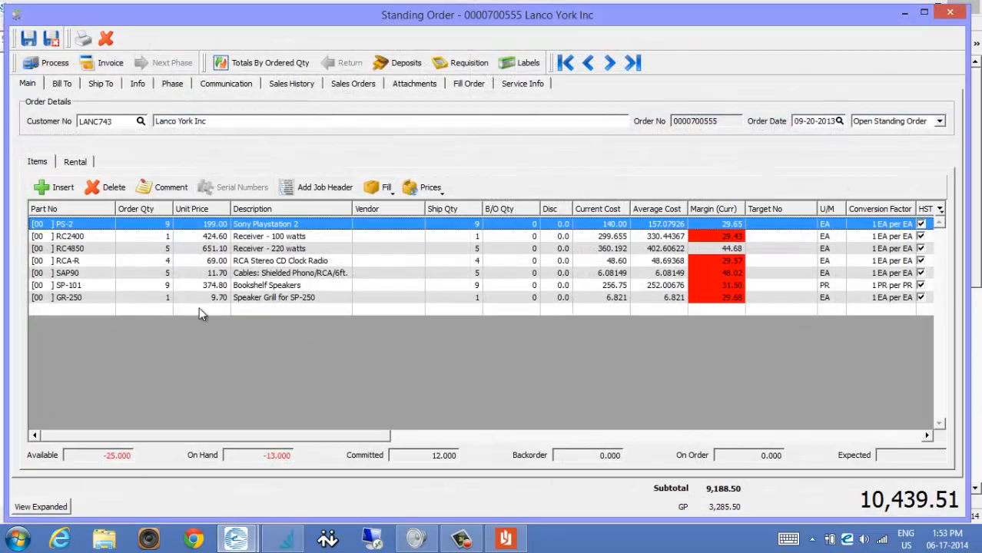
double_click(251, 309)
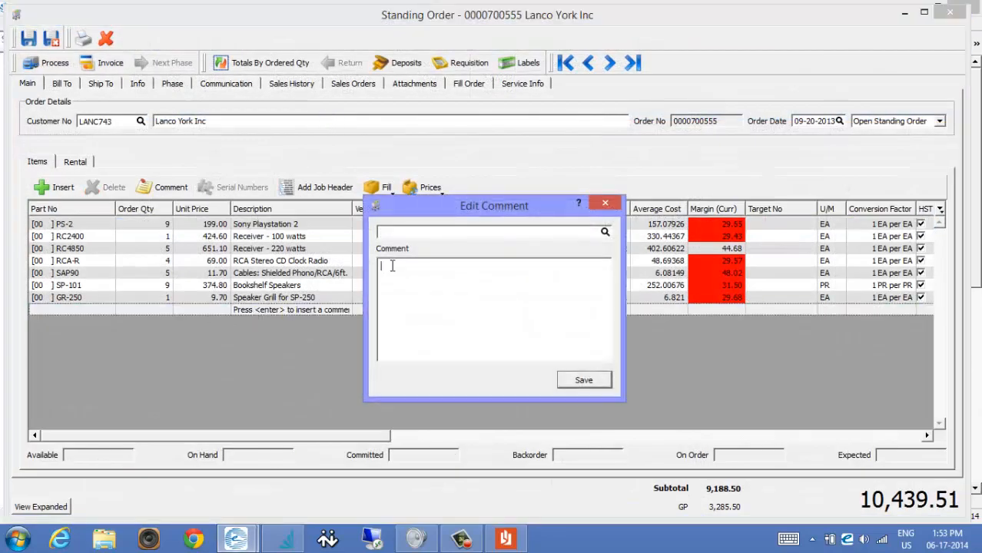
type("test")
left_click(582, 380)
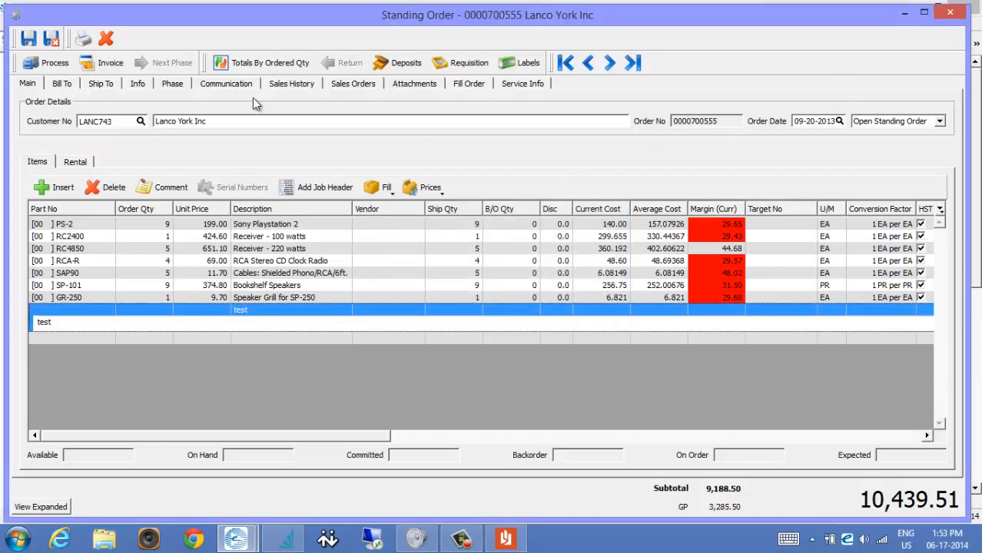
left_click(51, 38)
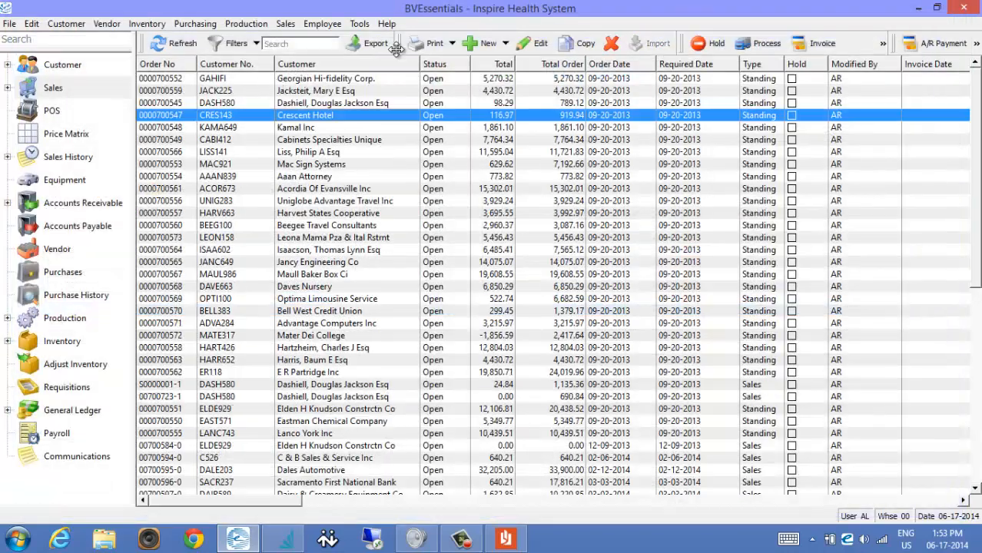
Step: Search the sales orders for the comment text "test", select the matching order, and clear the search to restore the full list
left_click(300, 43)
type("tes")
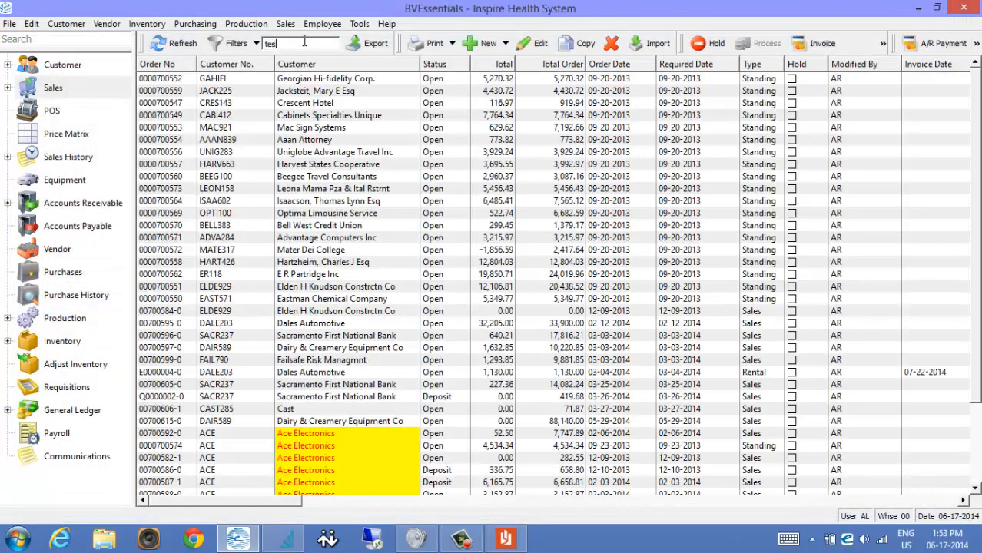
type("t")
left_click(328, 78)
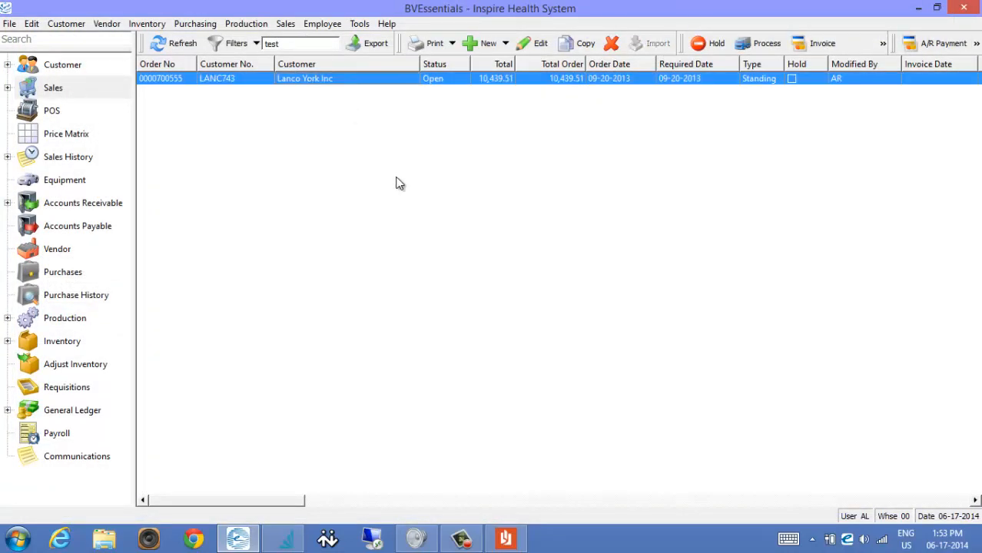
left_click(296, 46)
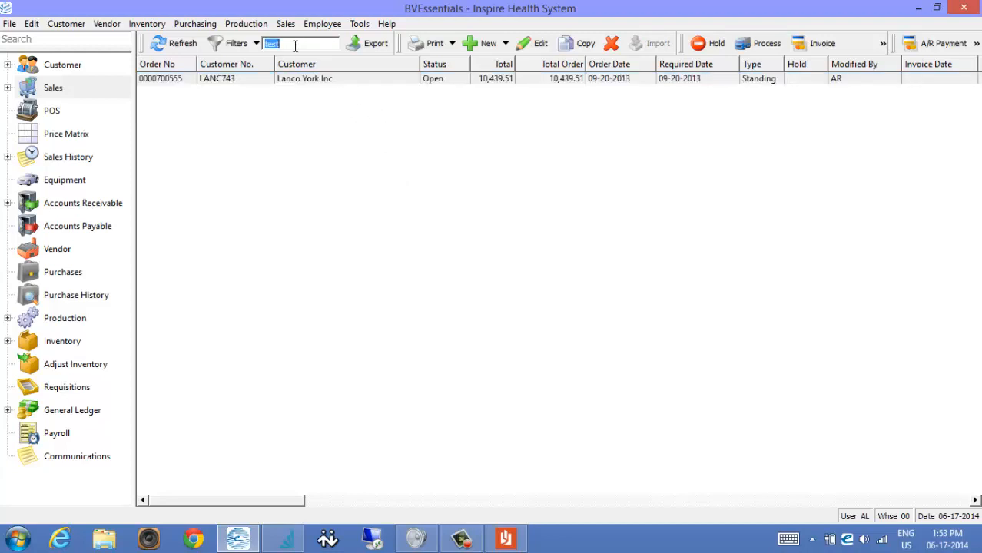
key("BackSpace")
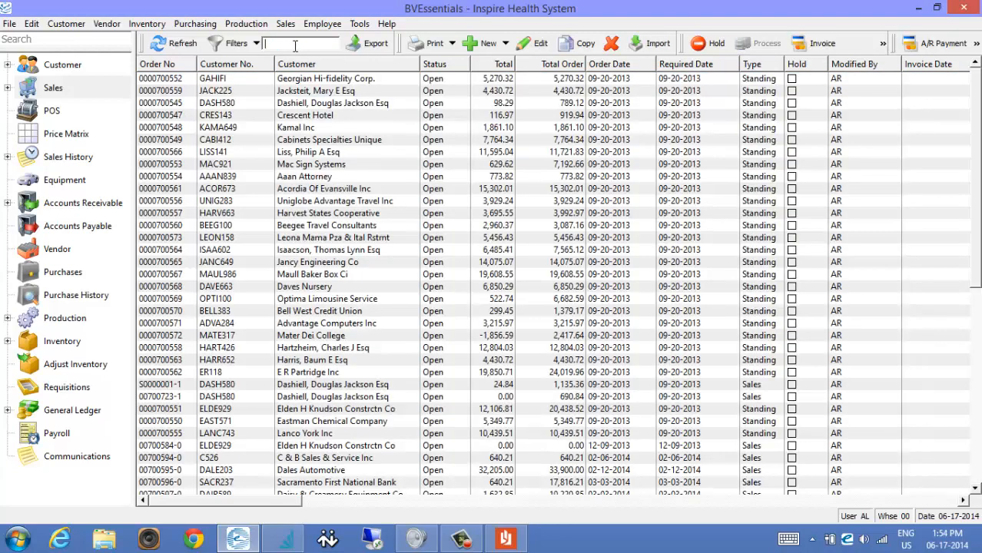
left_click(325, 129)
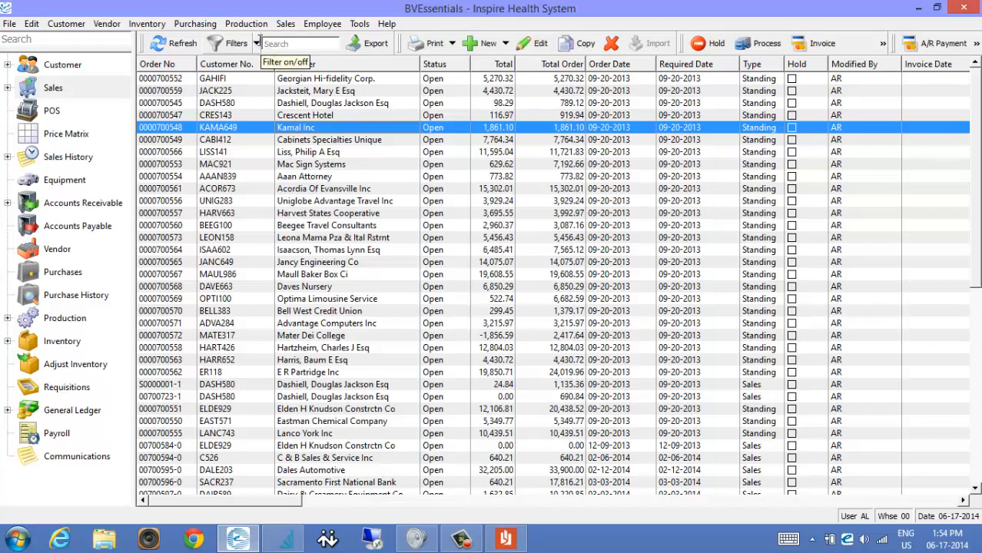
Step: View the sales orders filtered by Processed and by Shipped status, and return to the full sales order list
left_click(17, 90)
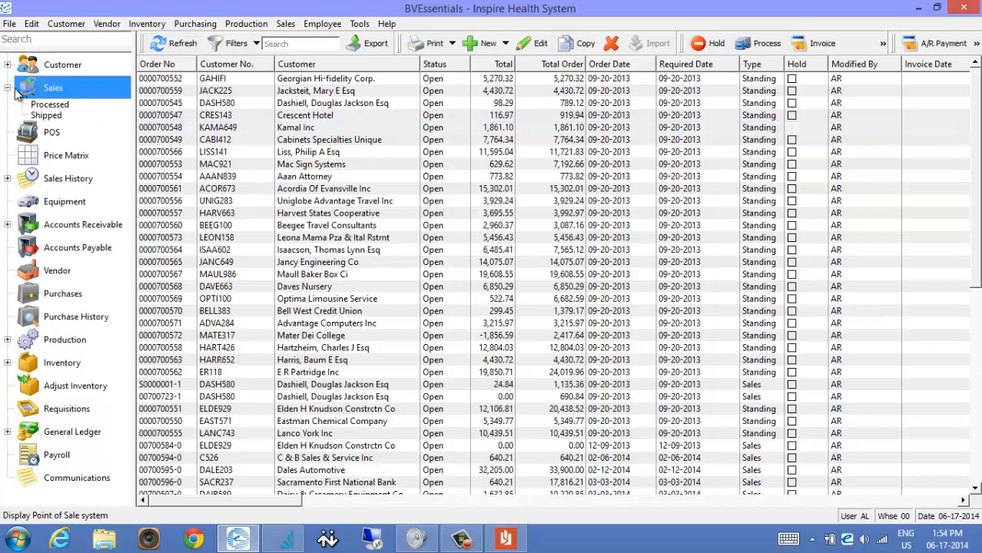
left_click(49, 105)
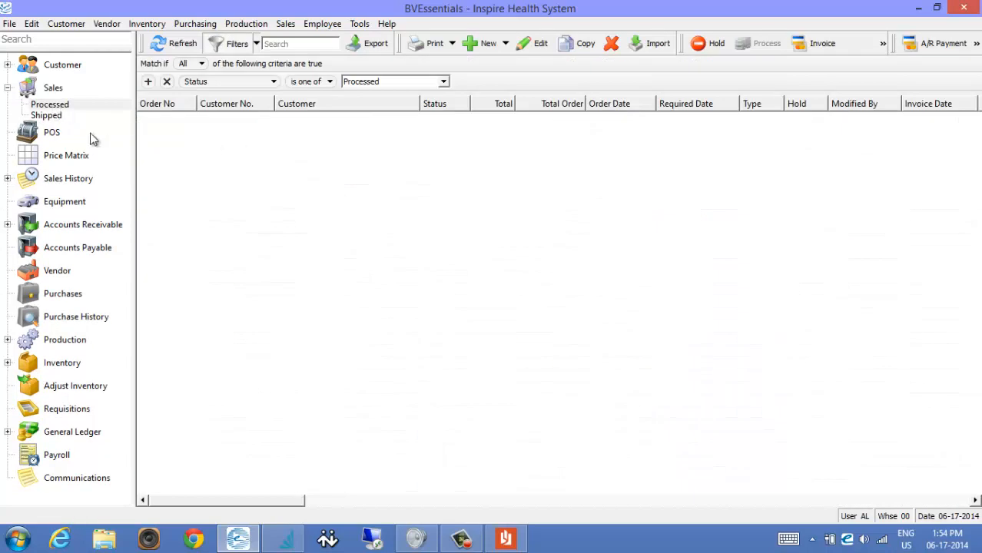
left_click(51, 116)
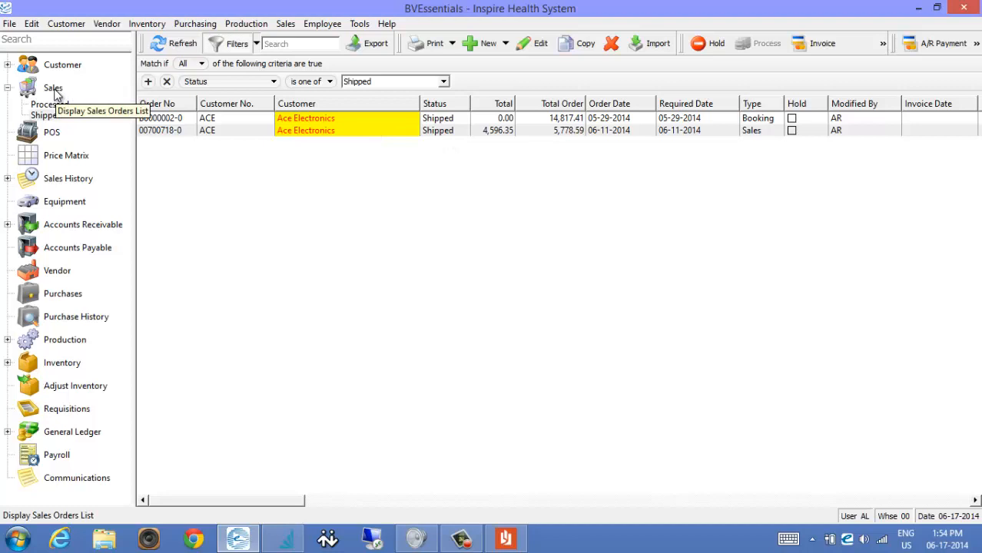
left_click(49, 105)
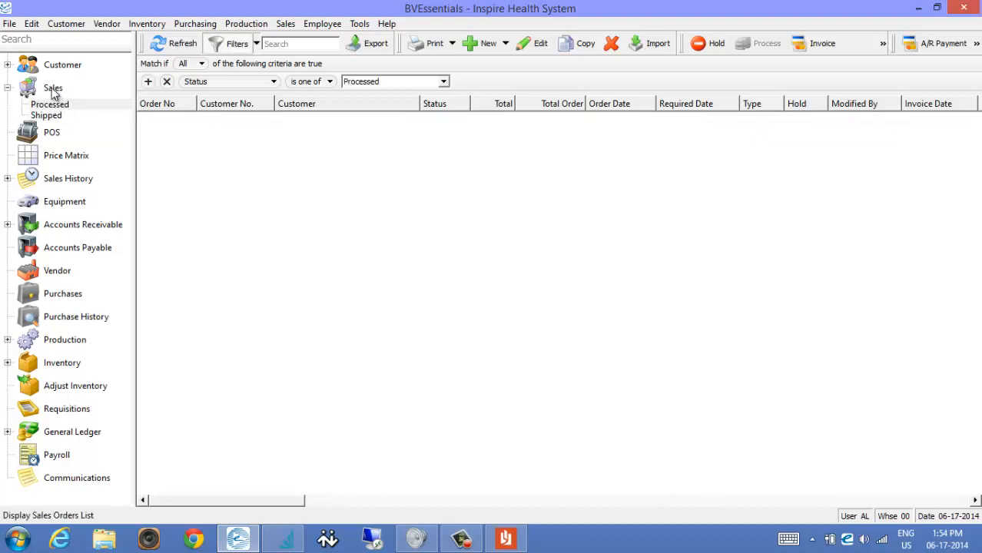
left_click(53, 89)
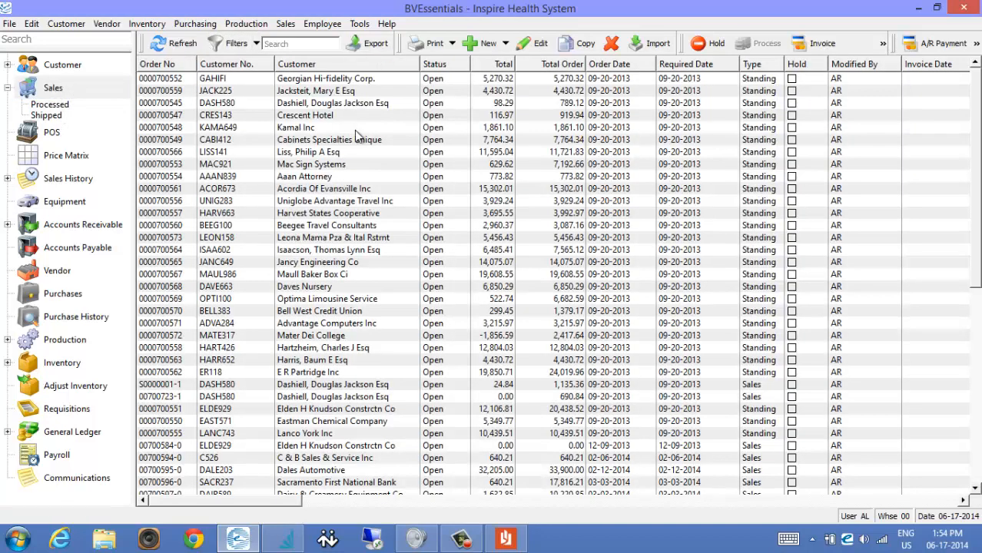
Step: Process the Georgian Hi-fidelity Corp. standing order with a preview of its Process-Pick Slip report
left_click(314, 81)
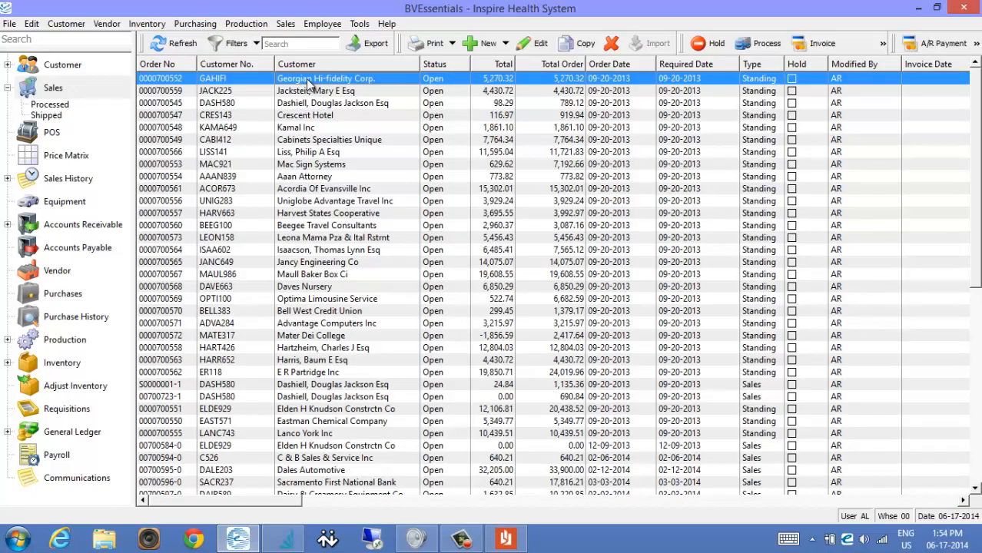
double_click(311, 83)
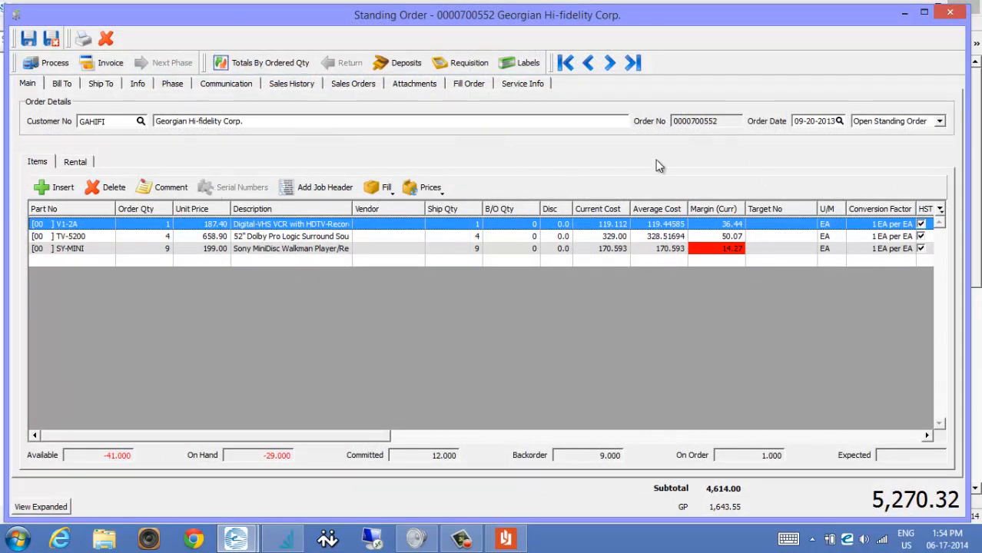
left_click(58, 68)
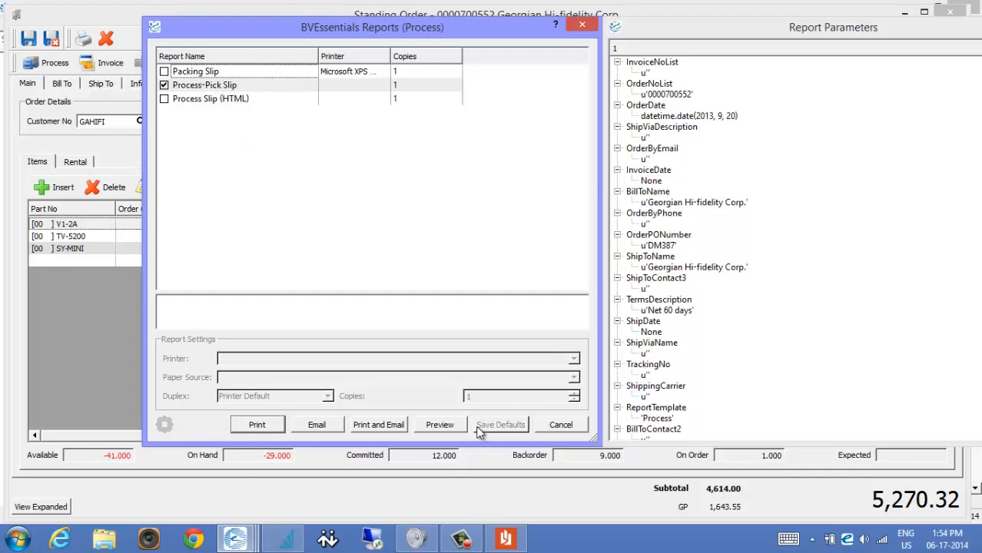
left_click(447, 425)
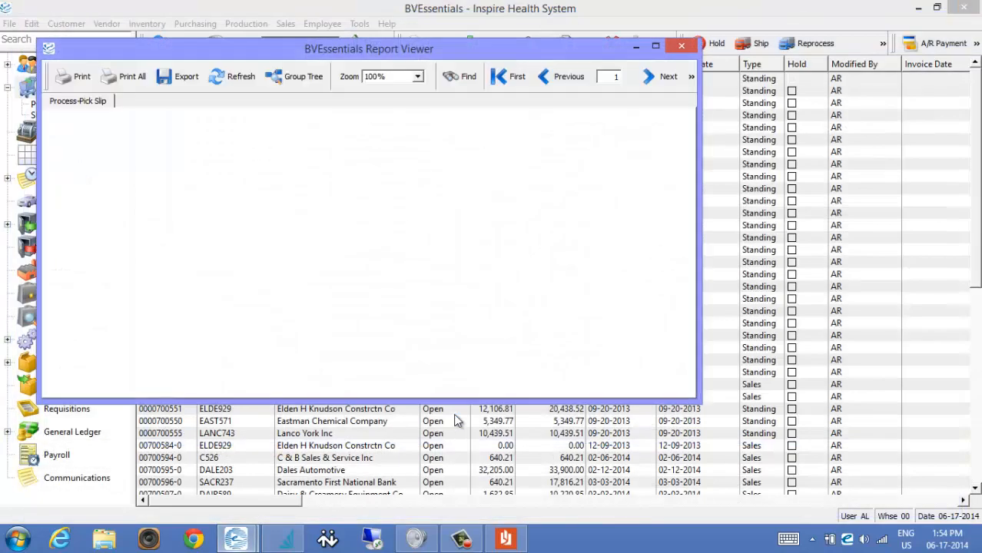
Step: Maximize the report viewer, look through the Process-Pick Slip from header to shipping lines, and close the preview
double_click(591, 47)
scroll(699, 335, "down", 4)
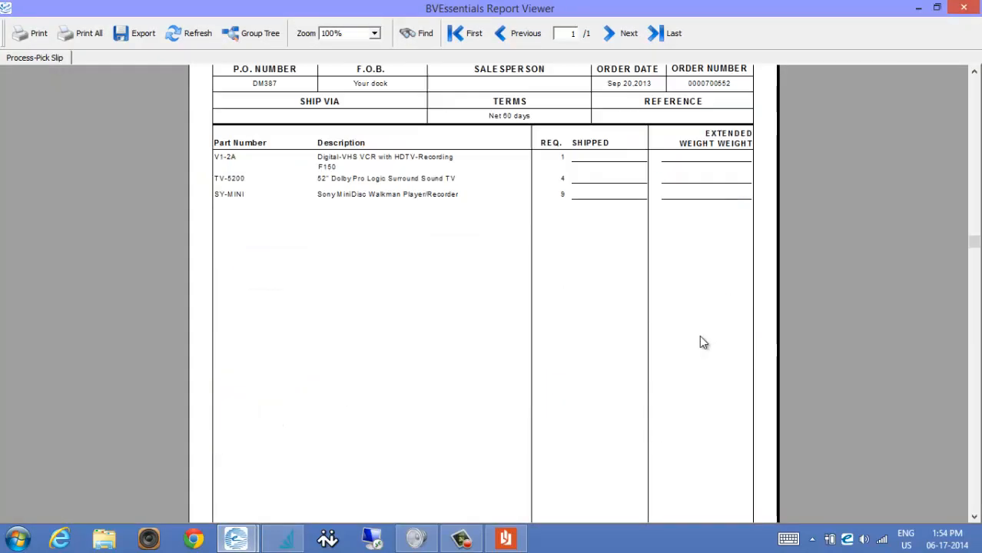
scroll(799, 358, "up", 4)
scroll(739, 321, "down", 4)
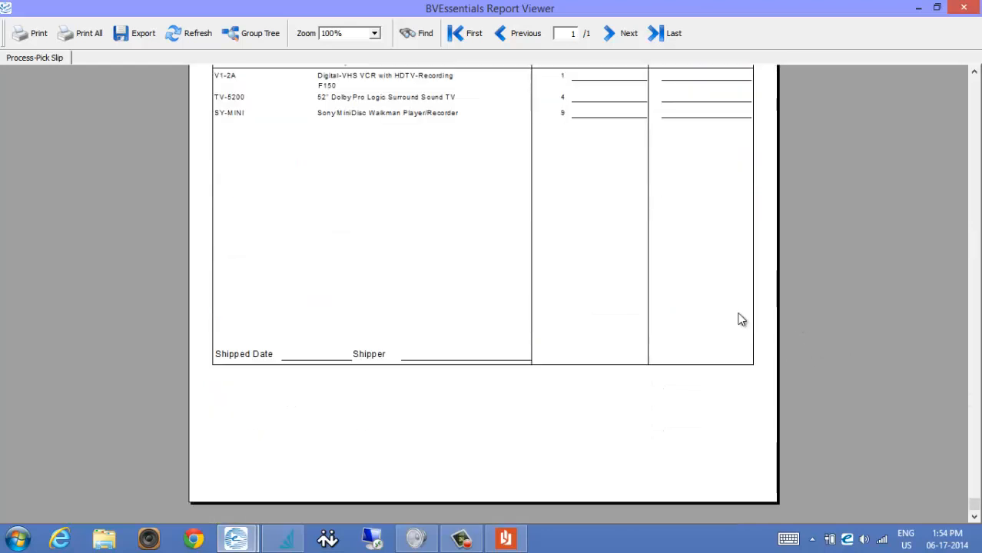
scroll(654, 312, "up", 4)
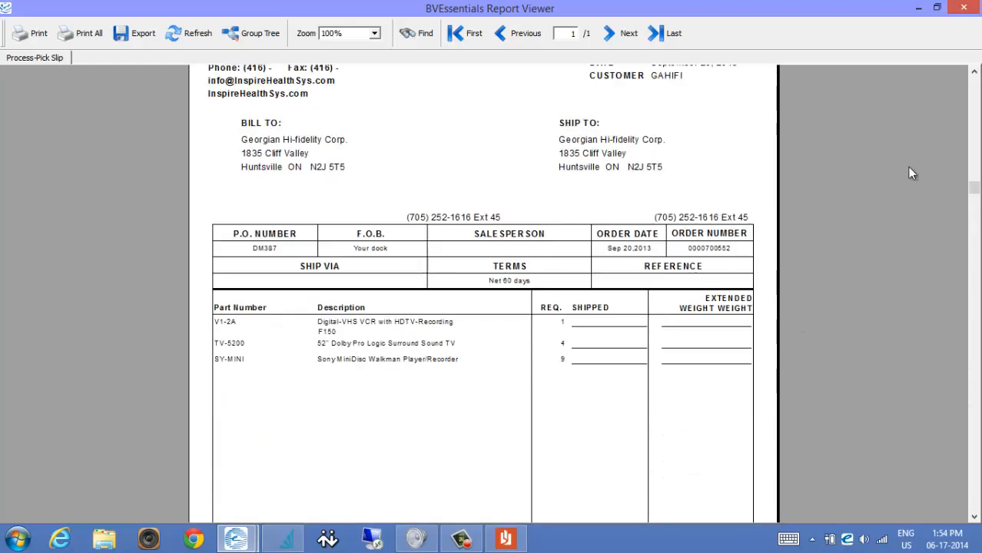
left_click(965, 9)
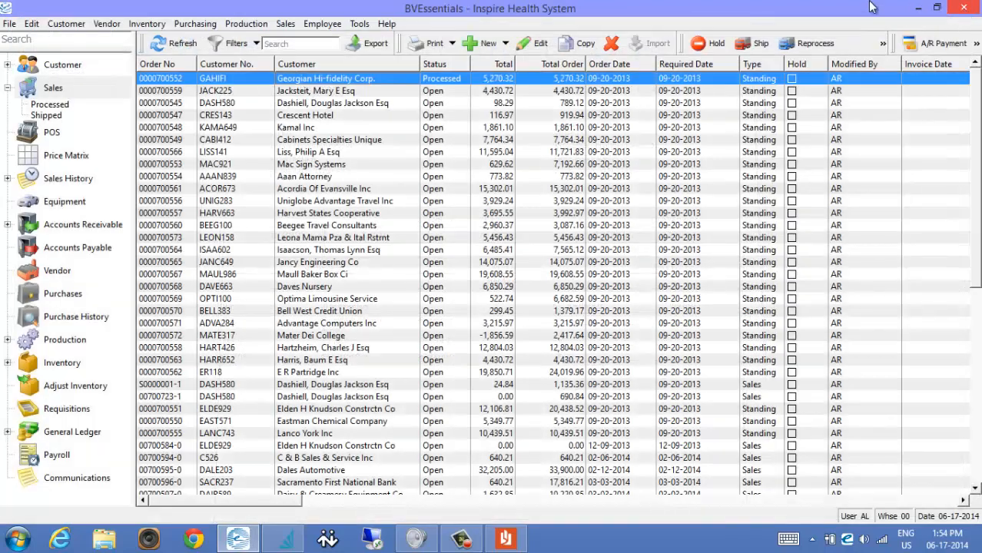
Step: Process the four open standing orders from the third row through Cabinets Specialties Unique together, with a preview of their Process-Pick Slip report
left_click(451, 93)
left_click(442, 82)
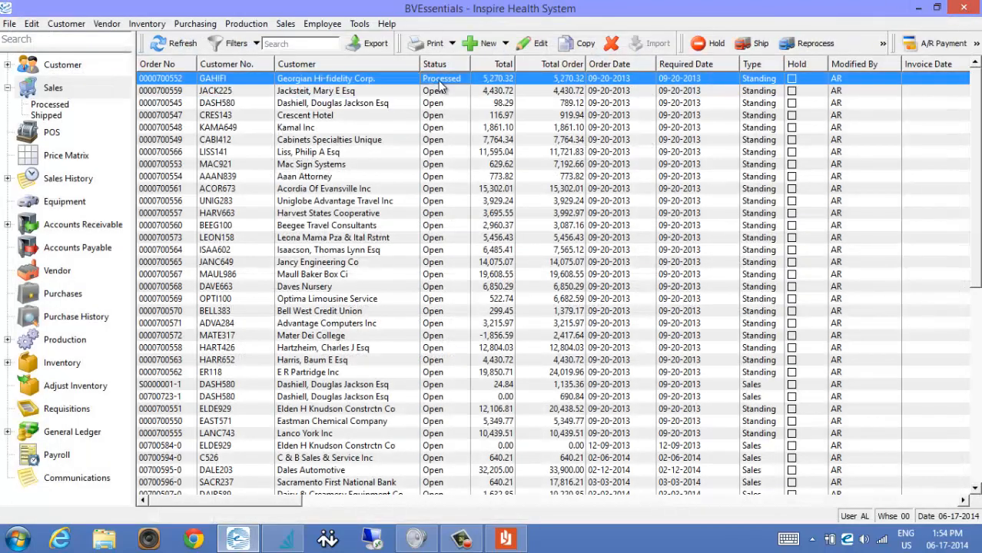
left_click(319, 93)
left_click(319, 105)
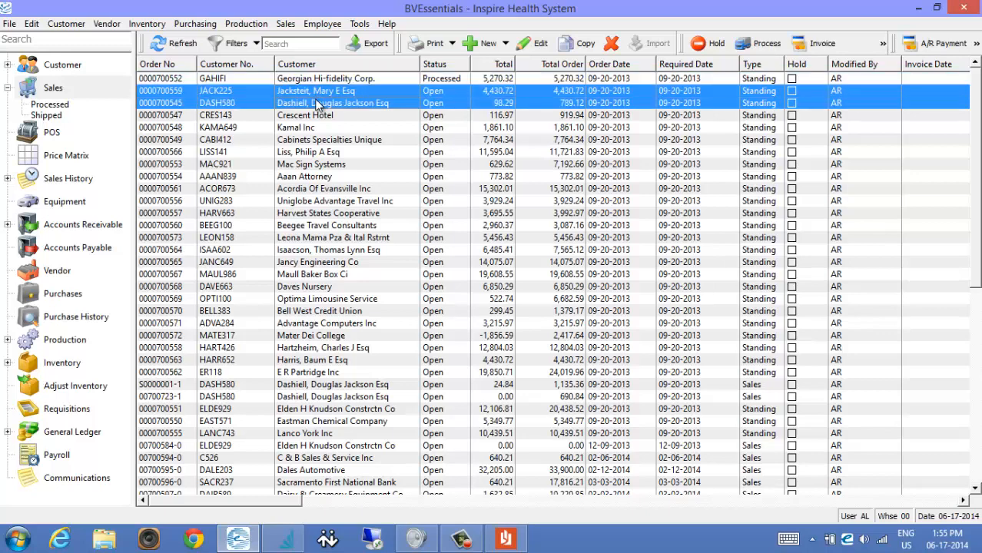
left_click_drag(321, 122, 323, 144)
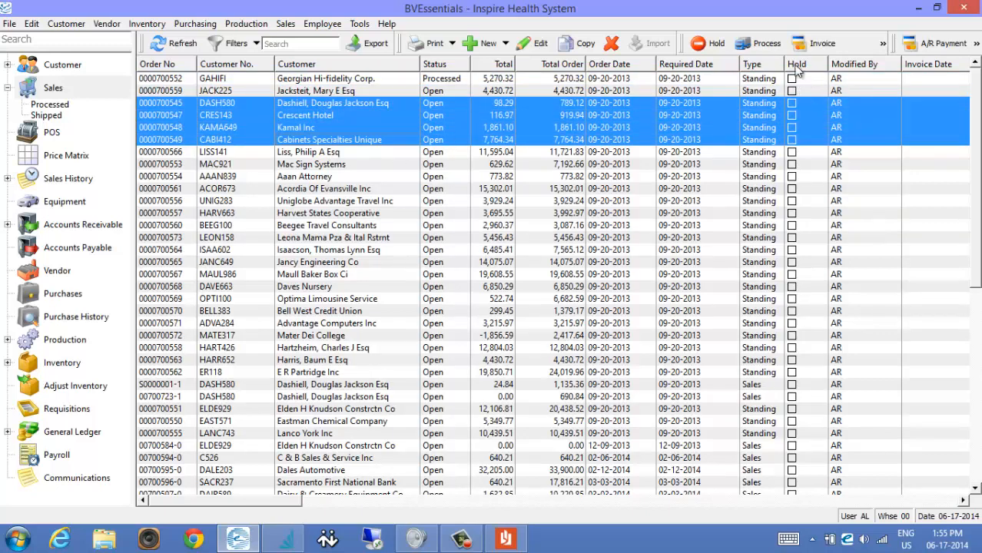
left_click(757, 44)
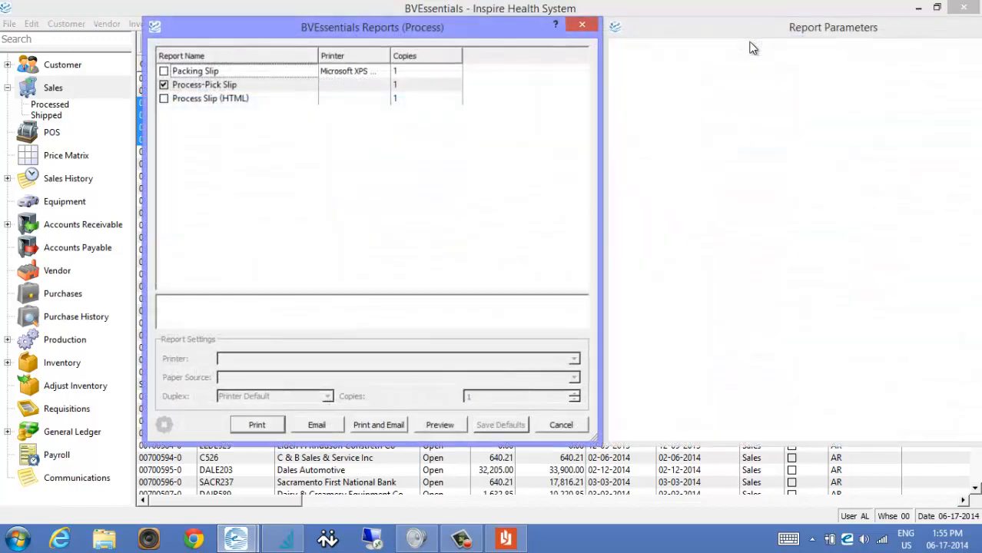
left_click(193, 86)
left_click(458, 420)
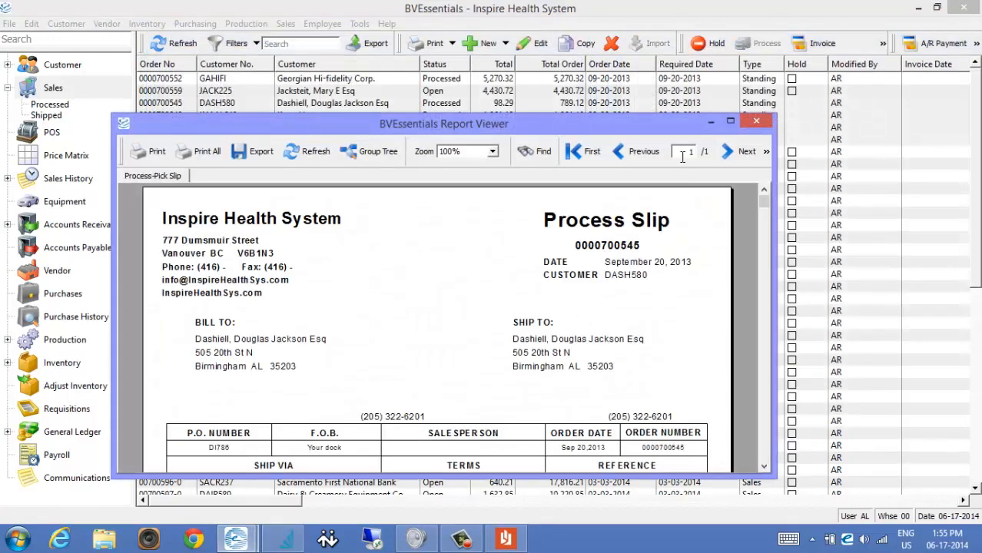
Step: Page through the Process-Pick Slips of the batch-processed orders and close the preview
left_click(738, 152)
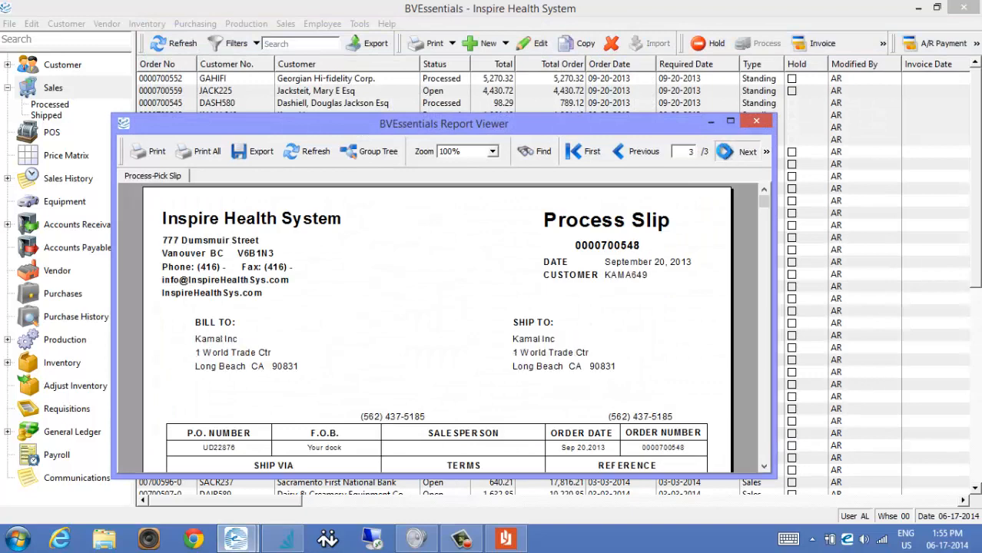
left_click(738, 151)
left_click(738, 152)
left_click(757, 124)
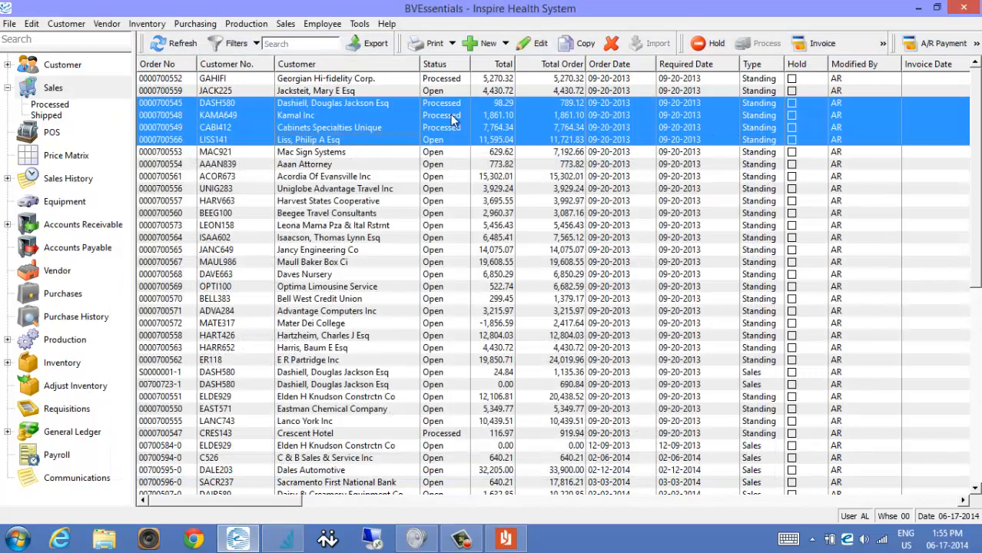
Step: Select open orders and the processed Georgian Hi-fidelity Corp. order in turn to compare their statuses and available actions
left_click(440, 165)
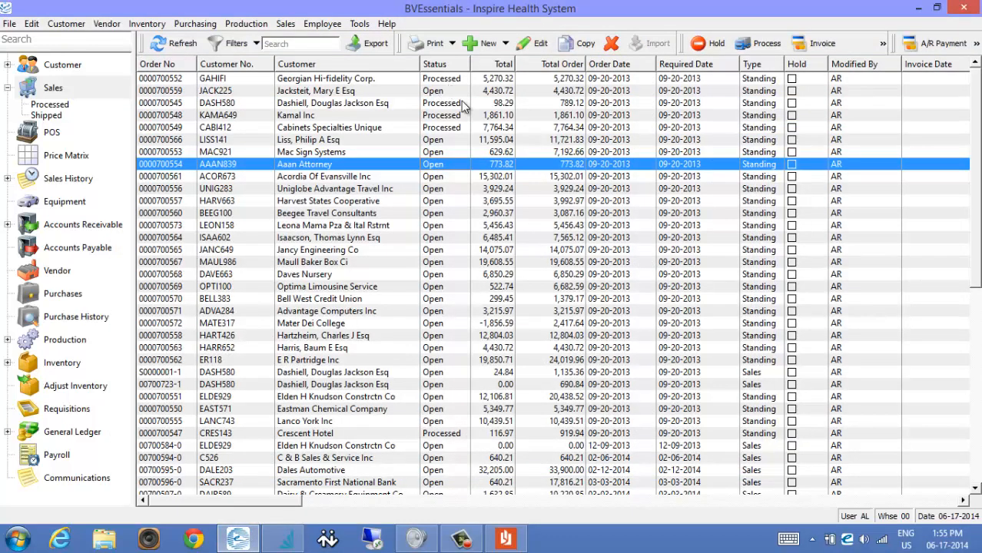
left_click(374, 82)
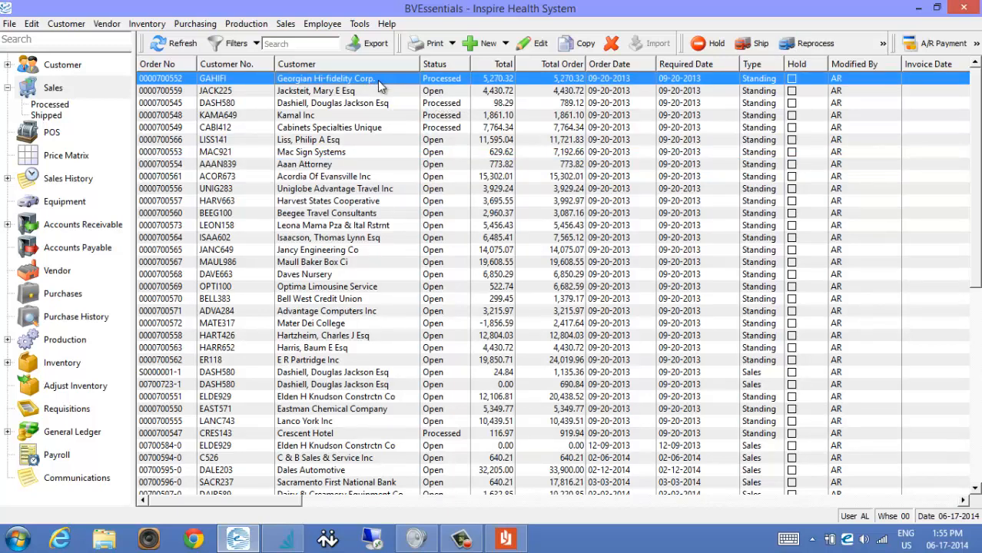
left_click(413, 141)
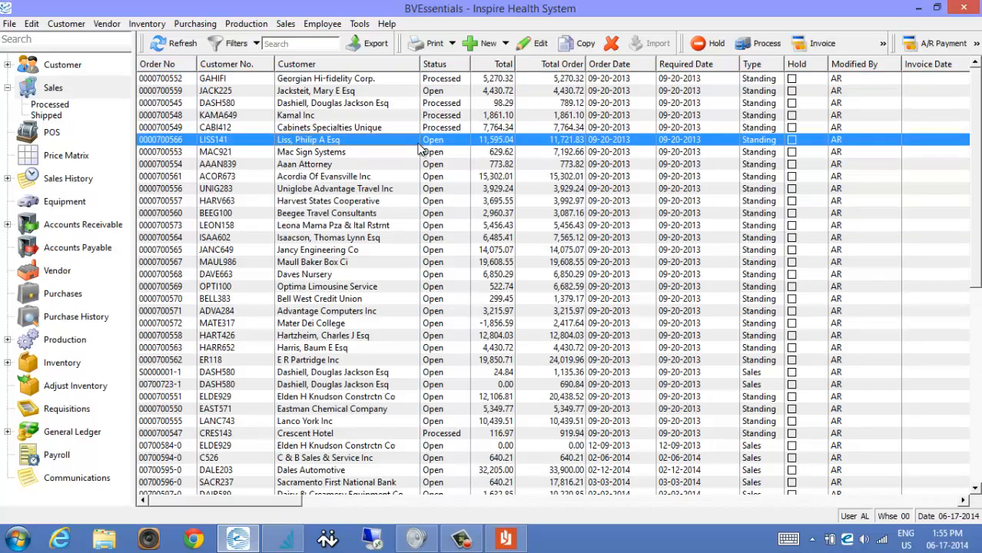
left_click(400, 82)
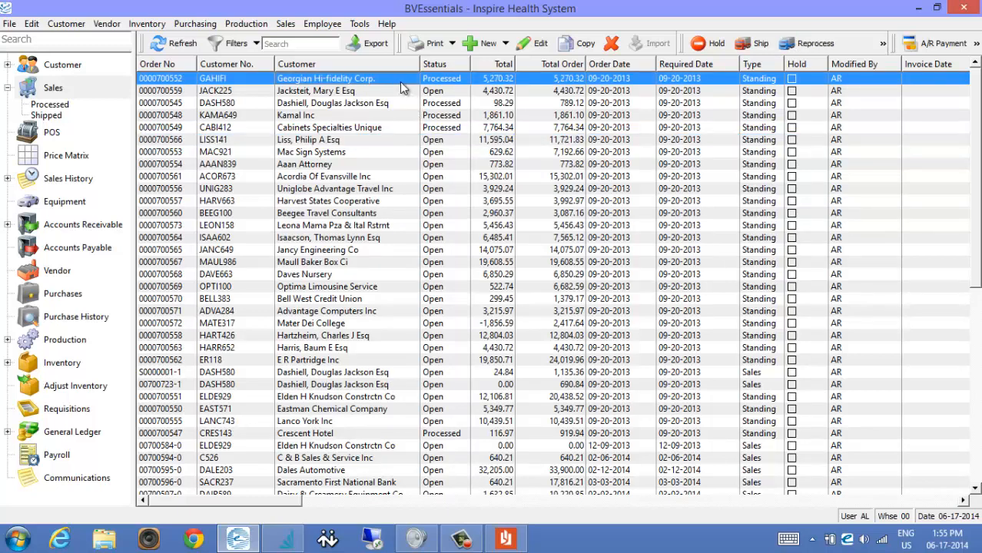
Step: Filter the sales orders by Processed status and check which other statuses the filter offers
left_click(51, 106)
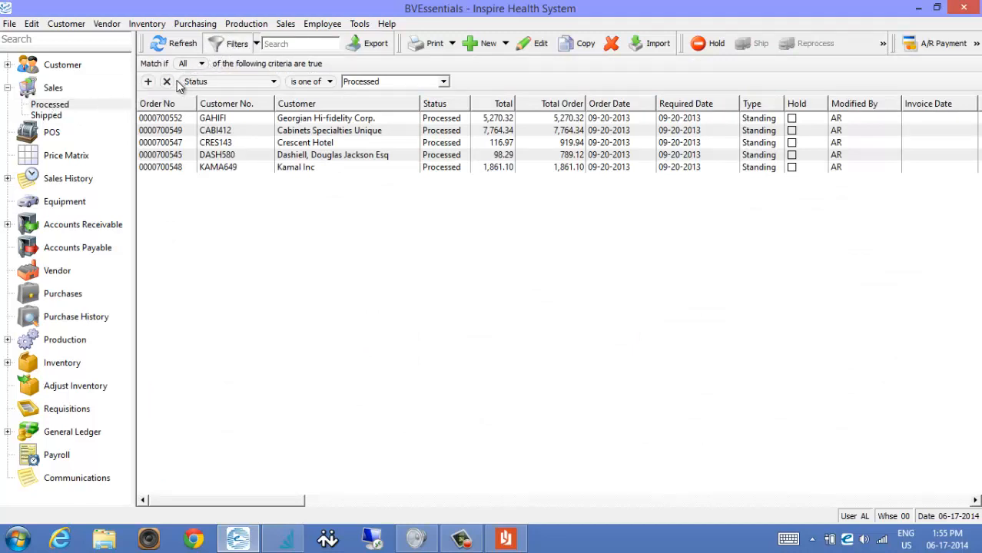
left_click(396, 83)
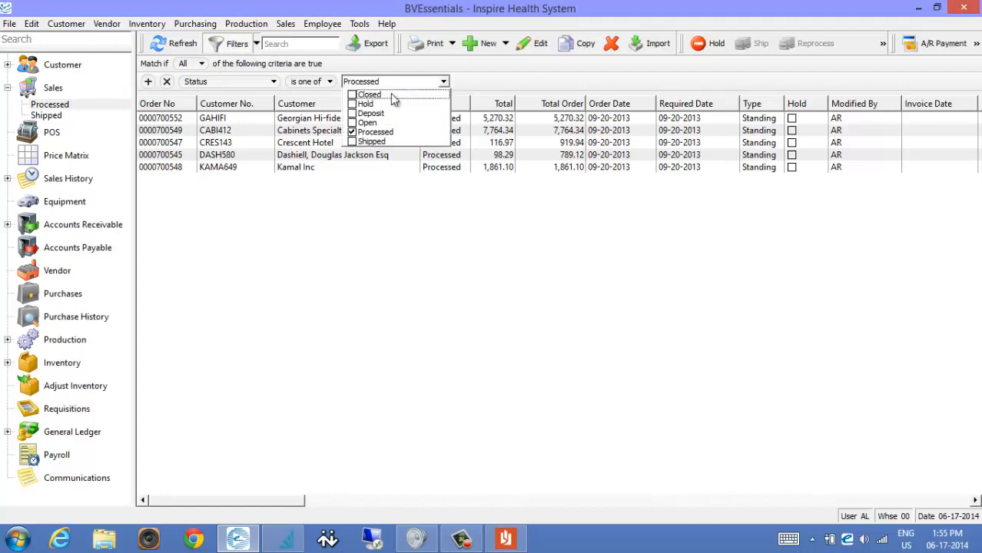
left_click(515, 84)
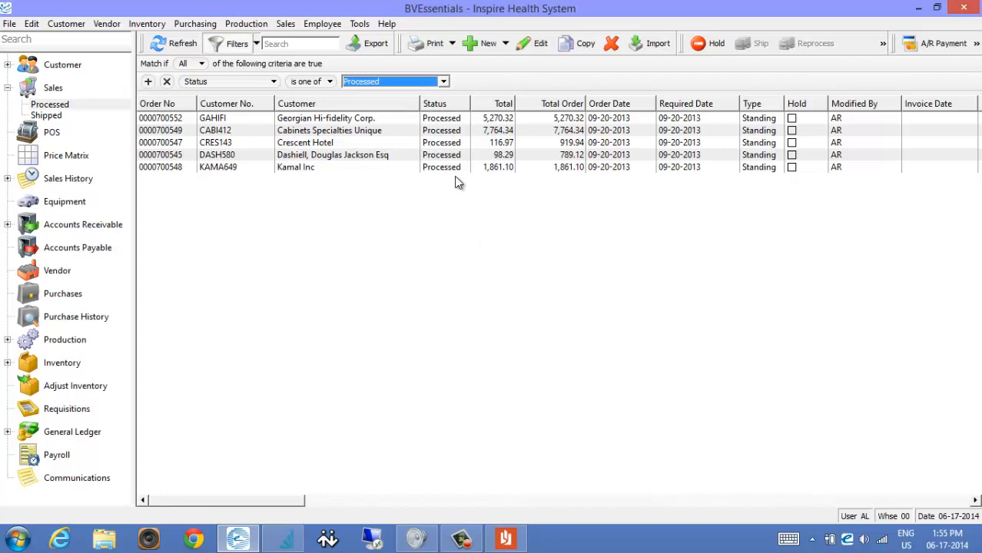
Step: Open the processed Georgian Hi-fidelity Corp. order and examine the ship and back-order quantities of its three items
left_click(233, 119)
double_click(233, 119)
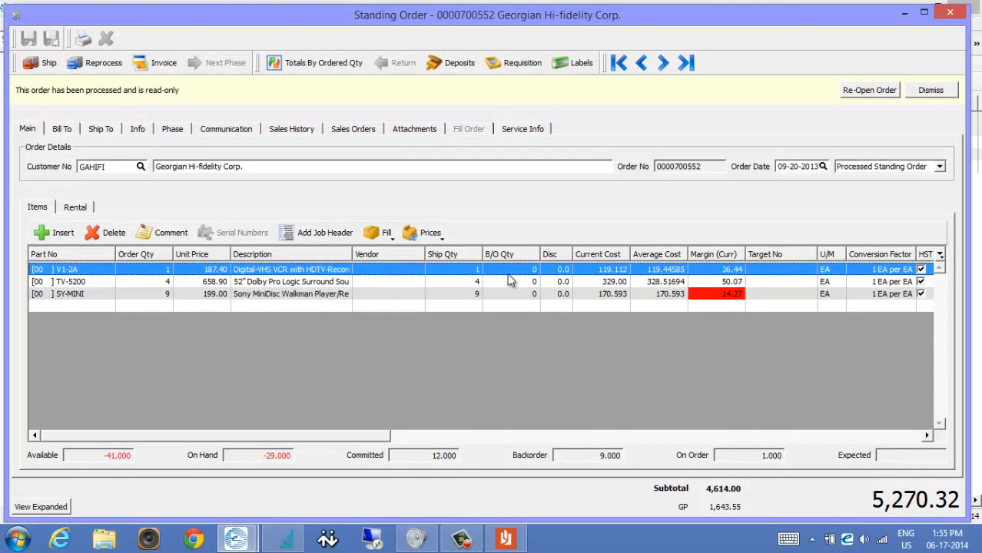
left_click(479, 270)
left_click(476, 297)
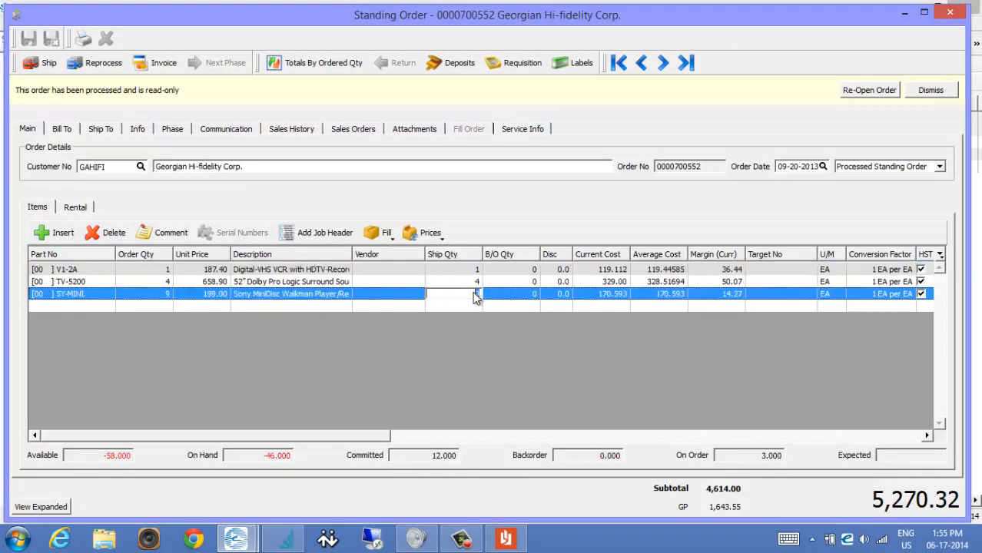
left_click(479, 272)
left_click(520, 273)
left_click(521, 282)
left_click(522, 291)
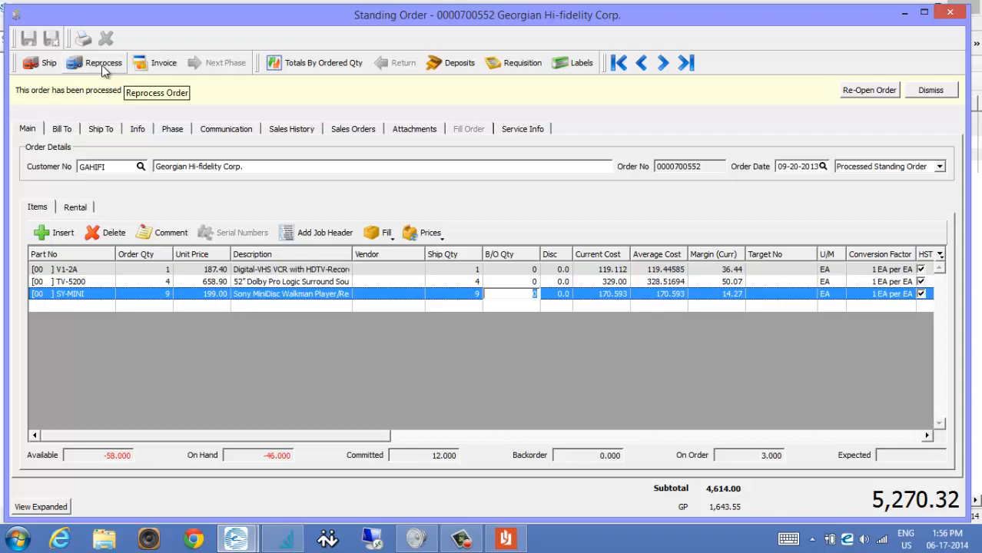
Step: Ship the Georgian Hi-fidelity Corp. order with a Ship-Pack Slip preview, look through the slip down to its totals, and close it
left_click(35, 66)
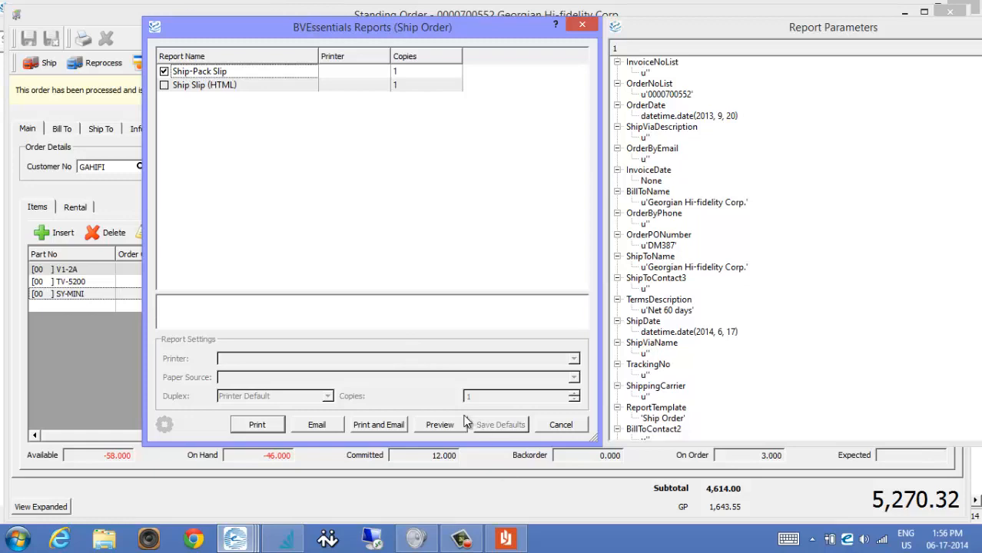
left_click(446, 422)
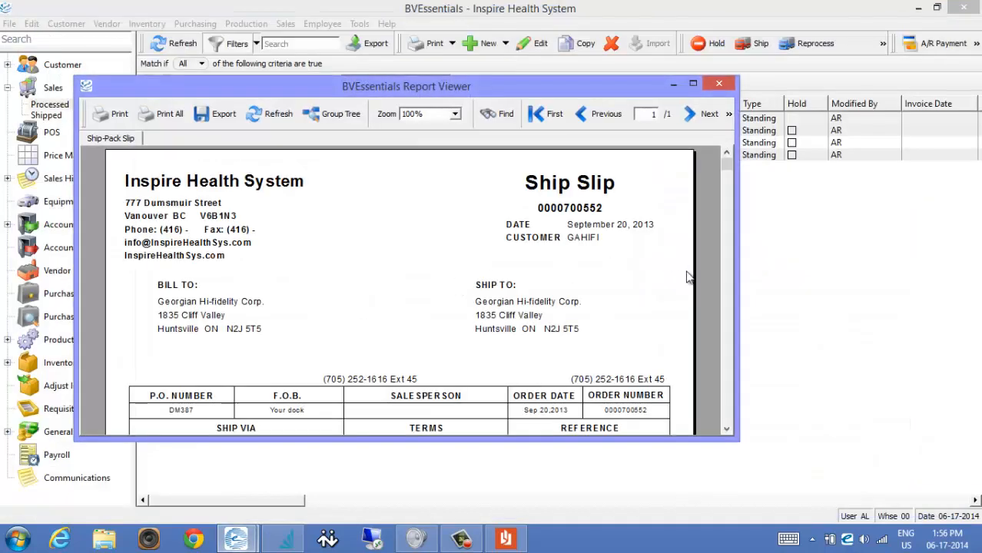
left_click(729, 415)
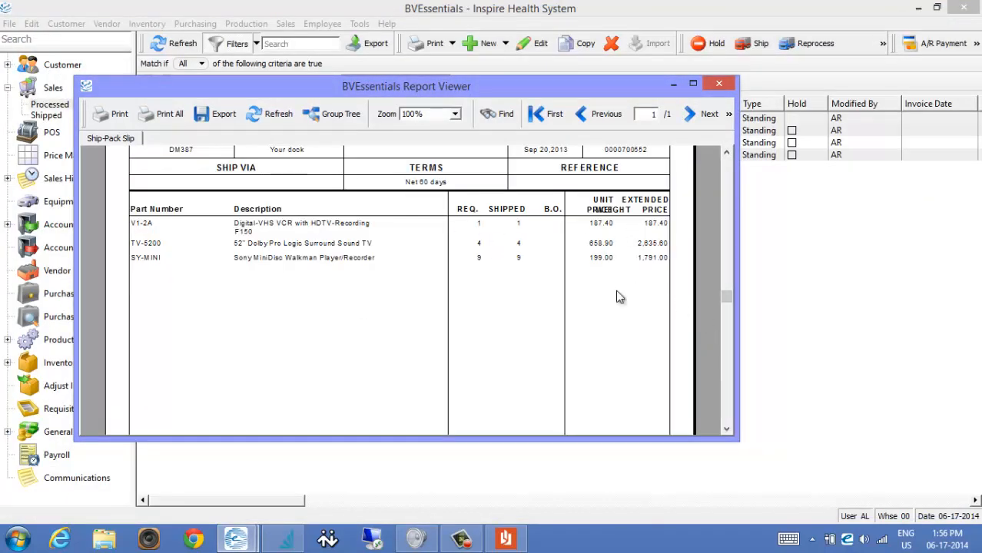
scroll(622, 307, "down", 3)
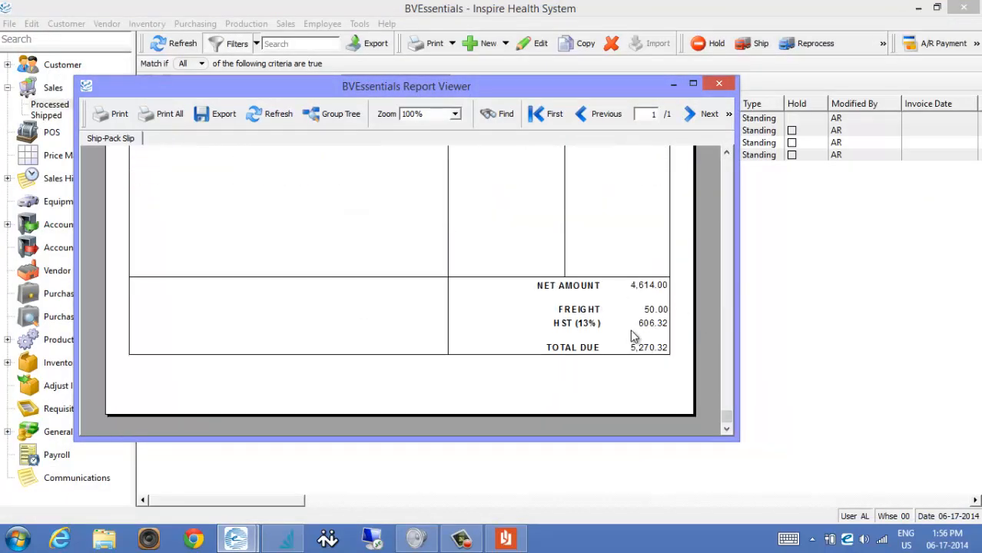
left_click(720, 84)
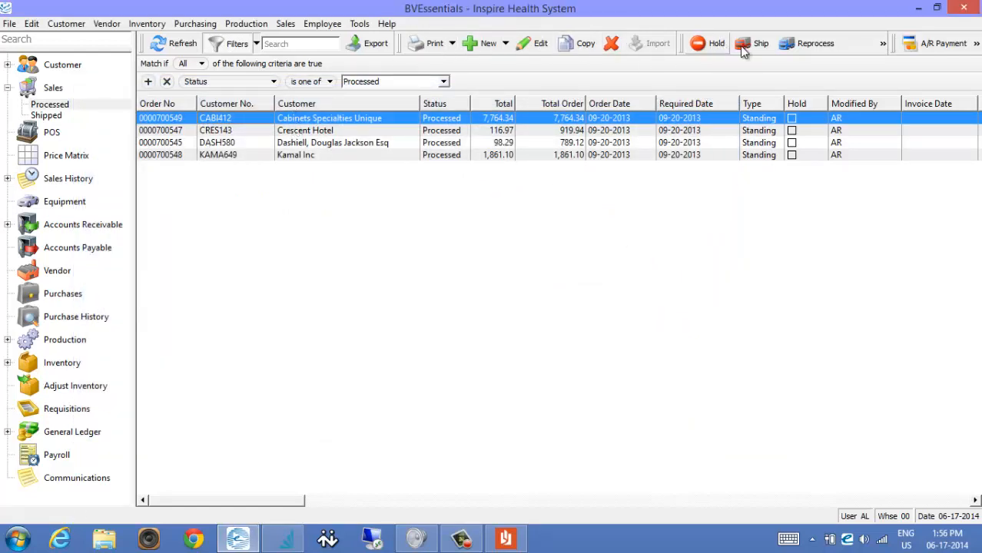
Step: Ship the Cabinets Specialties Unique and Crescent Hotel orders together, and the remaining two processed orders together, cancelling the report output each time
left_click(603, 129, "ctrl")
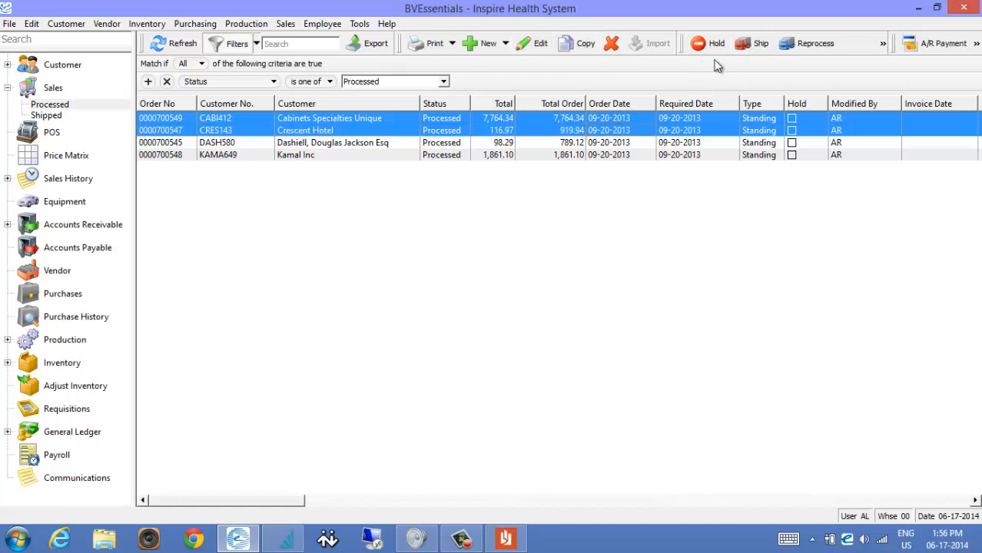
left_click(750, 44)
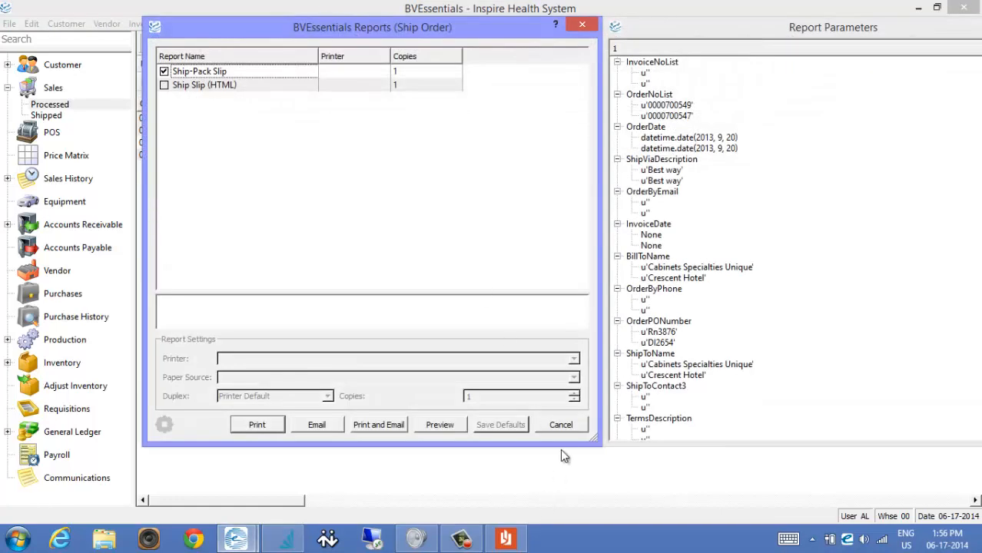
left_click(564, 426)
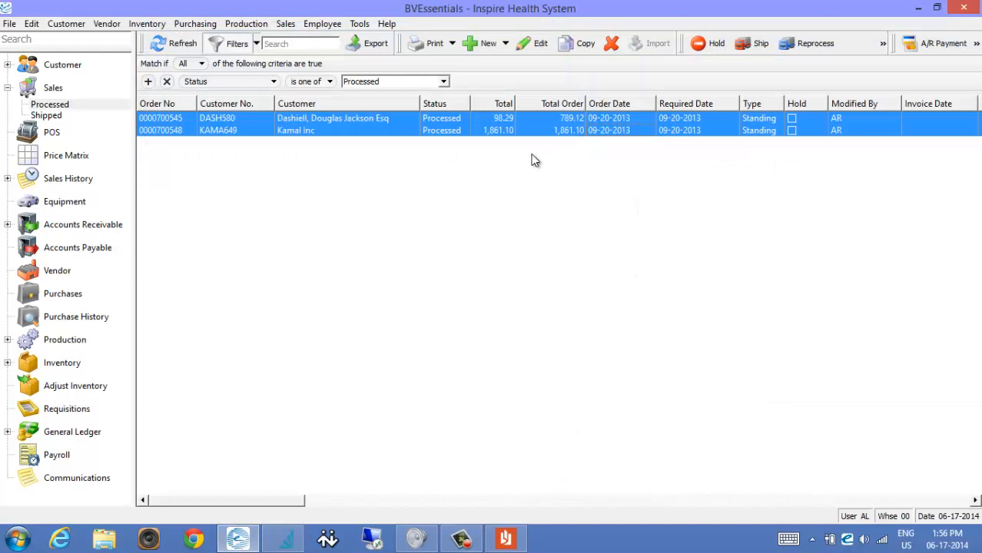
left_click(752, 45)
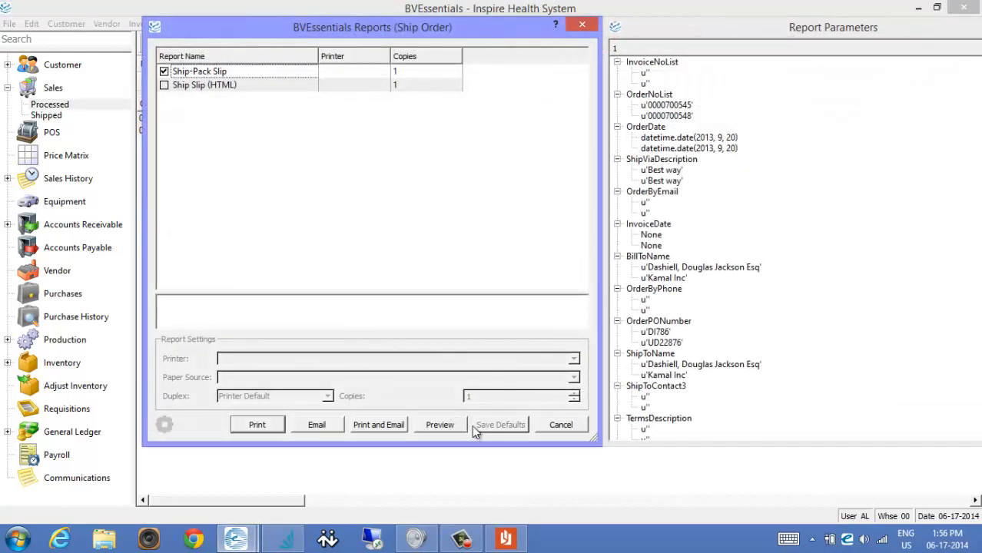
left_click(564, 426)
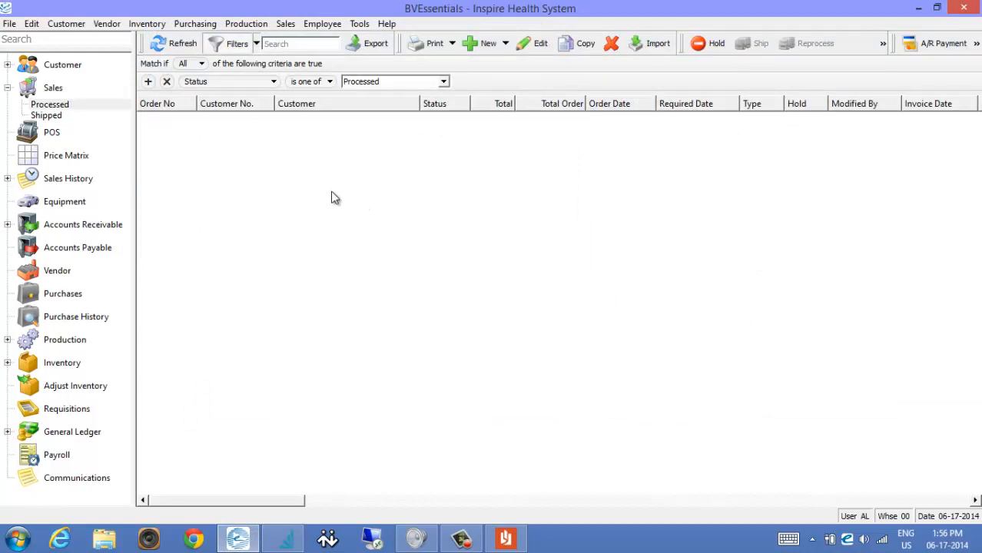
Step: Filter the sales orders by Shipped status and open the Georgian Hi-fidelity Corp. standing order
left_click(56, 118)
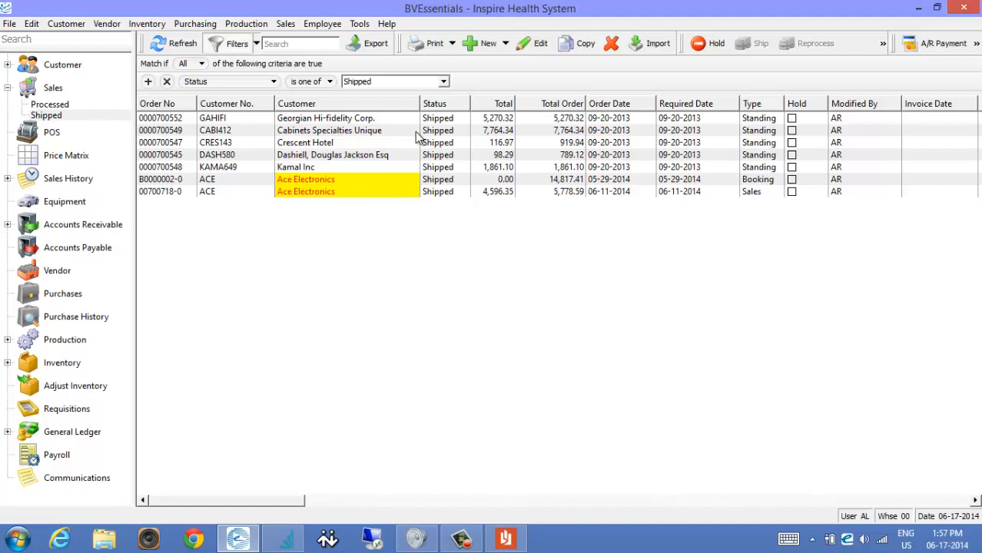
left_click(240, 119)
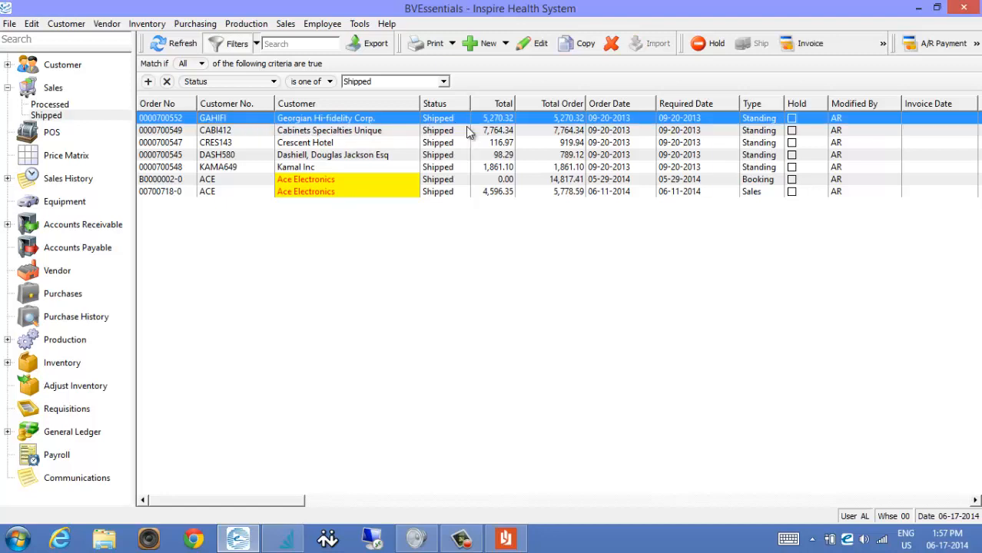
double_click(237, 119)
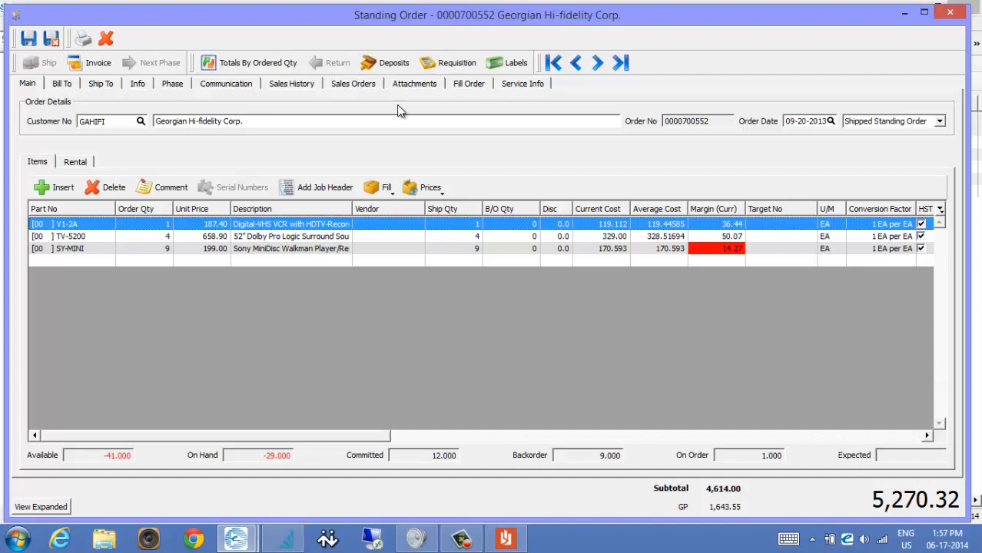
Step: Maximize the order window and compare its compact and expanded layouts, leaving it expanded
left_click(51, 507)
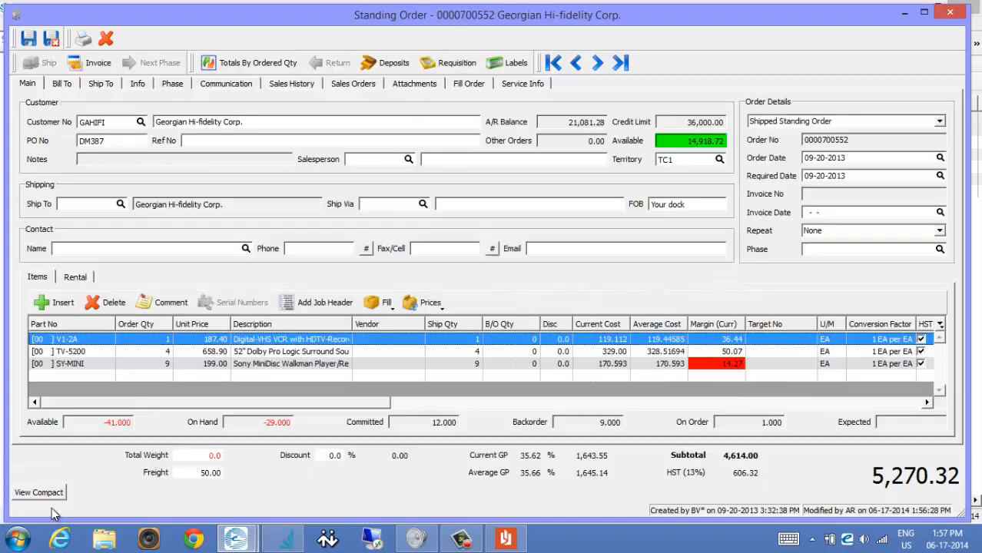
double_click(811, 22)
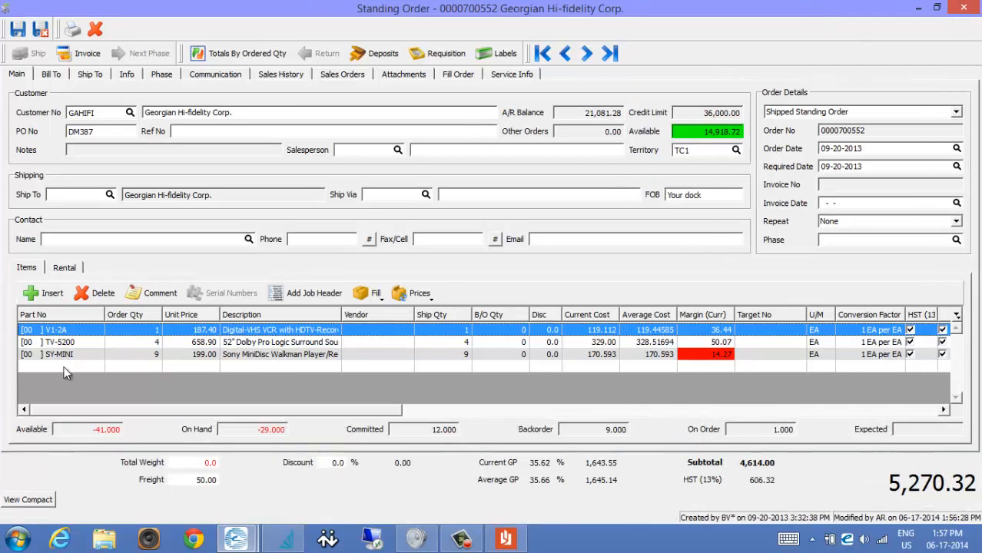
left_click(44, 501)
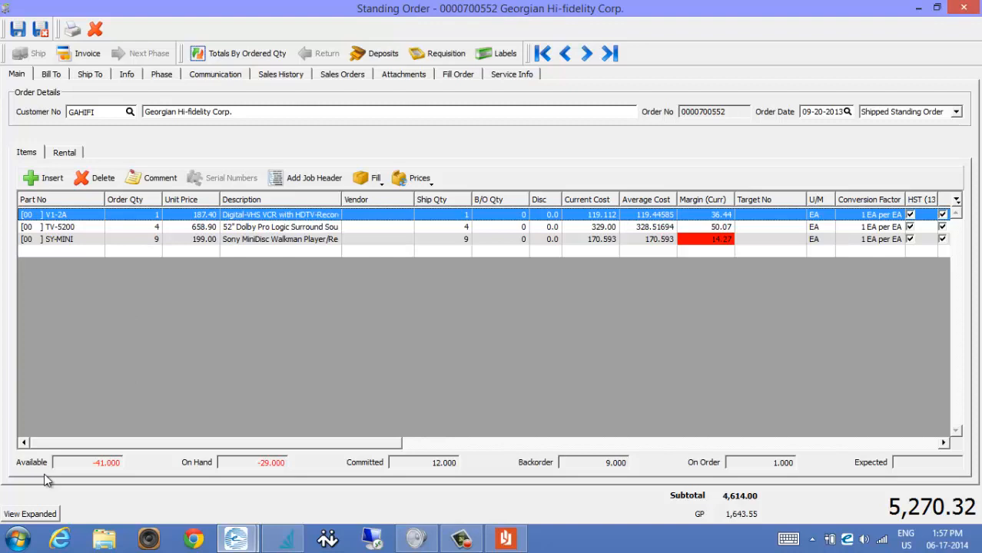
left_click(29, 517)
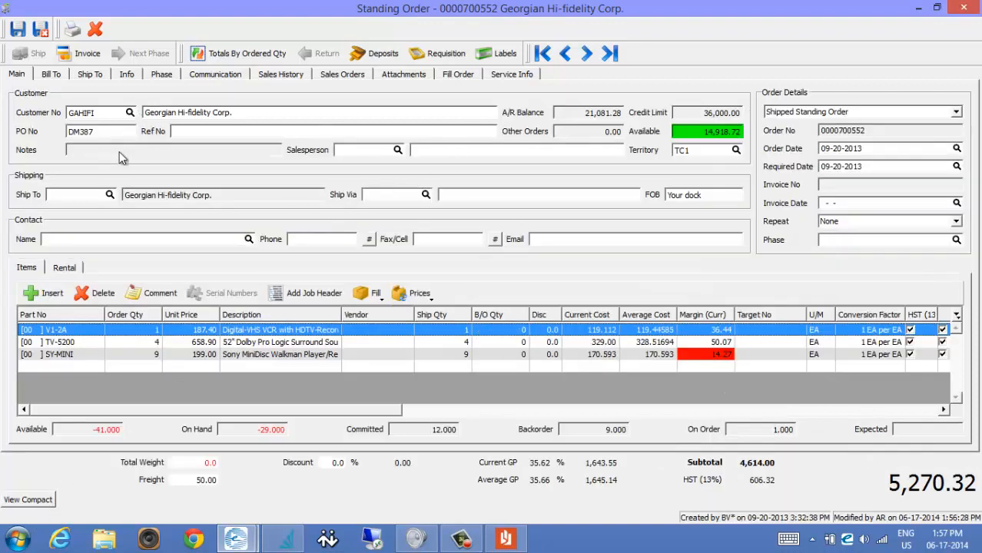
Step: Set the Georgian Hi-fidelity Corp. order's shipping method to 01, Mail
left_click(411, 195)
left_click(426, 195)
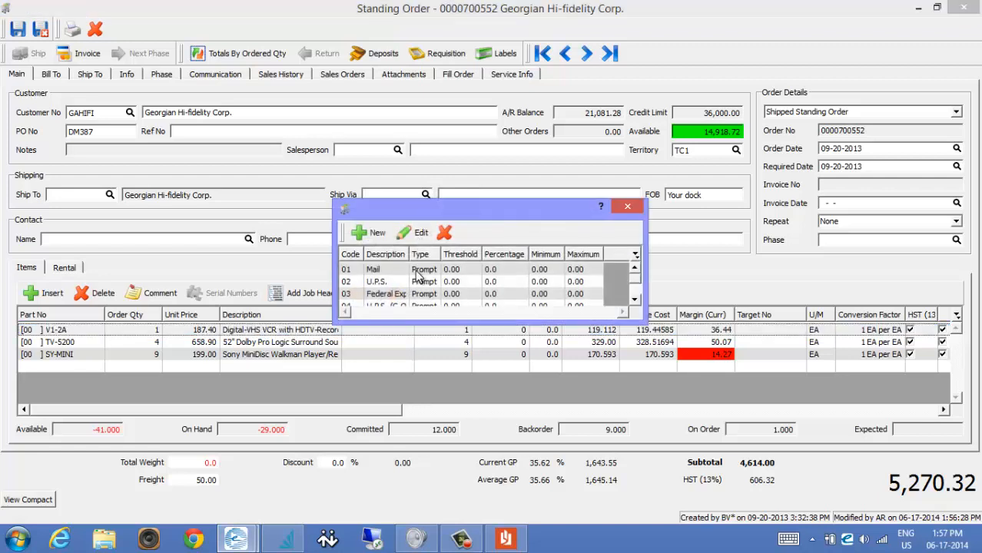
double_click(420, 268)
left_click(541, 191)
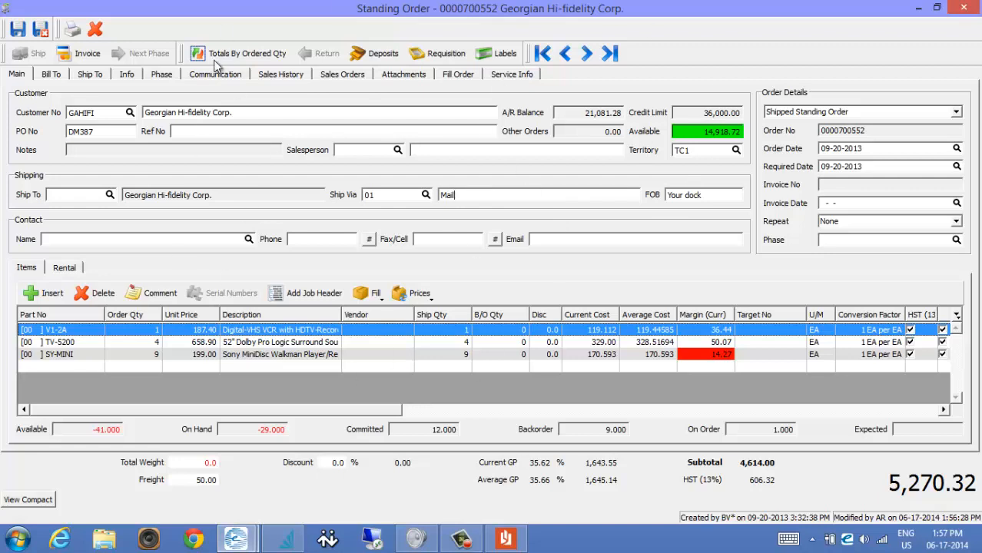
Step: Invoice the Georgian Hi-fidelity Corp. order on account, preview the Invoice - Plain Paper - Posted report, and close the preview
left_click(87, 54)
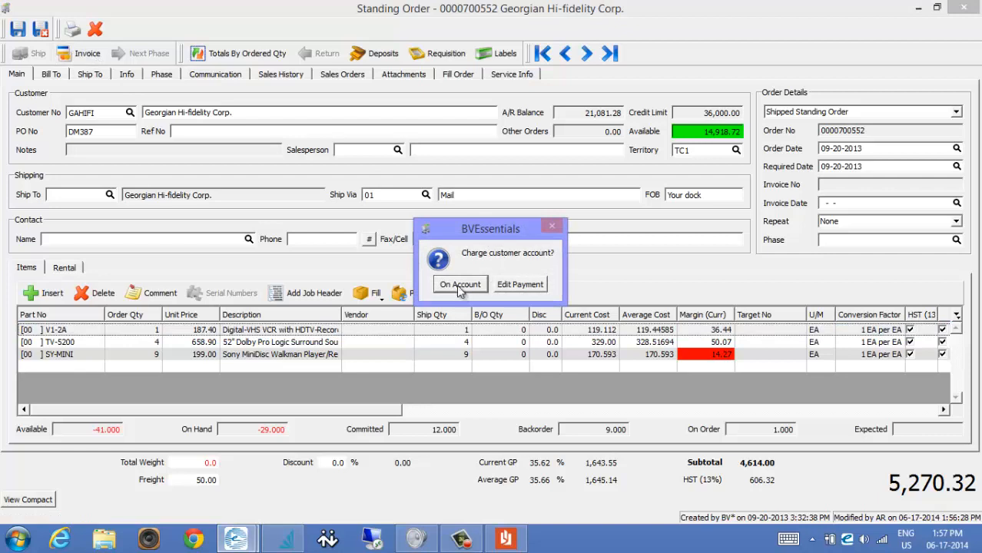
left_click_drag(511, 232, 472, 186)
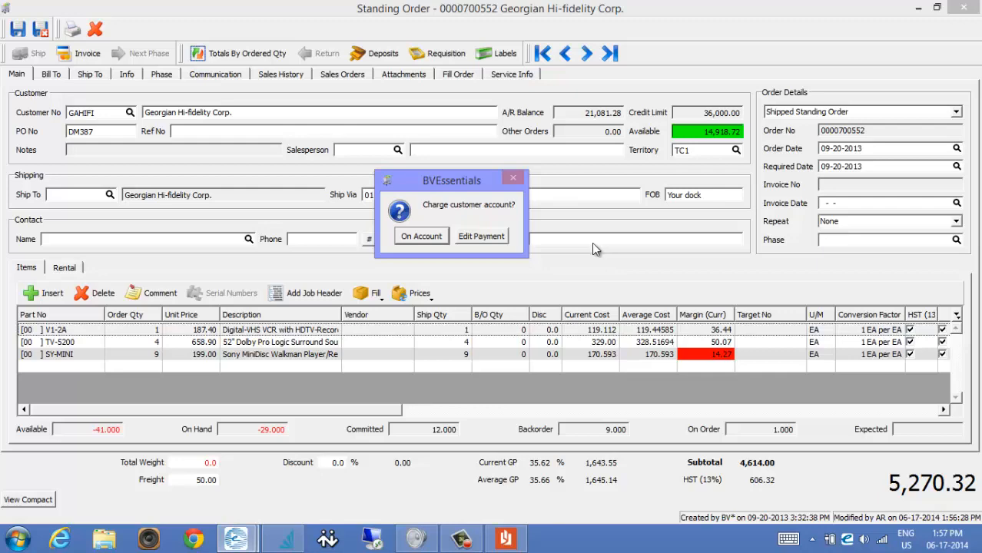
left_click(422, 236)
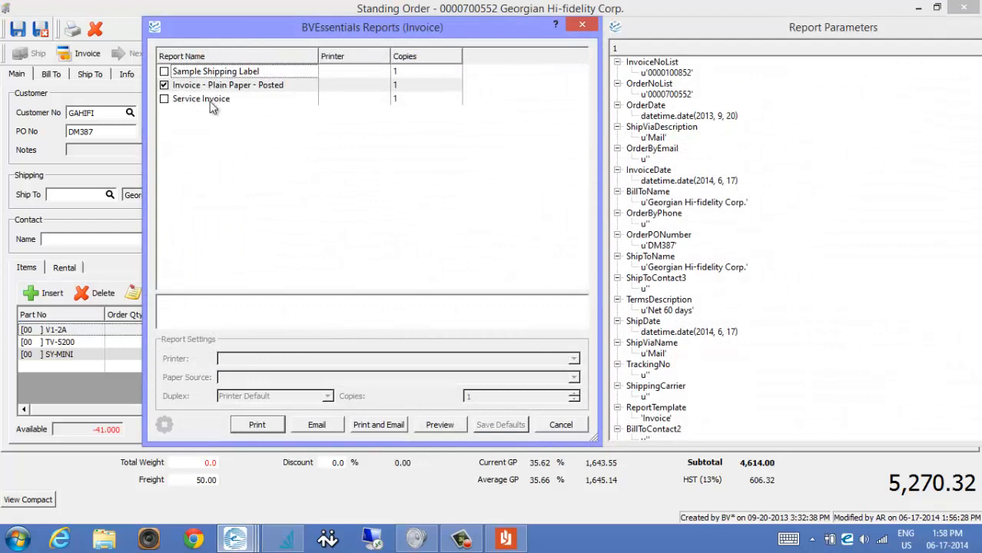
left_click(444, 427)
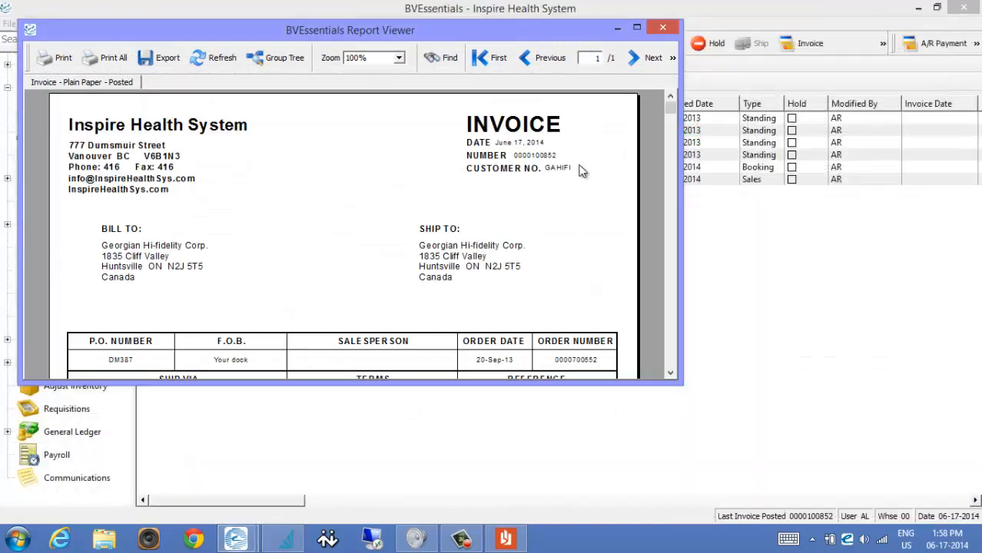
mouse_move(670, 111)
left_mouse_down()
mouse_move(676, 372)
mouse_move(671, 108)
left_mouse_up()
left_click(665, 29)
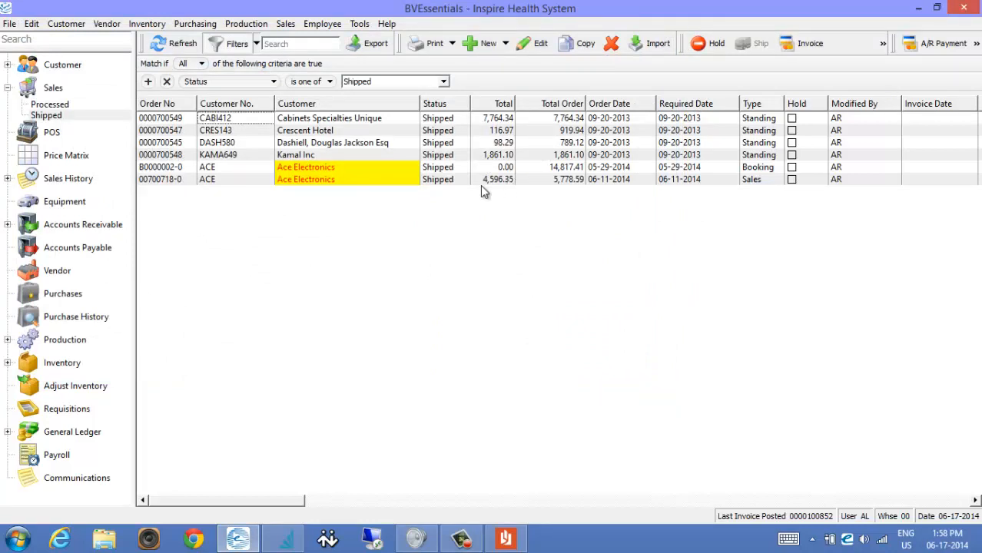
Step: Invoice all the listed shipped orders together and cancel the report output
left_click_drag(350, 118, 538, 365)
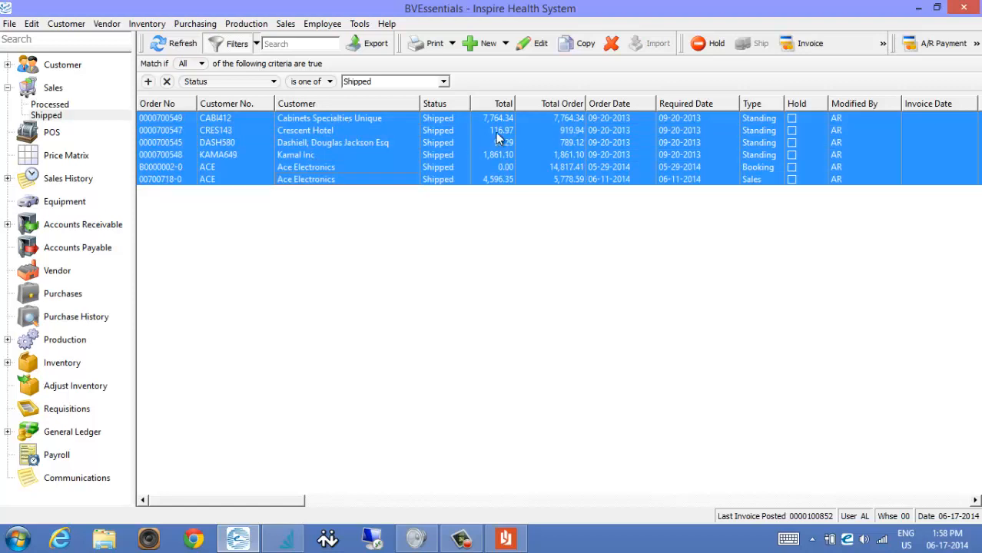
left_click(807, 44)
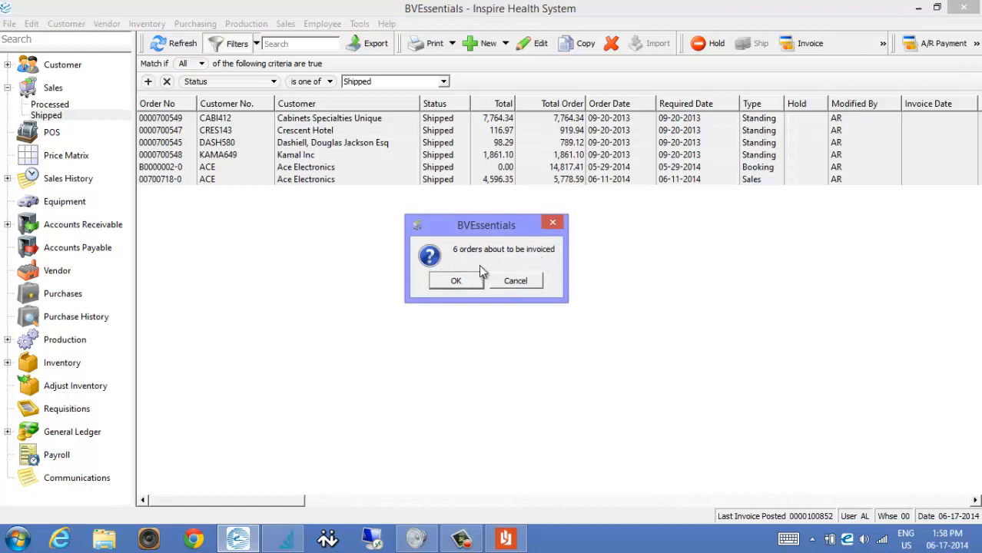
left_click(457, 281)
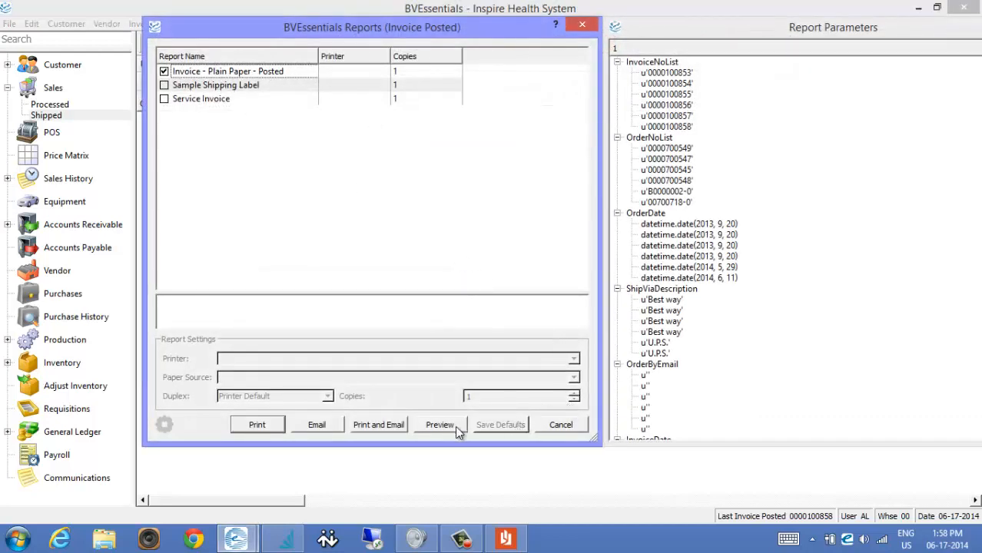
left_click(561, 424)
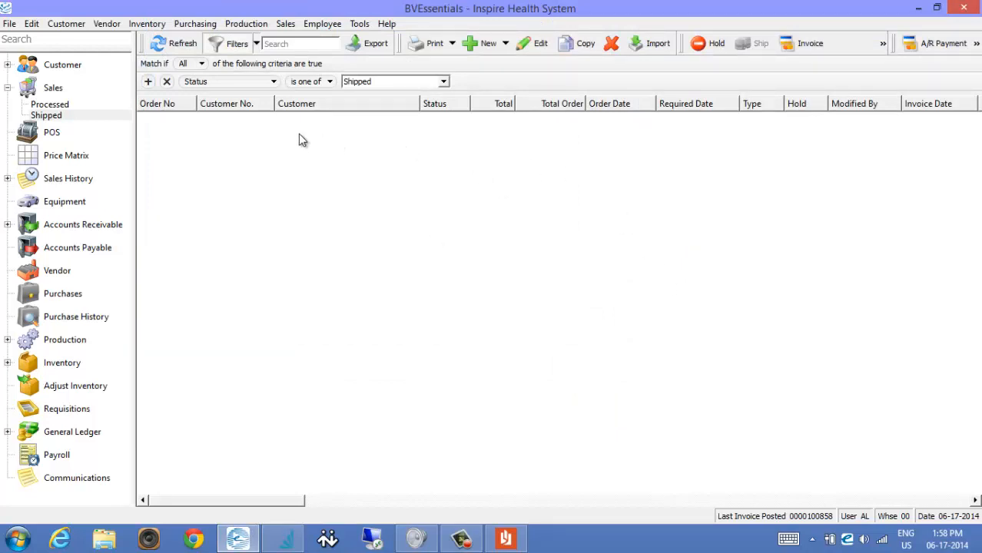
Step: Return to the full sales orders list and create a new order of type Sales Order
left_click(54, 89)
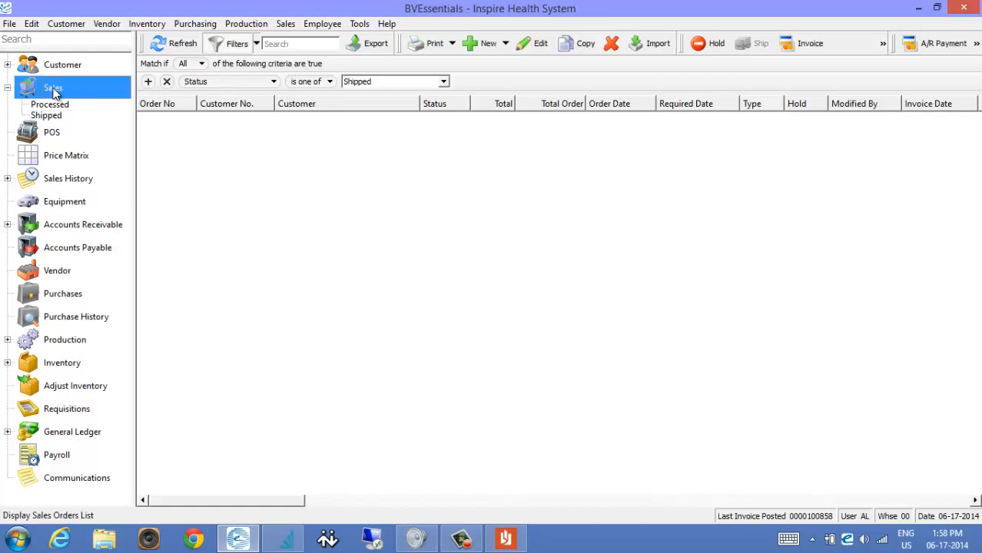
left_click(361, 103)
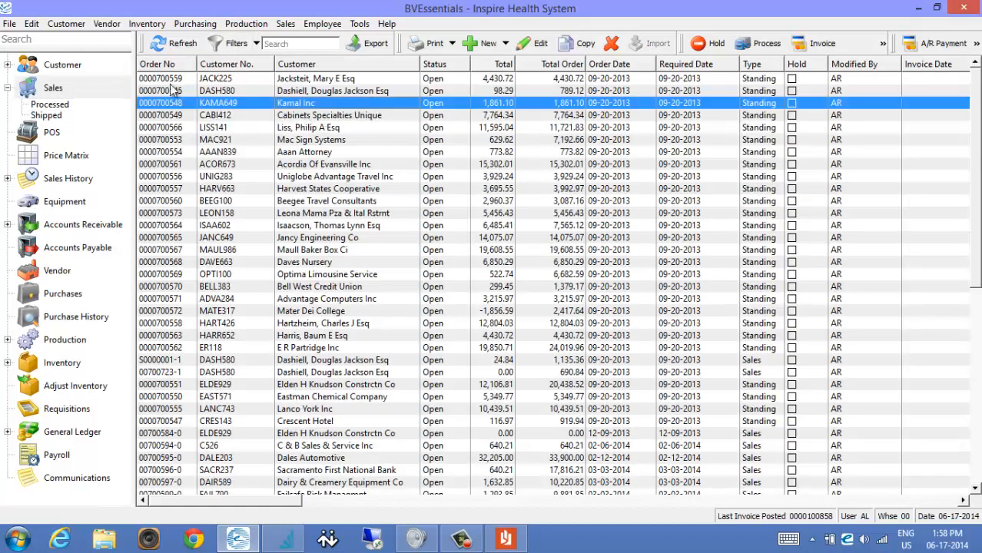
left_click(507, 43)
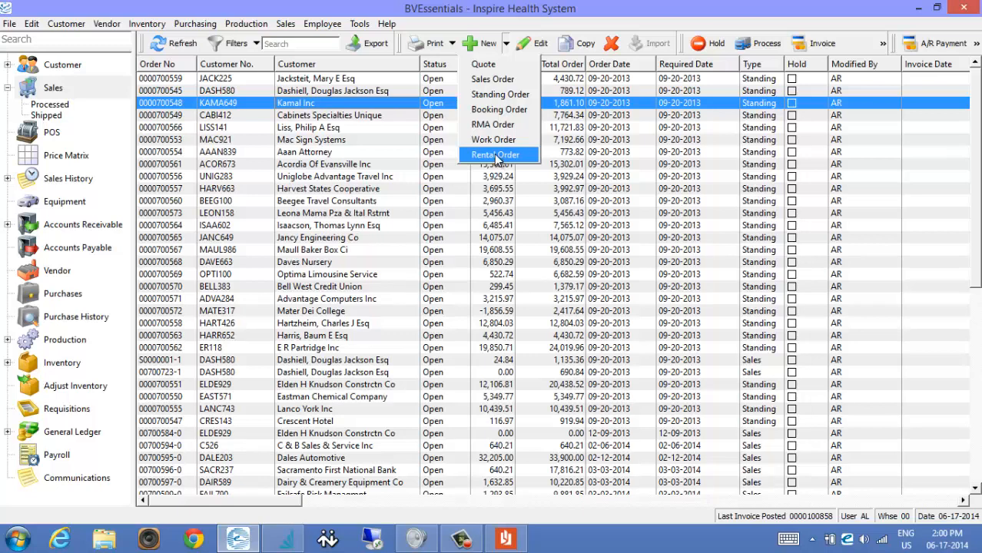
left_click(501, 82)
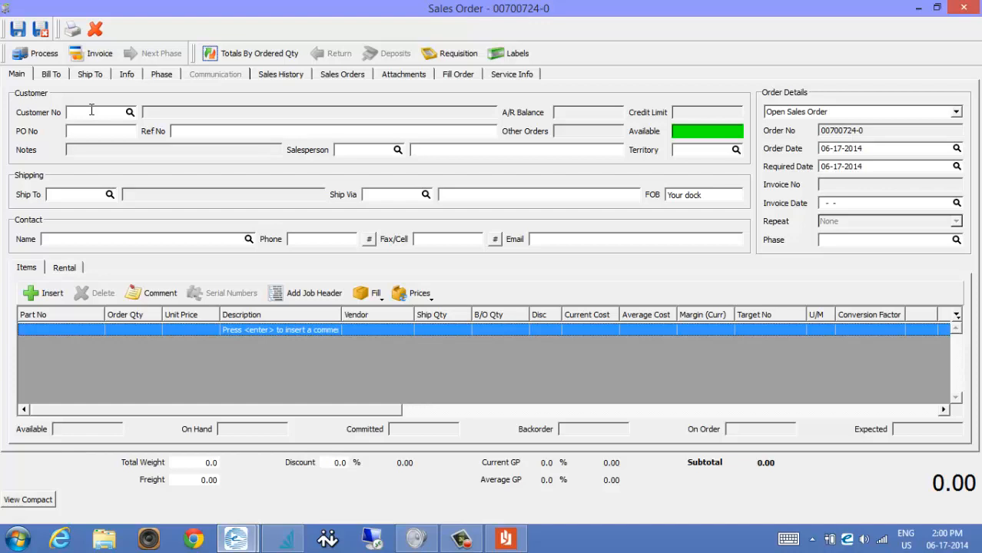
Step: Try looking up the new order's customer by "ACC" and by a partial phone number, clearing the customer number after each
type("ACC")
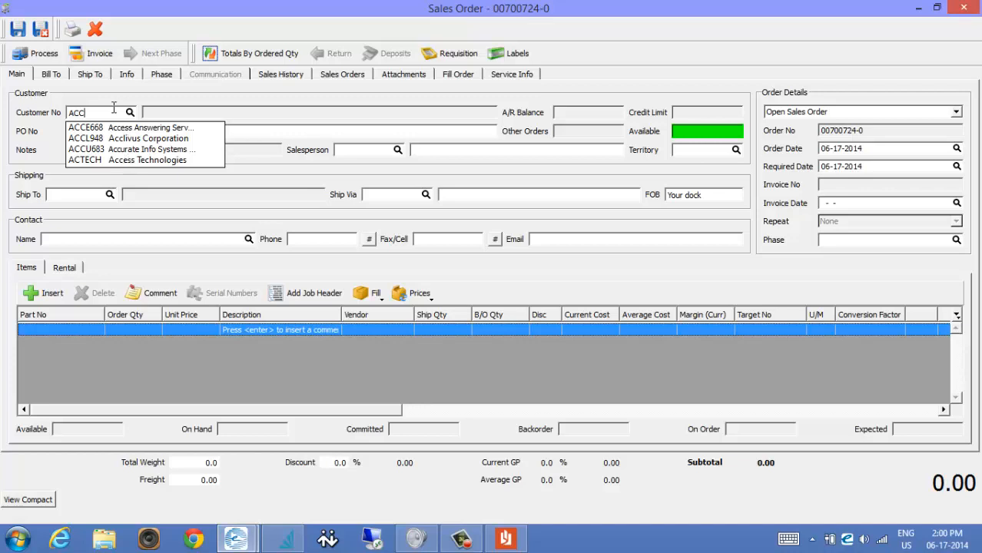
key("BackSpace")
key("BackSpace")
key("BackSpace")
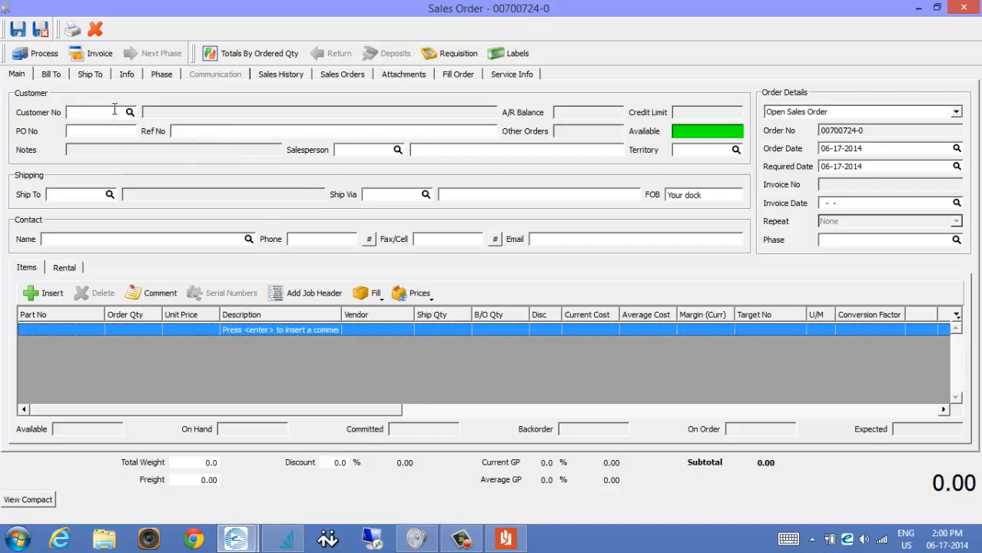
type("604555")
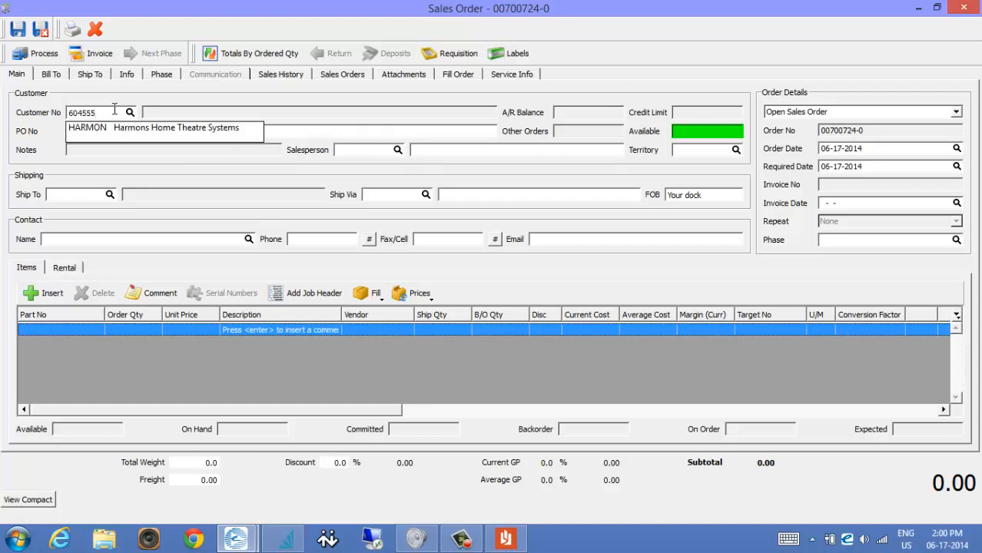
key("BackSpace")
key("BackSpace")
key("BackSpace")
key("BackSpace")
key("BackSpace")
key("BackSpace")
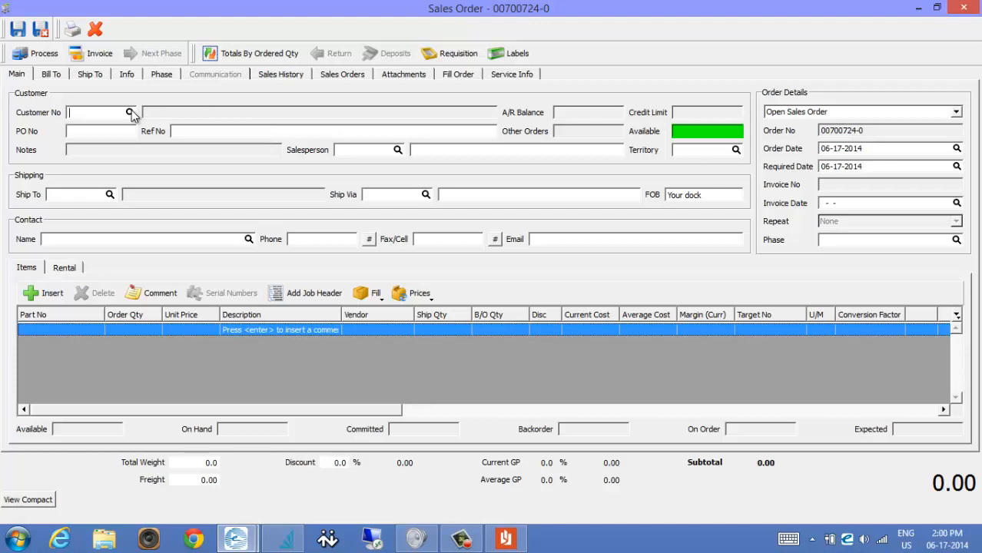
Step: Search the customer list by a contact's first name, highlight each matching customer, and close the list without choosing one
left_click(130, 112)
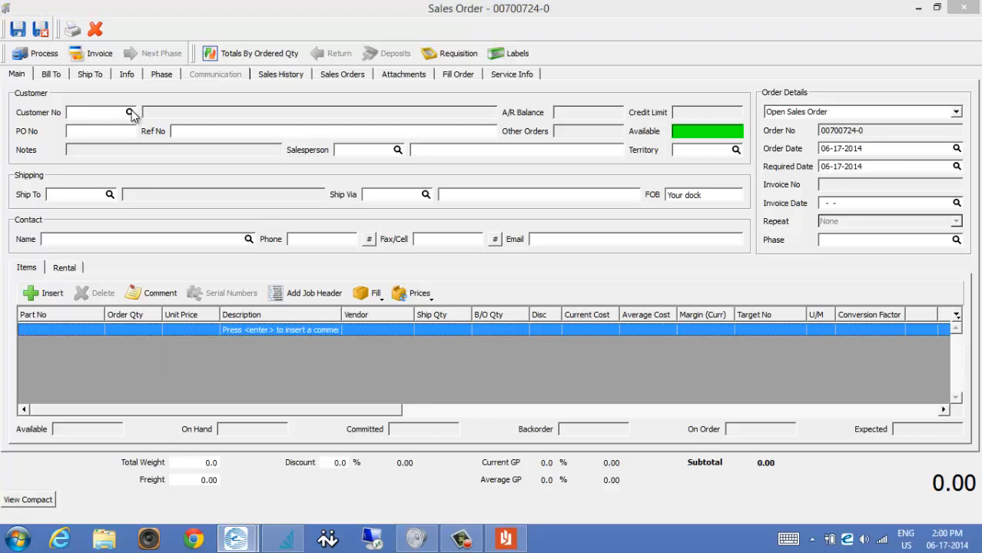
left_click(331, 85)
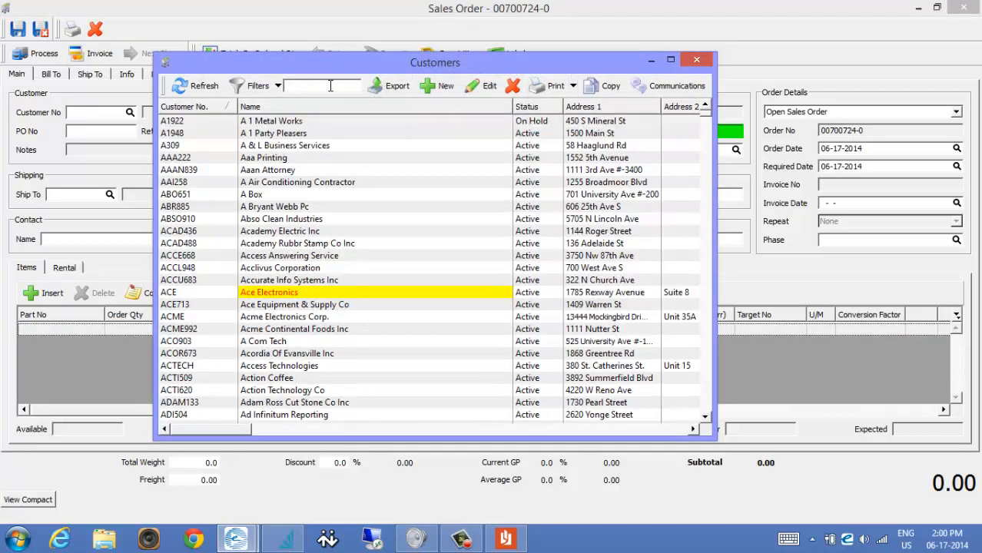
type("sally")
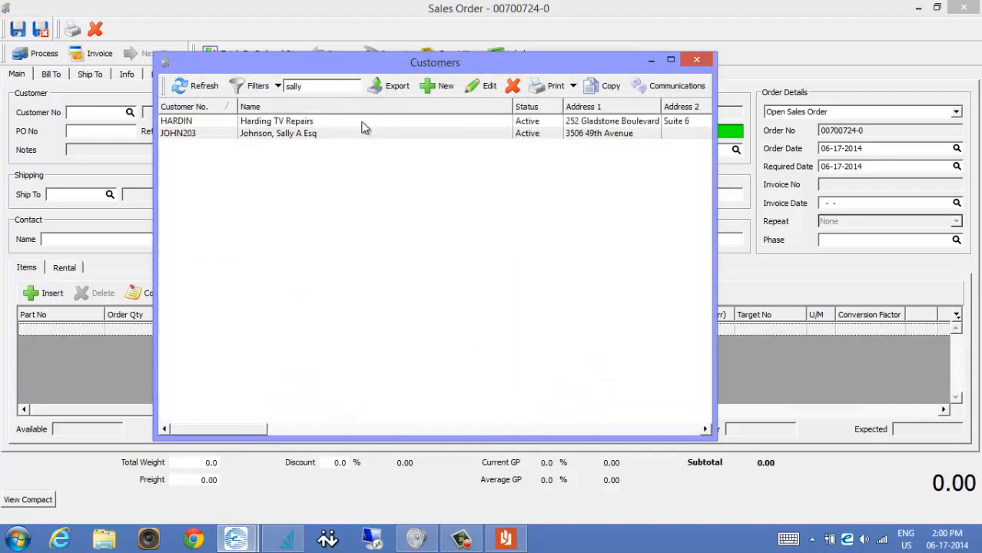
left_click(328, 121)
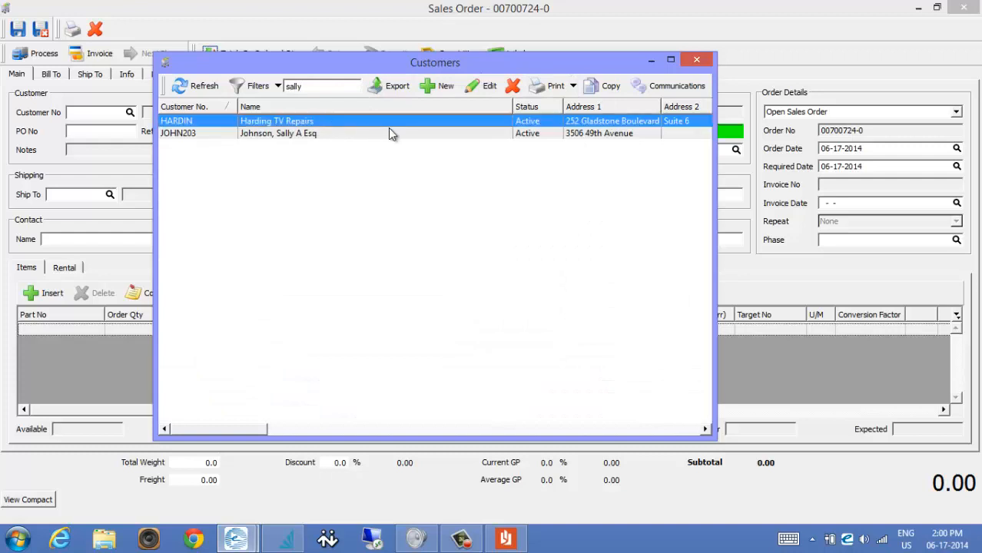
left_click(336, 135)
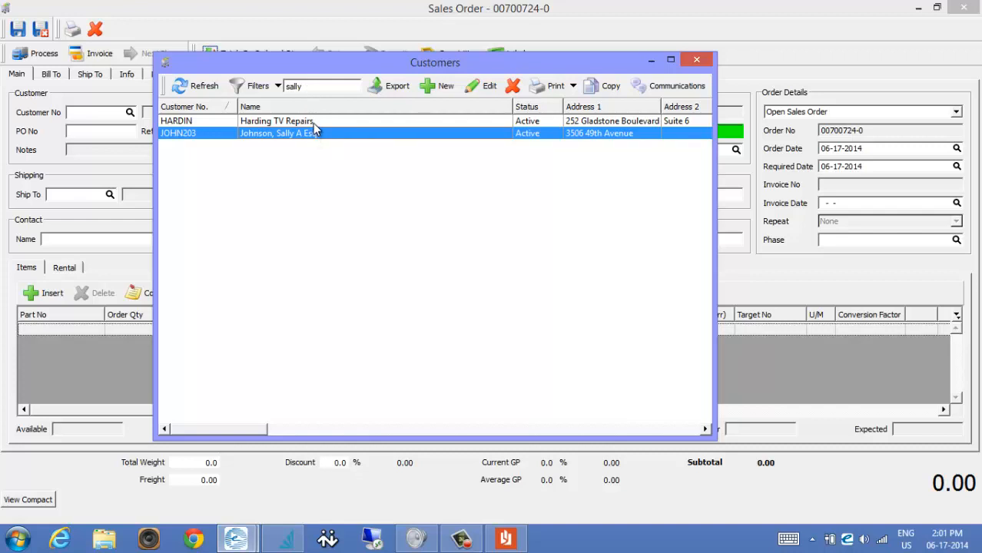
left_click(697, 59)
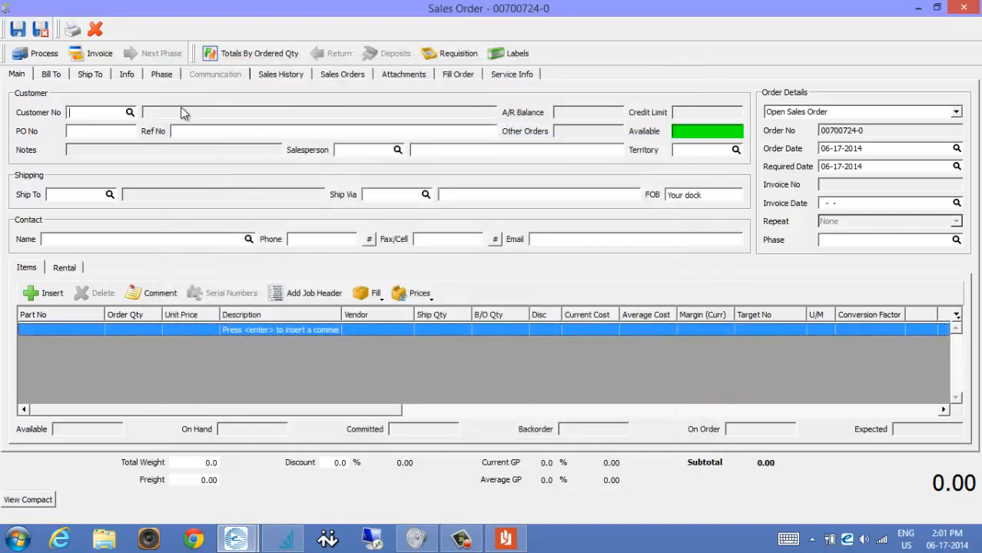
Step: Assign Ace Electronics as the new sales order's customer and dismiss its customer alerts
left_click(104, 113)
type("ACE")
left_click(111, 129)
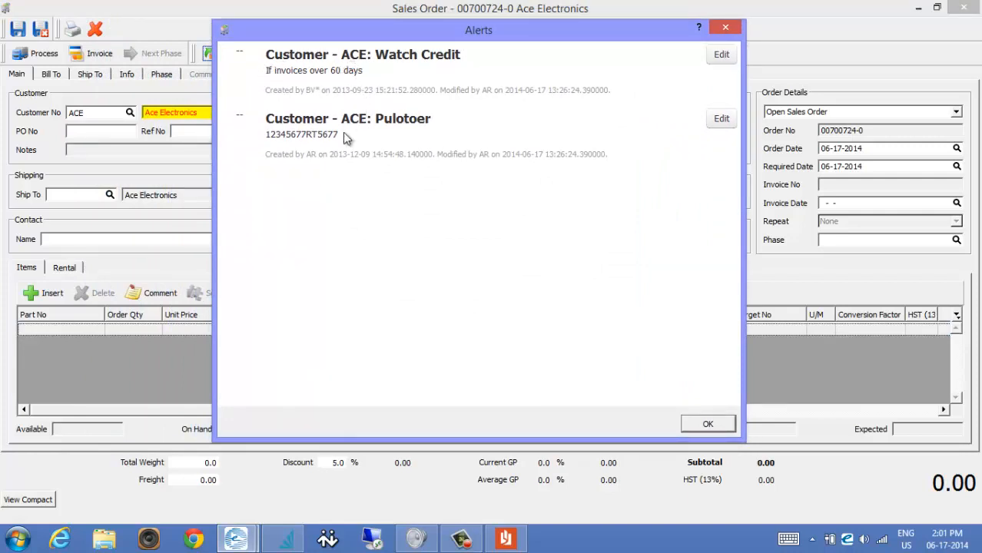
left_click(707, 425)
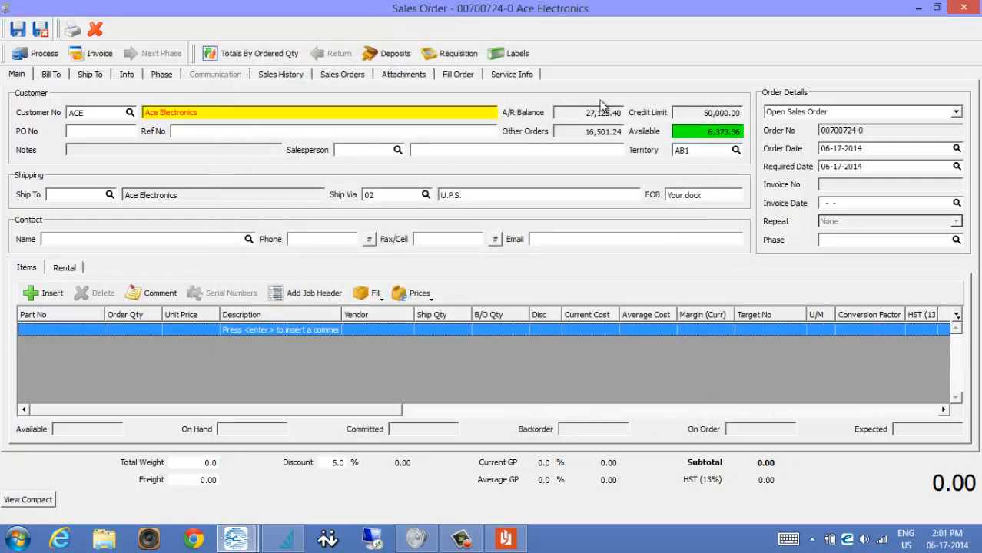
Step: Examine how the customer's credit limit, other orders and A/R balance make up the available credit
left_click(694, 115)
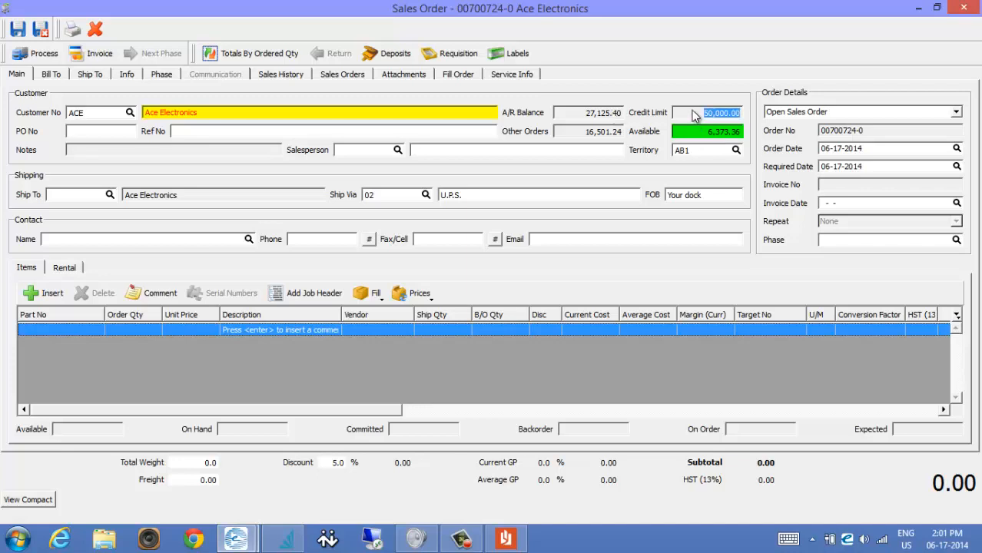
left_click(586, 135)
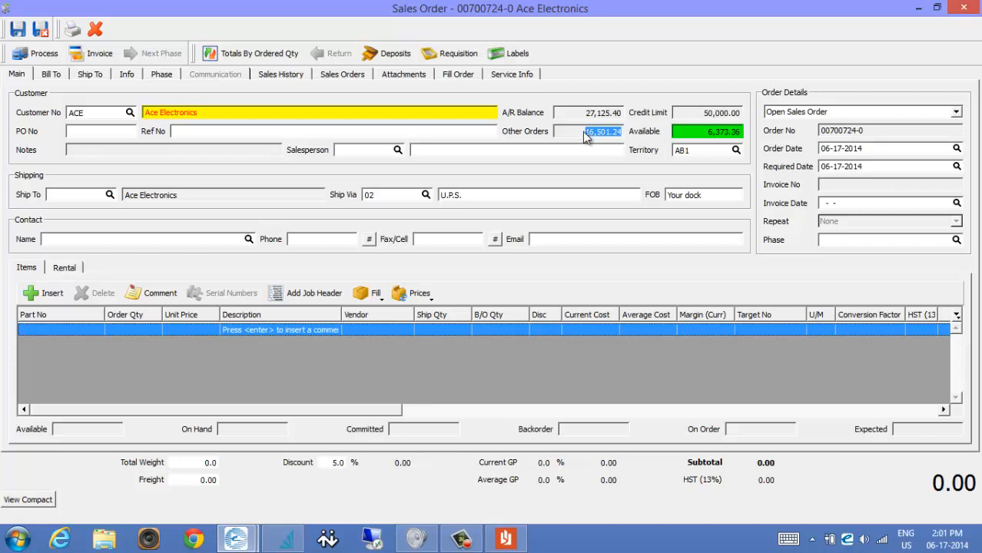
left_click(586, 115)
left_click(706, 136)
left_click(607, 135)
left_click(578, 137)
Step: Open the first booking order from Ace Electronics' existing sales orders, switch it to compact layout, and browse forward through the customer's following orders
left_click(343, 75)
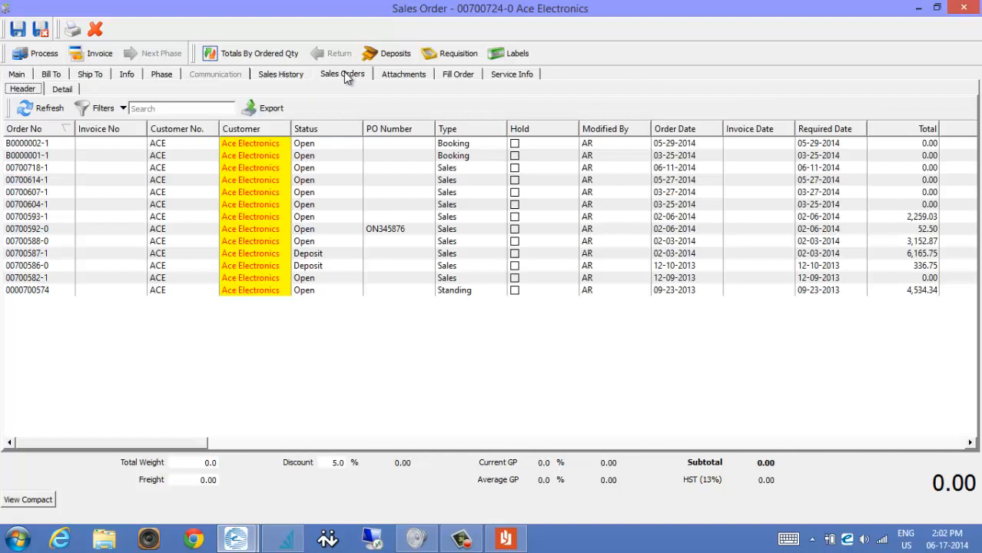
left_click(325, 147)
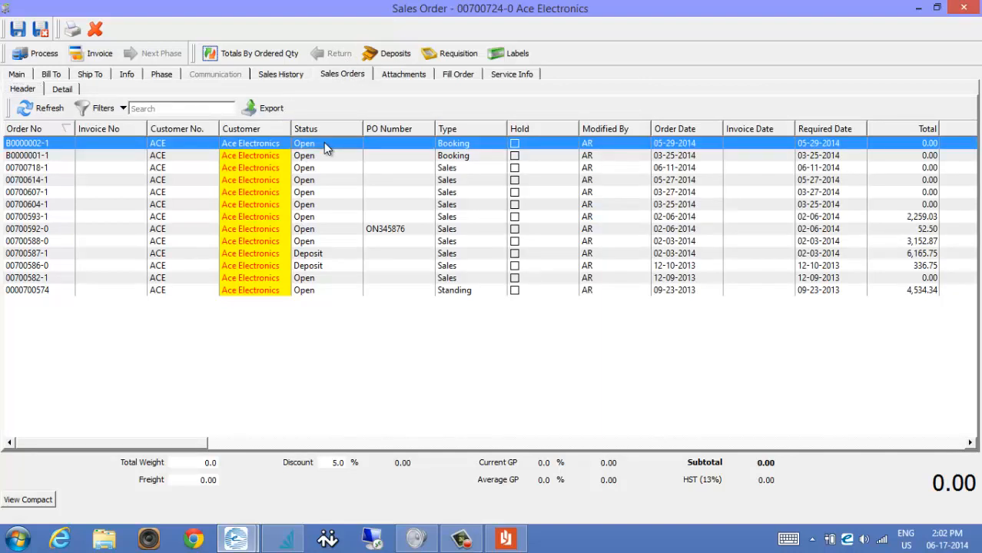
double_click(323, 143)
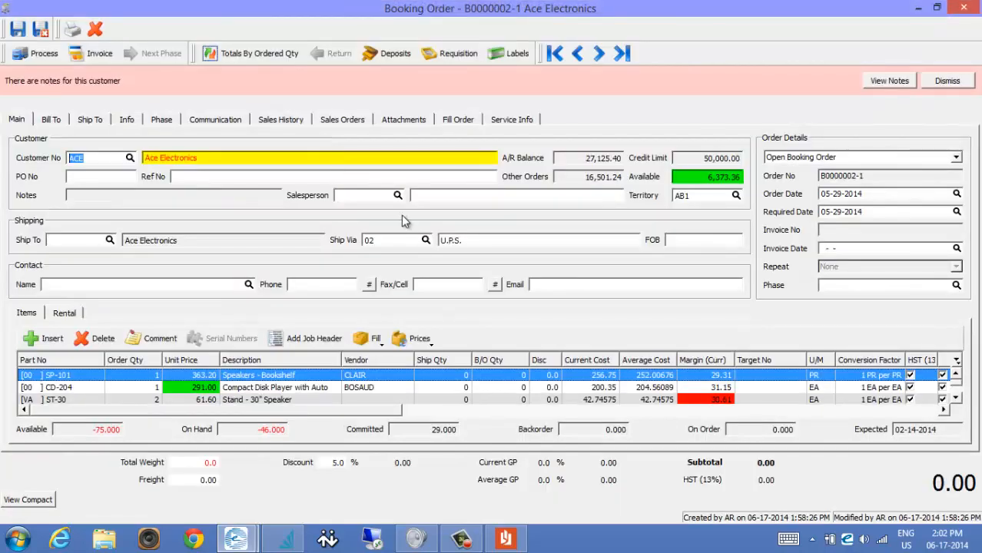
left_click(45, 501)
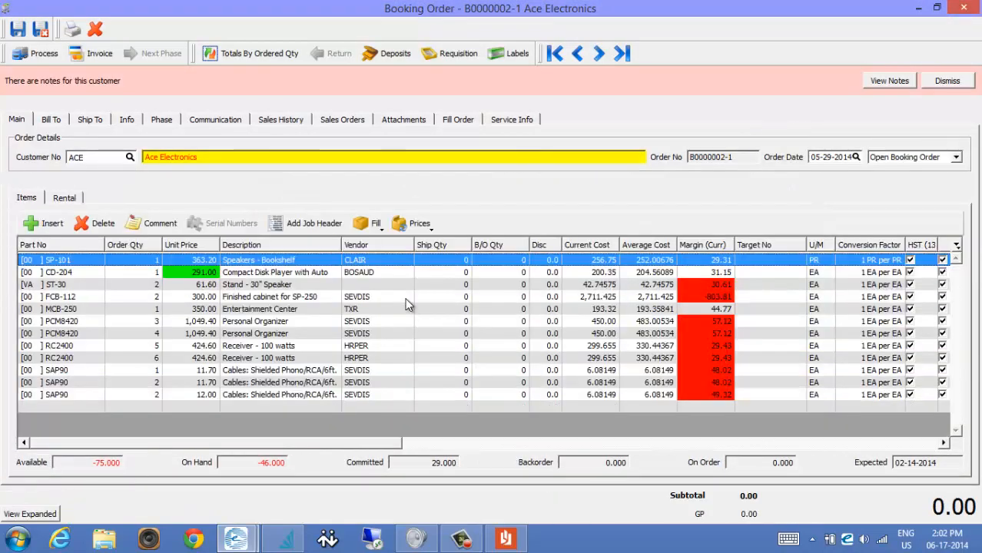
left_click(599, 55)
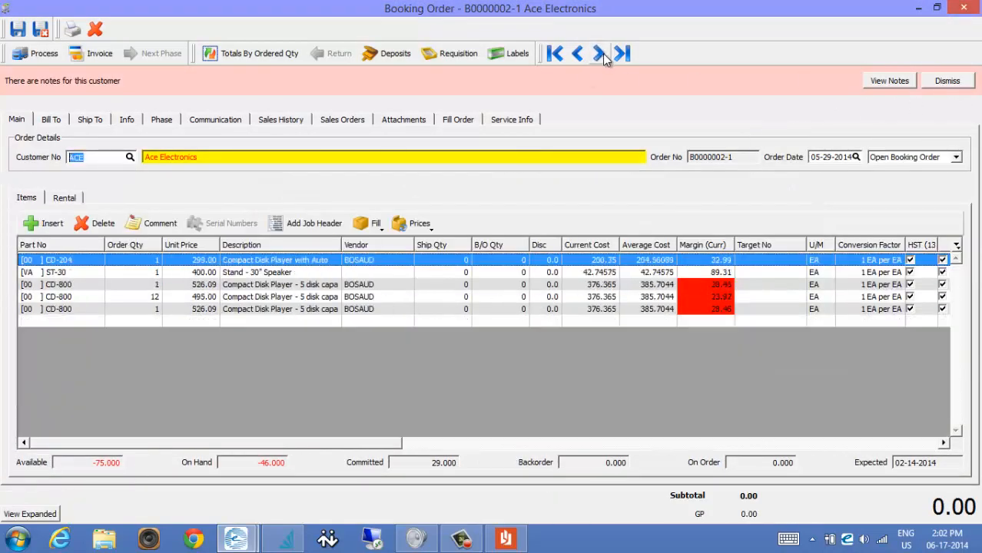
left_click(600, 55)
left_click(600, 54)
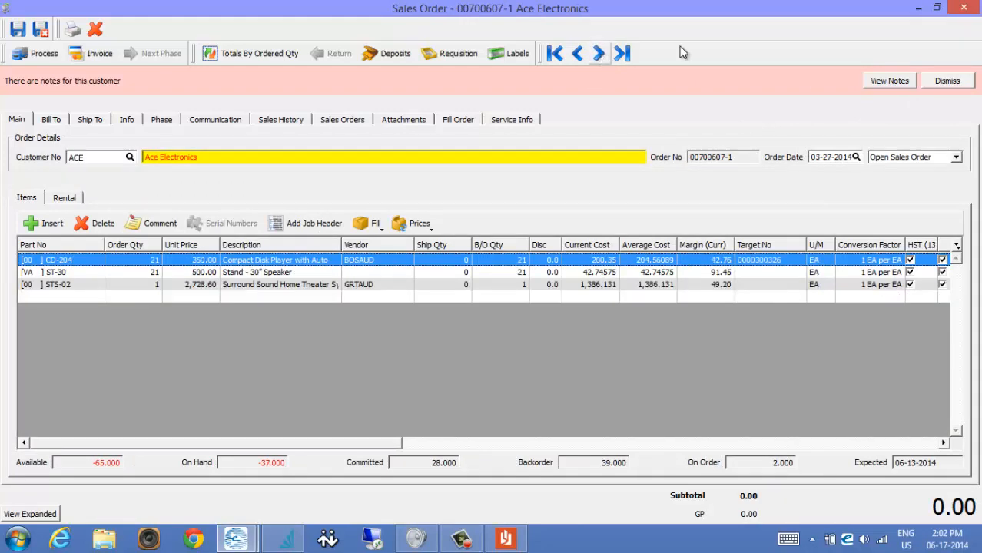
Step: Close the opened existing order, highlight the sales order that has a PO number, and return to the new order's main details
left_click(965, 10)
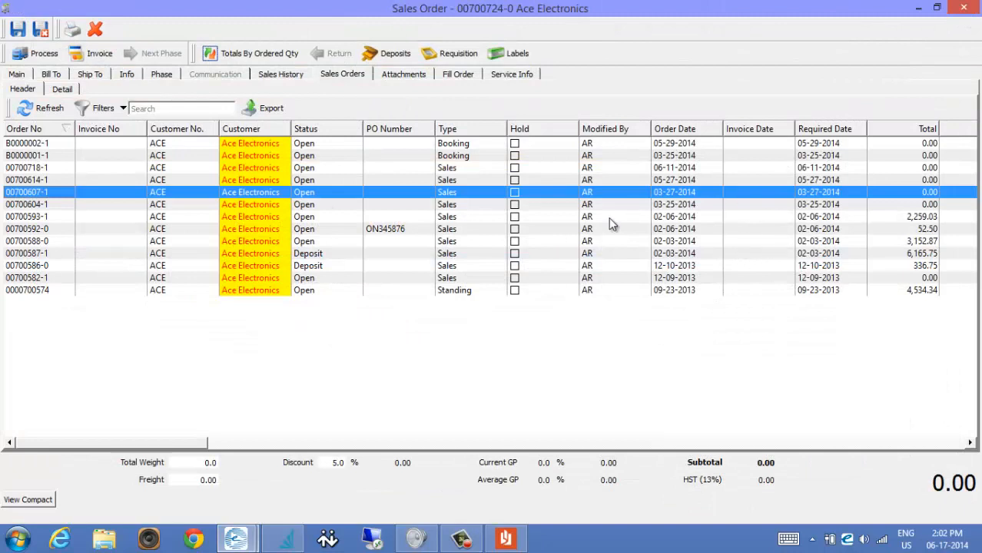
left_click(390, 231)
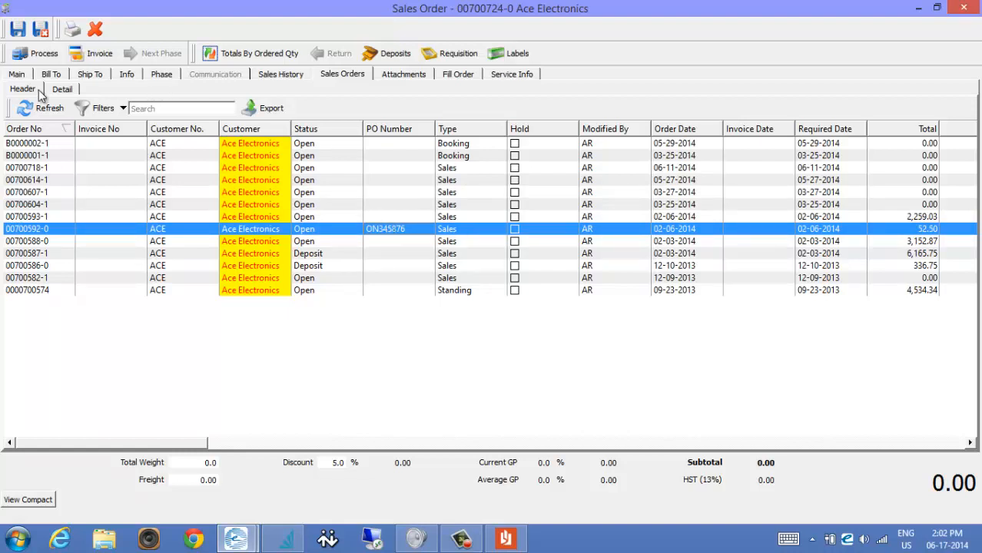
left_click(16, 76)
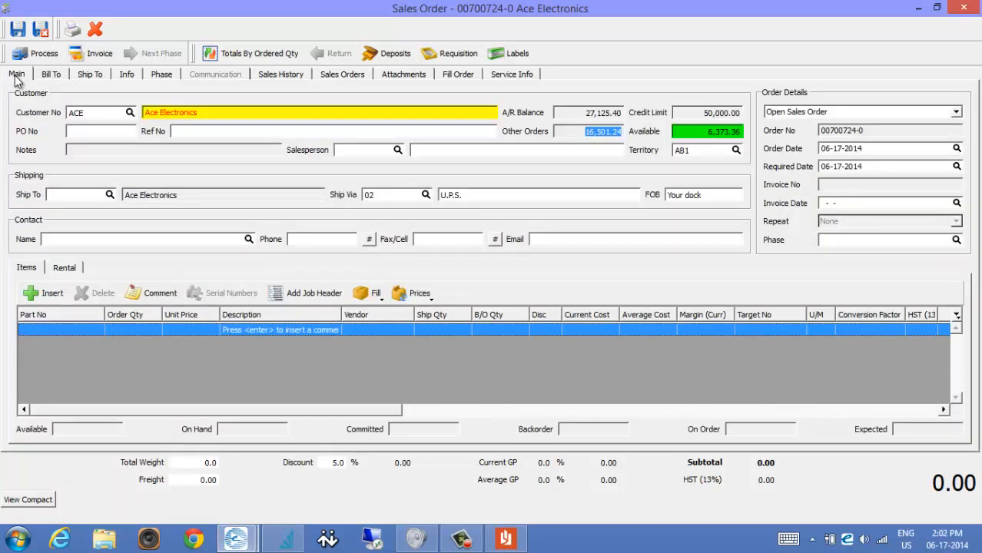
Step: Examine the available order types, the required date and the invoice date in the new order's details
left_click(841, 119)
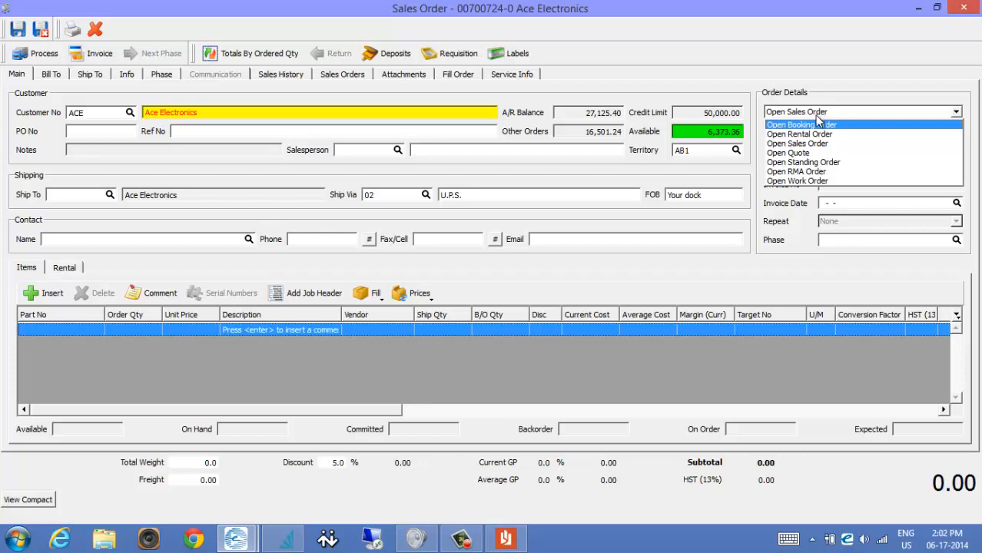
left_click(858, 96)
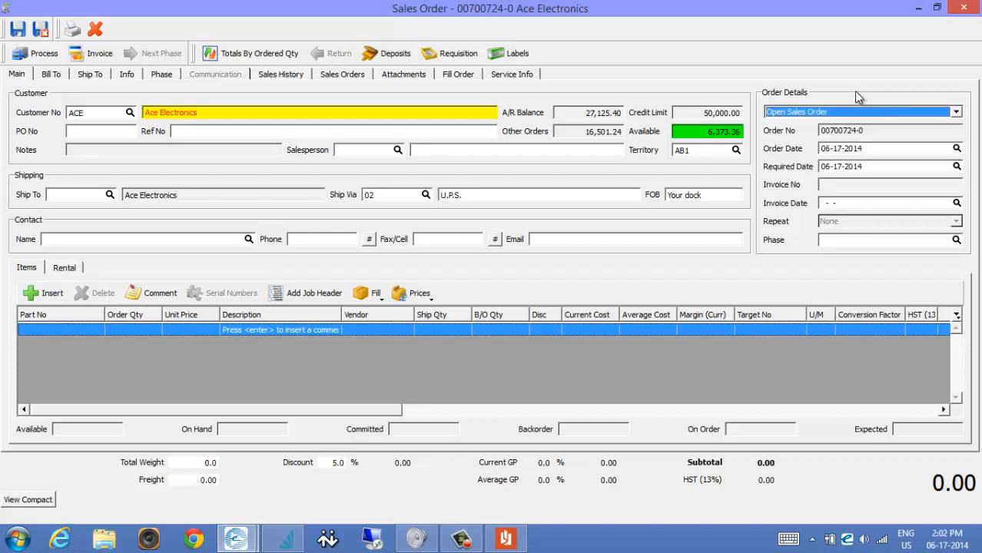
left_click(894, 169)
double_click(894, 169)
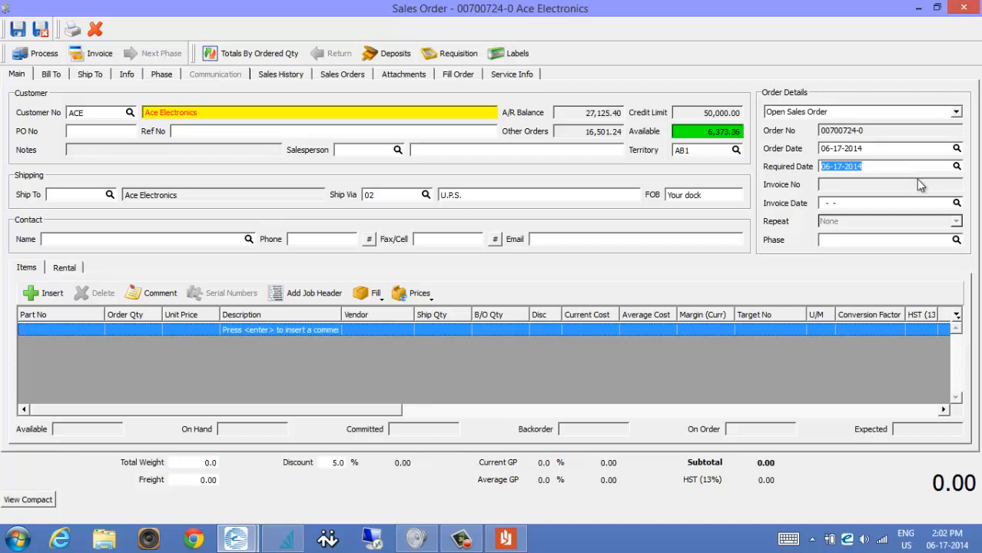
left_click(918, 183)
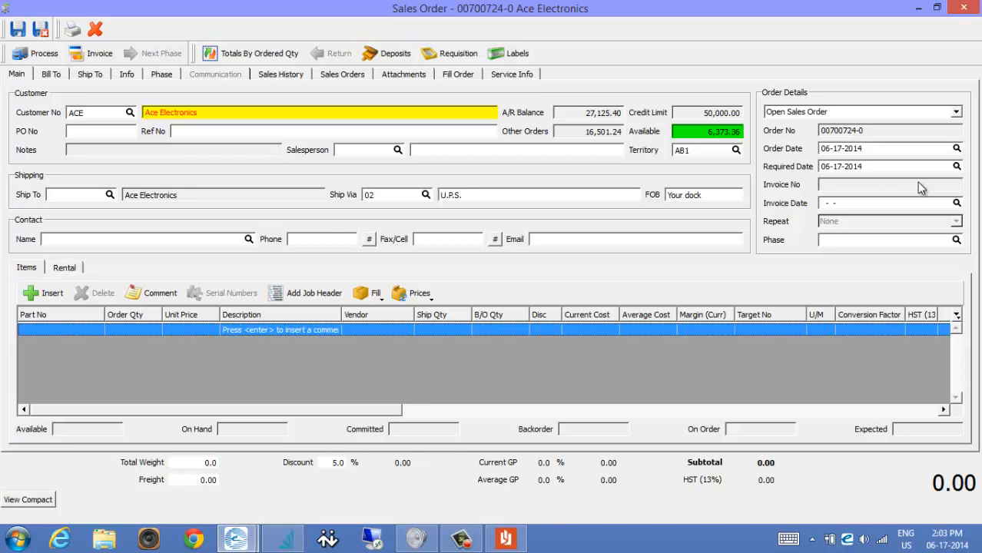
left_click(908, 202)
Step: Change the order type to Open Standing Order and set it to repeat Monthly
left_click(862, 113)
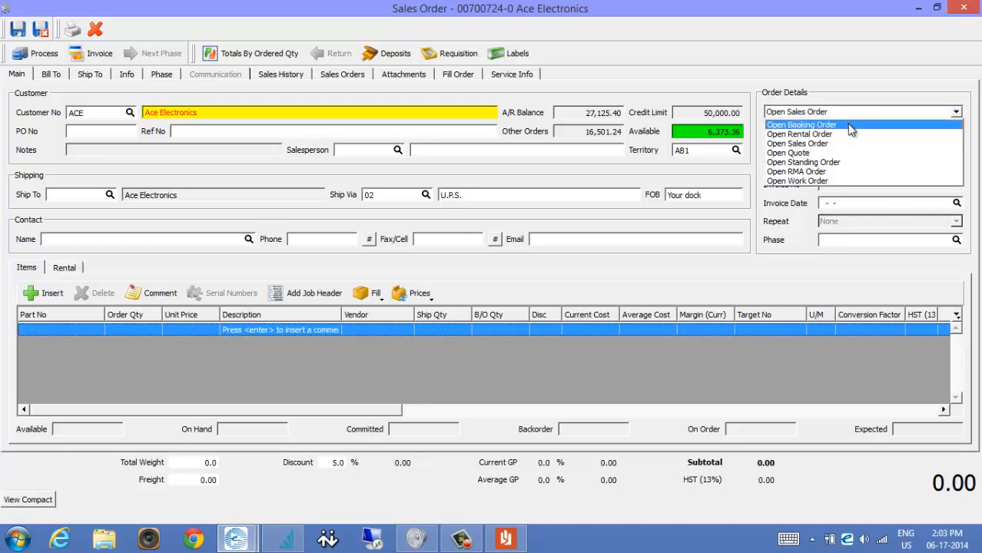
left_click(834, 162)
left_click(868, 223)
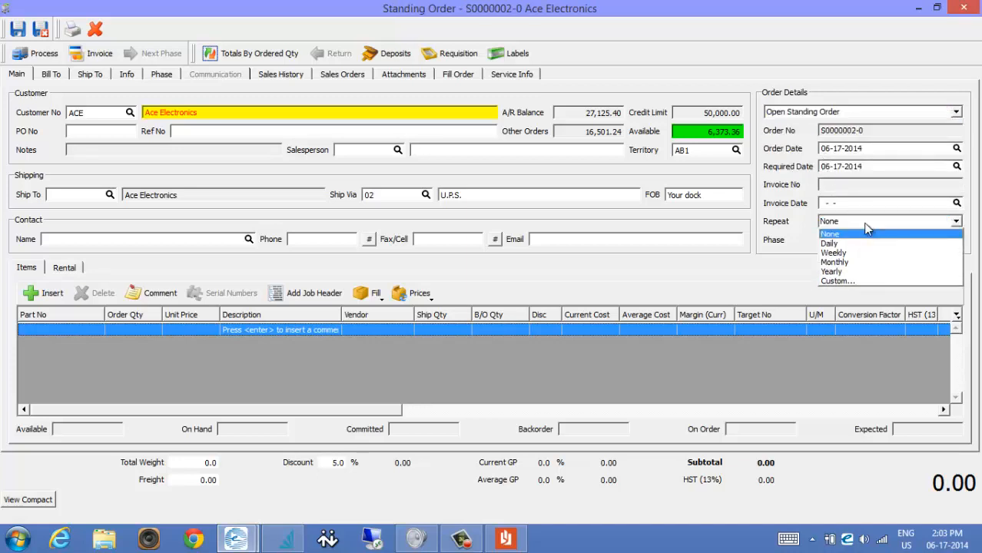
left_click(846, 262)
Step: Switch the standing order's repeat setting to Custom, bringing up its recurring invoice schedule
left_click(957, 222)
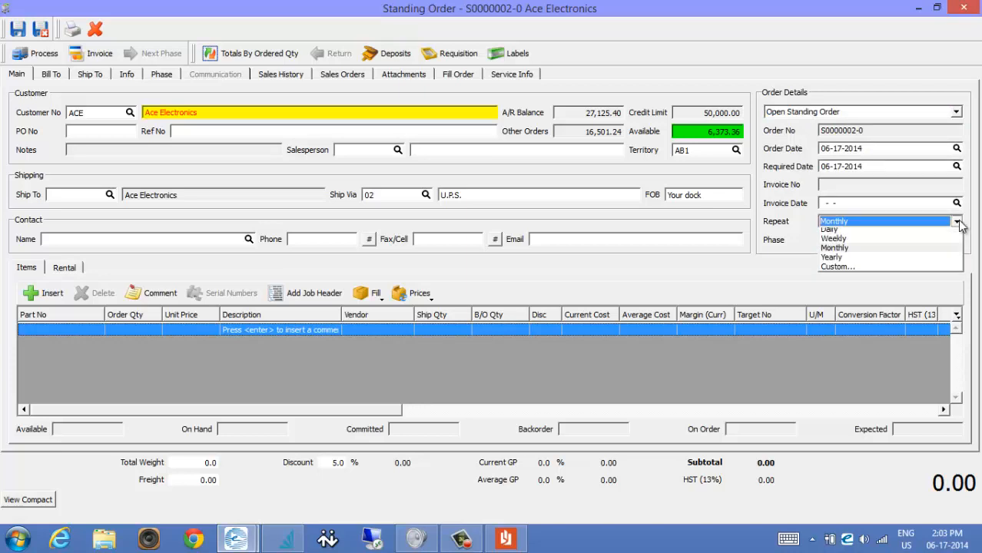
left_click(880, 282)
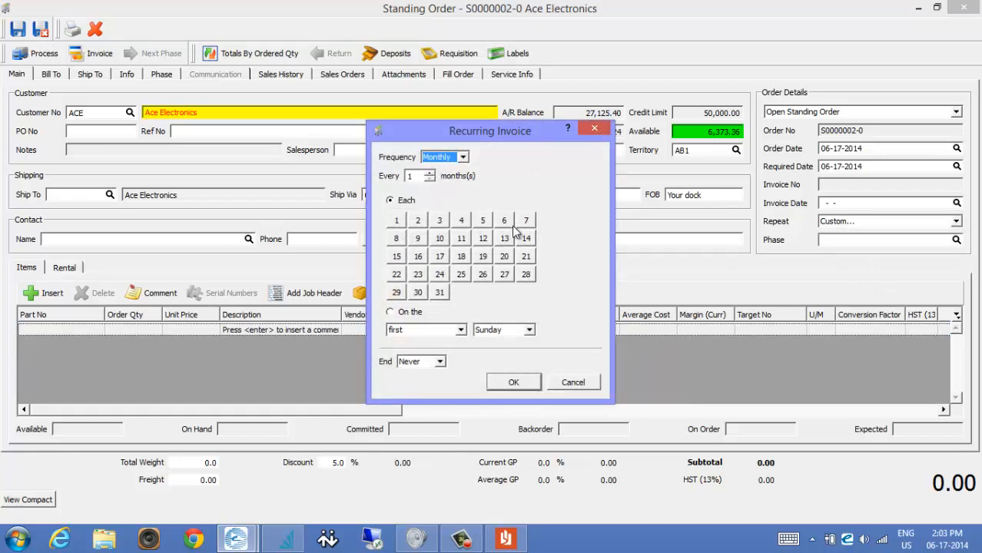
left_click(399, 223)
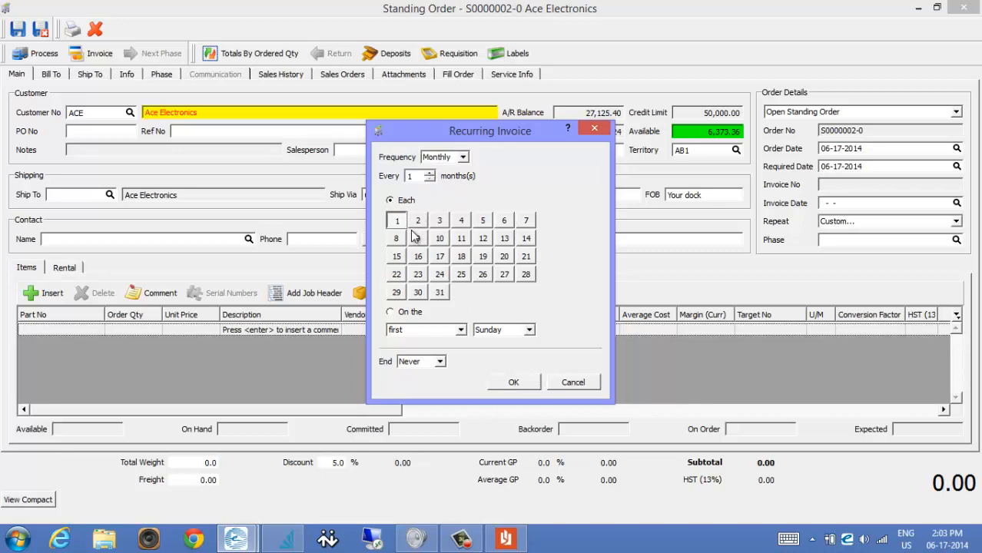
left_click(418, 239)
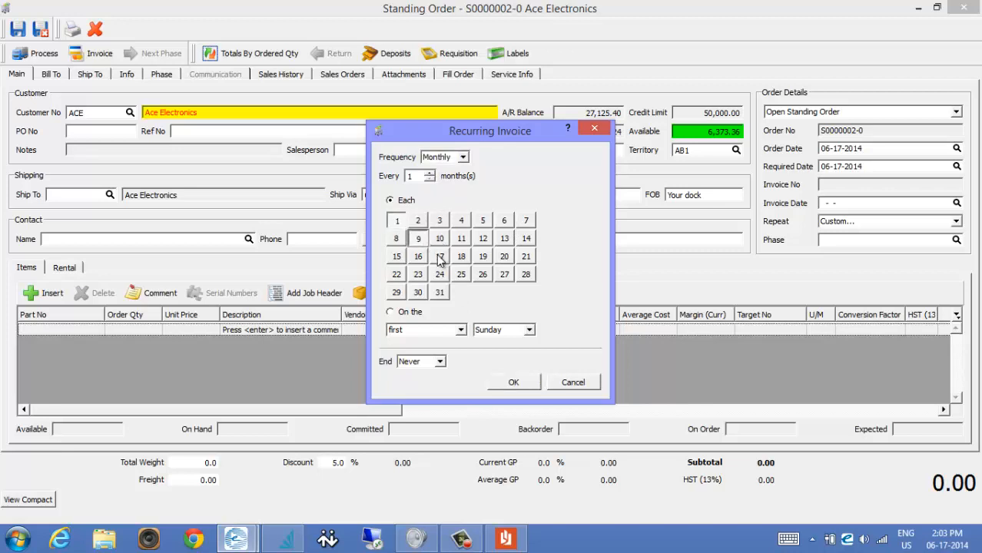
left_click(440, 257)
left_click(461, 274)
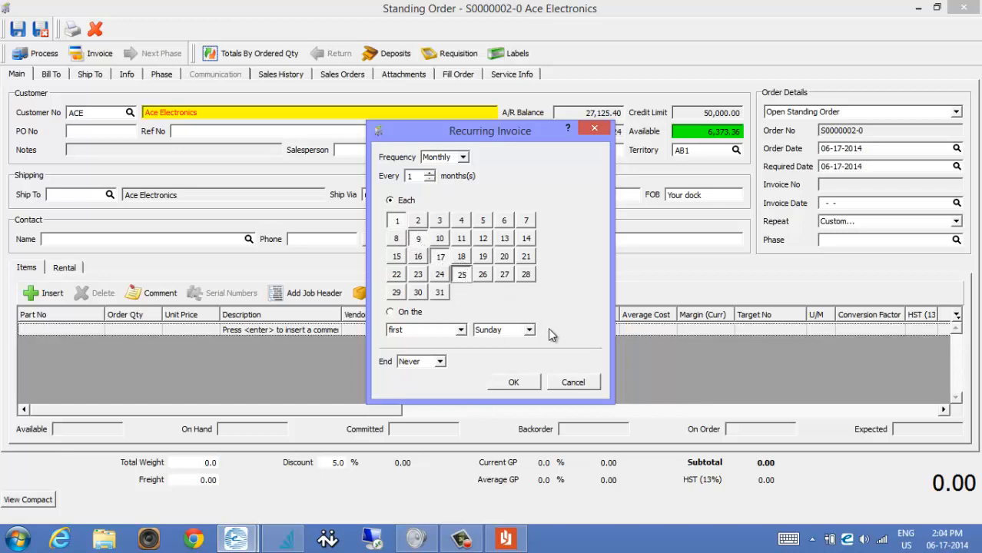
left_click(586, 382)
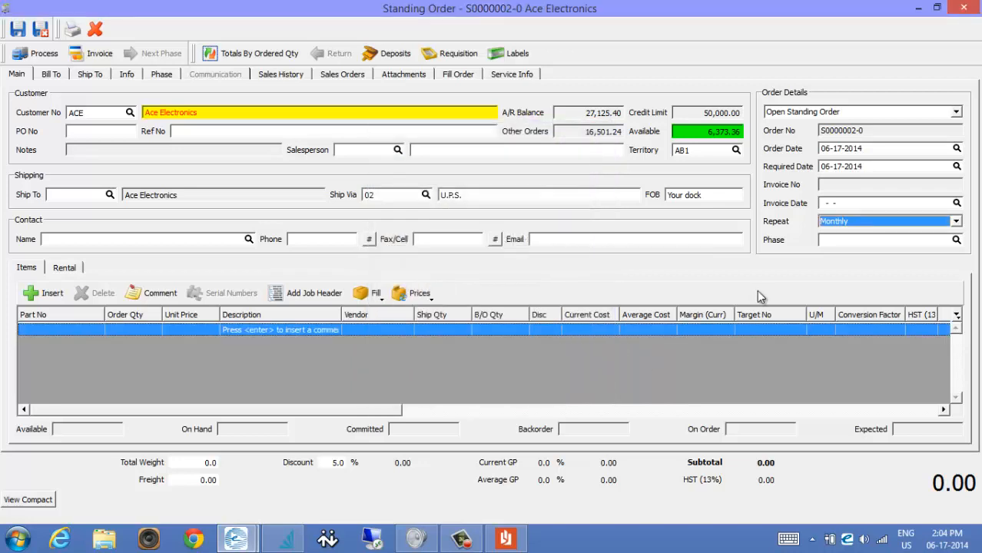
Step: Set the order's repeat option to None and change the order type to Open Sales Order
left_click(956, 222)
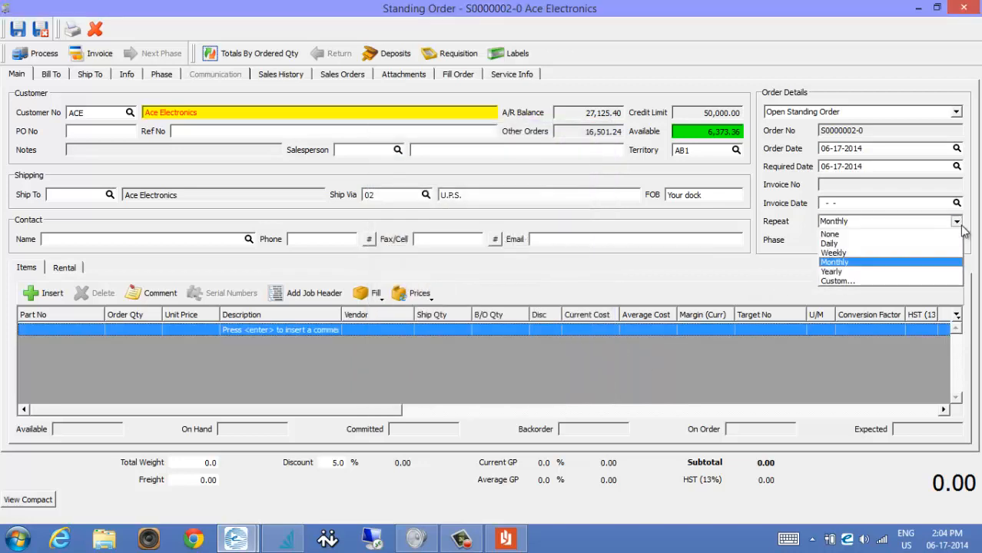
left_click(915, 235)
left_click(920, 113)
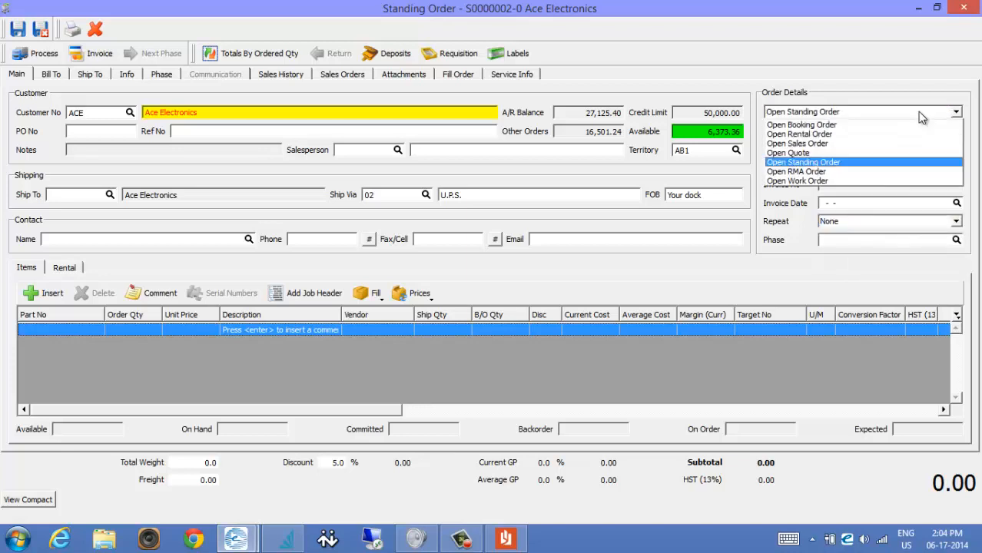
left_click(832, 145)
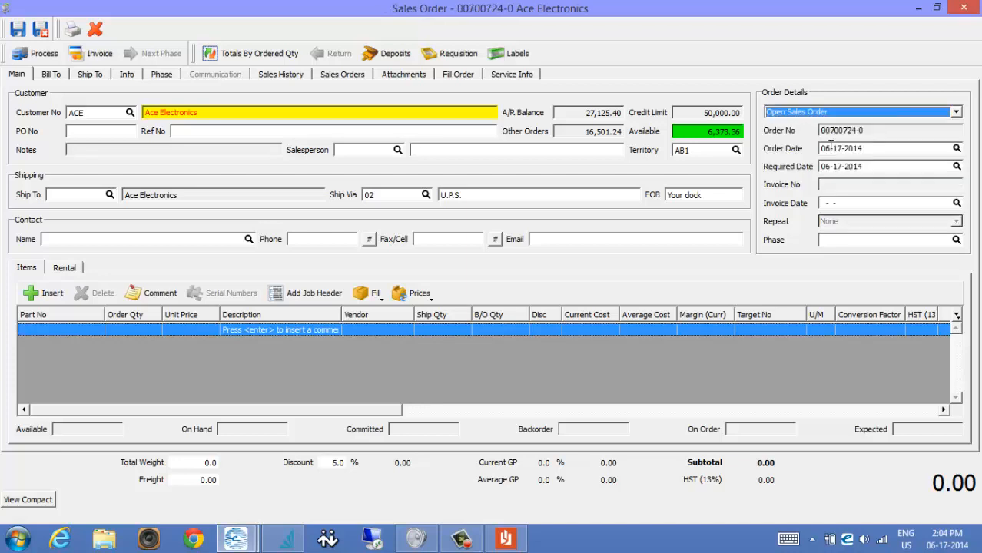
left_click(69, 195)
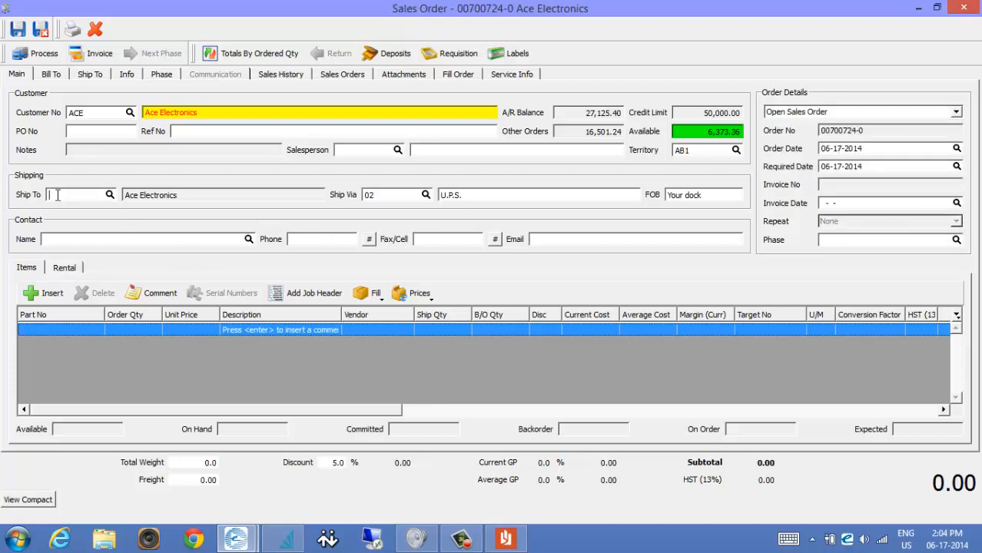
left_click(194, 131)
left_click(369, 146)
key("Tab")
left_click(375, 152)
left_click(95, 112)
left_click(368, 151)
left_click(714, 151)
Step: Set the ship-to address to VANCOUVER and edit the Ship Via description to "U.P.S h"
left_click(84, 197)
left_click(110, 196)
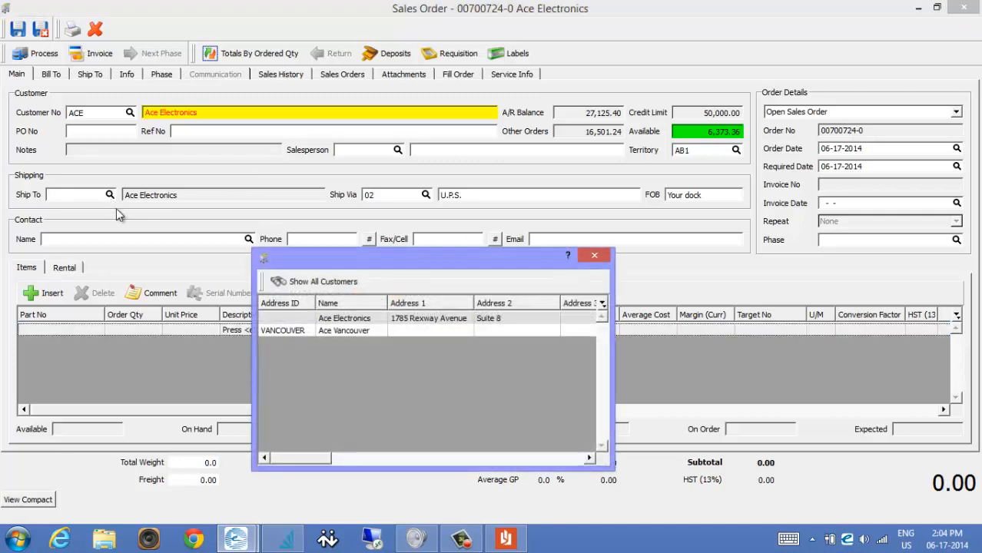
double_click(335, 333)
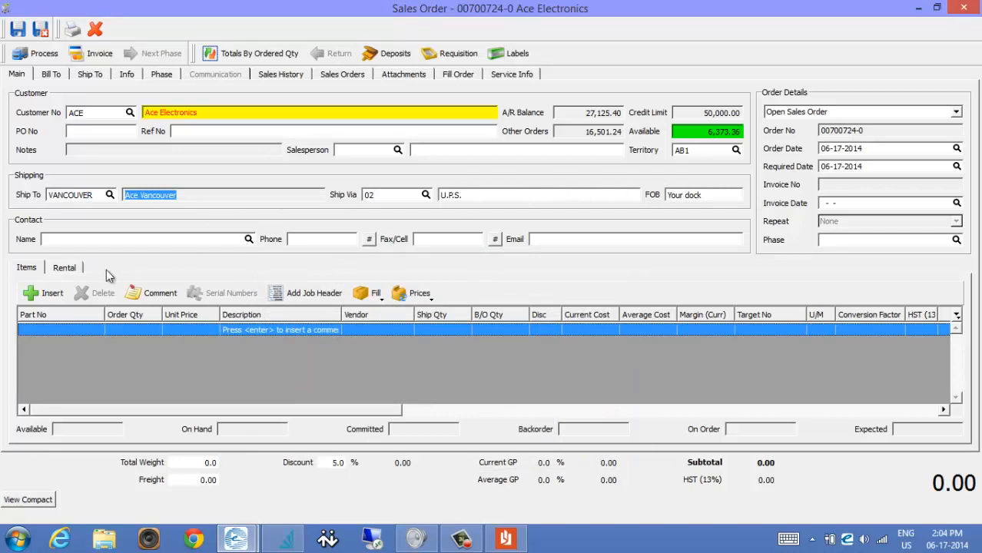
left_click(480, 197)
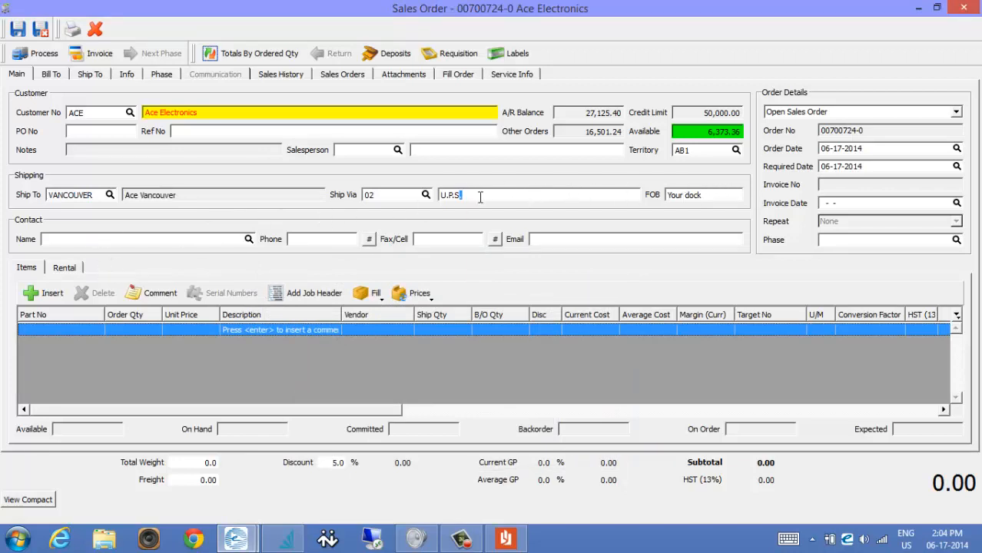
type("h")
Step: Enter the contact's name and phone number on the order
left_click(148, 242)
type("Bob")
key("Tab")
type("604-555-4569")
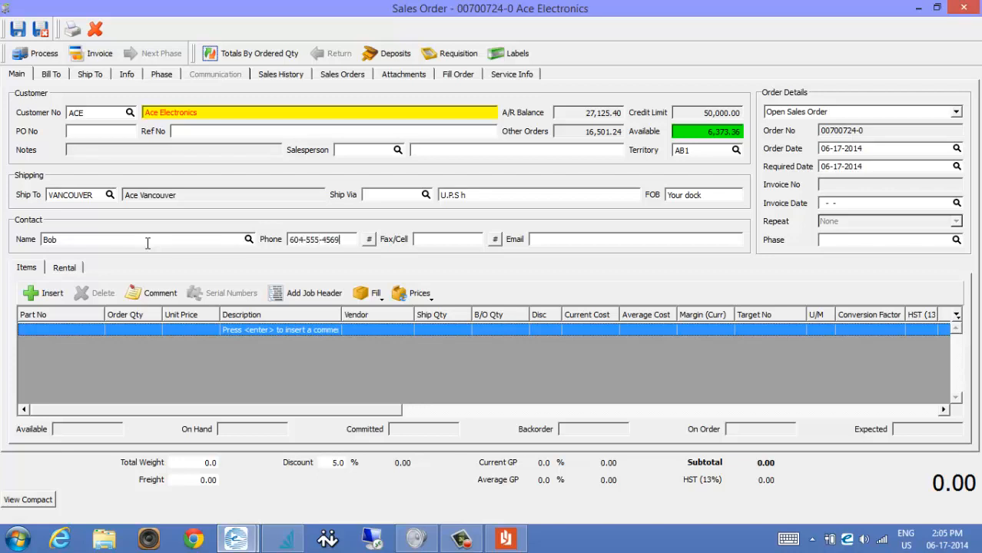
key("Tab")
Step: Look up the customer's stored contacts and close the list without choosing one
left_click(248, 240)
left_click(428, 244)
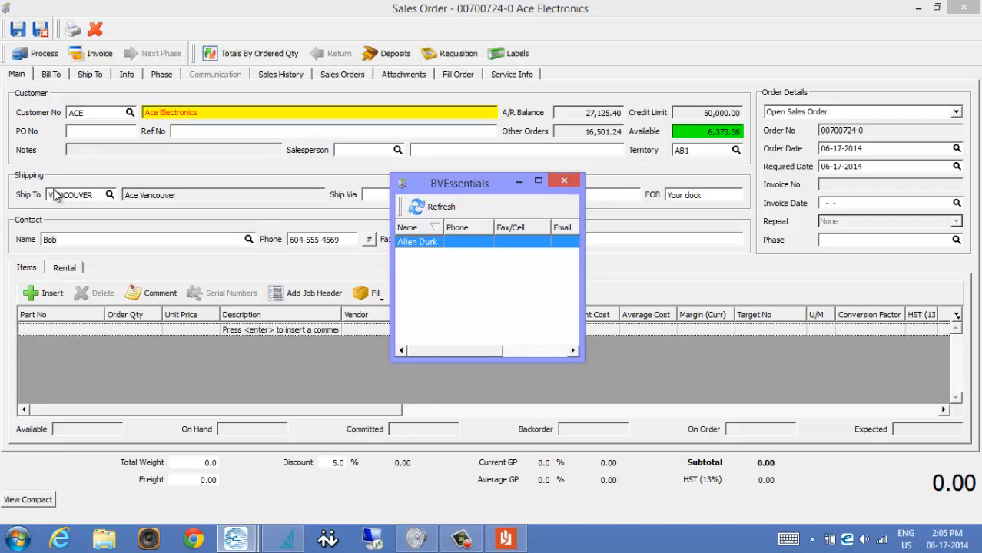
left_click(562, 182)
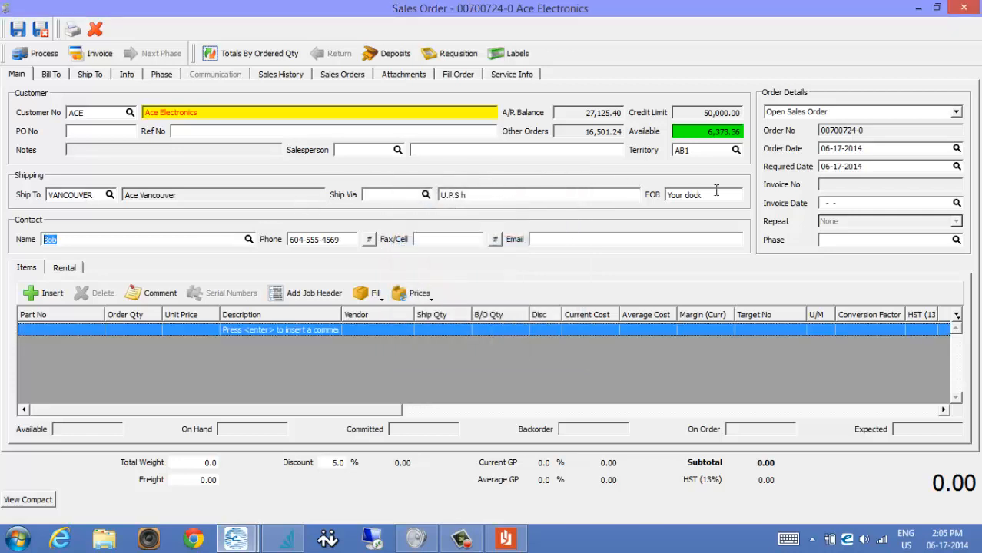
Step: Add part CD-800 as the first order line, accepting its default quantity, unit price, description and vendor
left_click(72, 329)
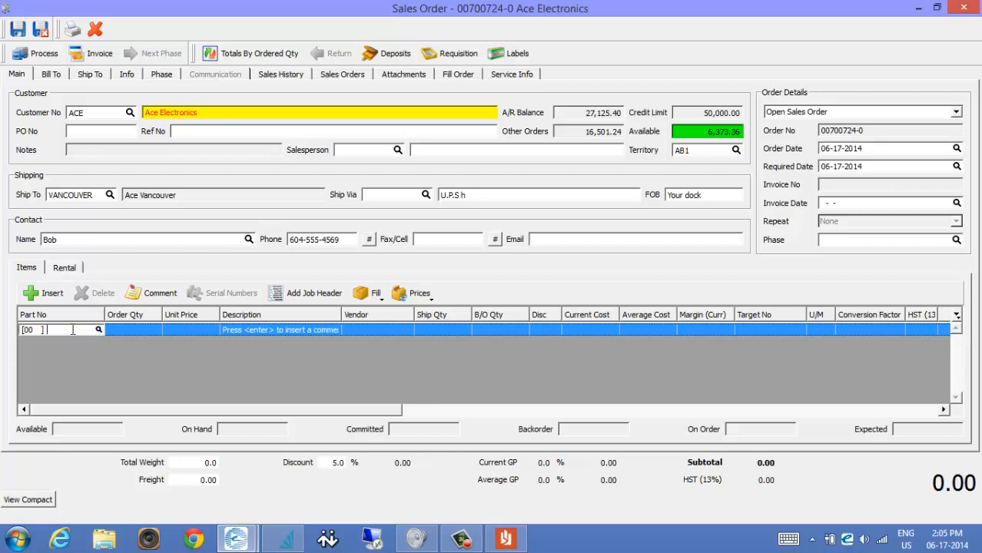
type("CD")
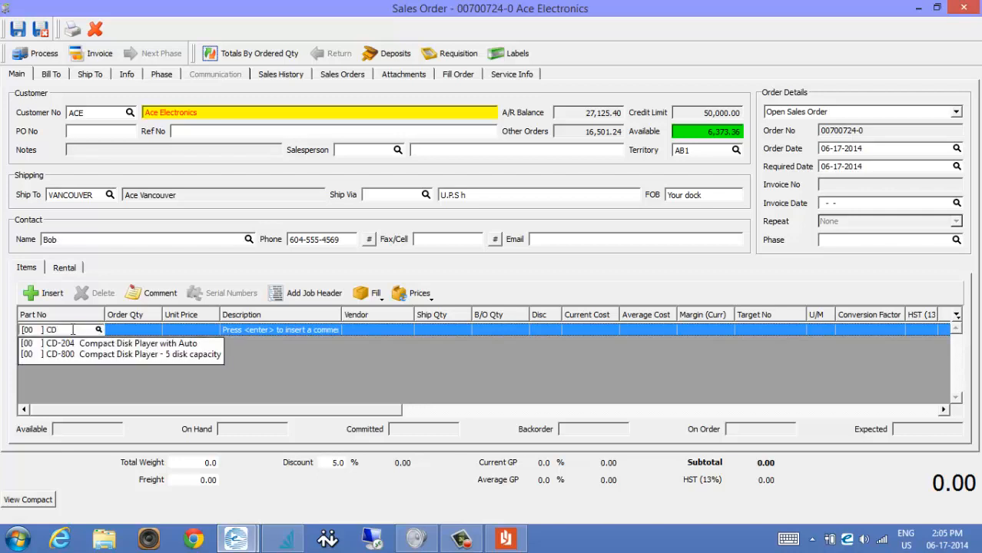
key("Down")
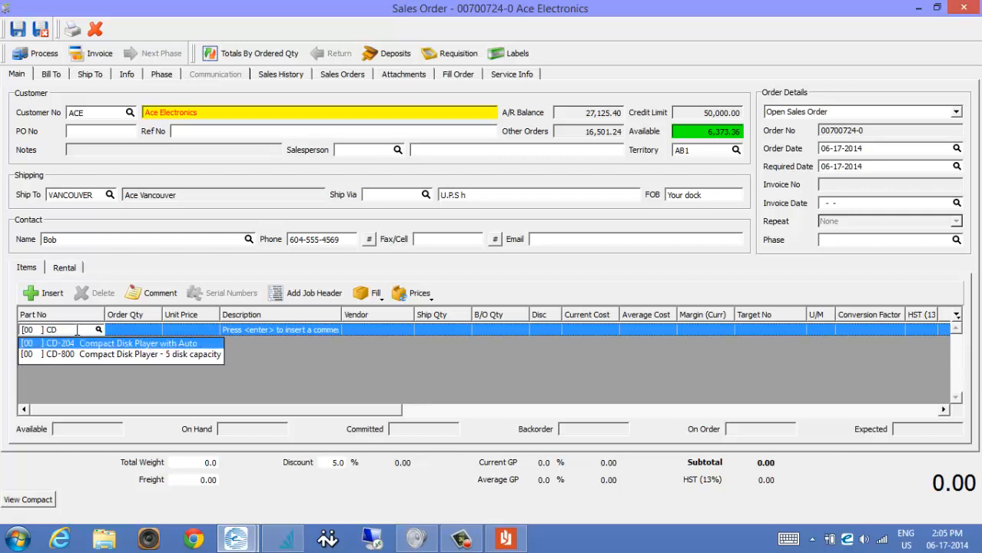
key("Down")
key("Return")
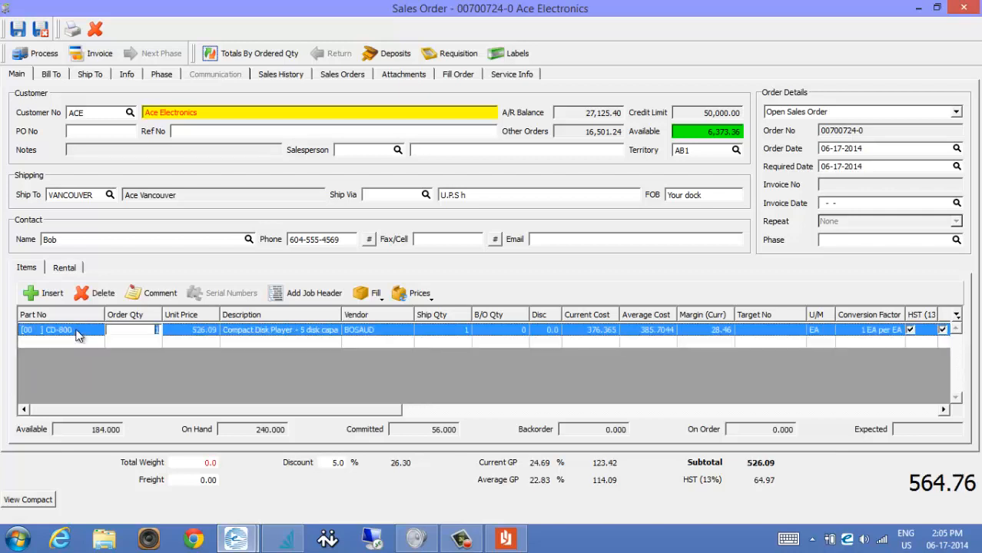
key("Return")
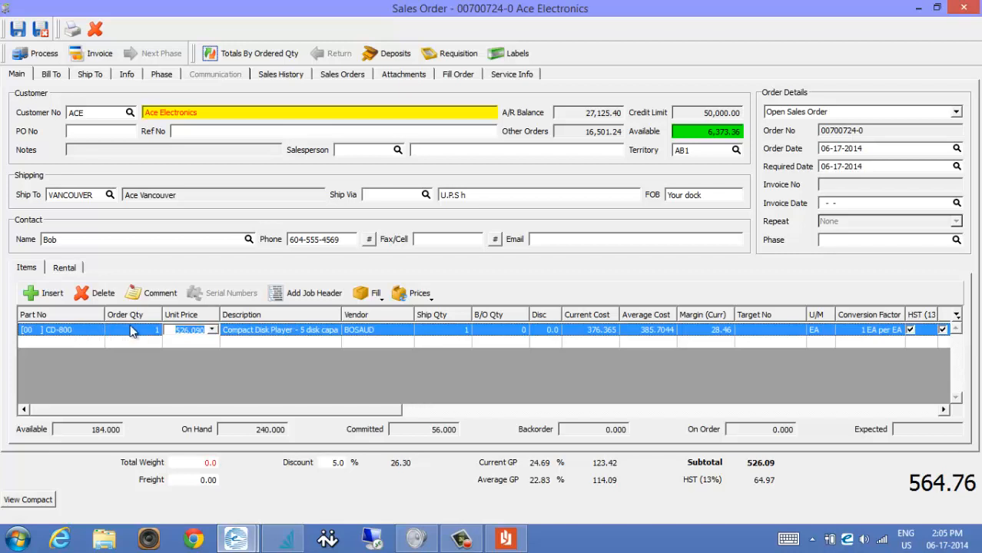
key("Return")
key("Return")
key("Return")
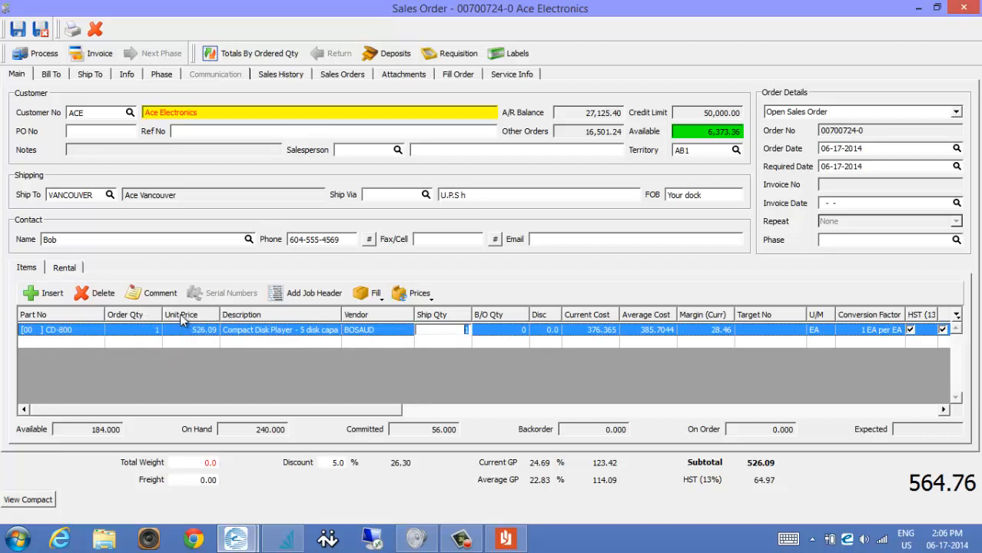
mouse_move(188, 318)
left_mouse_down()
mouse_move(483, 318)
mouse_move(179, 318)
mouse_move(199, 315)
left_mouse_up()
Step: Add a second order line for part CD-800 with an order quantity of 5
left_click(68, 341)
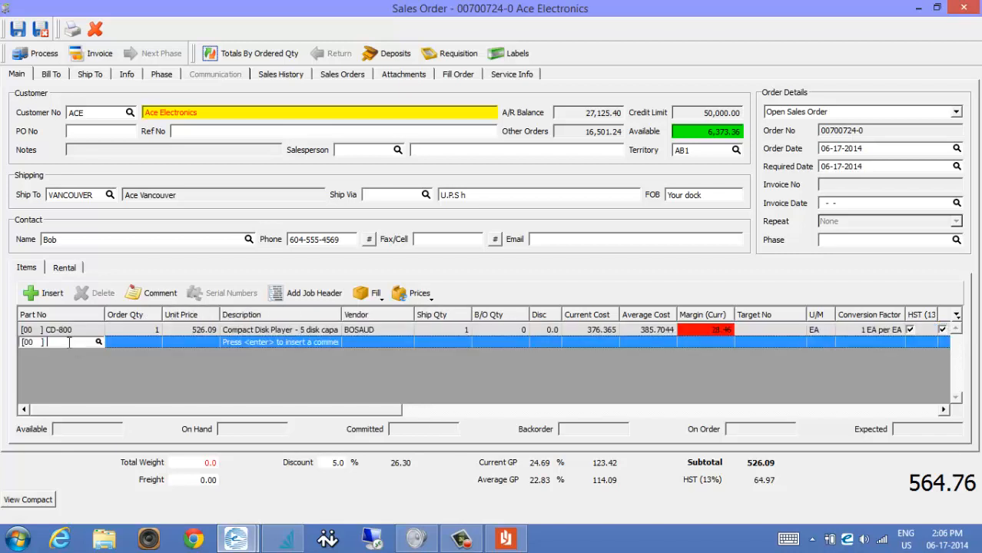
type("CD-")
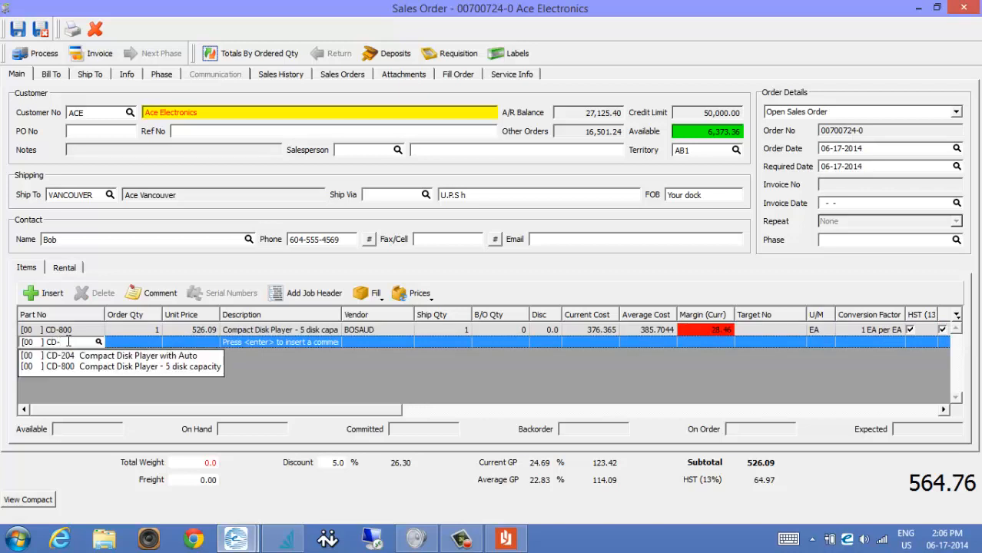
type("800")
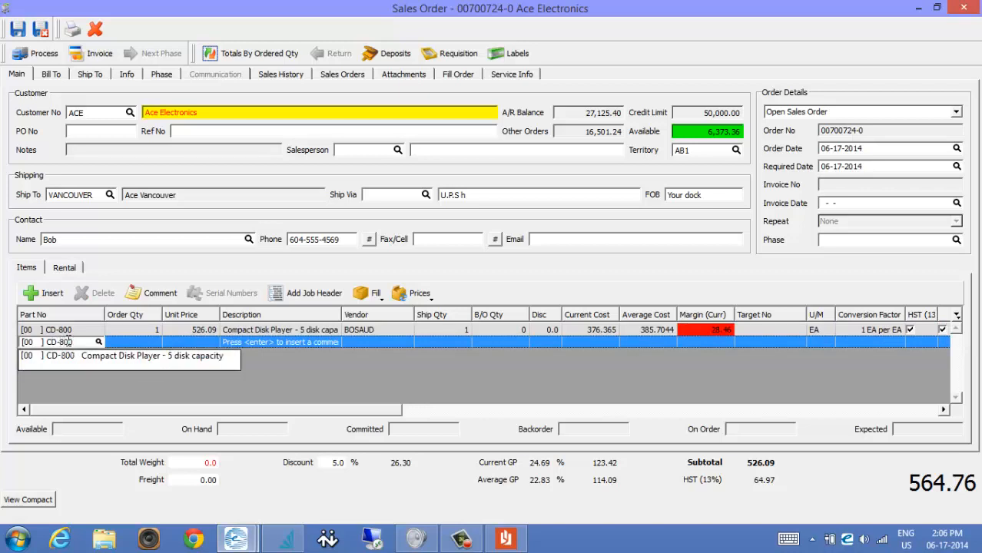
key("Return")
type("5")
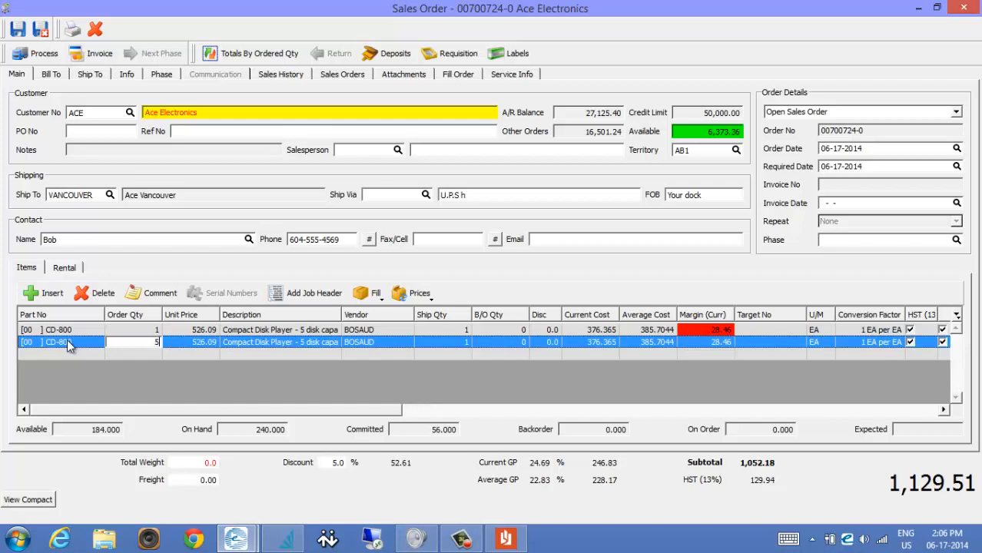
key("Return")
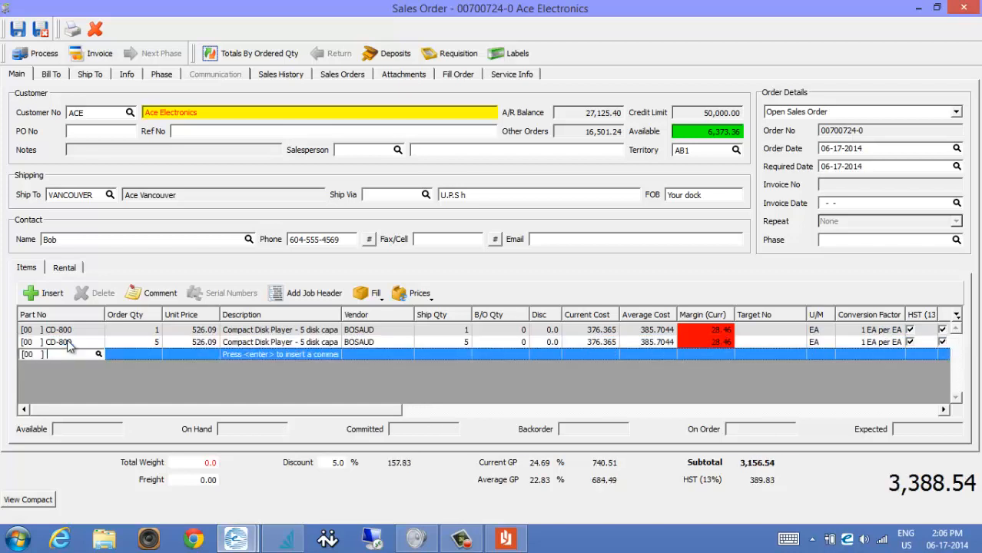
Step: Add a third order line for part CD-900 with a unit price of 500
type("CD-900")
key("Return")
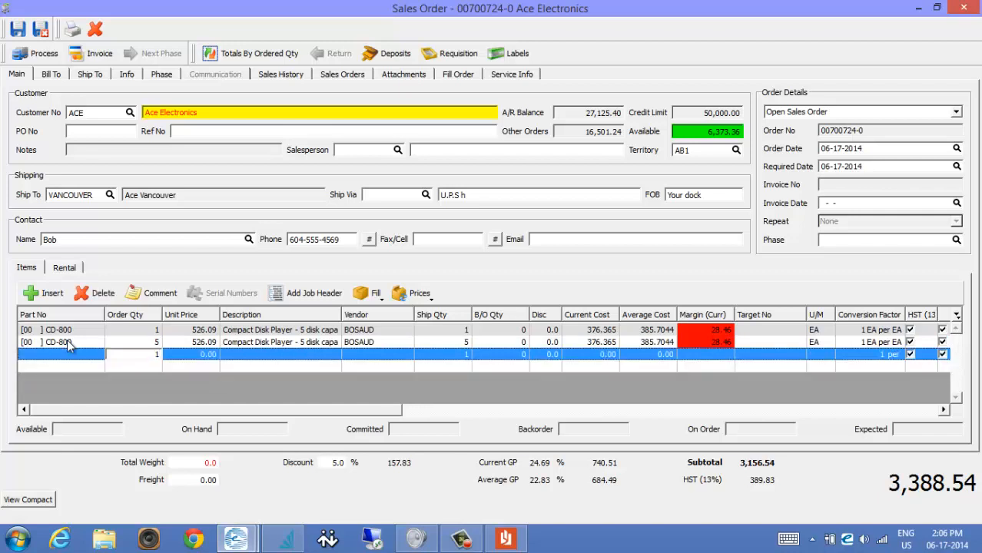
key("Return")
type("500")
key("Return")
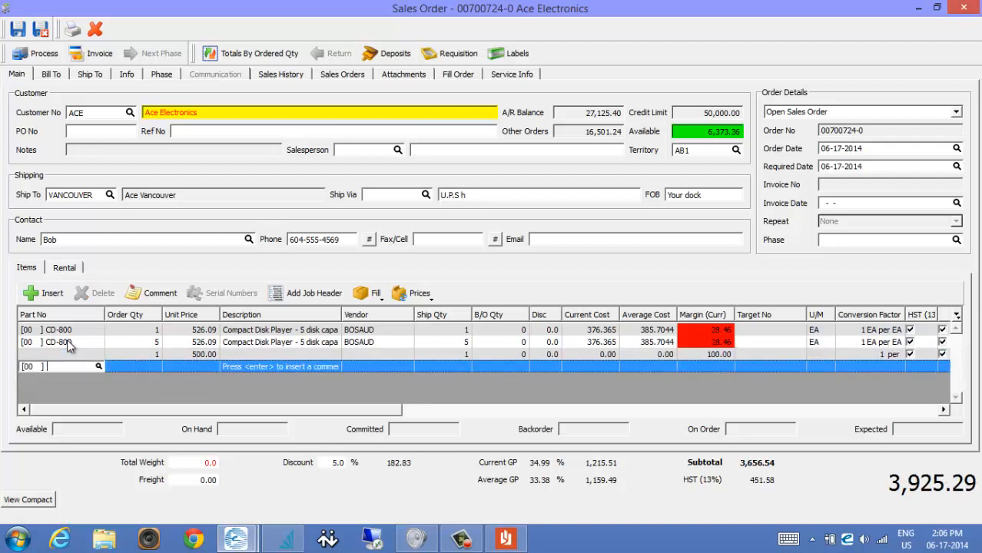
Step: Change the third order line's part number to CD-800, keeping its default quantity
left_click(82, 354)
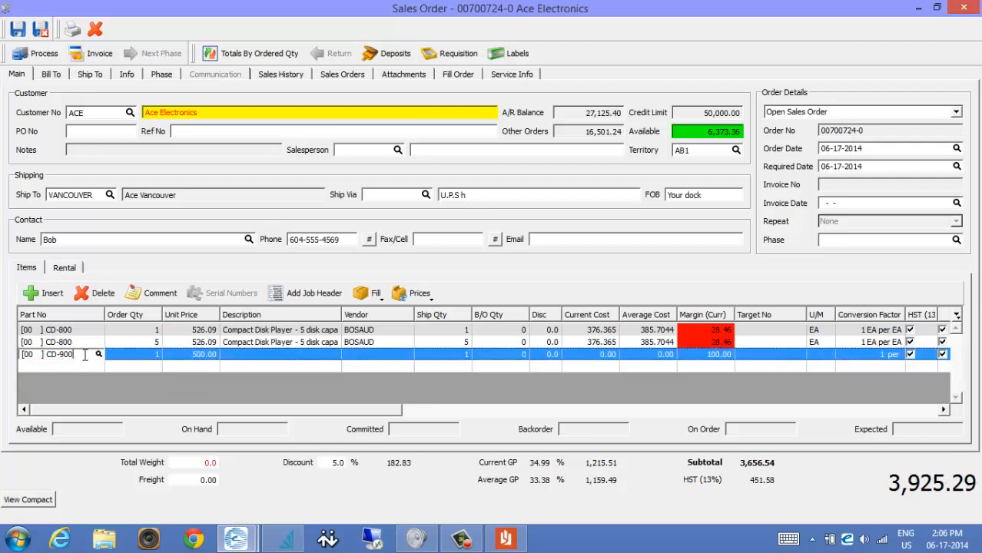
key("BackSpace")
key("BackSpace")
key("BackSpace")
type("800")
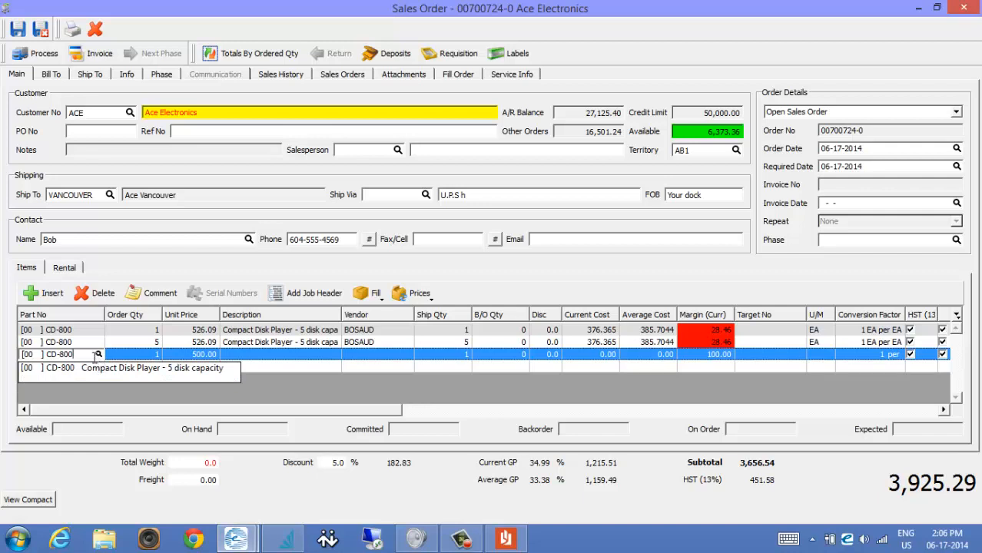
left_click(68, 367)
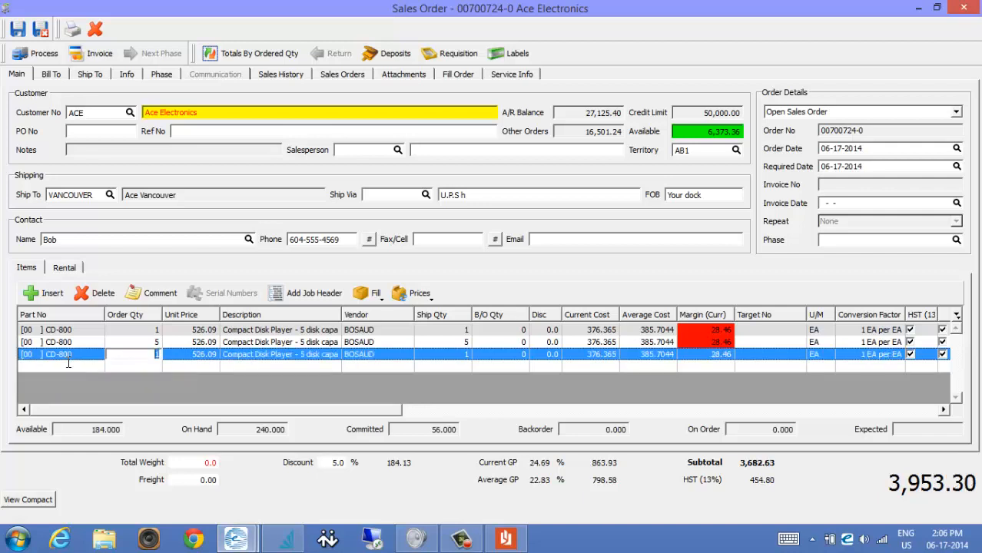
key("Return")
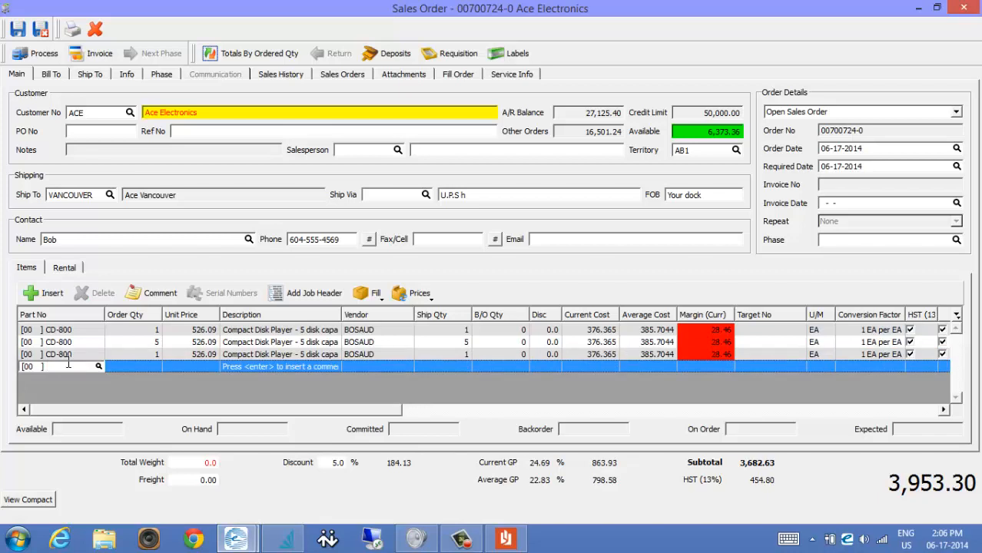
Step: Delete the second and third order lines together
left_click_drag(68, 342, 69, 354)
left_click(101, 294)
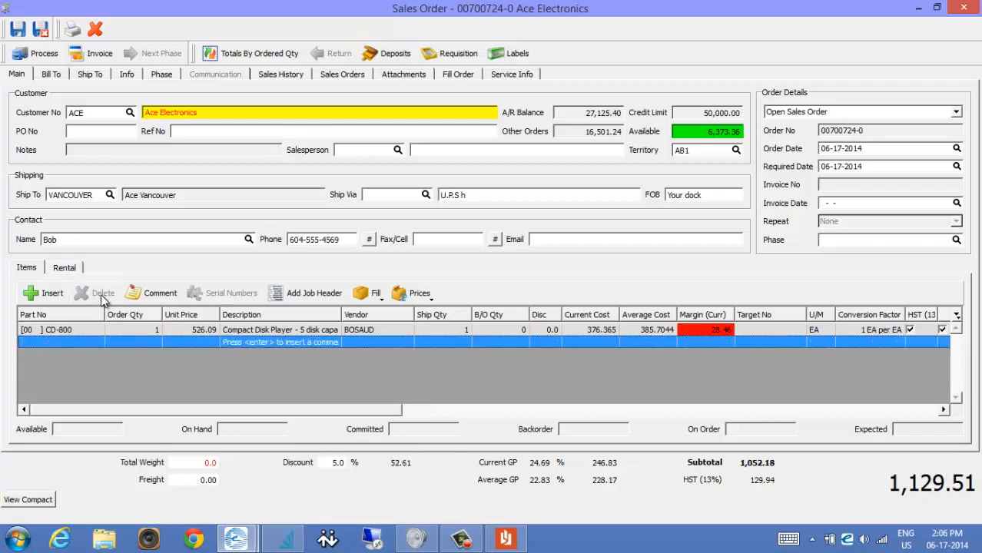
Step: Add a second order line for part CD-204, acknowledging the backorder warning and the inventory alert
left_click(77, 342)
type("CD")
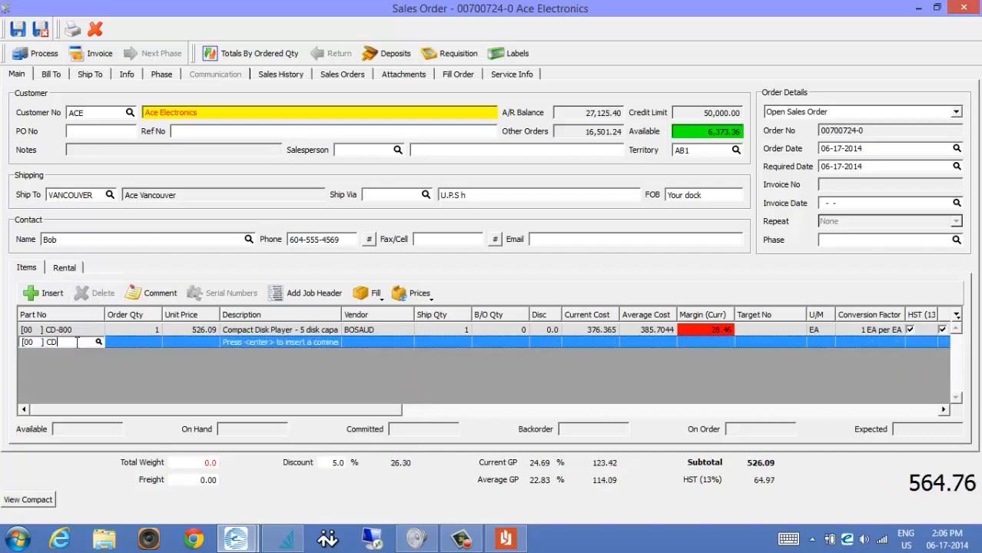
left_click(88, 354)
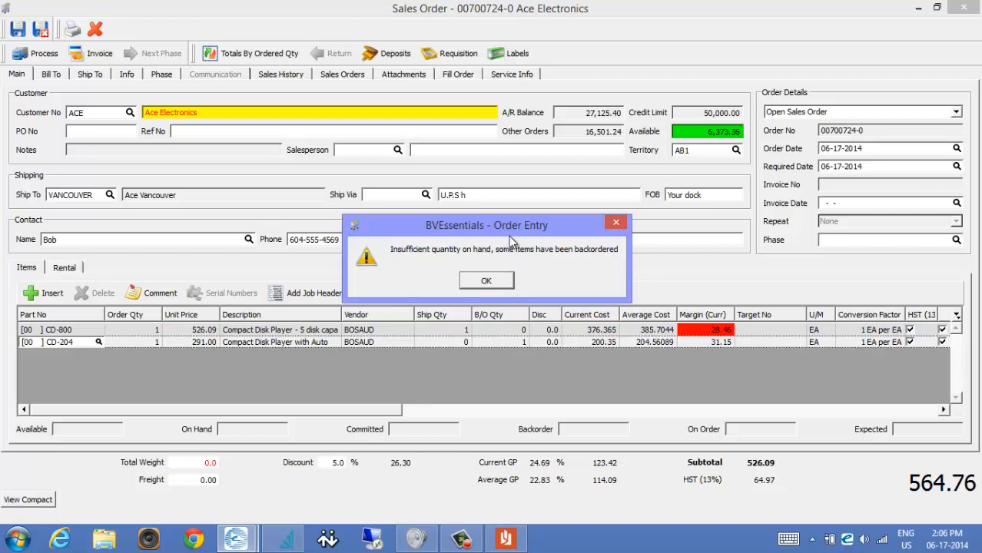
left_click_drag(510, 233, 484, 218)
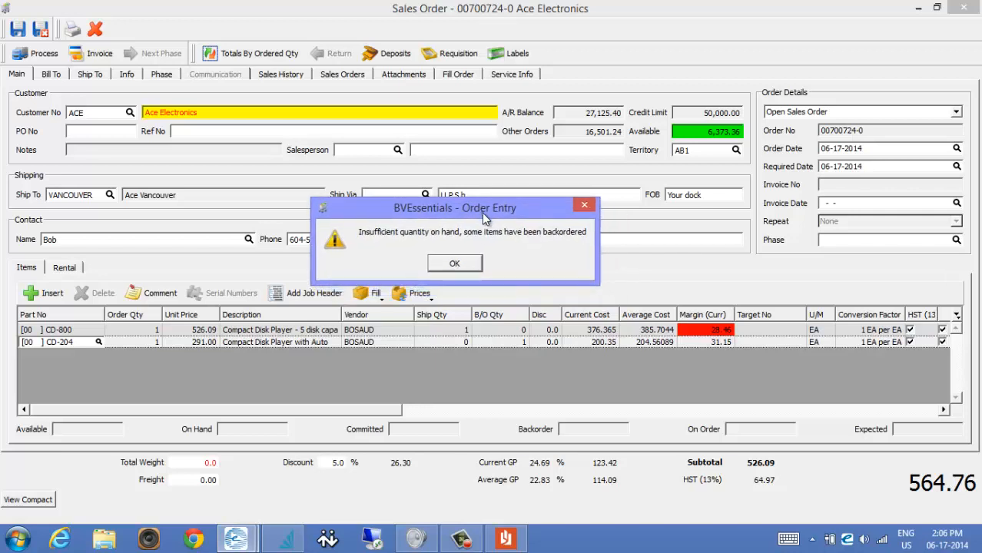
left_click(455, 265)
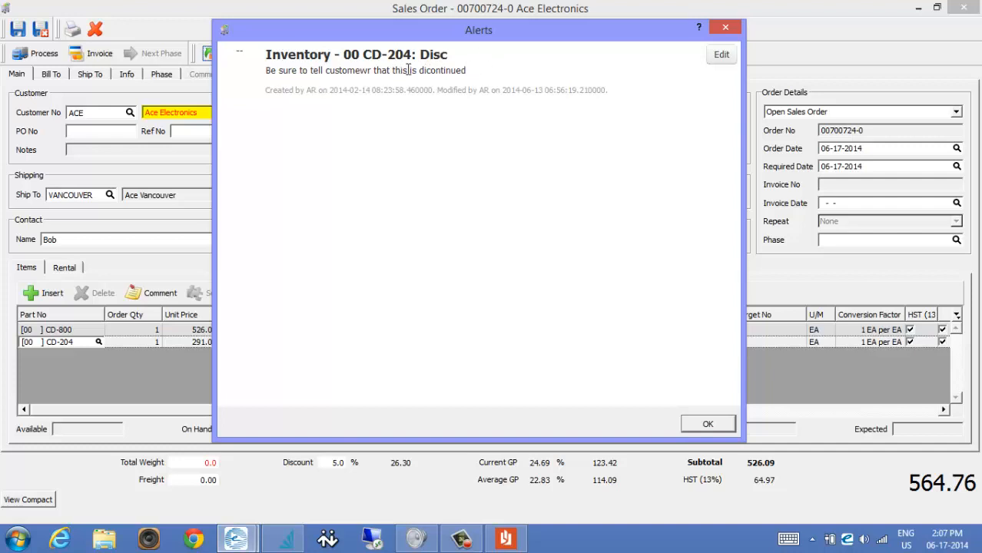
left_click(708, 425)
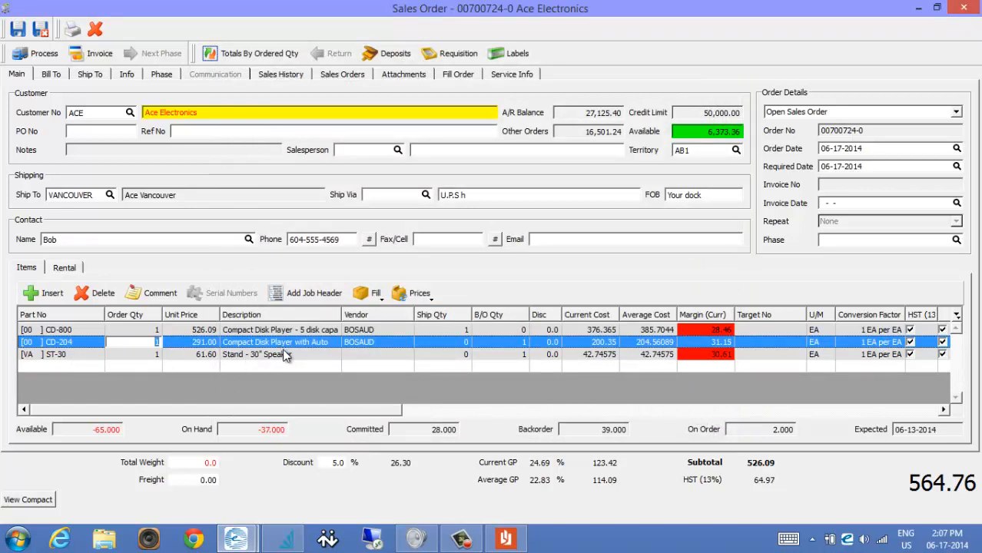
Step: Set the unit price of the CD-204 order line to 325
left_click(260, 355)
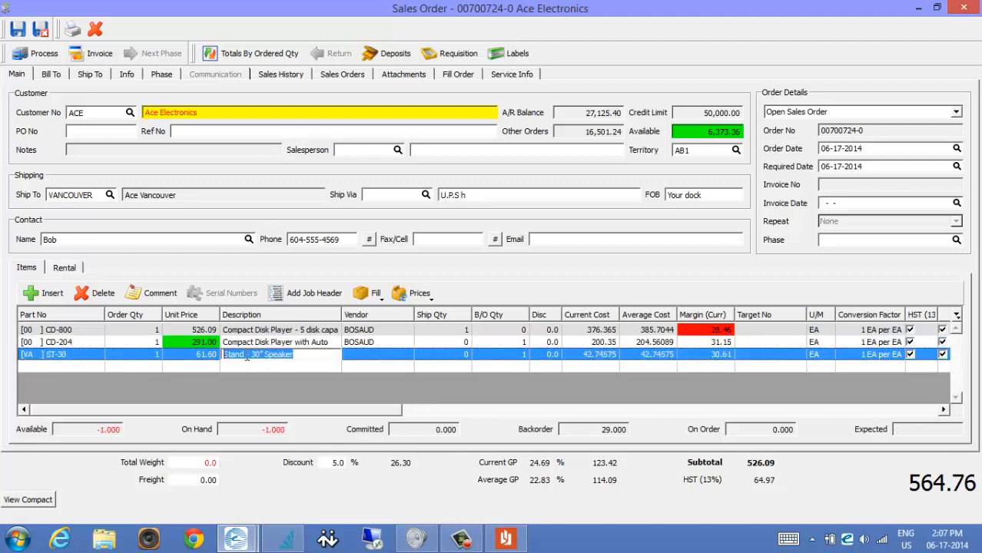
left_click(71, 343)
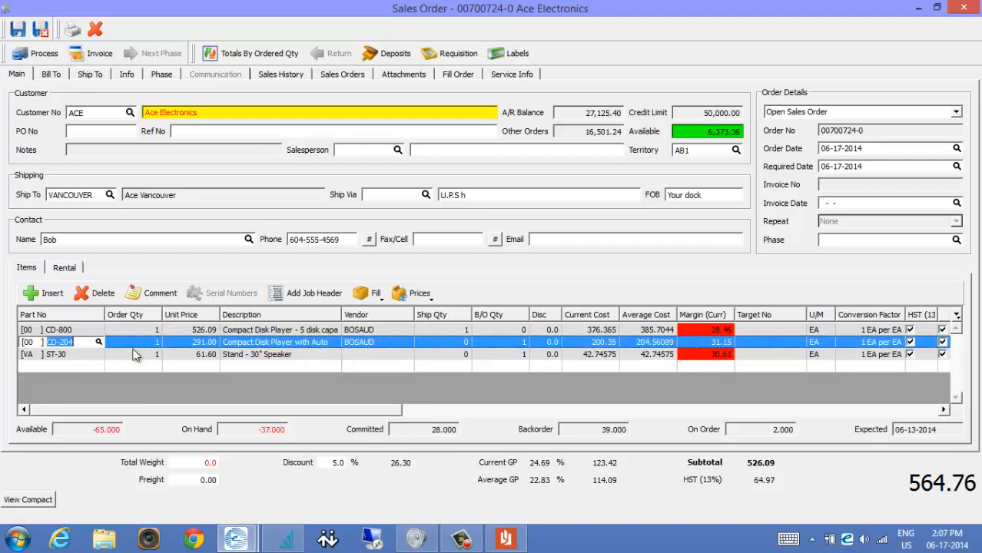
left_click(198, 344)
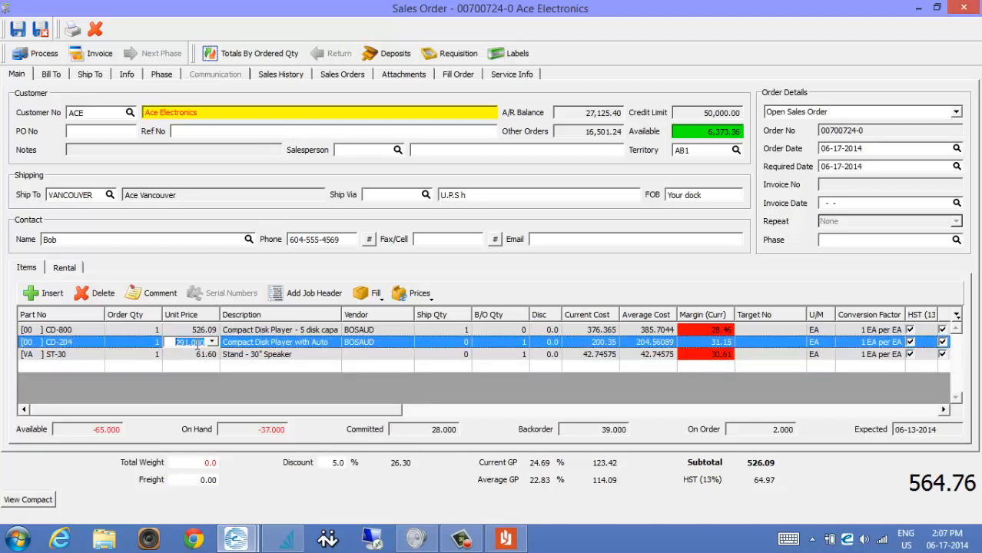
type("325")
left_click(212, 367)
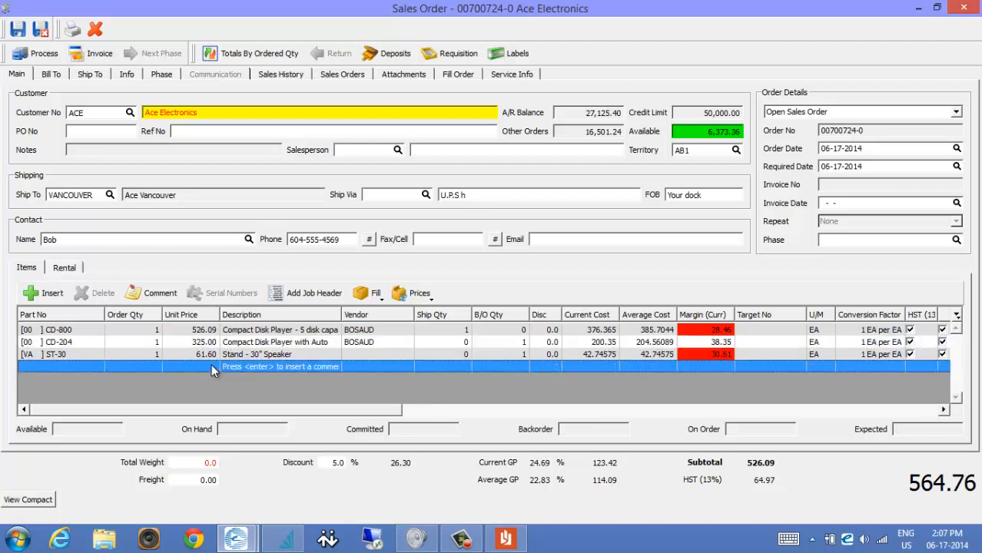
Step: Widen the Description column of the order lines and check the CD-800 line's current margin
left_click(78, 360)
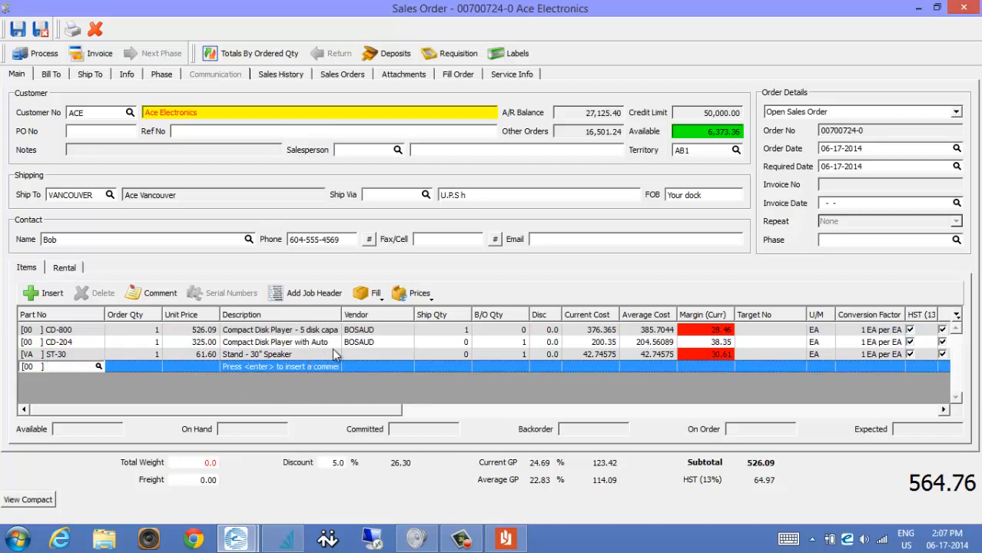
left_click_drag(341, 314, 376, 314)
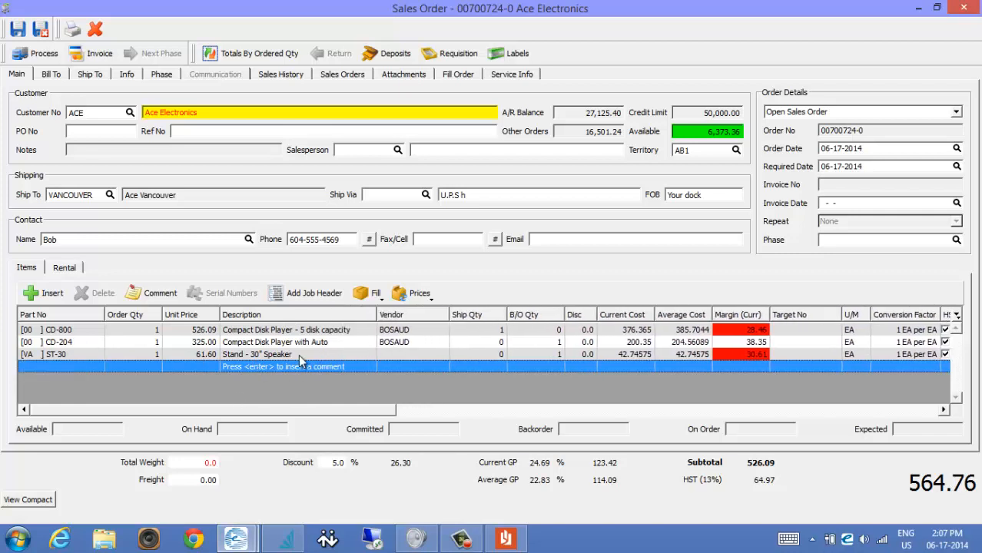
left_click(750, 330)
left_click(744, 364)
left_click(749, 332)
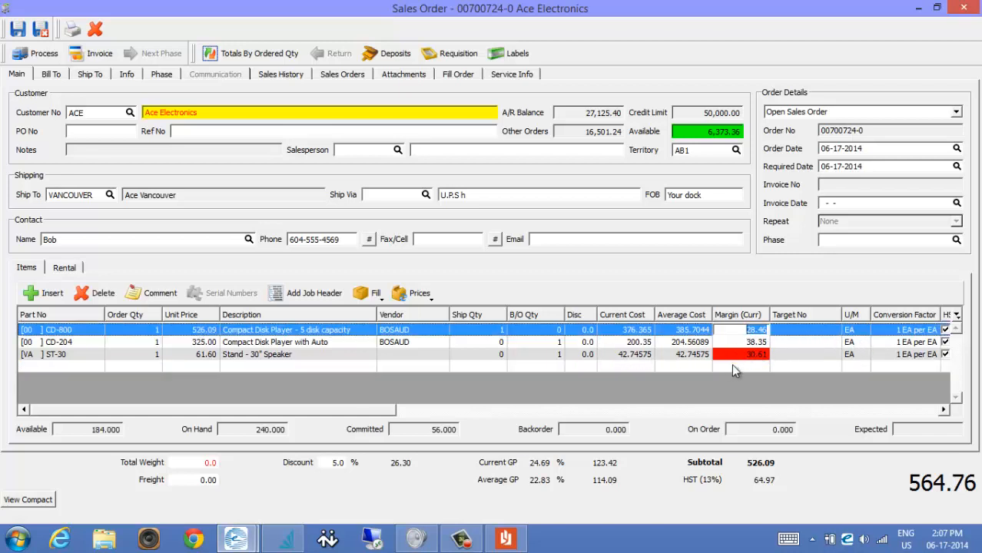
left_click(732, 364)
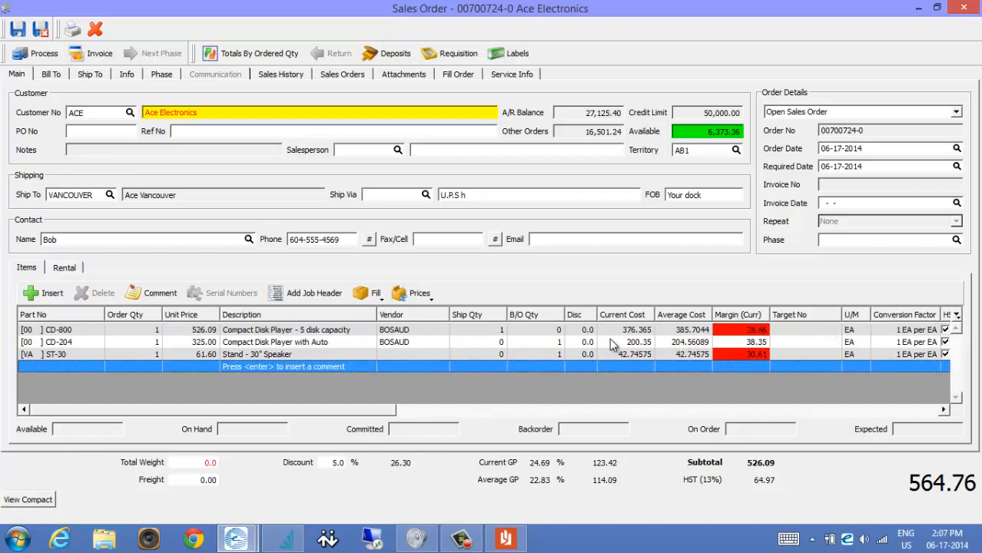
Step: Set the CD-800 line's unit price to 700 and check its current margin again
left_click(213, 332)
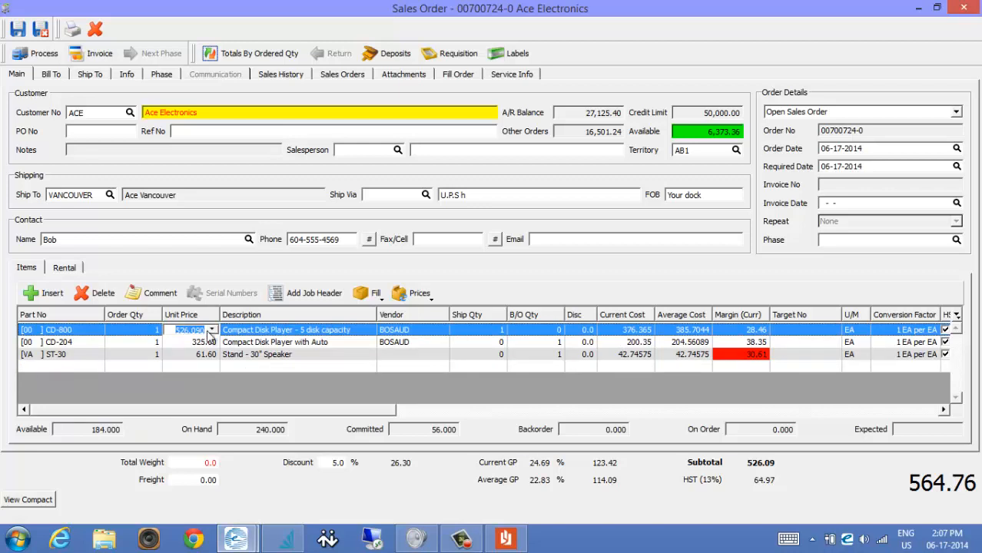
type("700")
key("Tab")
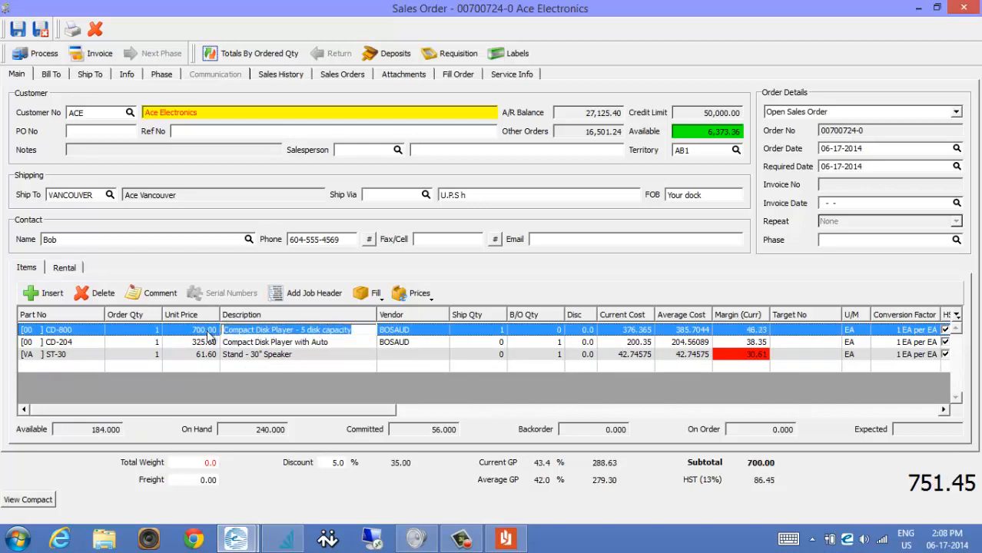
left_click(677, 355)
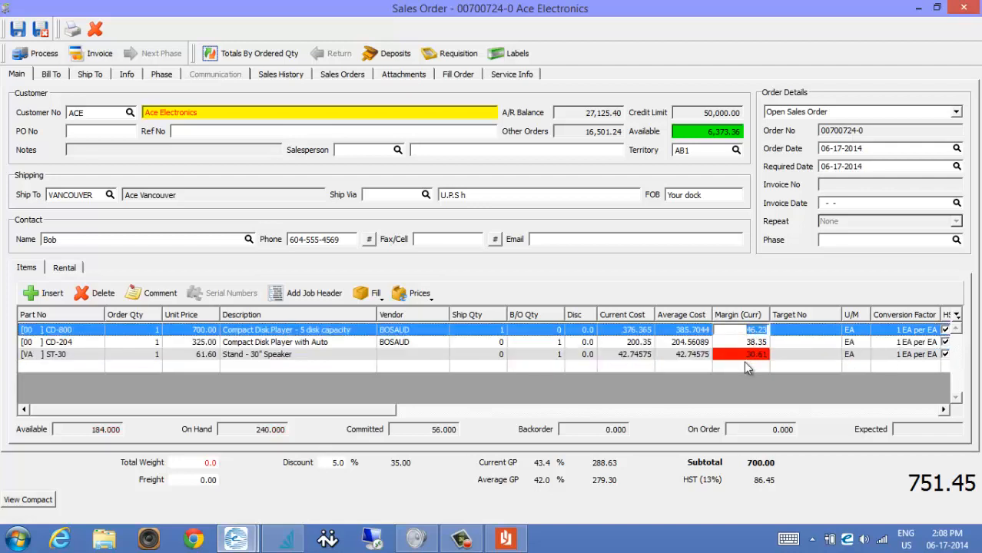
left_click(743, 362)
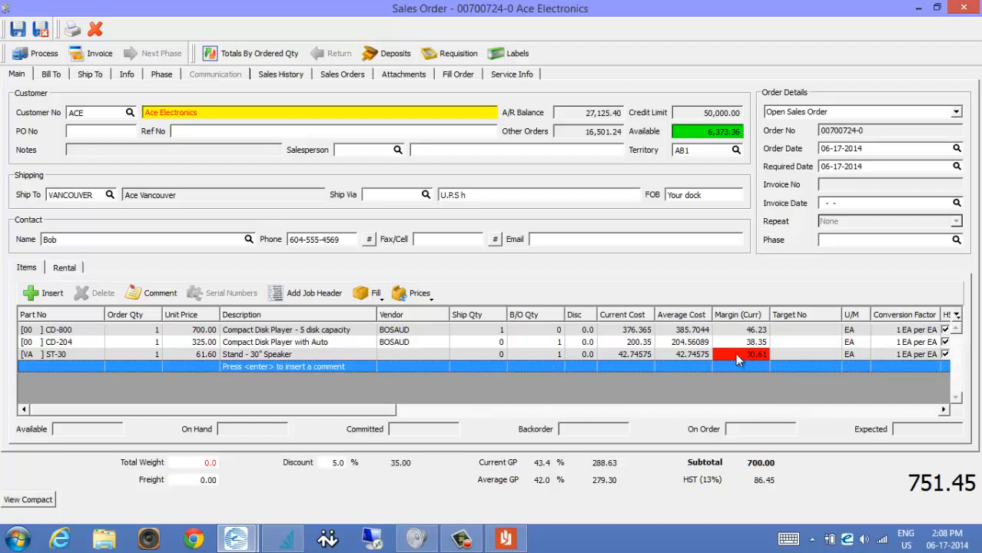
Step: Examine the backorder quantity of the CD-204 line and compare its vendor with that of the ST-30 line
left_click(275, 343)
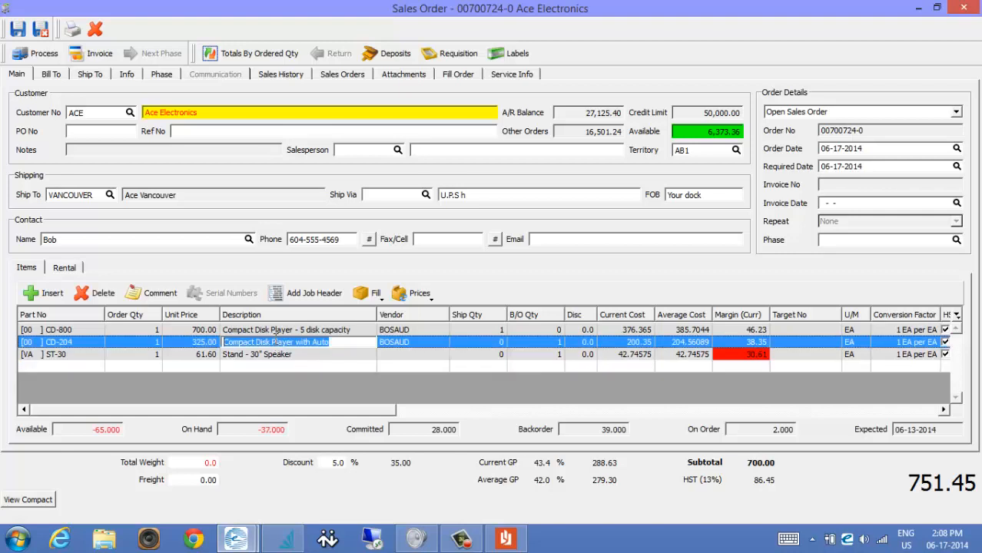
left_click(494, 371)
left_click(558, 343)
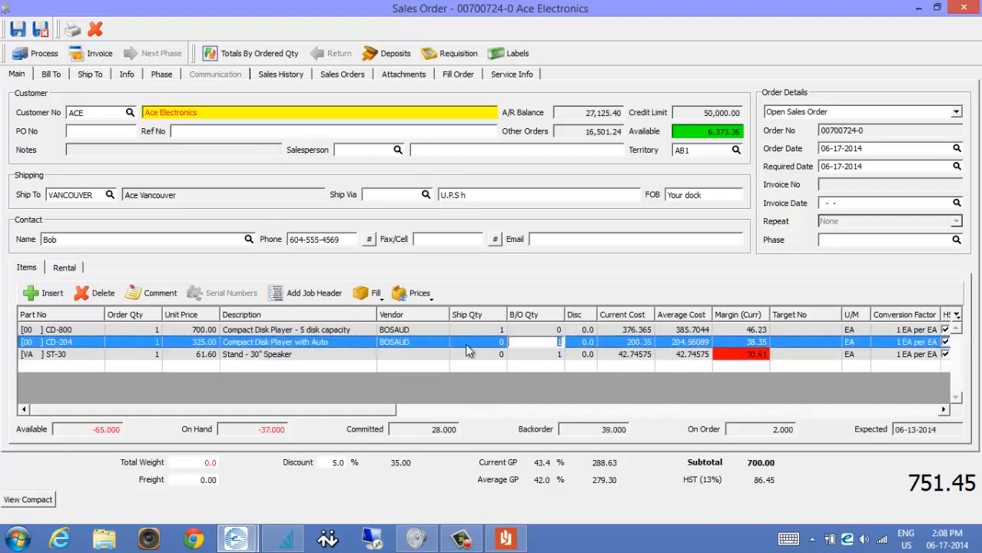
left_click(433, 342)
left_click(411, 358)
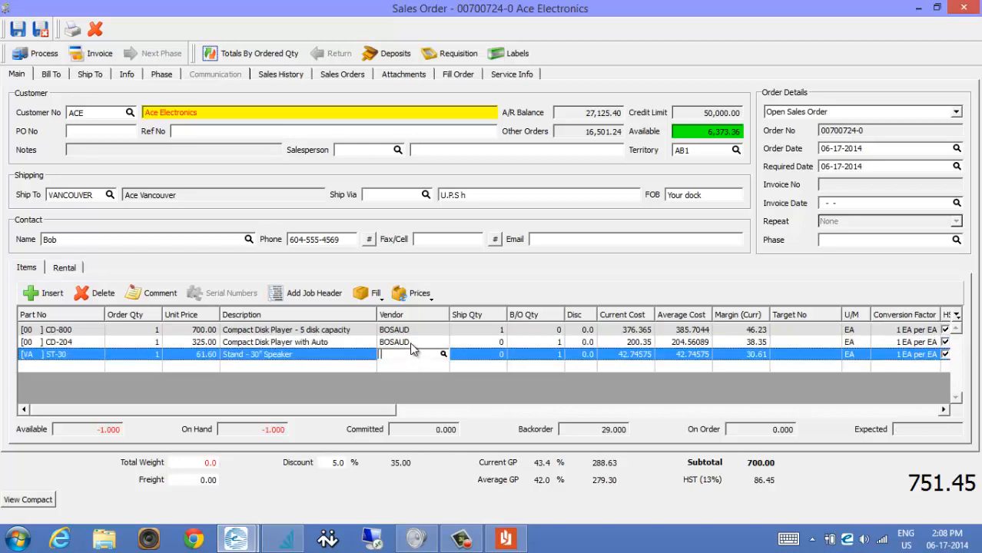
left_click(413, 344)
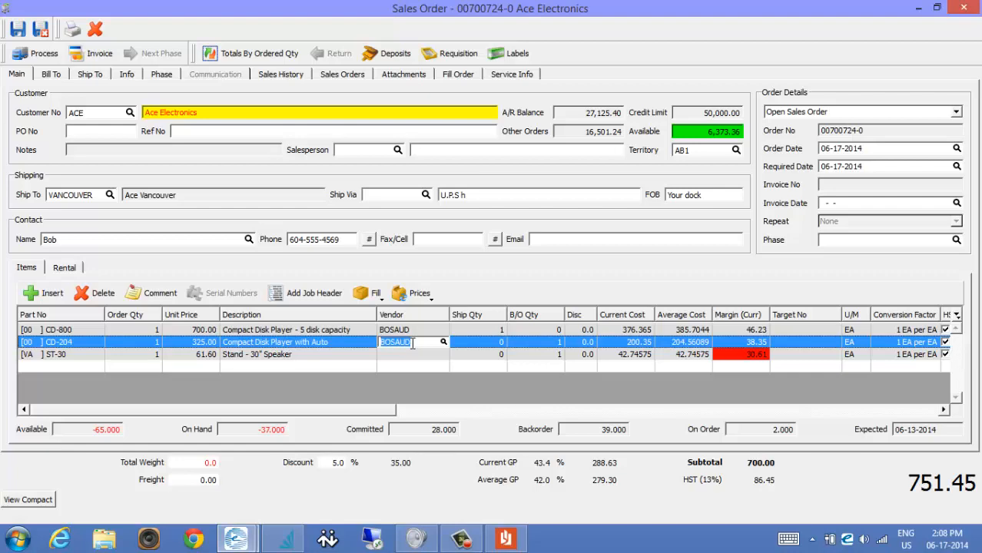
Step: Process the order's requisition with the required quantity for ST-30 set to 0 and CD-204 kept at 1
left_click(442, 55)
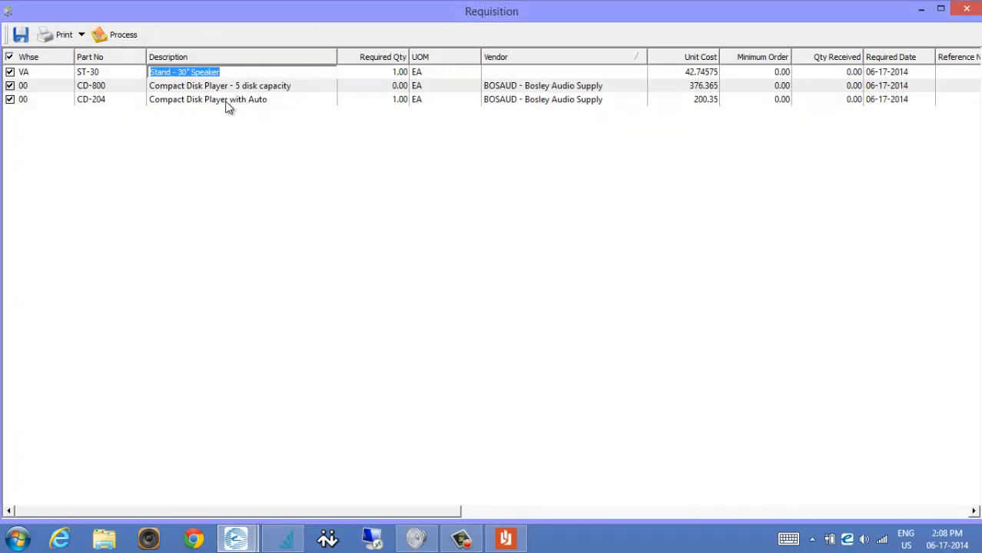
left_click(390, 73)
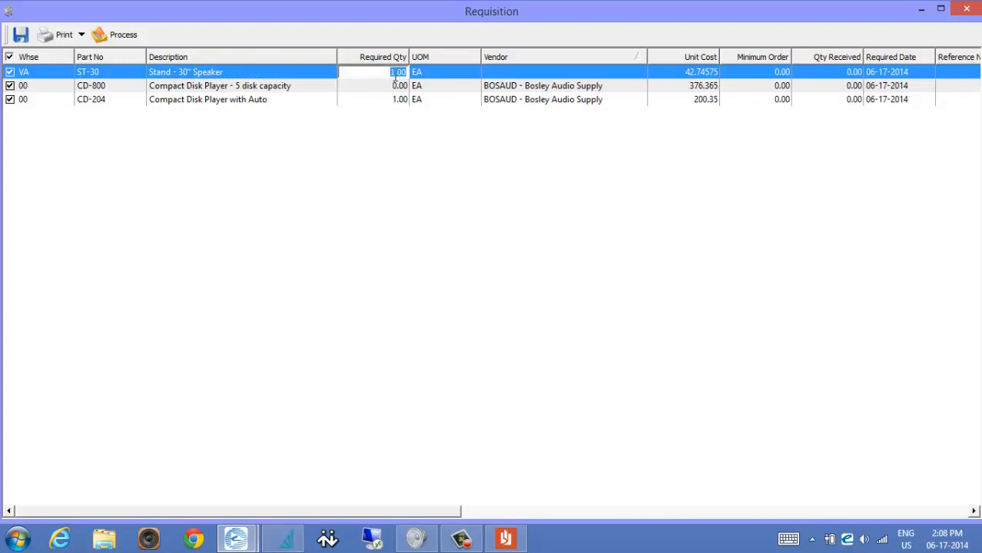
type("0")
left_click(379, 99)
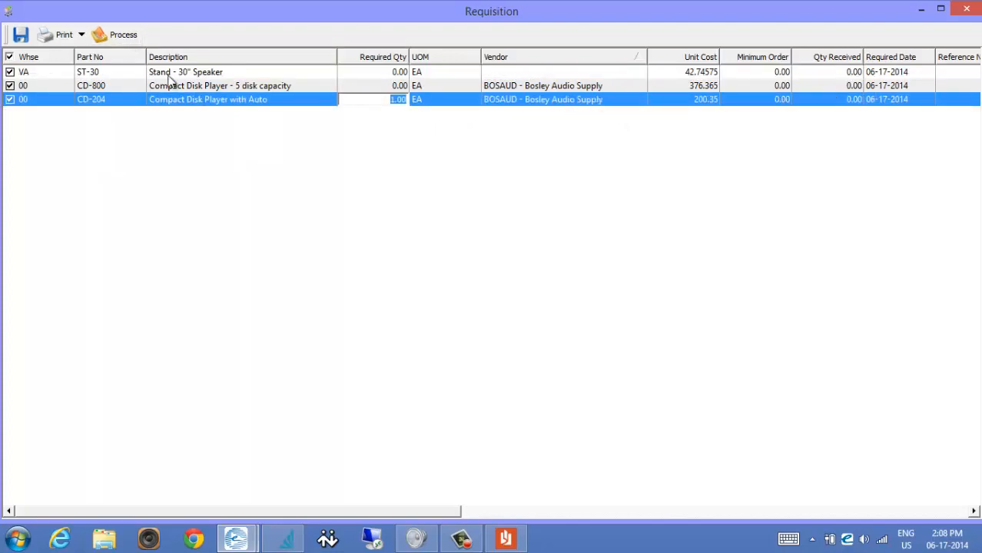
left_click(116, 36)
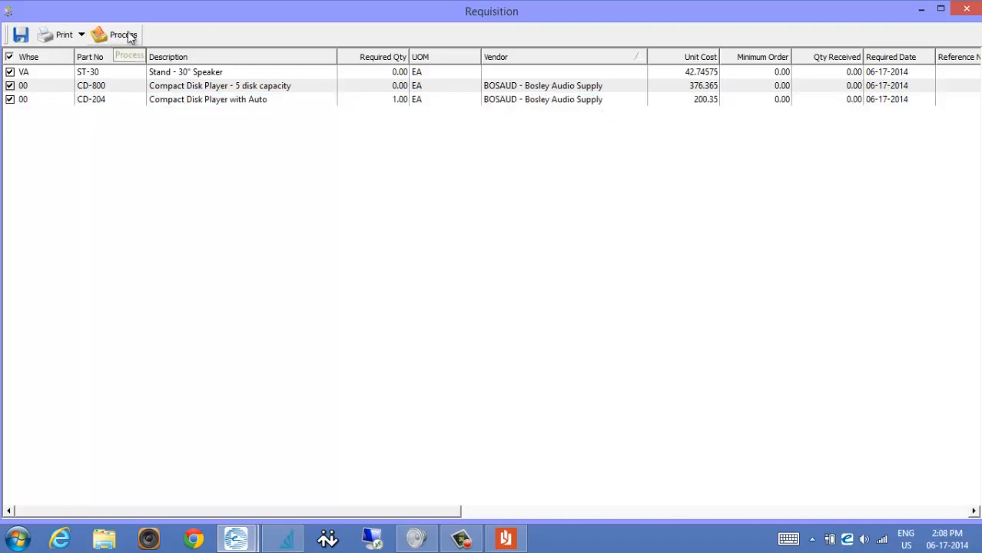
left_click(969, 10)
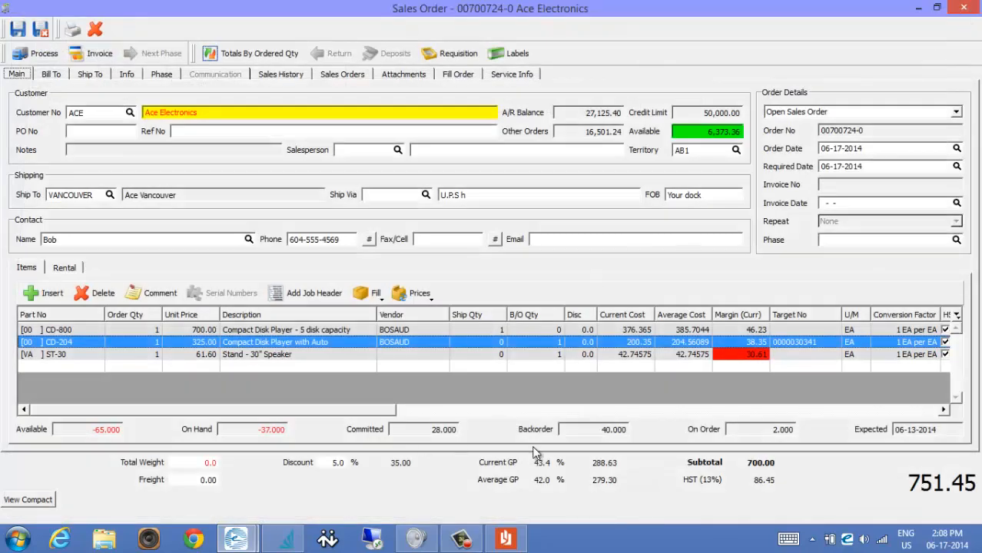
Step: Examine the Target Type and Target No columns for the CD-204 and ST-30 order lines
left_click(917, 410)
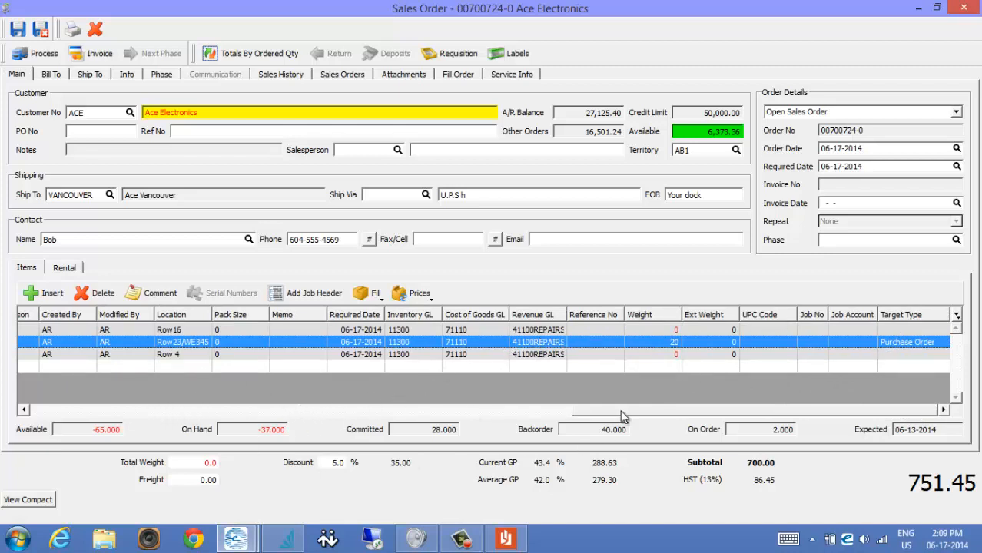
left_click_drag(624, 415, 209, 383)
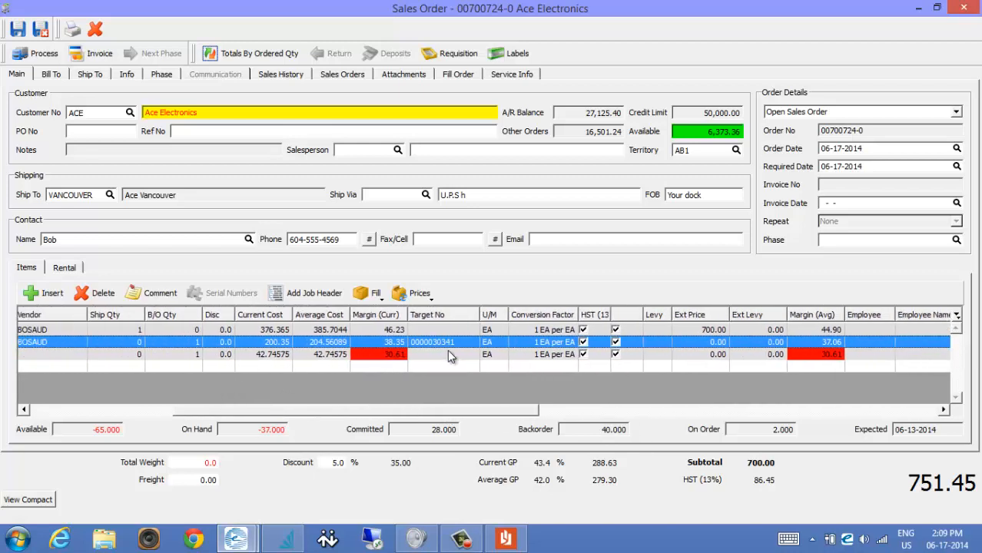
left_click(449, 352)
left_click(446, 343)
left_click_drag(384, 413, 262, 412)
left_click(761, 359)
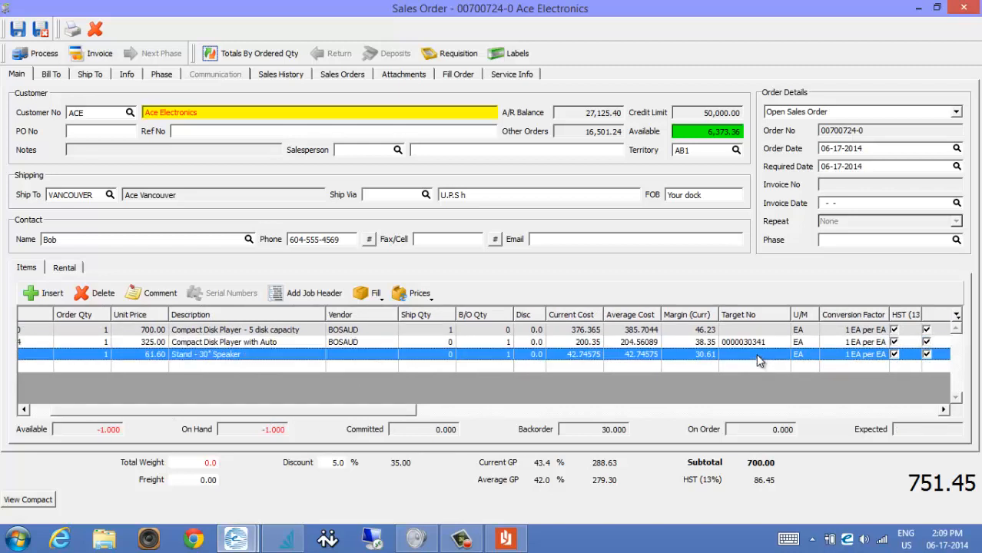
left_click(730, 343)
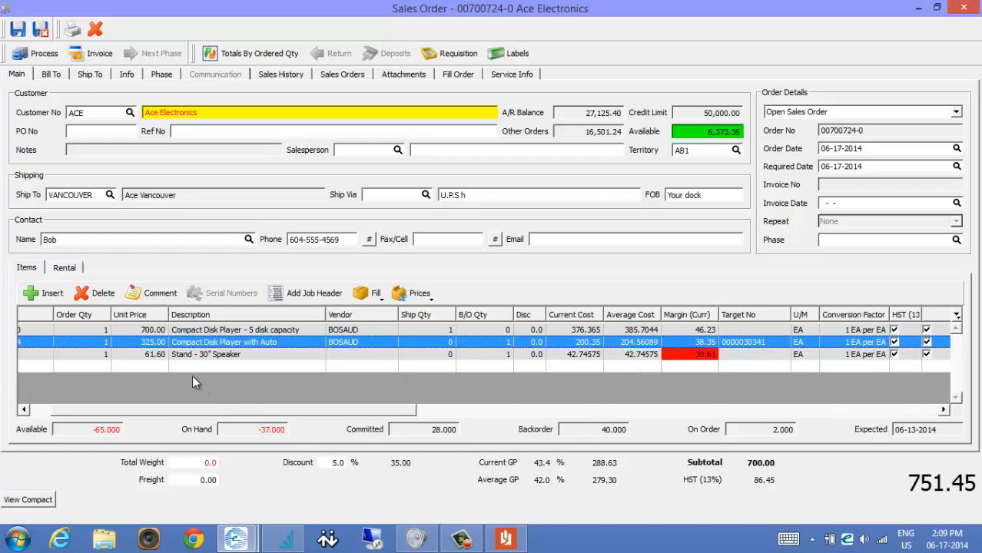
Step: Review the stock figures from Available through Expected for CD-800, and the On Order quantity for CD-204
scroll(43, 415, "left", 2)
left_click(65, 329)
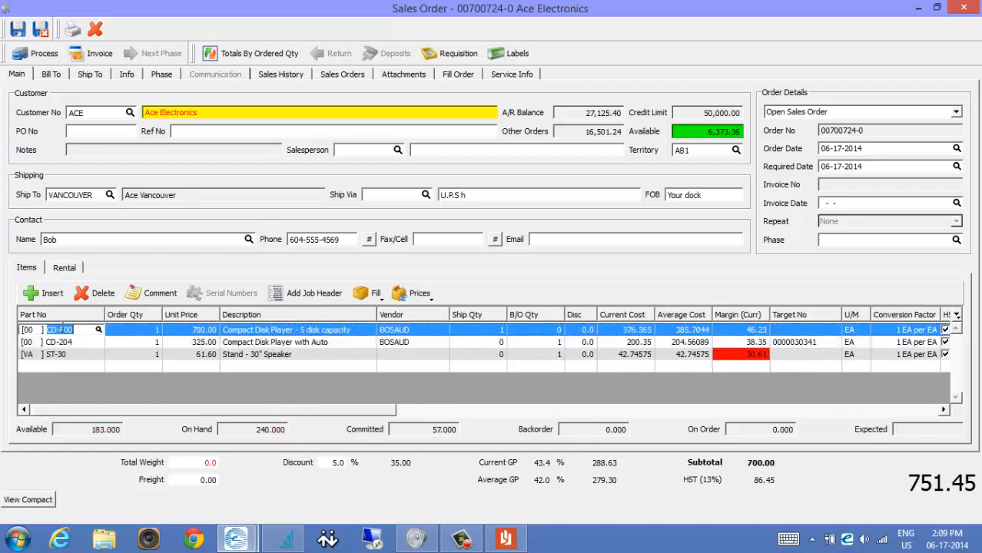
double_click(98, 434)
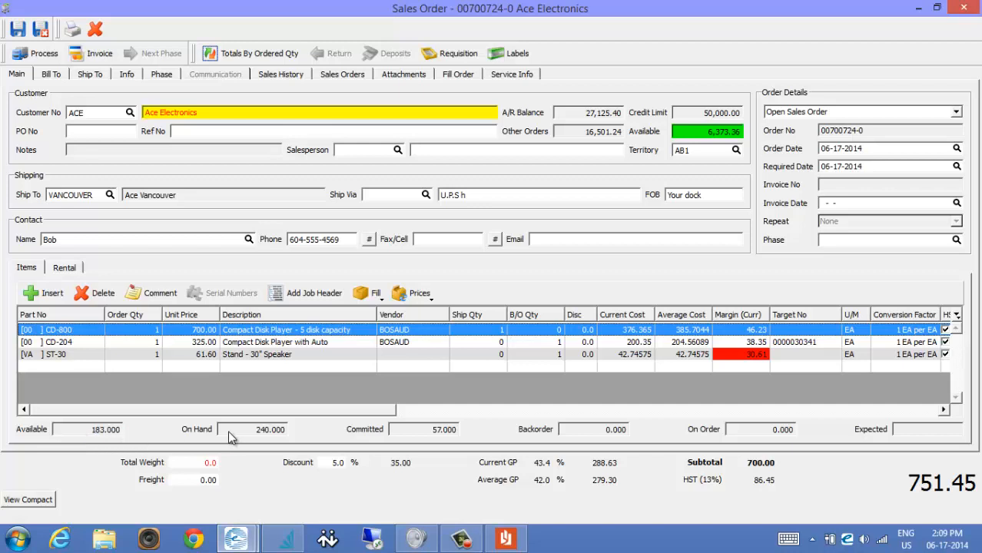
double_click(252, 433)
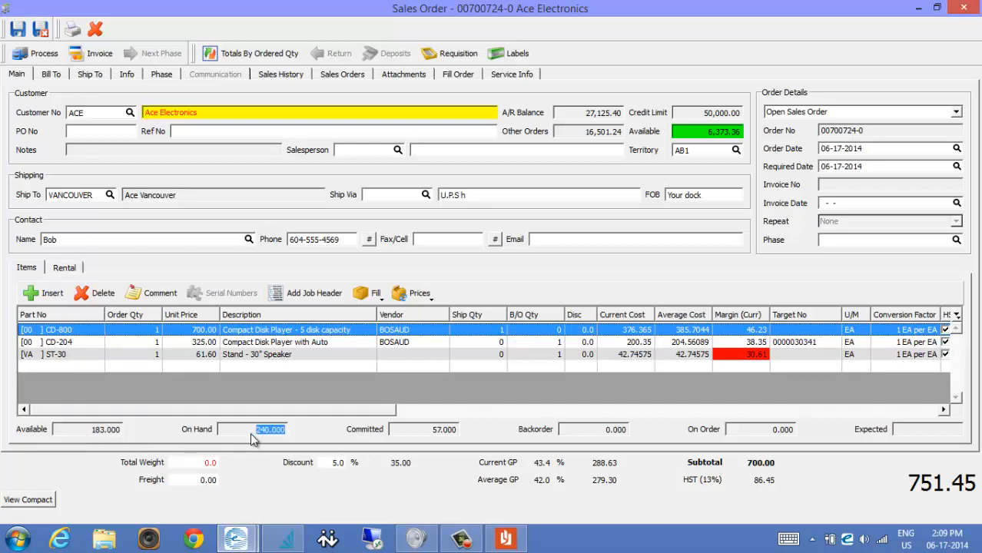
double_click(435, 430)
double_click(607, 430)
double_click(777, 431)
double_click(904, 431)
left_click(74, 343)
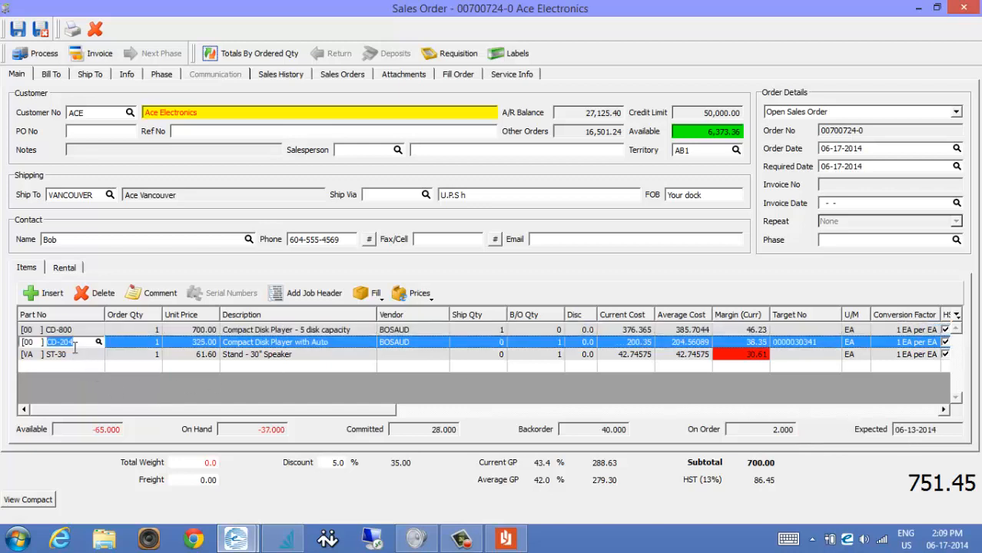
double_click(777, 432)
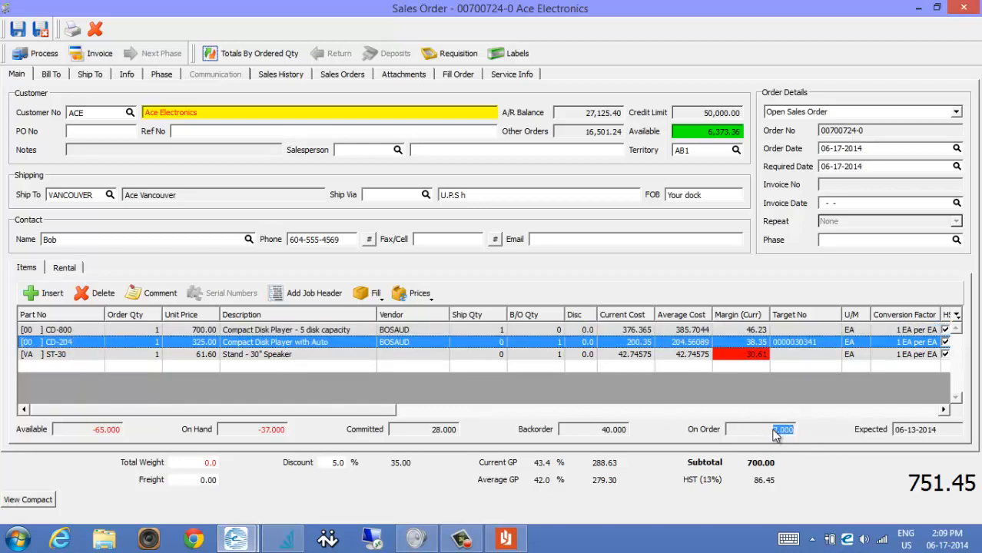
Step: Check the expected date for CD-204, and assign an employee from the employee list to the CD-800 order line
double_click(937, 432)
left_click_drag(318, 407, 442, 409)
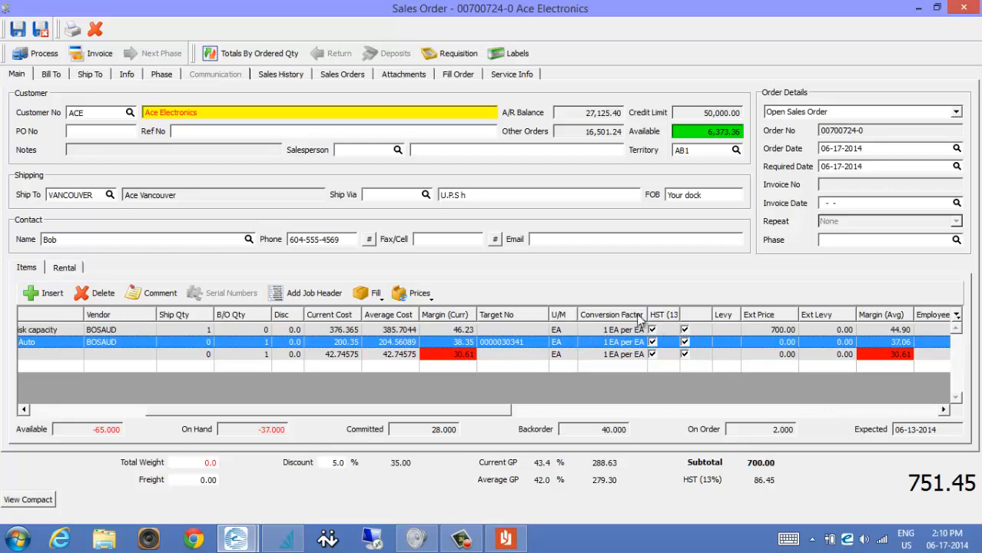
left_click_drag(461, 416, 644, 377)
left_click(671, 328)
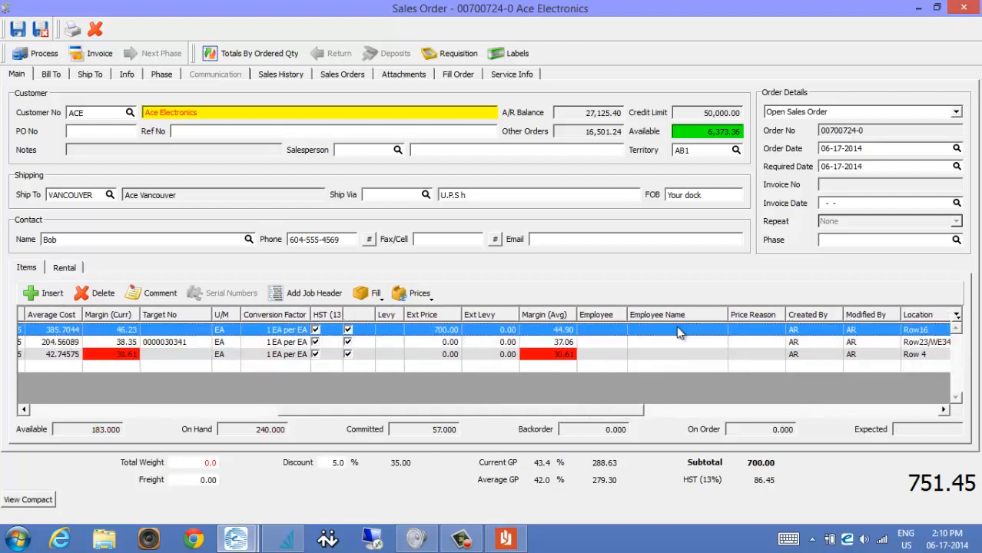
double_click(621, 330)
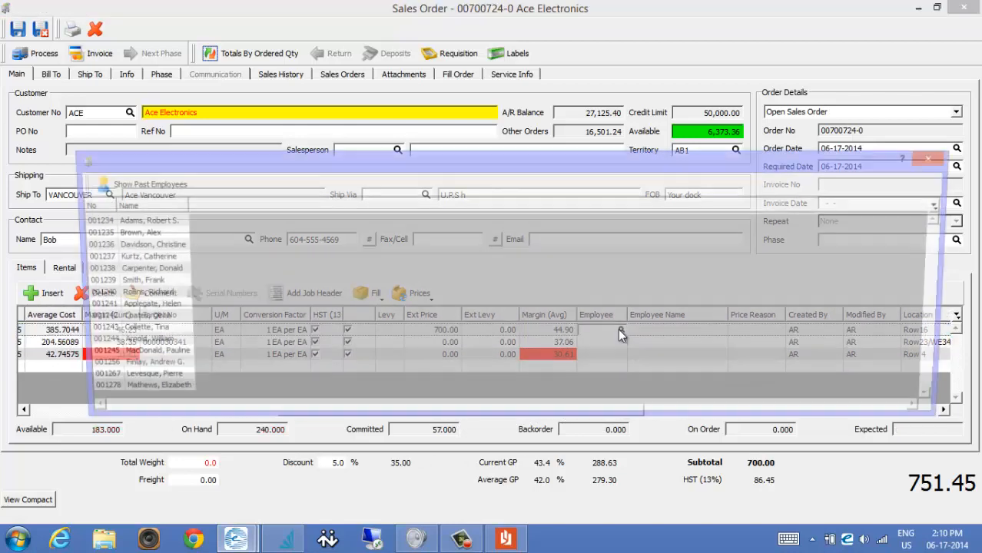
double_click(128, 270)
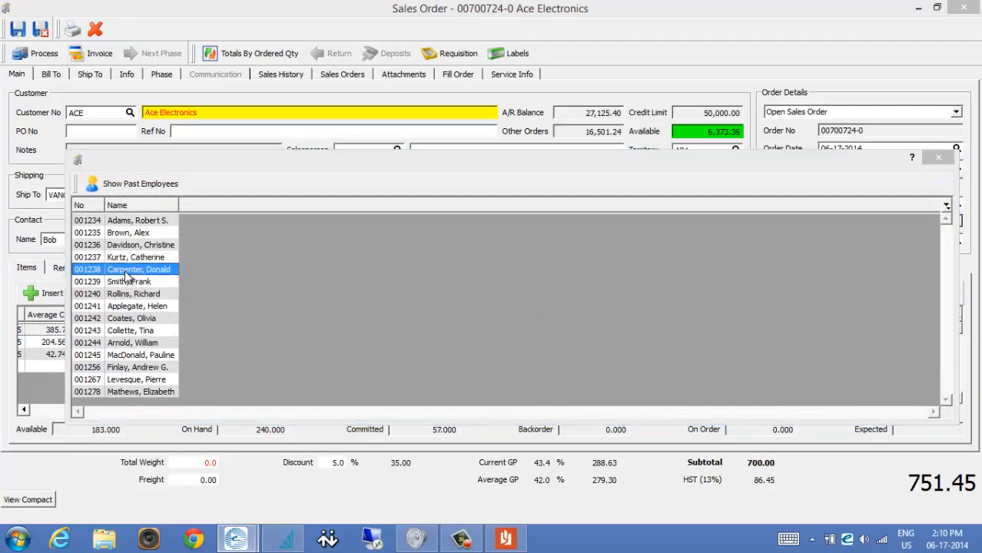
left_click(606, 350)
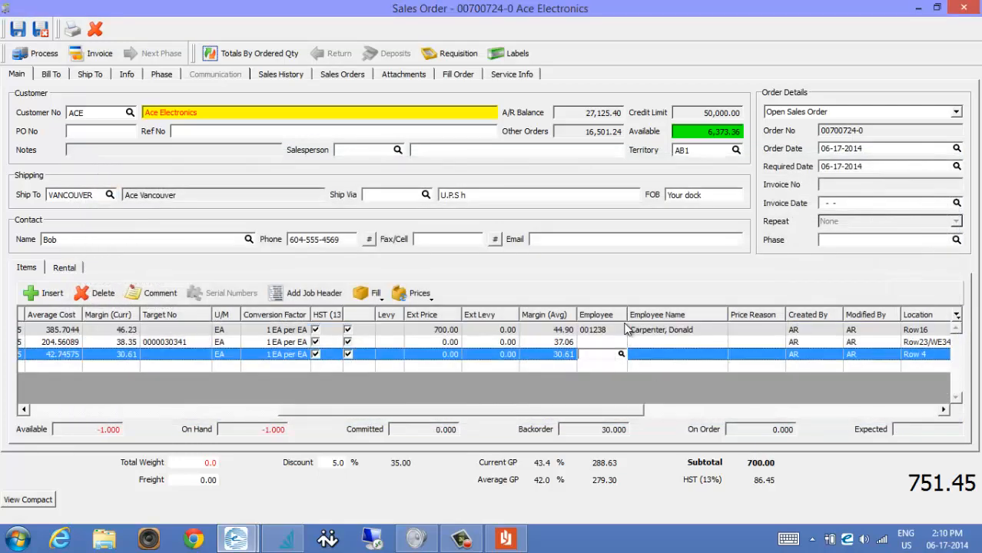
left_click(675, 332)
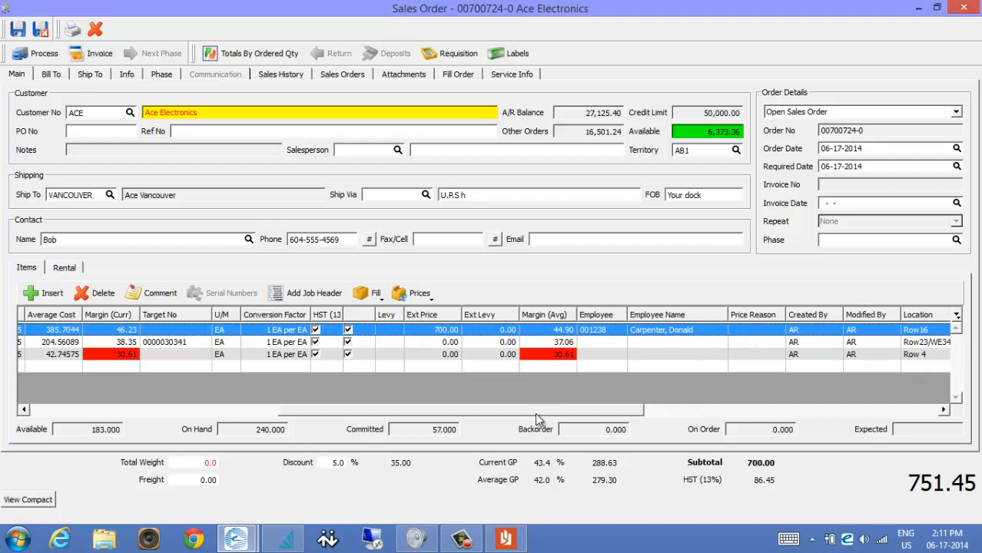
Step: Open the customer's item sales history from the CD-204 line, sort it by part number, and compare past CD-204 quantities and unit prices
left_click_drag(535, 413, 187, 402)
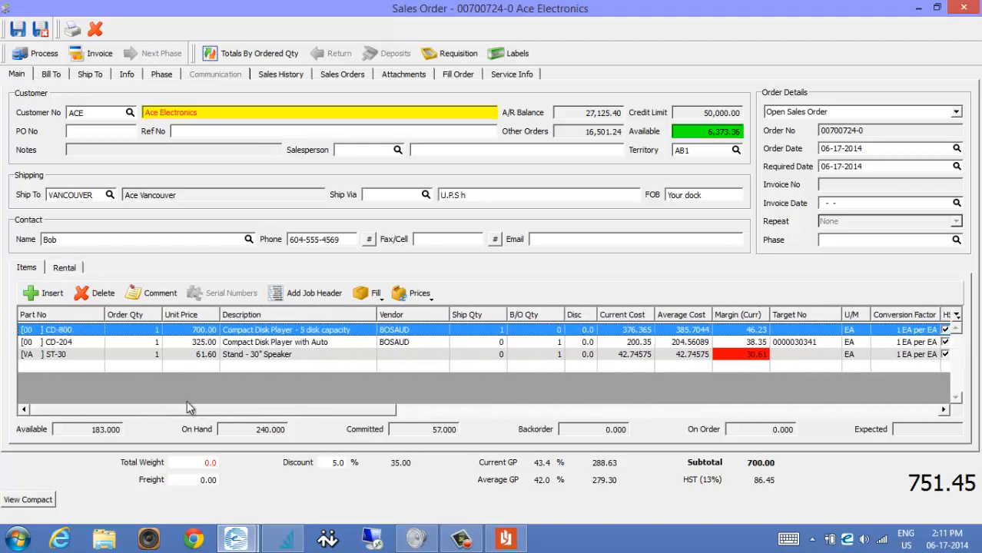
left_click(185, 342)
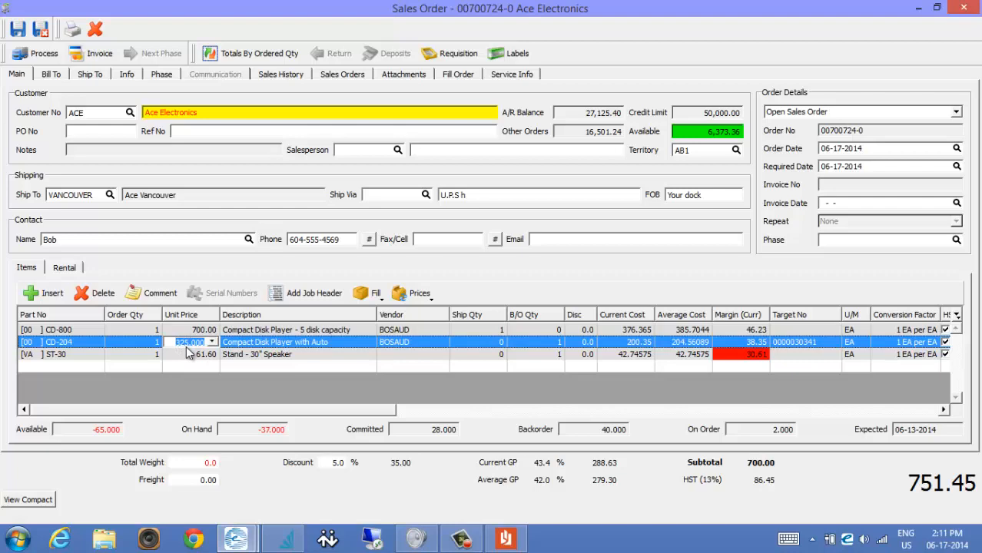
key("F9")
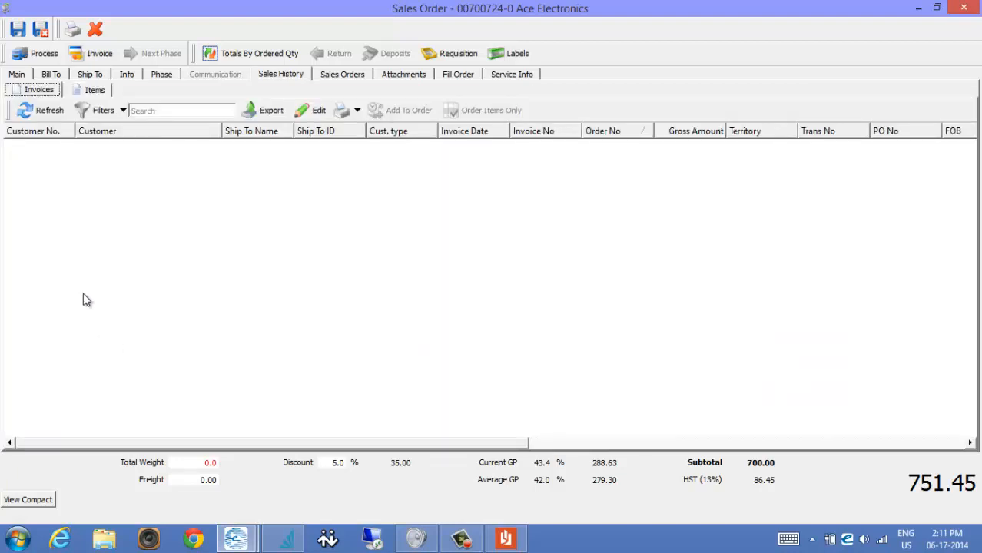
left_click(95, 90)
left_click(283, 132)
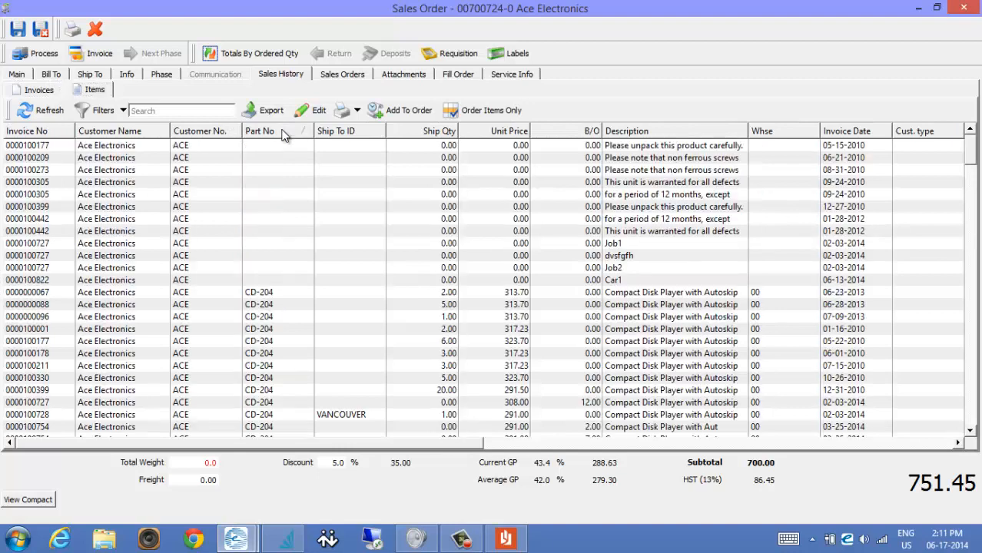
scroll(316, 269, "down", 4)
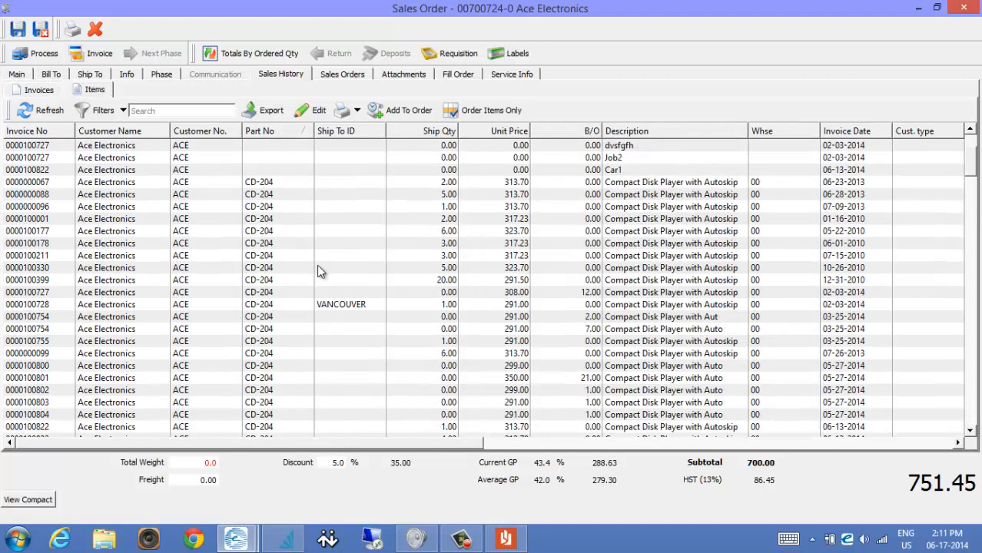
left_click(283, 188)
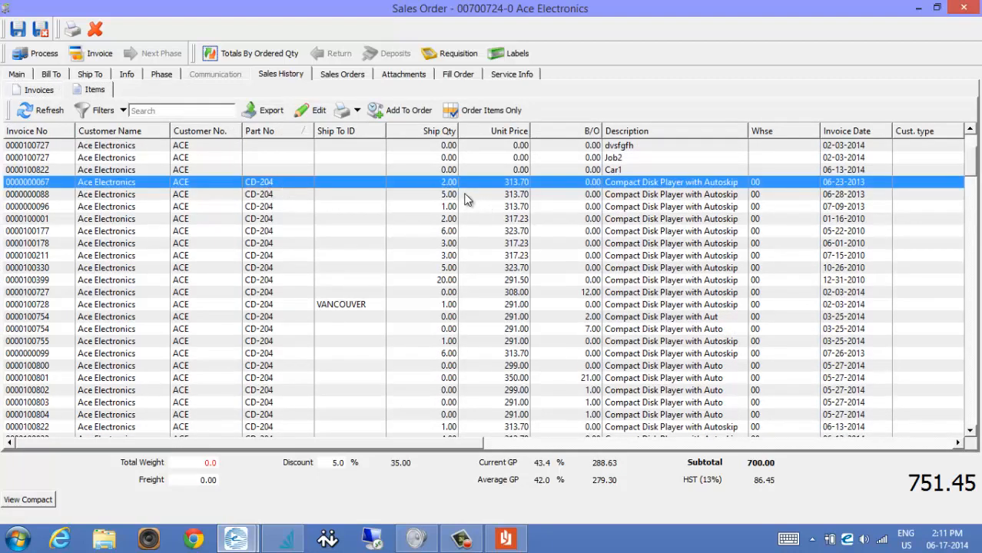
scroll(468, 206, "down", 1)
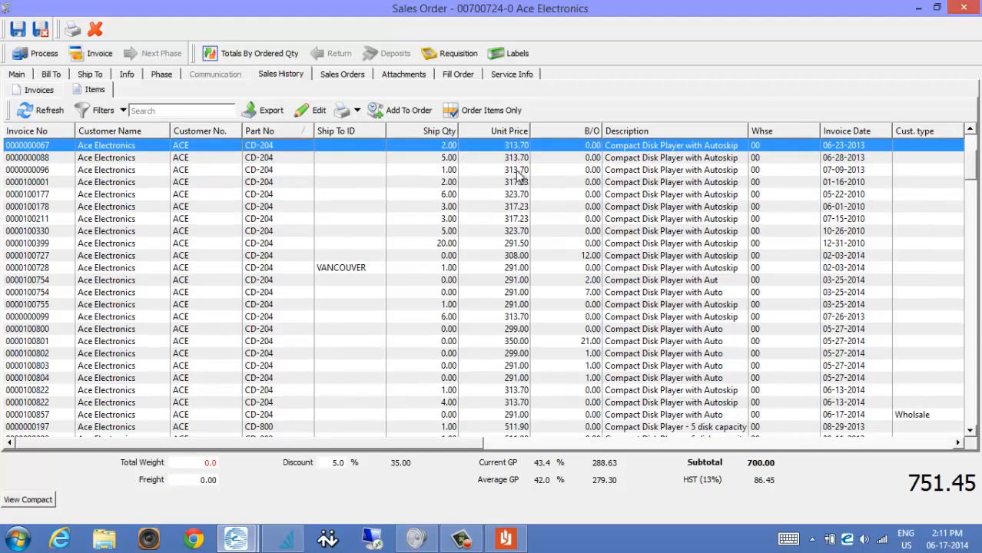
left_click(490, 244)
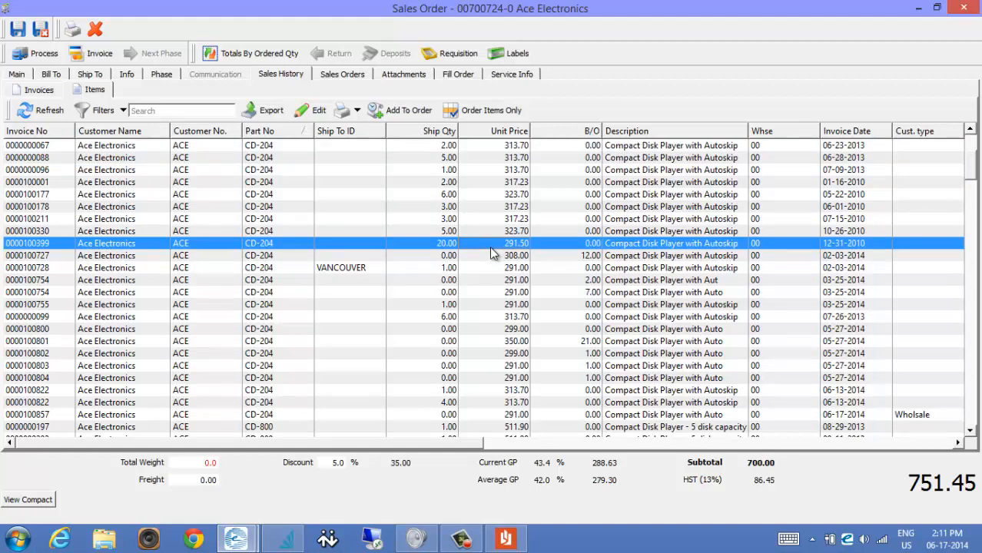
Step: Open the past invoice with 20 units of CD-204, review its item lines, and close it
double_click(438, 247)
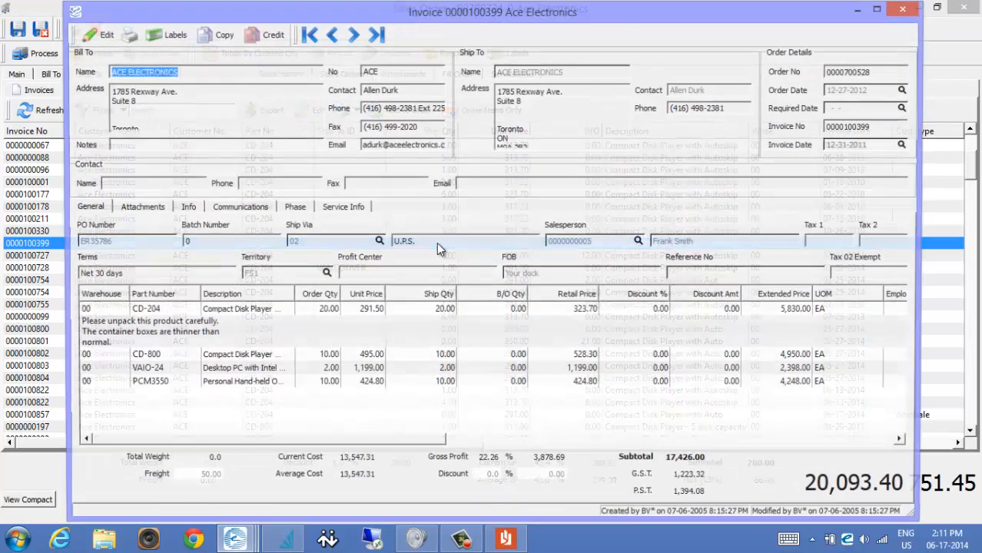
left_click(365, 322)
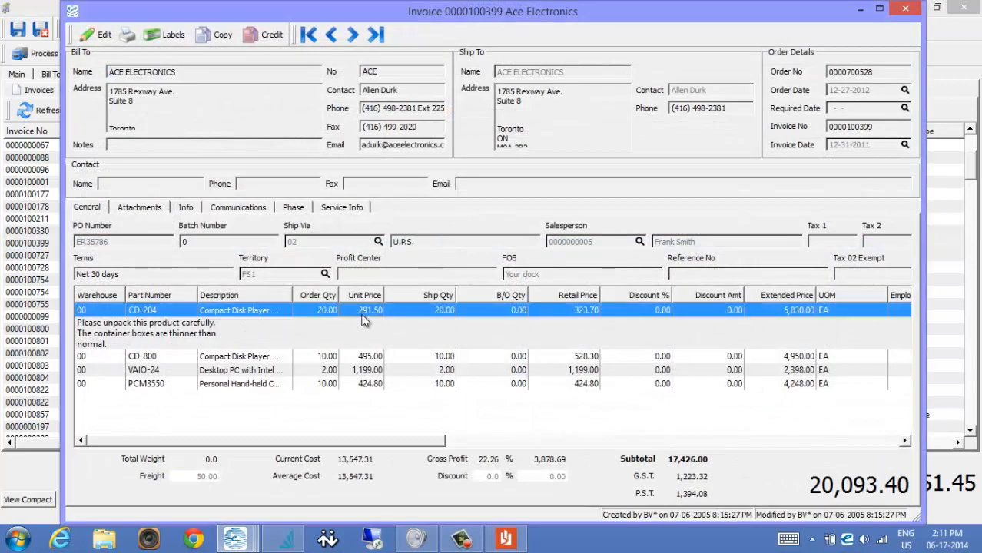
left_click(361, 355)
left_click(362, 370)
left_click(363, 384)
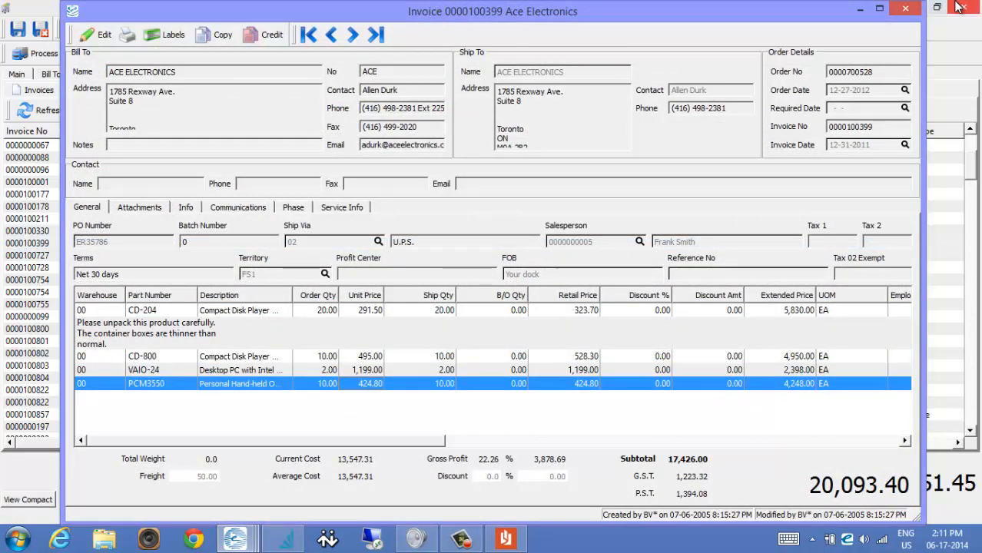
left_click(905, 9)
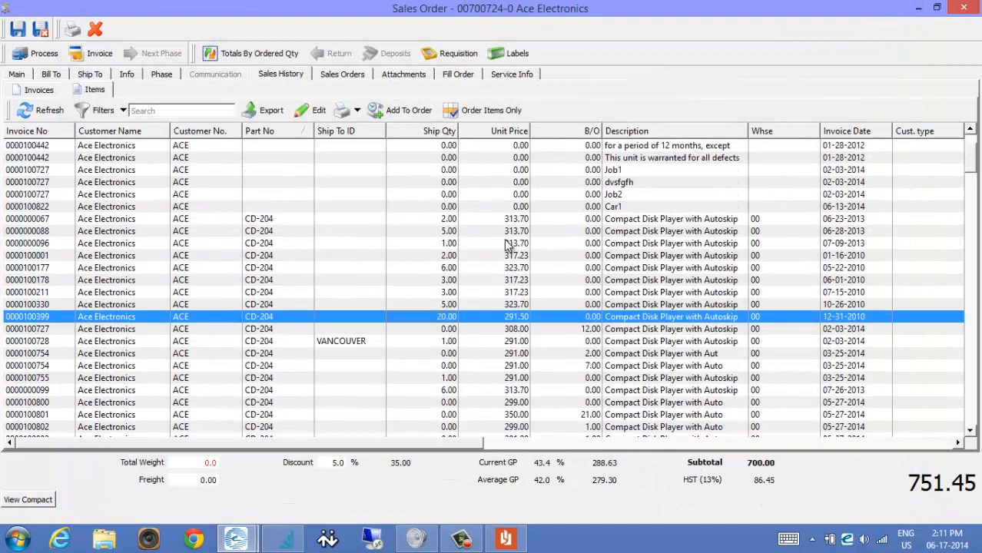
Step: Set the unit price of the CD-204 order line to 290
left_click(17, 74)
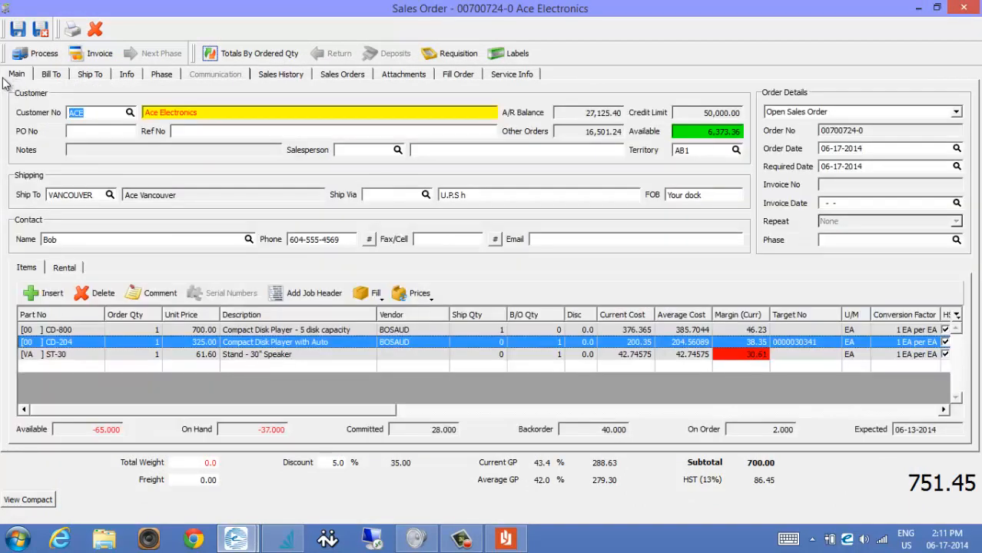
left_click(193, 338)
type("290")
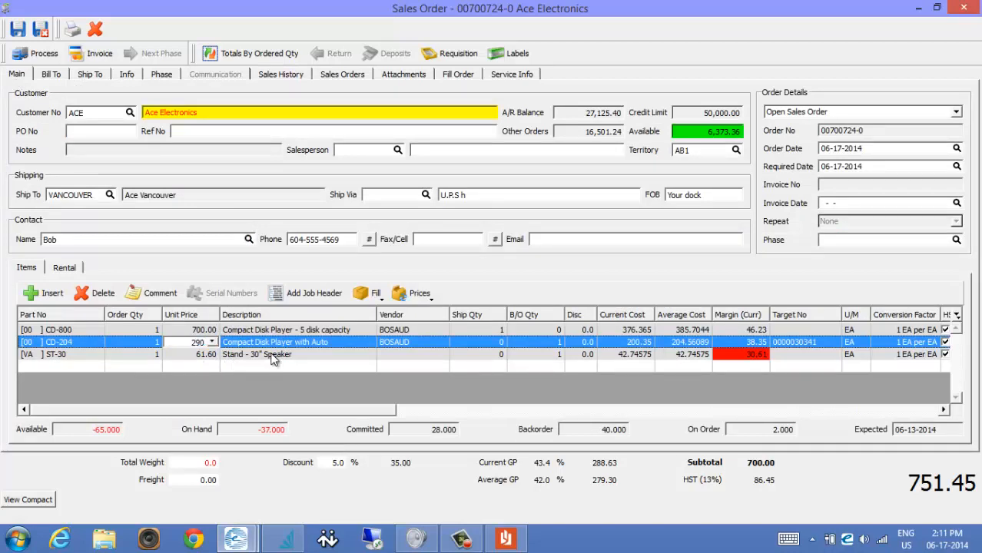
left_click(208, 364)
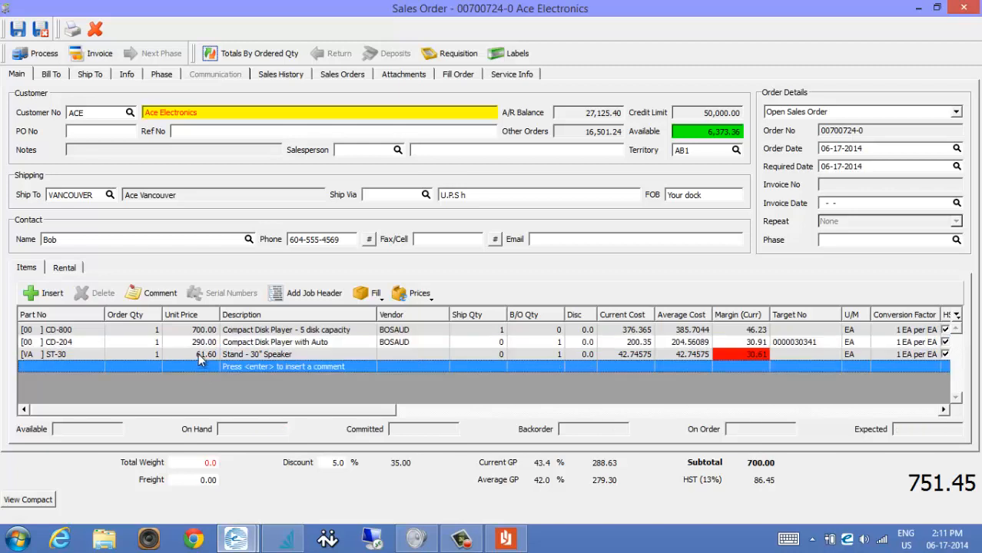
Step: Store the selected CD-204 line's price in the customer price matrix, applied to all warehouses
left_click(422, 294)
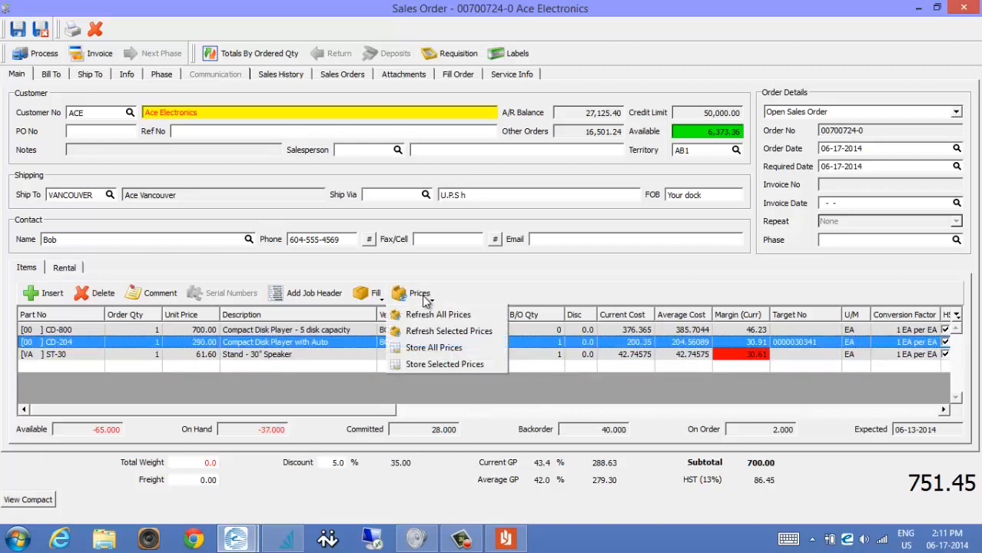
left_click(443, 364)
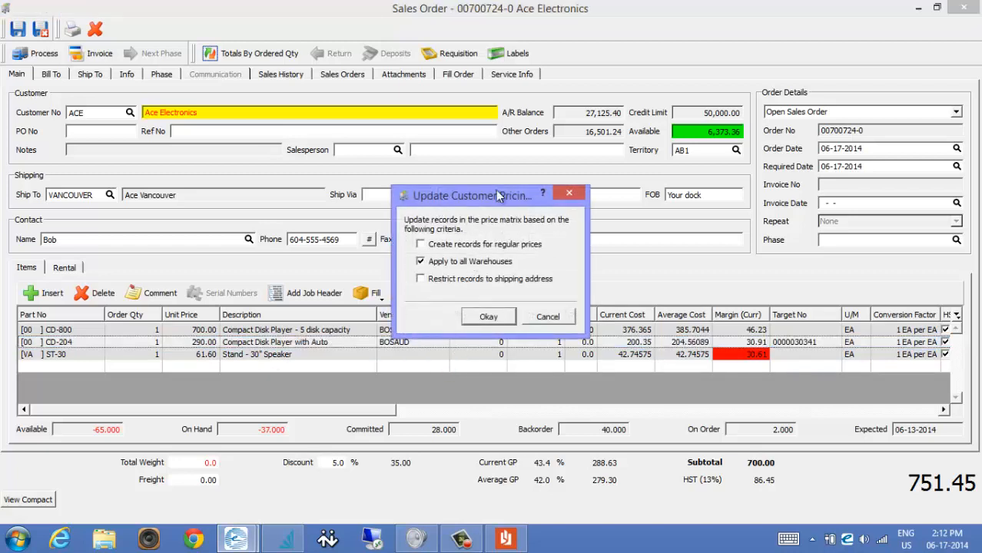
left_click(472, 264)
left_click(496, 318)
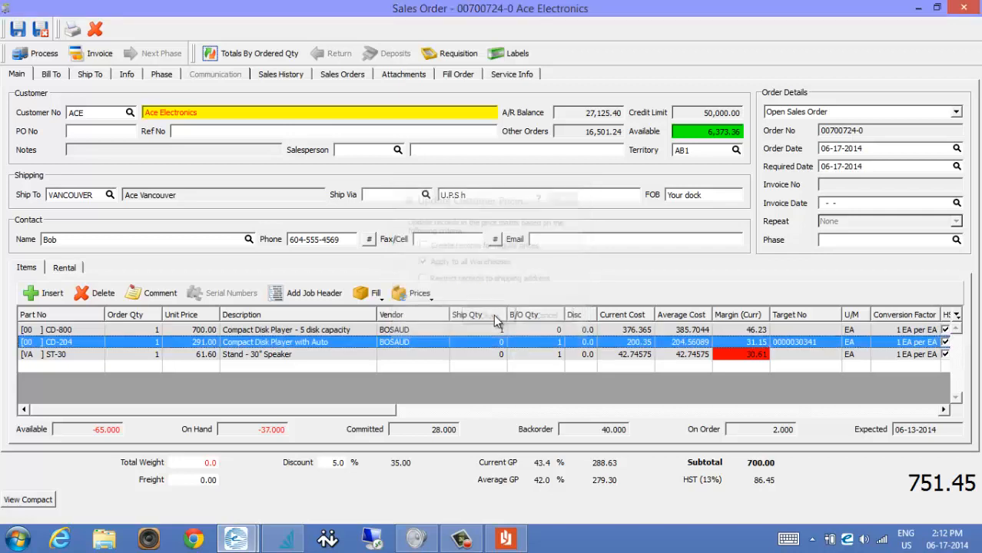
left_click(195, 365)
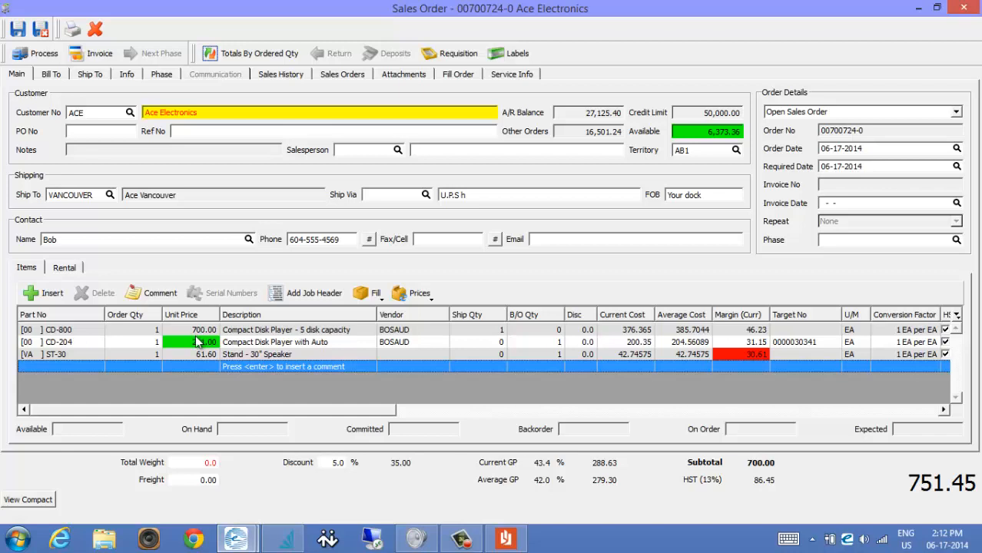
Step: Reopen the item sales history from the CD-204 line and look through the CD-204 and CD-800 entries
left_click(194, 343)
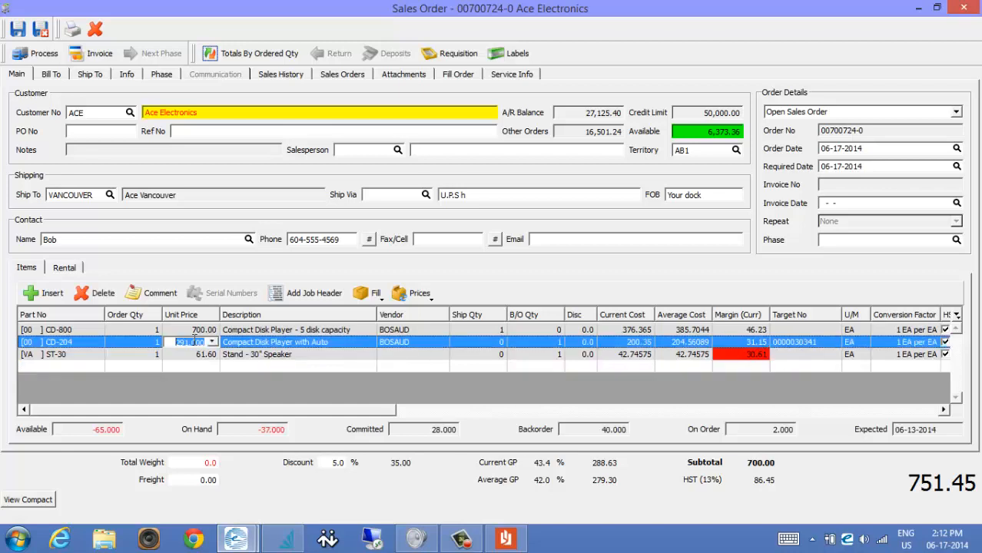
key("F7")
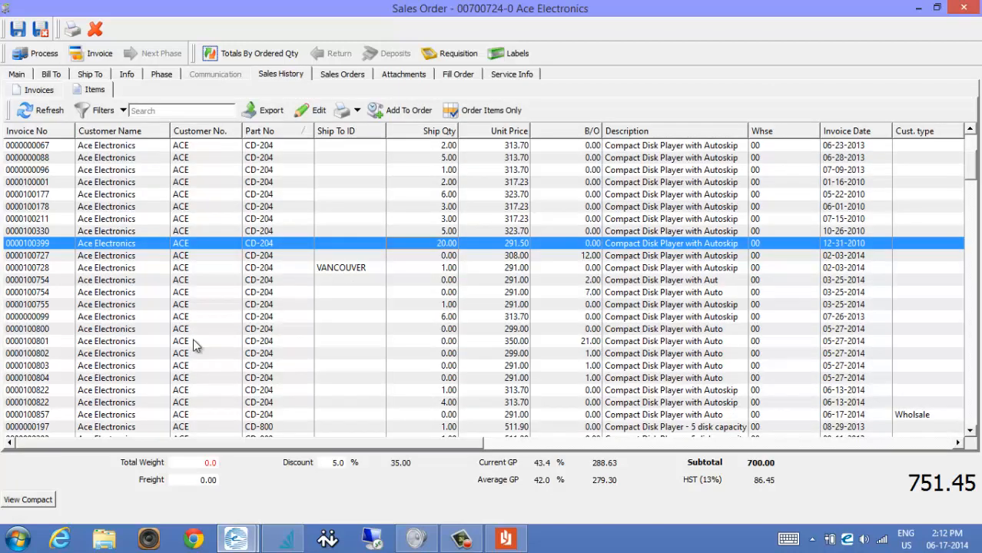
scroll(345, 355, "down", 3)
scroll(344, 350, "down", 4)
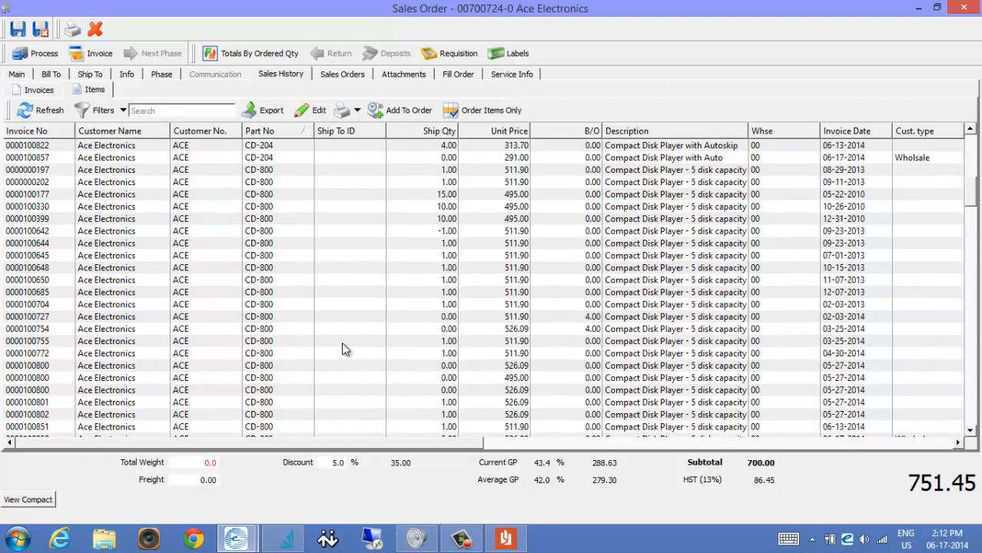
scroll(350, 345, "down", 2)
left_click(281, 208)
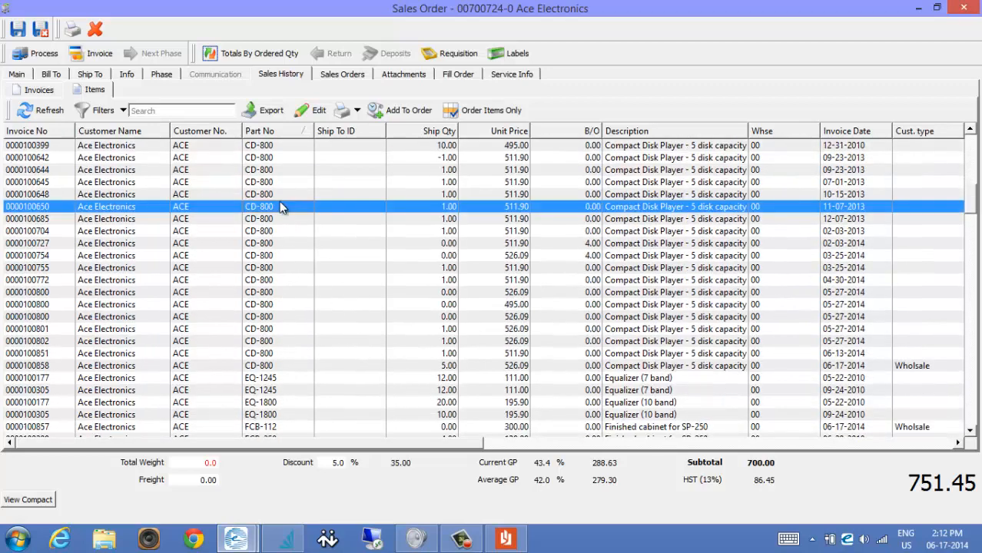
Step: Add the past EQ-1800, MCB-250, N142, PCM3550, PS-2, RC2400 and PCM8420 items from the sales history to the order
scroll(335, 257, "down", 3)
left_click(282, 295)
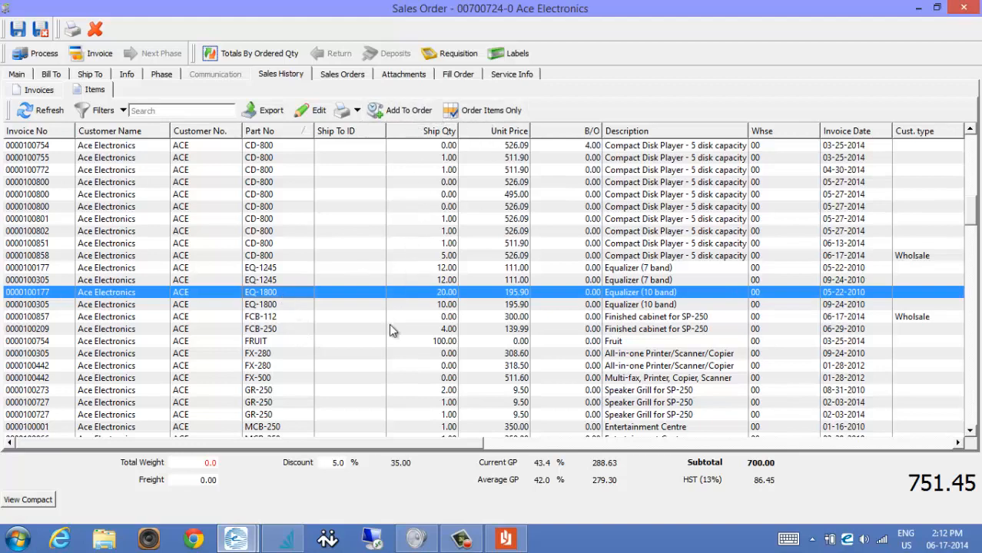
scroll(389, 331, "down", 4)
left_click(281, 306)
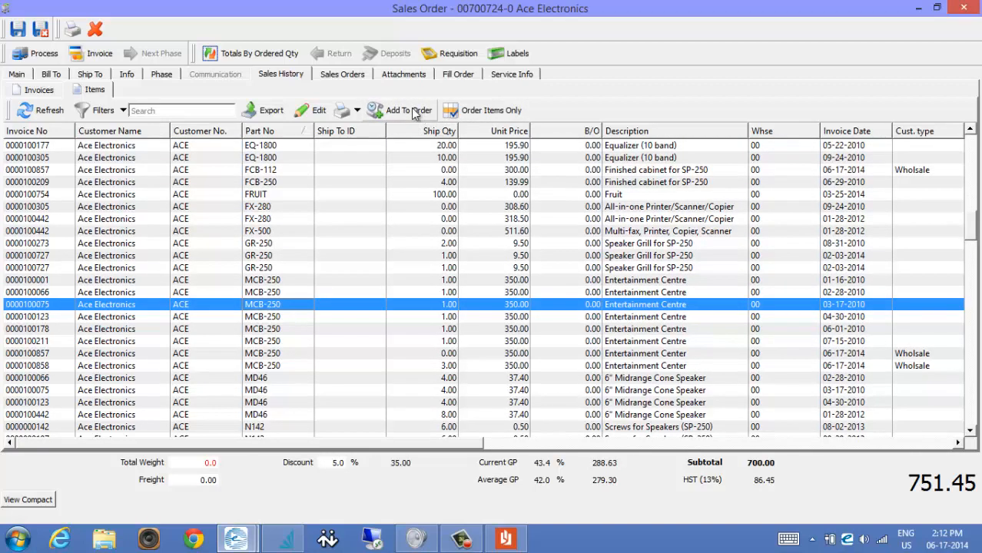
scroll(338, 368, "down", 4)
left_click(282, 317)
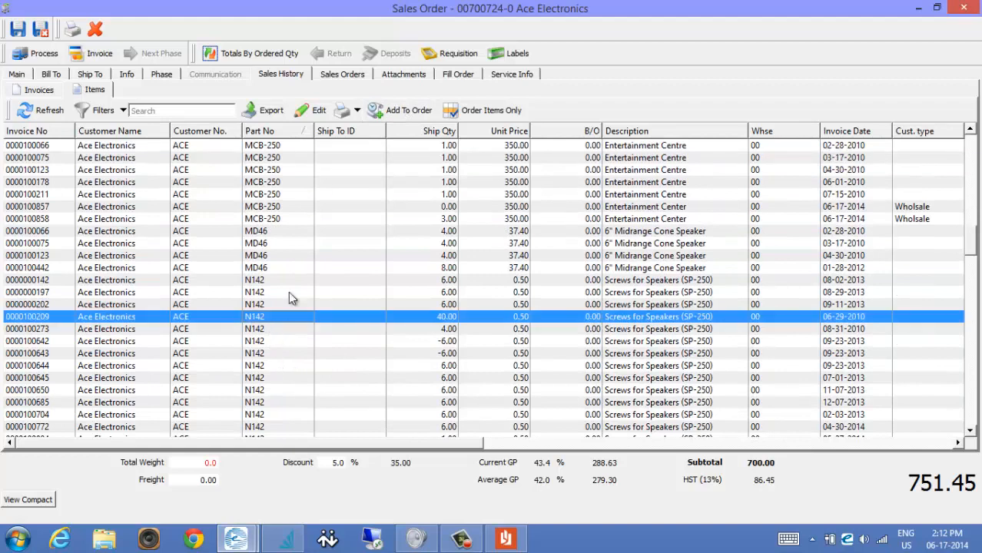
scroll(389, 353, "down", 4)
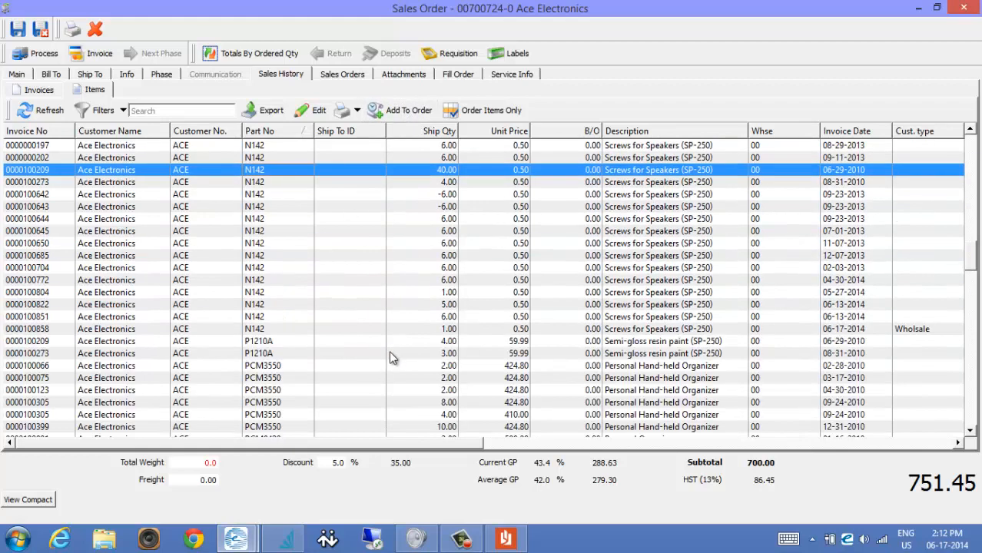
scroll(331, 352, "down", 2)
left_click(282, 317)
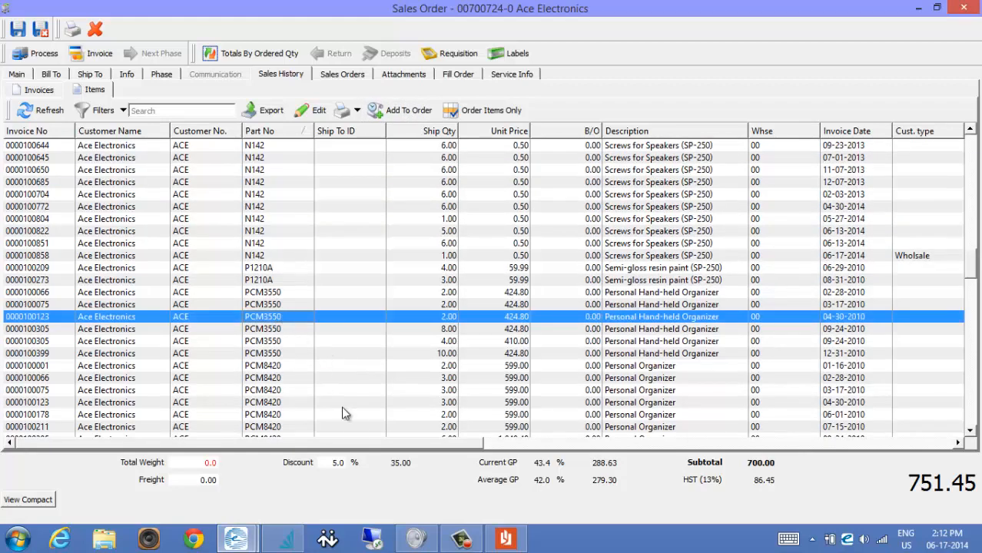
scroll(344, 414, "down", 5)
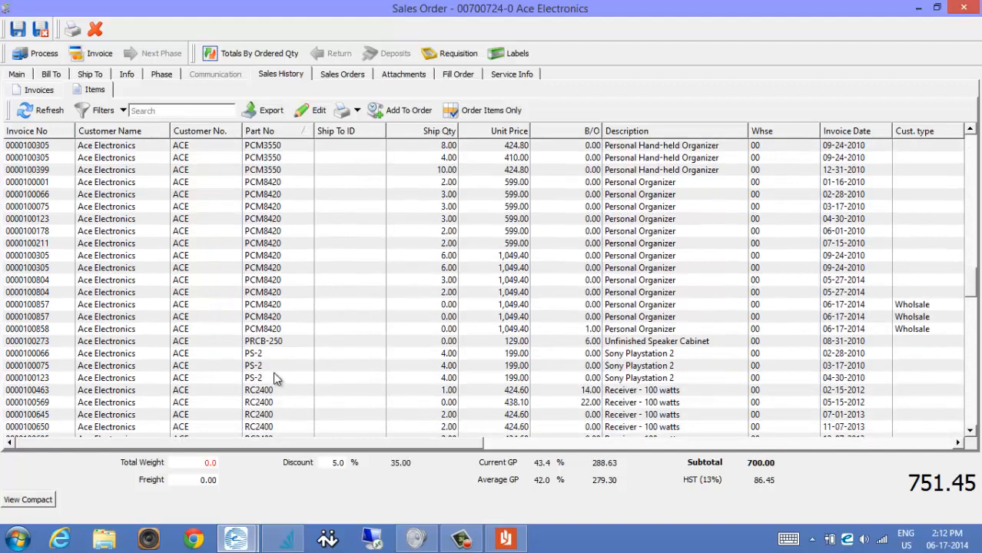
left_click(273, 367)
left_click(282, 403, "ctrl")
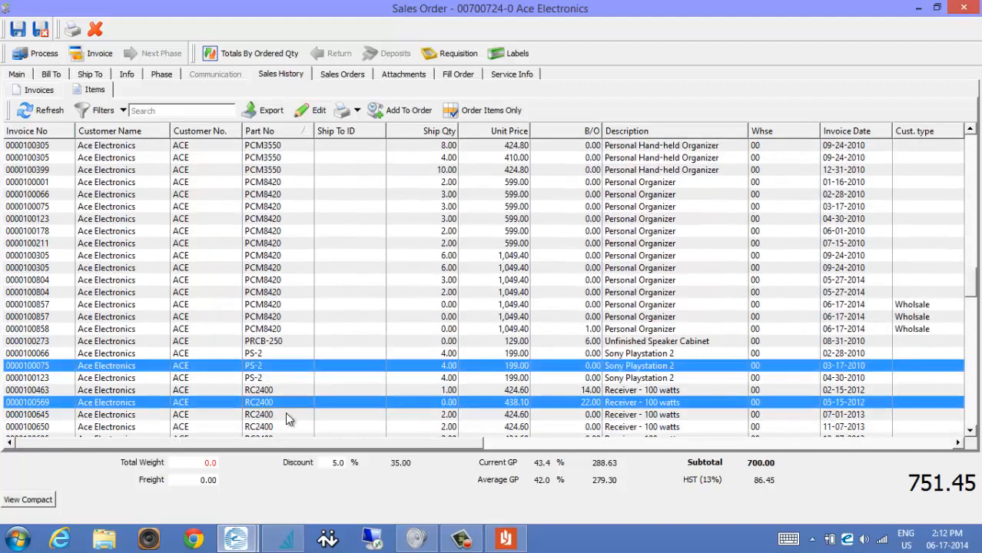
left_click(261, 245, "ctrl")
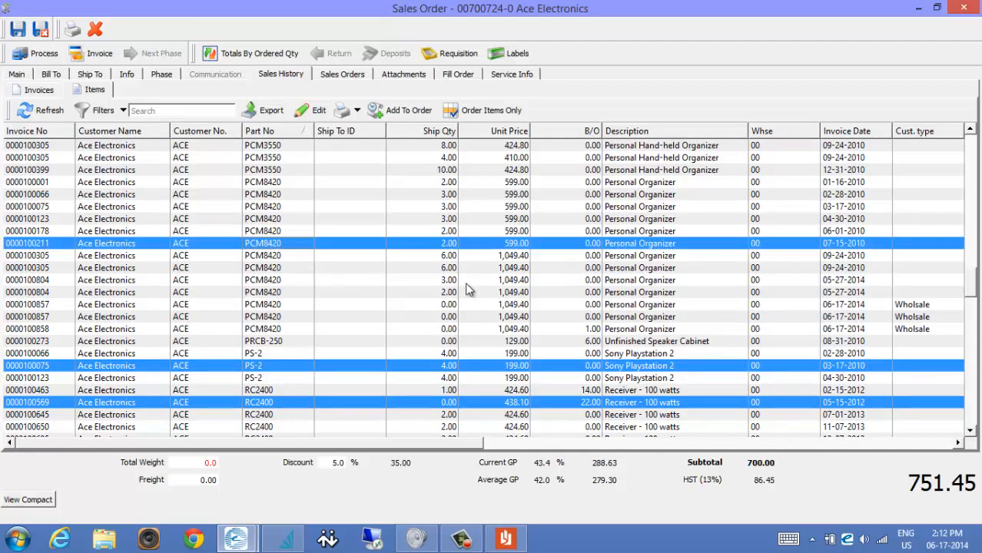
left_click(402, 111)
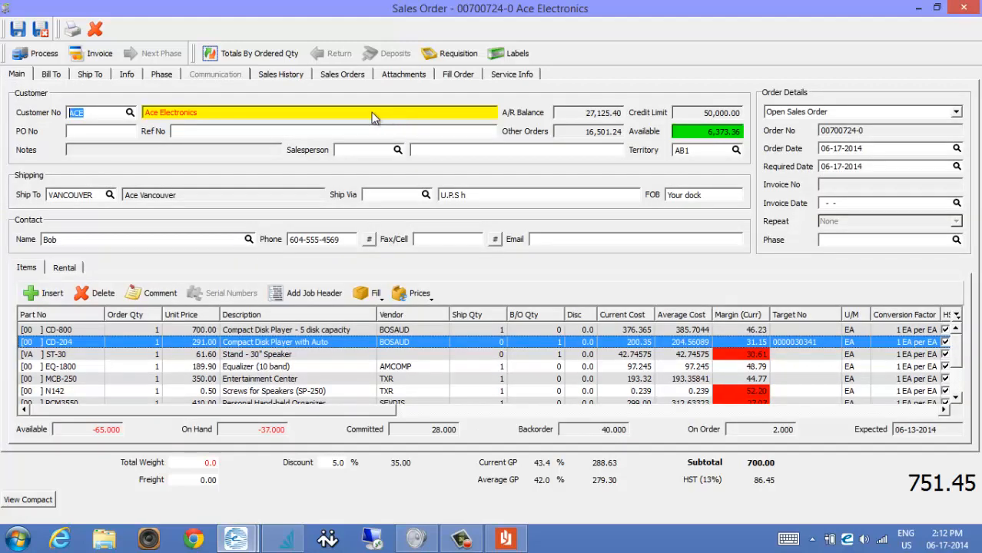
Step: In the compact order view, set the order quantities to 2 for EQ-1800, 4 for MCB-250, 5 for N142 and 3 for RC2400
left_click(29, 501)
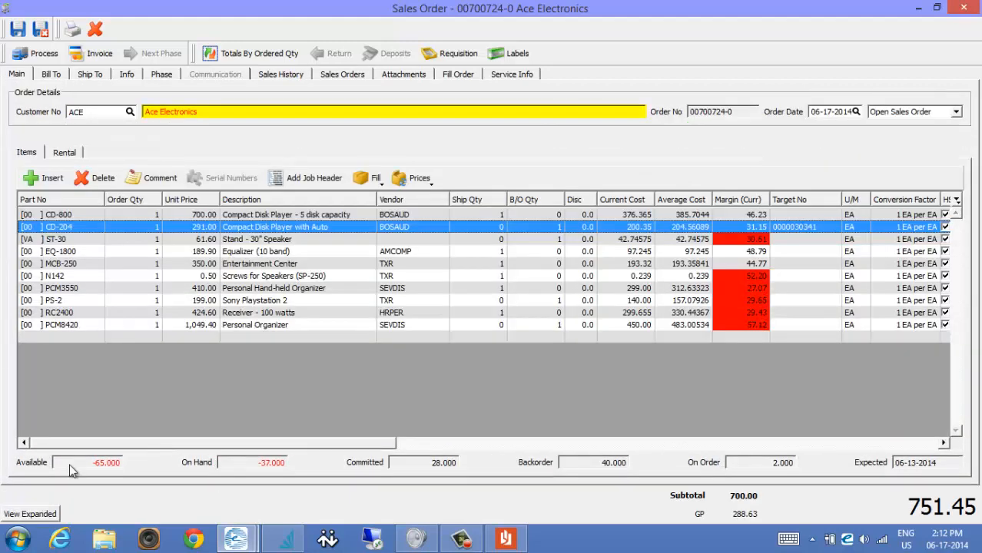
left_click(147, 252)
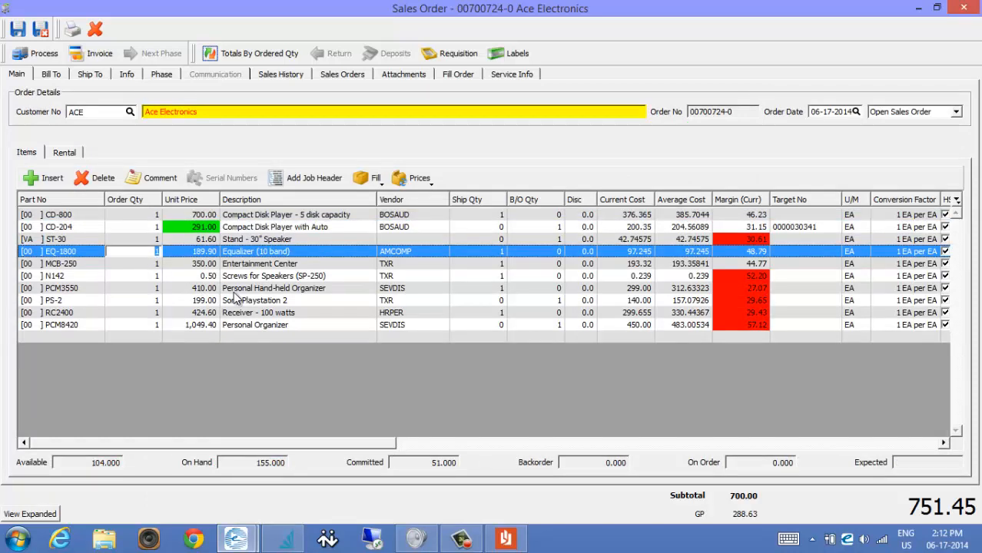
type("2")
key("Return")
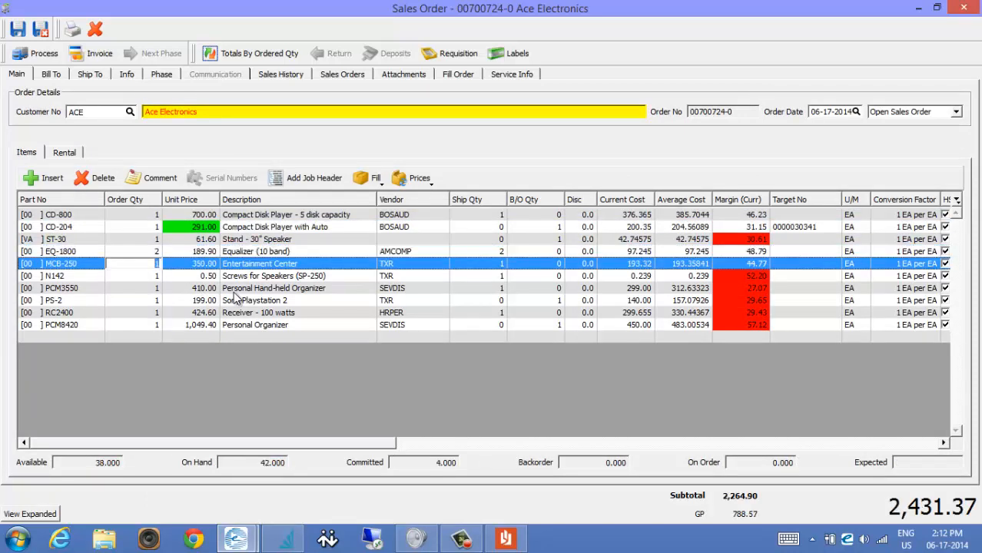
type("4")
key("Return")
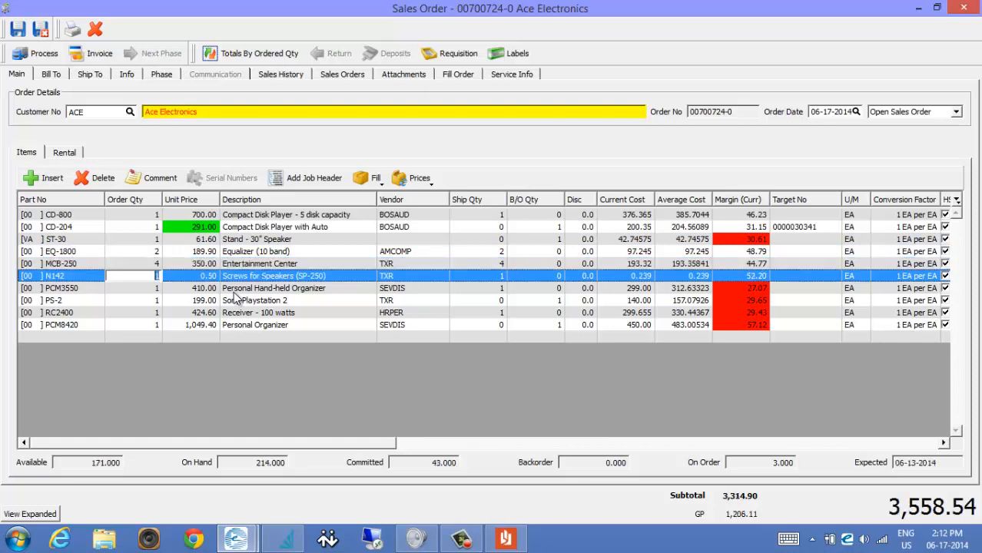
type("5")
key("Return")
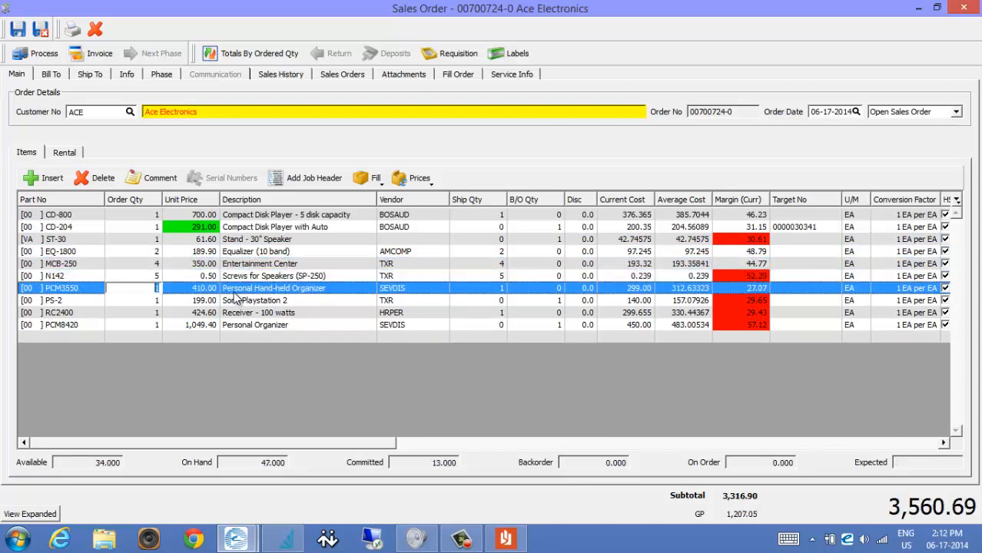
key("Return")
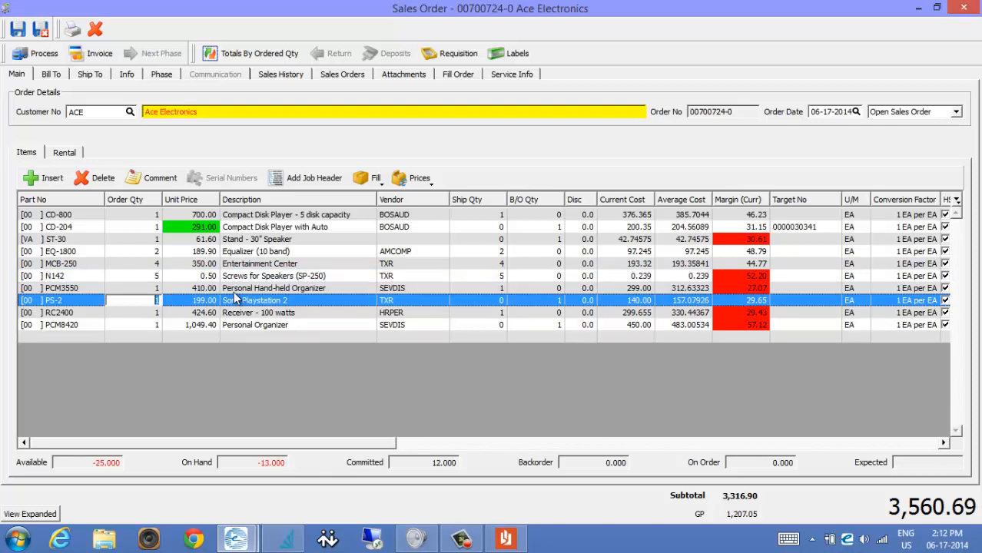
key("Return")
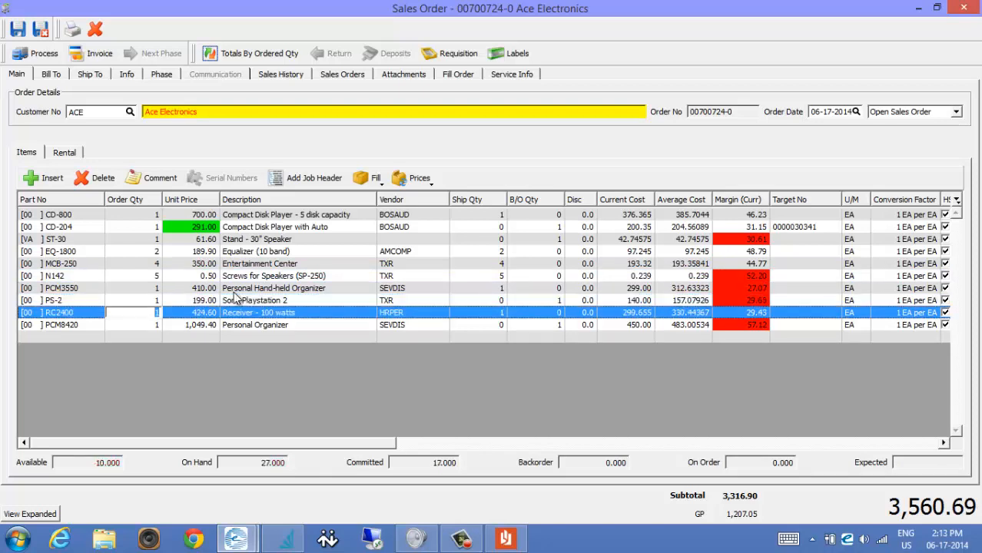
type("3")
key("Return")
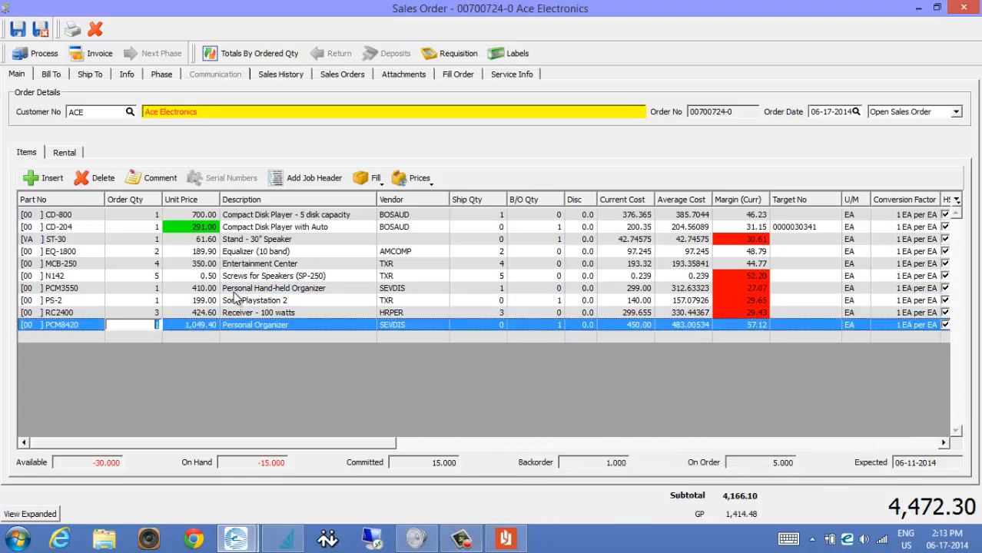
key("Return")
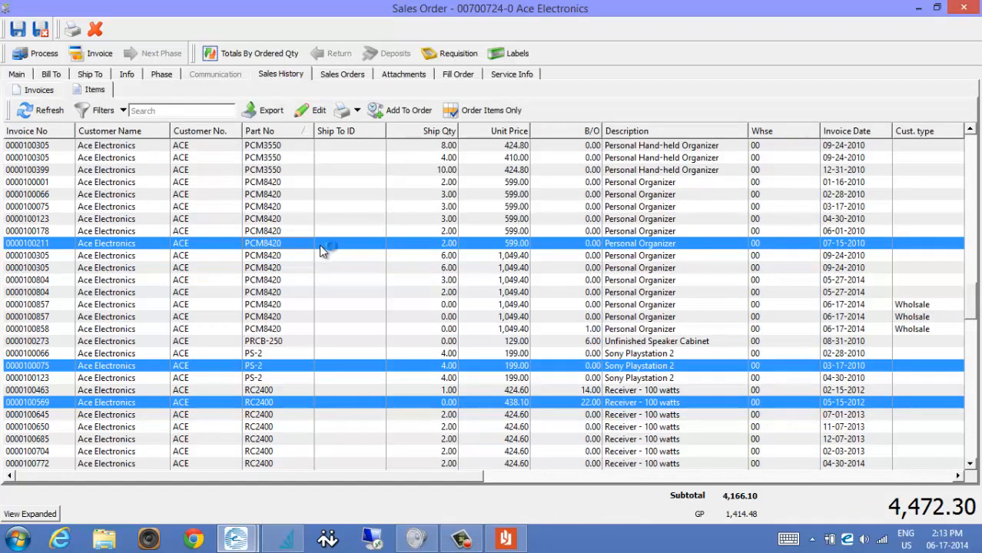
Step: Delete the EQ-1800, MCB-250, N142, PCM3550, PS-2, RC2400 and PCM8420 lines from the order
scroll(322, 223, "up", 10)
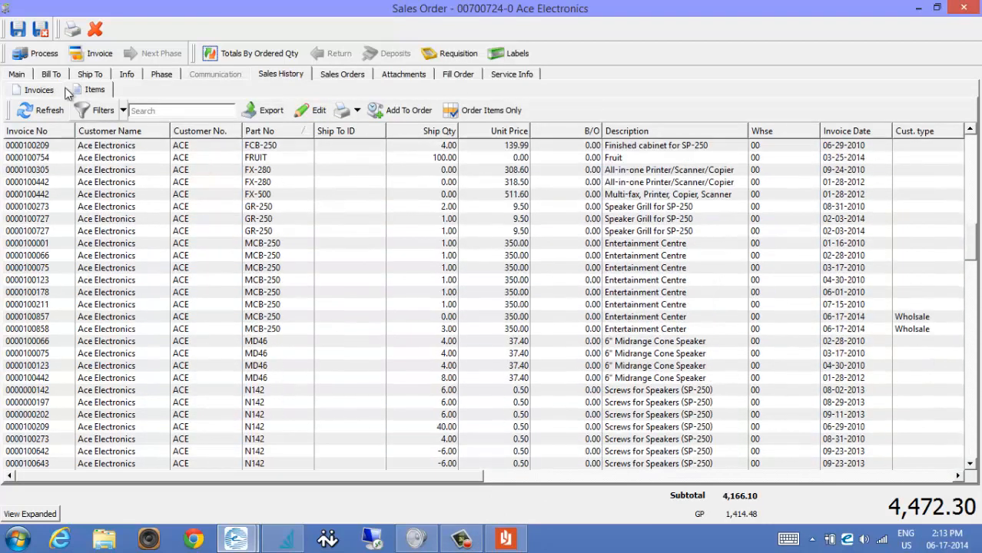
left_click(23, 76)
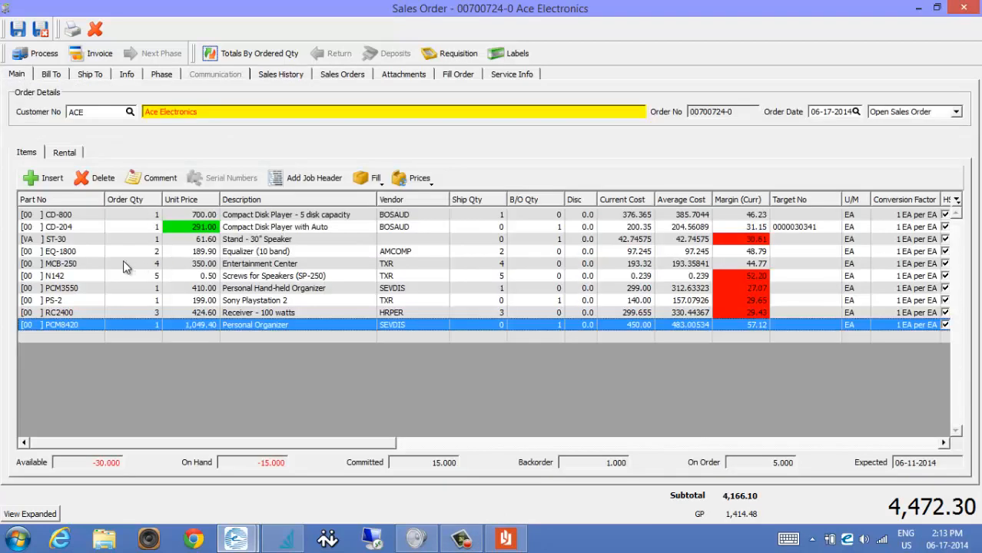
left_click(123, 264)
left_click(94, 179)
left_click(94, 179)
left_click(93, 179)
left_click(94, 179)
left_click(94, 179)
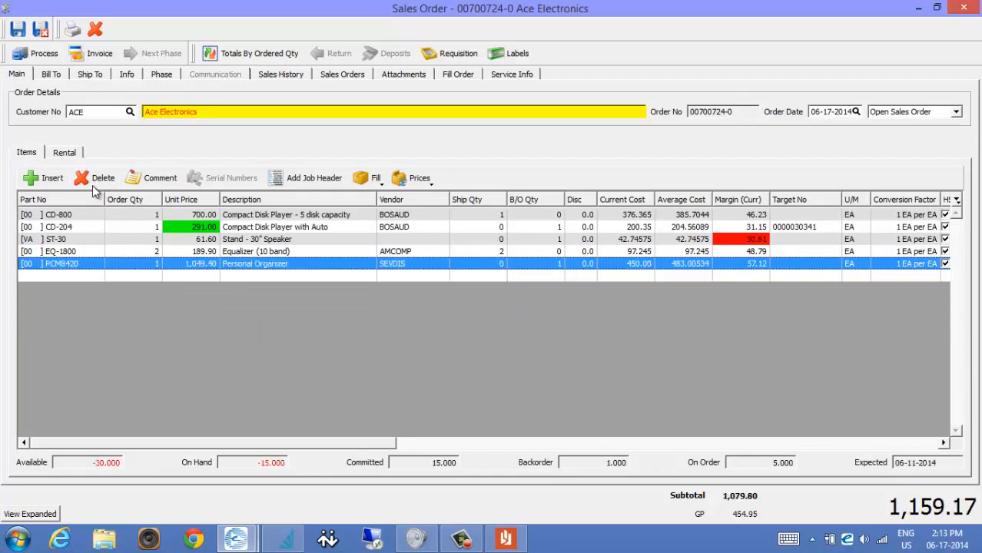
left_click(82, 252)
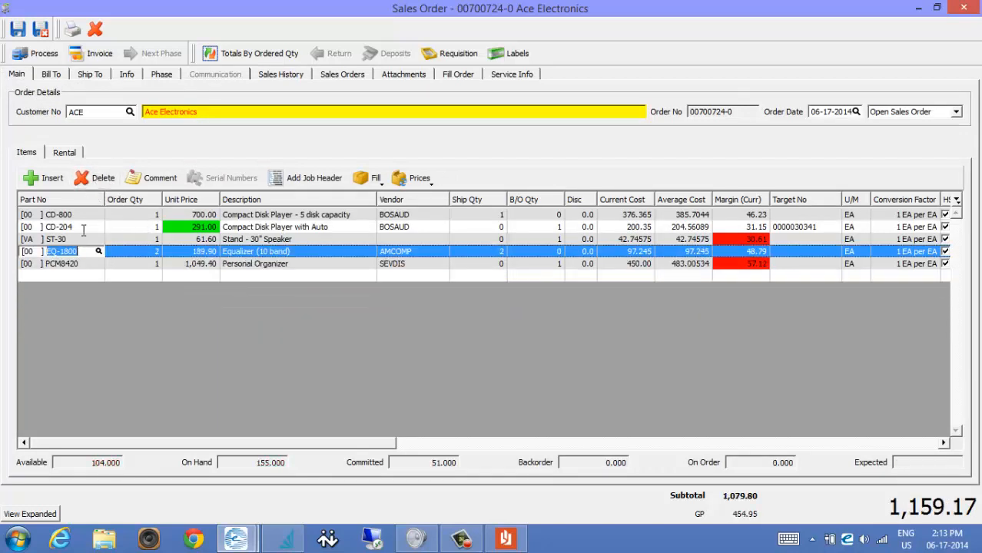
left_click(94, 179)
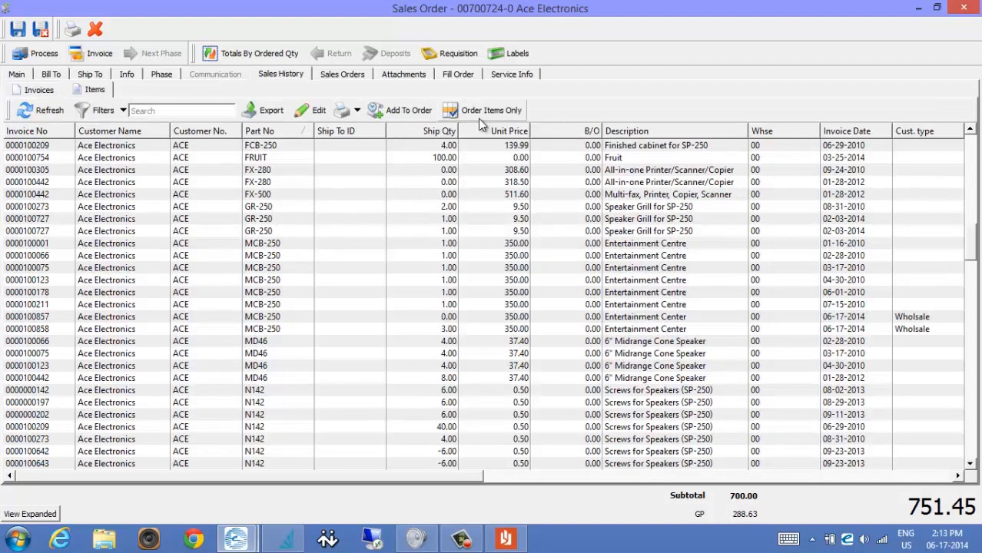
Step: Limit the item sales history to parts on the order and look through the CD-204, CD-800 and ST-30 entries
left_click(487, 111)
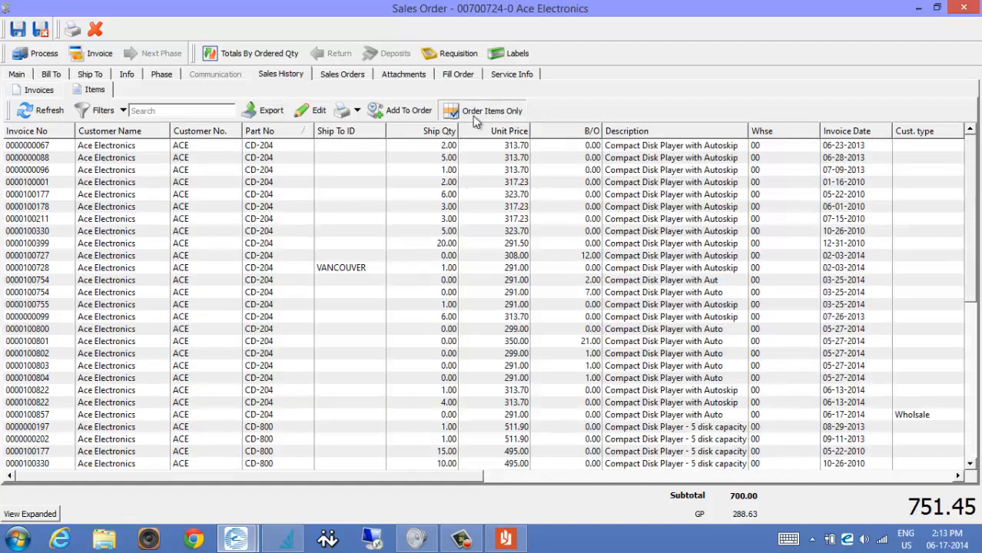
scroll(263, 254, "down", 8)
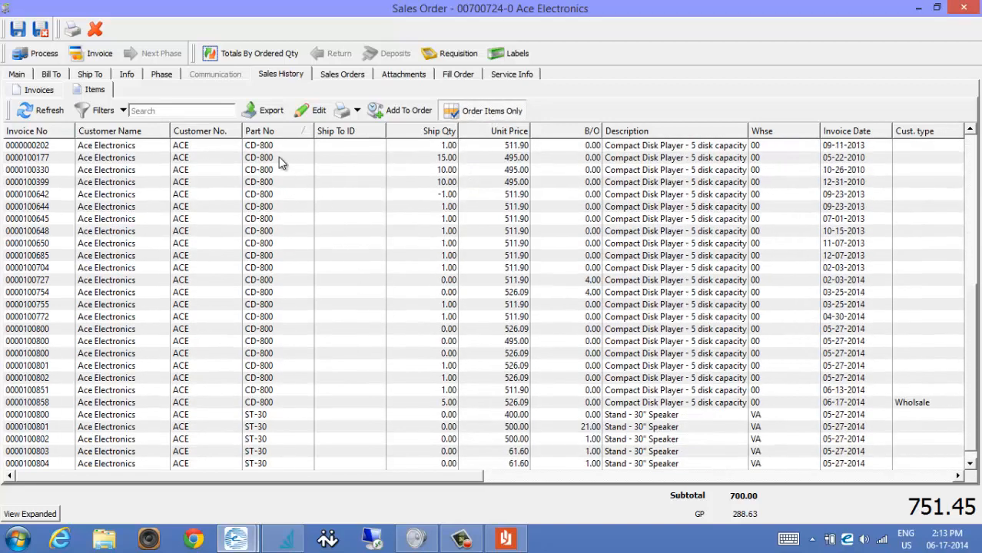
scroll(298, 307, "down", 1)
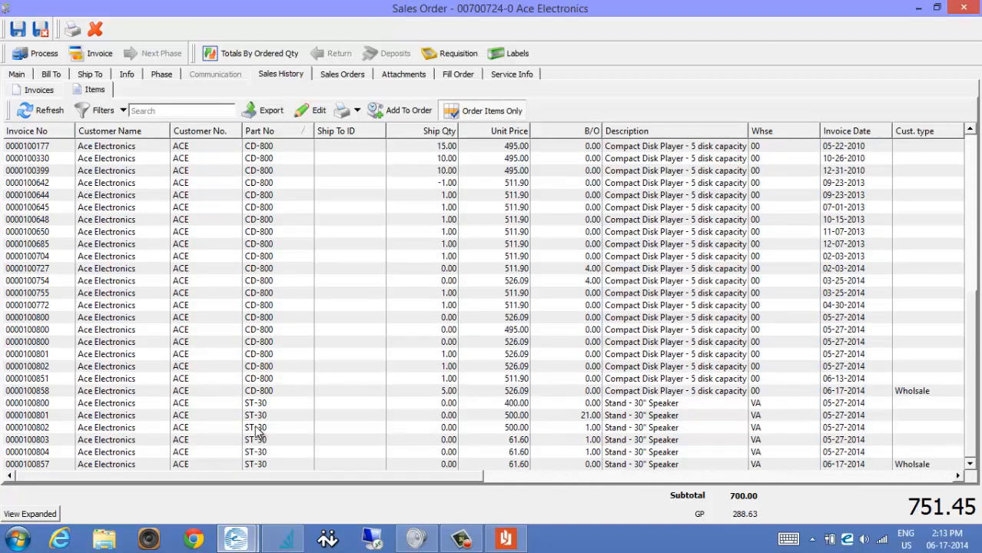
scroll(309, 432, "up", 8)
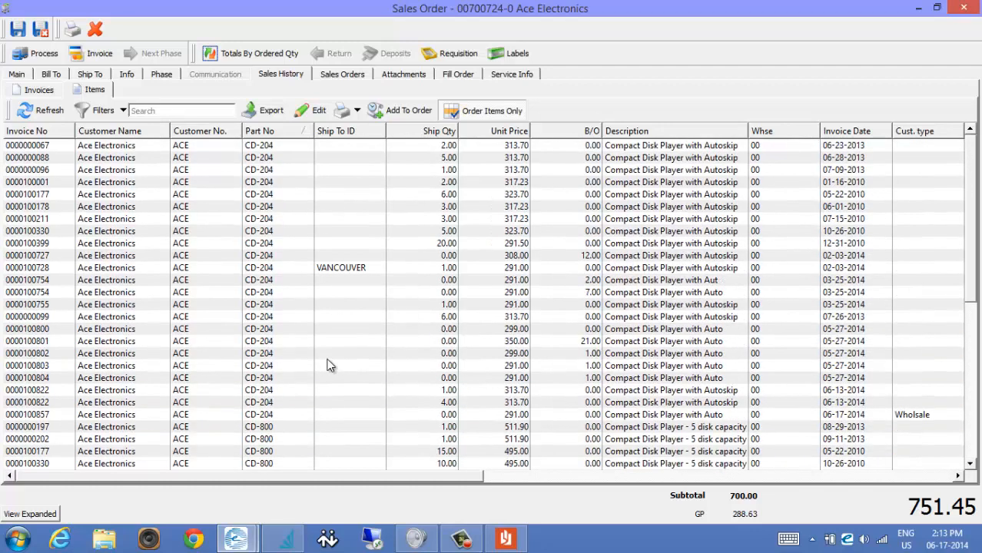
scroll(329, 363, "down", 5)
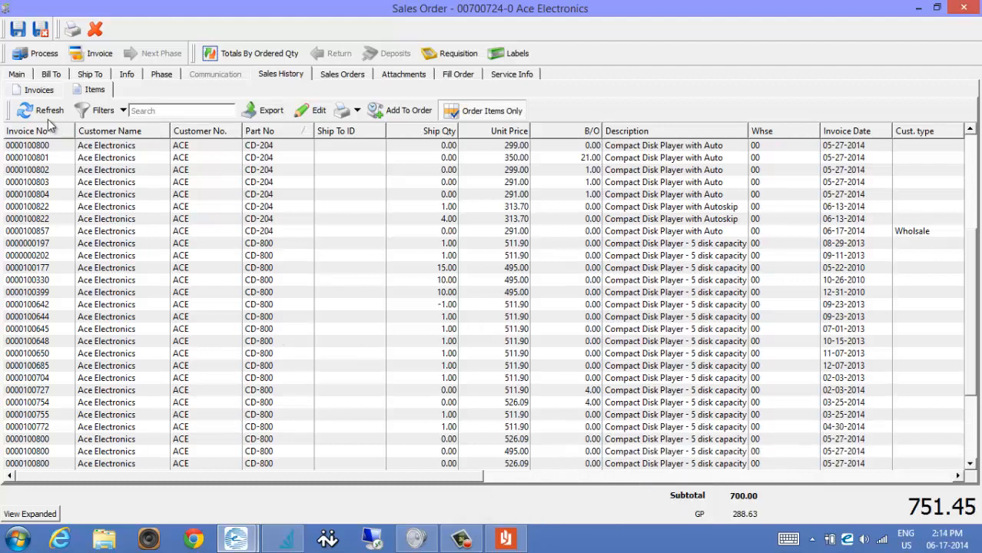
Step: Add a job header described as Living Room above the CD-800 order line
left_click(15, 75)
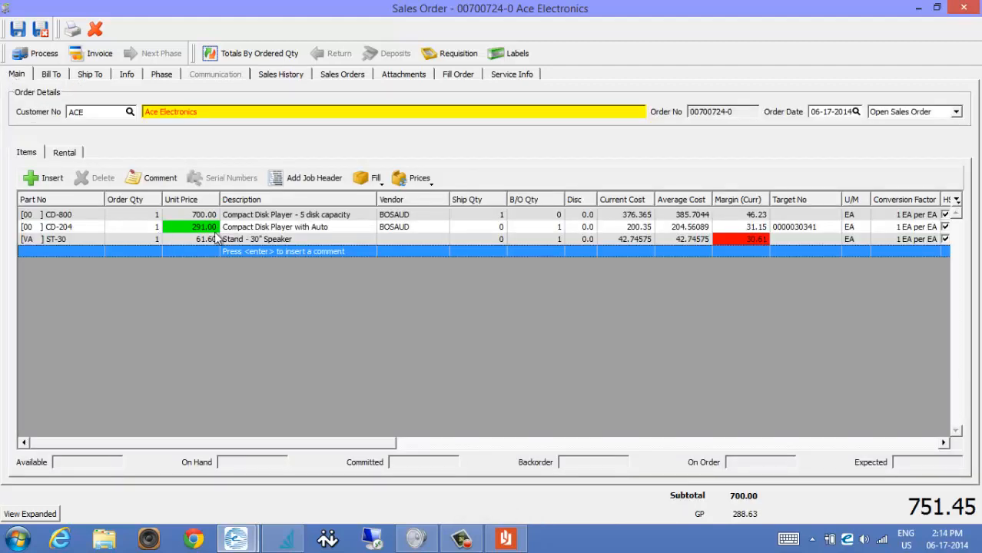
left_click(77, 216)
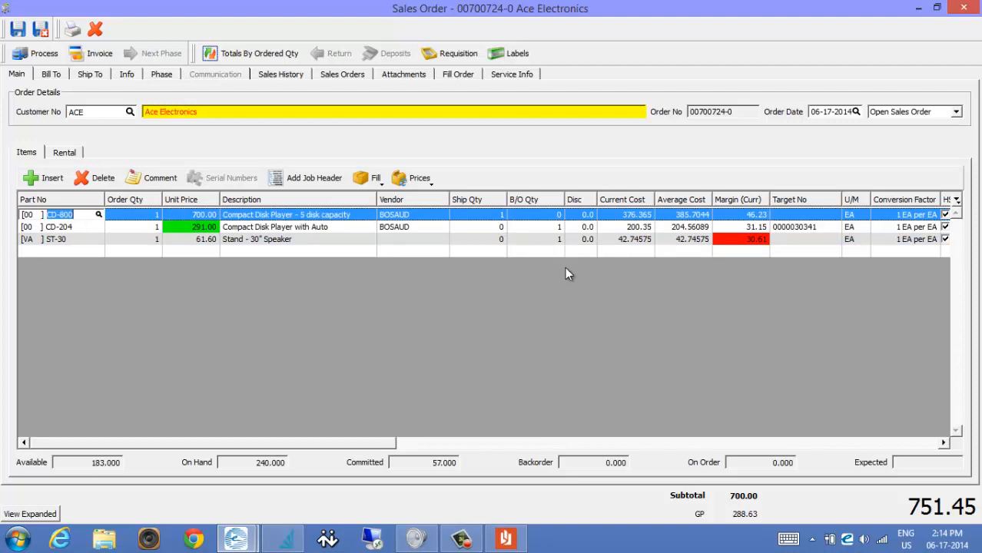
left_click(298, 177)
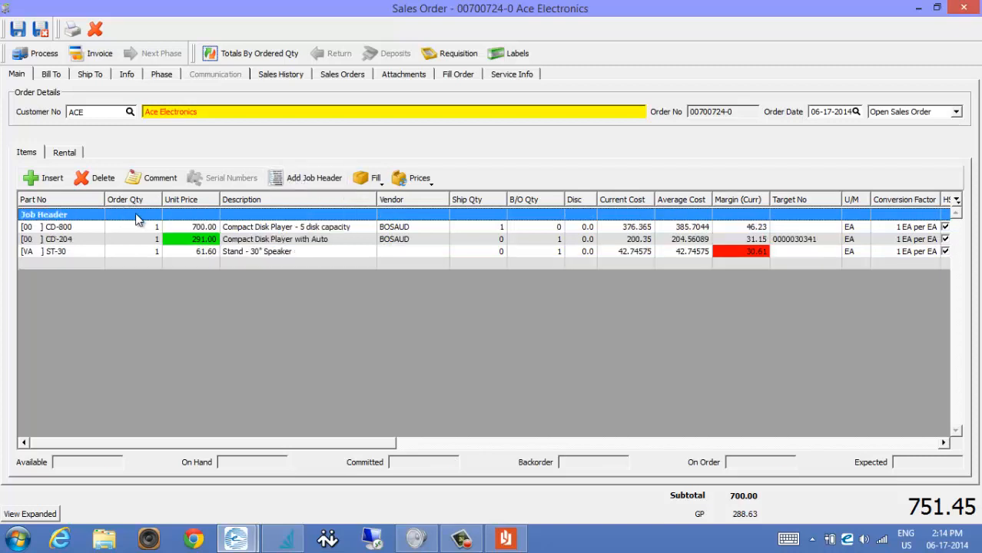
left_click(244, 216)
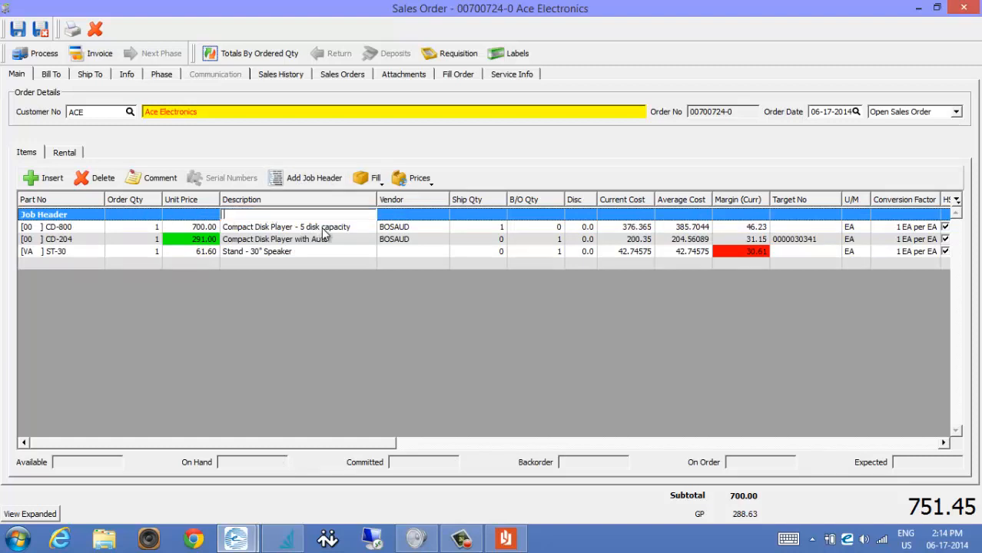
type("Living Room")
key("Return")
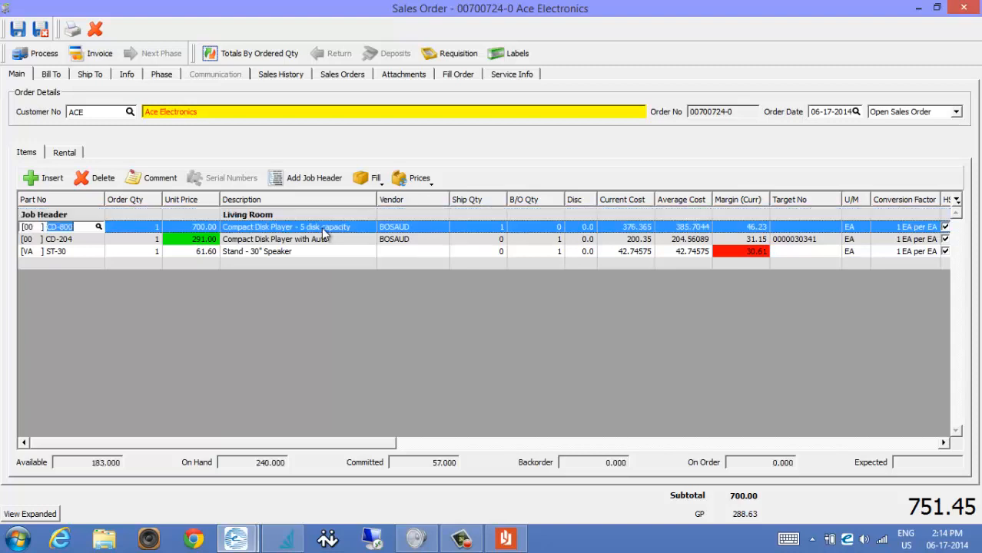
Step: Add a job header described as Master Bedroom below the ST-30 order line
left_click(72, 264)
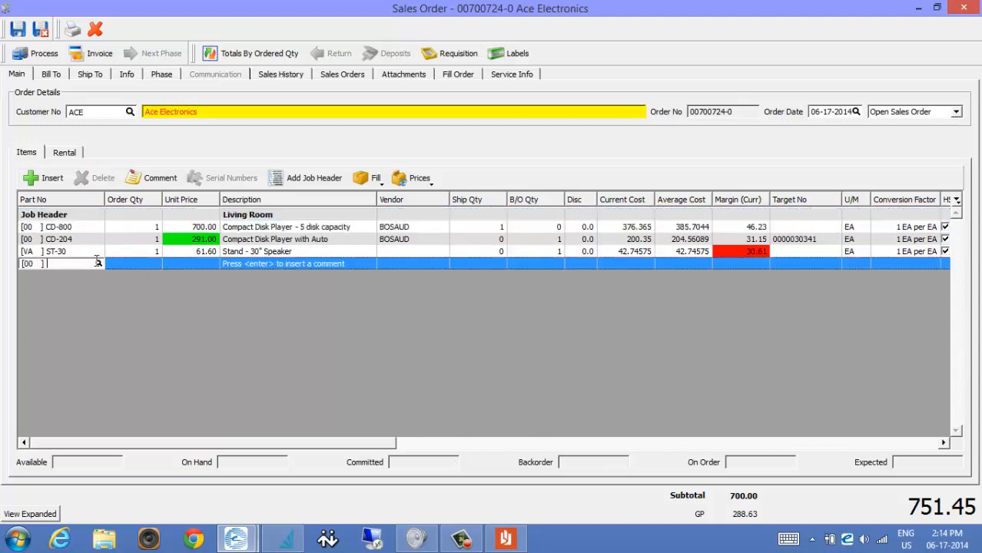
left_click(293, 178)
left_click(264, 264)
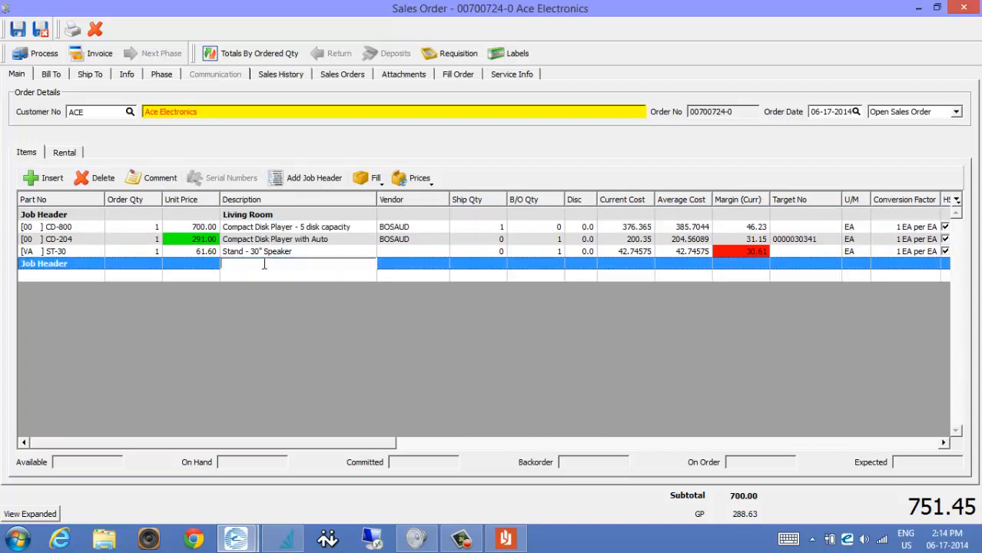
type("Mast")
type("r")
key("BackSpace")
type("er Bedromm")
key("BackSpace")
key("BackSpace")
type("om")
key("Return")
Step: Add parts MD46 and EQ-1800 from the inventory list beneath the Master Bedroom header
left_click(99, 275)
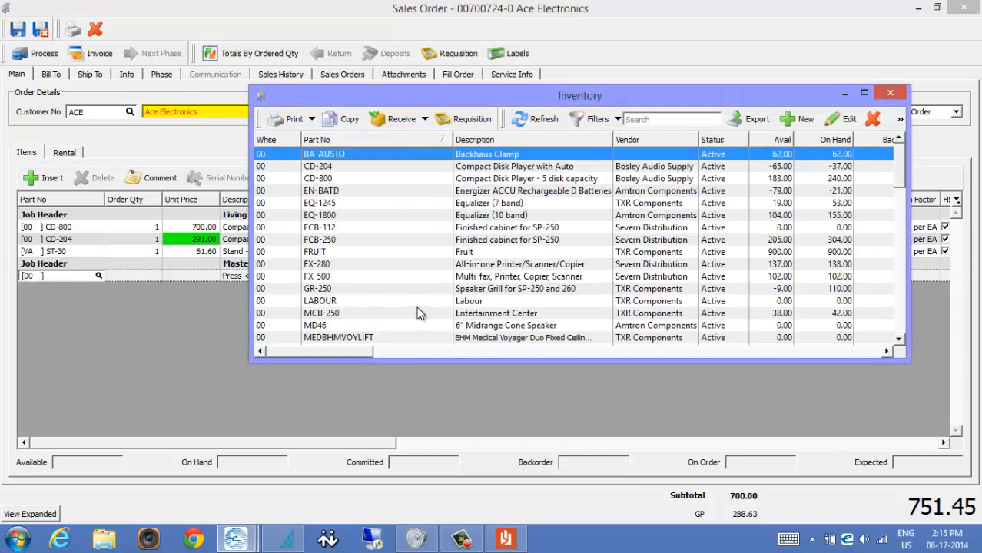
scroll(388, 307, "down", 1)
left_click(470, 325)
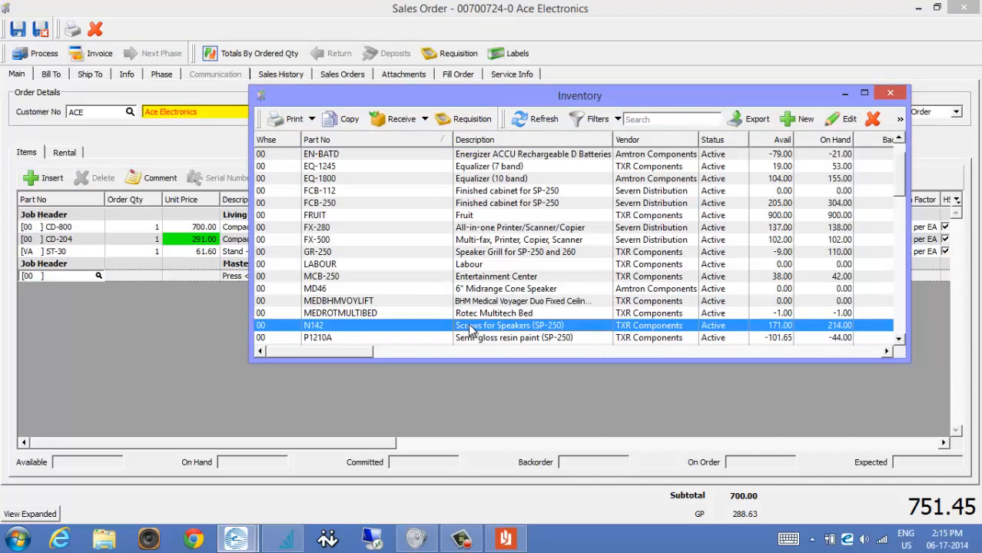
double_click(499, 289)
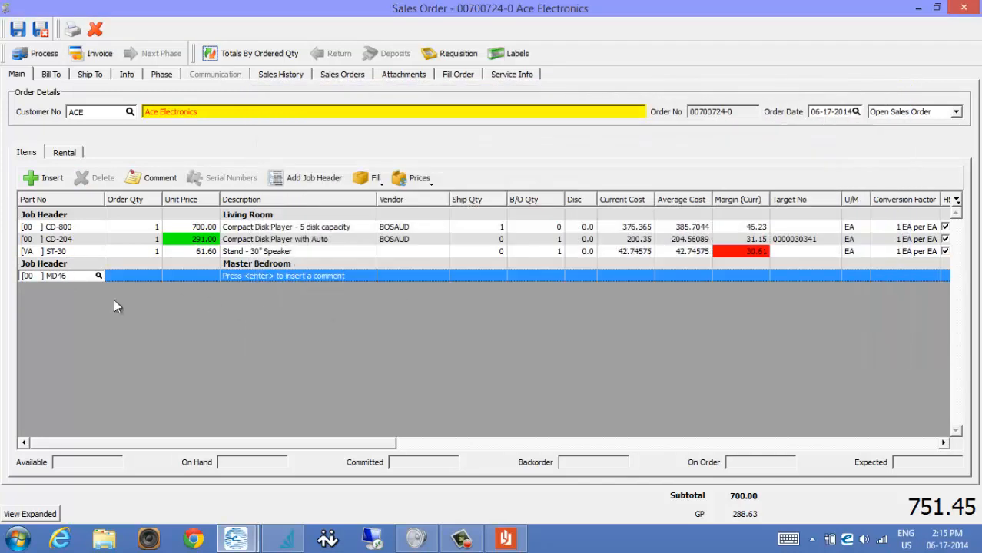
left_click(489, 282)
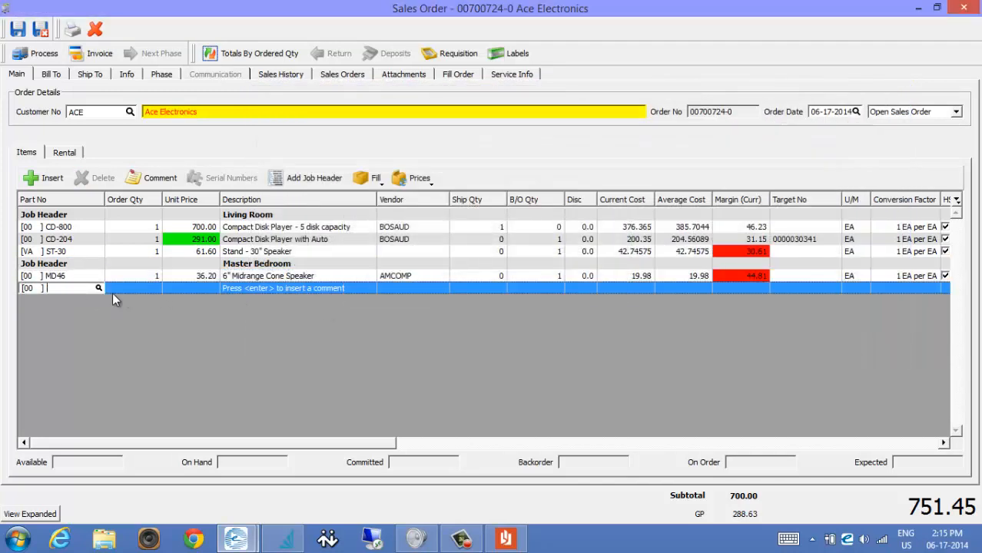
left_click(99, 289)
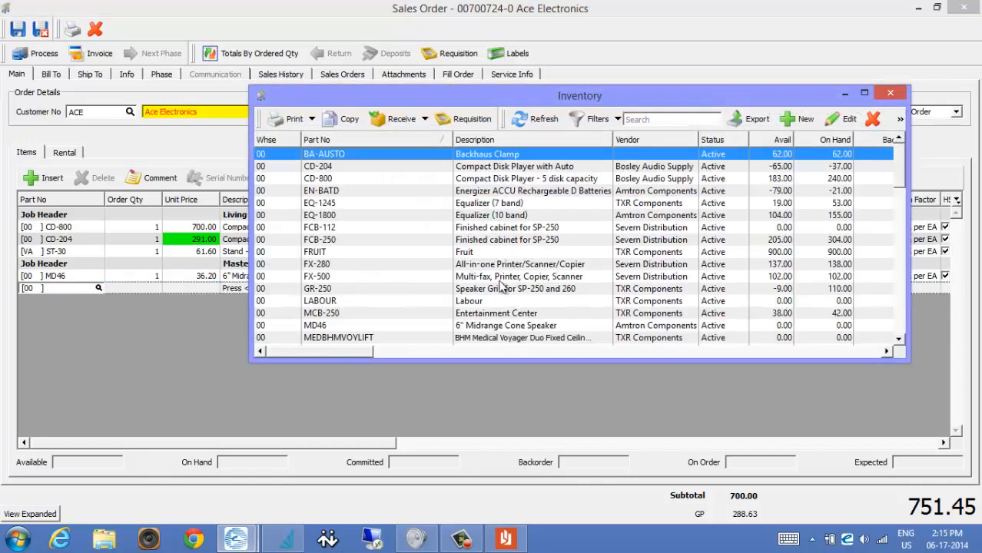
left_click(515, 217)
double_click(515, 220)
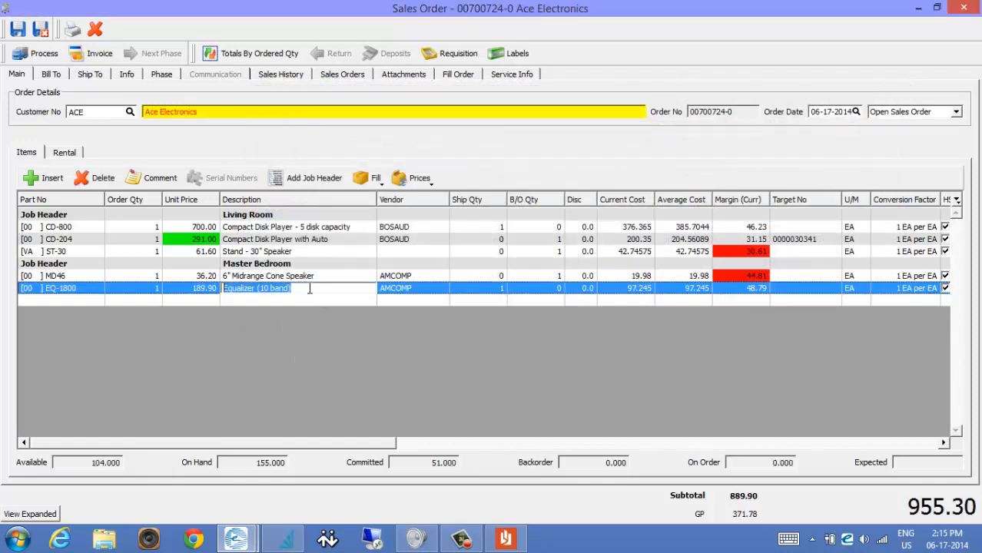
Step: Add a job header described as Den below the EQ-1800 order line
left_click(306, 177)
left_click(256, 301)
type("Den")
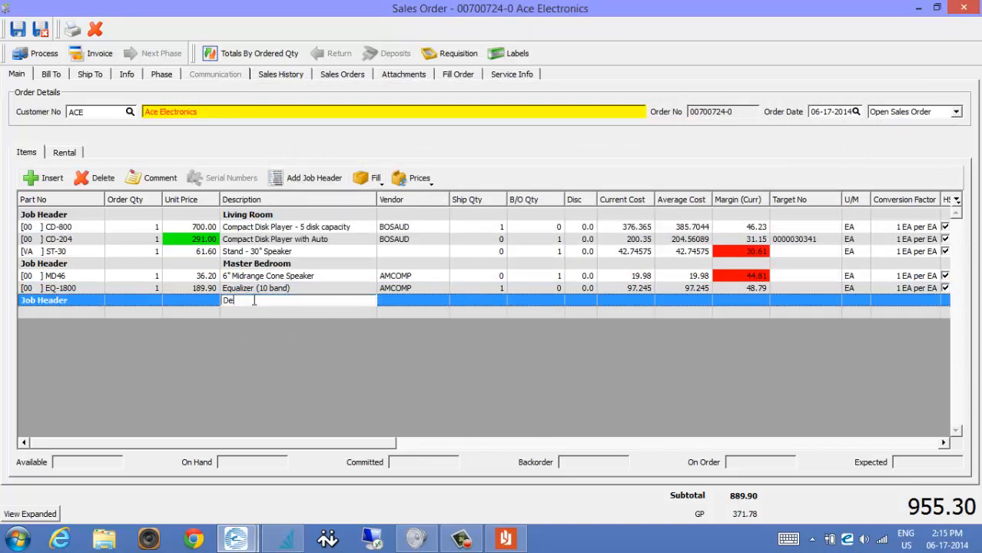
left_click(234, 310)
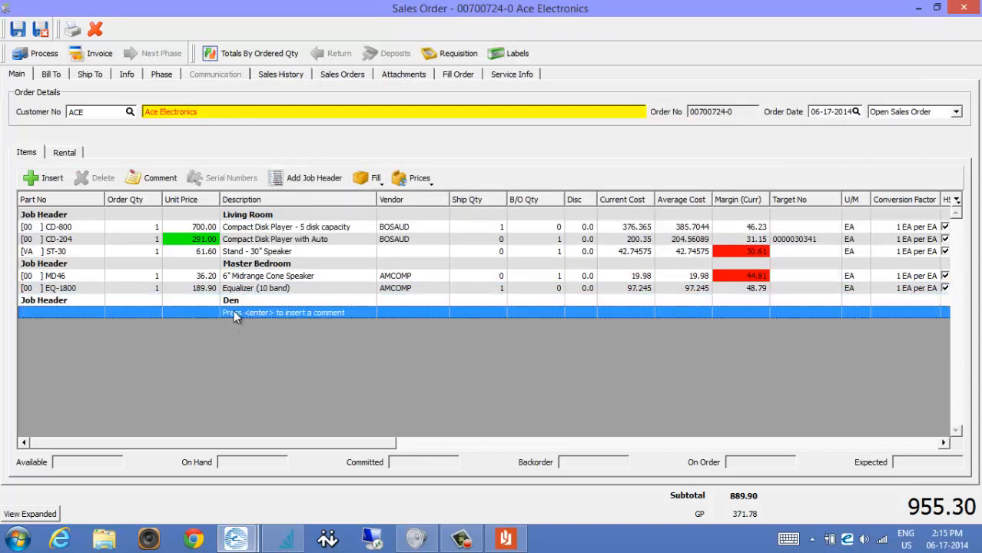
Step: Add part FCB-112 from the inventory list beneath the Den header
left_click(81, 313)
left_click(99, 313)
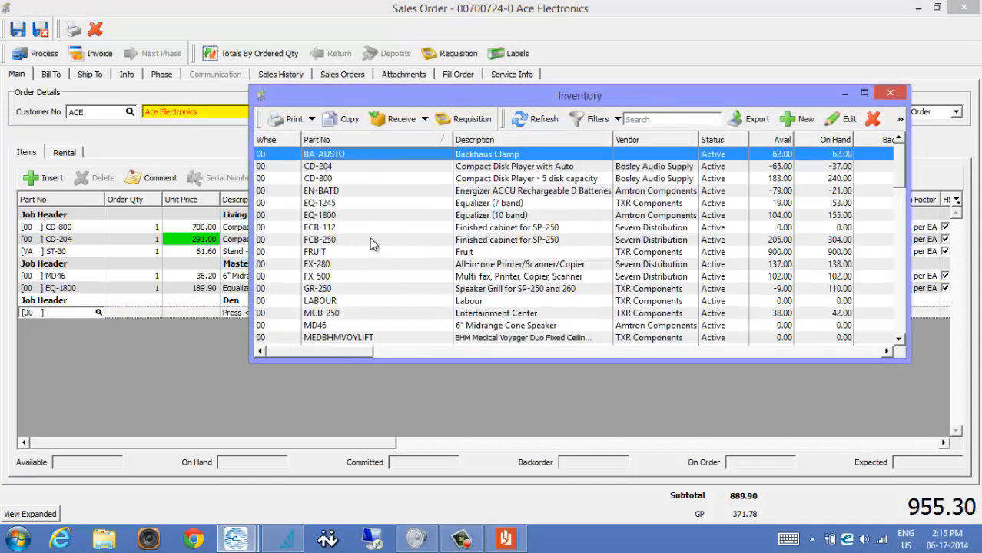
double_click(448, 227)
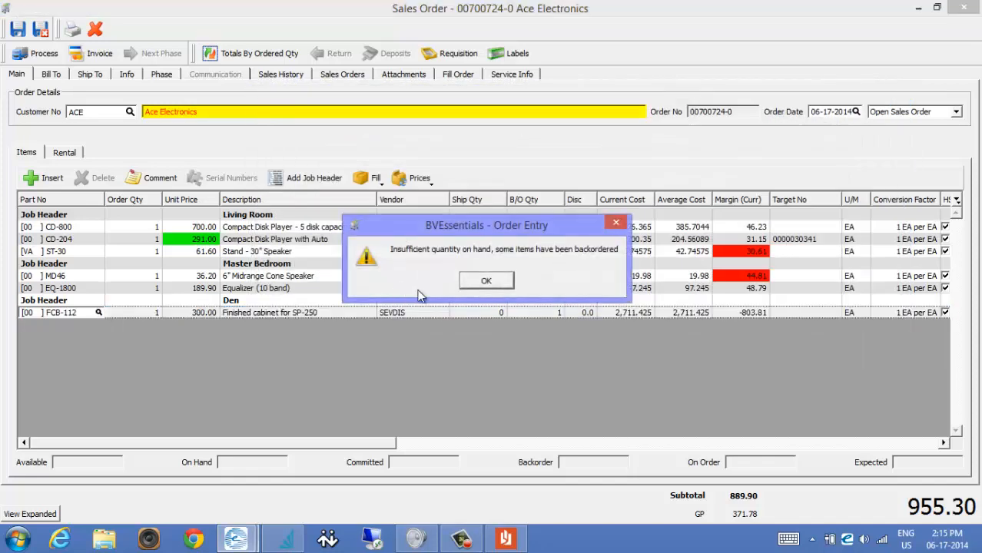
left_click(487, 282)
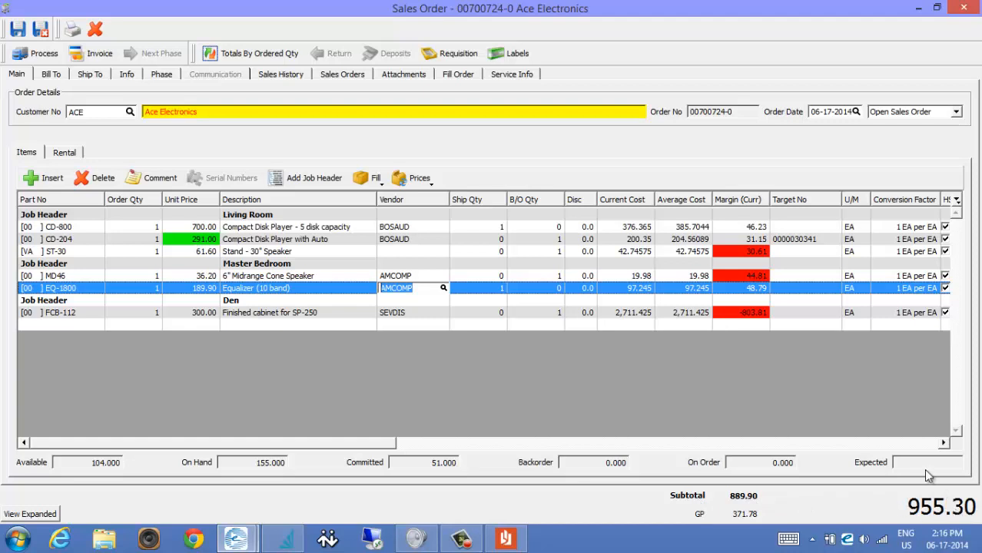
Step: Switch the order totals to calculate by ordered quantity
left_click(259, 56)
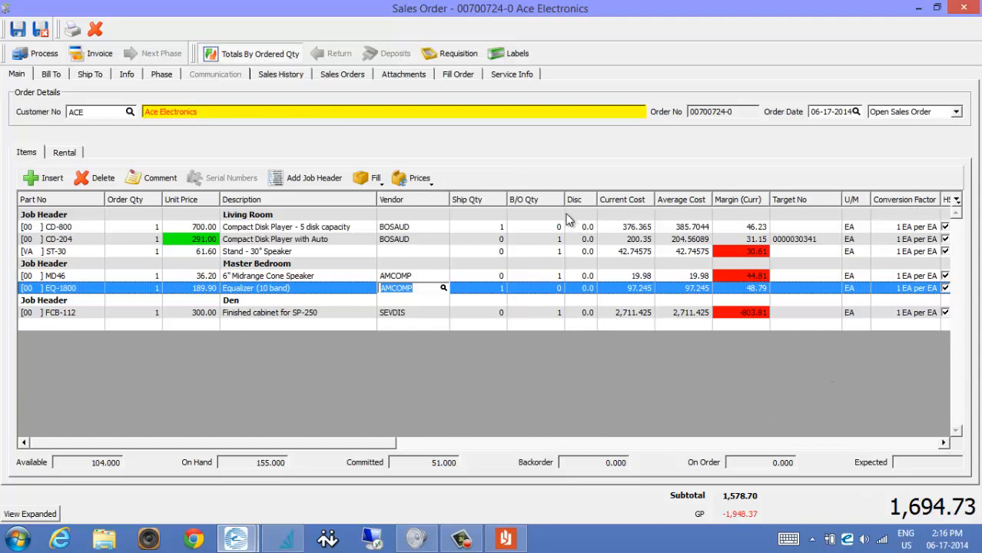
left_click(249, 57)
left_click(249, 56)
Step: Process the sales order and preview its Process-Pick Slip report down to the grouped item lines, then close the preview
left_click(46, 55)
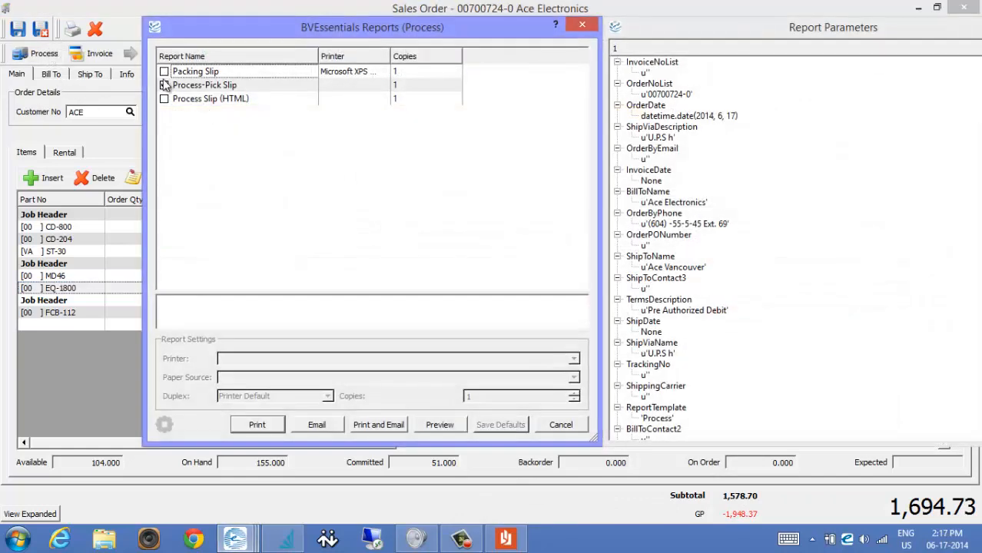
left_click(165, 86)
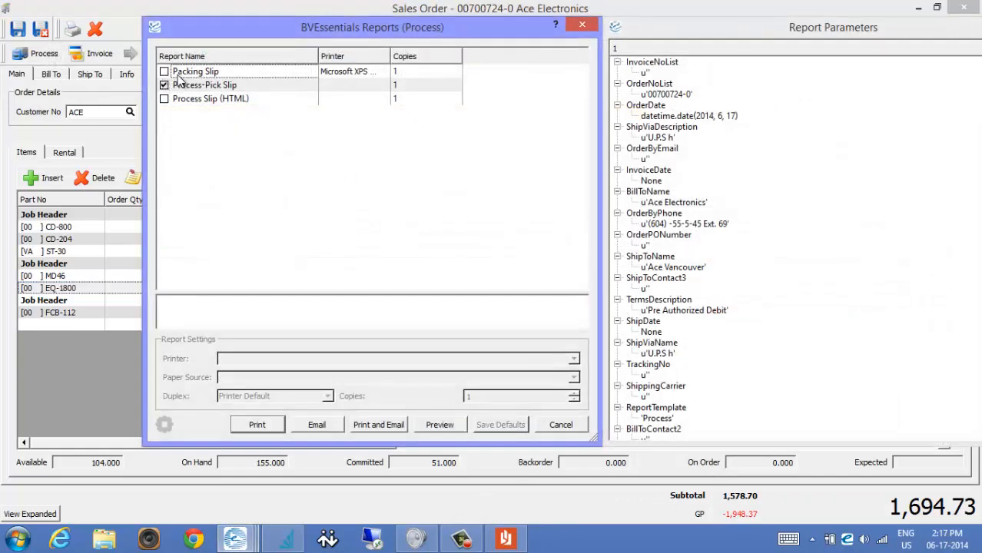
left_click(452, 425)
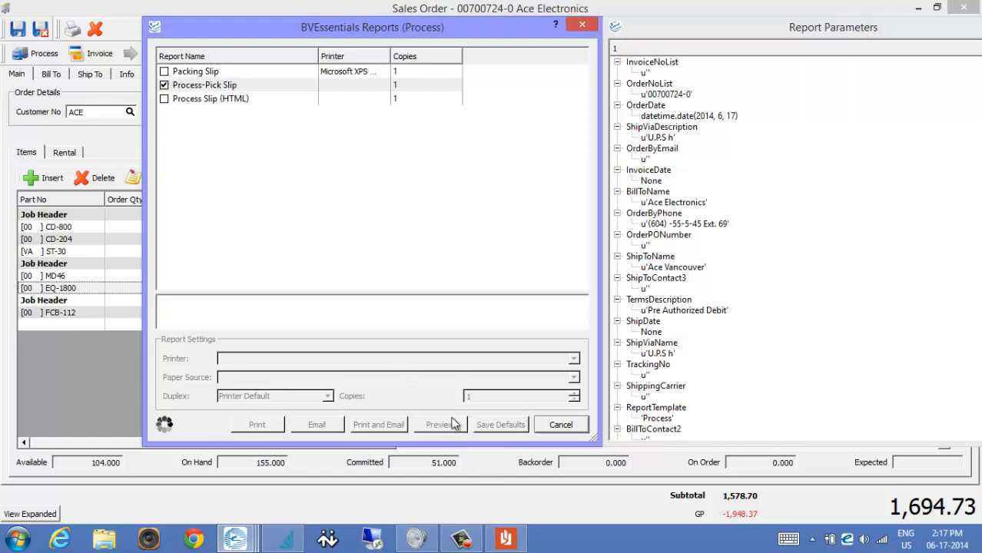
scroll(585, 280, "down", 3)
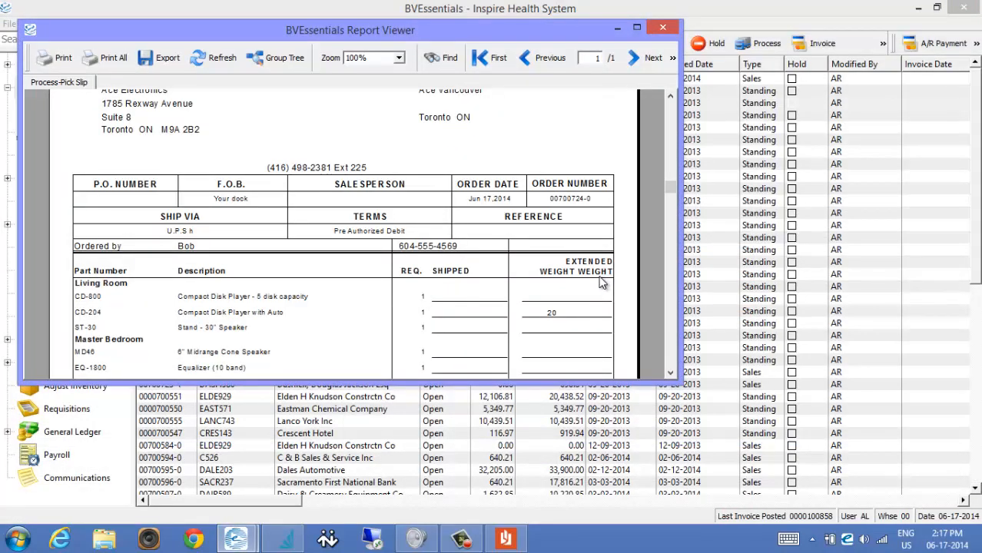
scroll(602, 283, "down", 2)
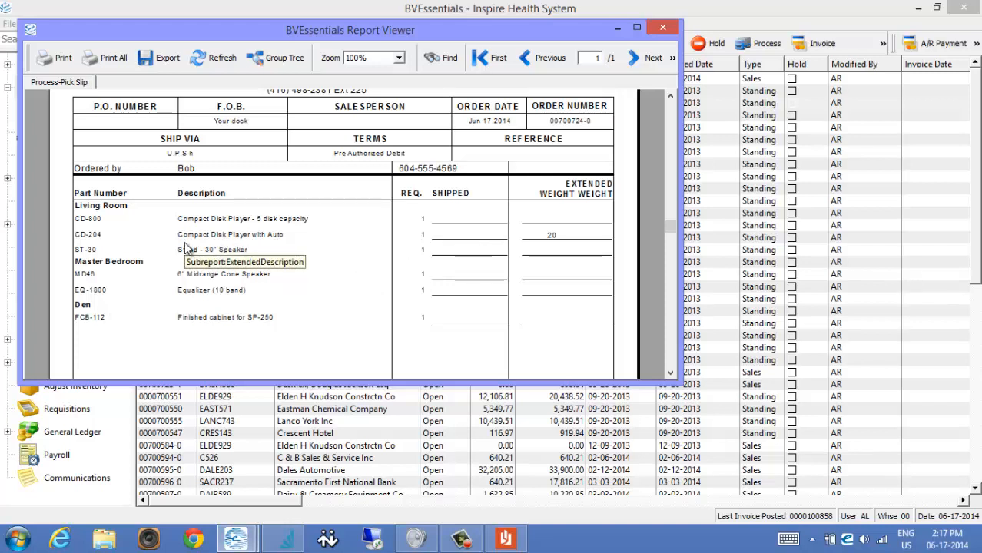
left_click(672, 33)
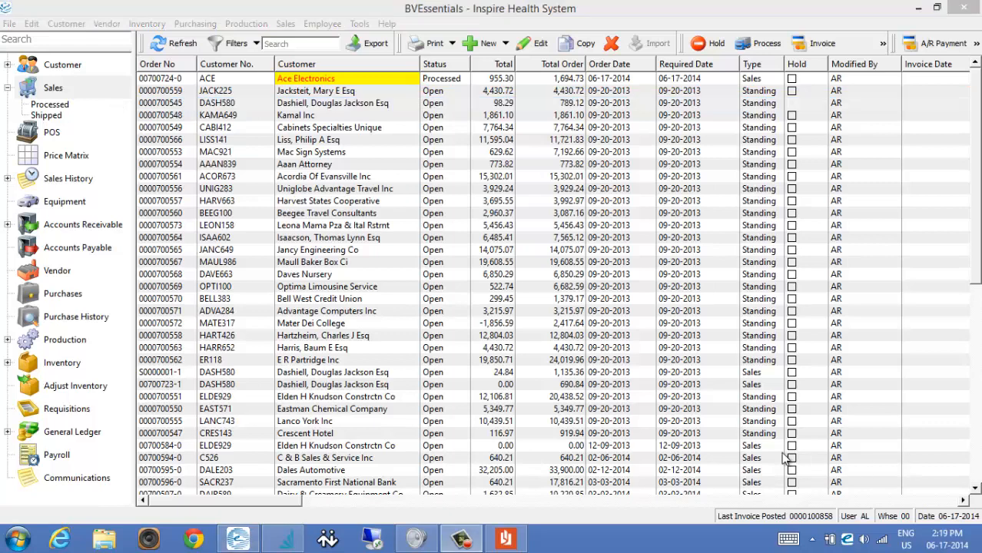
Step: Open the purchase orders list and sort it by status in descending order
left_click(61, 301)
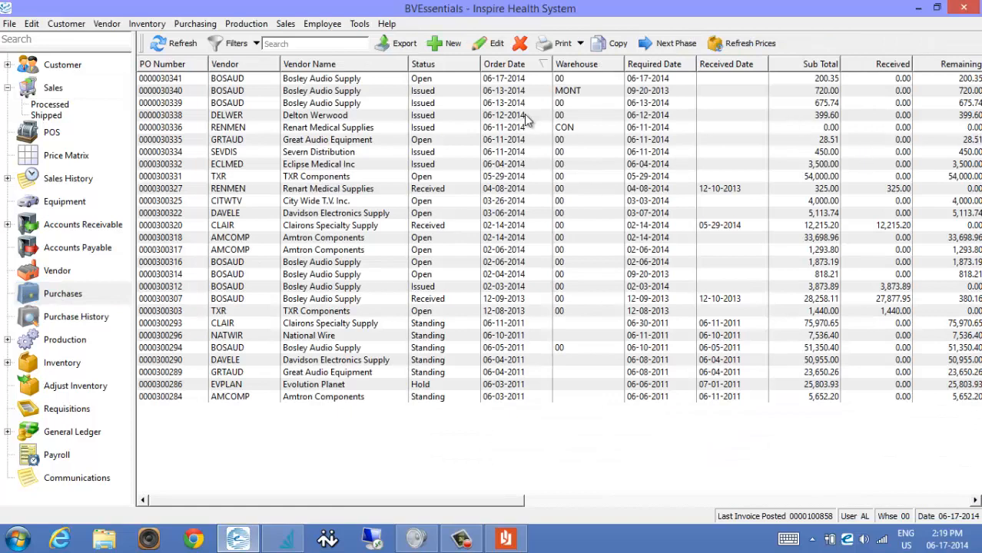
left_click(447, 64)
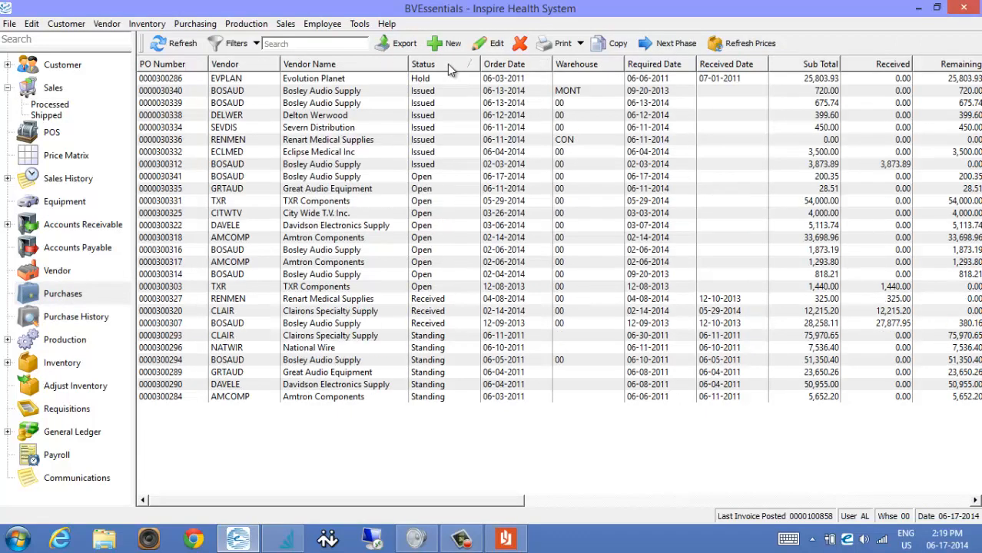
left_click(449, 65)
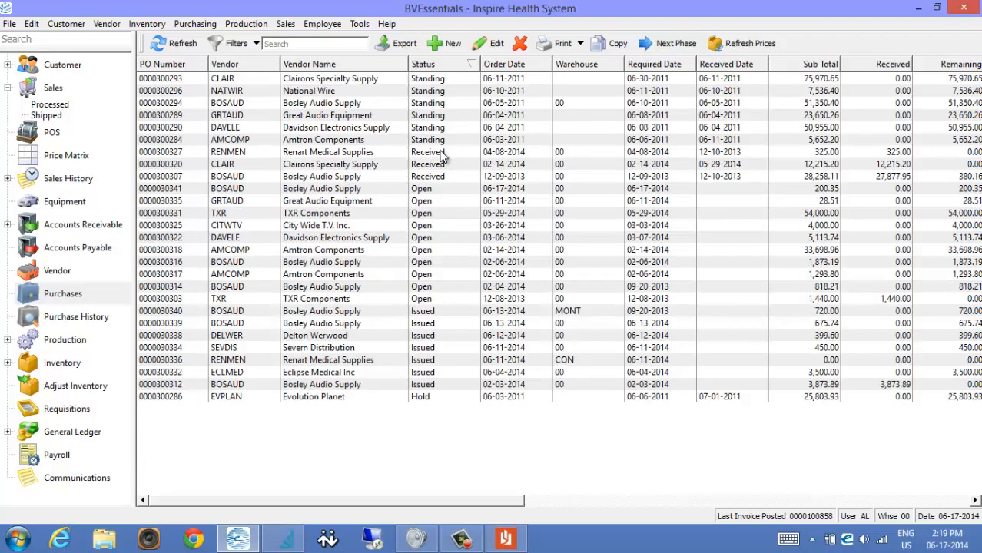
Step: Look through the open, issued, on-hold and received purchase orders, comparing the received orders' subtotals with their received amounts
left_click_drag(442, 156, 444, 297)
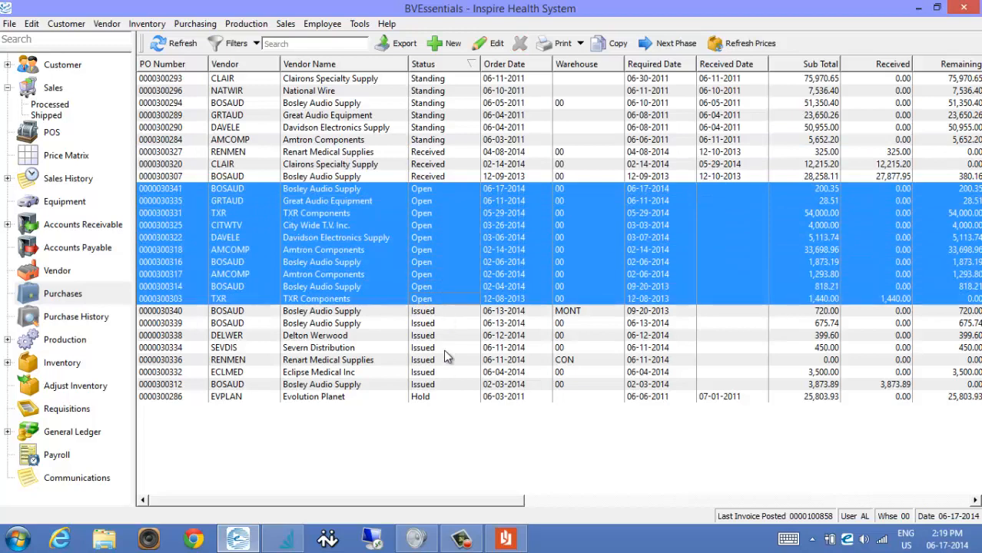
left_click_drag(438, 384, 432, 352)
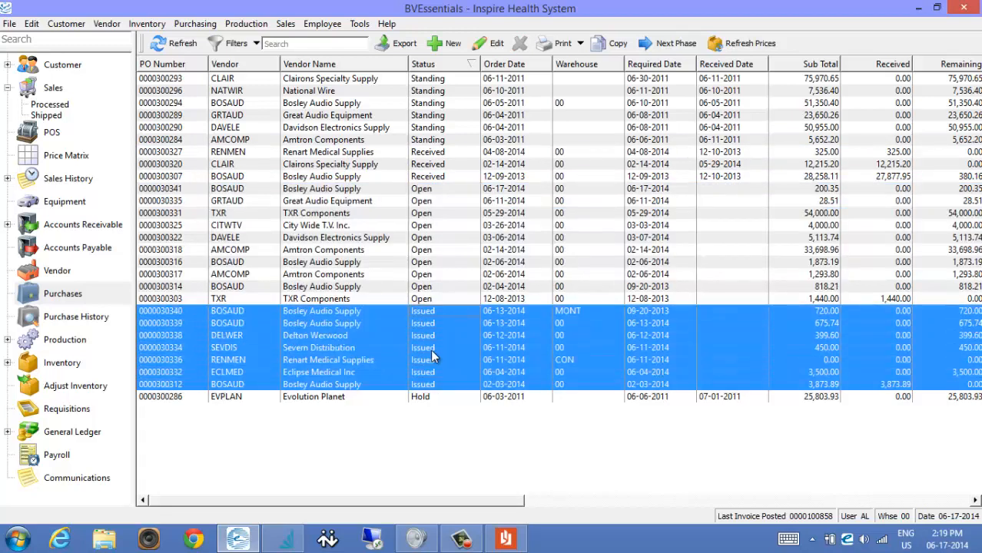
left_click(437, 395)
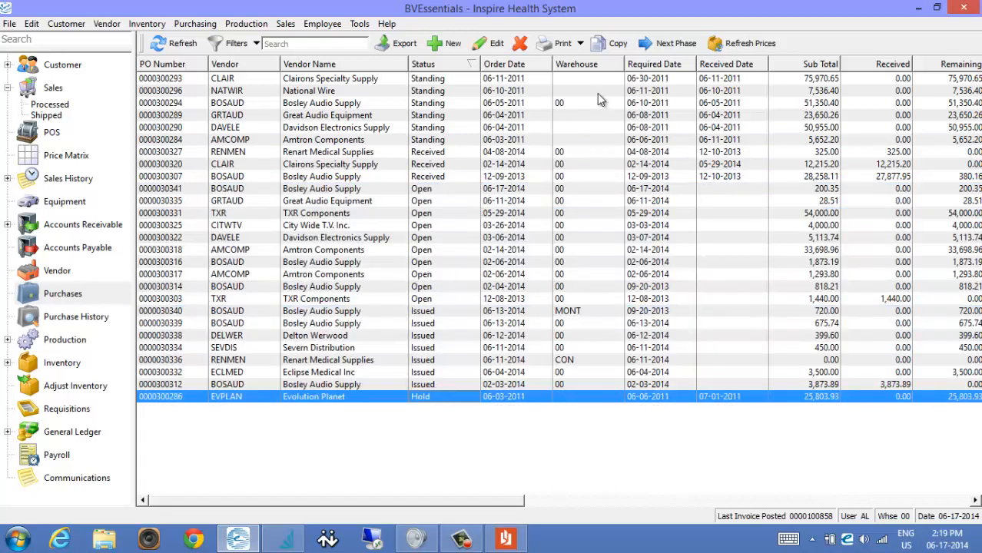
left_click(441, 152)
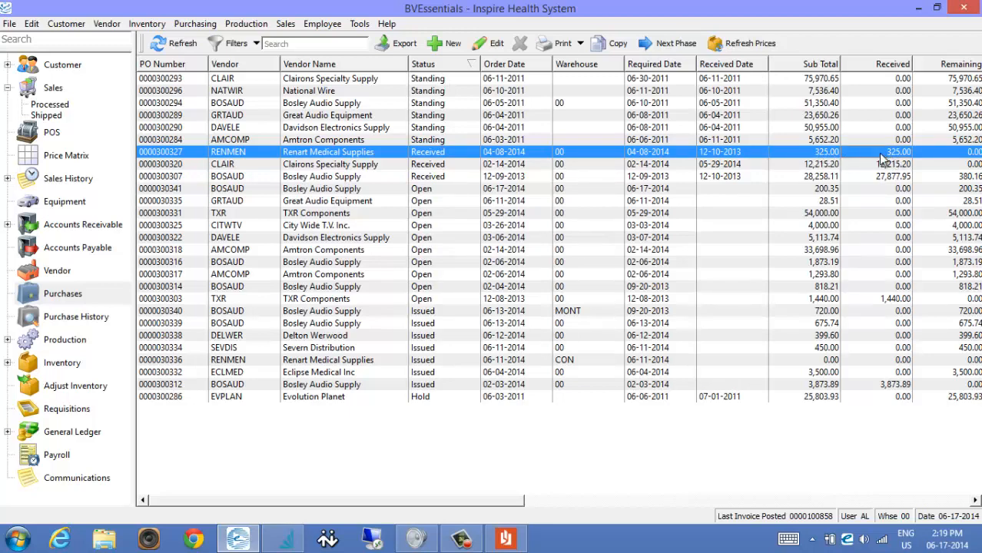
left_click(821, 166)
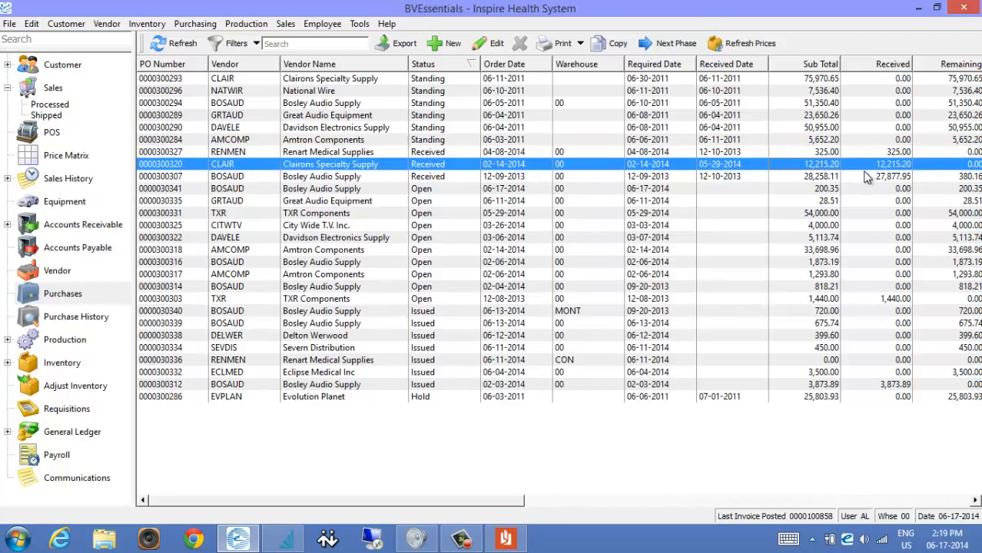
left_click(891, 176)
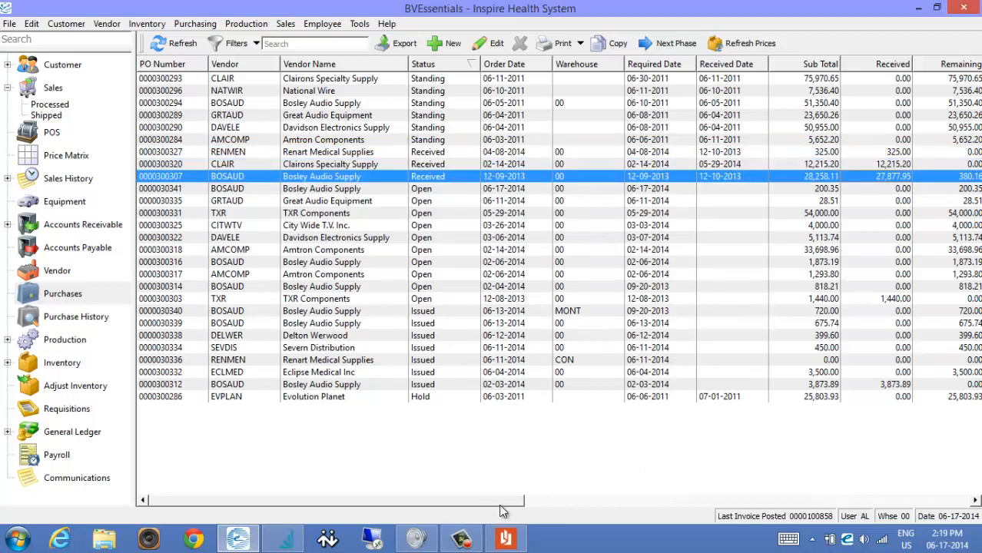
Step: Sort the purchase orders by required date, earliest first, and select the first order
left_click_drag(502, 502, 572, 492)
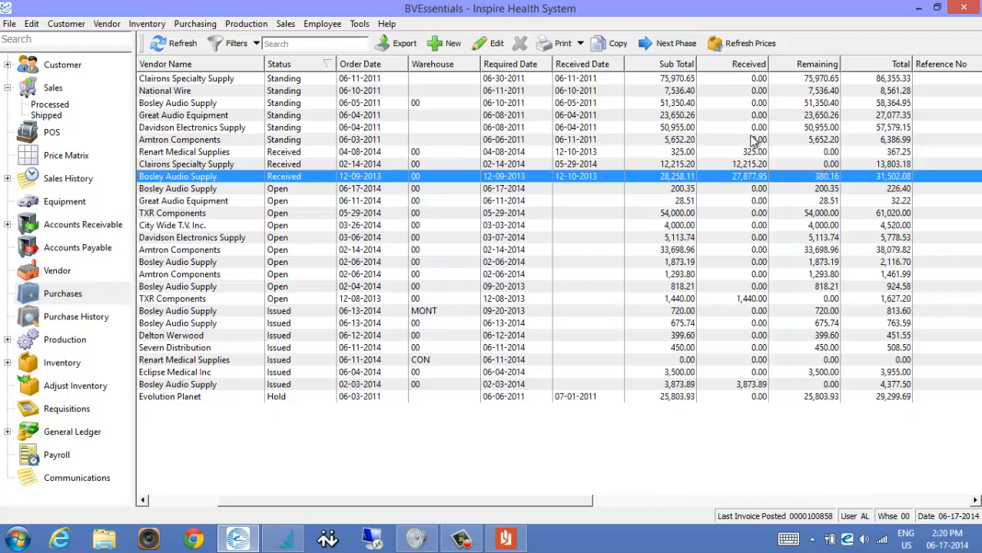
left_click(520, 68)
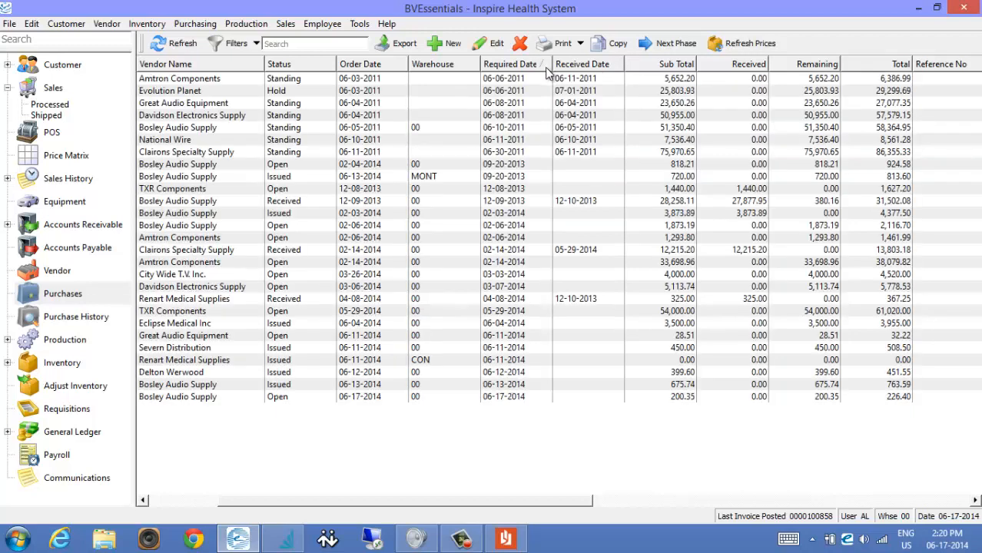
left_click(504, 80)
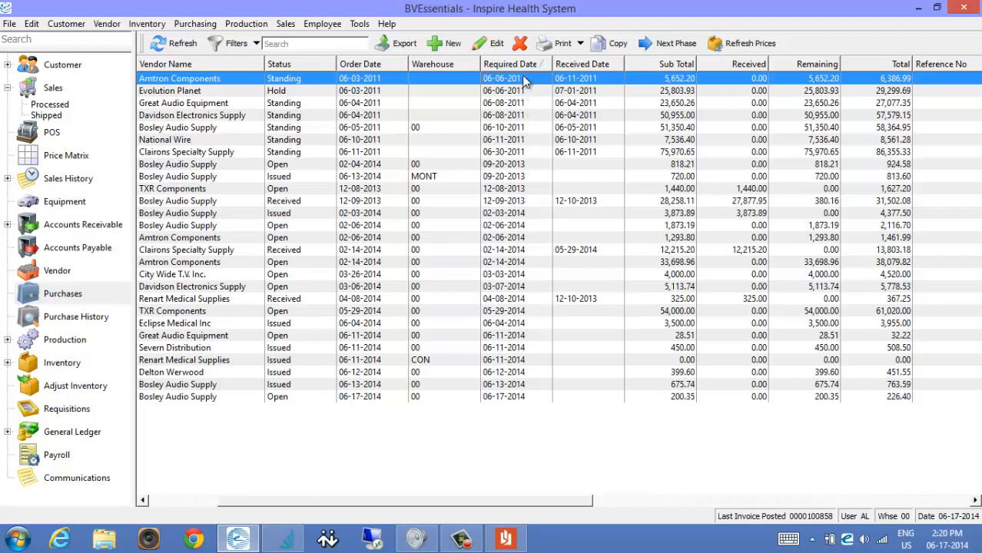
Step: Filter the purchase orders list to show only orders whose status is one of Issued
left_click(258, 44)
left_click(233, 64)
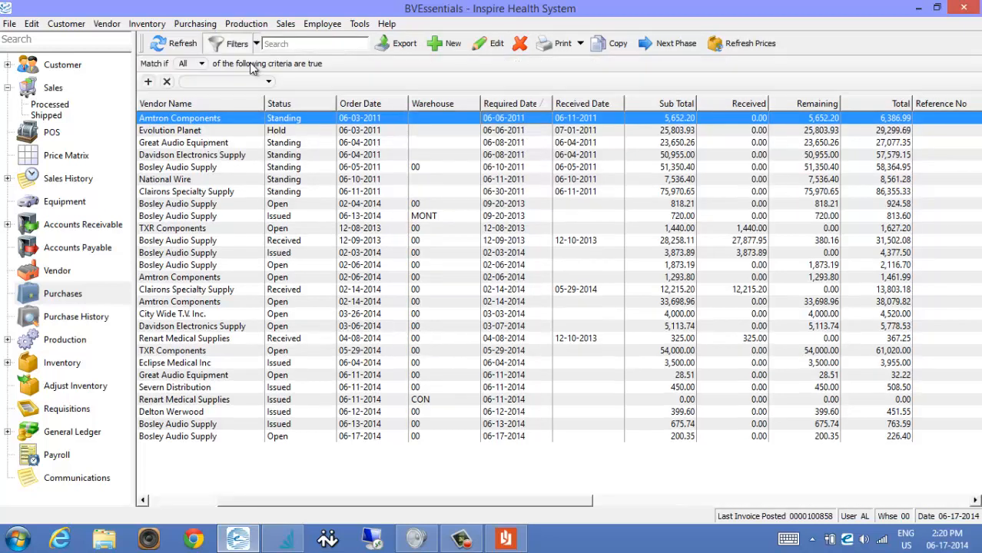
left_click(230, 83)
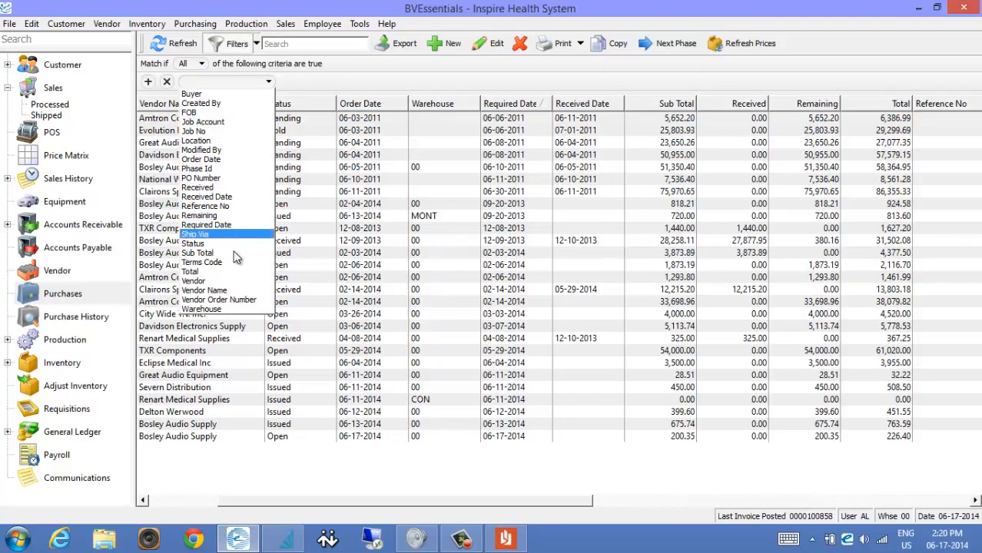
left_click(229, 244)
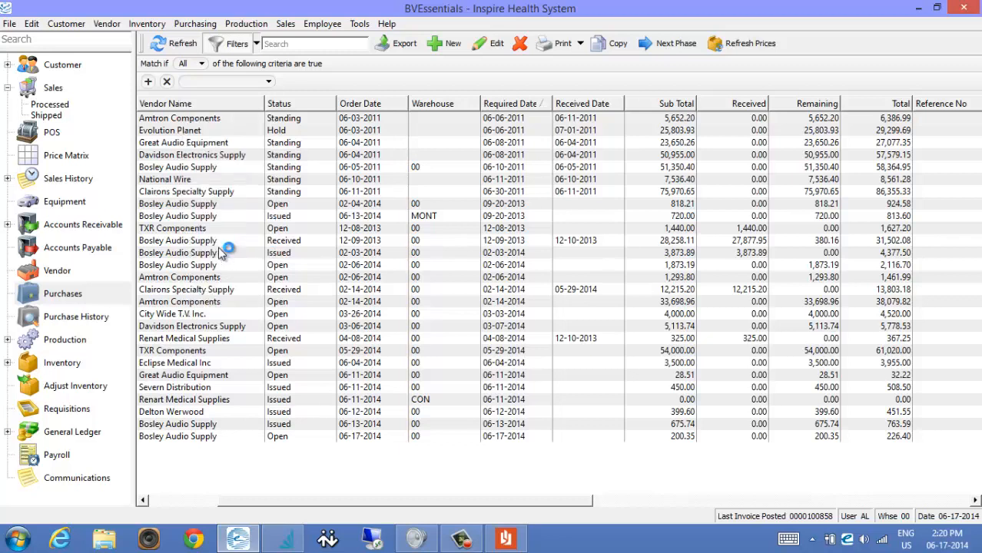
left_click(375, 82)
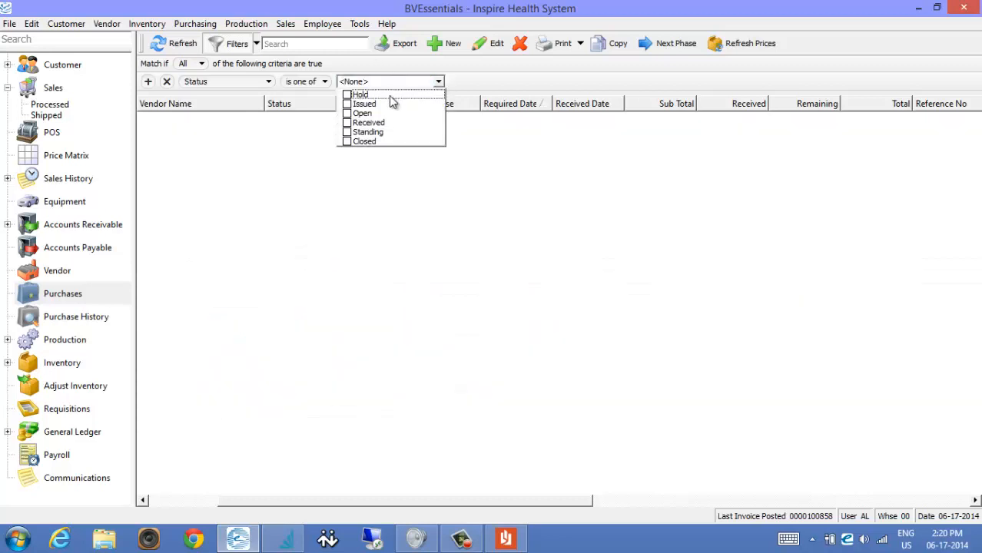
left_click(347, 104)
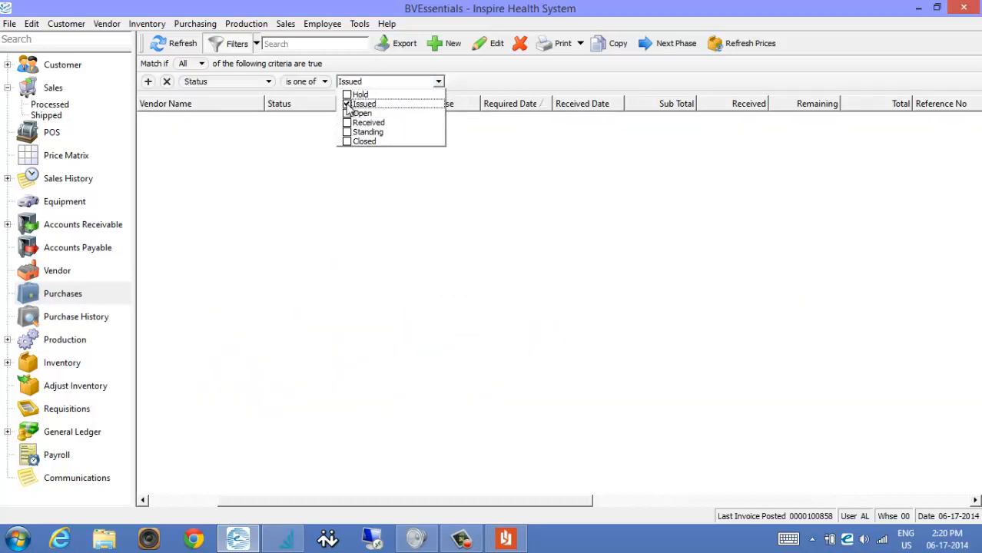
left_click(581, 79)
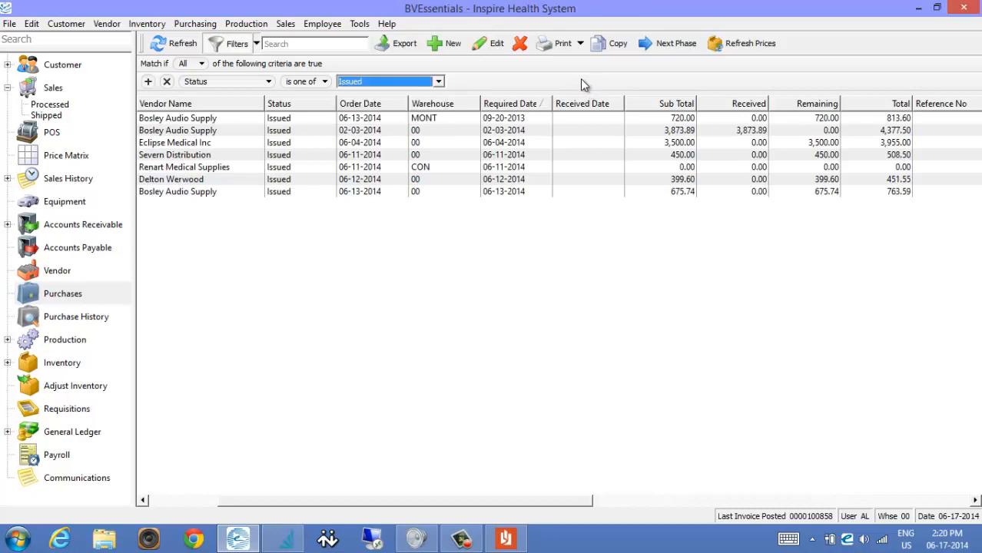
Step: Sort the issued purchase orders by required date, earliest first, and select the first one
left_click(533, 105)
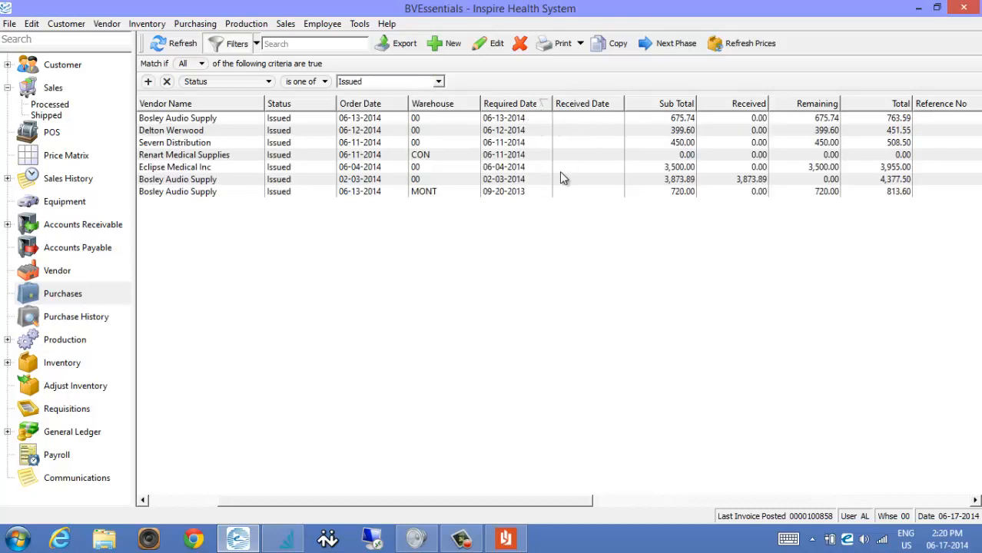
left_click(521, 105)
left_click(522, 118)
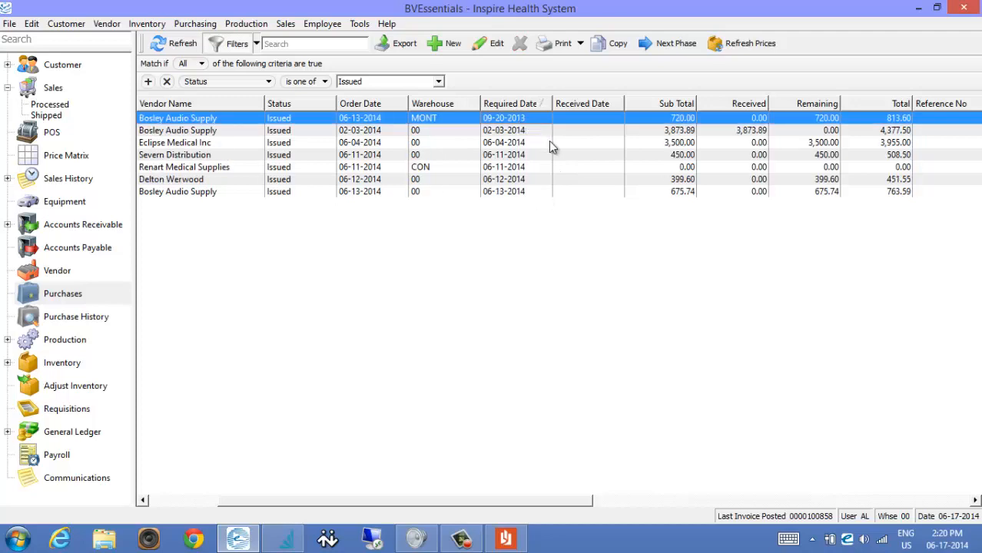
Step: Review the first issued order's main and address details, check the following order's address, and save and close it
double_click(498, 121)
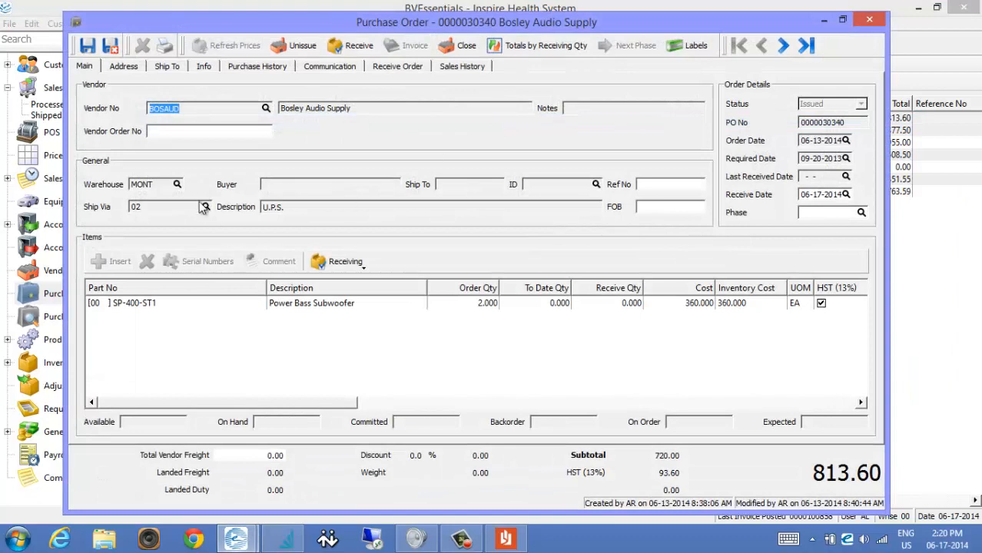
left_click(125, 68)
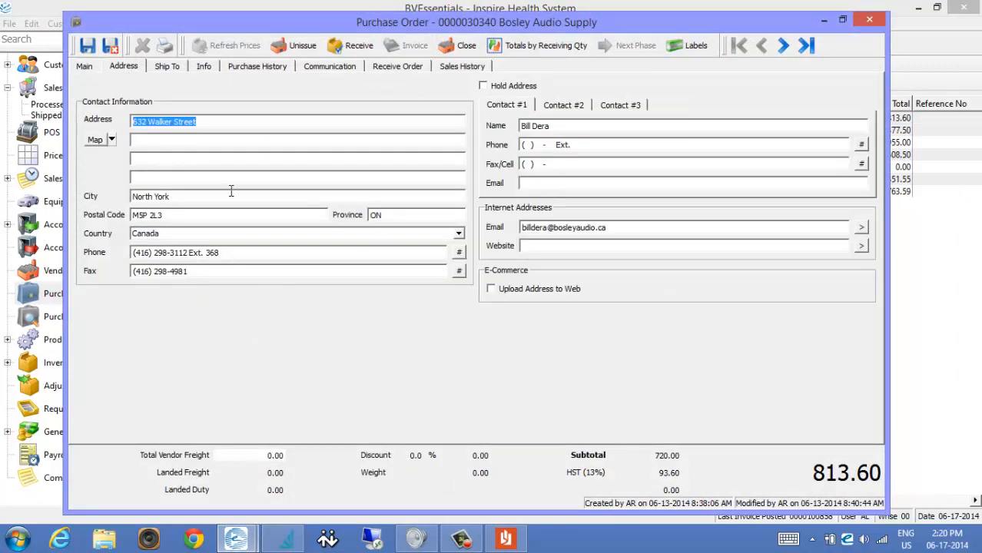
left_click(83, 68)
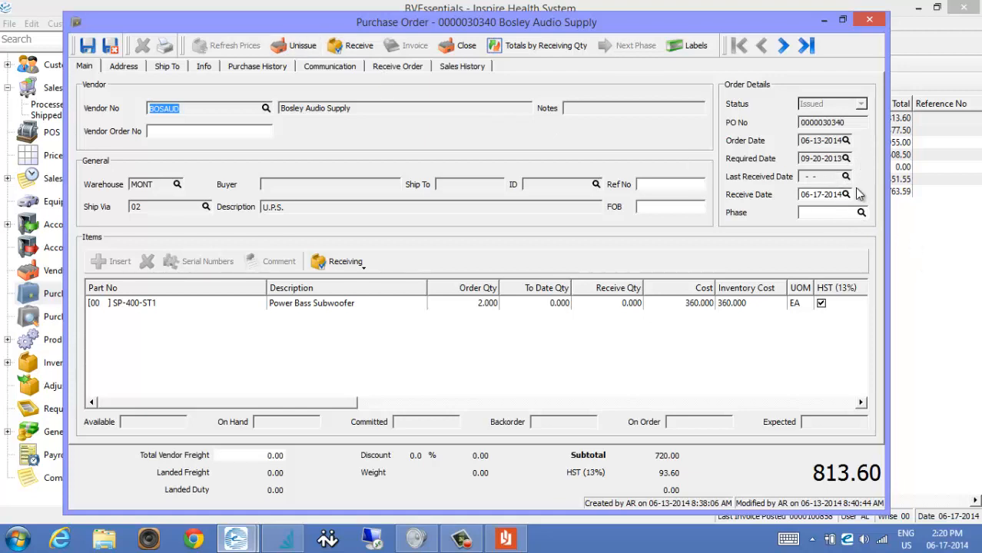
left_click(785, 46)
left_click(126, 68)
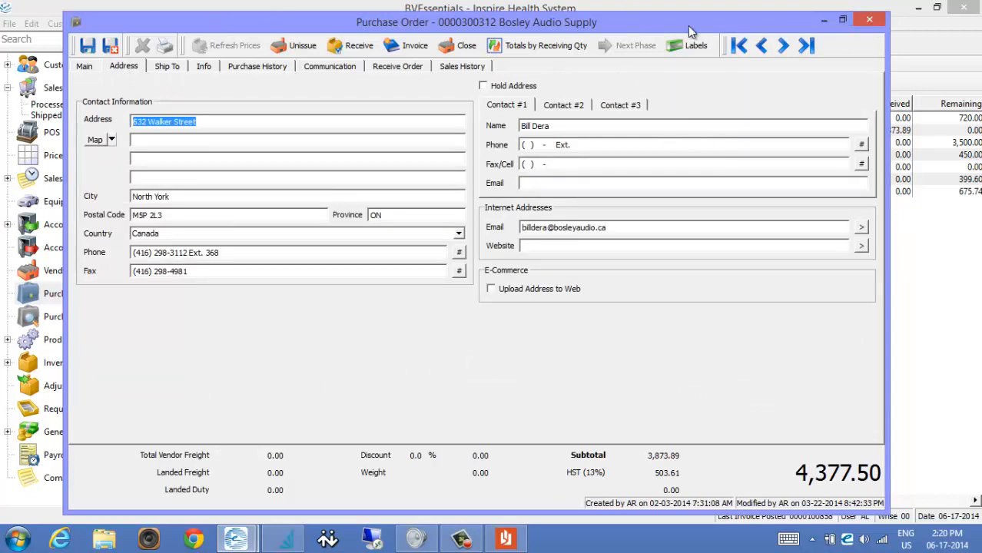
left_click(109, 46)
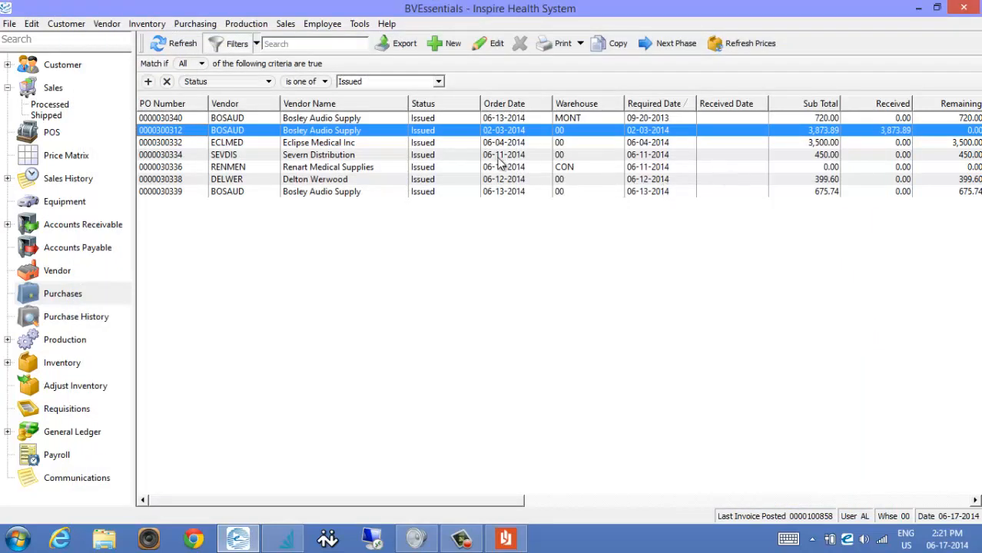
Step: Reopen the Bosley Audio Supply order dated 02-03-2014, select its CD-800 line, and unissue the order
double_click(372, 135)
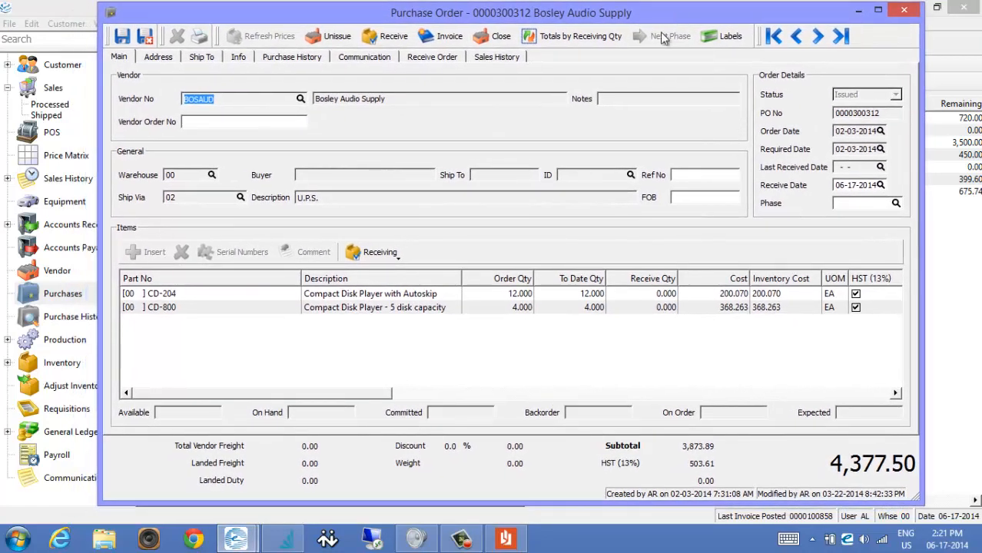
left_click(186, 309)
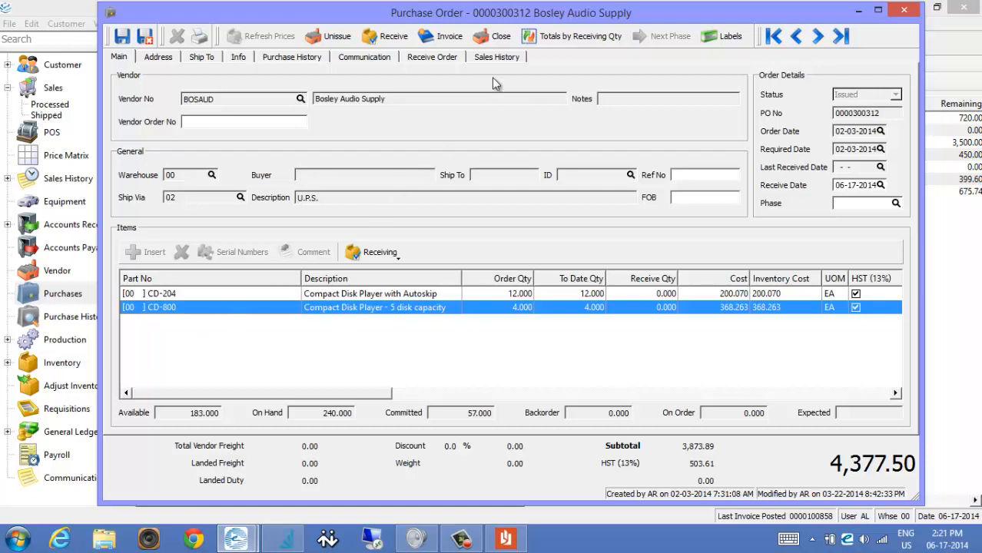
left_click(338, 40)
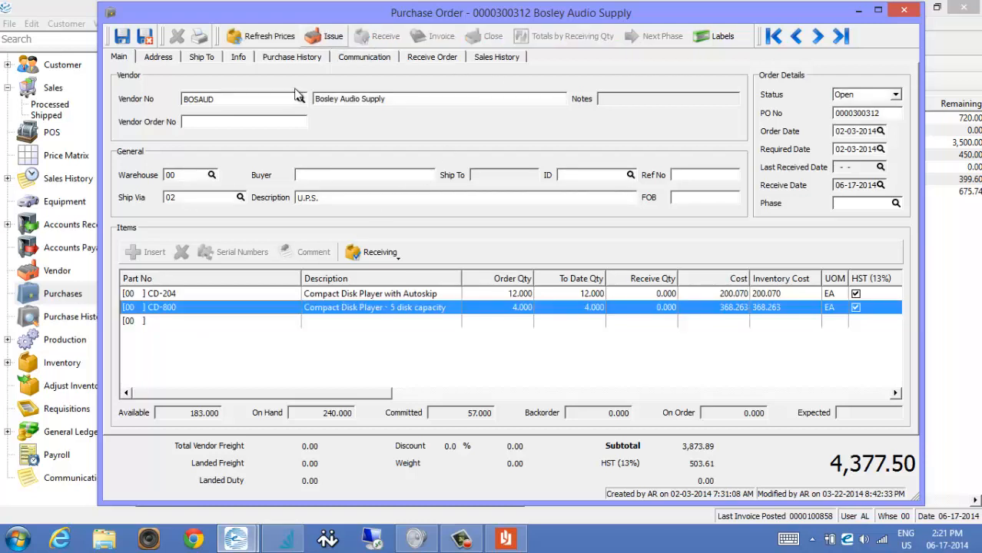
Step: Check the order's blank line and CD-204 item line, dismiss the inventory alert, and issue the order again
left_click(214, 321)
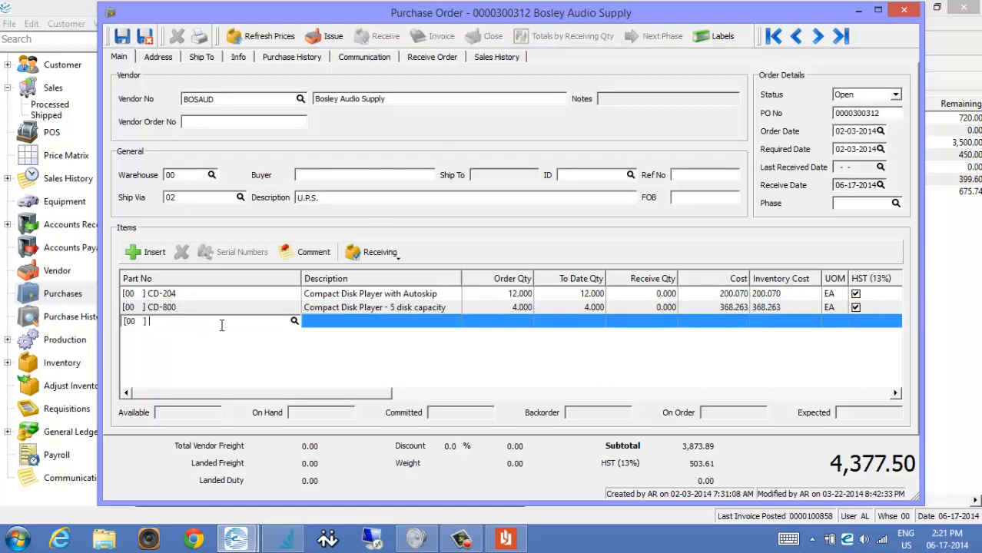
left_click(209, 308)
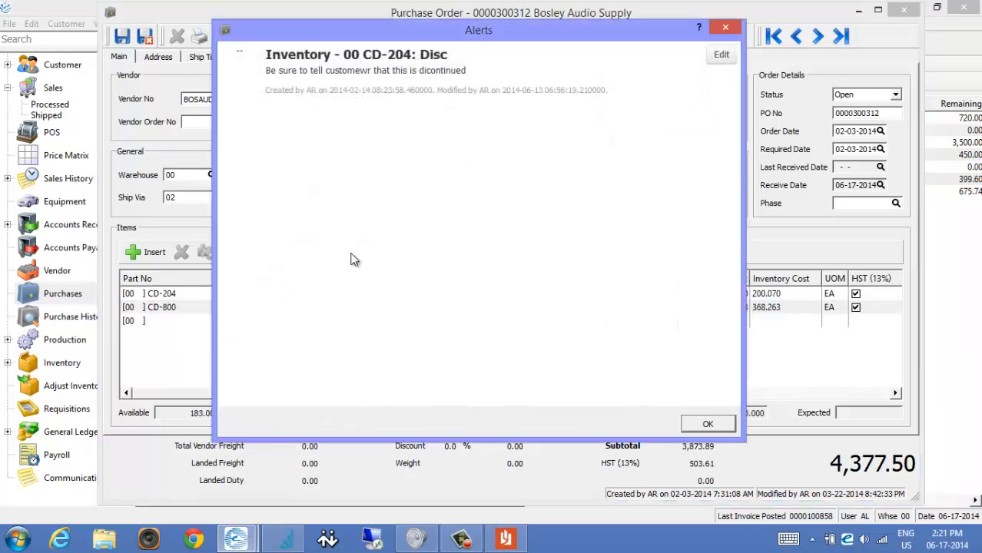
left_click(726, 28)
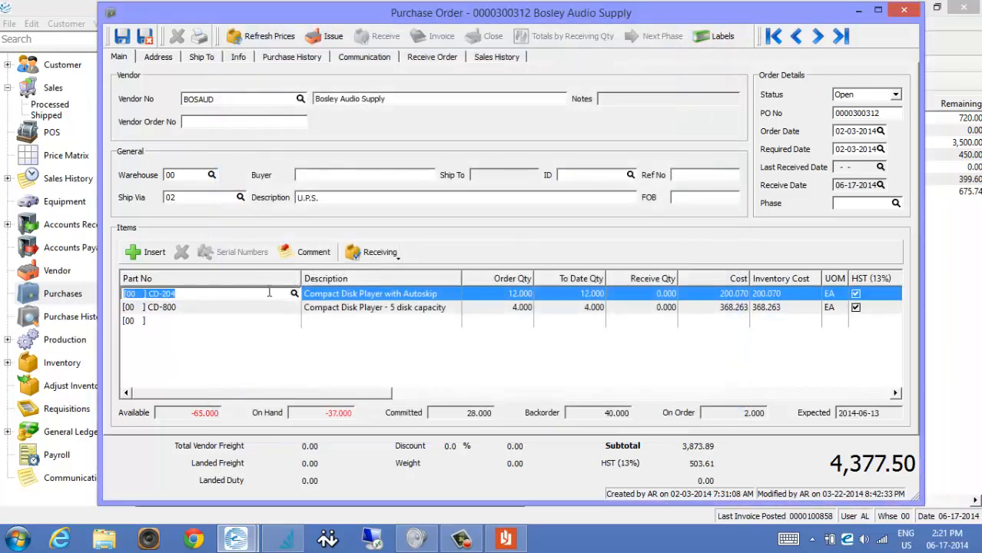
left_click(325, 36)
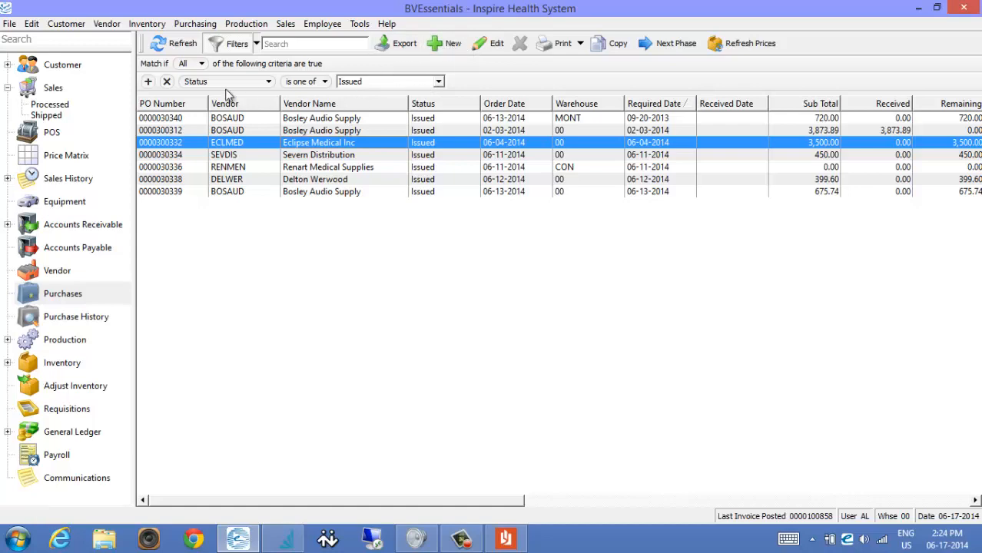
Step: Turn off the list filter and create a new purchase order for vendor BOSAUD, Bosley Audio Supply
left_click(224, 44)
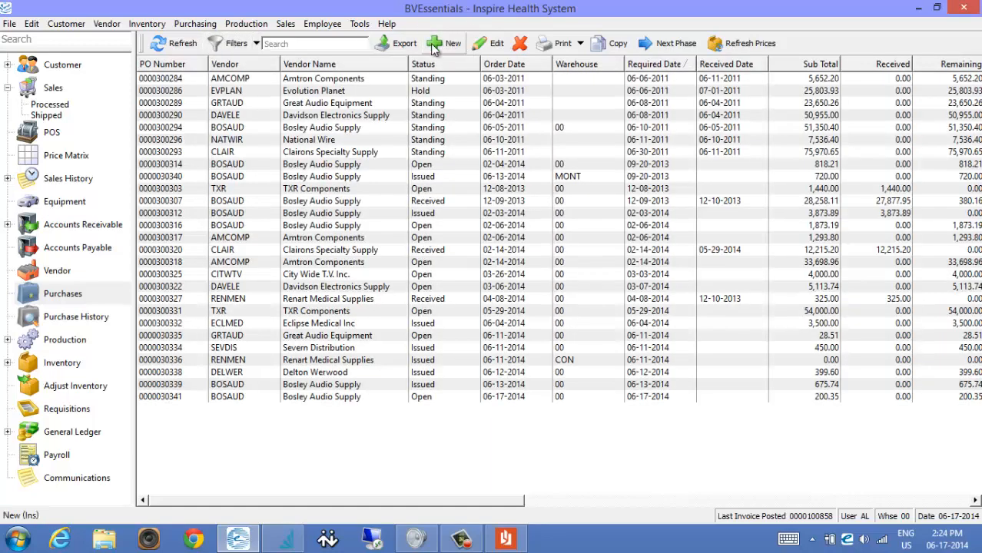
left_click(442, 47)
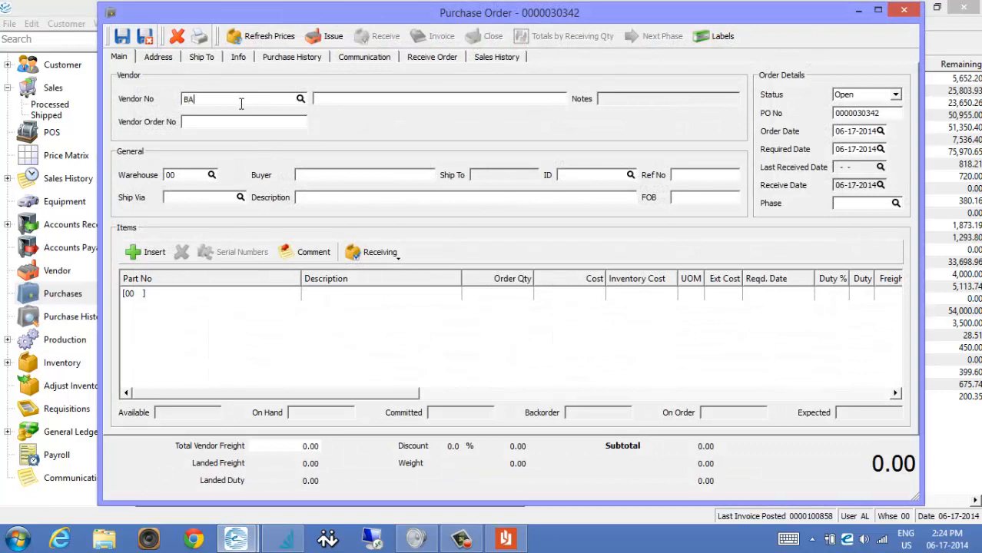
type("BO")
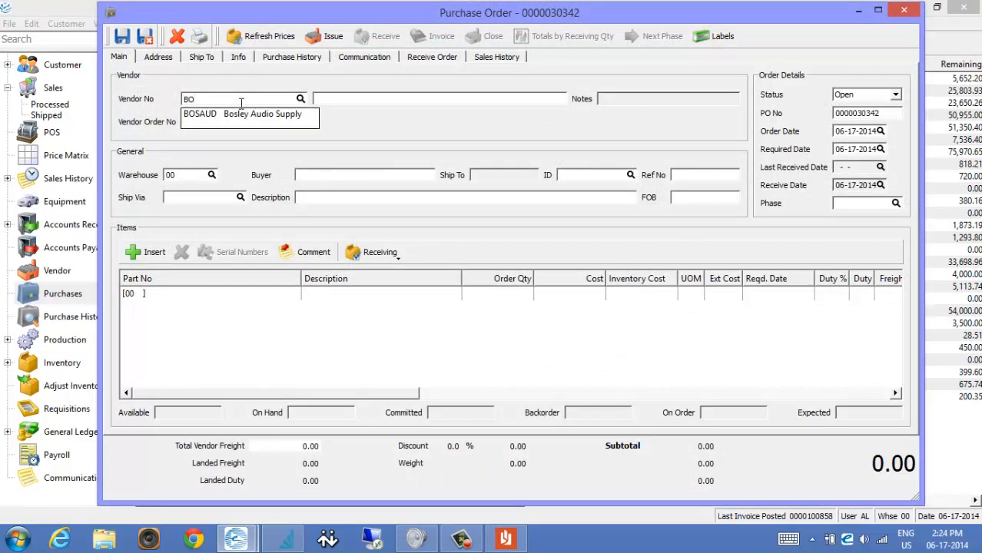
left_click(250, 114)
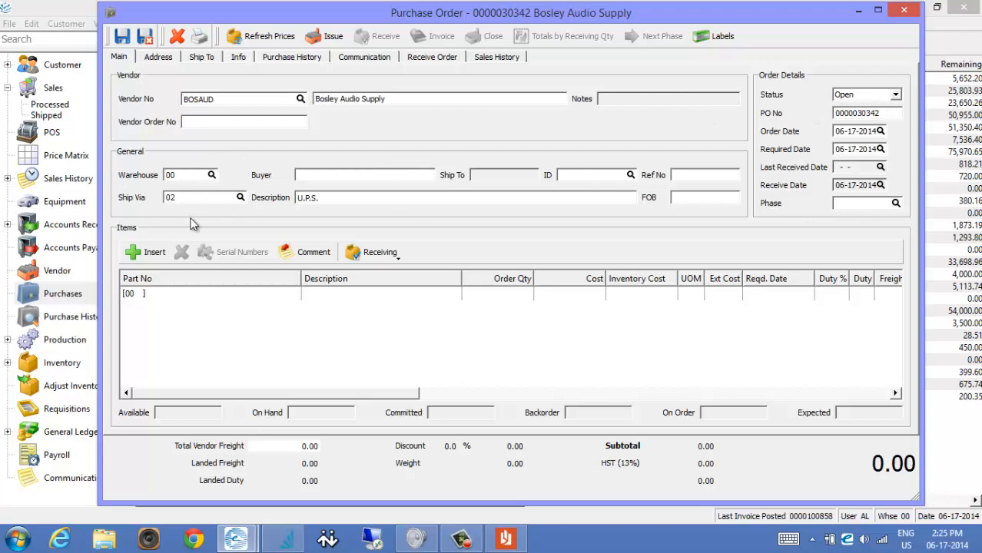
Step: Add item lines for parts CD-204, CD-800 and FX-280 to the new purchase order, acknowledging the CD-204 alert
left_click(190, 295)
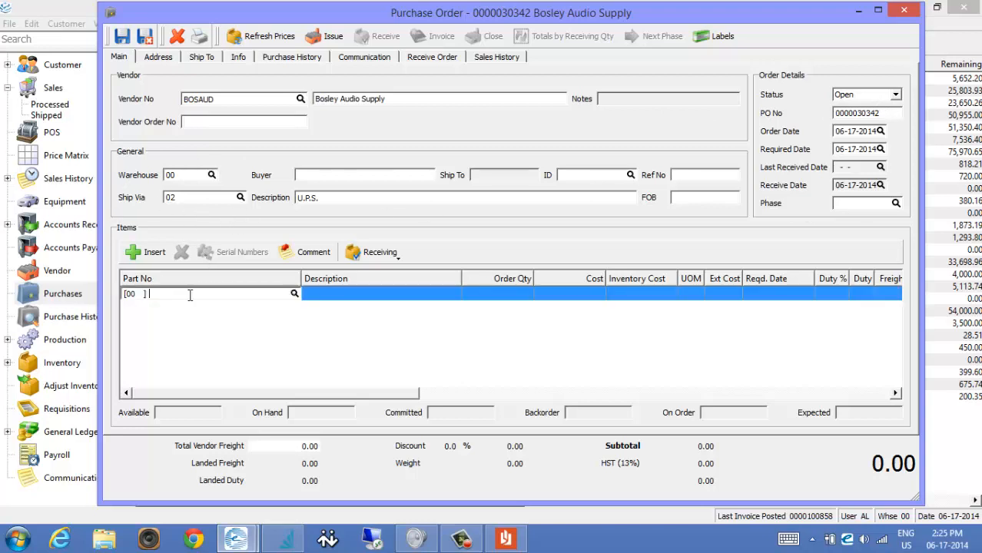
type("CD")
left_click(192, 309)
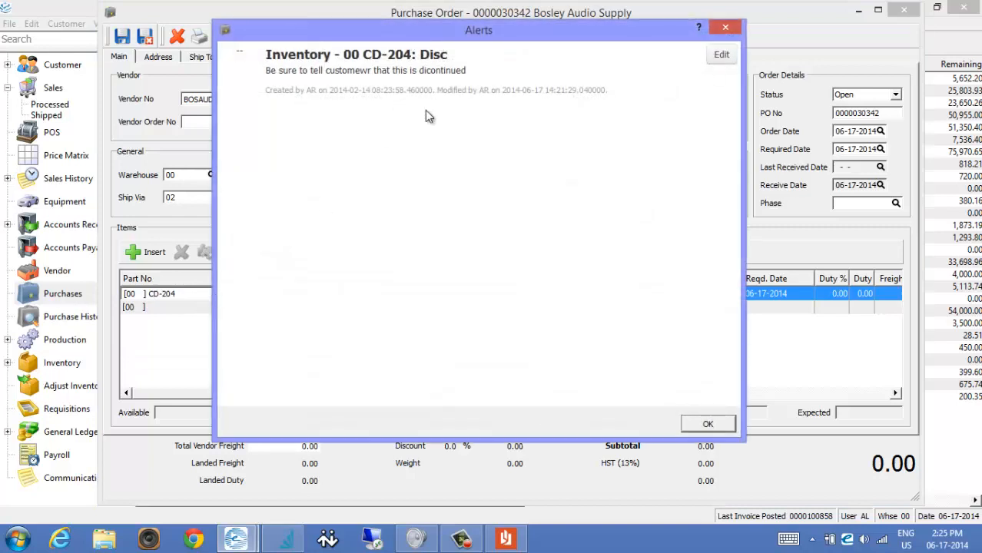
left_click(708, 425)
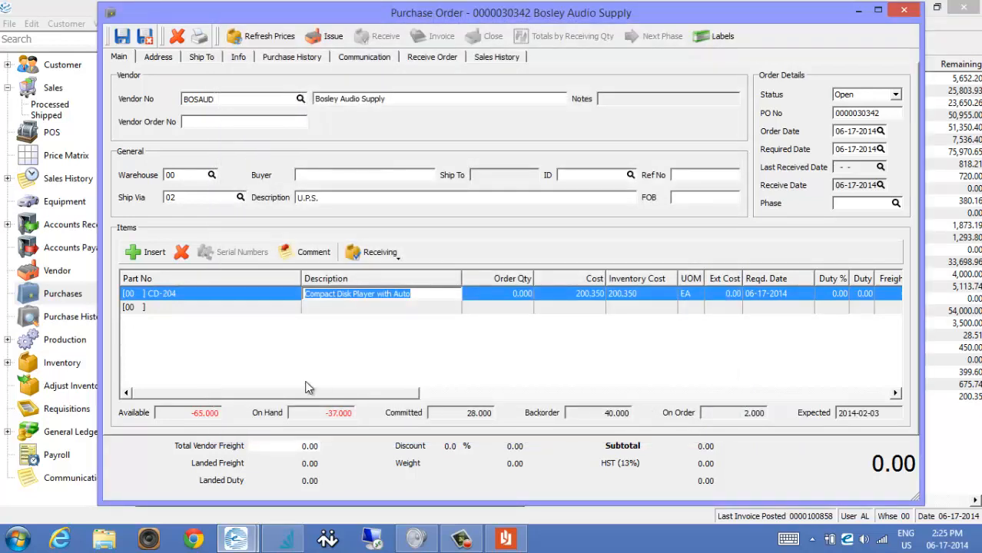
left_click(182, 308)
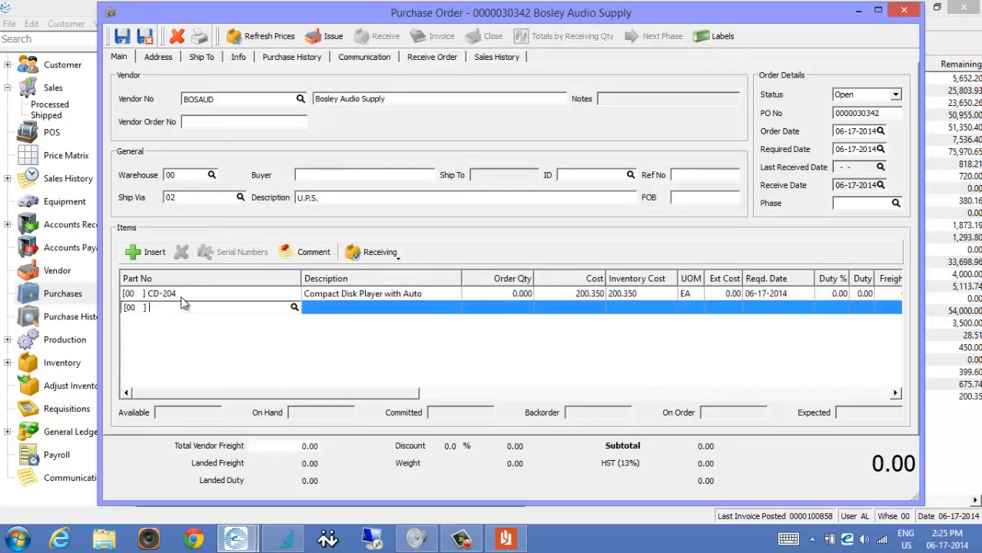
left_click(186, 331)
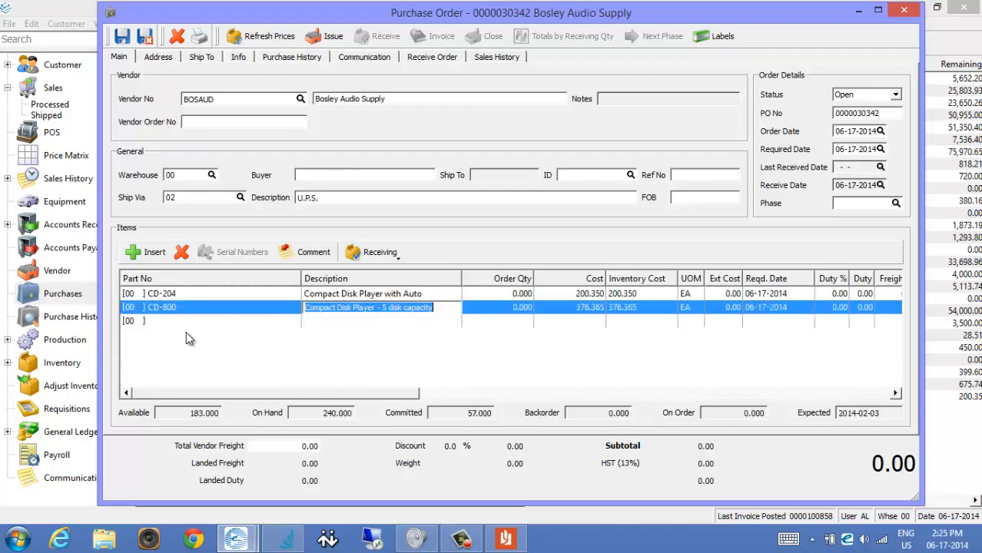
left_click(194, 321)
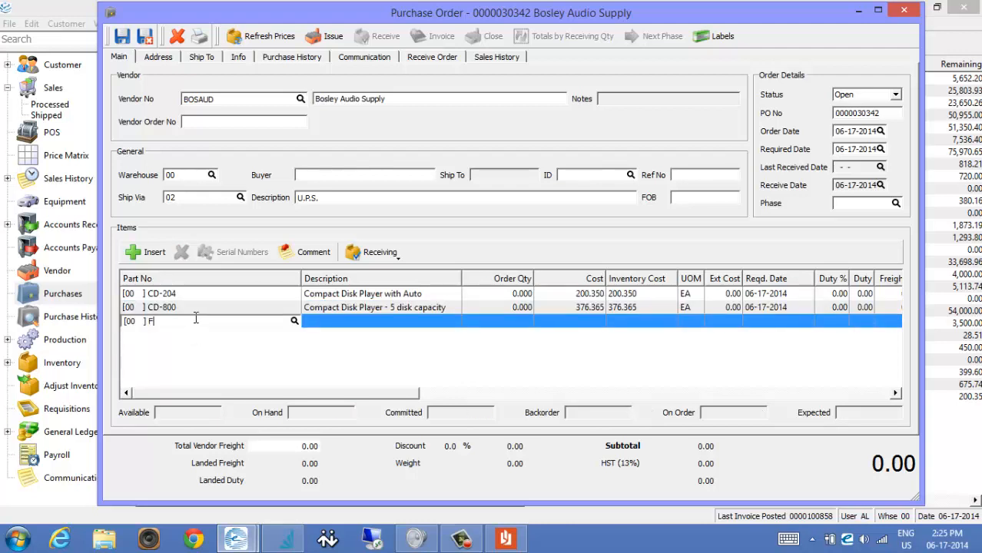
left_click(203, 373)
Step: Set the order quantities to 6 for CD-204, 3 for CD-800 and 2 for FX-280
left_click(511, 293)
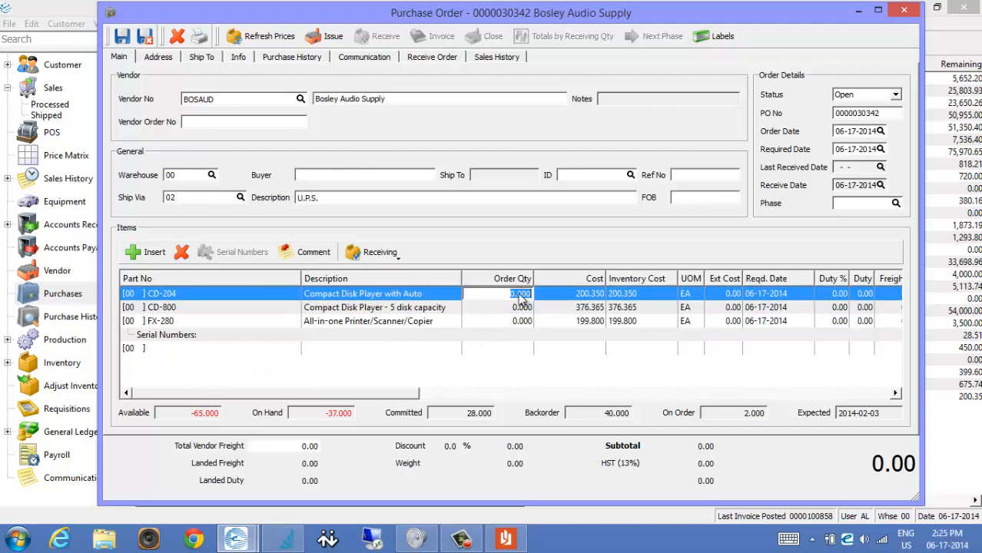
type("6")
key("Return")
type("3")
key("Return")
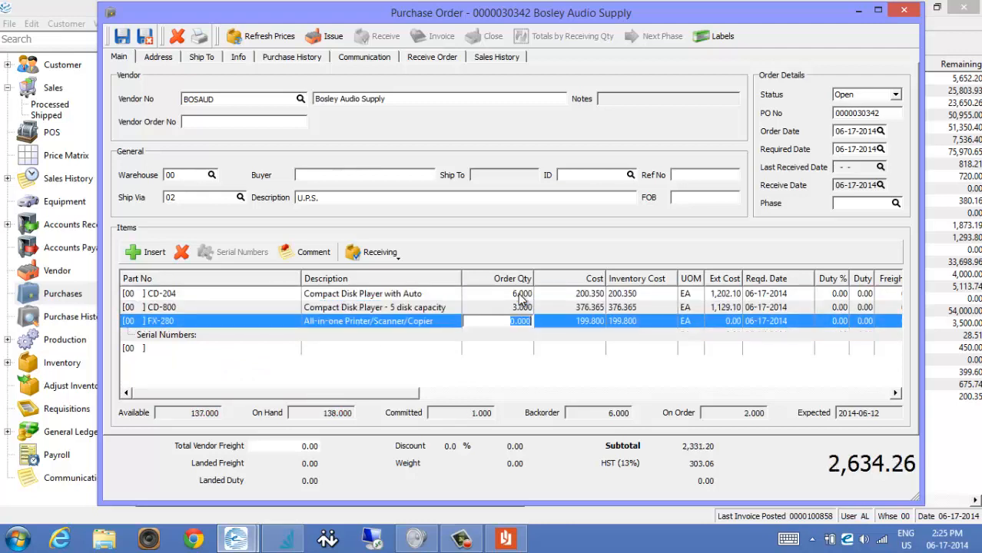
type("2")
key("Return")
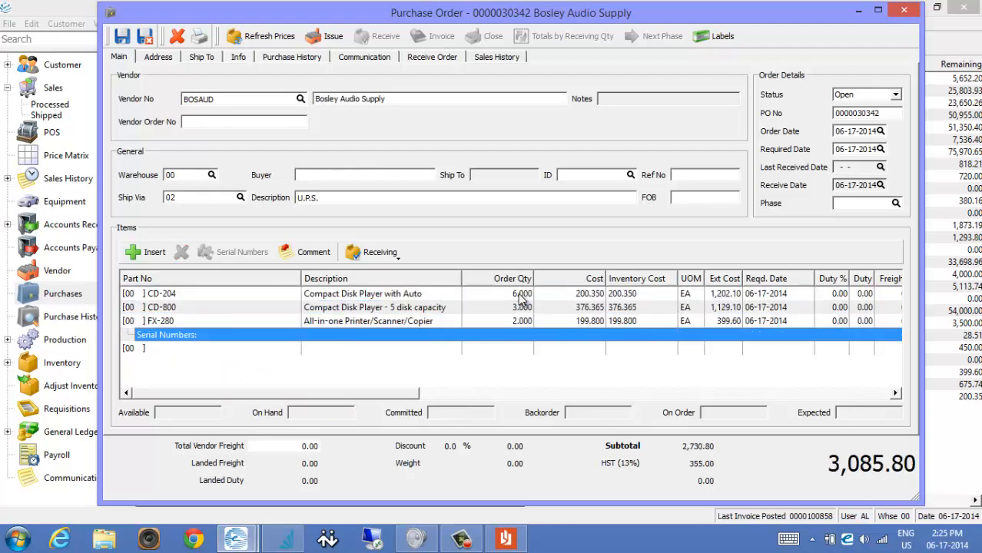
Step: Check the stock availability of the CD-204 line on the purchase order, acknowledging its inventory alert
key("Up")
key("Up")
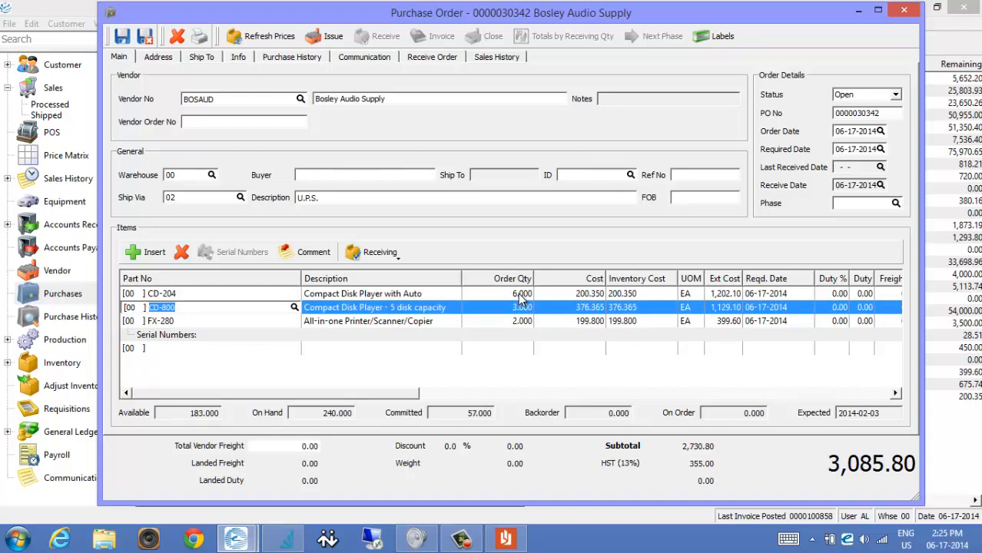
left_click(218, 304)
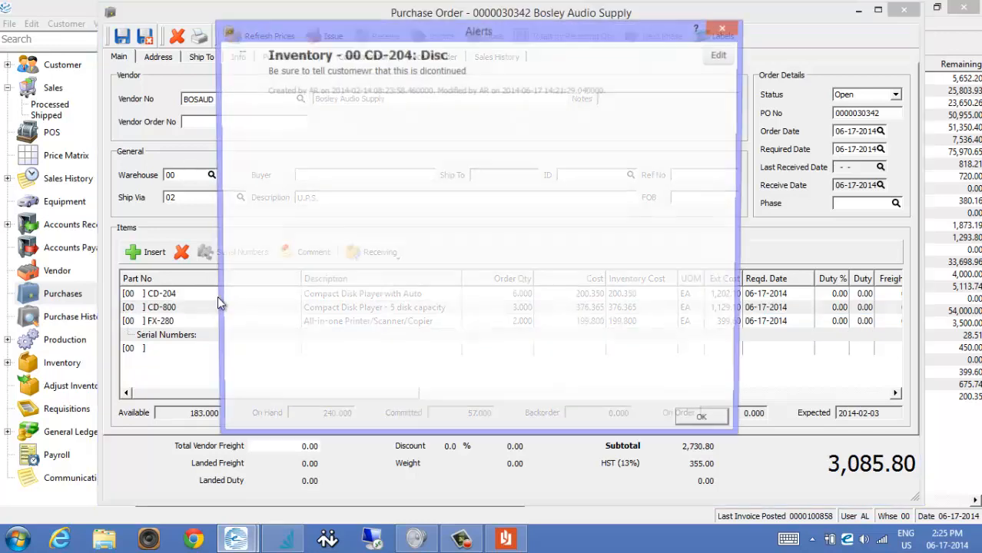
left_click(704, 418)
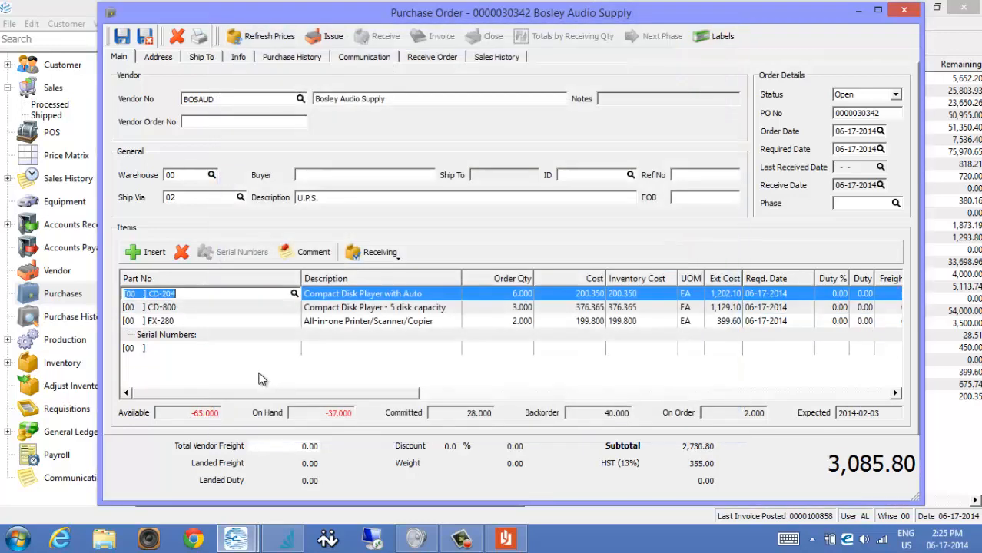
left_click(204, 415)
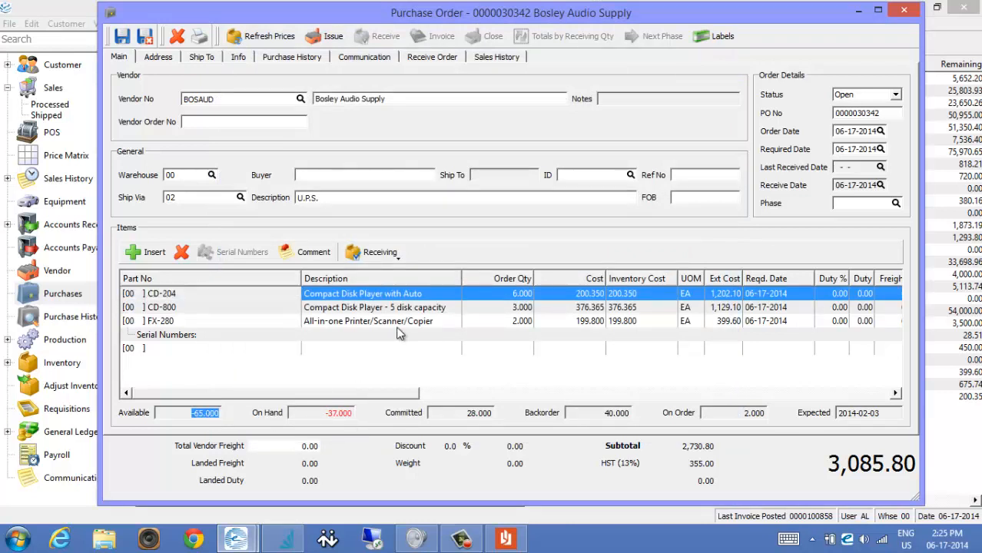
Step: Set the CD-204 order quantity to 100 and check the stock availability of the CD-800 and FX-280 lines
left_click(517, 296)
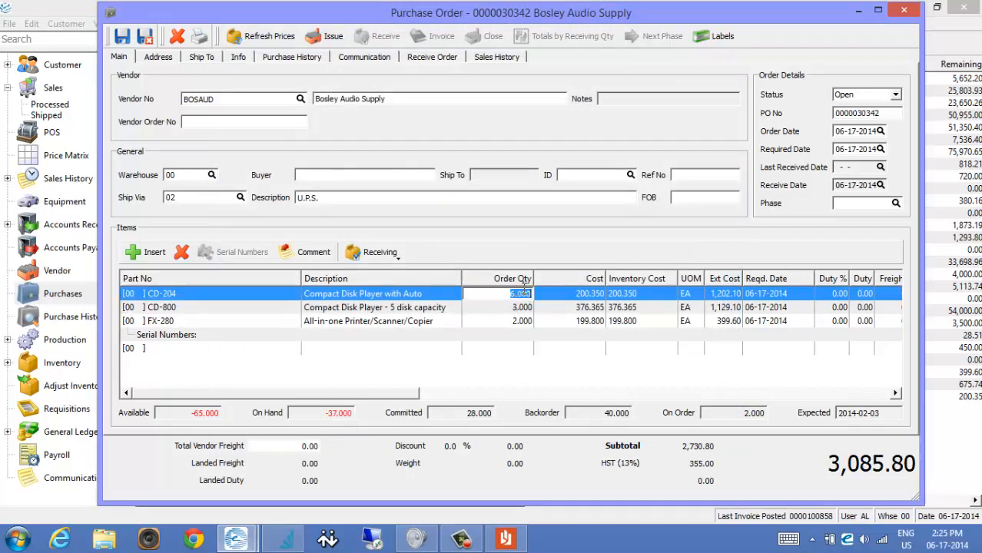
type("40")
key("Tab")
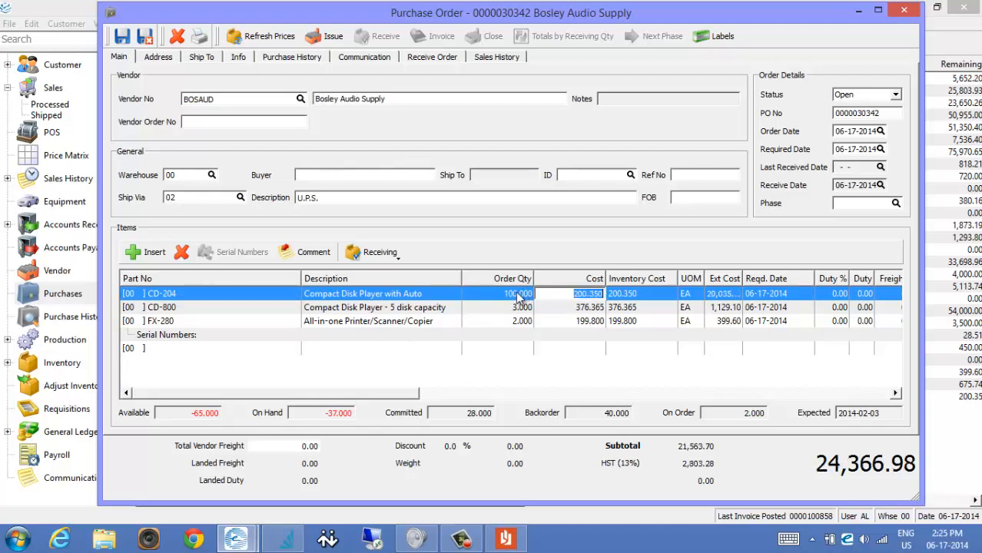
left_click(359, 308)
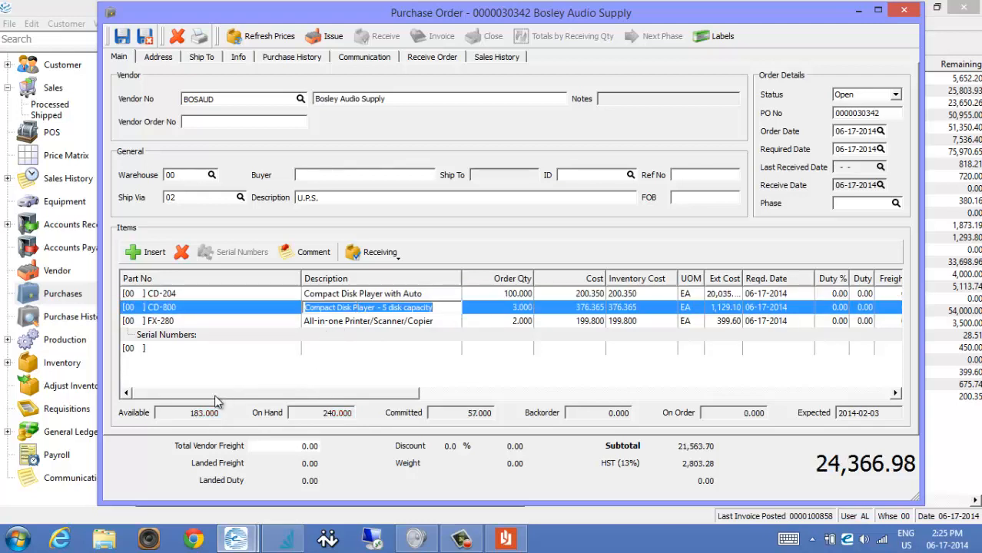
left_click(355, 322)
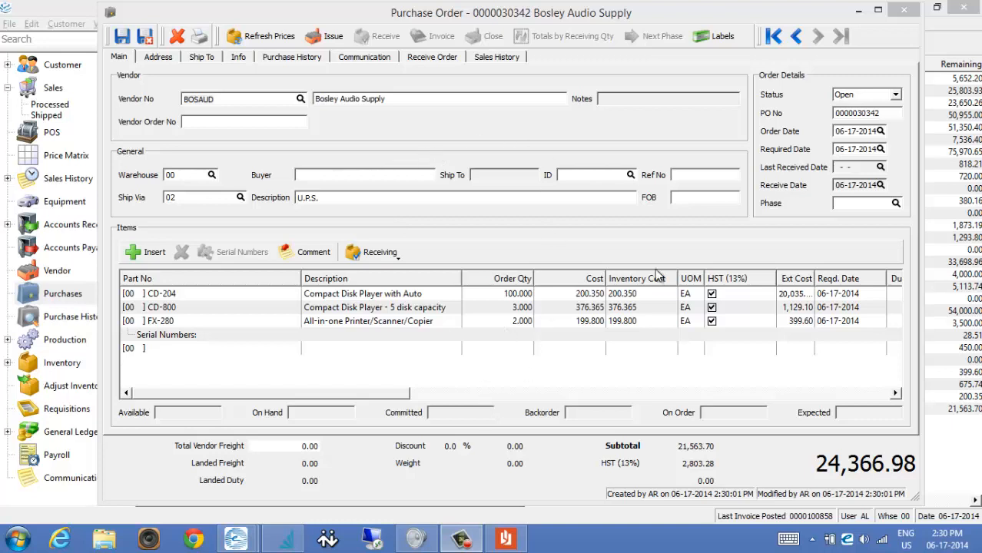
Step: View the order-level purchase history for Bosley Audio Supply and select the closed order dated 03-02-2010
left_click(306, 59)
left_click(306, 59)
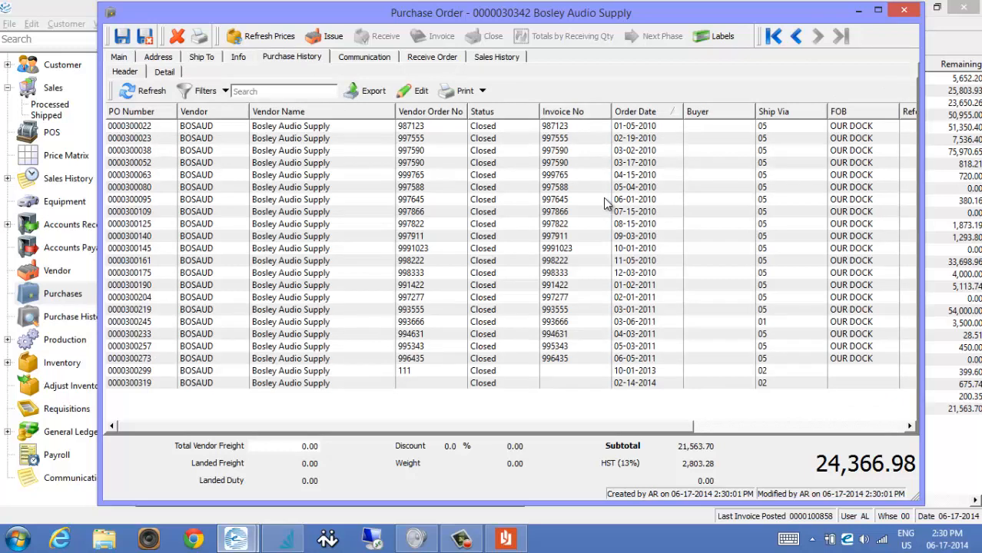
left_click(555, 153)
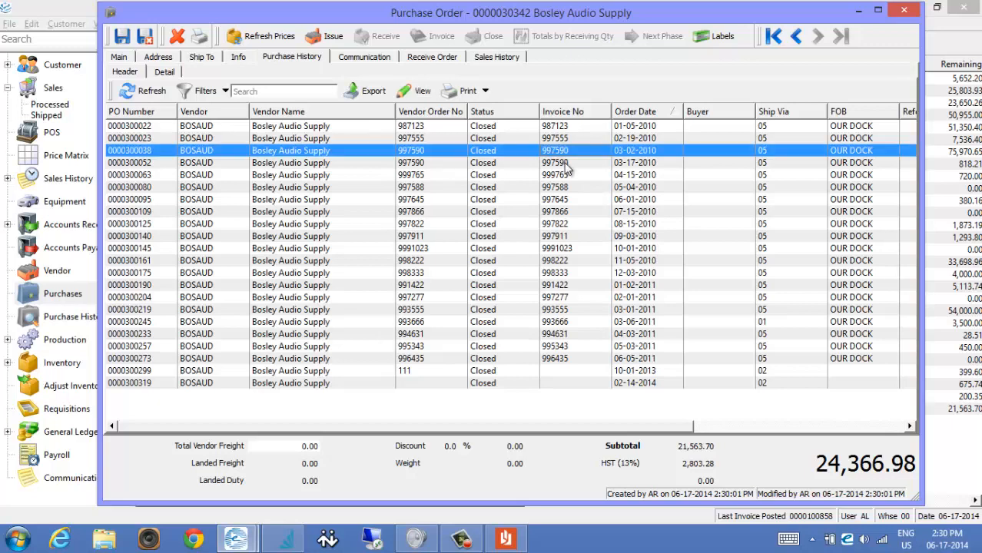
Step: Examine the item-level purchase history for the quantities, order dates and unit prices of CD-204, CD-800 and FX-280
left_click(165, 73)
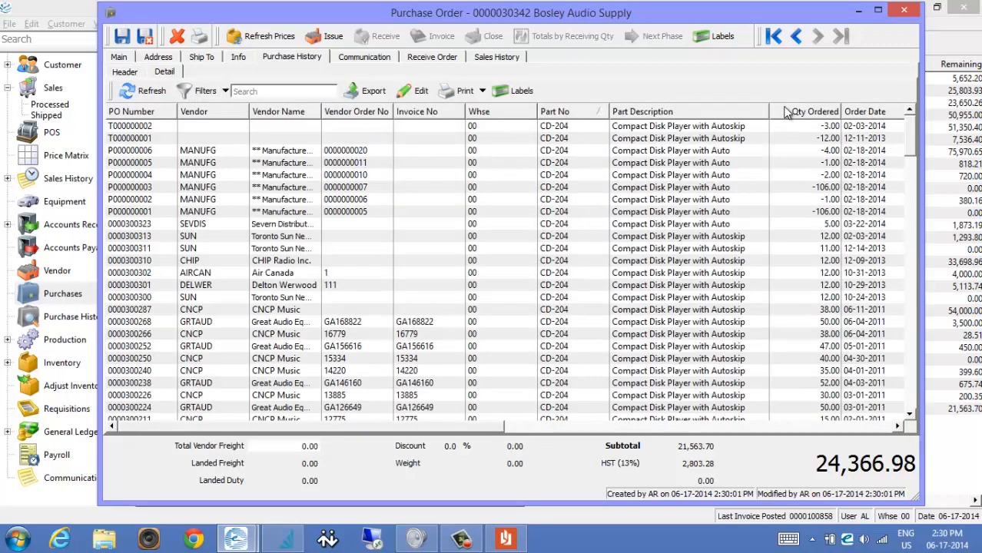
left_click_drag(444, 429, 624, 427)
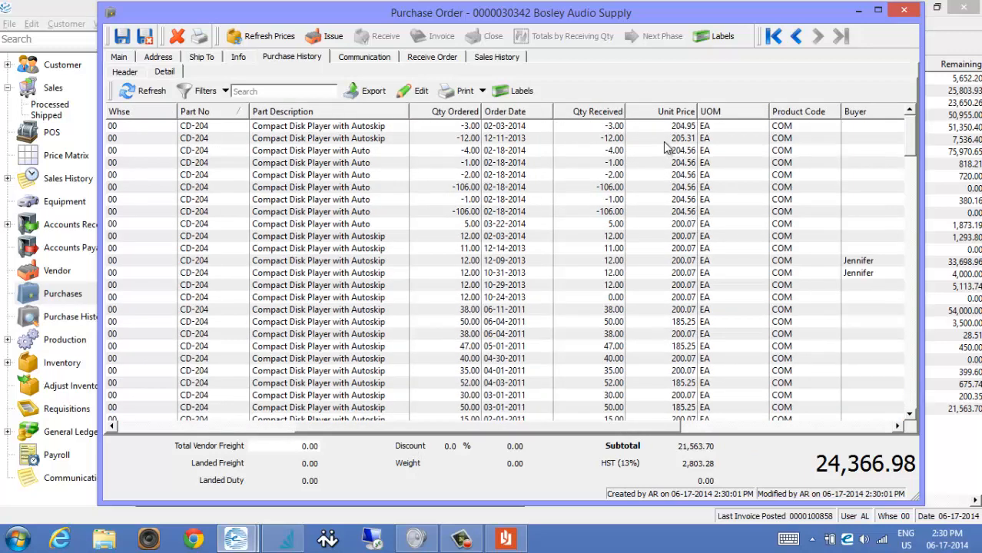
scroll(684, 223, "down", 4)
scroll(680, 358, "down", 5)
scroll(682, 360, "up", 5)
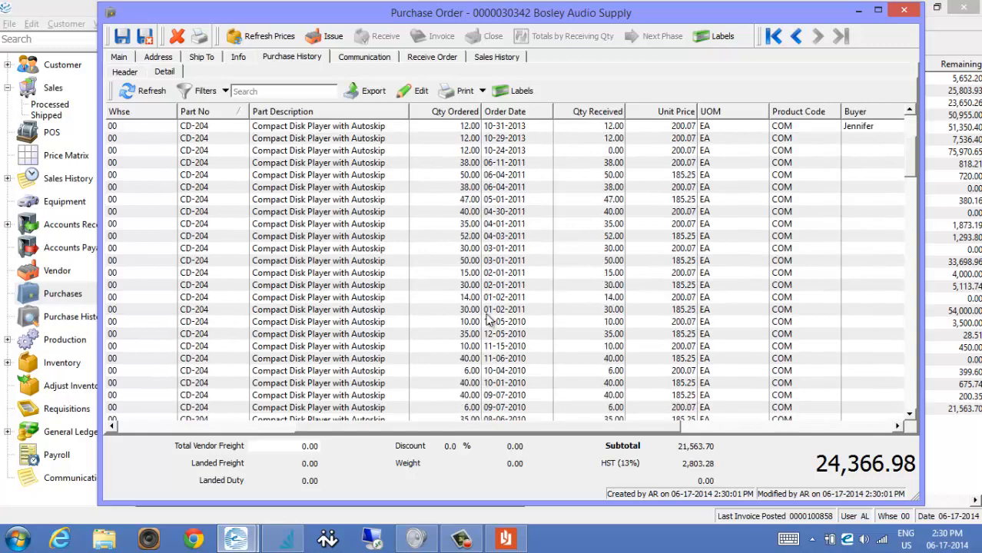
scroll(350, 242, "down", 6)
scroll(338, 246, "down", 5)
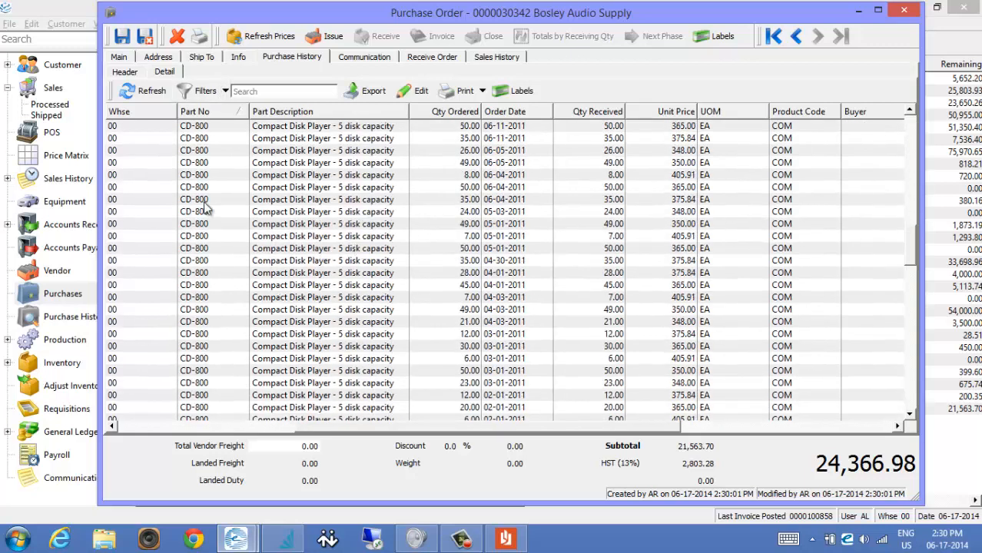
scroll(227, 171, "up", 4)
scroll(230, 184, "down", 8)
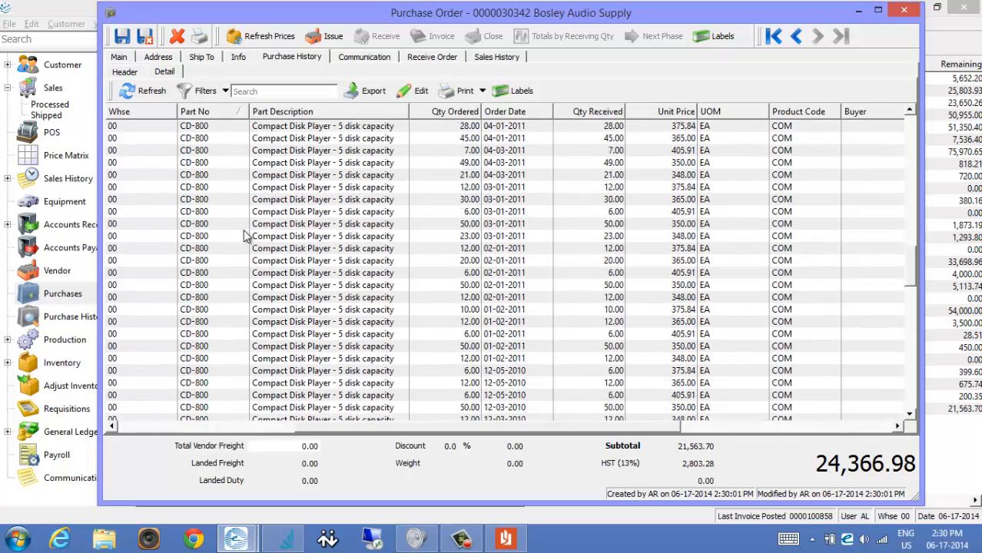
scroll(287, 288, "down", 10)
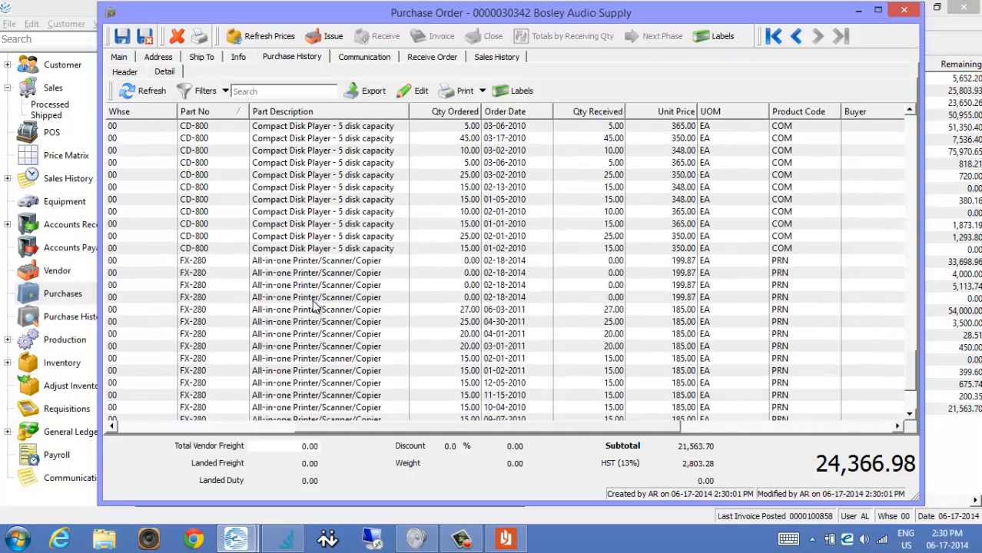
scroll(380, 307, "down", 1)
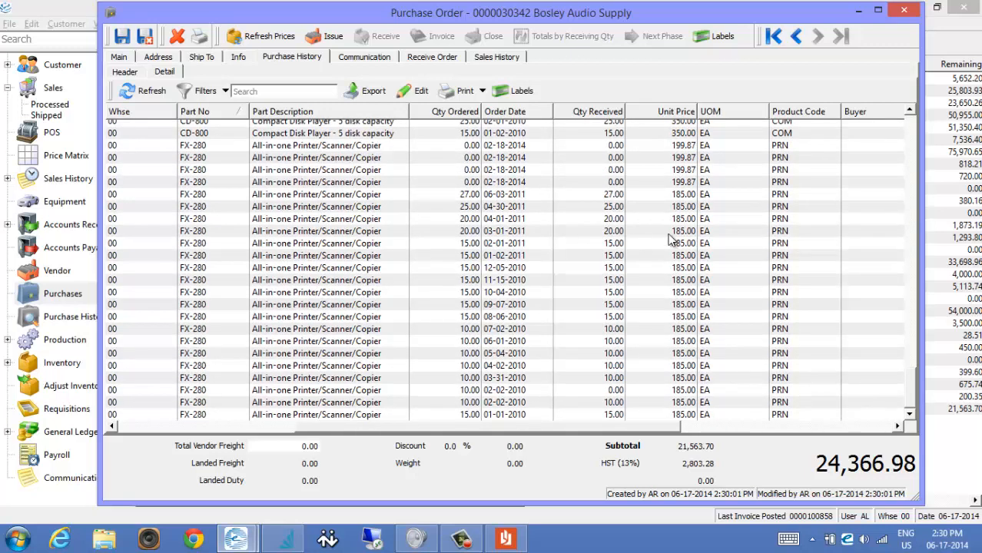
Step: Examine which vendors supplied CD-800 and FX-280 in the past, along with their order numbers and unit prices
left_click(140, 426)
scroll(326, 365, "up", 5)
scroll(336, 343, "down", 5)
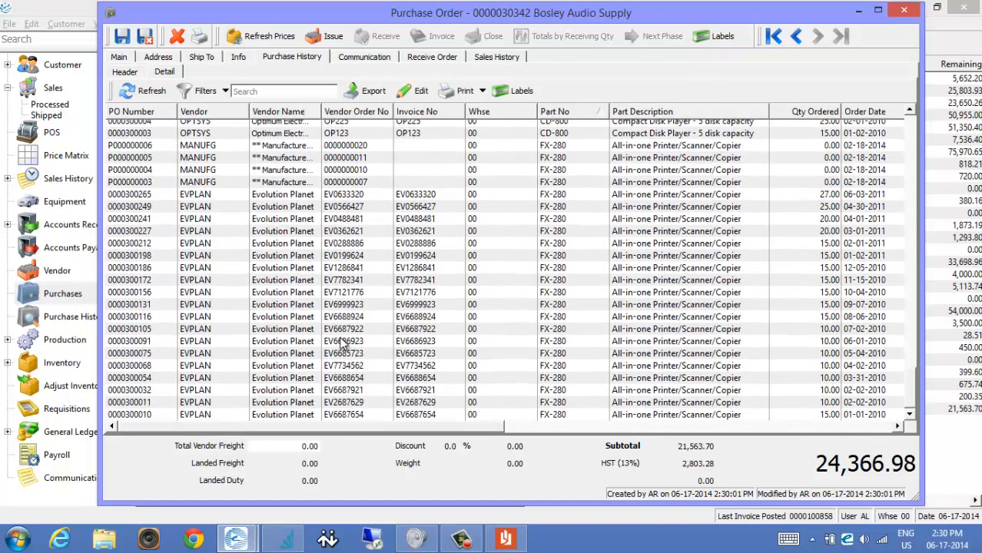
scroll(342, 346, "up", 5)
scroll(342, 345, "up", 2)
scroll(368, 384, "down", 3)
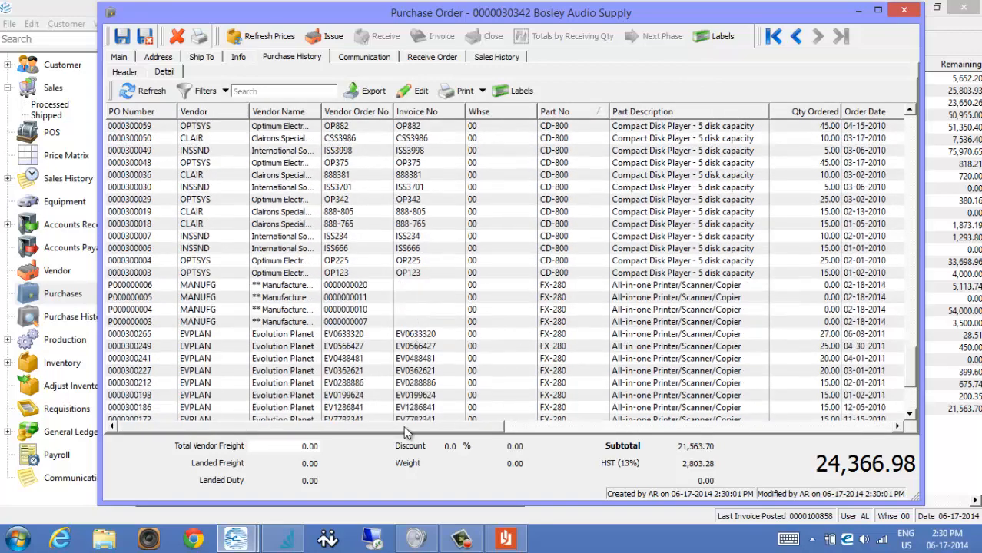
left_click_drag(409, 428, 517, 427)
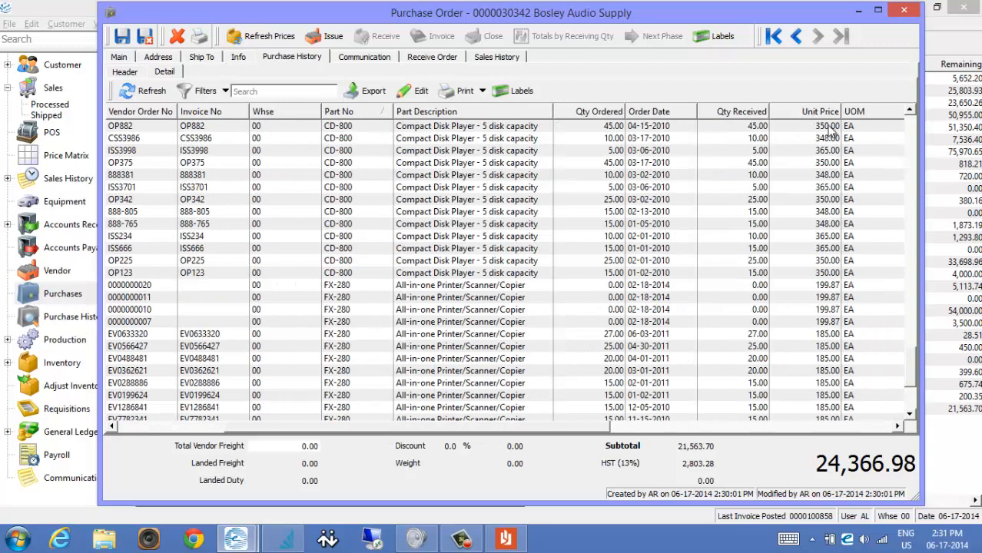
Step: Sort the item purchase history by unit price and compare the vendors behind the prices
left_click(808, 114)
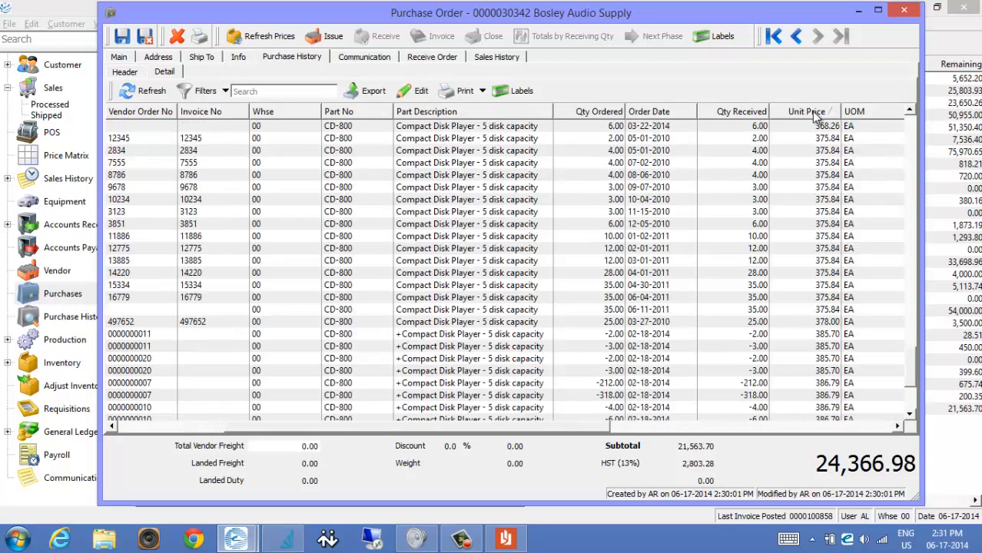
scroll(801, 269, "down", 5)
scroll(800, 292, "up", 4)
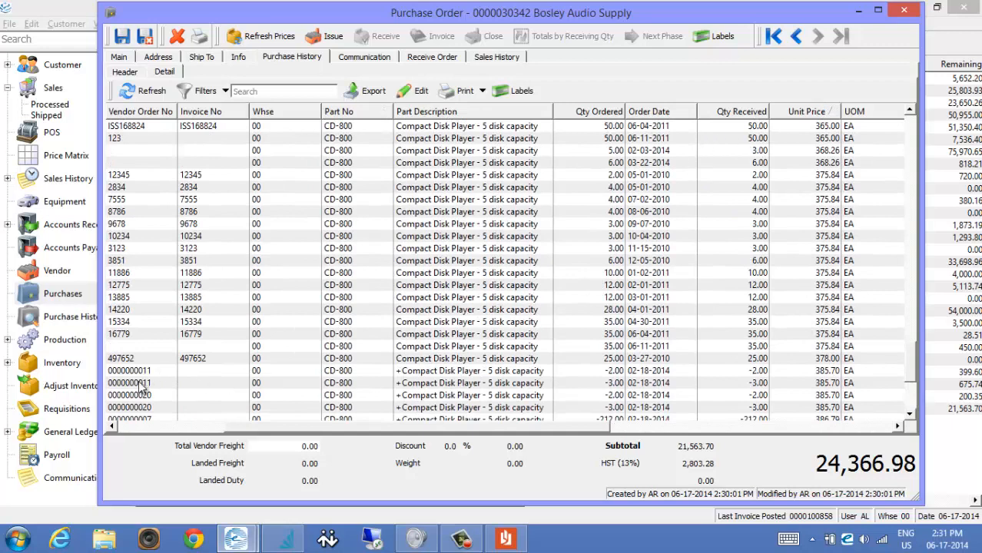
left_click(129, 426)
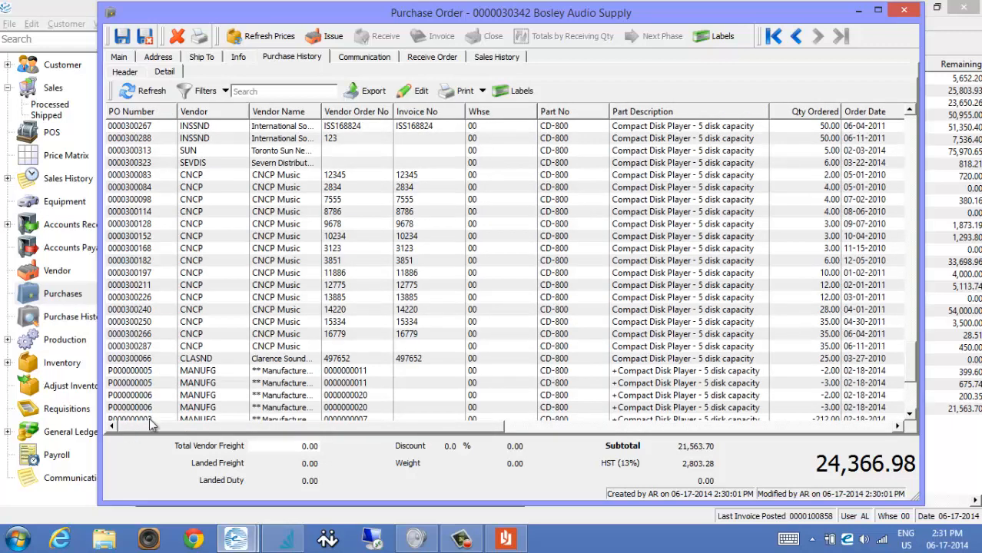
Step: Review the sales history of the ordered parts, first by invoice and then by item
left_click(509, 59)
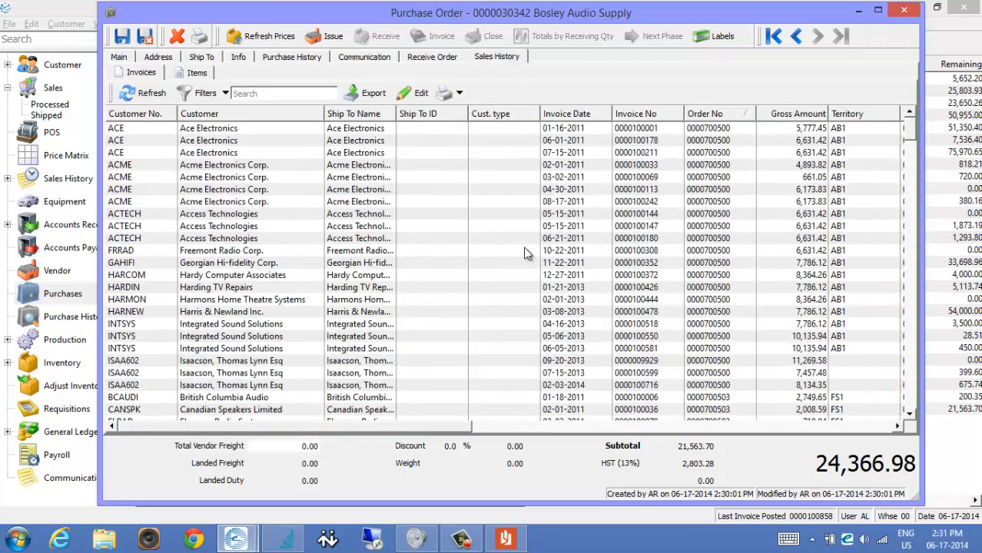
left_click(198, 73)
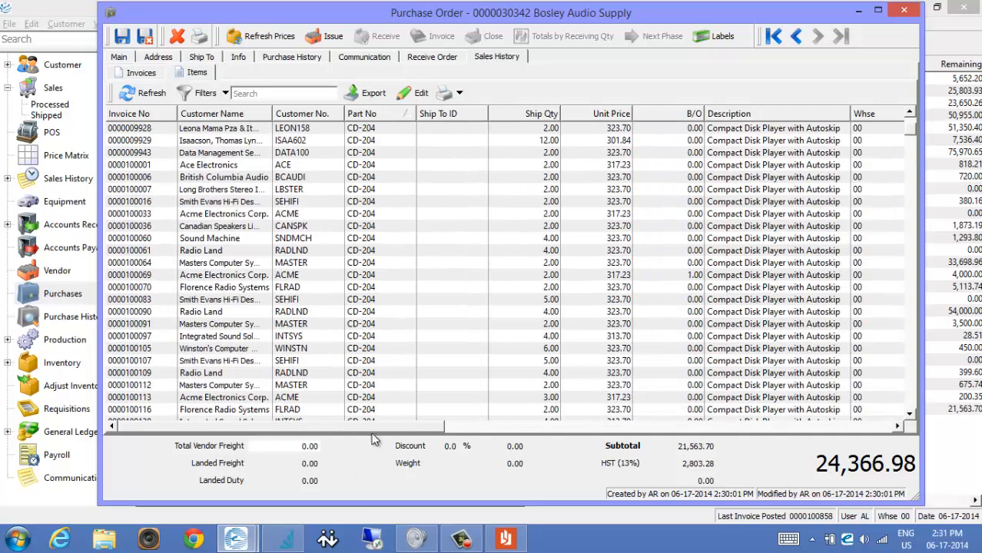
left_click_drag(419, 427, 329, 419)
Step: Return to the order's main details and issue the purchase order without printing or emailing its report
left_click(119, 58)
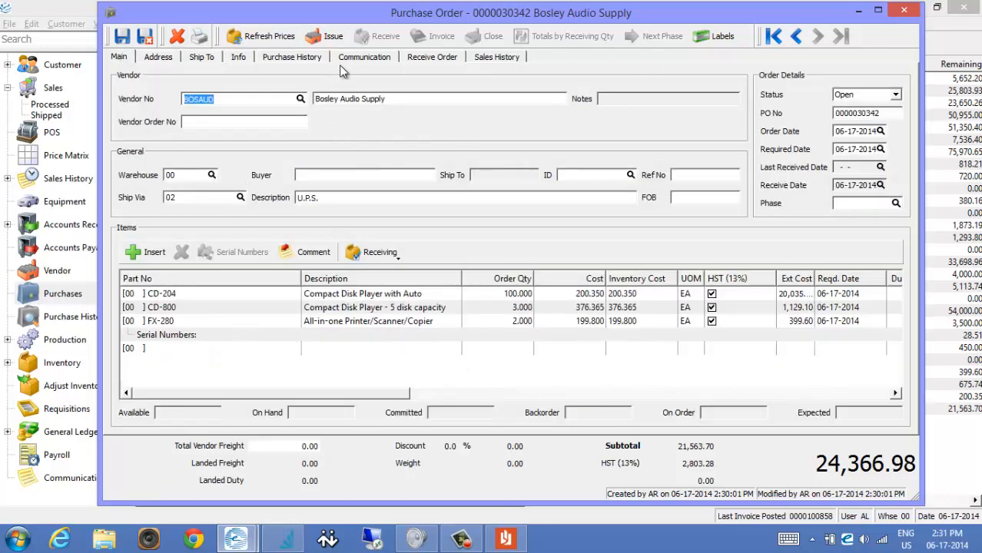
left_click(328, 36)
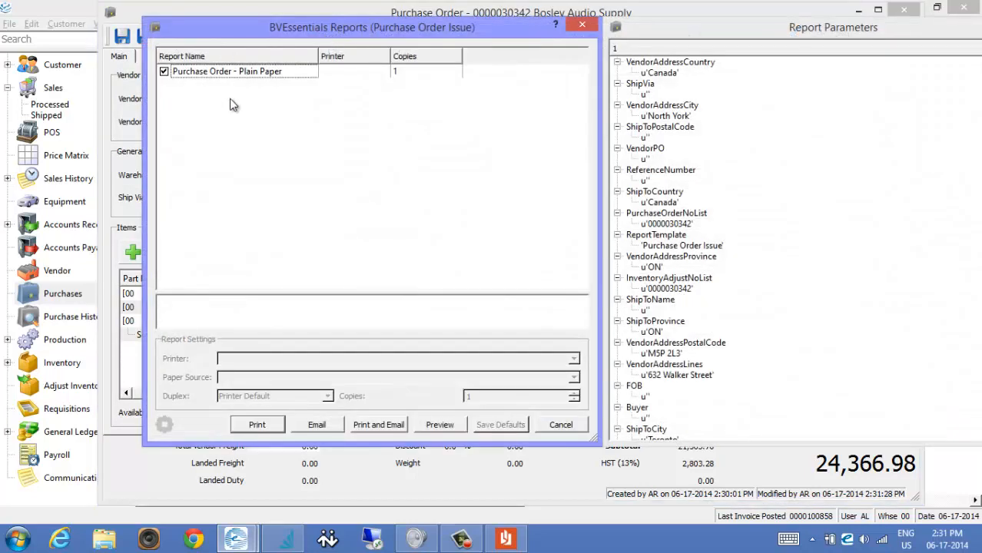
left_click(561, 425)
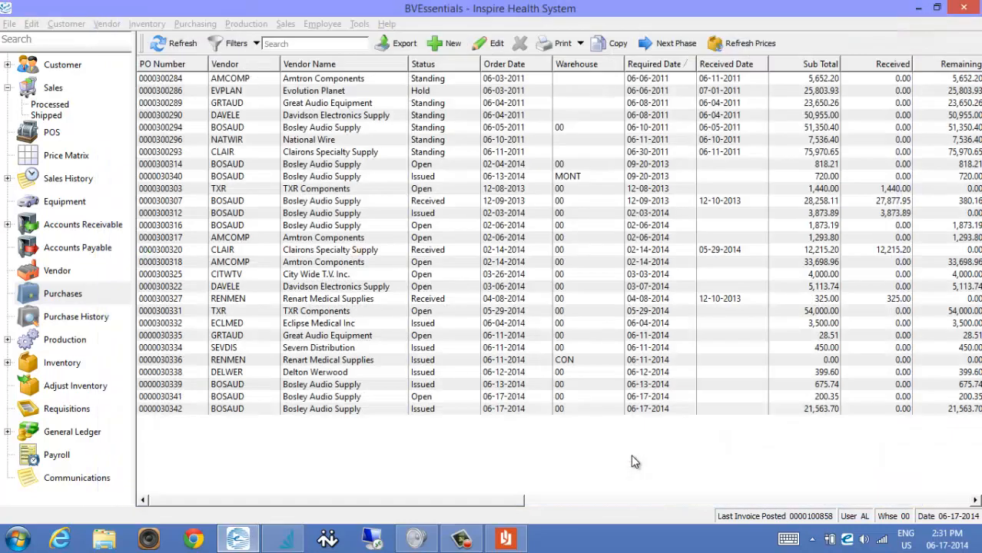
Step: Reopen the newly issued Bosley Audio Supply order and set receive quantities of 10 for CD-204, 2 for CD-800 and 2 for FX-280
double_click(172, 411)
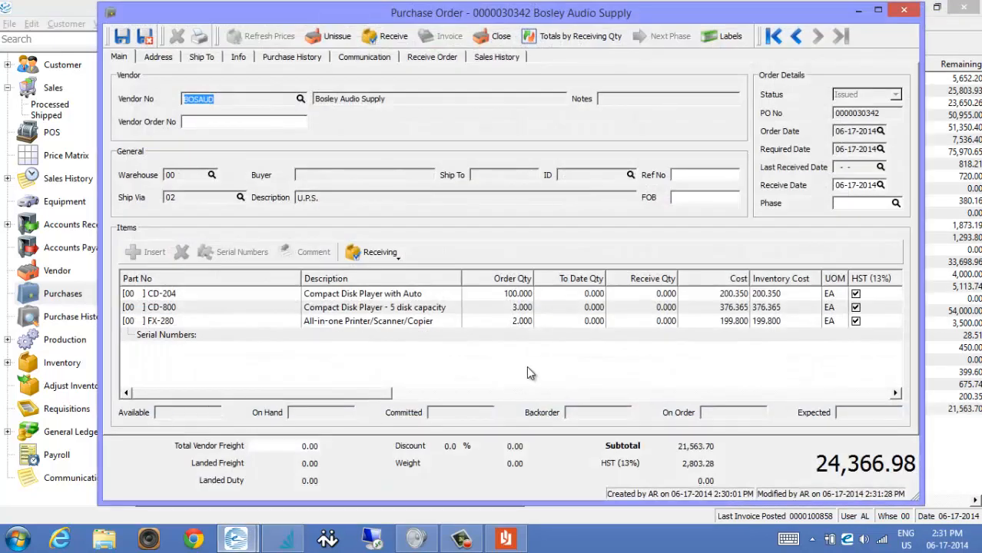
left_click(655, 299)
left_click(384, 255)
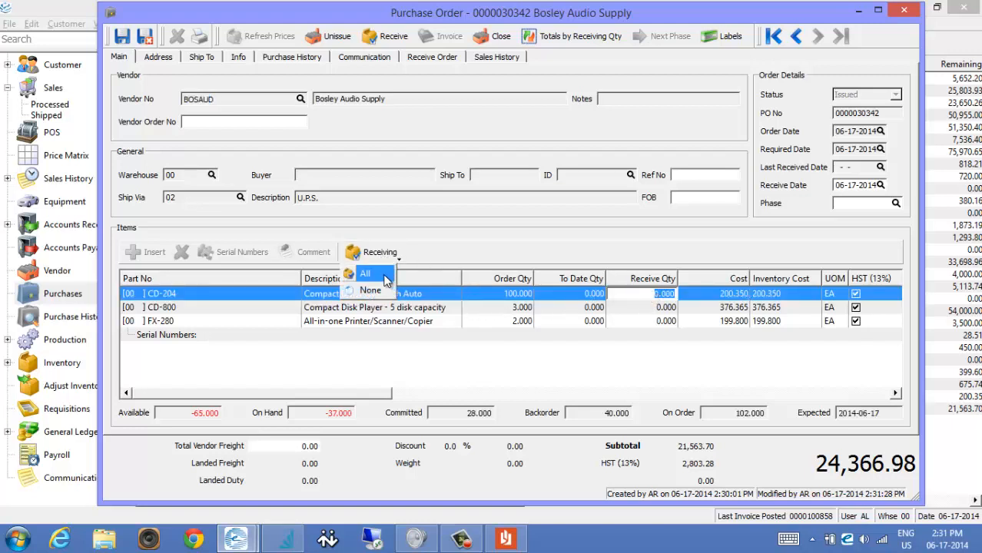
left_click(604, 300)
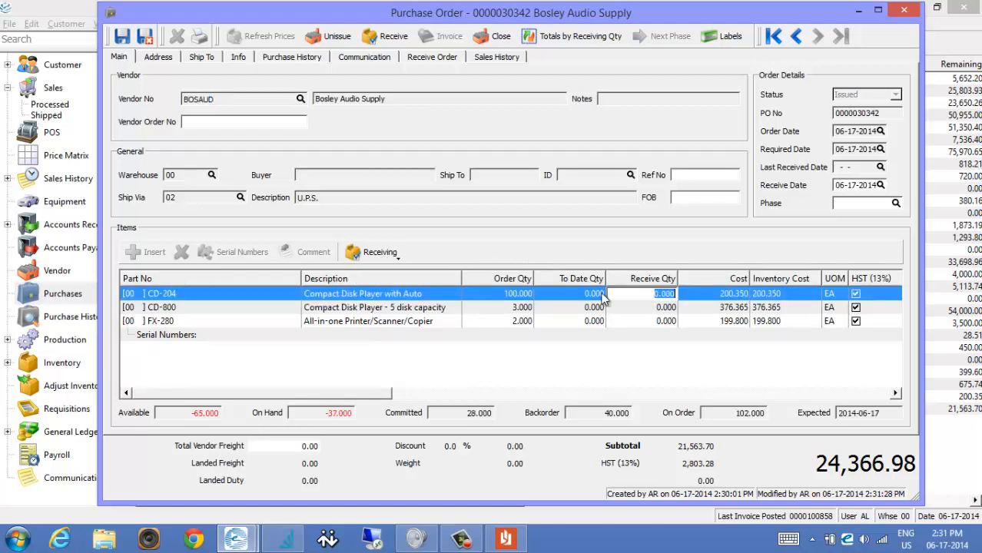
left_click(645, 308)
type("2")
left_click(651, 323)
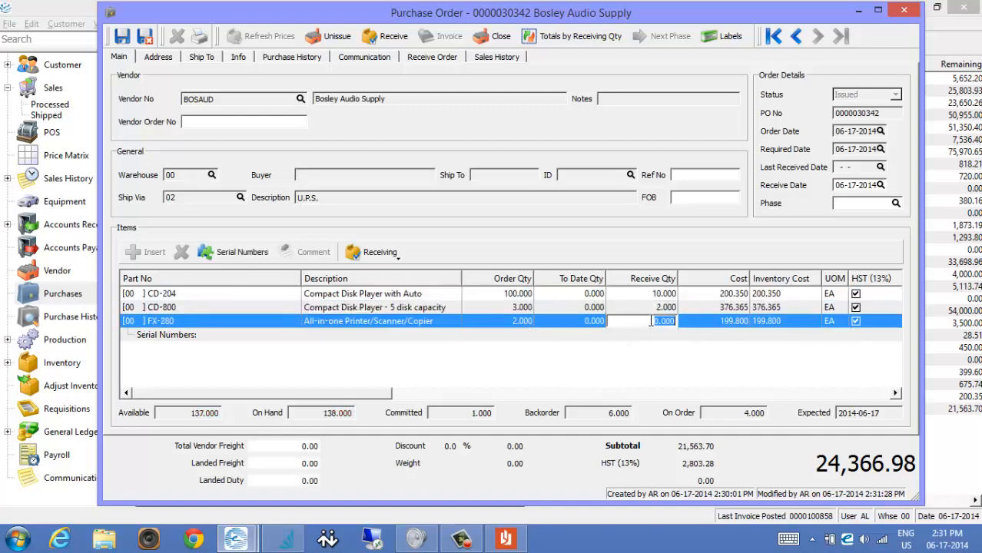
type("2")
key("Return")
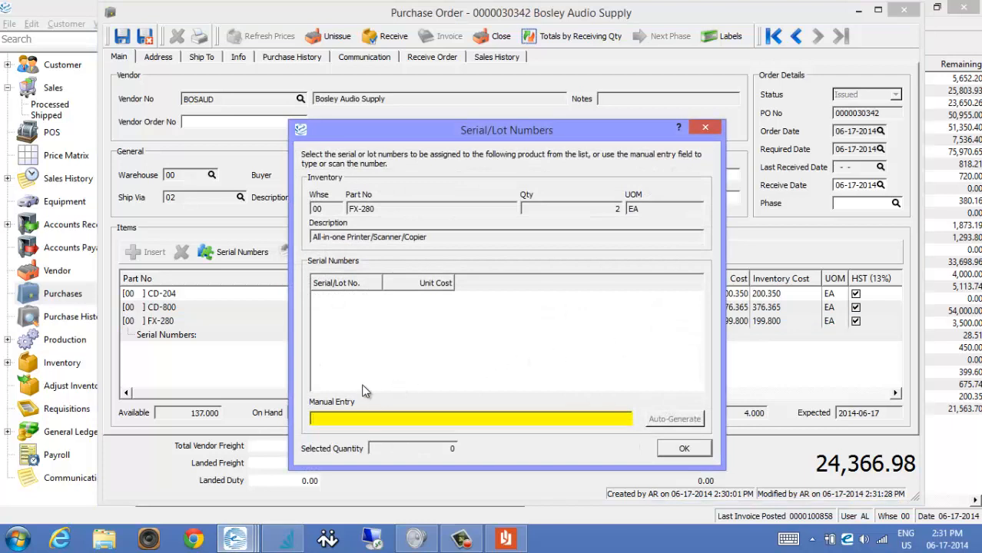
Step: Assign serial numbers 3344456 and 344544 to the two FX-280 units and accept them
type("3344456")
key("Return")
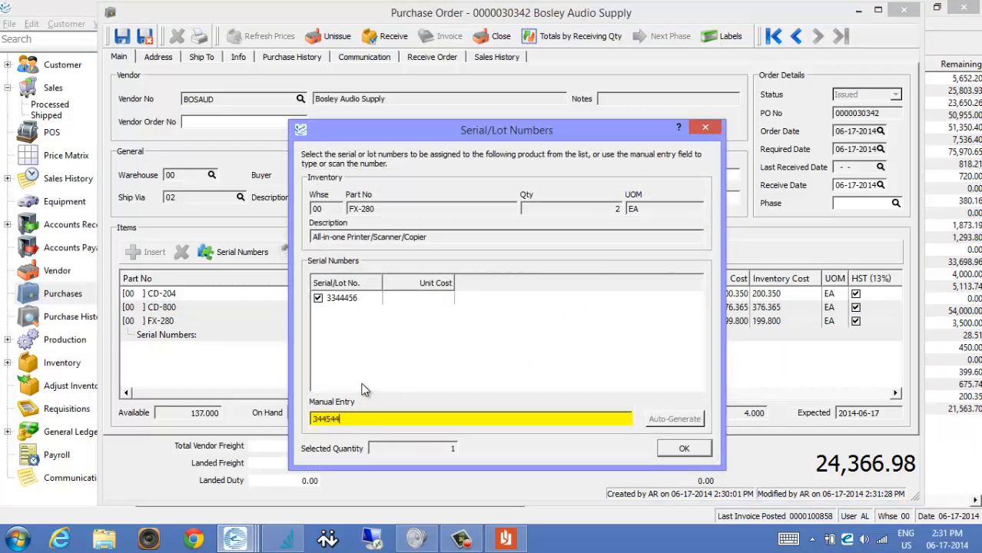
key("Return")
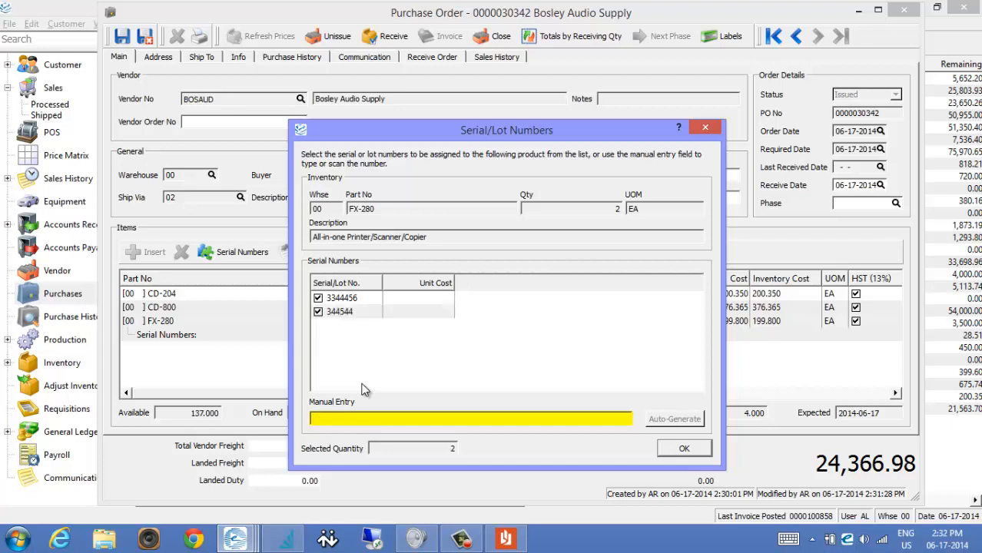
left_click(682, 450)
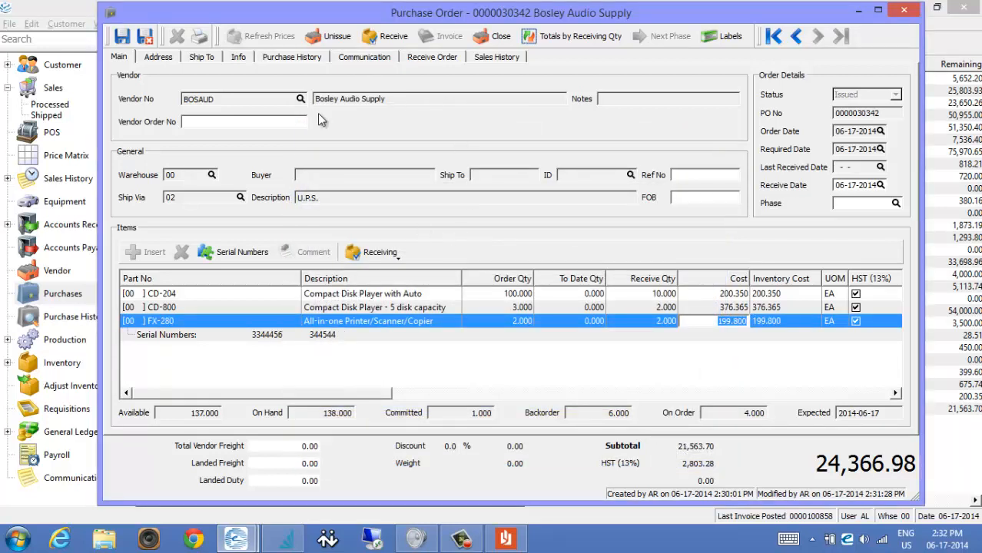
Step: Receive the entered quantities on the Bosley Audio Supply order and agree to create a vendor invoice
left_click(388, 43)
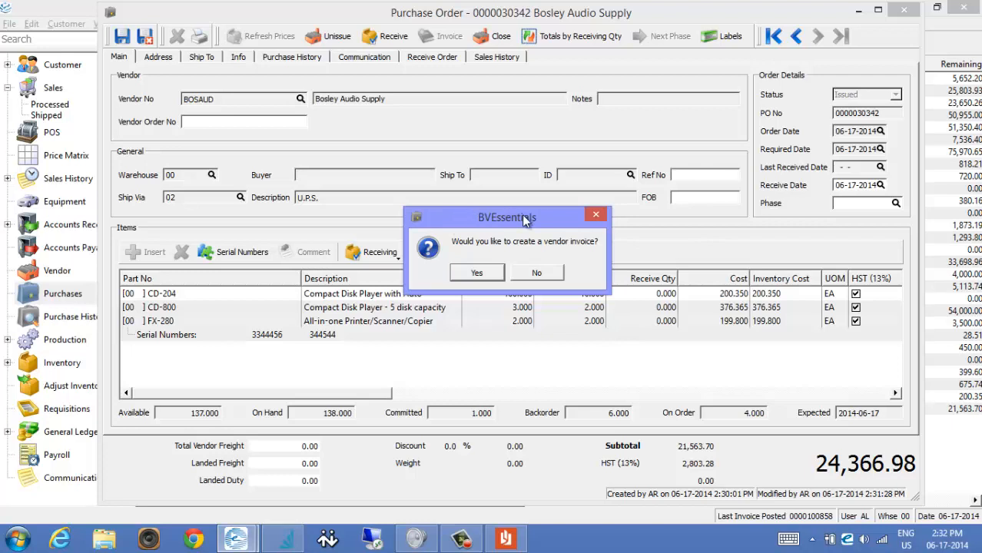
left_click_drag(523, 221, 511, 234)
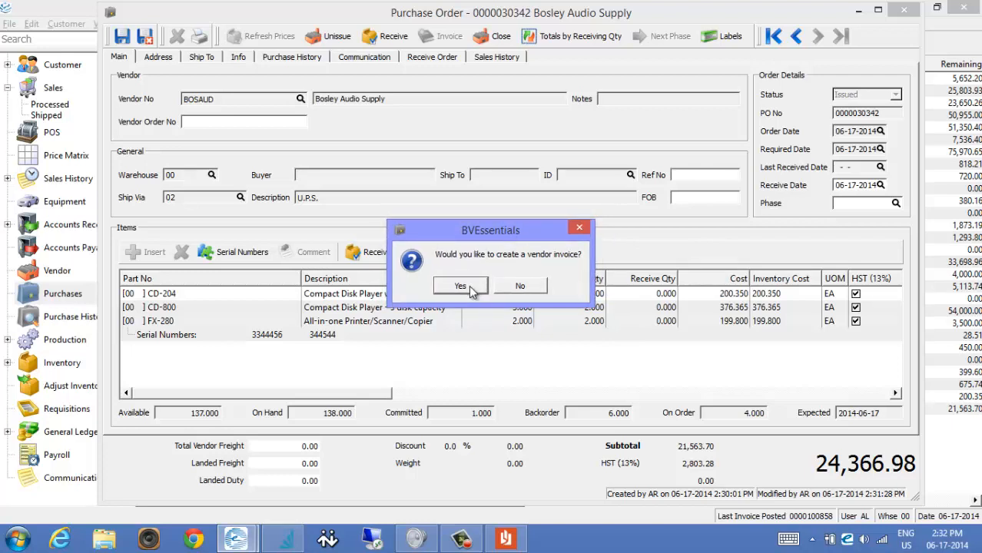
left_click(461, 287)
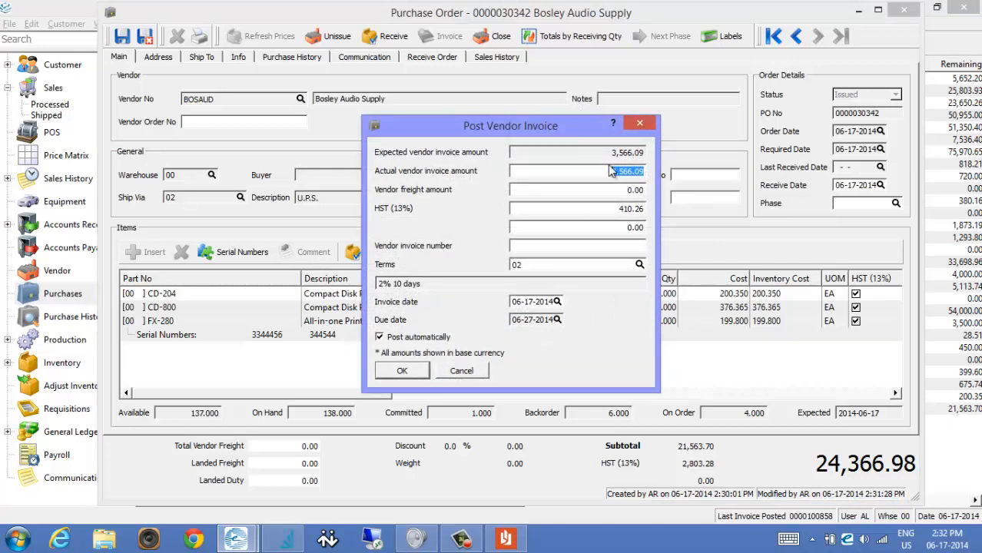
Step: Enter 235445 as the vendor invoice number, keep the invoice amounts, terms and dates, then accept the invoice and its journal entry
left_click(599, 191)
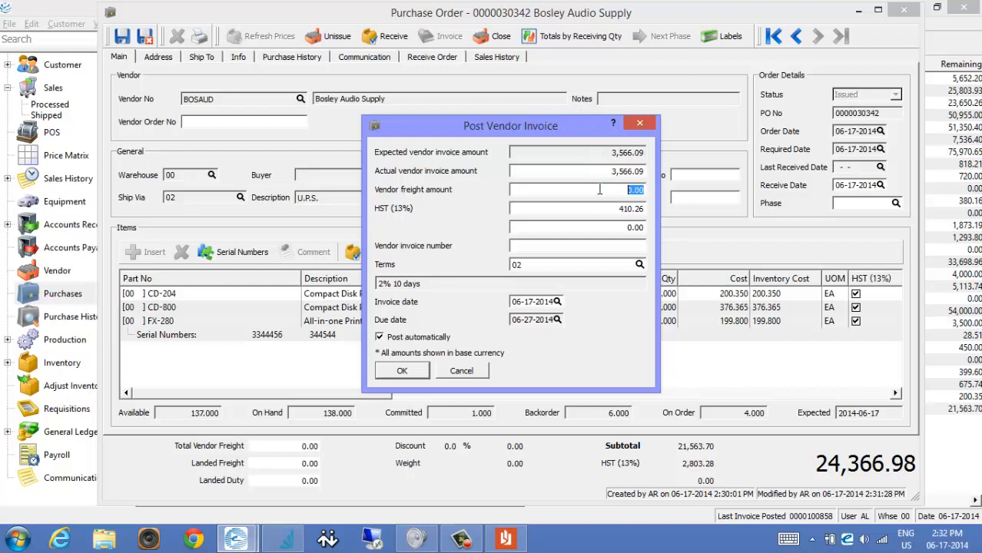
left_click(593, 213)
left_click(600, 229)
left_click(564, 244)
key("Tab")
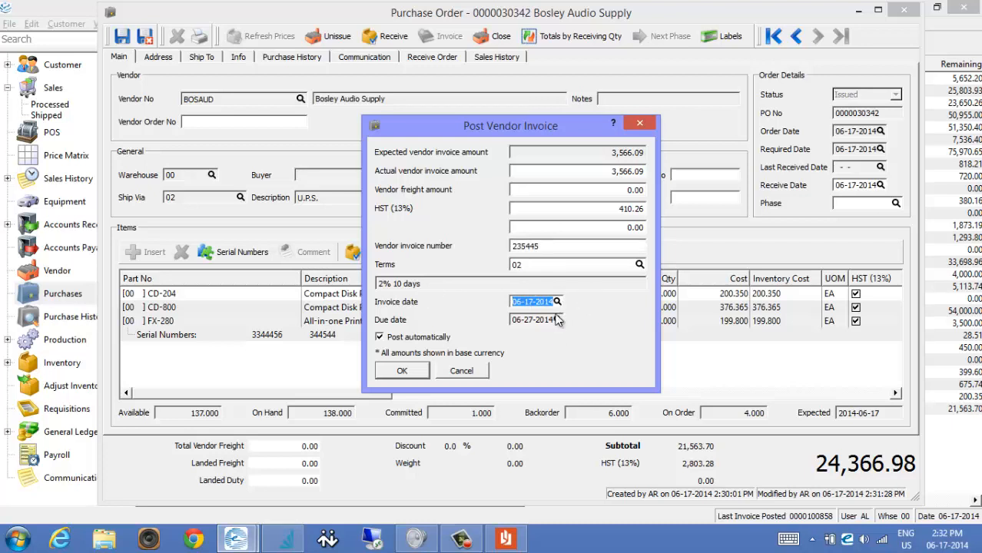
left_click(422, 342)
left_click(402, 371)
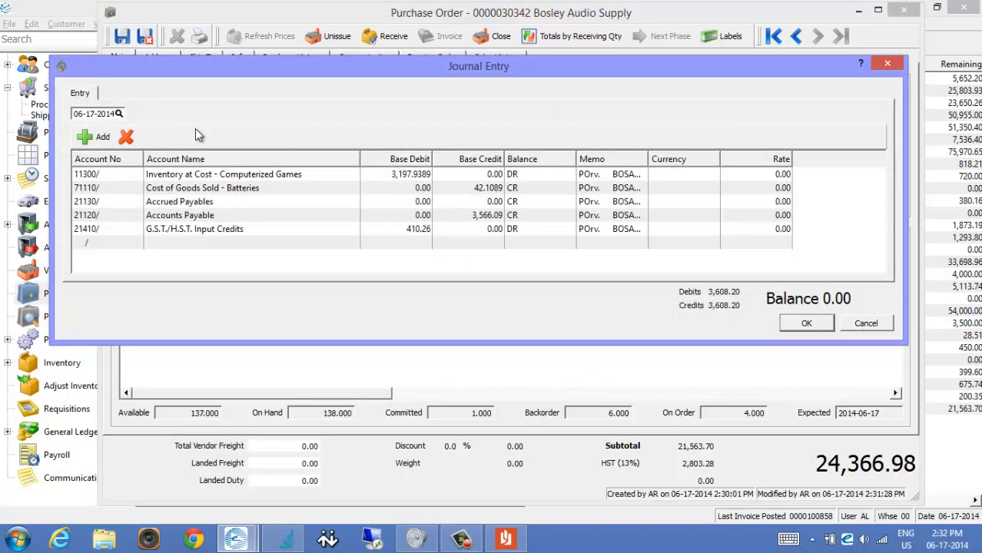
left_click(807, 324)
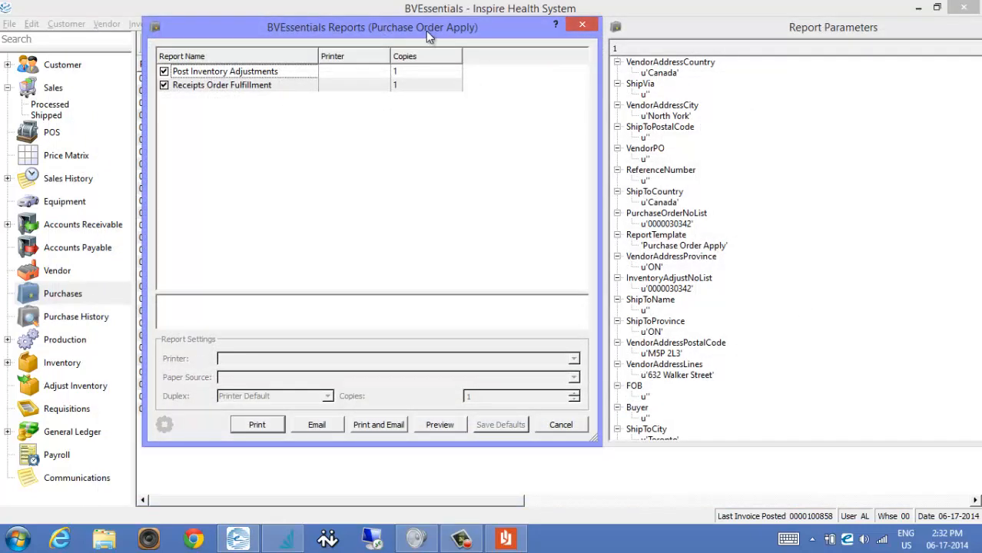
Step: Preview the Post Inventory Adjustments and Receipts Order Fulfillment reports for the receipt and close the viewer
mouse_move(426, 31)
left_mouse_down()
mouse_move(527, 34)
mouse_move(409, 27)
mouse_move(417, 27)
left_mouse_up()
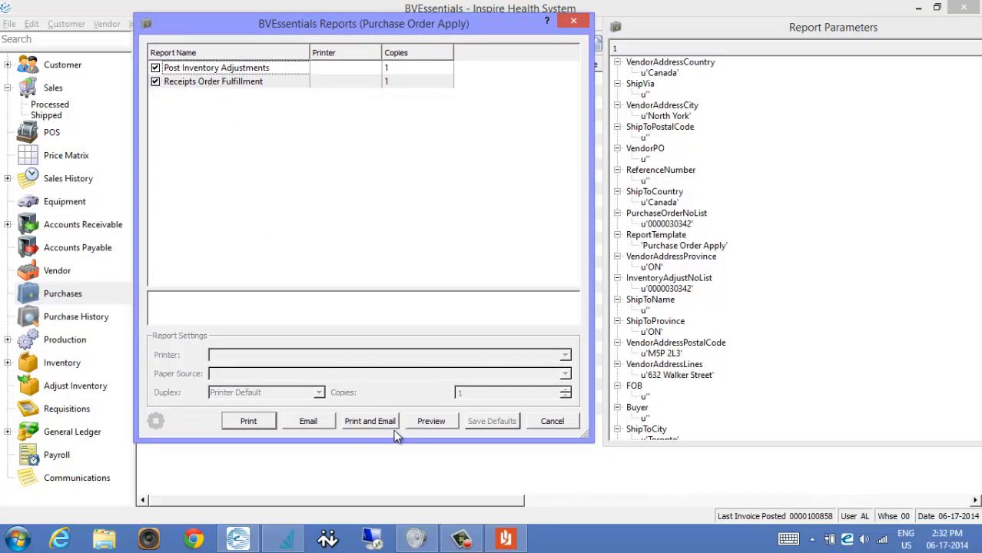
left_click(441, 422)
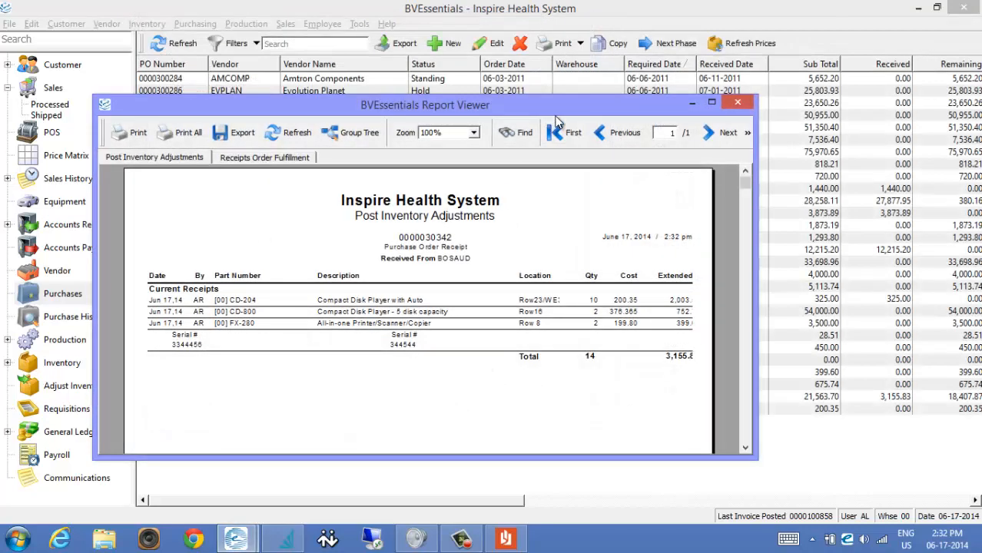
double_click(559, 112)
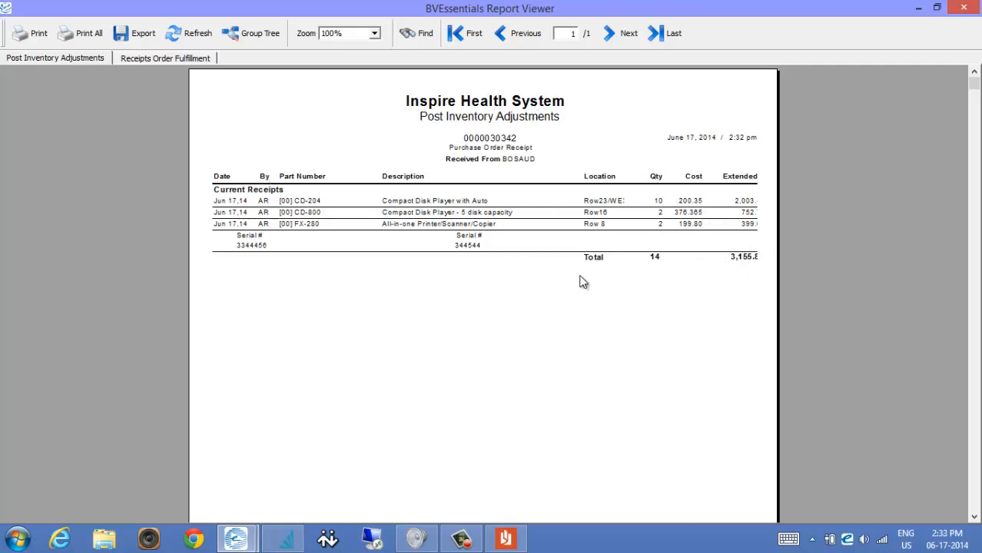
left_click(187, 59)
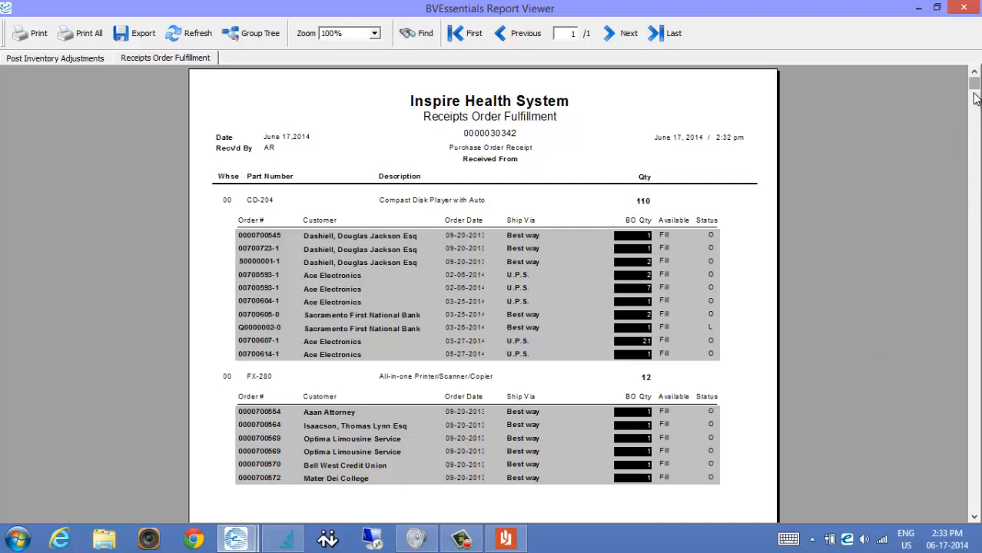
left_click_drag(974, 85, 974, 152)
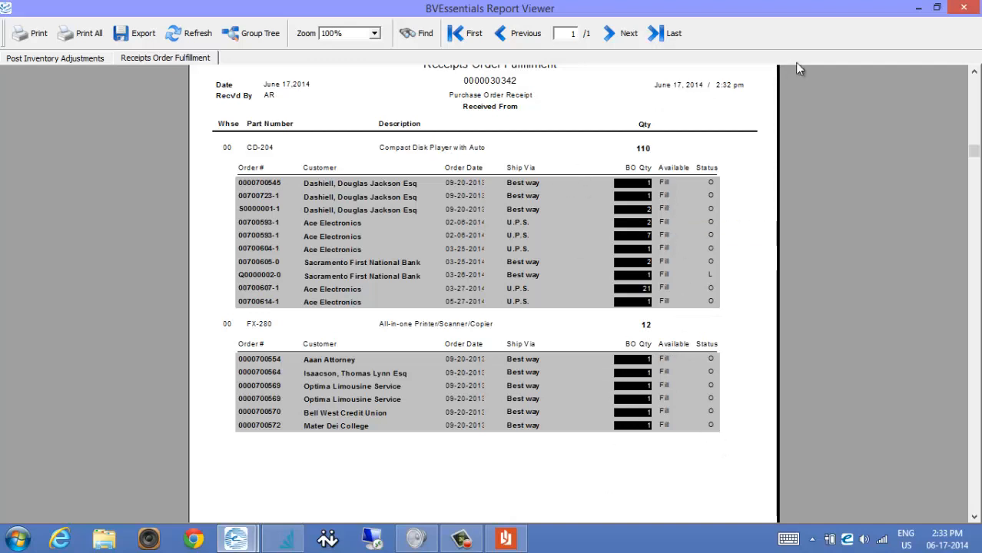
left_click(965, 9)
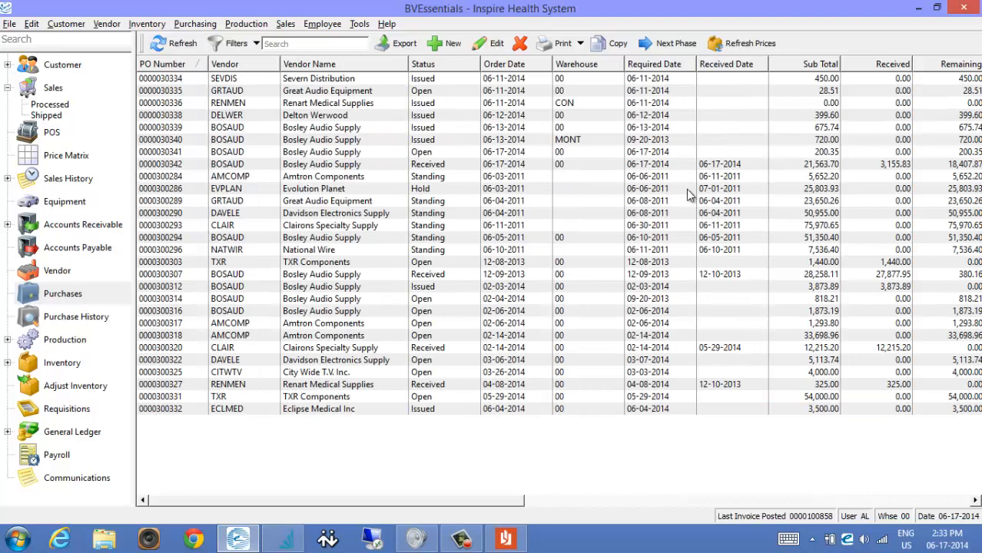
Step: Reopen the received Bosley Audio Supply order and check the to-date quantities of CD-204, CD-800 and FX-280
left_click(420, 167)
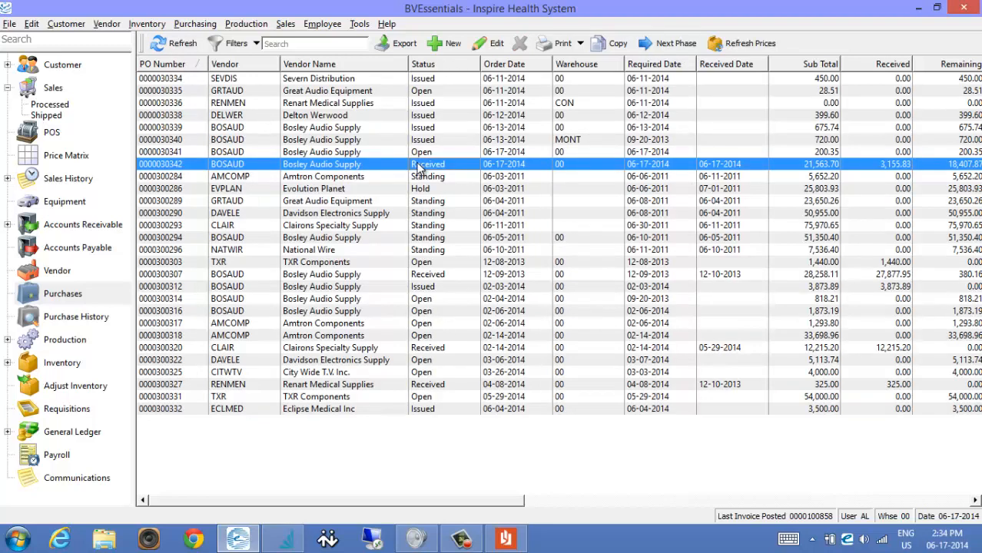
double_click(419, 167)
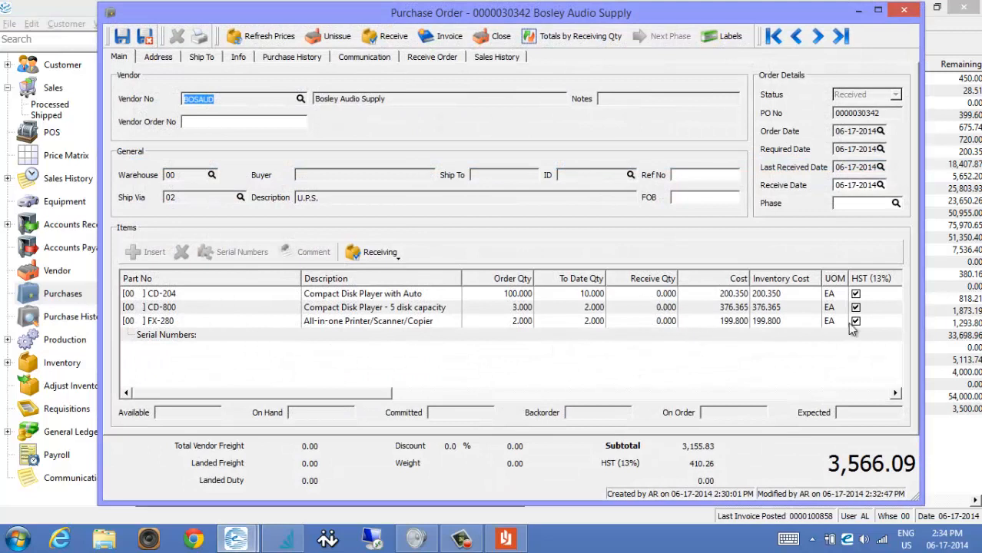
left_click(594, 295)
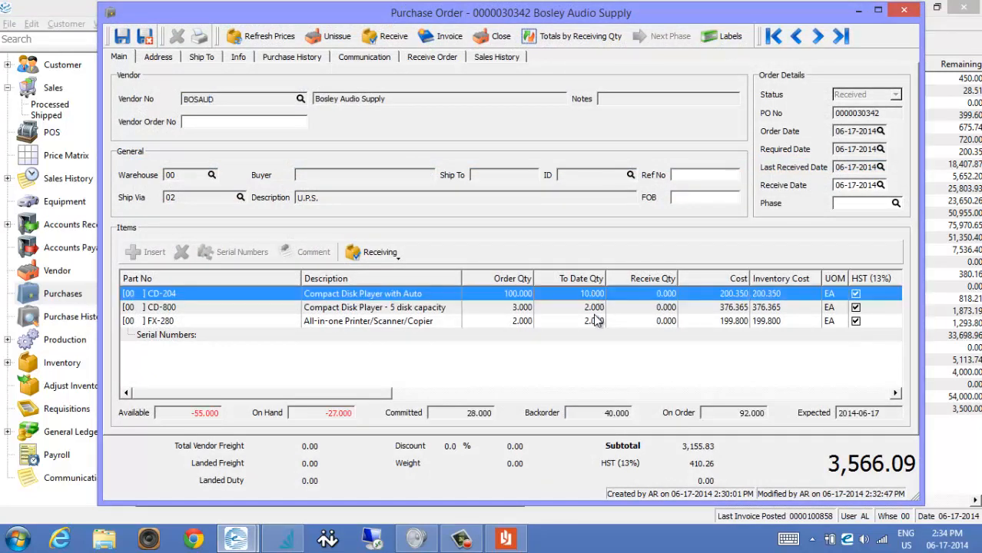
left_click(591, 308)
left_click(590, 323)
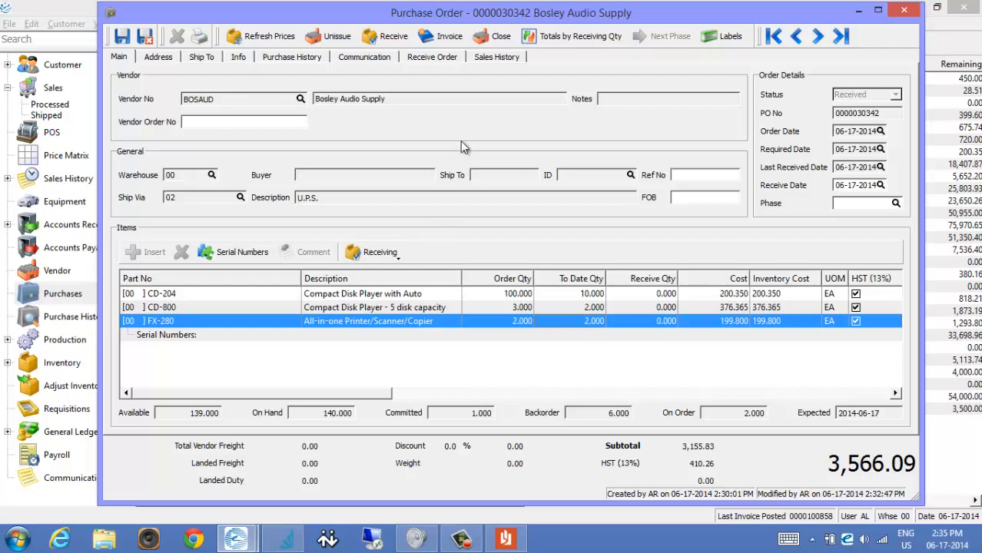
Step: Unissue the order and check which fields of the CD-204 and FX-280 lines are editable, dismissing the CD-204 alert
left_click(330, 37)
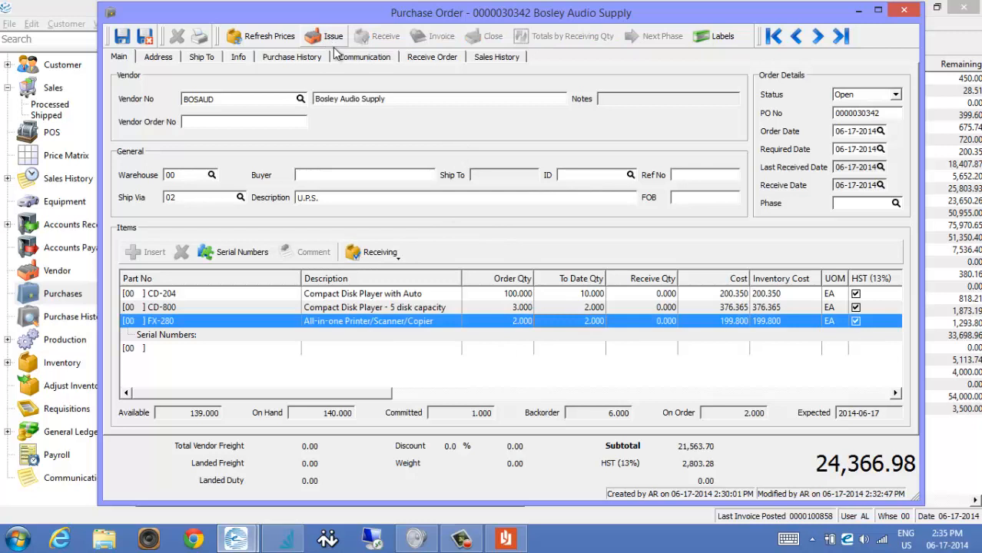
left_click(577, 296)
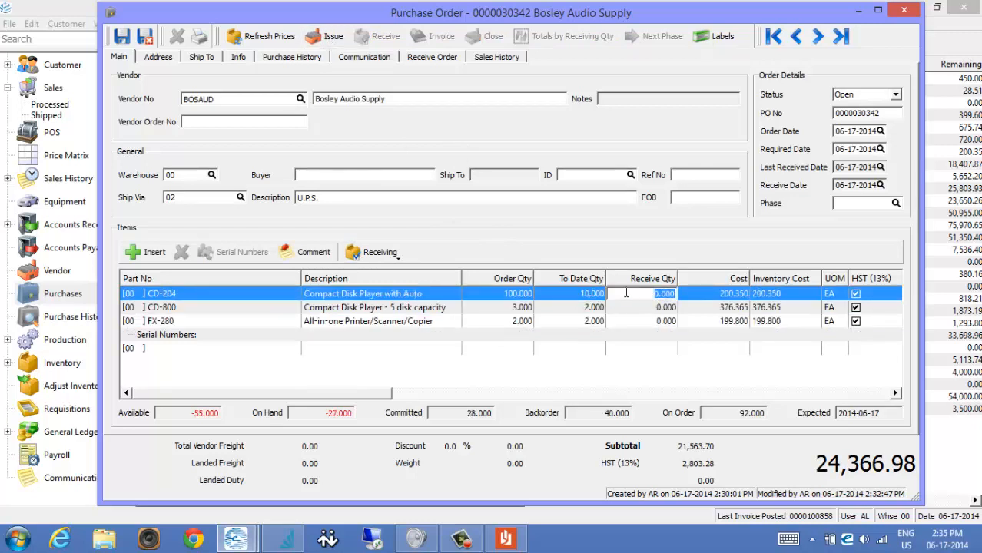
left_click(507, 294)
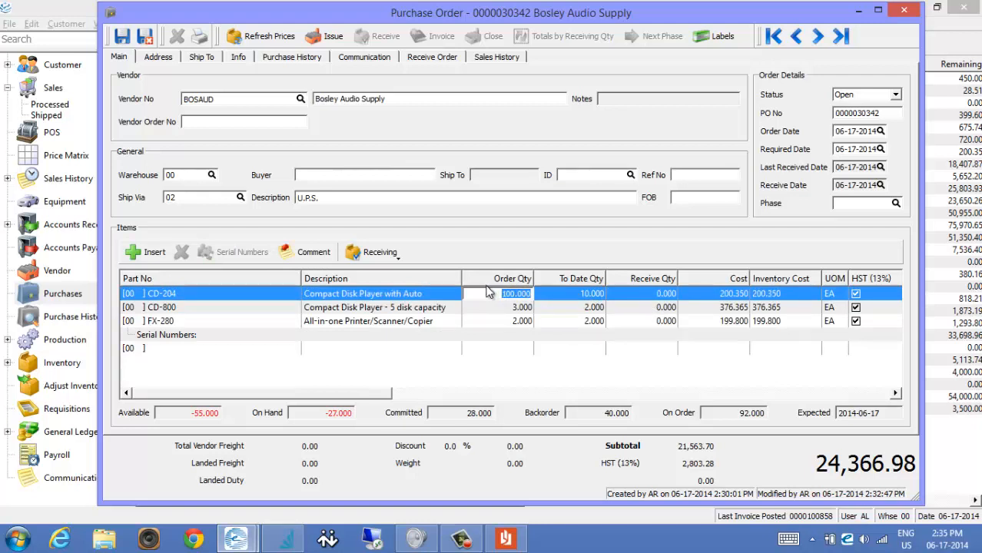
left_click(587, 299)
left_click(203, 291)
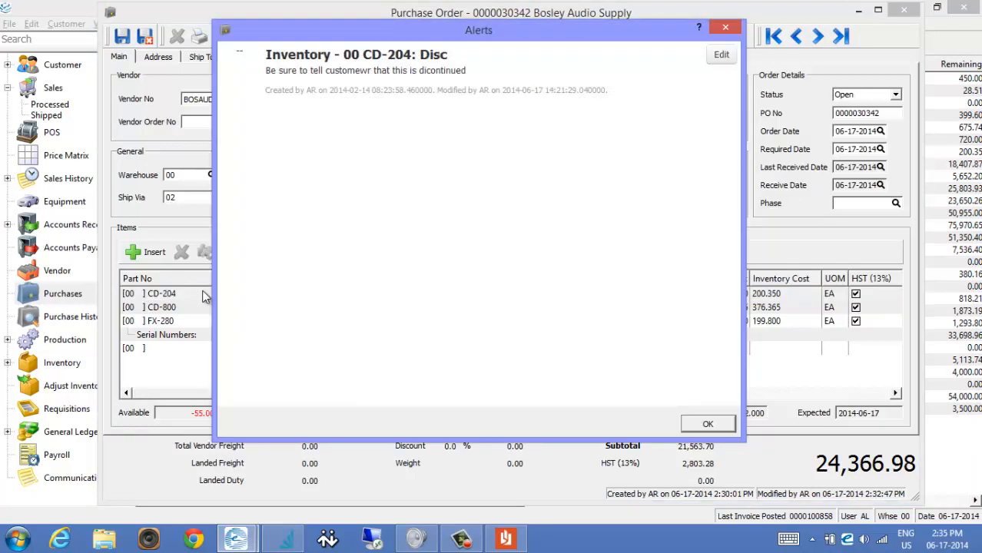
key("Return")
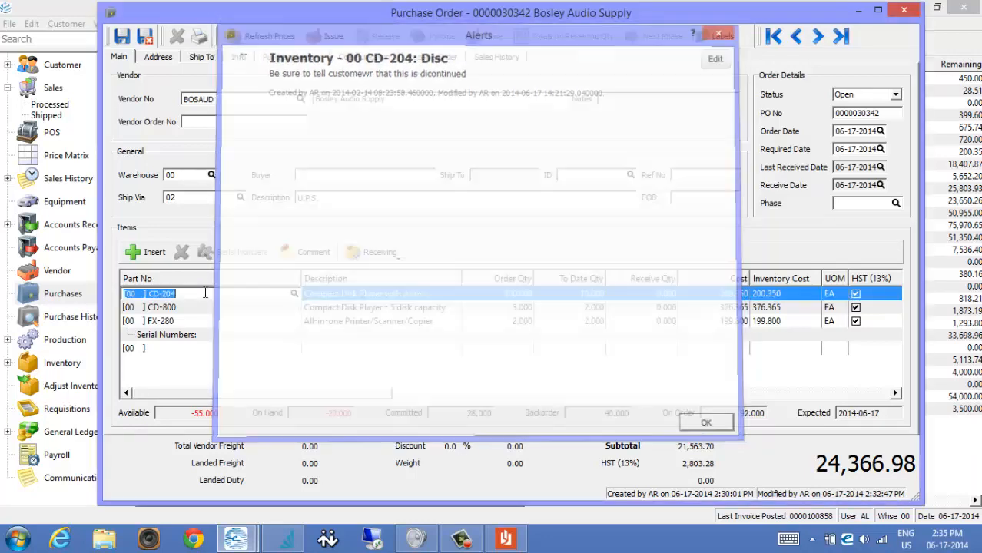
left_click(490, 322)
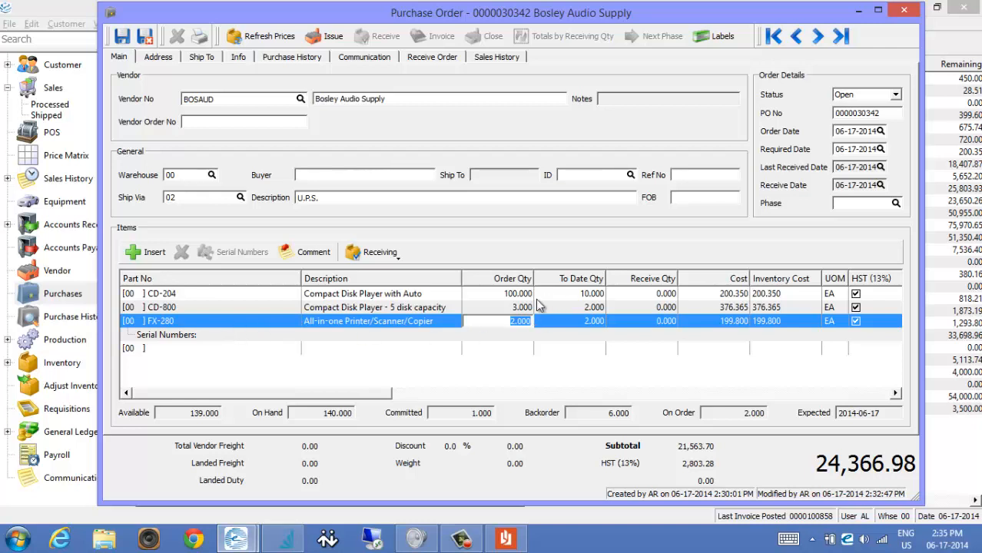
Step: Add the FCB-112 finished cabinet as a new line with an order quantity of 1, leaving its receive quantity unchanged
left_click(210, 358)
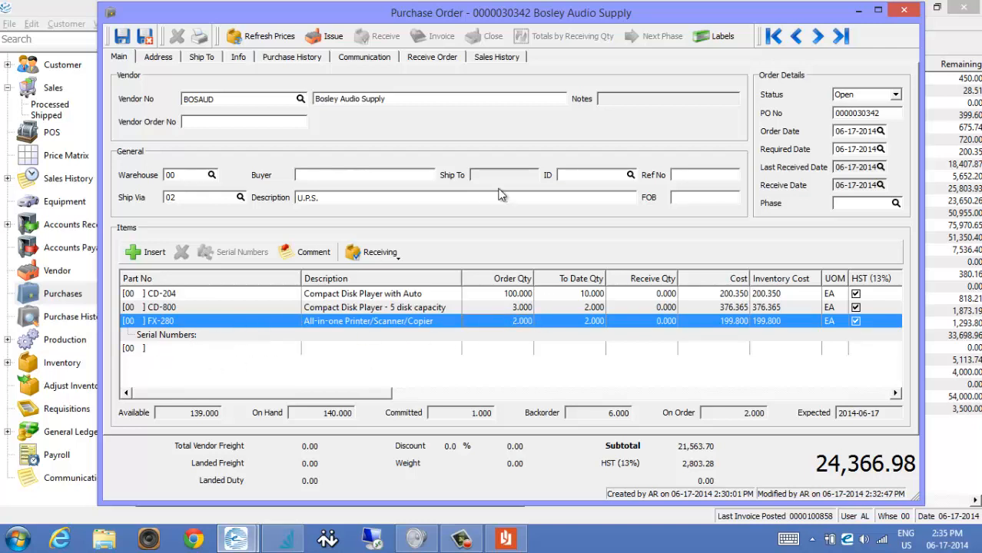
key("Down")
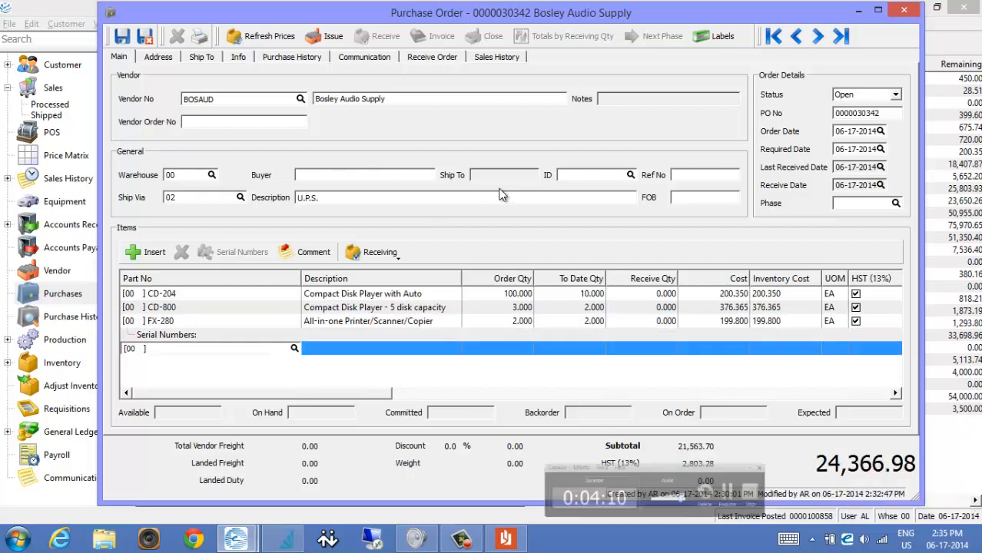
type("F")
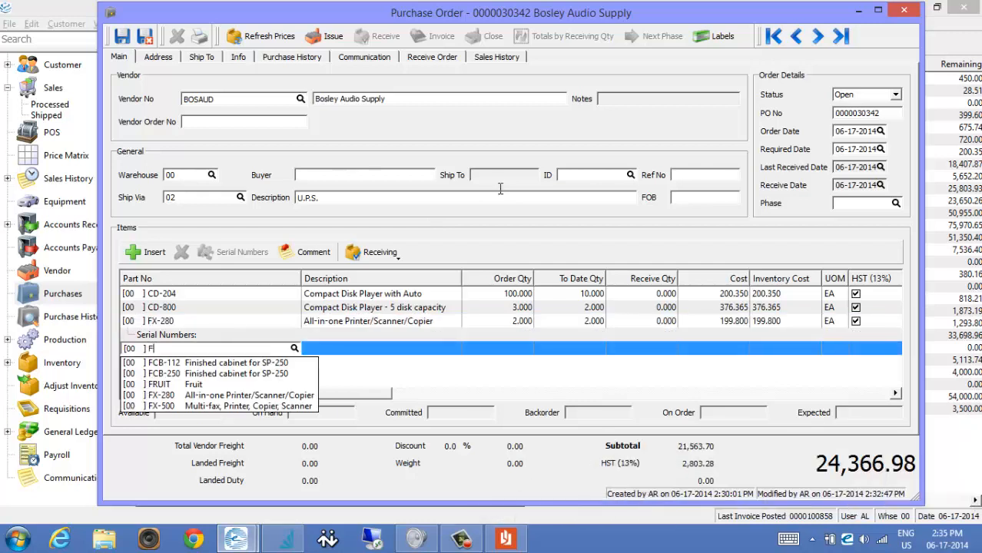
left_click(219, 364)
key("Tab")
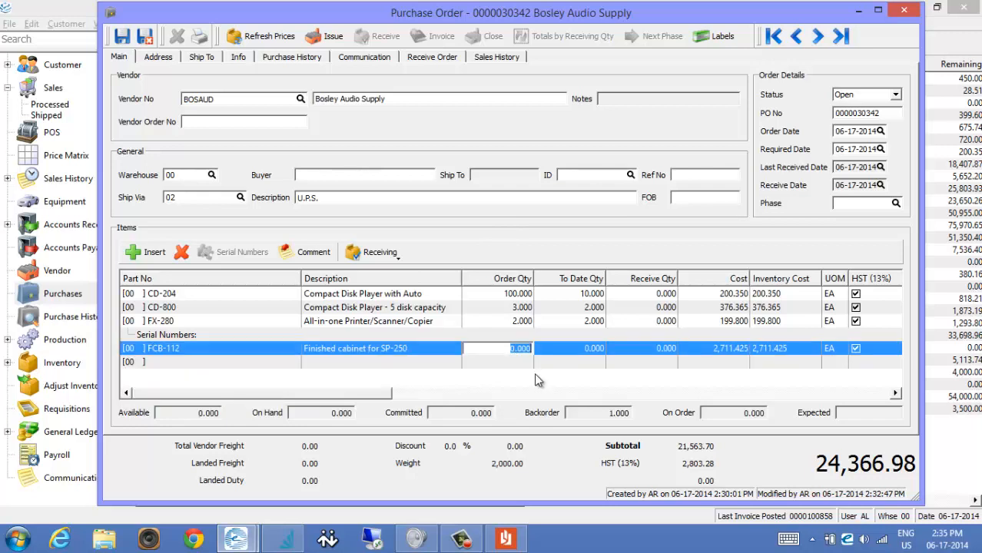
type("1")
key("Tab")
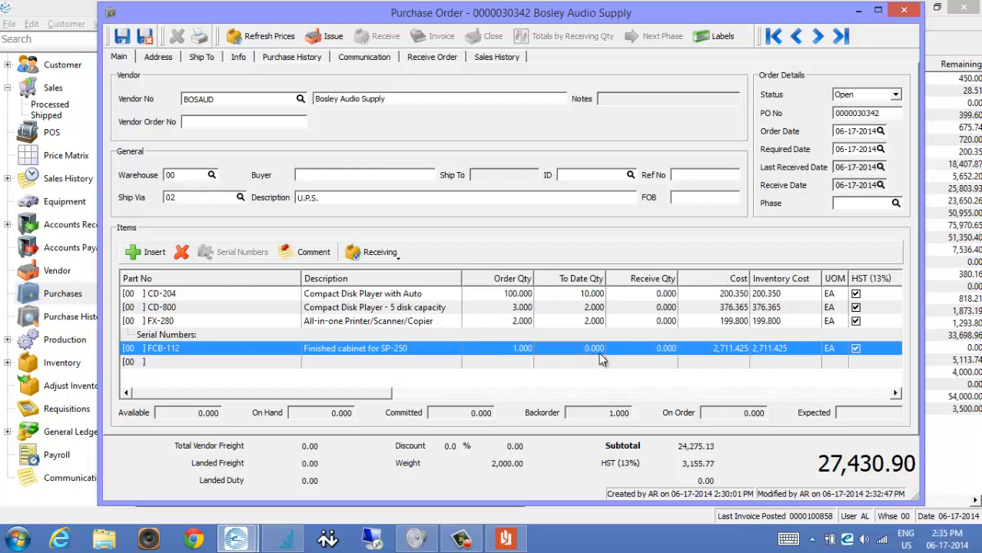
left_click(629, 349)
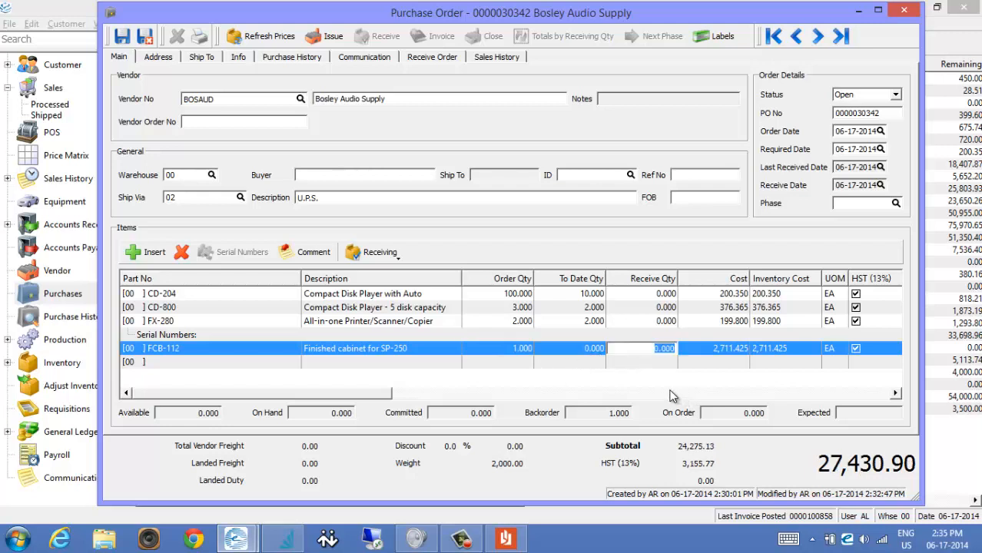
Step: Reissue the Bosley Audio Supply order and cancel the Purchase Order - Plain Paper report without printing it
left_click(572, 312)
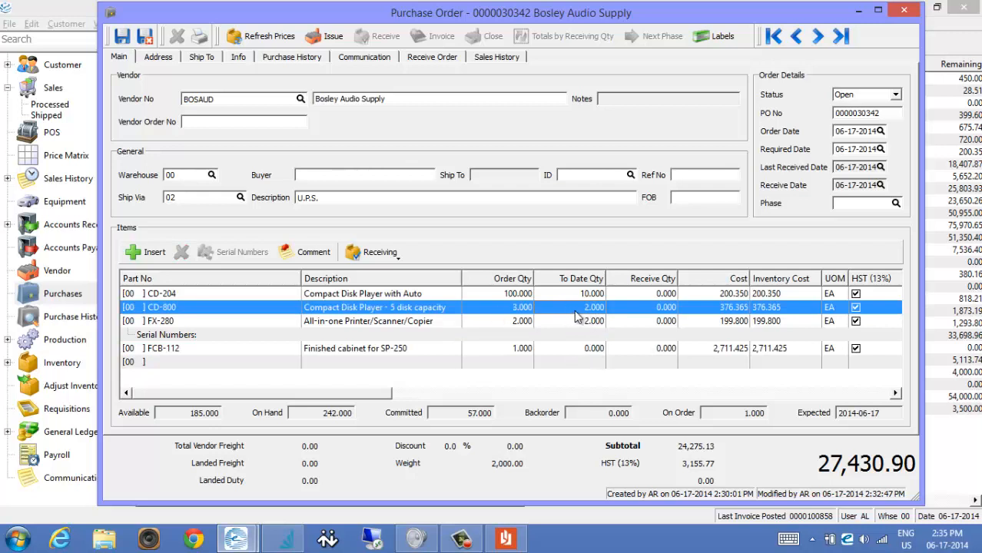
left_click(511, 308)
key("Up")
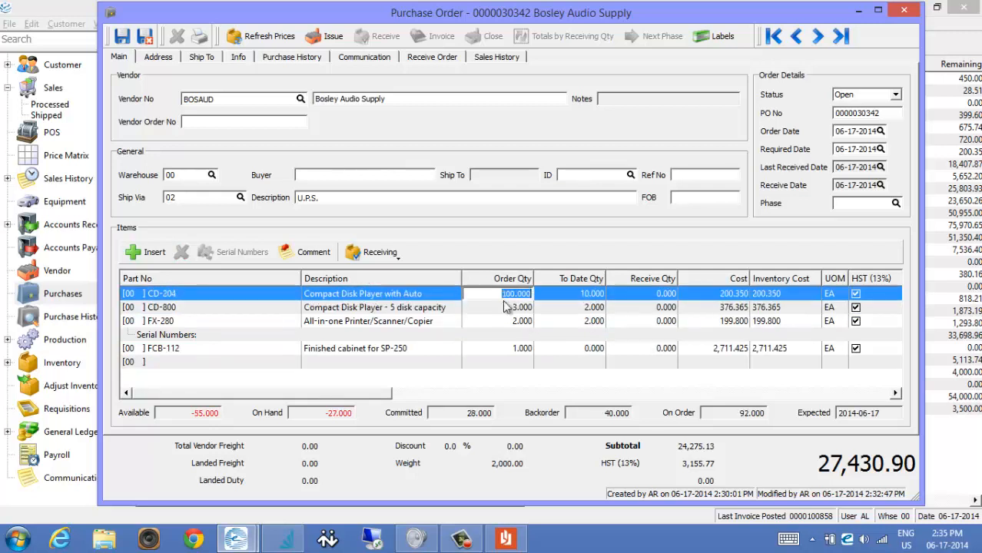
left_click(331, 38)
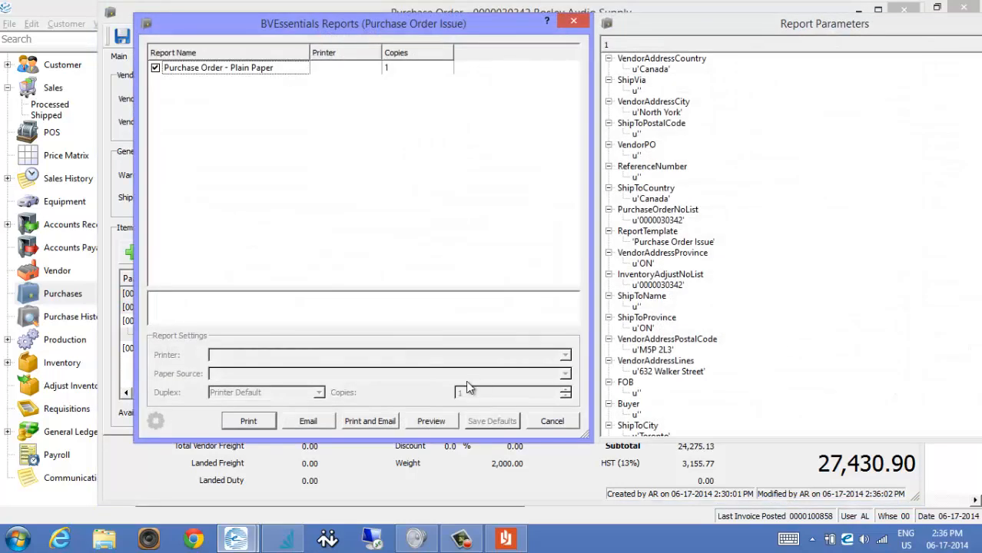
left_click(552, 421)
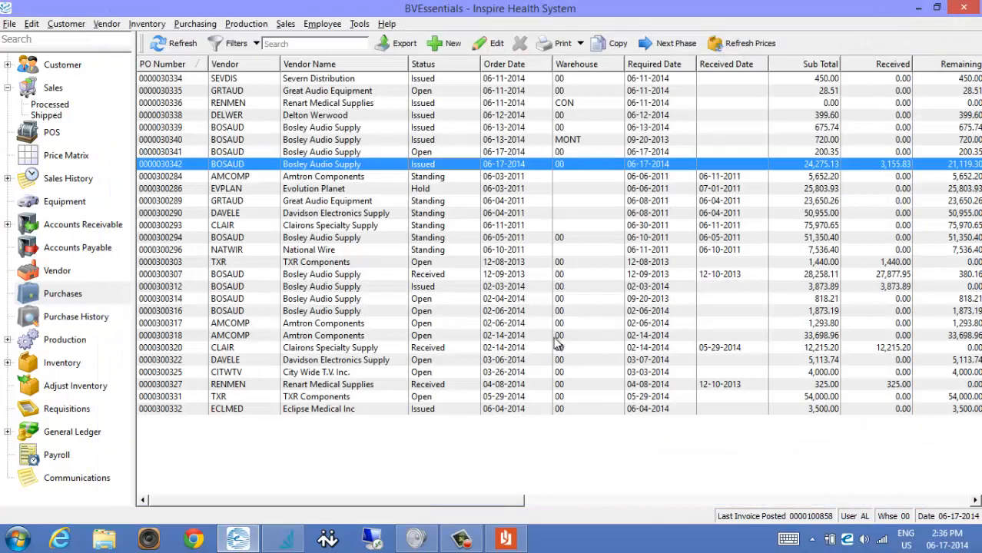
Step: Reopen the reissued Bosley Audio Supply order and set the CD-204 receive quantity to 90
double_click(221, 167)
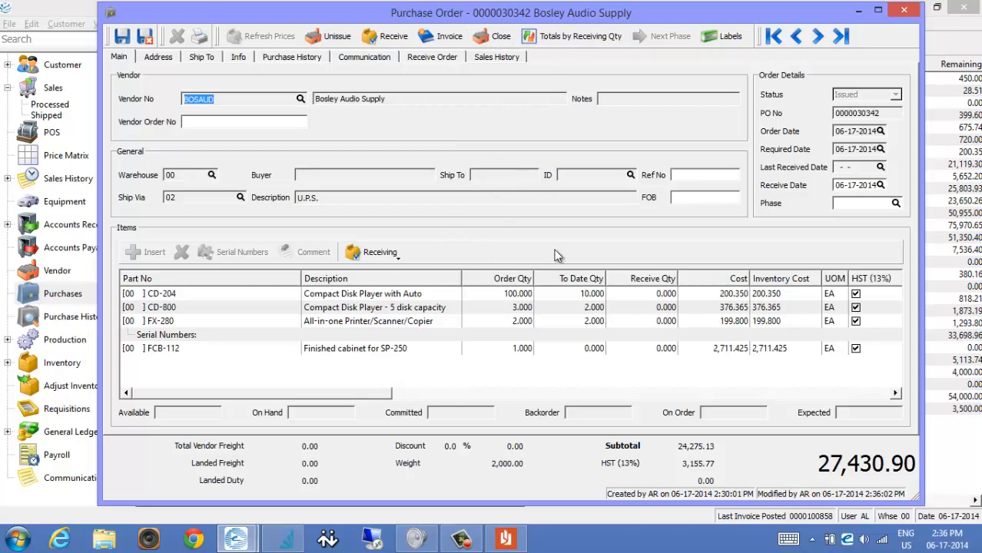
left_click(585, 296)
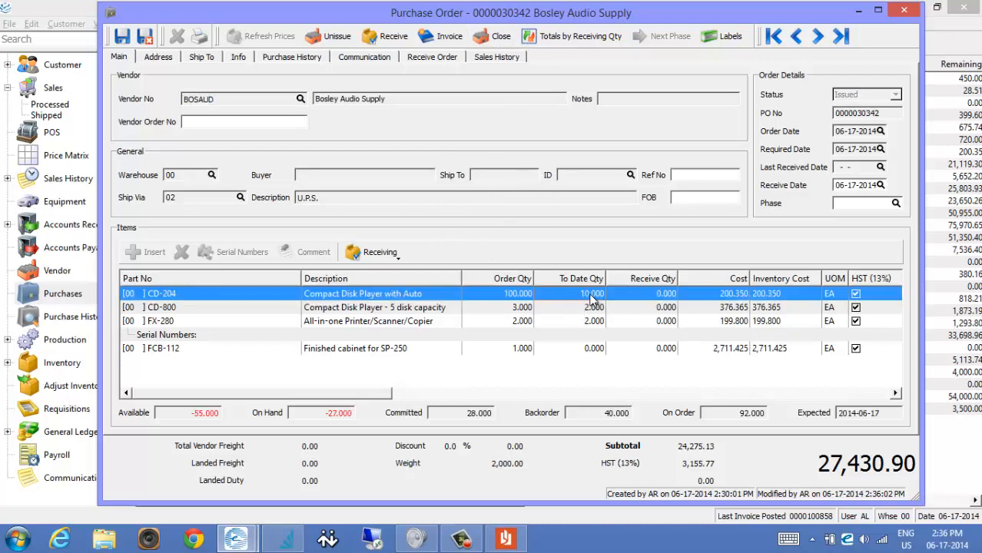
left_click(631, 295)
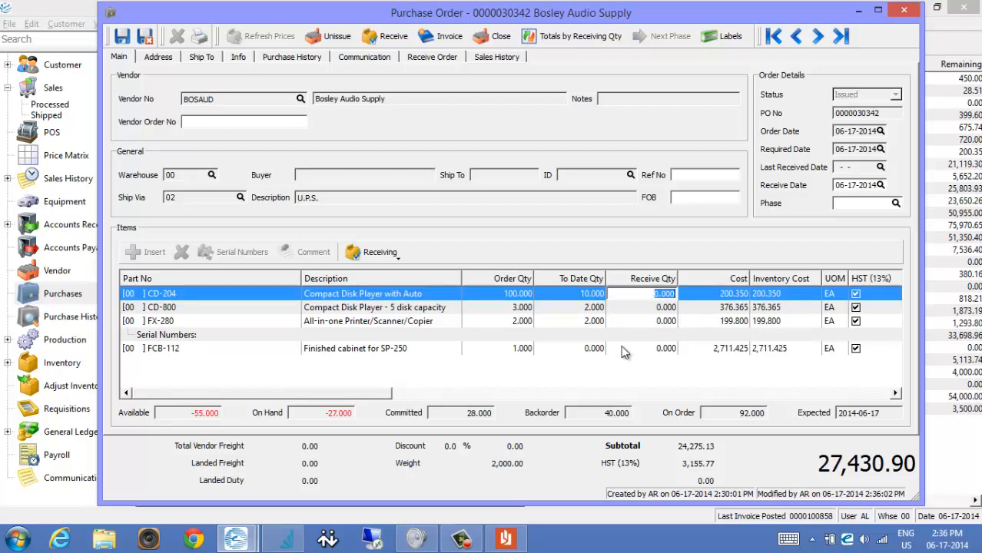
type("90")
key("Tab")
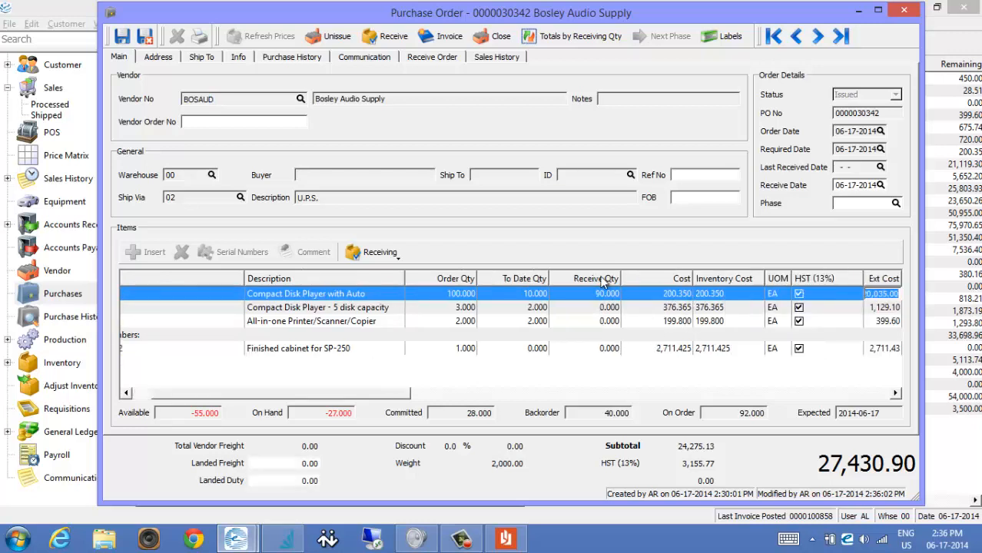
Step: Try to set the CD-800 receive quantity to 2, dismissing the alert and the FX-280 serial number dialog
left_click(588, 308)
type("2")
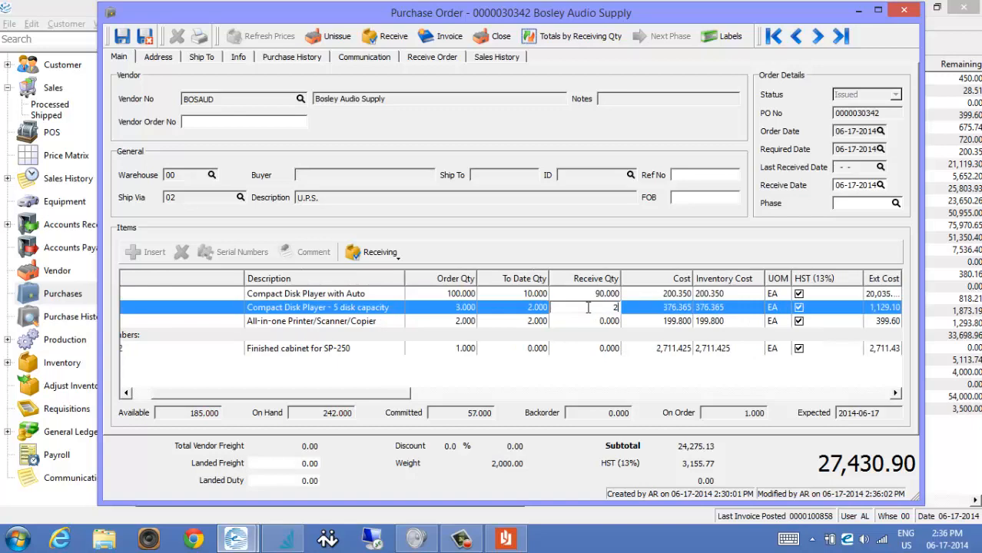
left_click(592, 321)
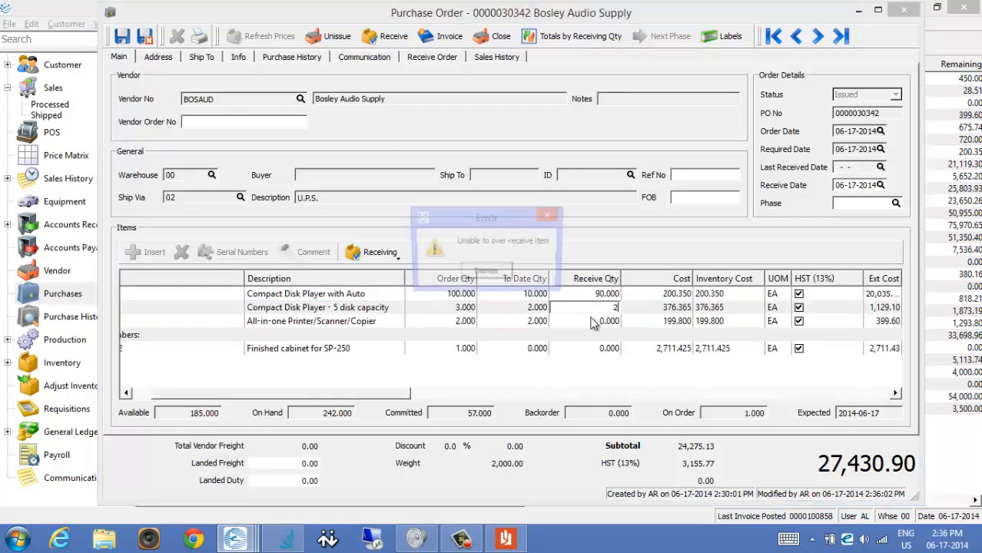
left_click(491, 273)
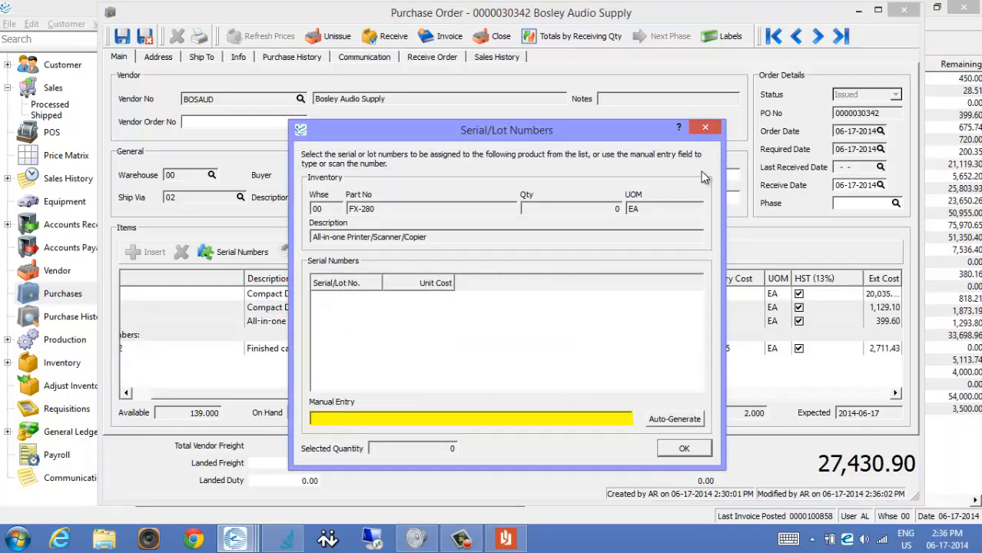
left_click(705, 127)
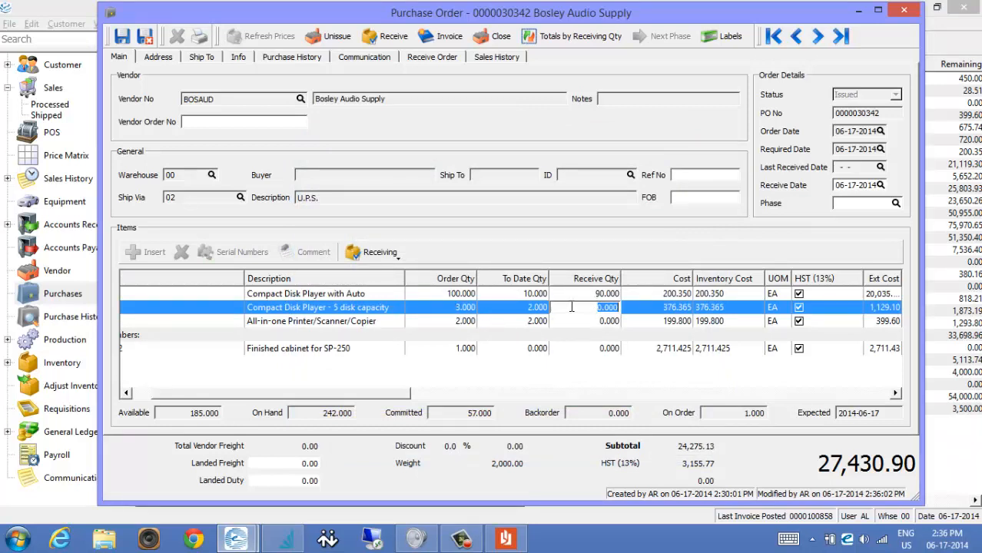
Step: Set the receive quantity to 1 for both CD-800 and FCB-112, dismissing the cost alert
type("1")
key("Tab")
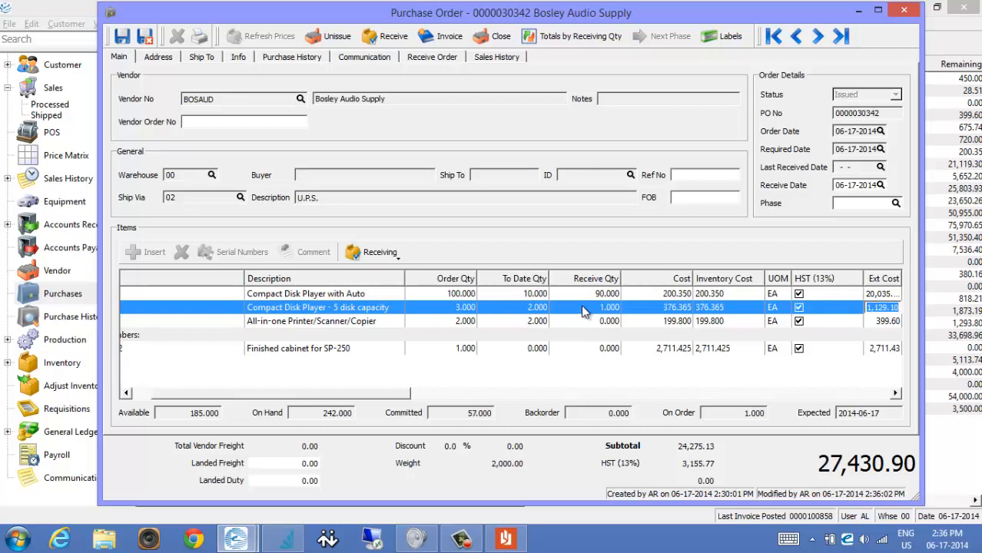
left_click(593, 355)
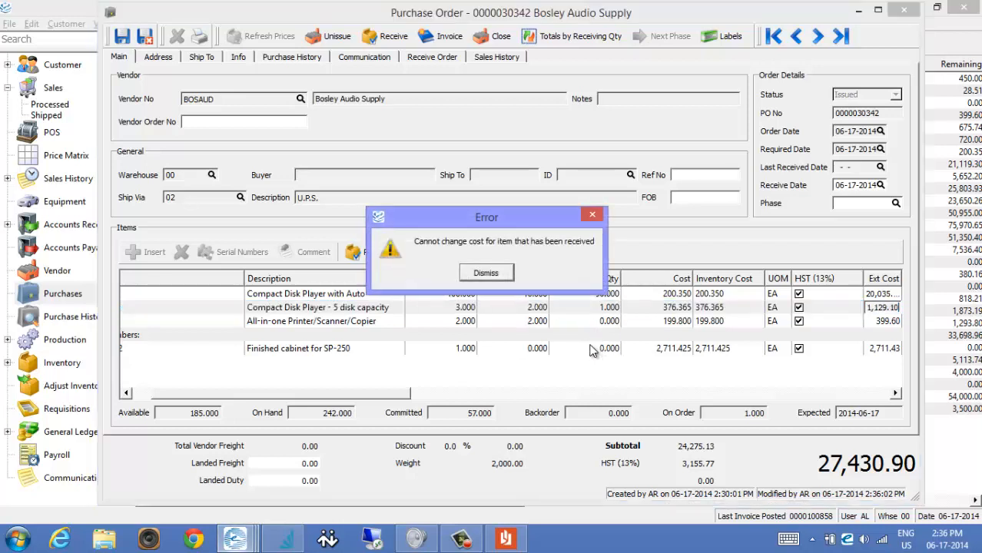
left_click(486, 274)
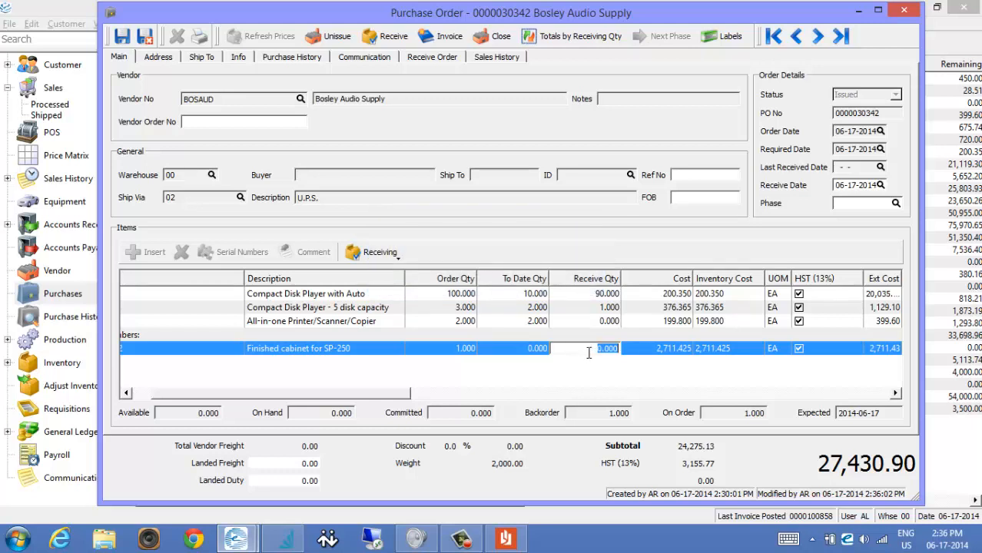
type("1")
key("Tab")
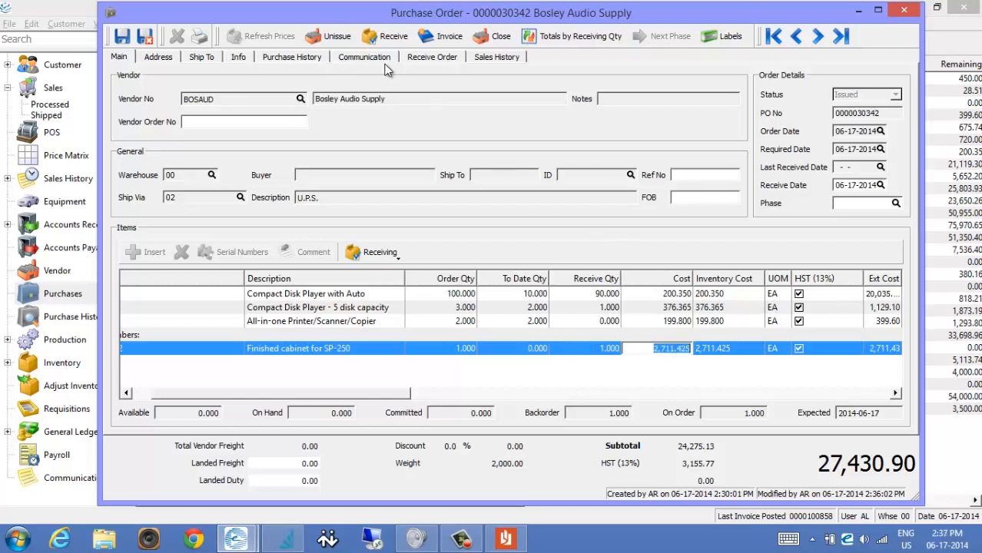
Step: Create a vendor invoice for the order, entering the vendor invoice number and keeping terms 02 and automatic posting
left_click(435, 40)
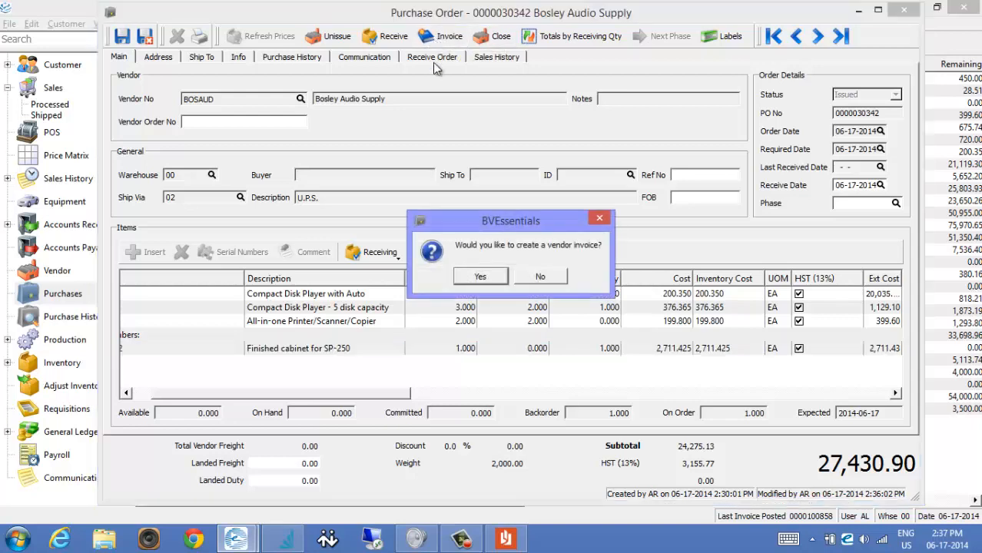
left_click(480, 277)
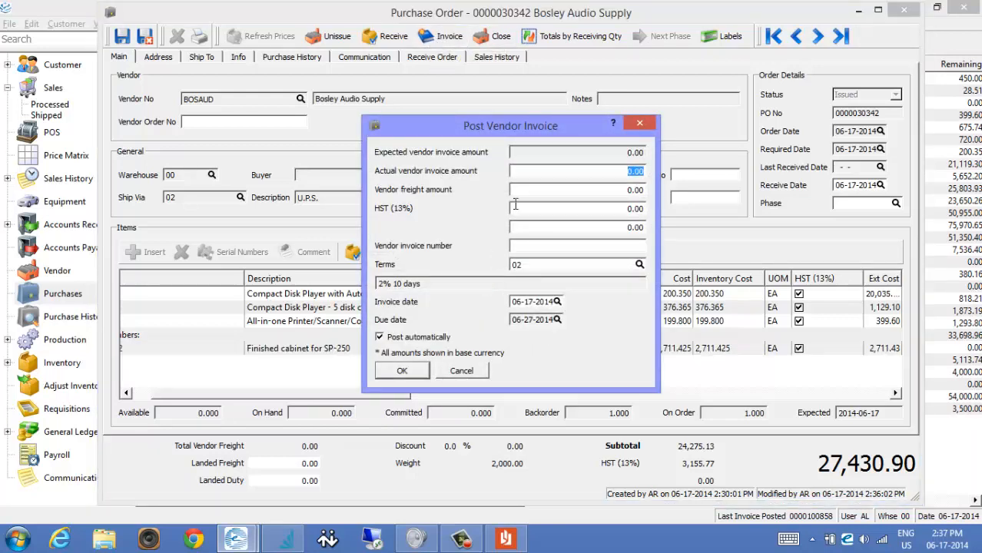
left_click(541, 244)
type("33454545")
key("Tab")
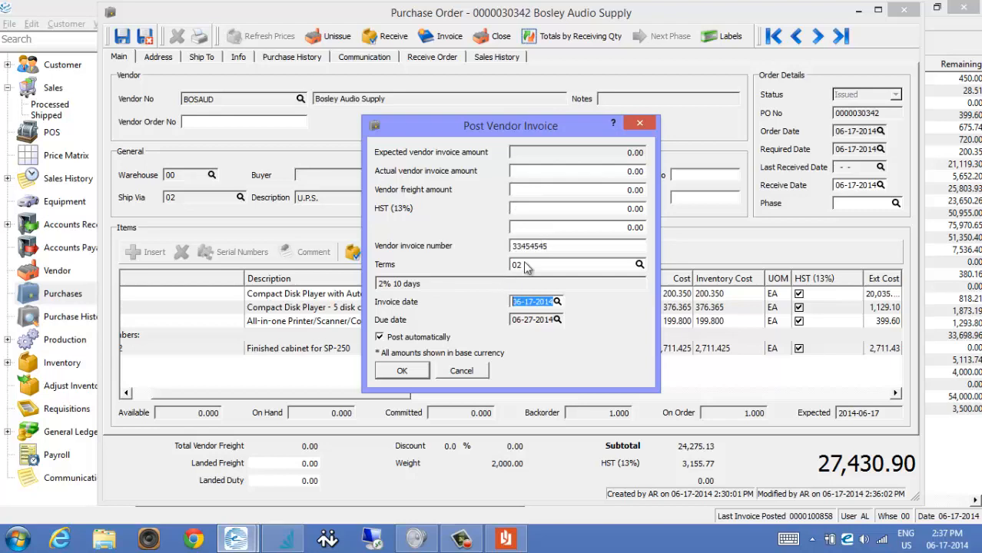
left_click(415, 372)
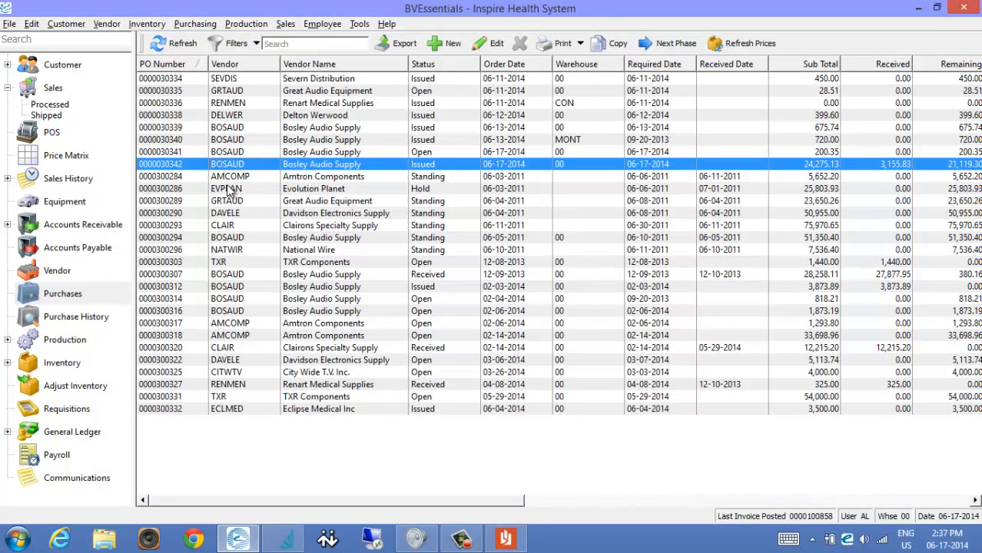
Step: Reopen the Bosley Audio Supply order and compare its totals by receiving quantity with its full order totals
double_click(181, 166)
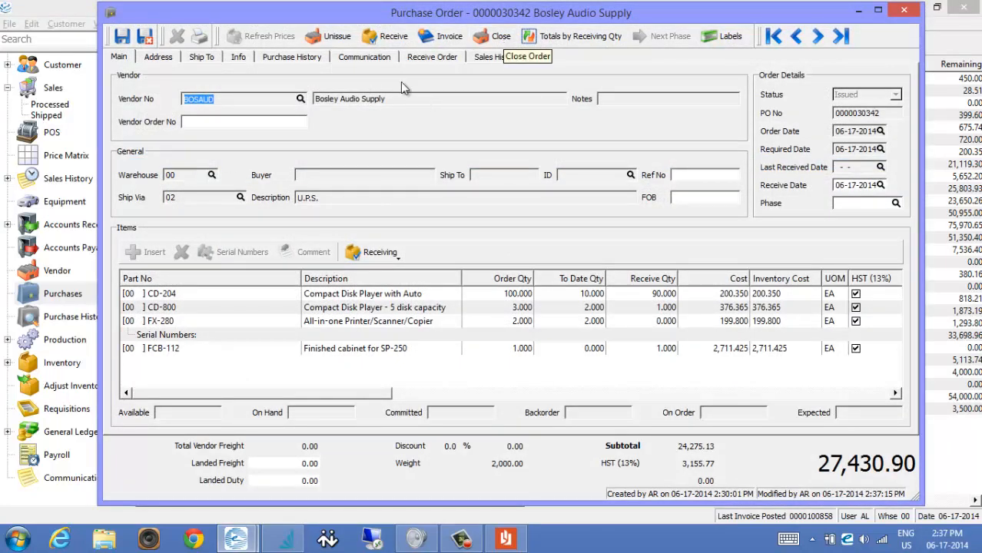
left_click(567, 35)
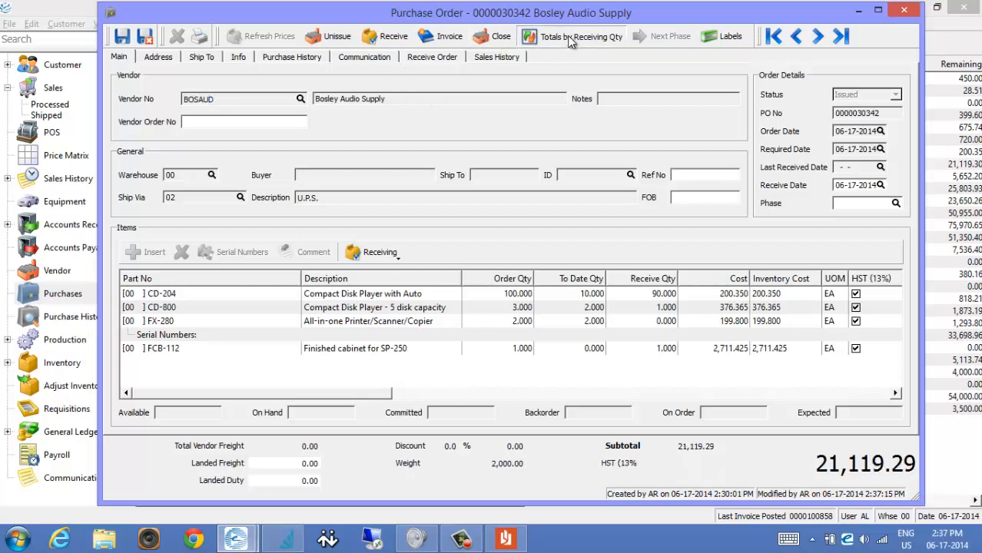
left_click(568, 35)
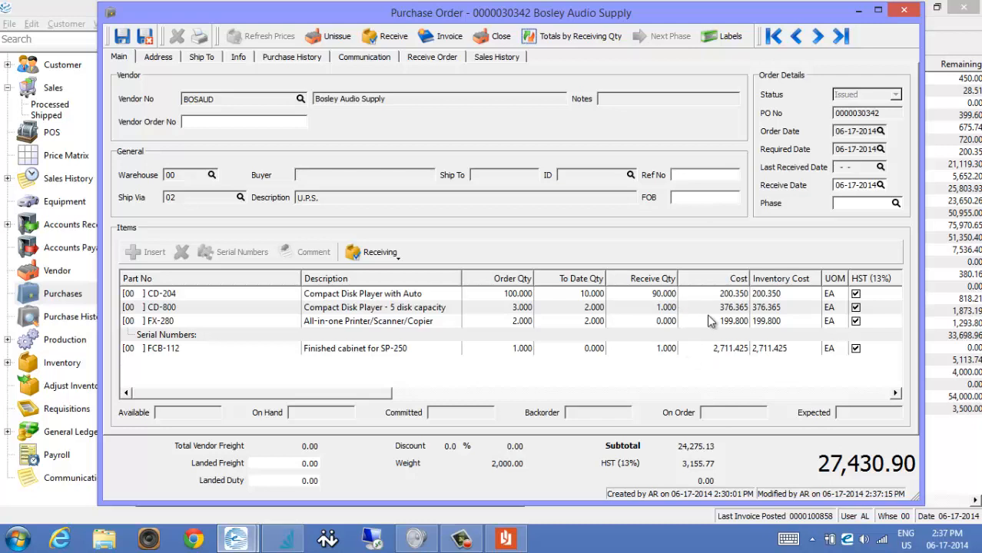
left_click(560, 37)
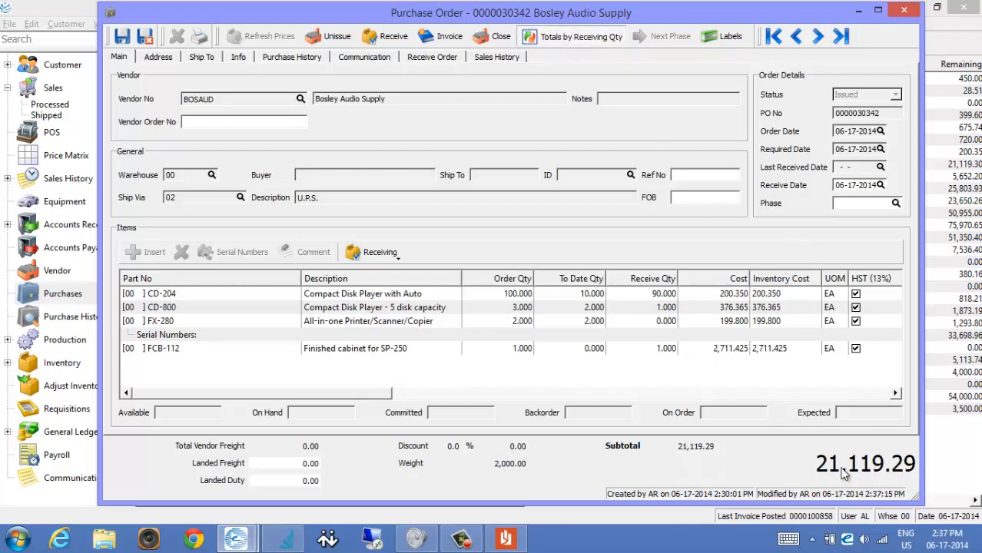
left_click(589, 42)
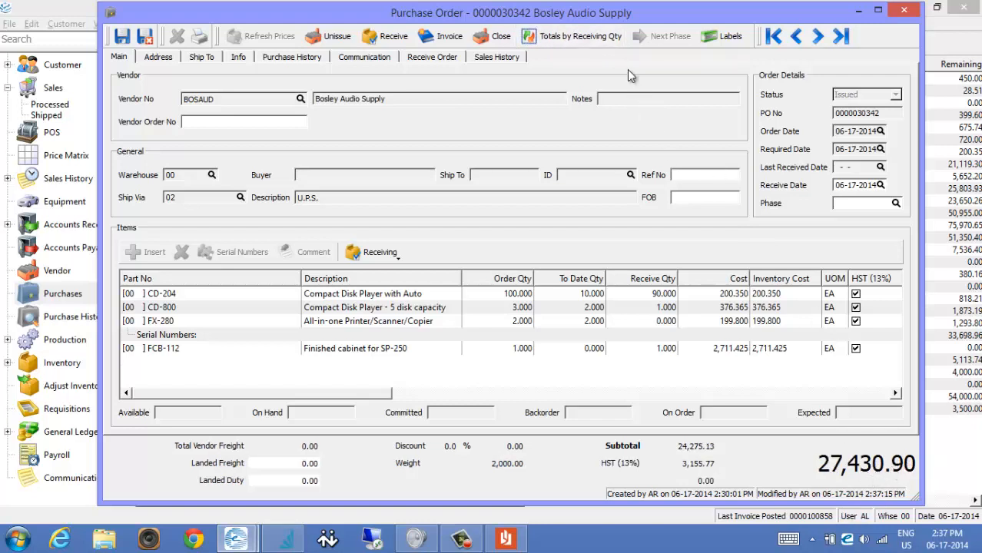
Step: Close the Bosley Audio Supply purchase order permanently and confirm the closure
left_click(489, 40)
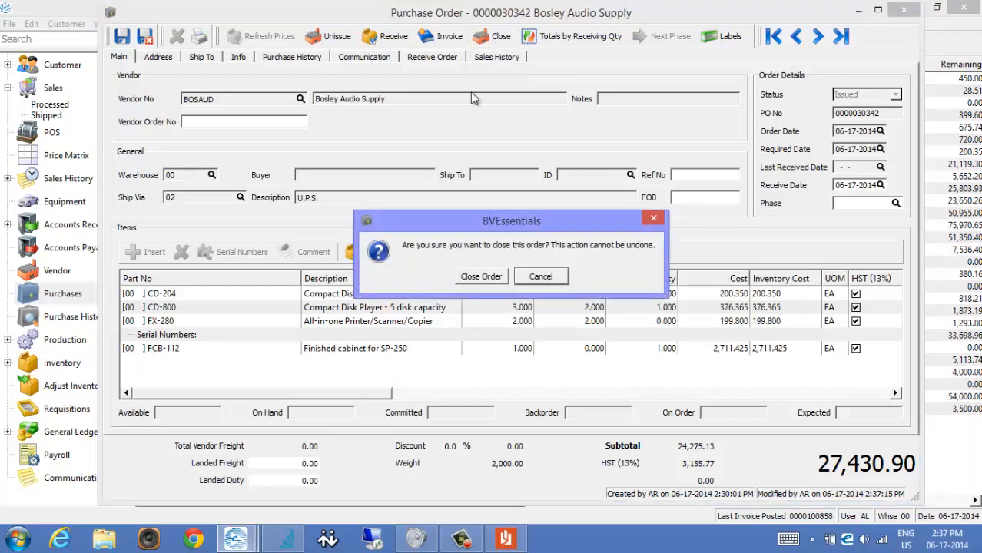
left_click(489, 276)
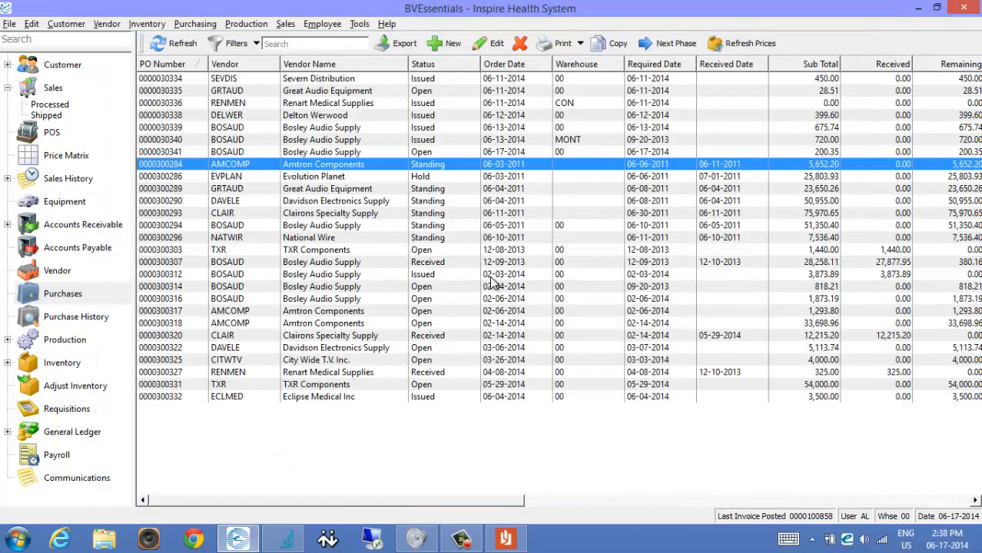